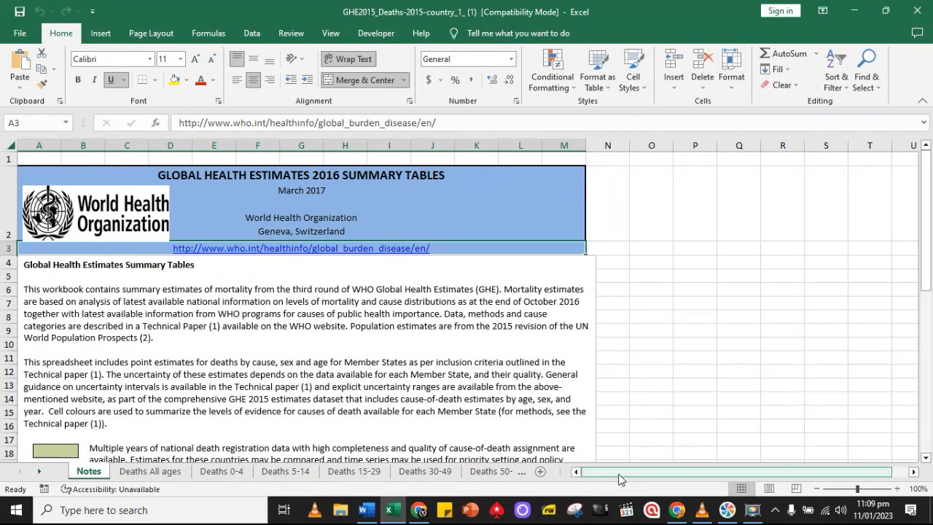
Read the Assignment Brief 1 instructions in Word and return to the WHO workbook in Excel
click(366, 510)
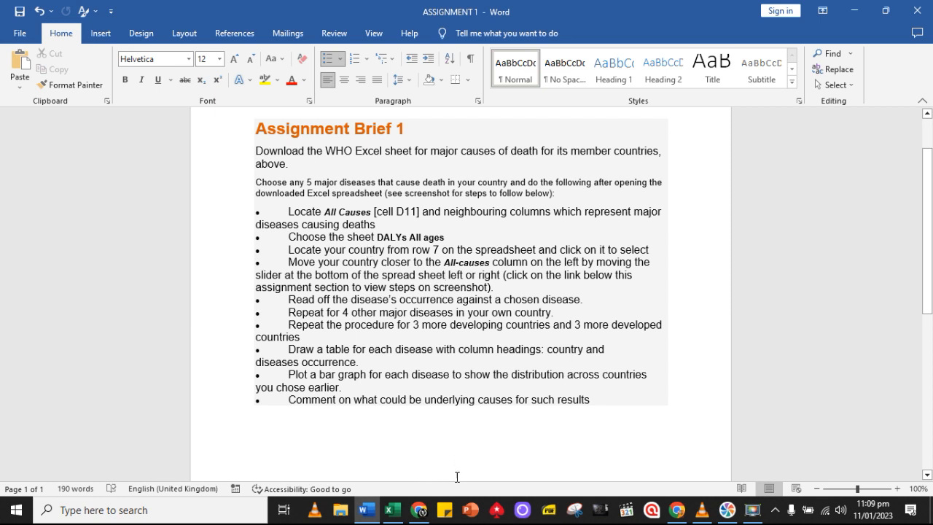
click(751, 513)
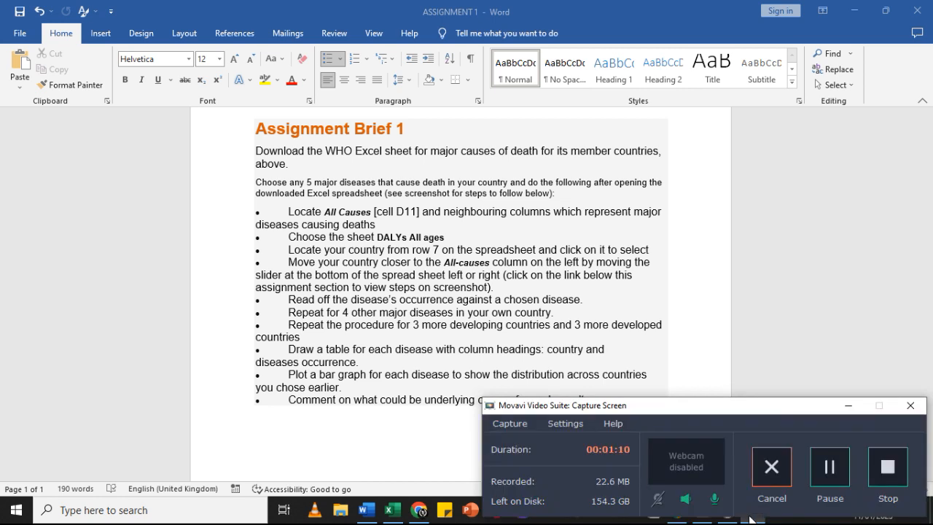
click(848, 408)
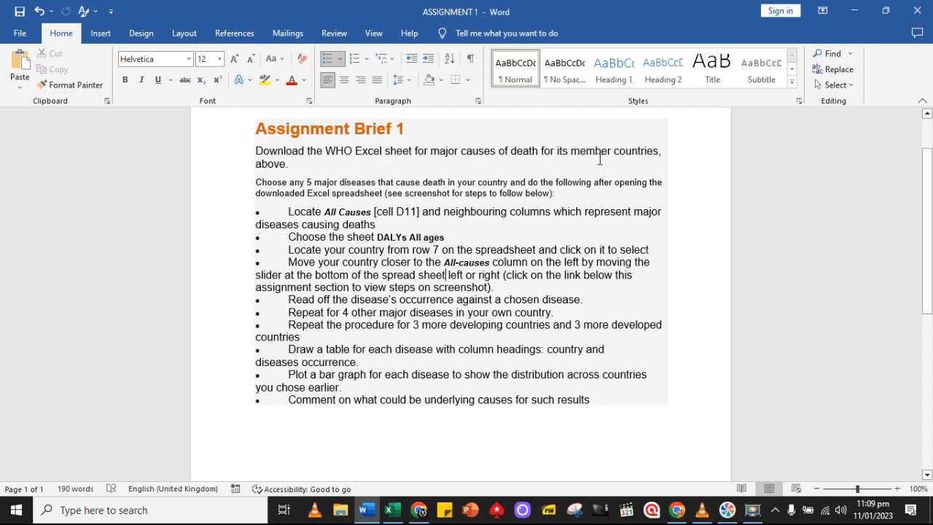
click(391, 510)
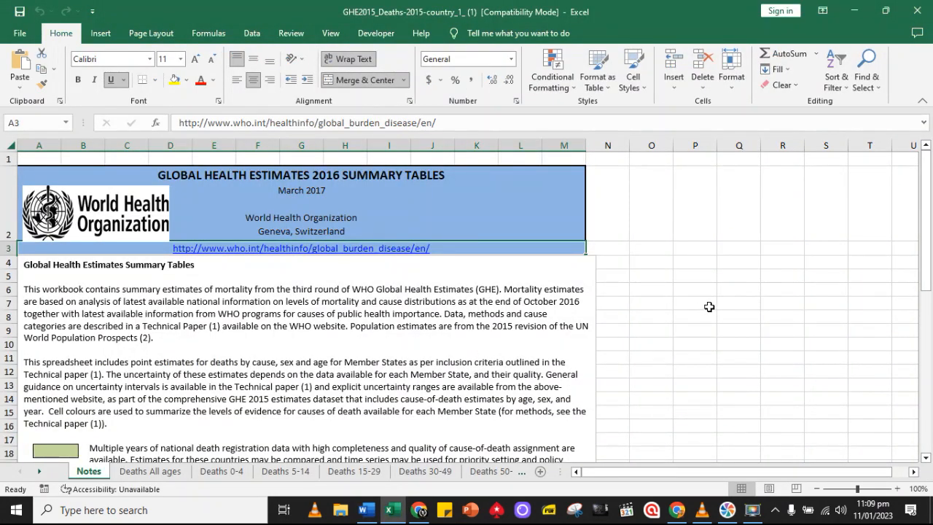
Look over the Global Health Estimates description and colour legend on the Notes sheet
scroll(708, 306, down, 2)
scroll(708, 306, up, 2)
scroll(645, 316, down, 3)
scroll(264, 421, up, 2)
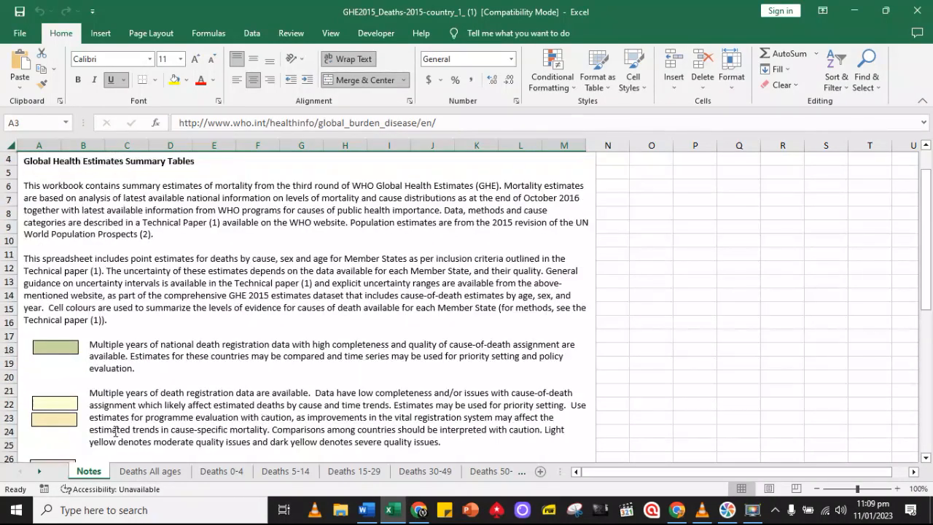
Look through the workbook's sheets from Deaths All ages to Deaths 70+ and return to the beginning of the Notes sheet
click(132, 475)
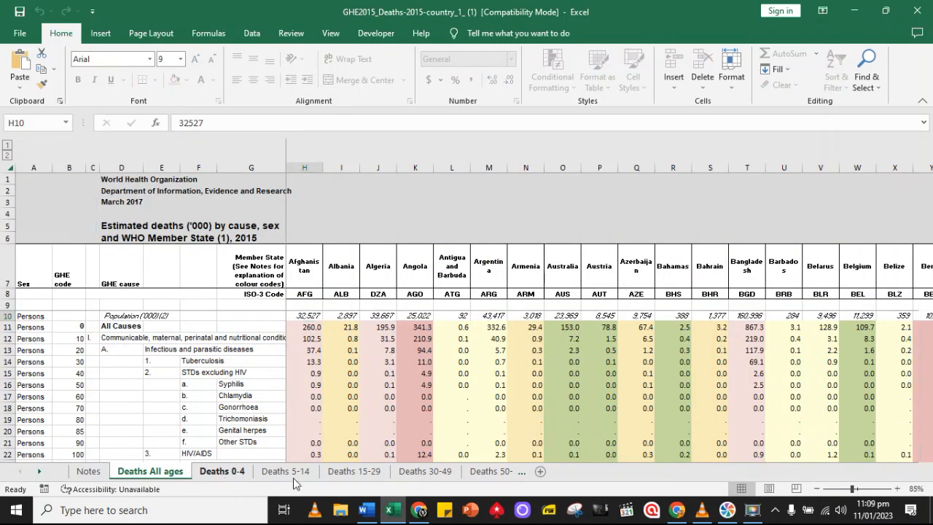
click(293, 475)
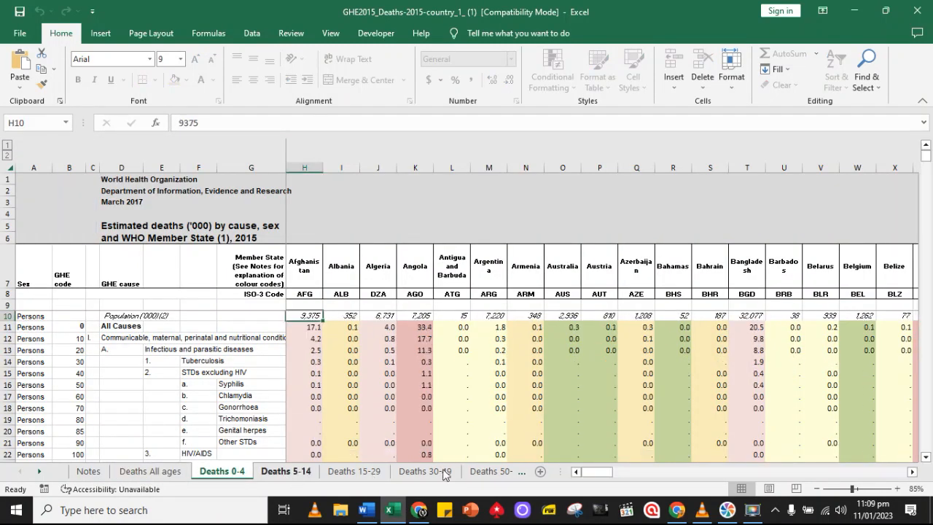
click(523, 472)
click(523, 471)
click(522, 471)
click(522, 472)
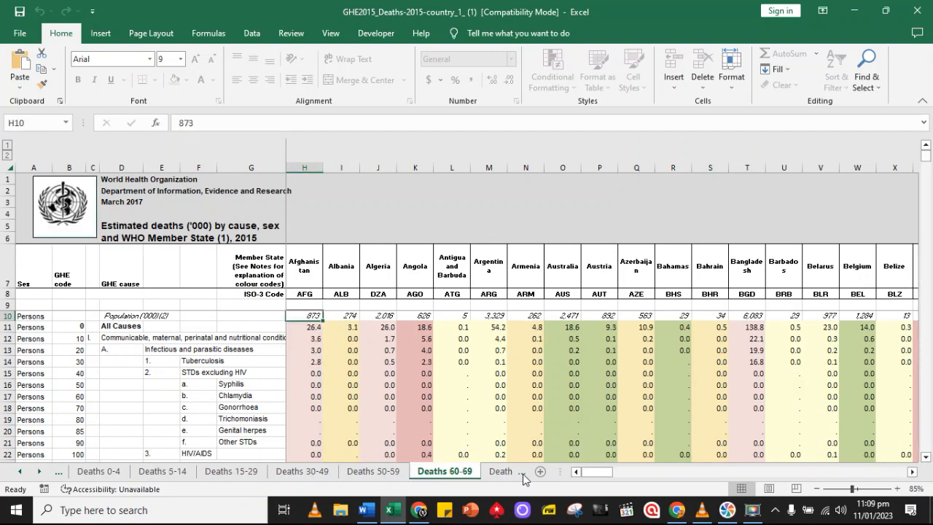
click(523, 473)
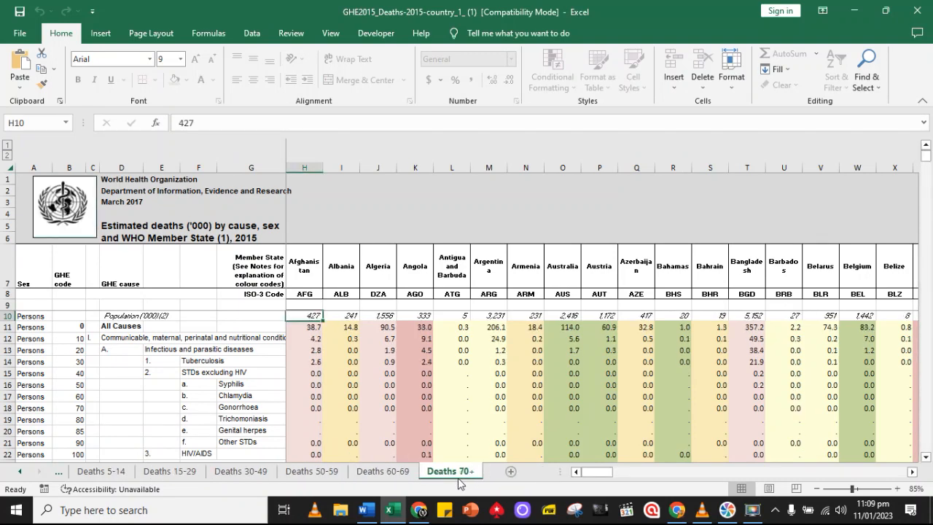
click(56, 473)
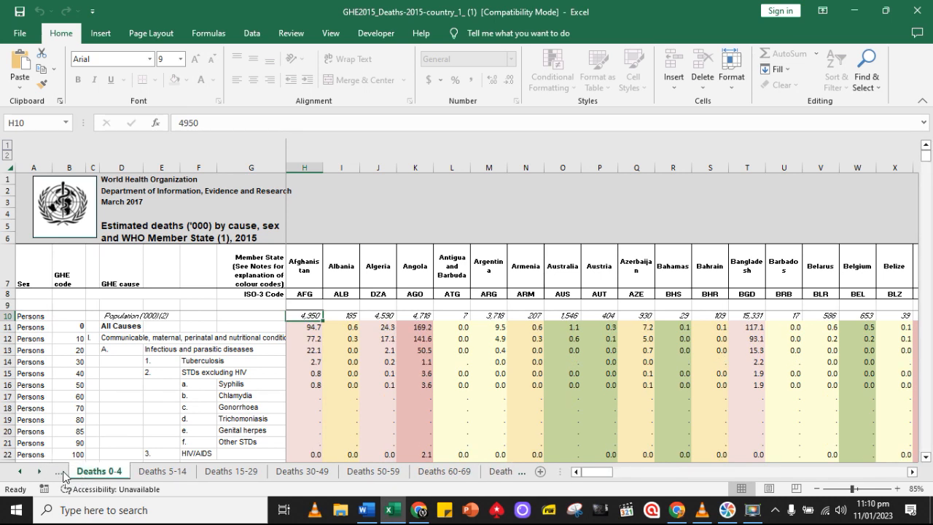
click(522, 470)
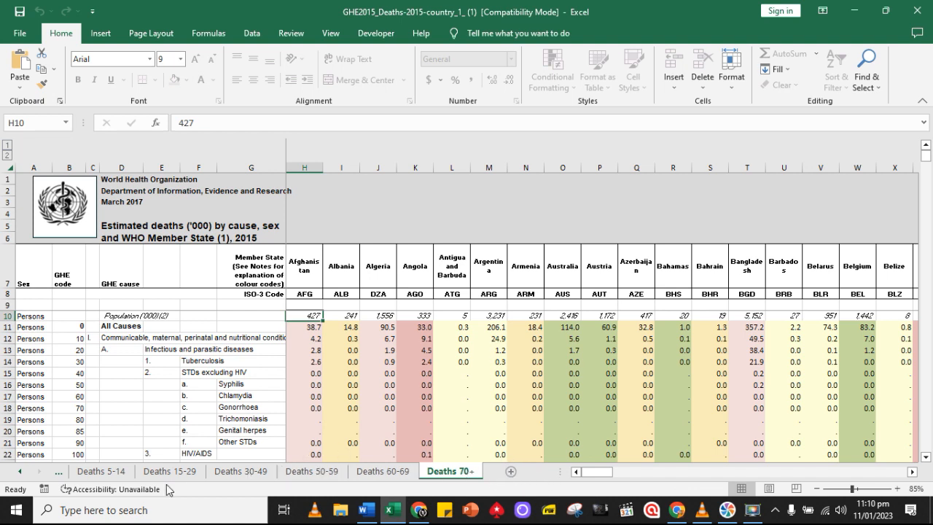
click(59, 472)
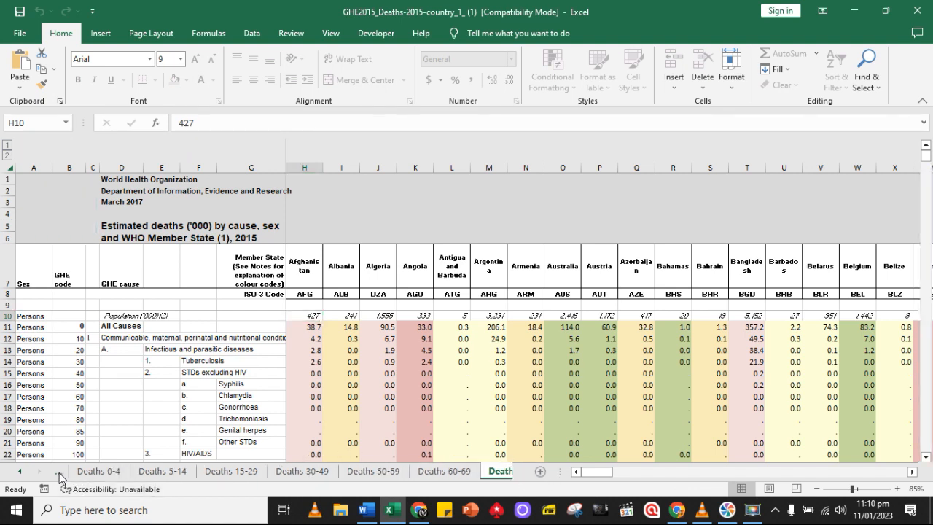
click(59, 473)
click(59, 473)
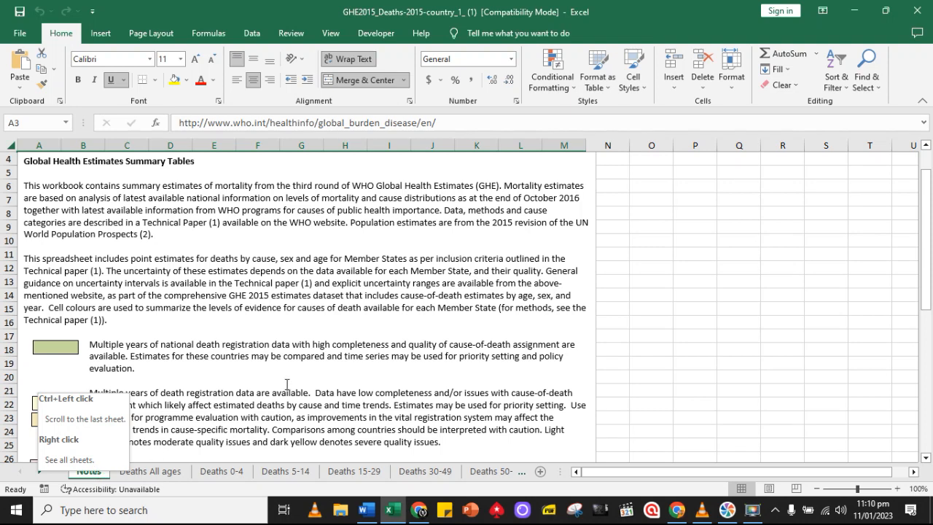
scroll(286, 384, up, 1)
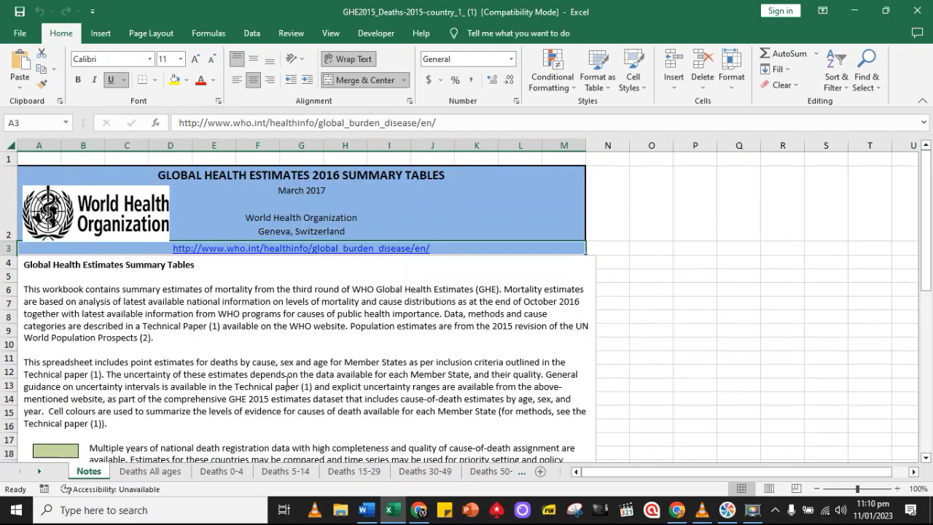
In the Word assignment brief, correct the sheet name in the second bullet to DEATHs All ages
click(365, 510)
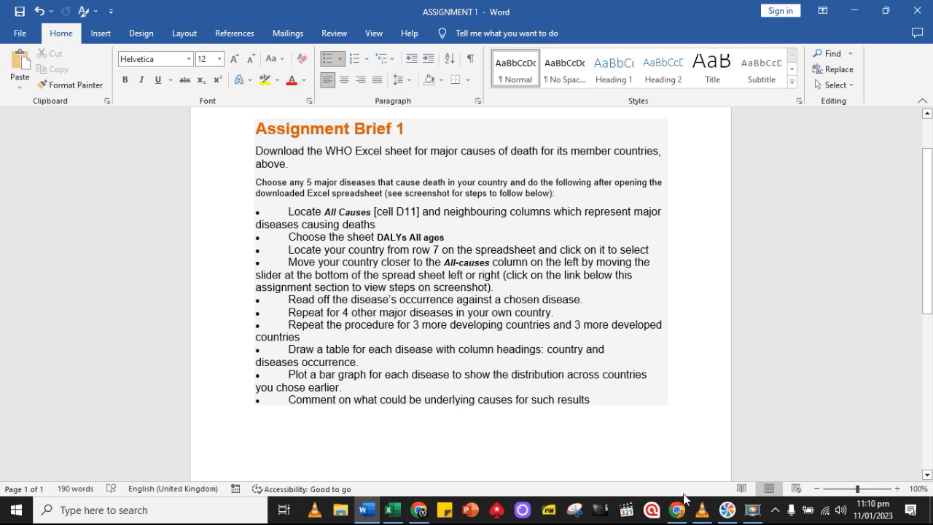
click(388, 512)
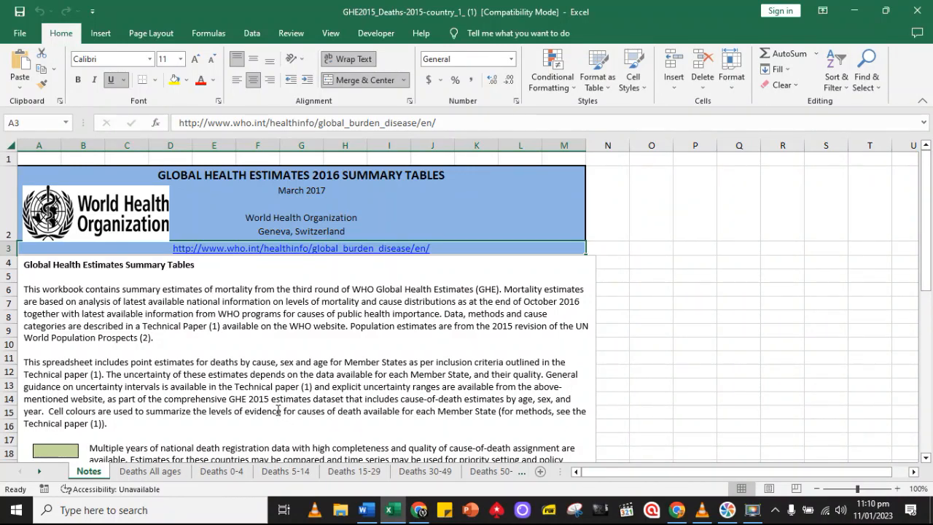
click(365, 510)
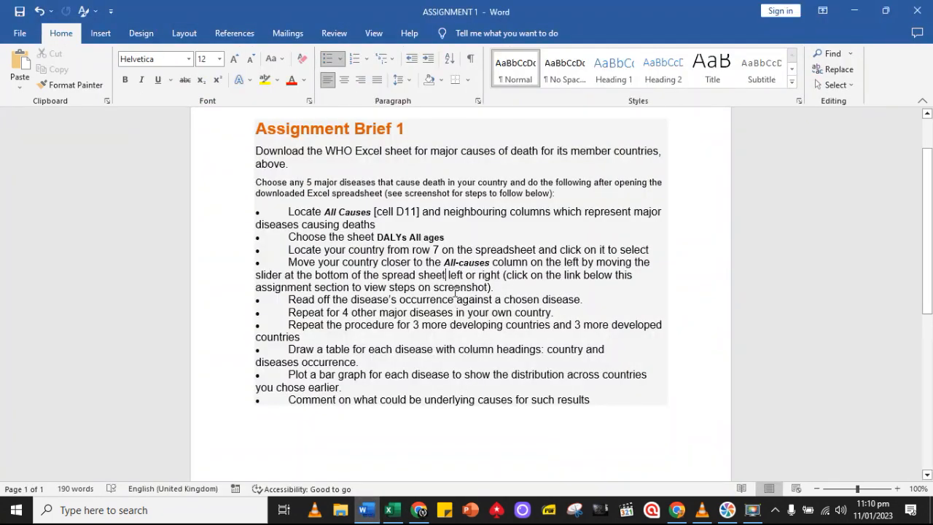
click(405, 238)
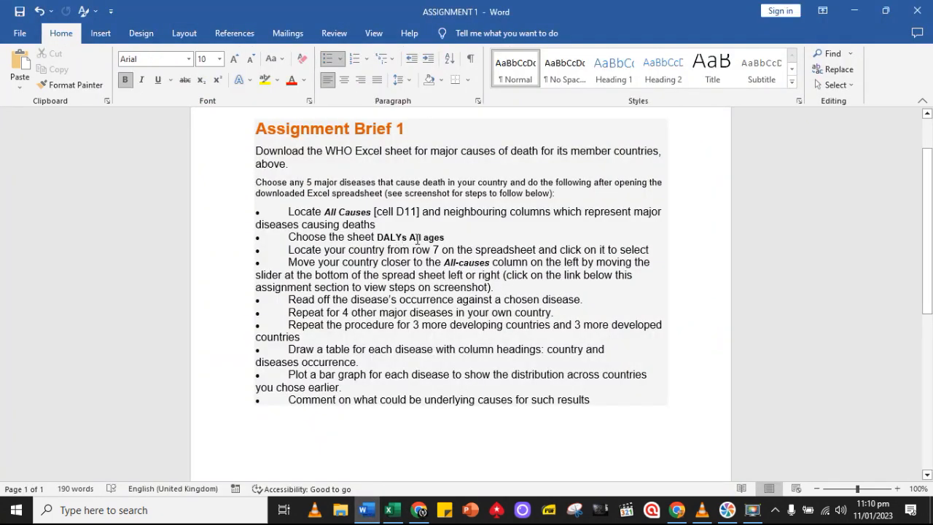
key(BackSpace)
key(BackSpace)
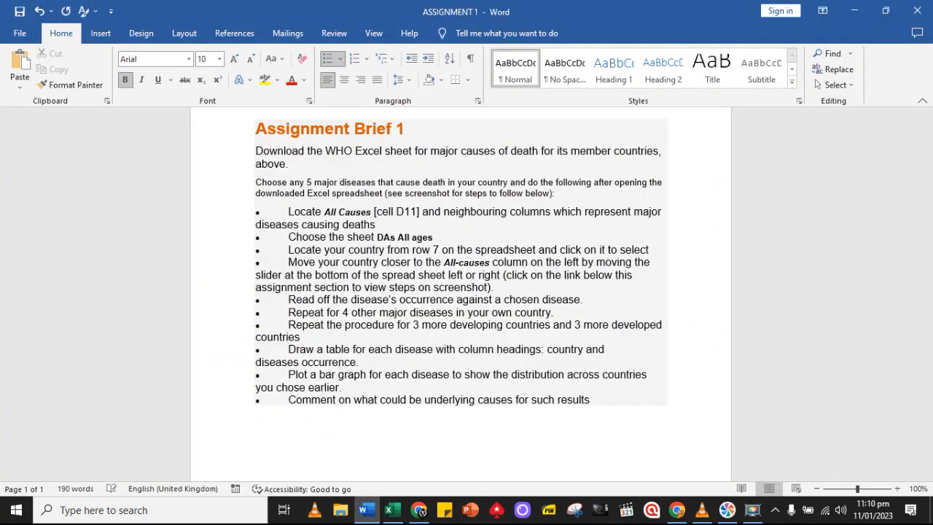
key(BackSpace)
text(EATH)
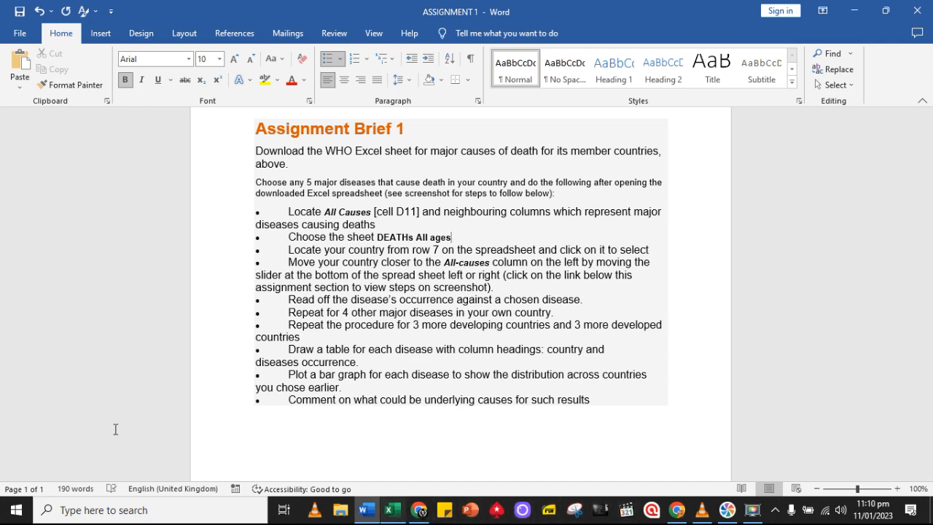
Switch to Excel, open the Deaths All ages sheet and select the Namibia heading in row 7
key(alt+Tab)
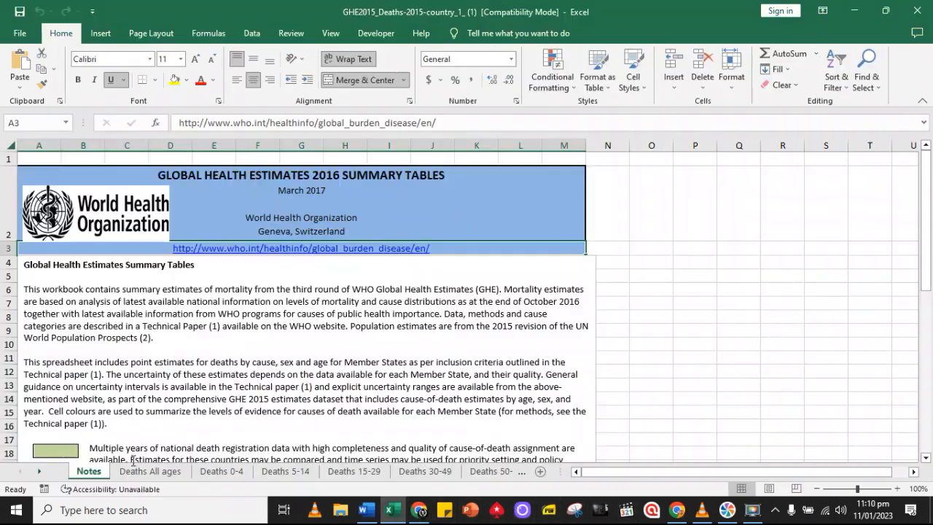
click(172, 479)
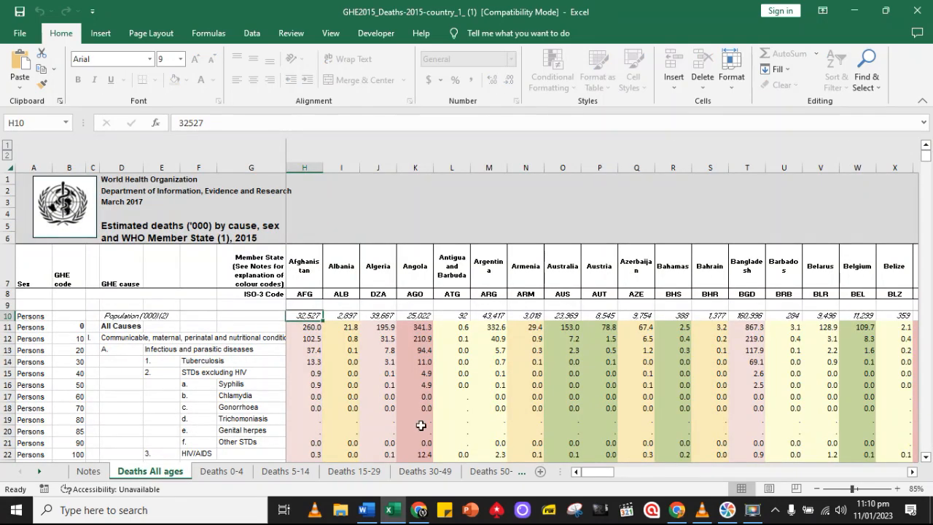
click(362, 513)
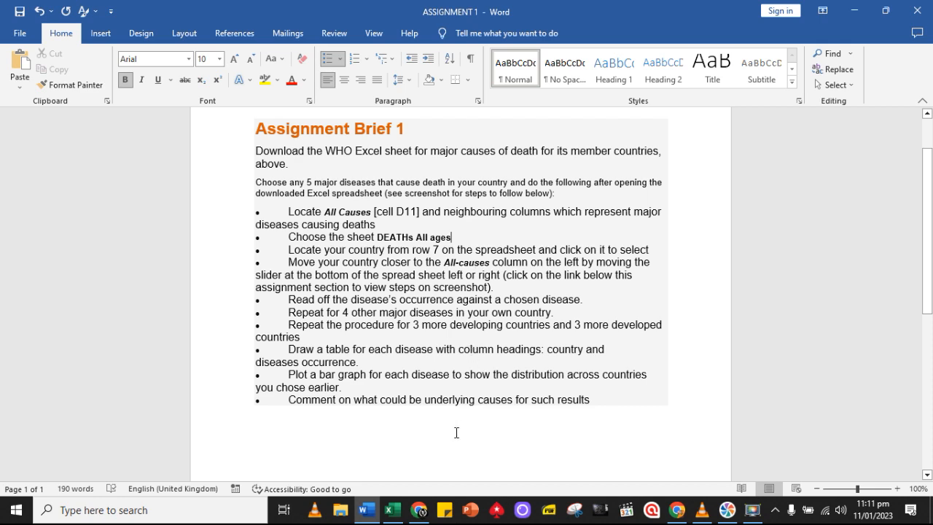
click(391, 509)
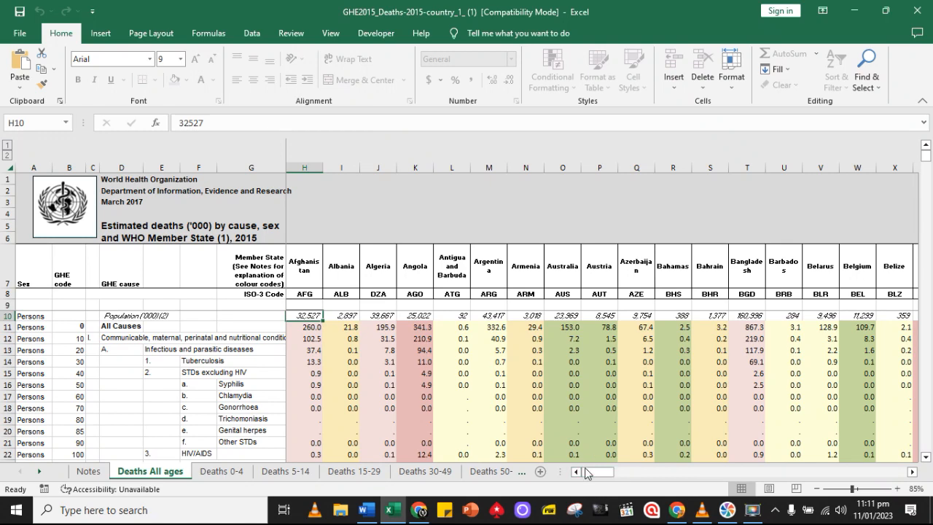
drag(602, 474, 784, 451)
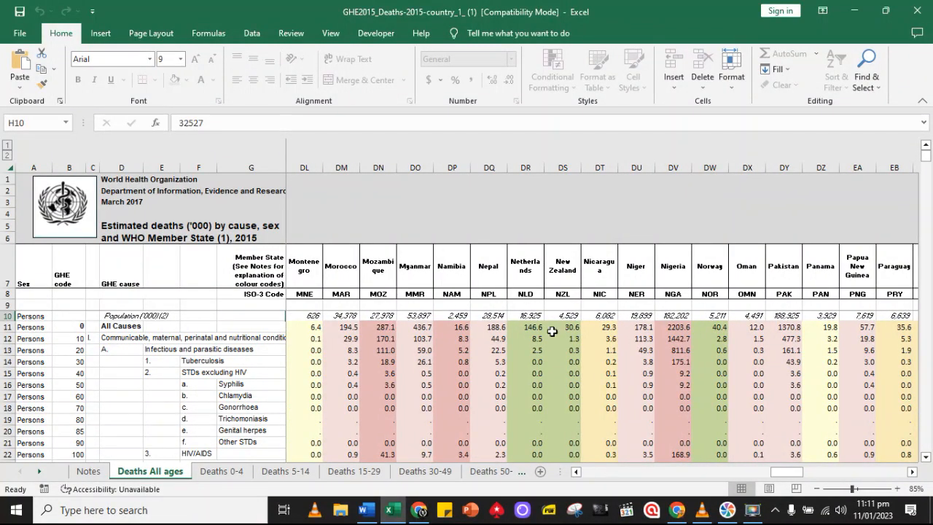
click(451, 253)
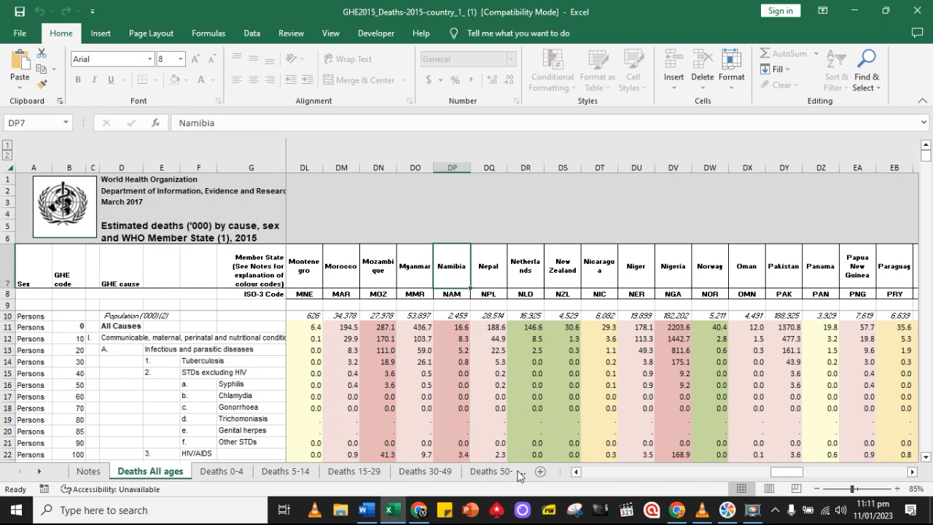
Recheck the brief in Word, then bring the last countries, Tunisia to Zimbabwe, beside the causes columns in Excel
click(367, 509)
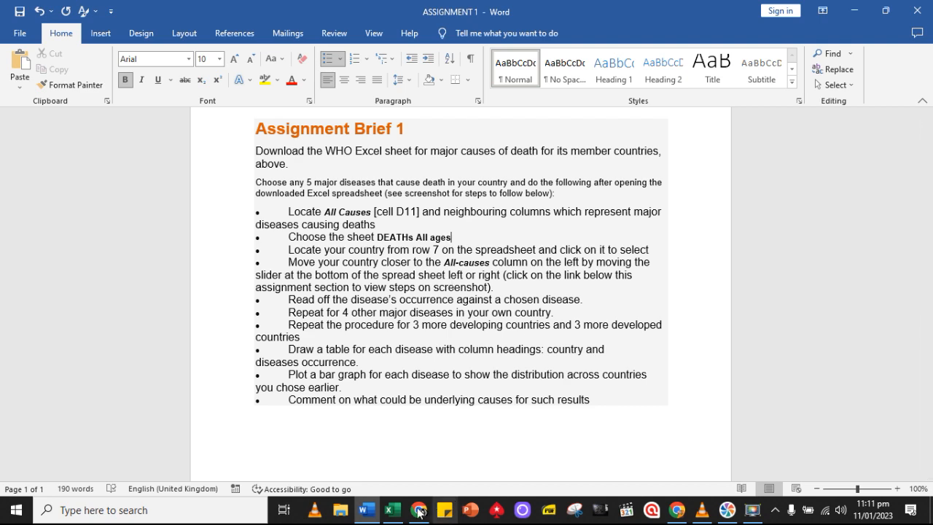
click(393, 511)
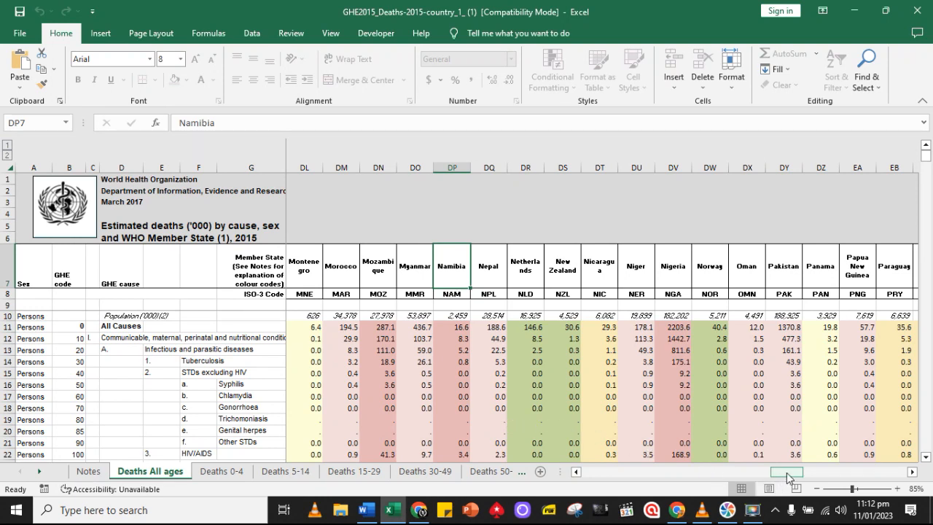
drag(787, 477, 893, 487)
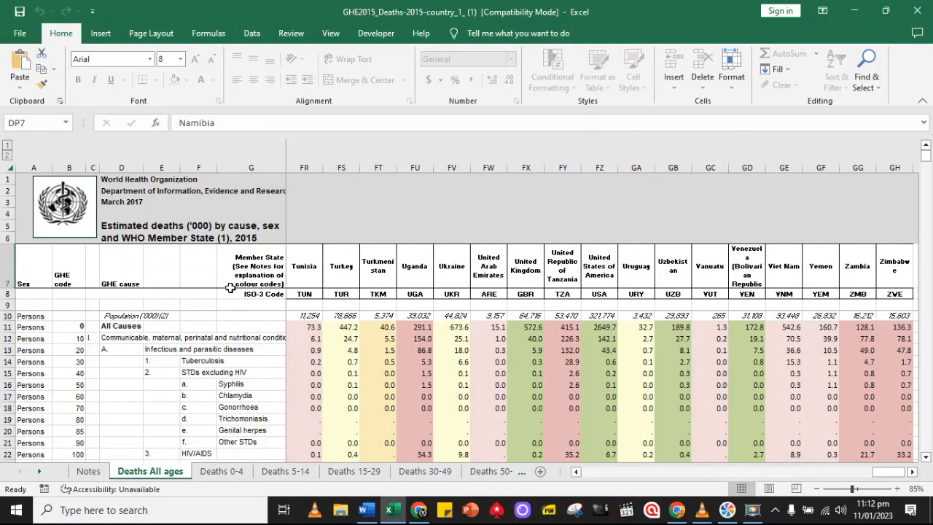
Examine the listed causes of death below All Causes, comparing them with the brief in Word, and return to the Excel sheet
scroll(228, 294, down, 2)
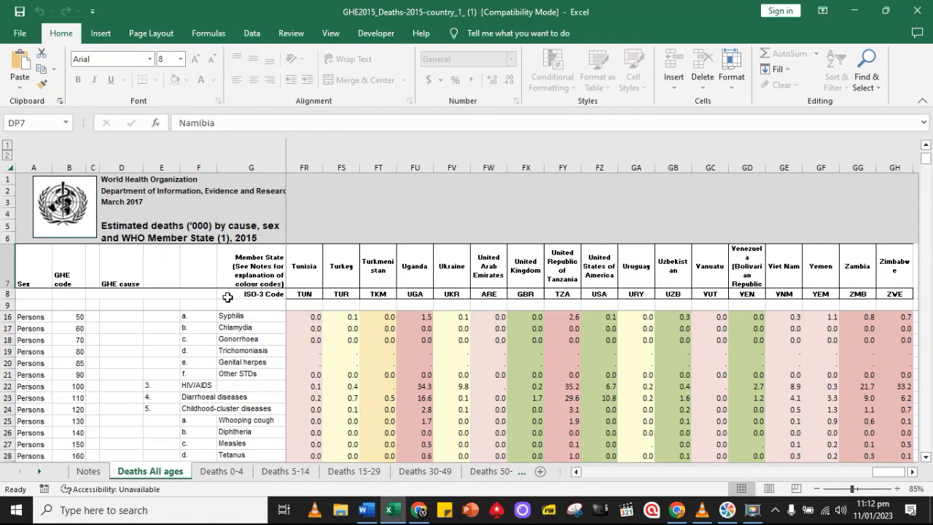
scroll(228, 296, down, 3)
scroll(212, 356, up, 5)
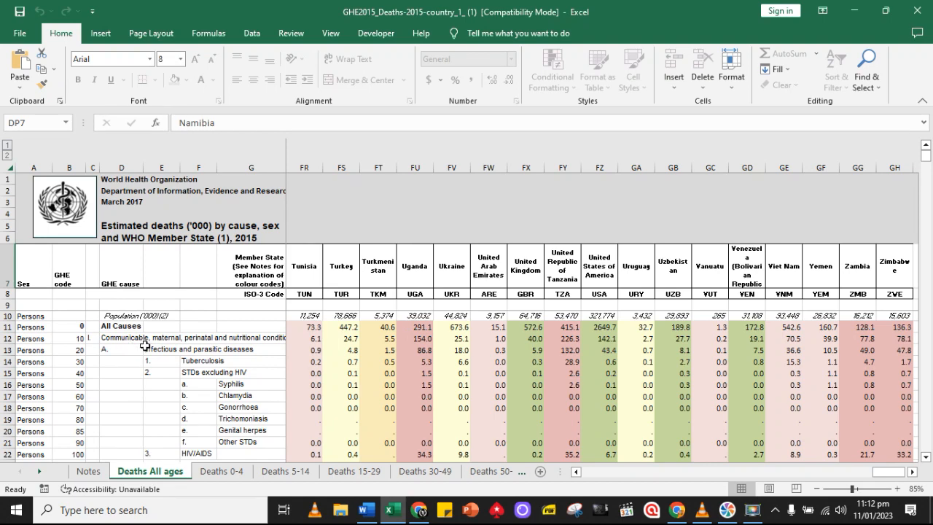
scroll(145, 336, down, 1)
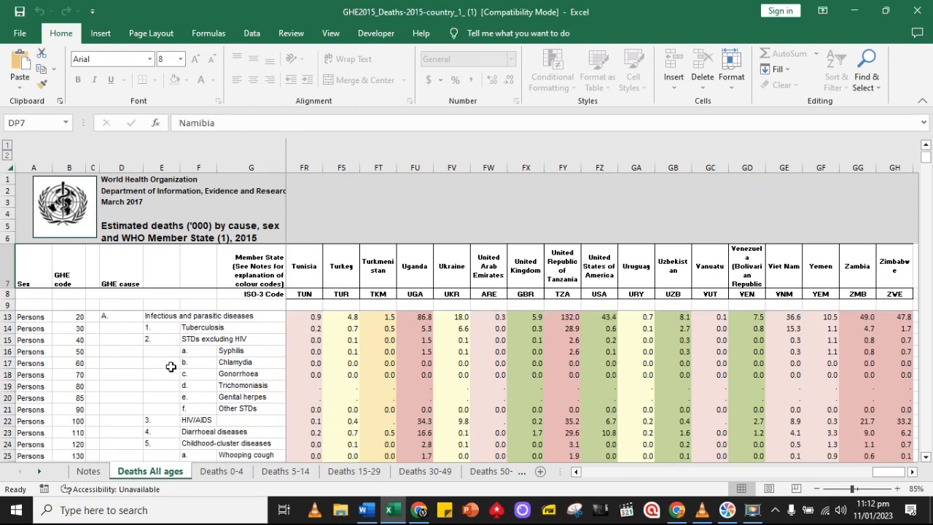
mouse_move(392, 514)
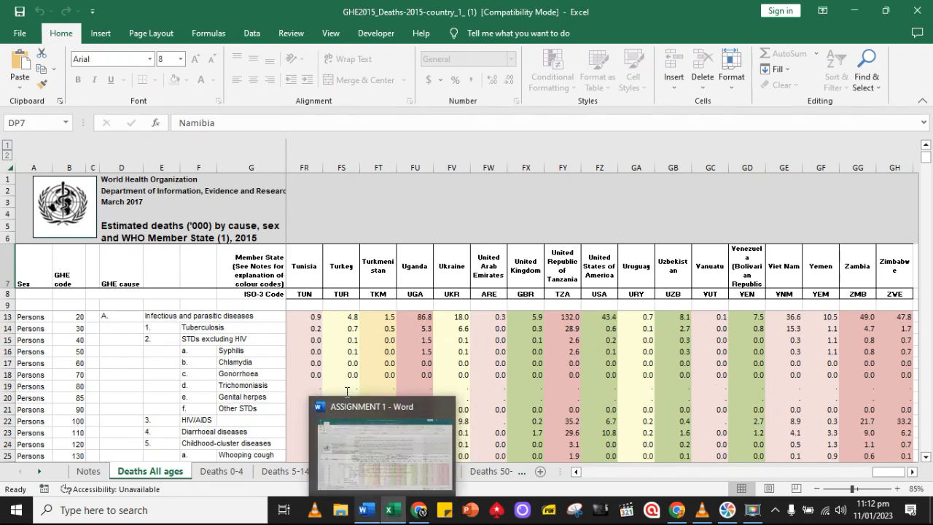
click(365, 510)
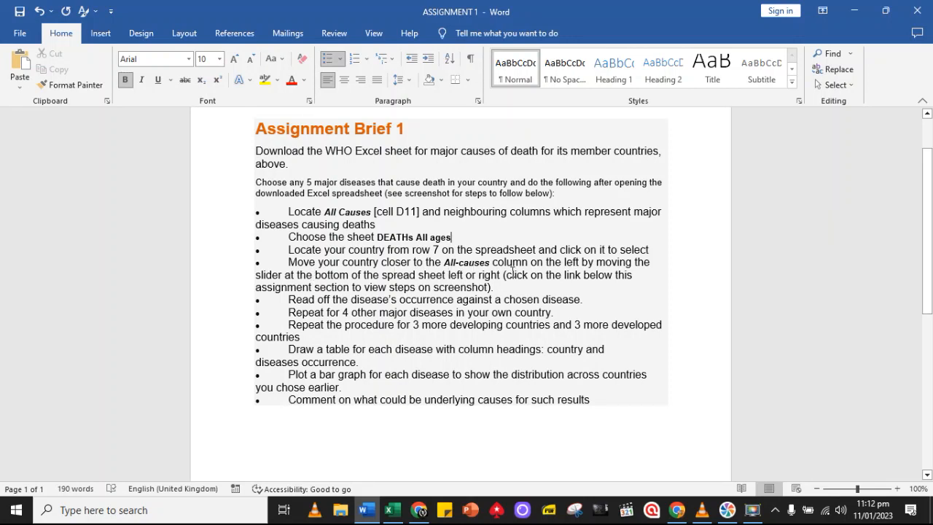
click(393, 512)
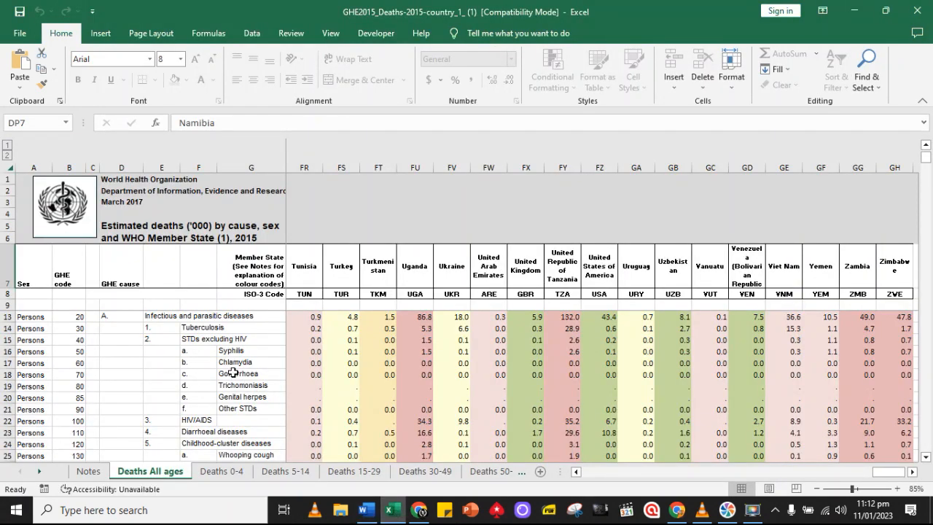
Fill the Namibia heading in row 7 with standard green and bring its column directly beside the causes columns
scroll(232, 373, up, 1)
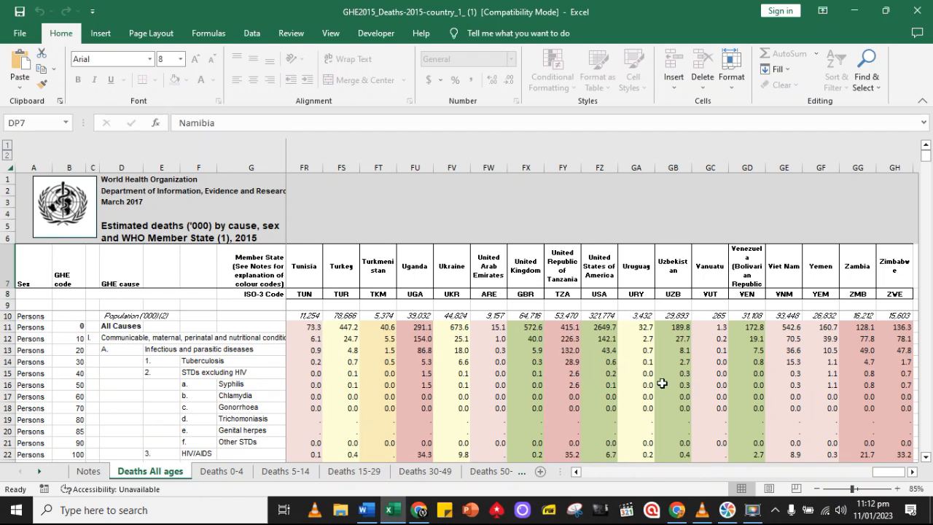
drag(890, 472, 781, 495)
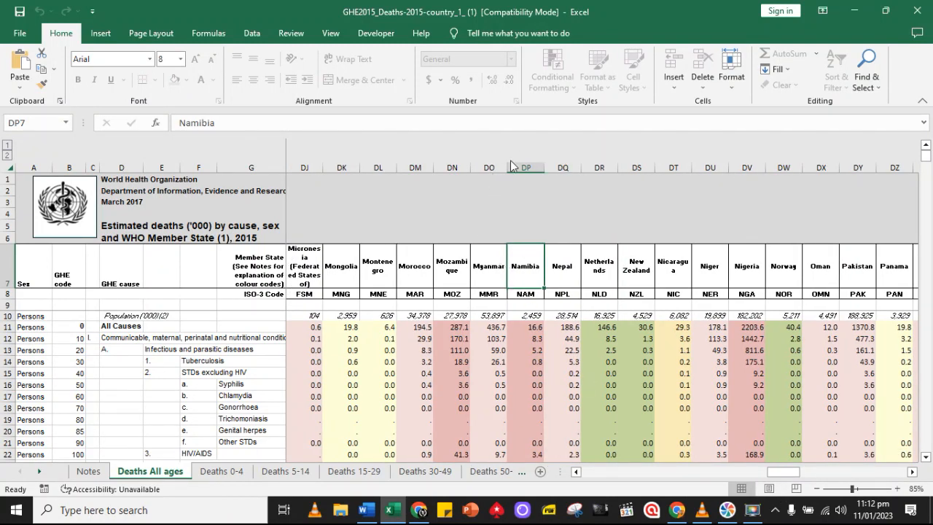
click(291, 33)
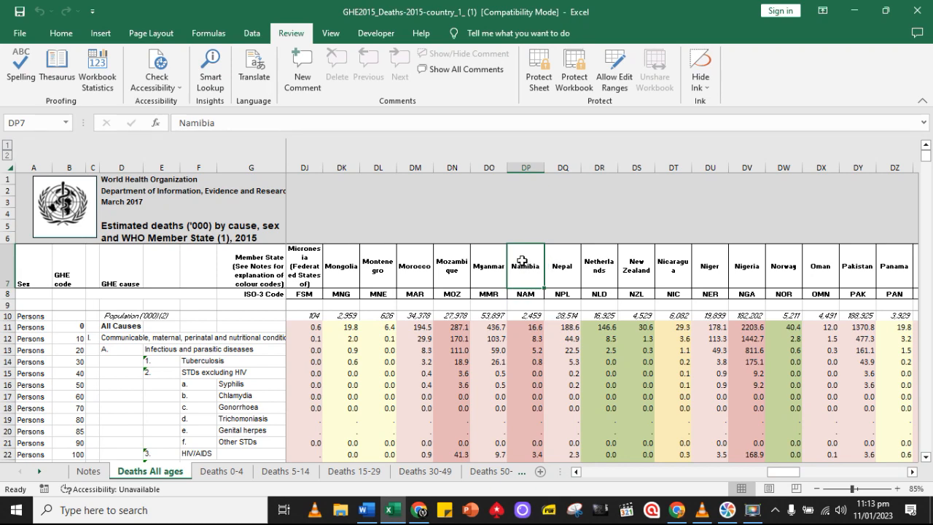
click(58, 34)
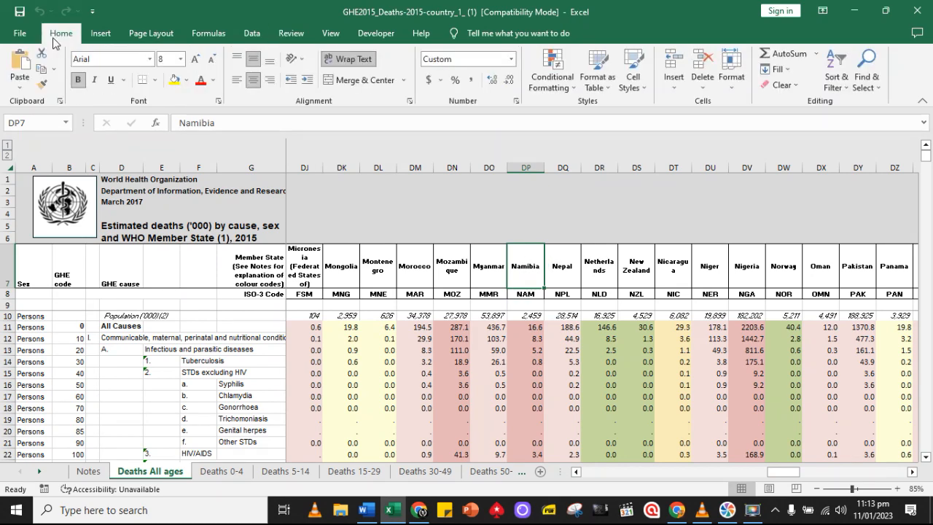
click(187, 86)
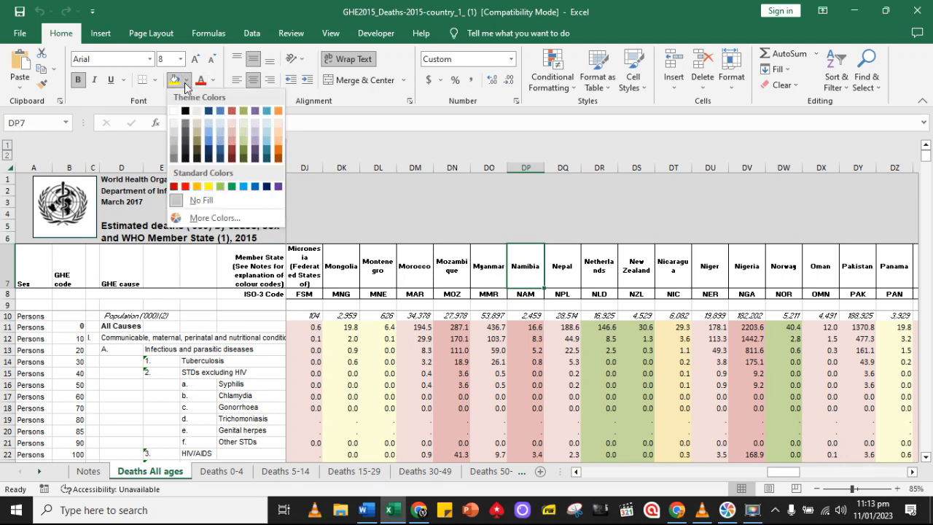
click(231, 187)
click(233, 191)
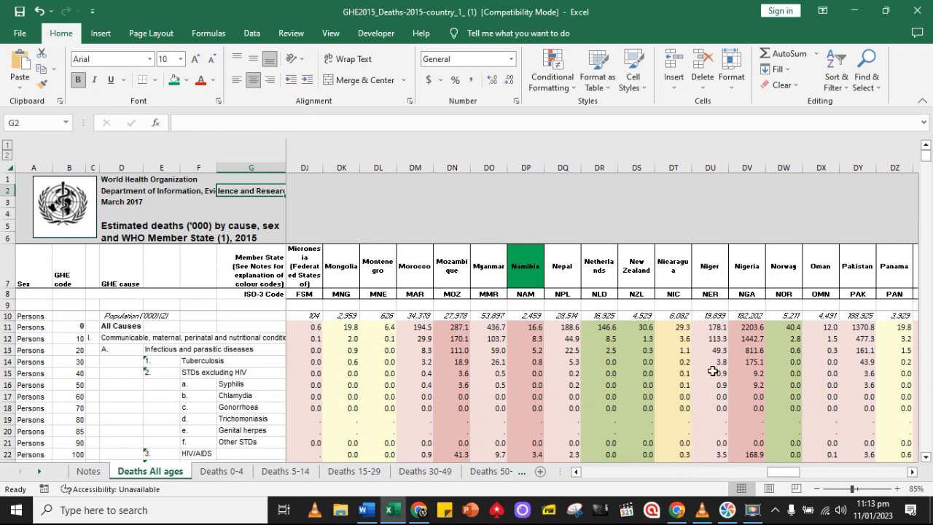
drag(785, 471, 797, 472)
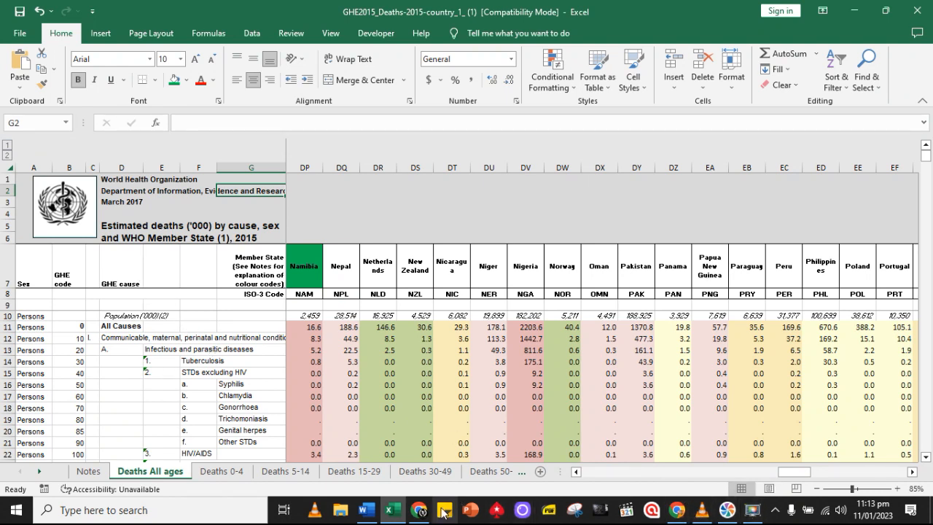
Switch to Word, keep only the text of the pasted pneumonia entry and add Heart Disease below it in the diseases list
click(365, 510)
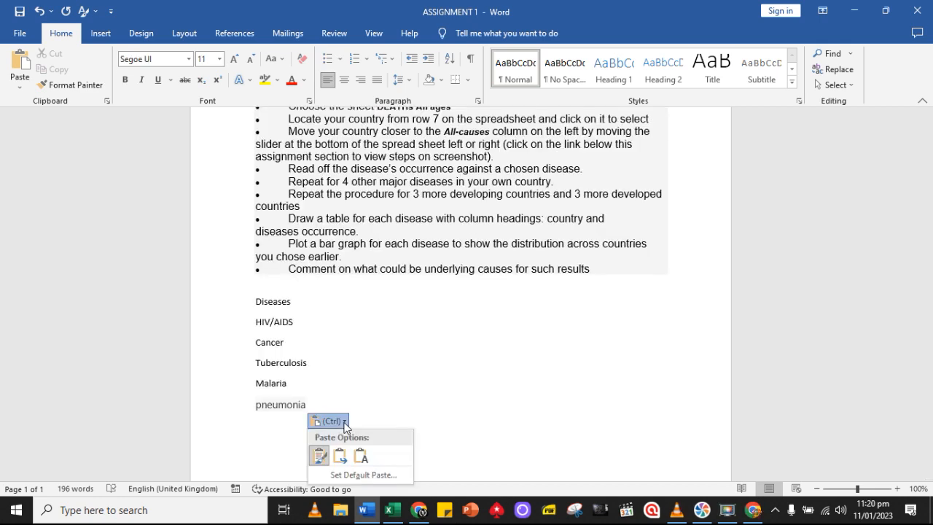
click(363, 447)
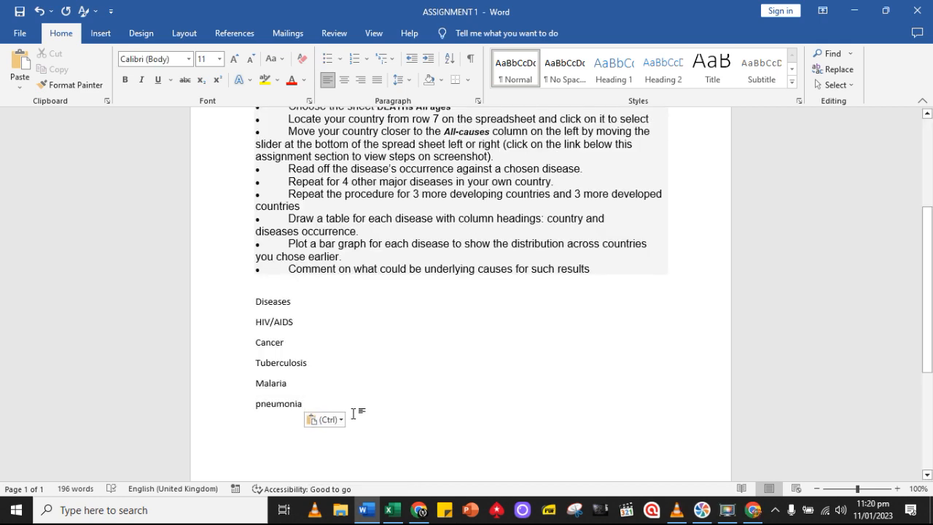
key(Return)
text(Heart)
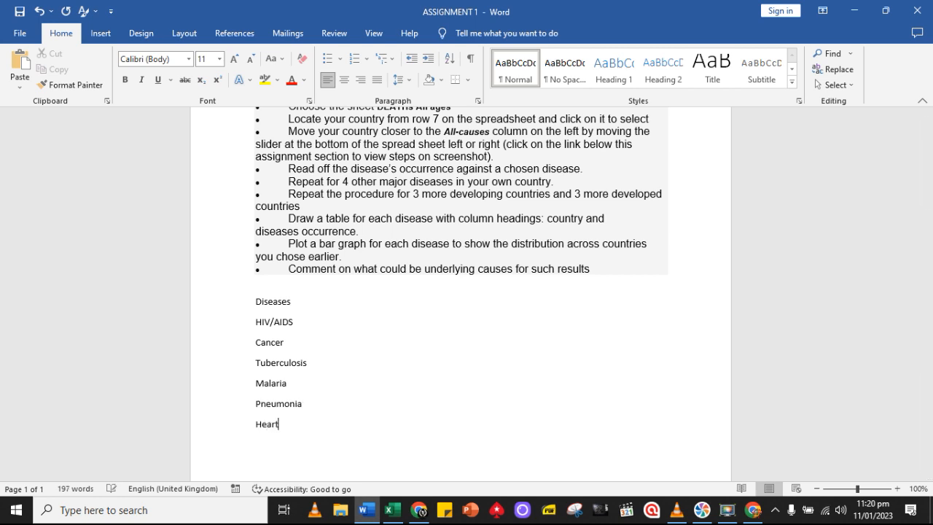
text( Disease)
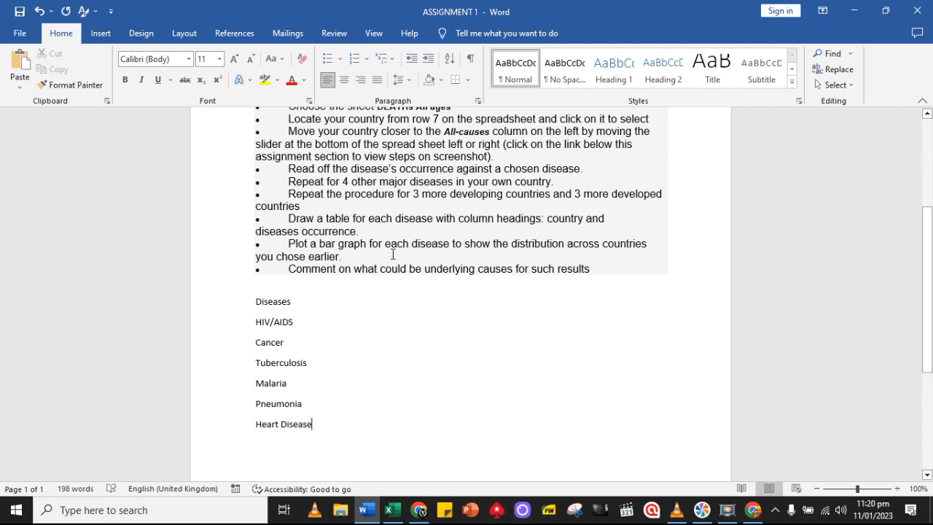
Recheck the brief, return to Excel and locate Namibia's death figure for Tuberculosis in row 14
scroll(316, 177, up, 3)
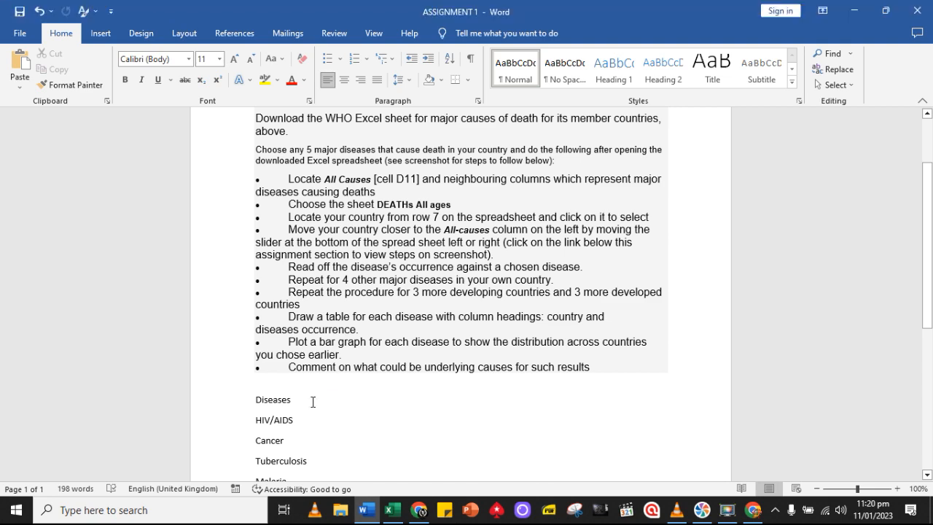
key(alt+Tab)
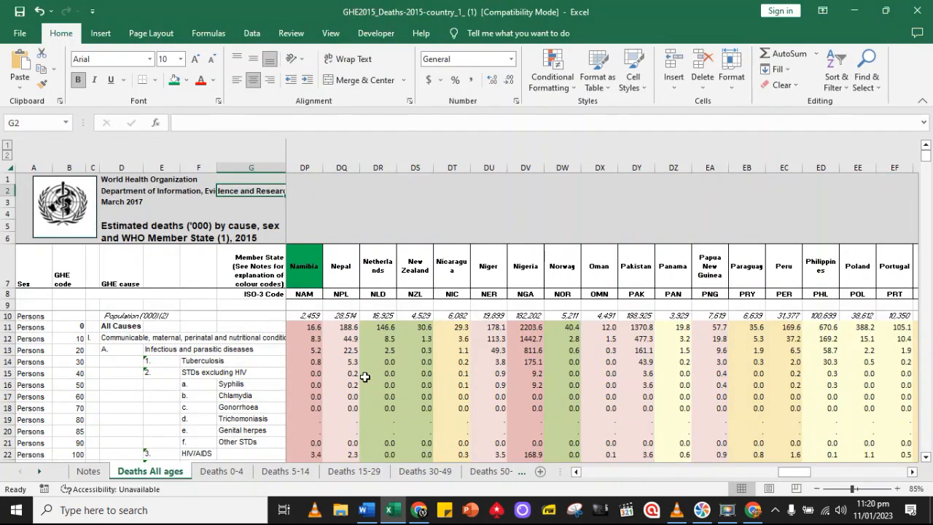
click(248, 362)
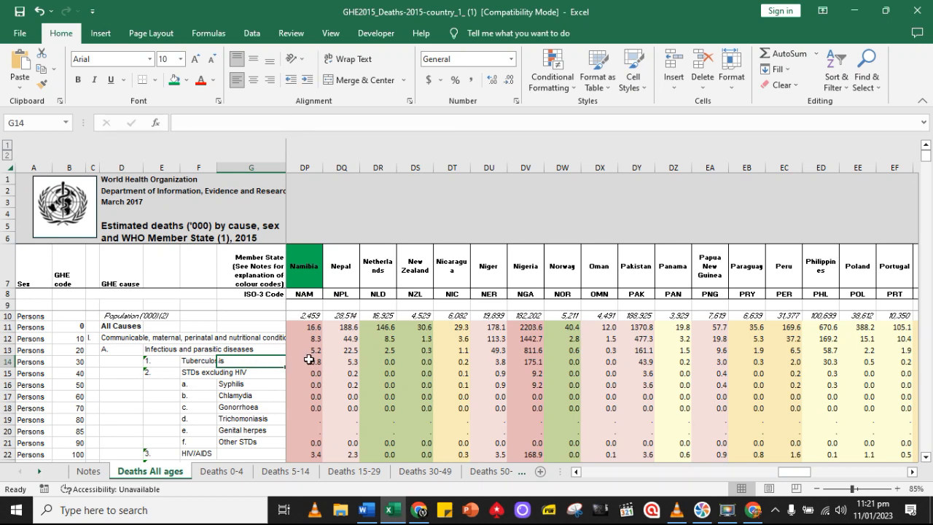
click(309, 359)
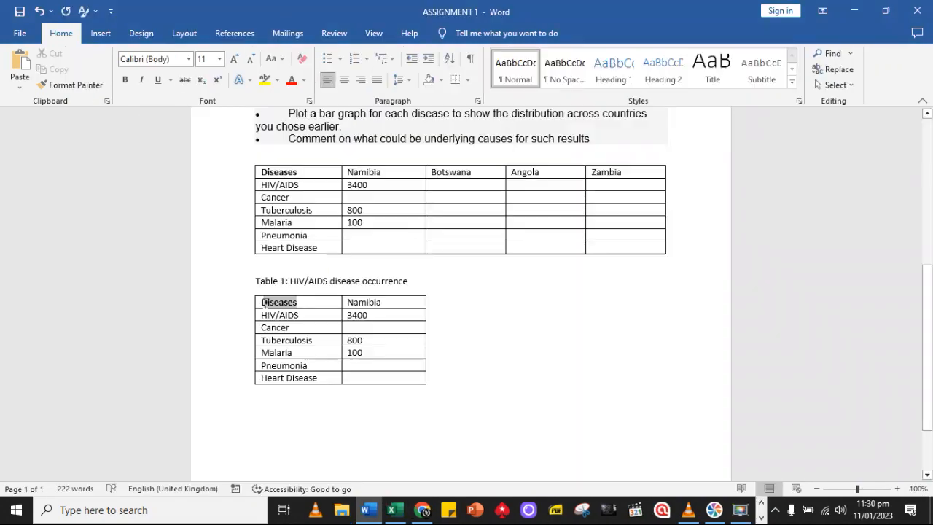
In the Word table under the Table 1 caption, change the column headings to Country and Disease Occurence
double_click(264, 305)
text(Country)
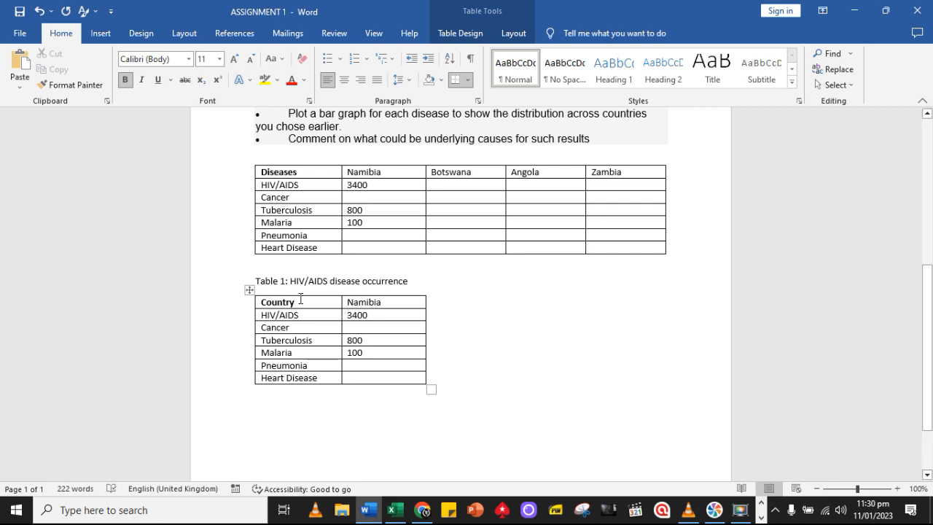
drag(405, 302, 347, 303)
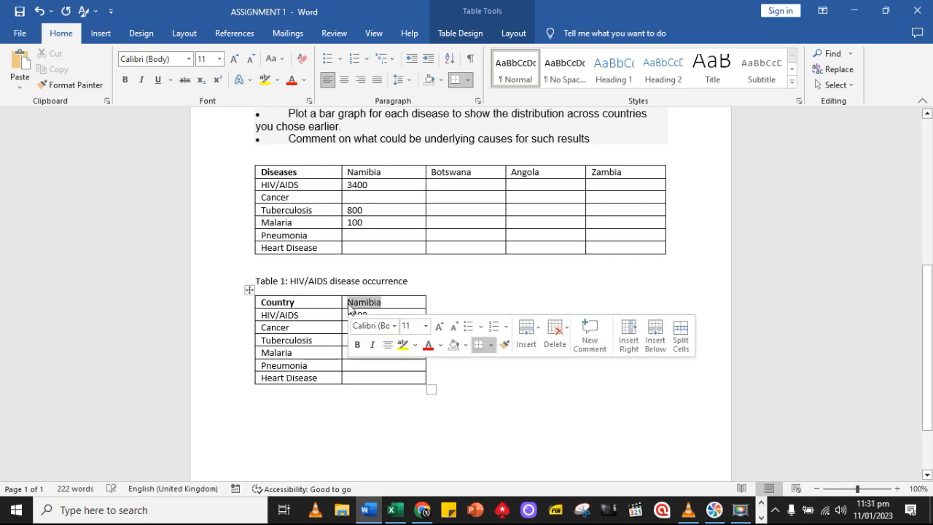
text(Dis)
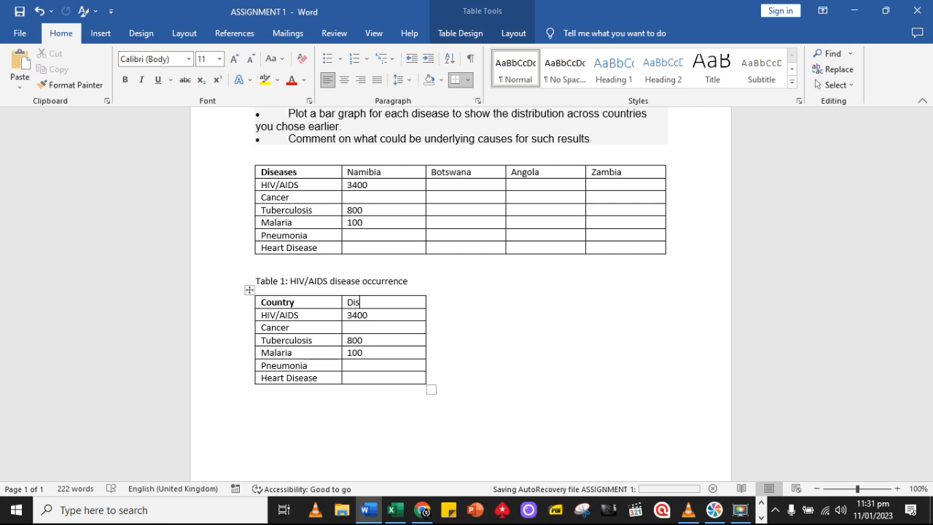
text(ease Occur)
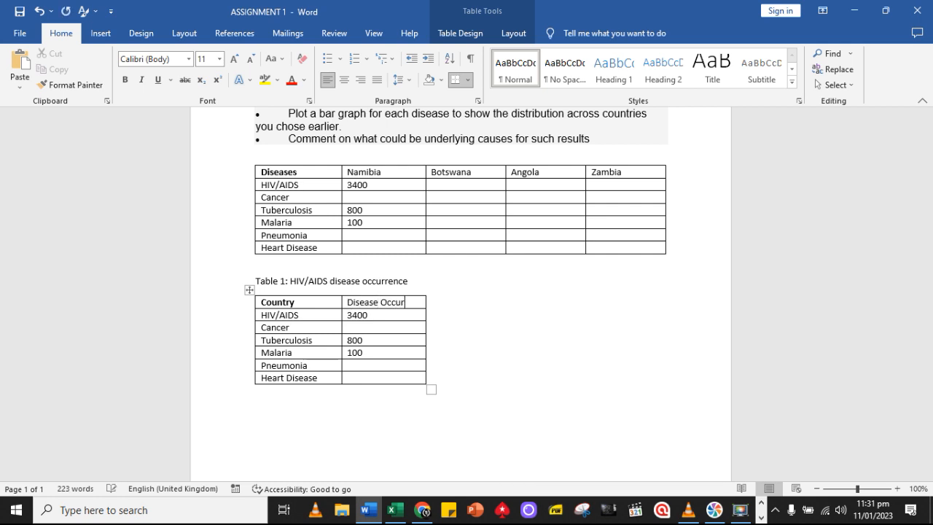
text(ence)
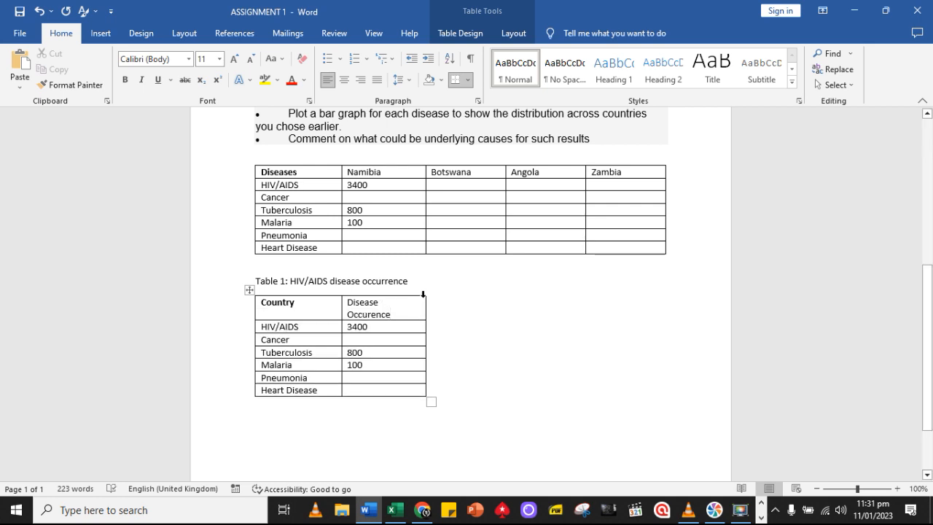
Copy the whole table under the Table 1 caption and switch to the Excel workbook
mouse_move(423, 293)
click(249, 290)
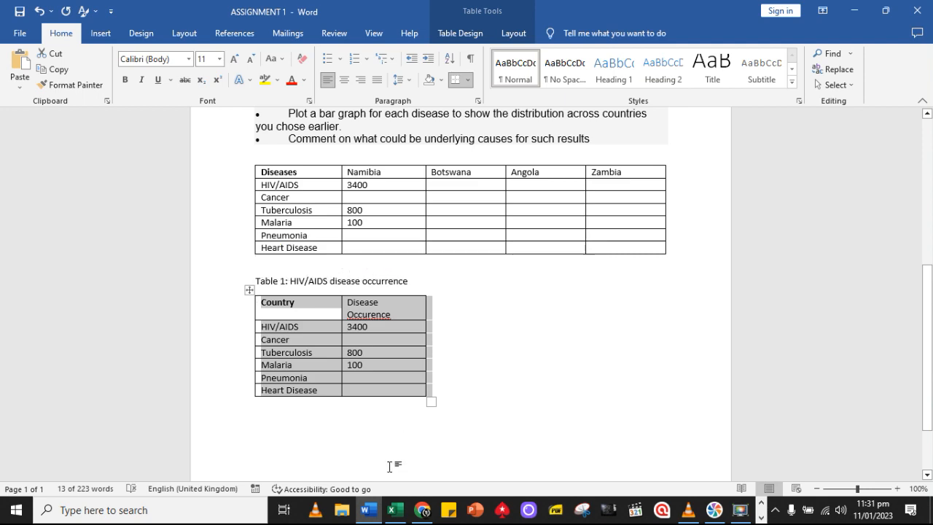
click(392, 509)
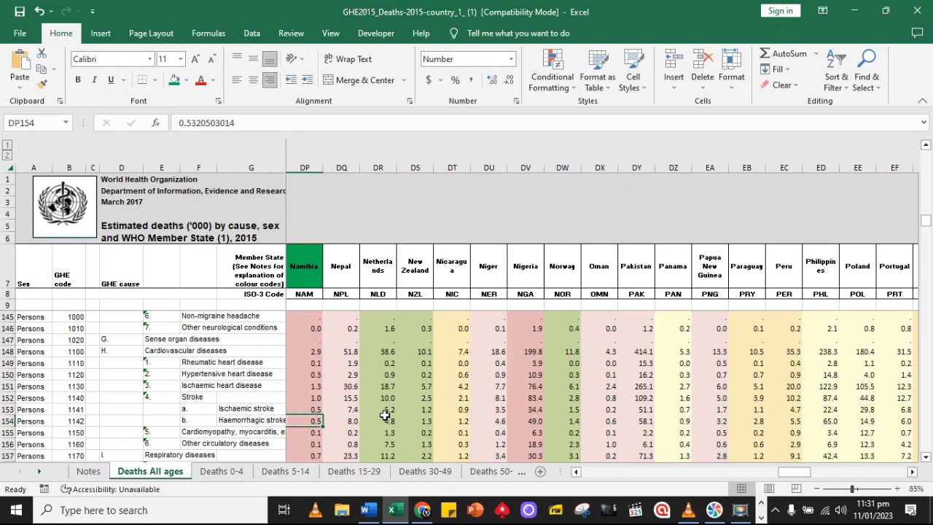
Add a new worksheet after Deaths All ages and rename it Assignment
click(540, 472)
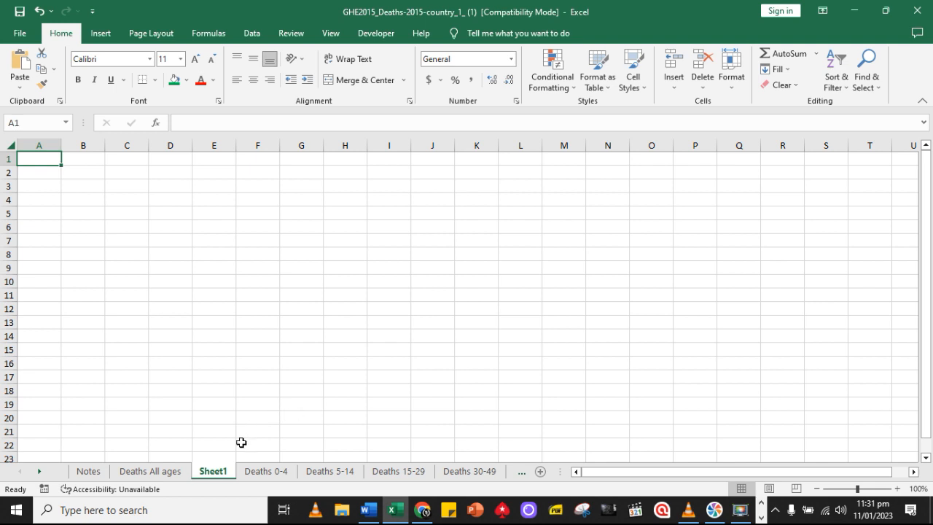
right_click(215, 475)
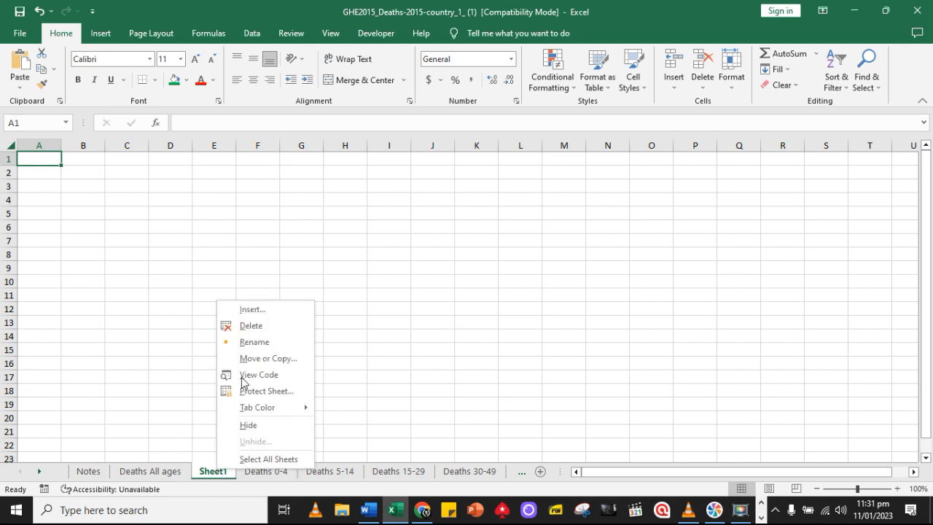
click(251, 344)
text(Assignment)
click(254, 347)
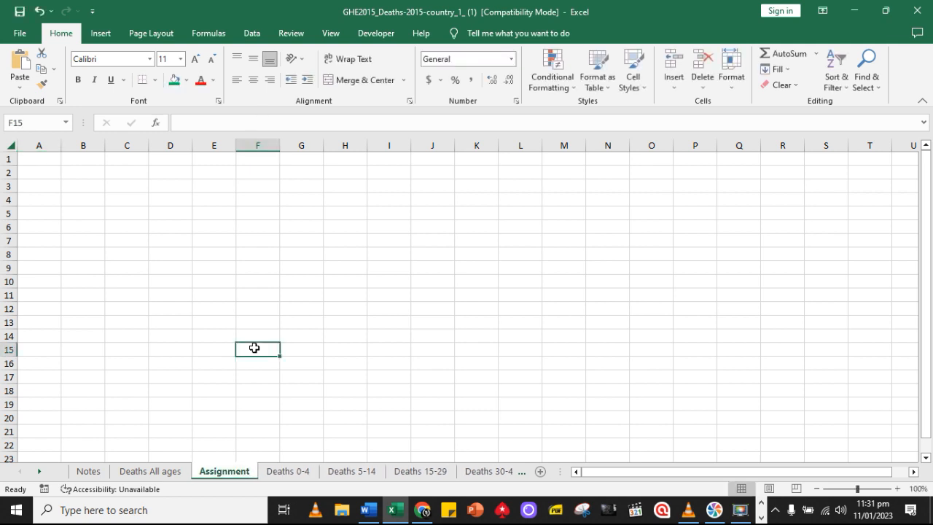
Paste the copied table into the Assignment sheet starting at cell A1, without its source formatting
click(51, 162)
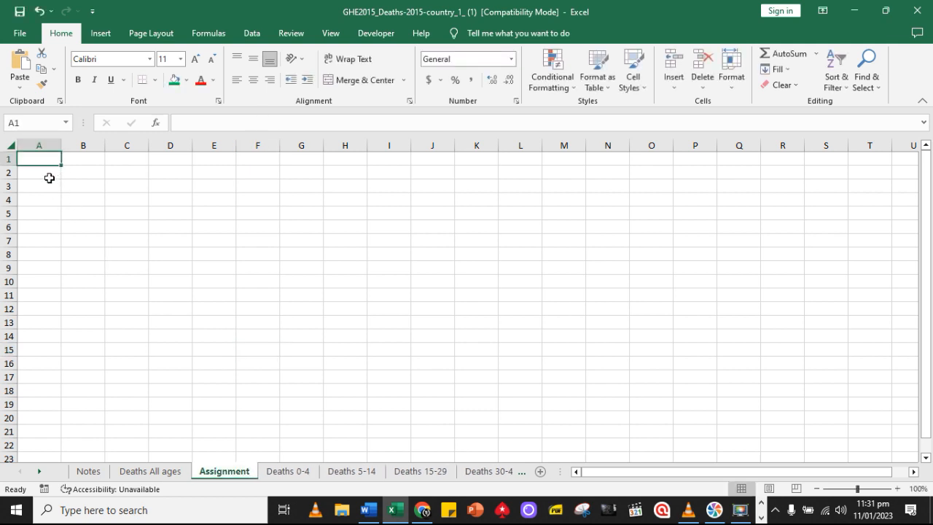
click(20, 87)
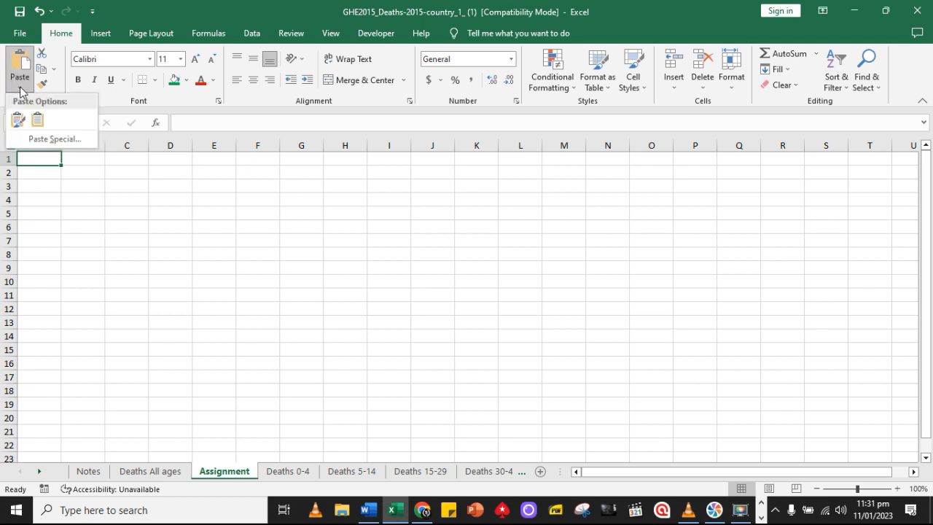
click(38, 118)
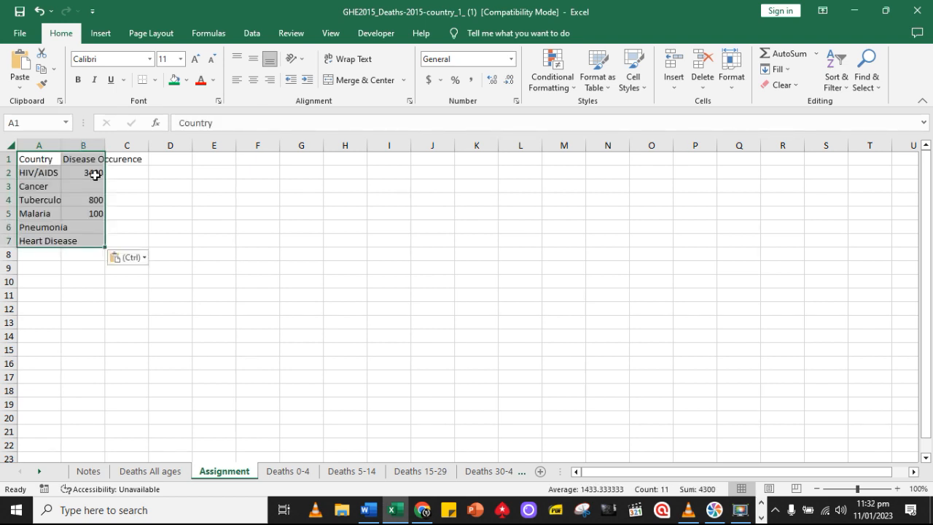
Replace the disease names in cells A2 to A5 with the countries Namibia, Botswana, Zambia and Angola
click(44, 173)
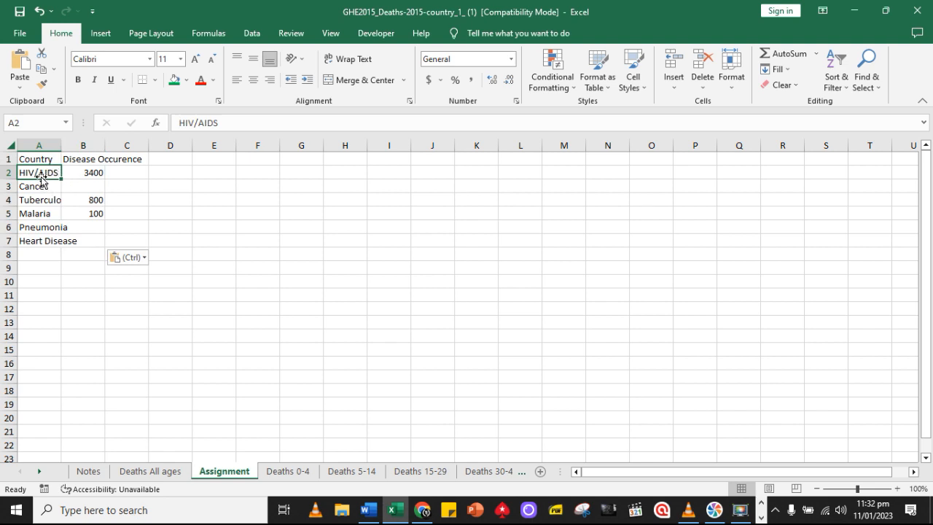
text(Nam)
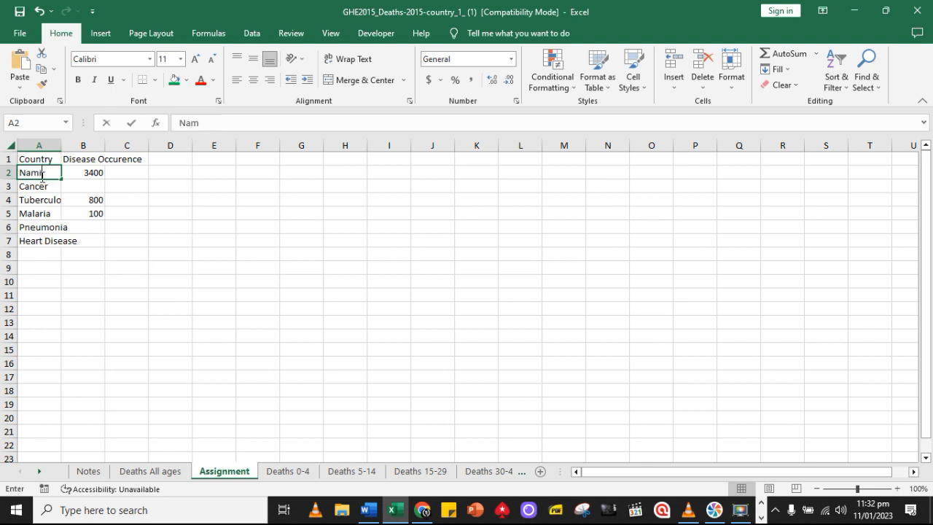
text(ibia)
key(Return)
text(Botsw)
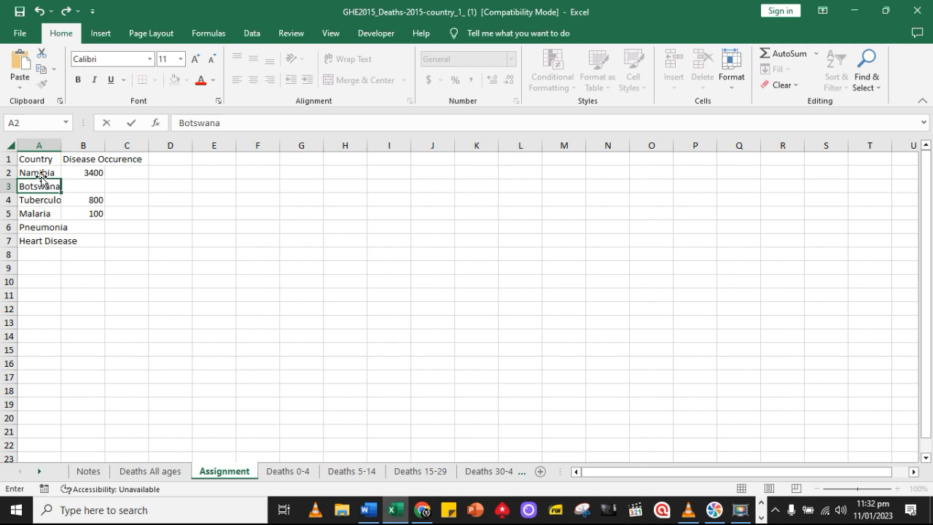
text(ana)
key(Return)
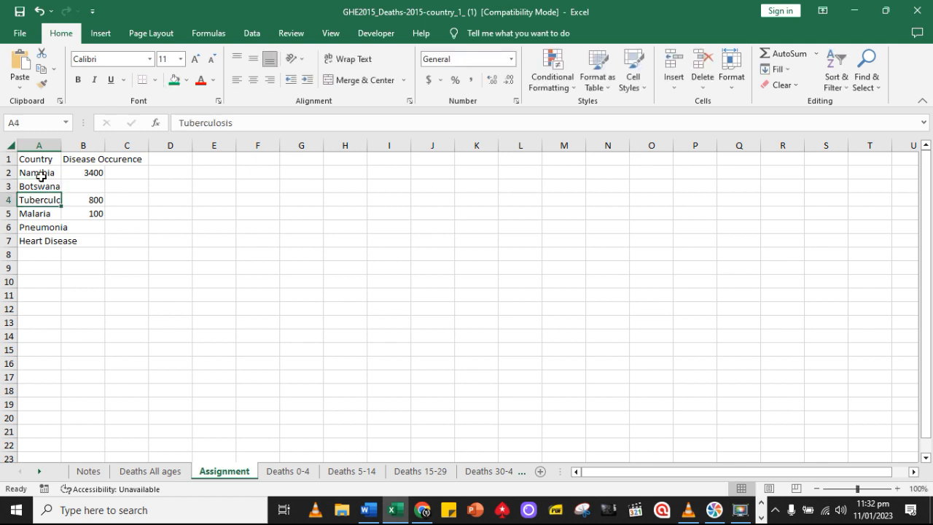
text(Zambia)
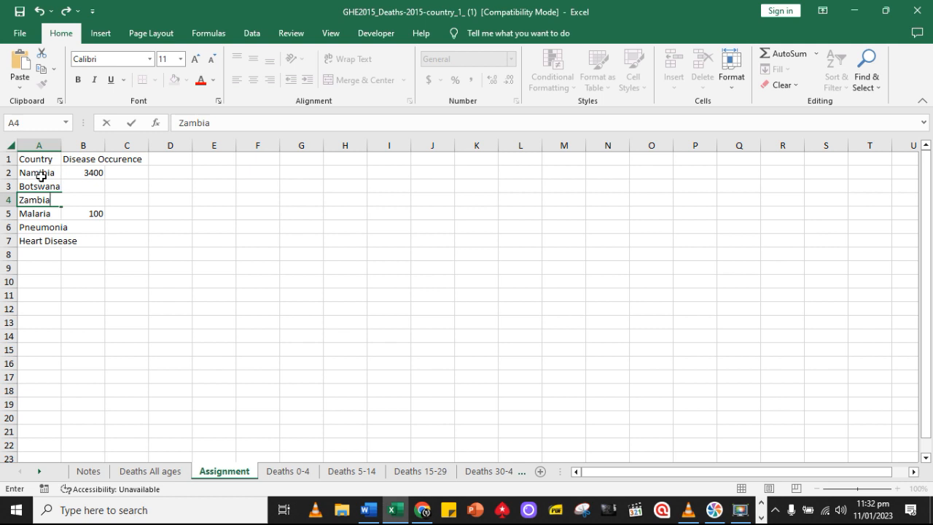
key(Return)
text(Angola)
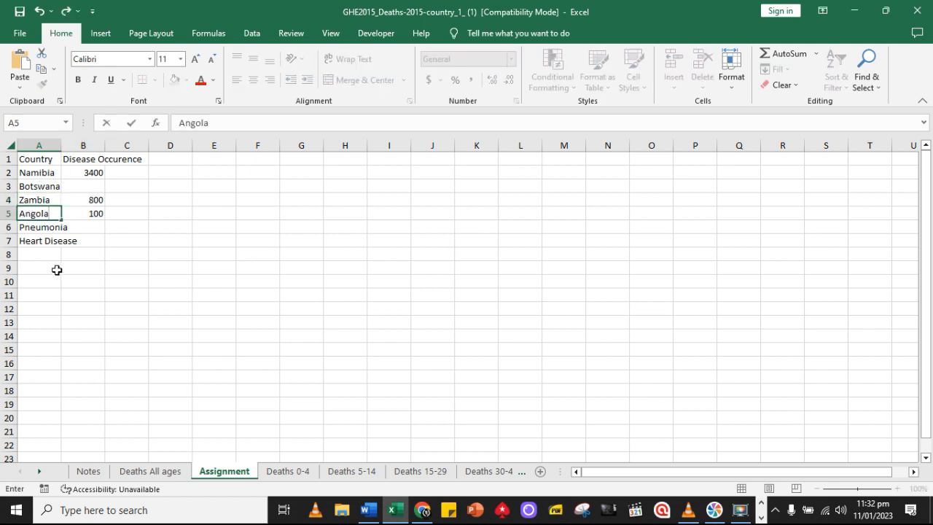
Clear the leftover disease names below Angola in column A and insert a blank row above the header row
drag(55, 268, 41, 230)
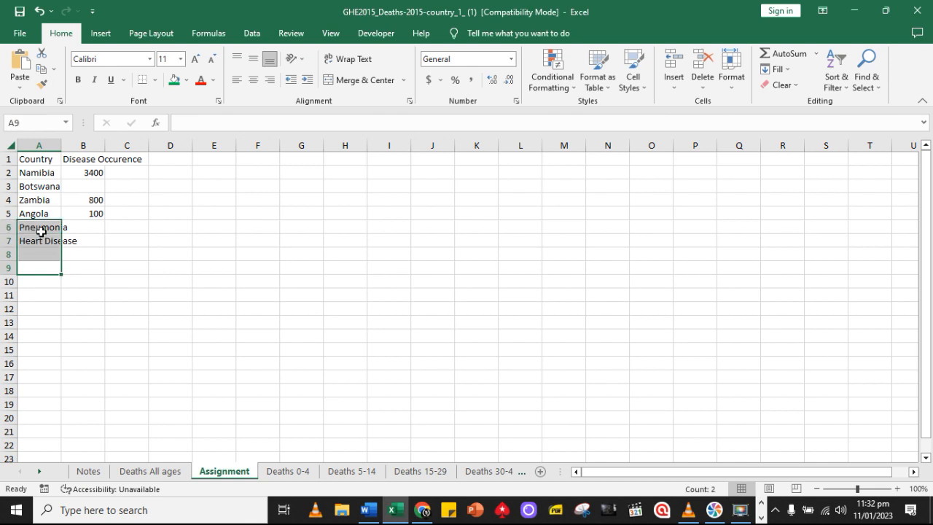
key(Delete)
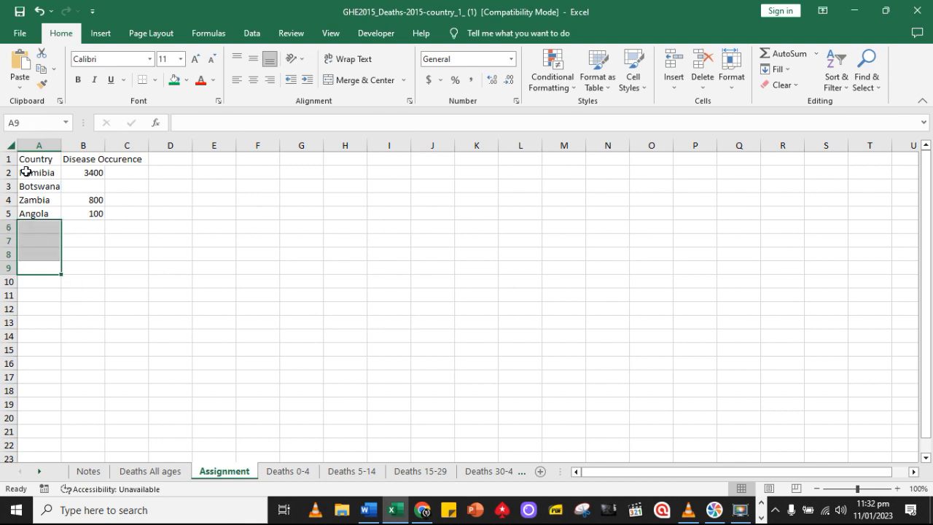
click(4, 156)
right_click(6, 158)
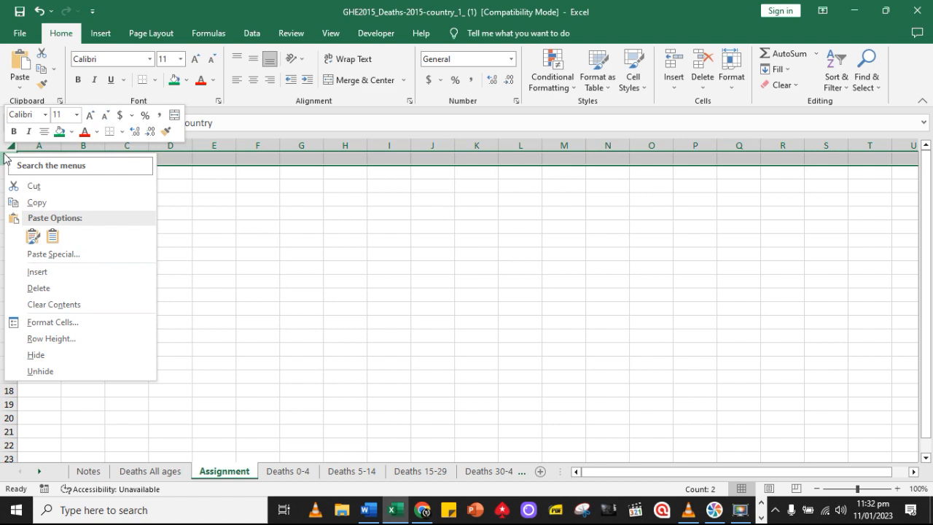
click(44, 271)
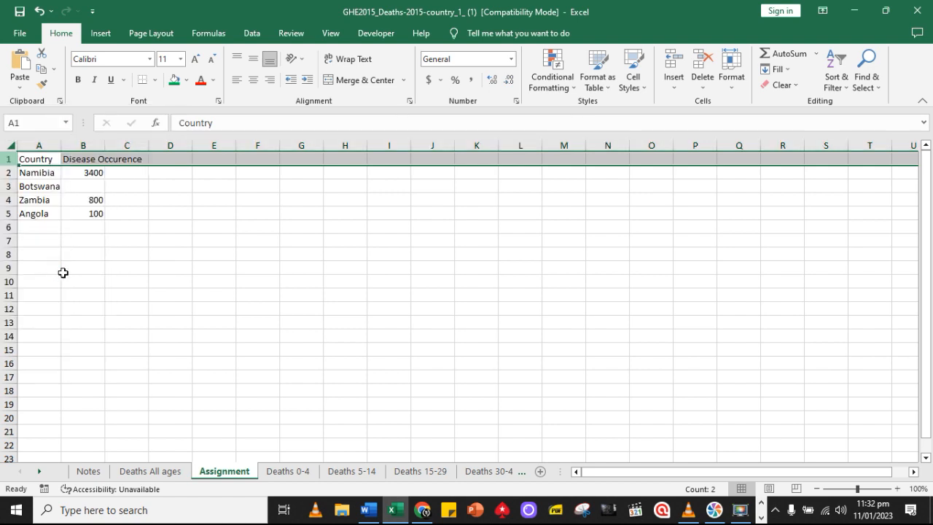
Enter the title HIV/AIDS in cell A1
click(48, 157)
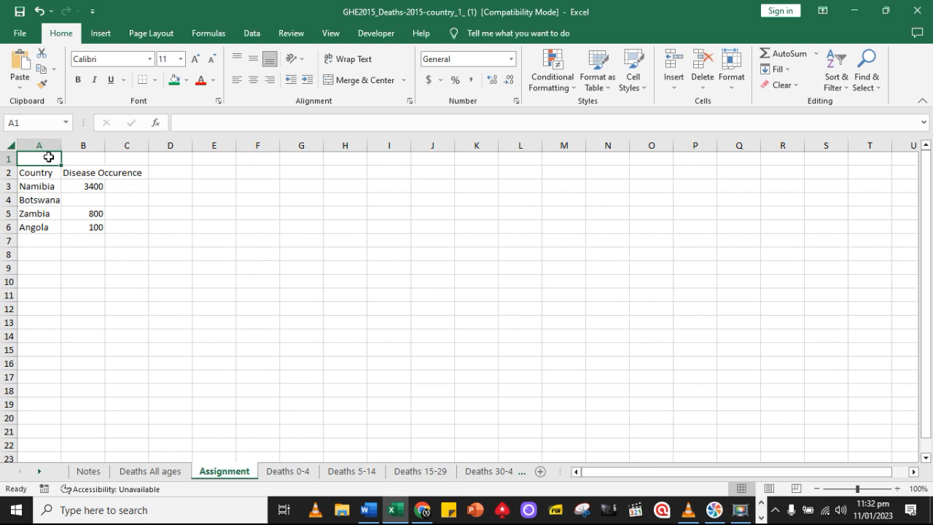
text(HIV/AIDS)
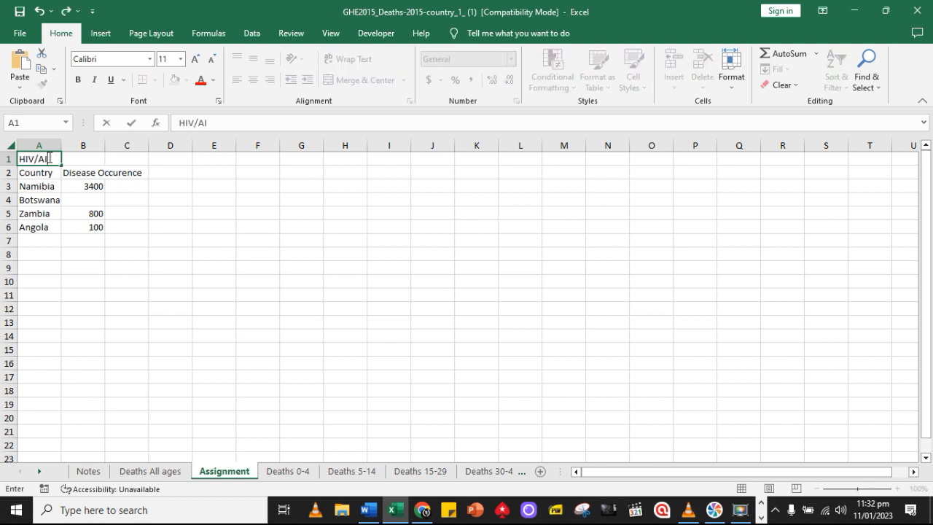
click(108, 244)
Widen columns A and B of the Assignment table
drag(33, 173, 81, 172)
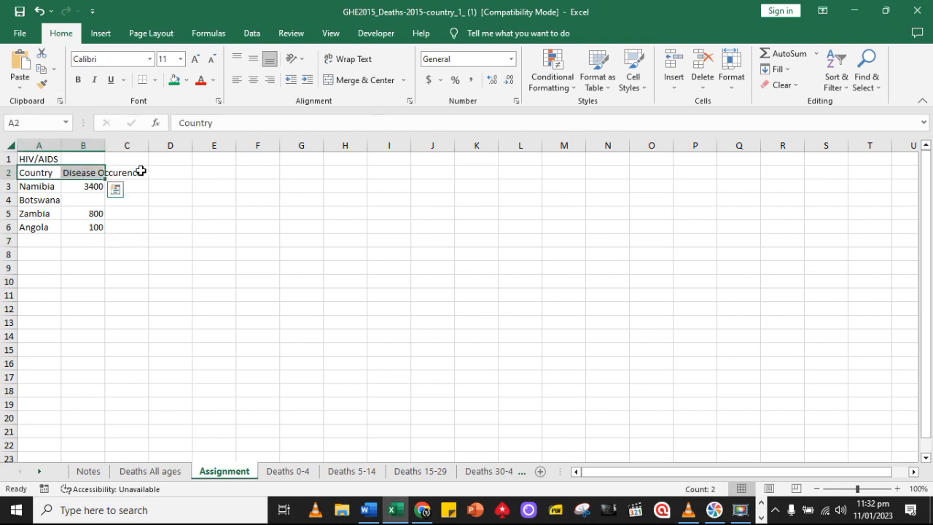
drag(864, 494, 878, 494)
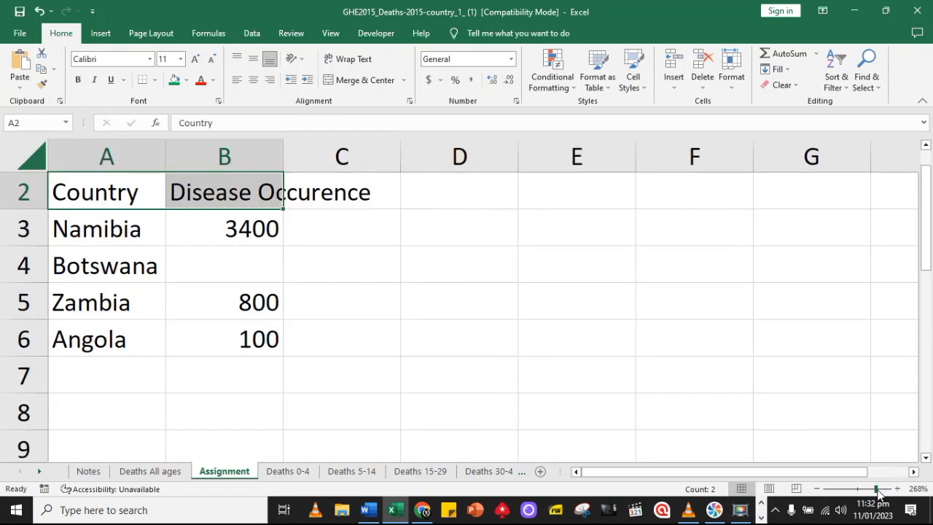
drag(168, 153, 215, 154)
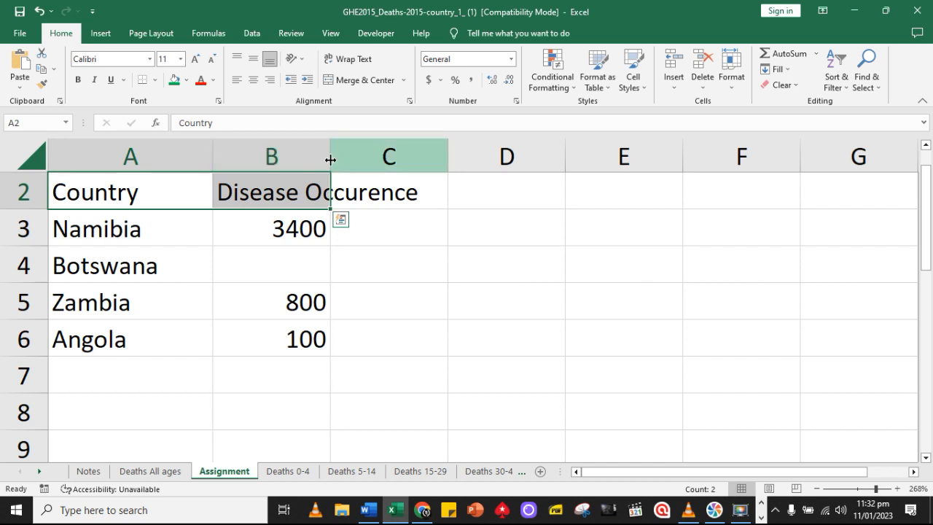
drag(329, 156, 341, 156)
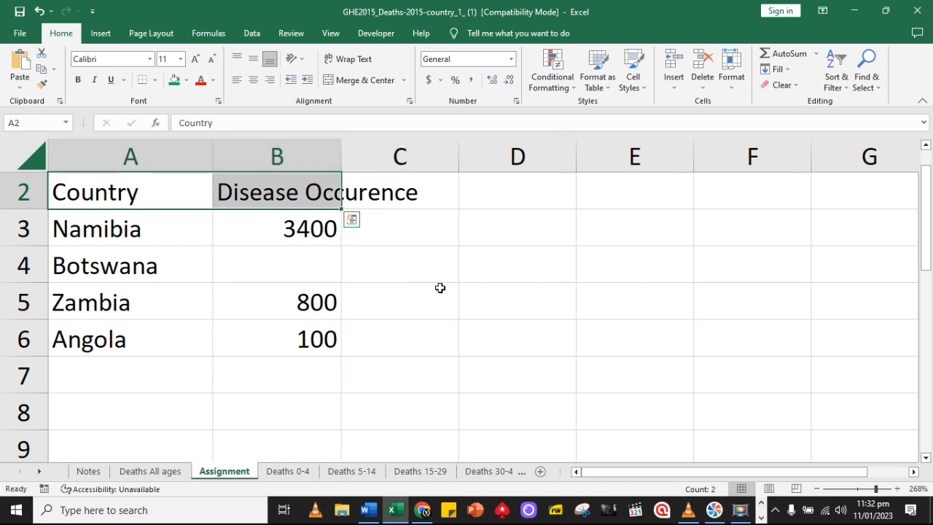
Fill the HIV/AIDS title cell A1 with standard yellow
scroll(439, 287, up, 1)
click(160, 199)
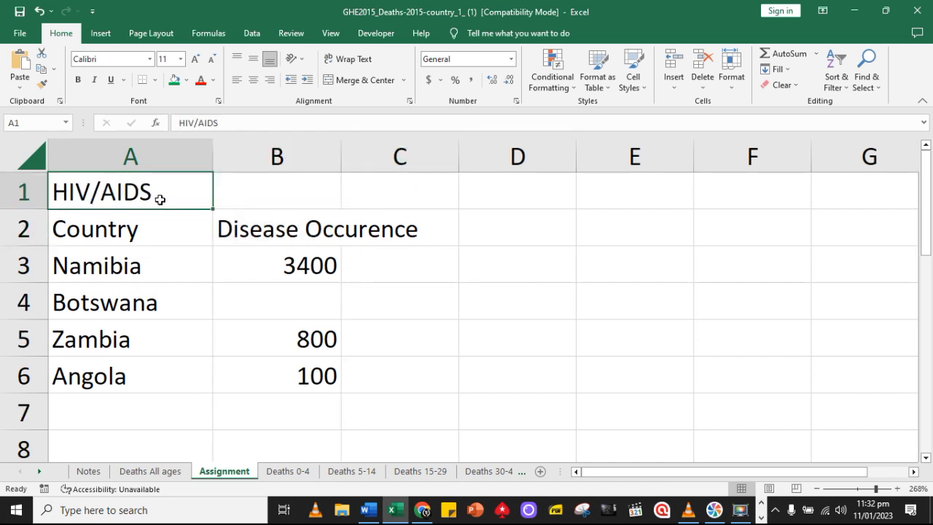
click(187, 80)
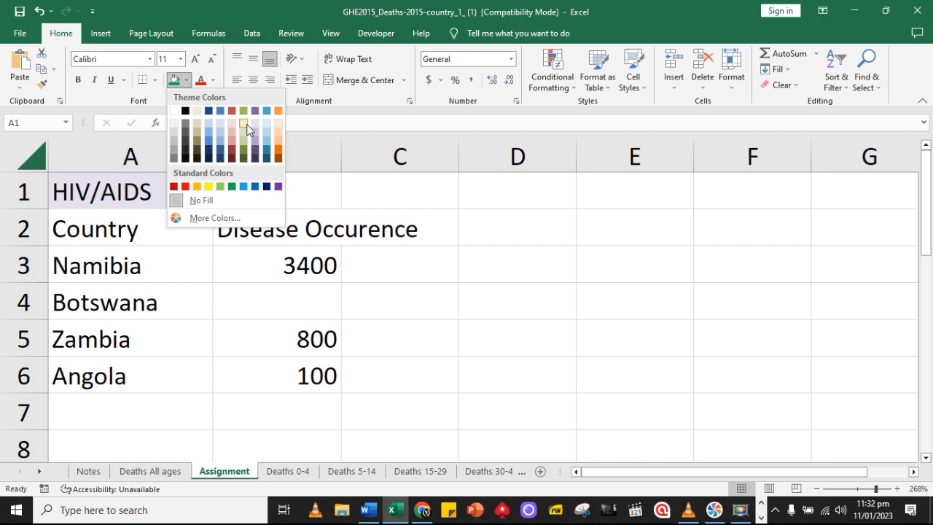
click(208, 186)
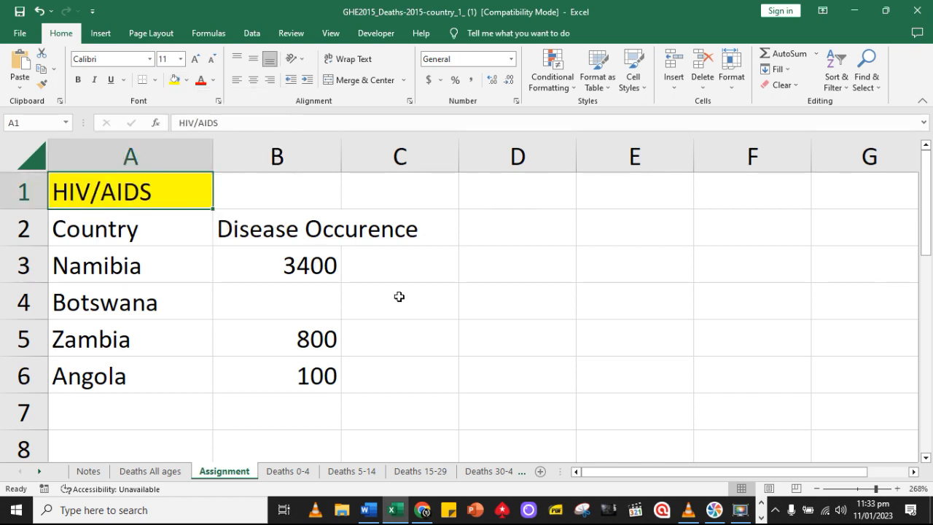
click(450, 314)
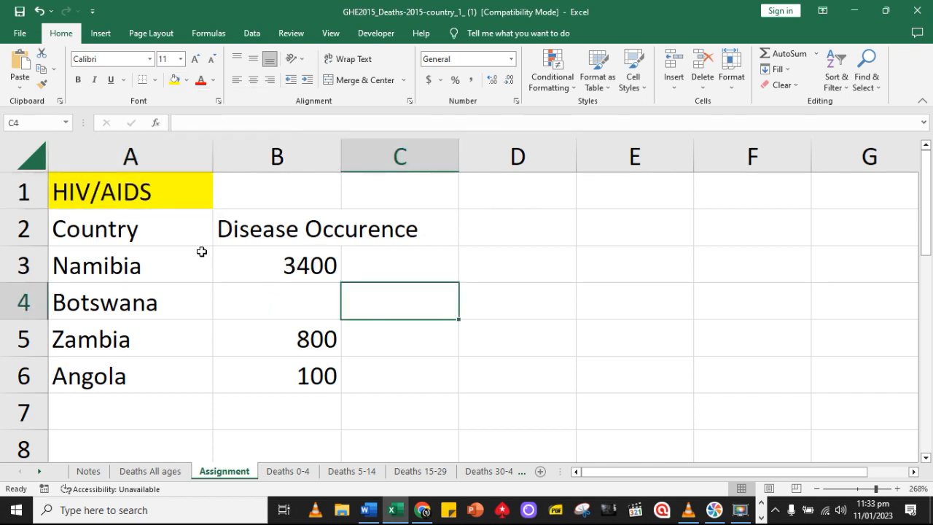
Fill the header cells Country and Disease Occurence with a gray shade of the white theme color
drag(88, 229, 240, 222)
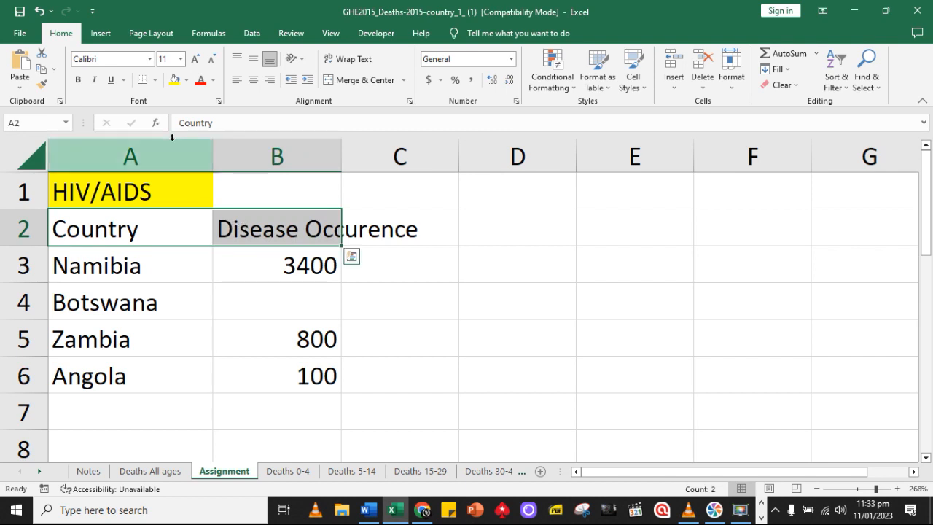
click(186, 81)
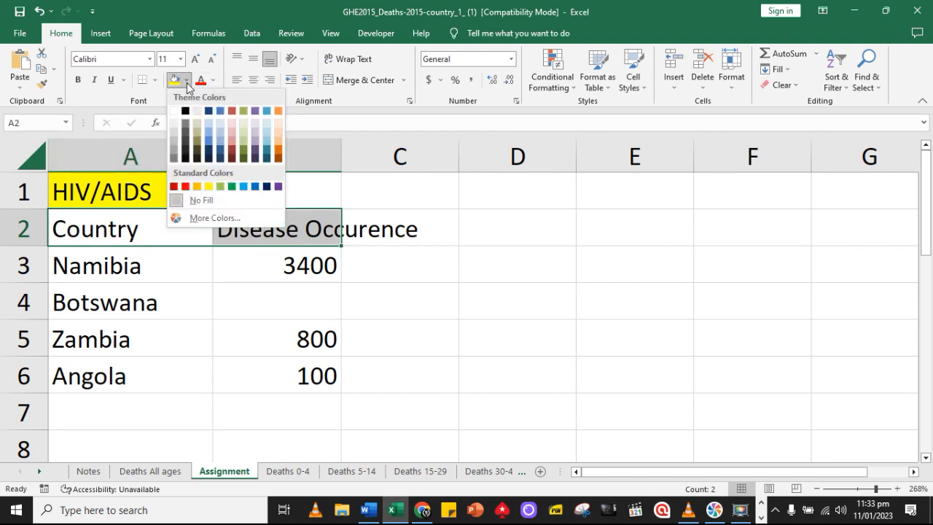
click(174, 155)
click(489, 333)
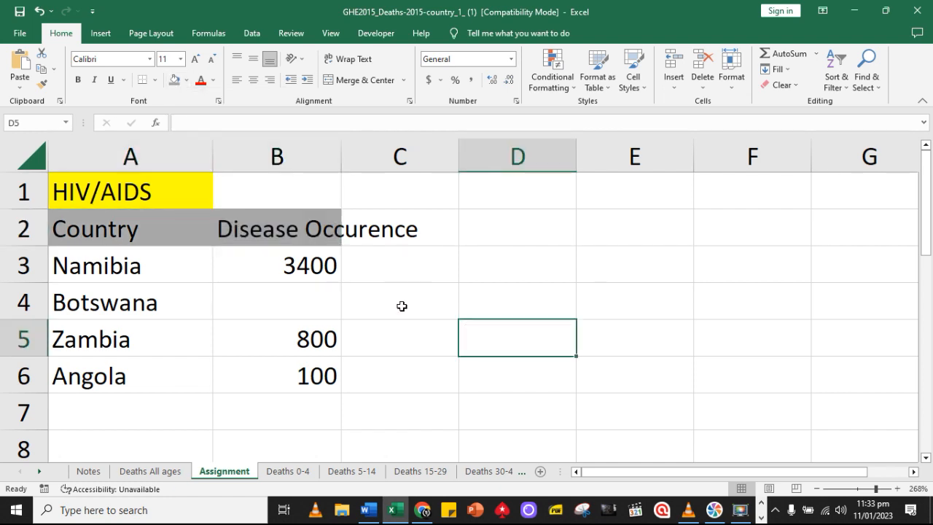
Clear the old occurrence values in cells B3 to B6
click(290, 267)
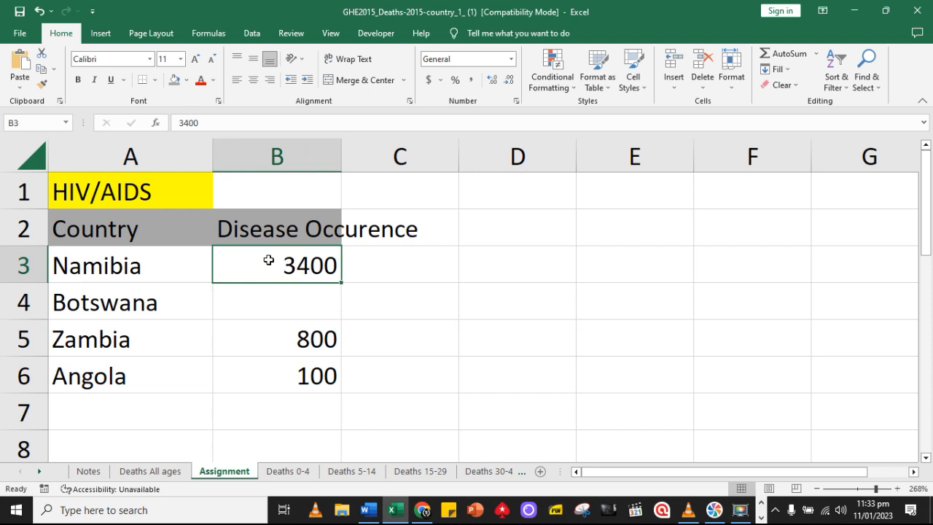
drag(268, 260, 296, 375)
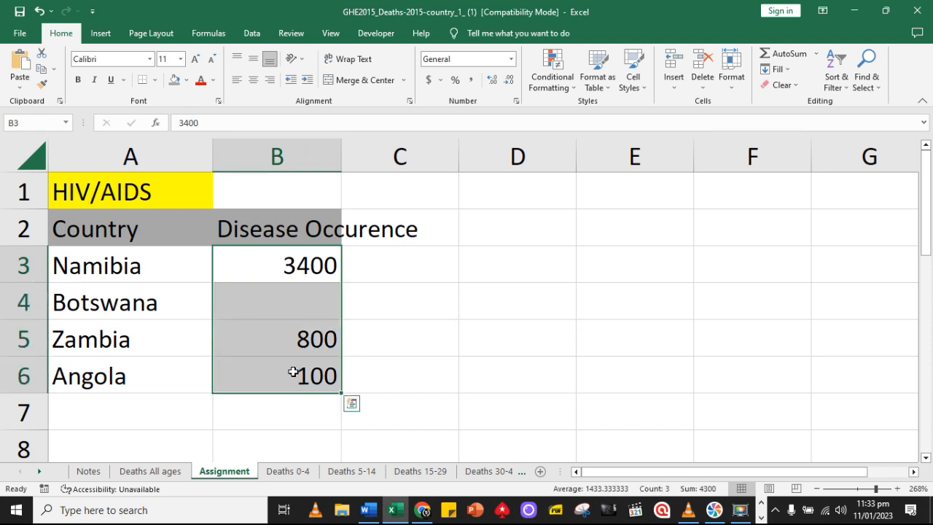
key(Delete)
click(283, 271)
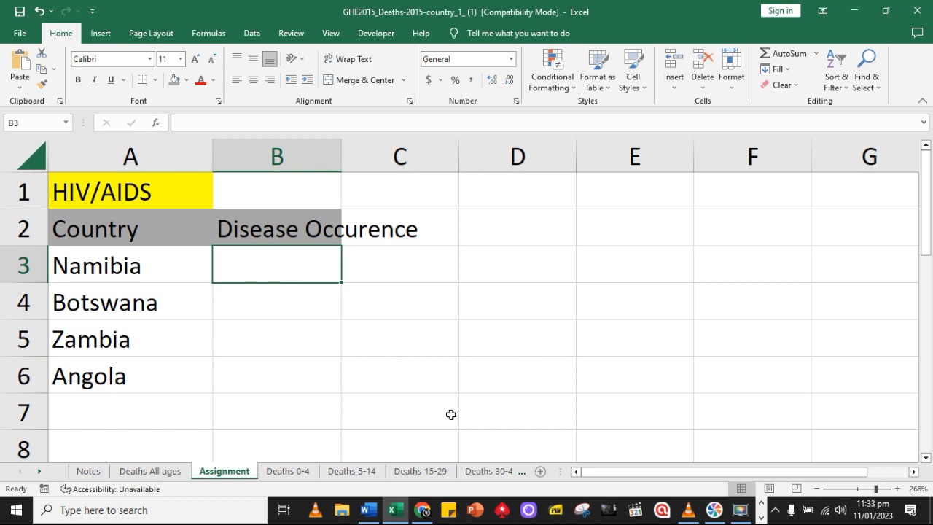
Copy Angola's Tuberculosis figure from cell K14 of Deaths All ages into cell B6 of the Assignment sheet
click(394, 510)
click(394, 510)
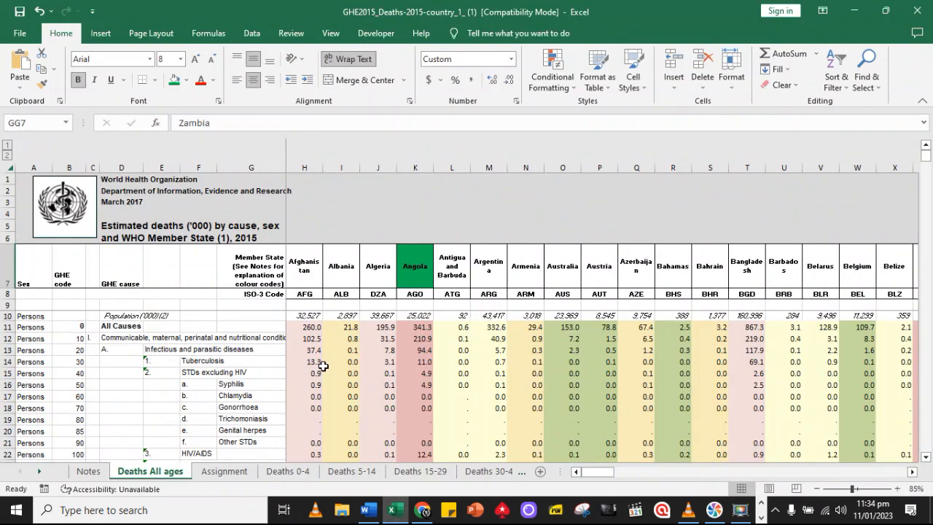
click(418, 364)
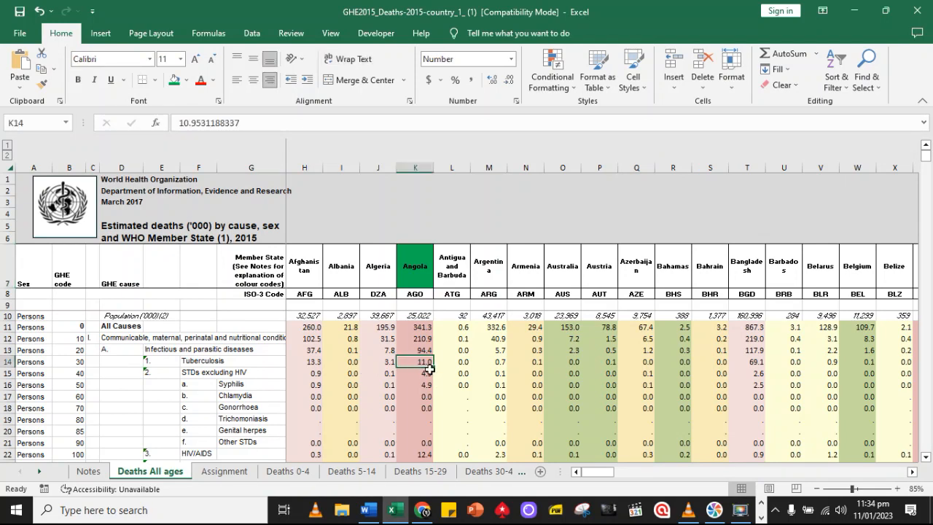
click(41, 68)
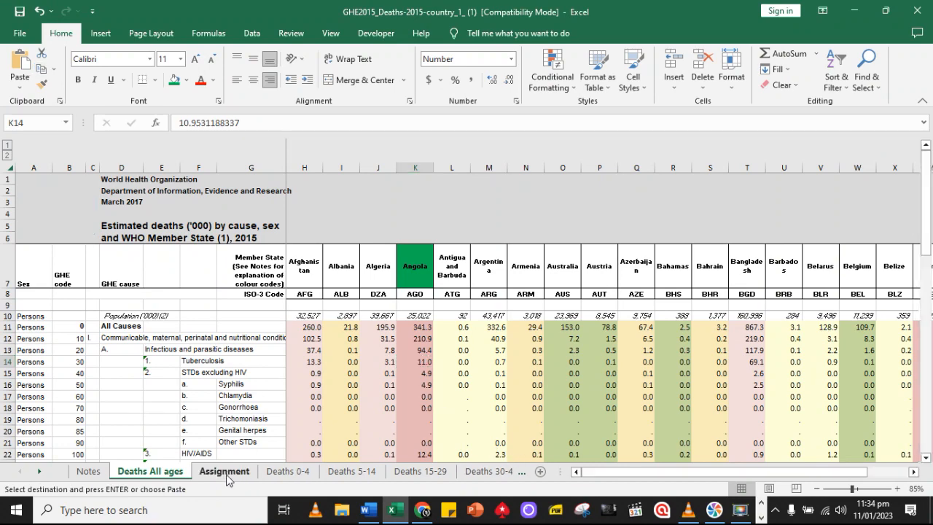
click(224, 471)
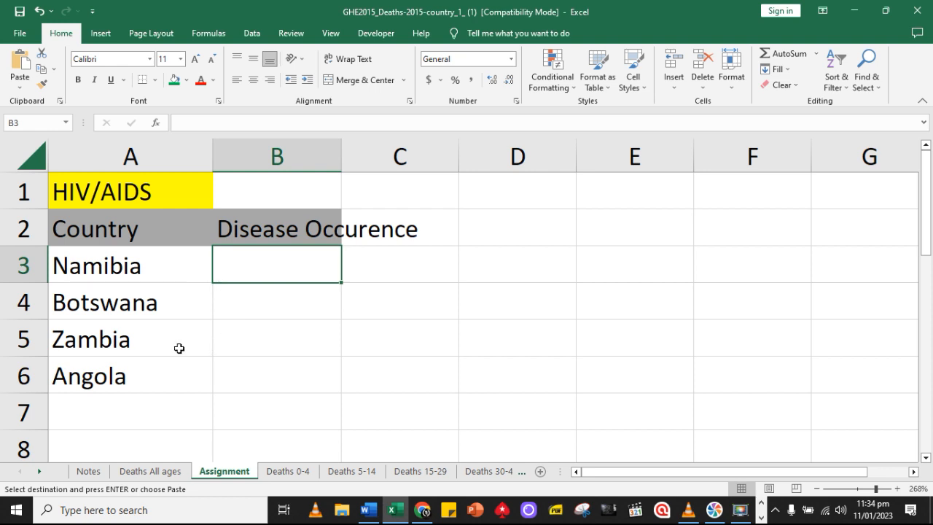
click(260, 365)
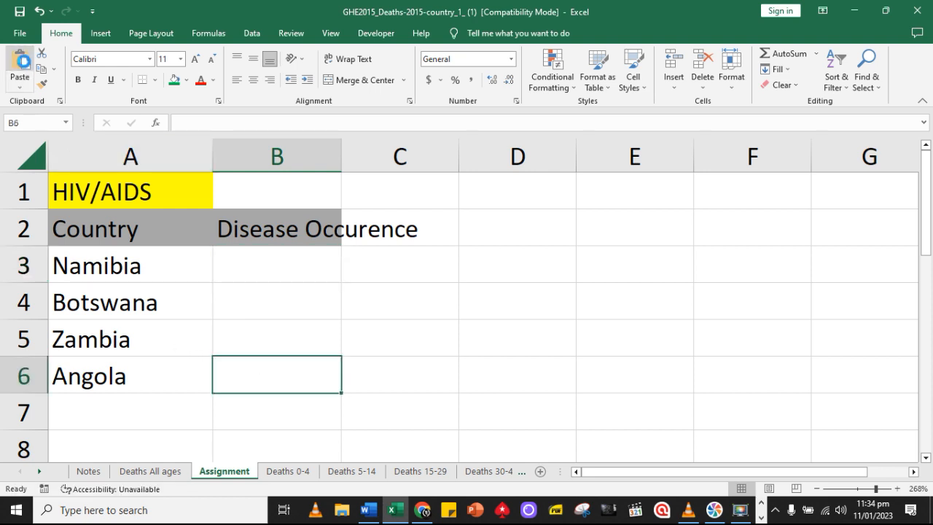
click(22, 65)
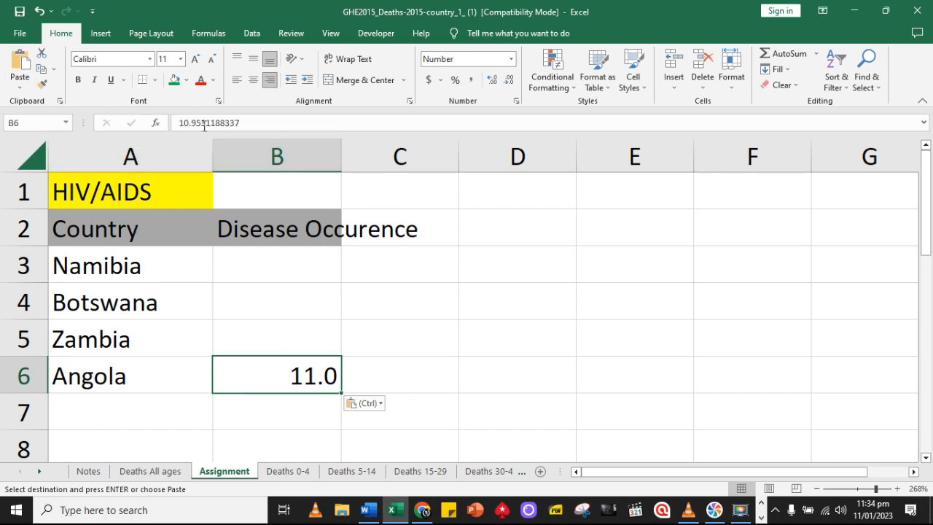
Format Angola's value in cell B6 to show two decimal places
click(507, 80)
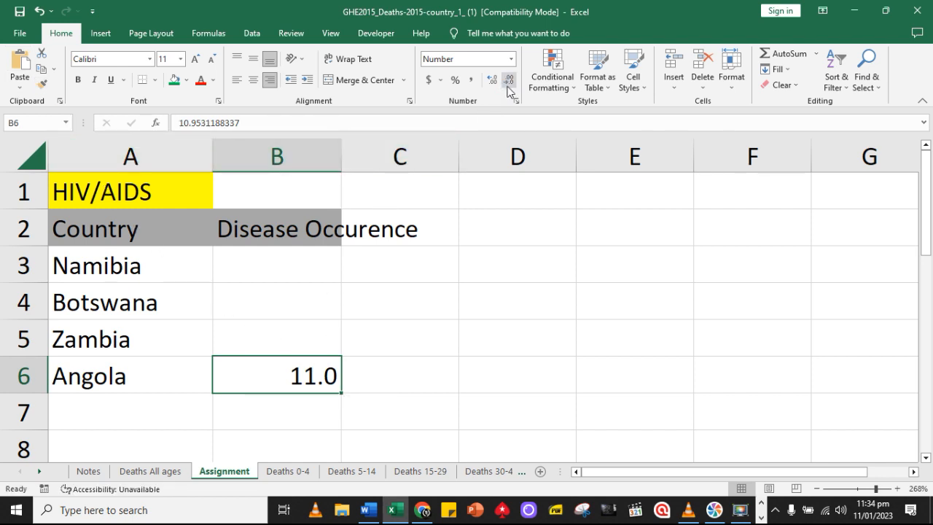
click(492, 82)
click(492, 81)
click(492, 82)
click(492, 81)
click(509, 81)
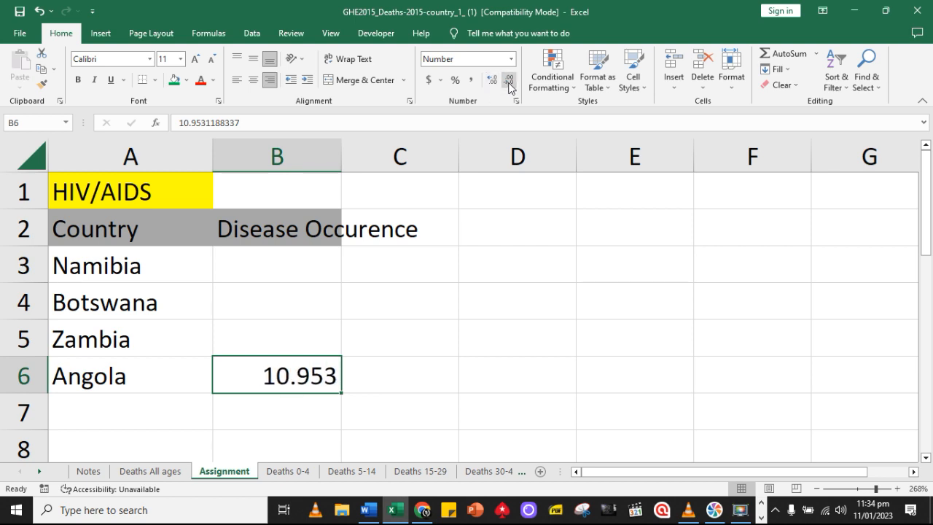
click(508, 82)
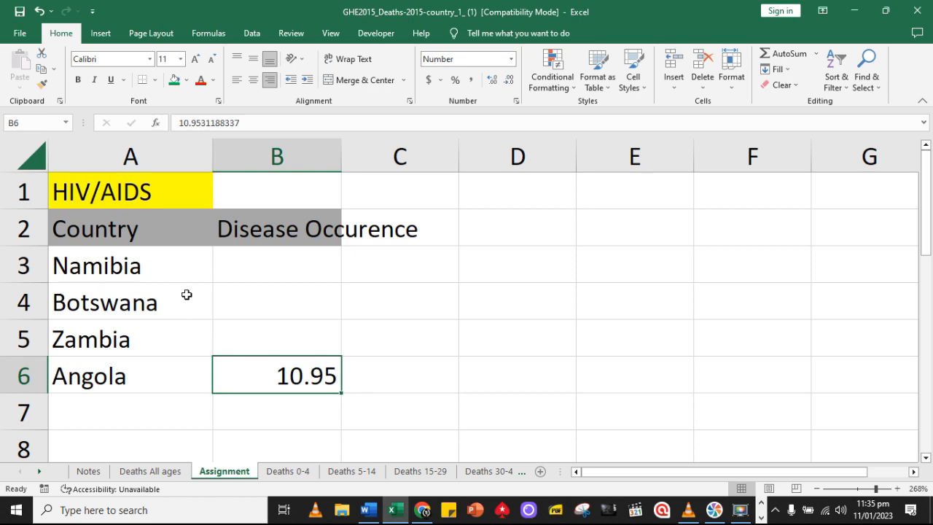
Link Botswana's cell B4 on the Assignment sheet to its Tuberculosis figure in cell AC14 of Deaths All ages
click(97, 473)
click(149, 471)
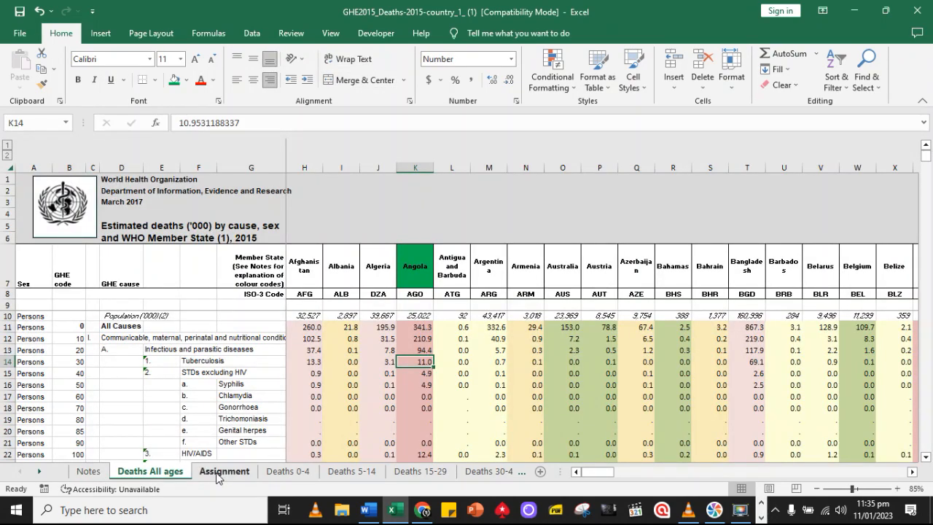
click(222, 472)
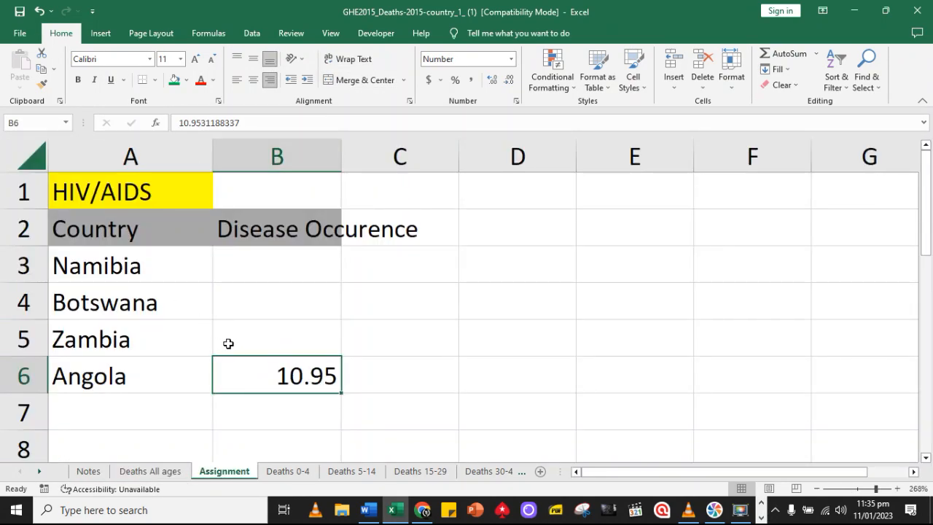
click(258, 299)
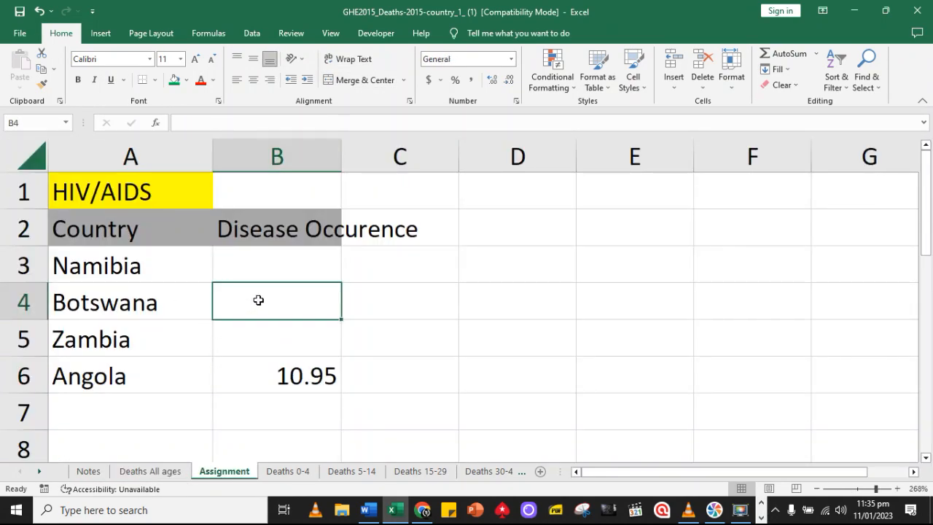
text(=)
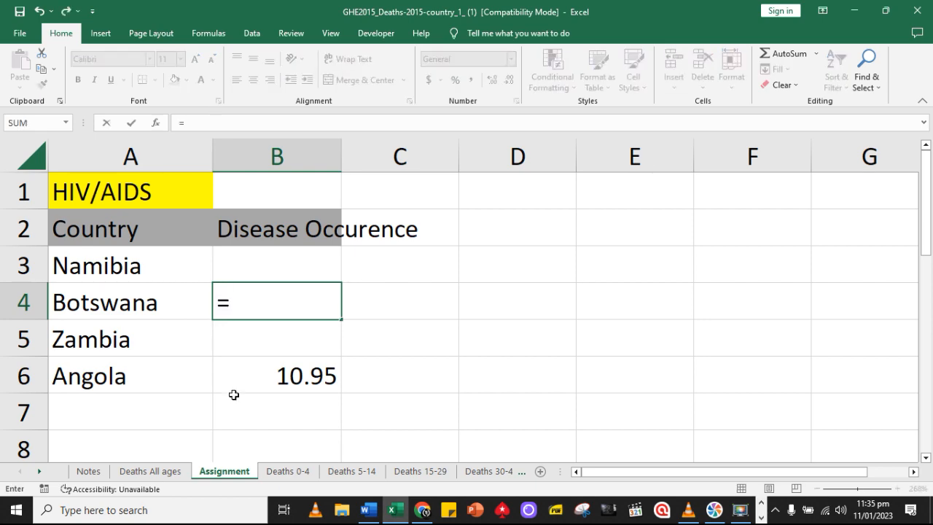
click(167, 474)
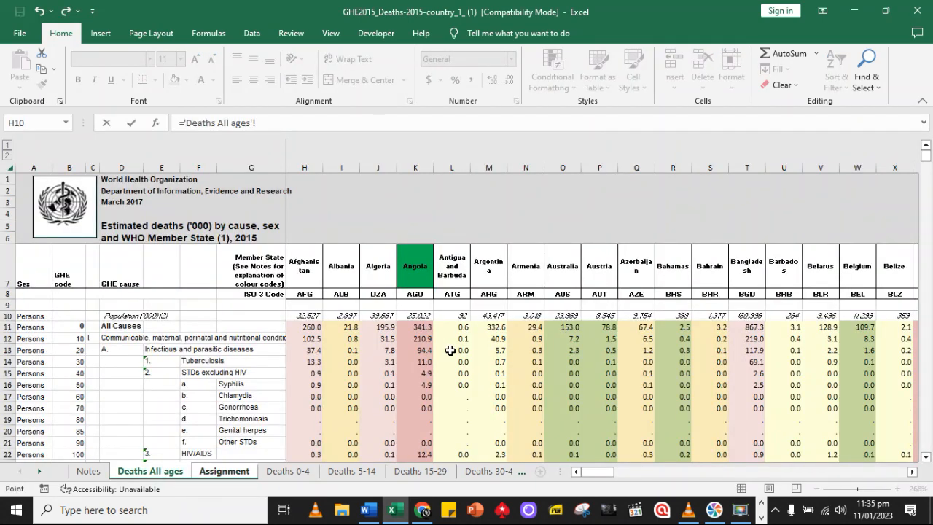
drag(595, 477, 625, 473)
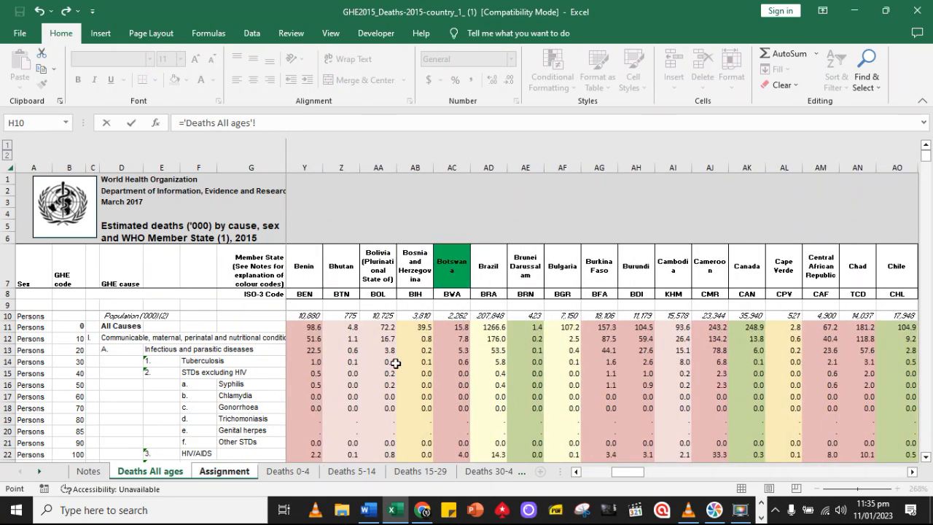
click(457, 362)
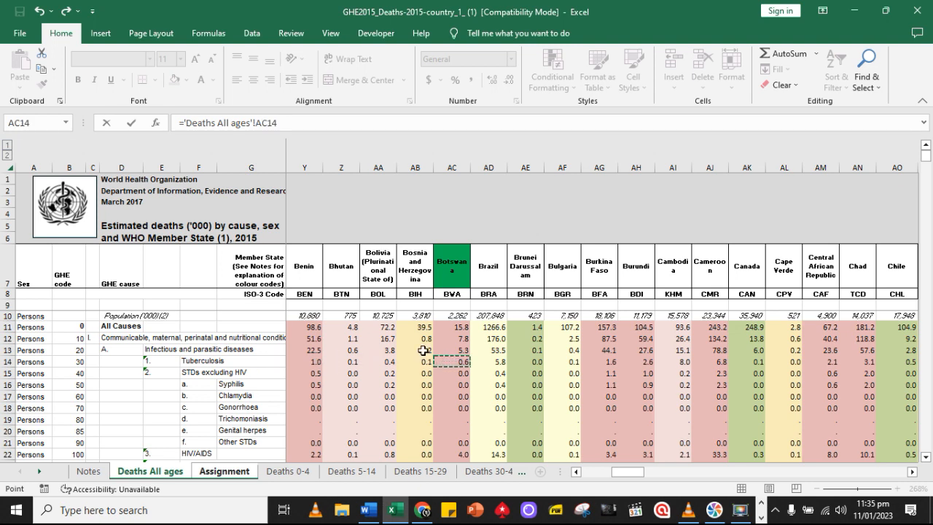
drag(641, 473, 640, 472)
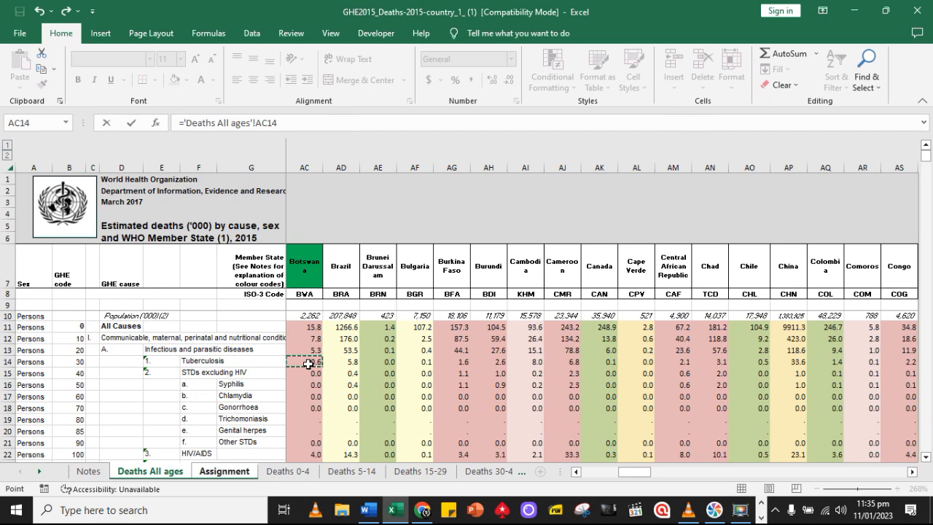
key(Return)
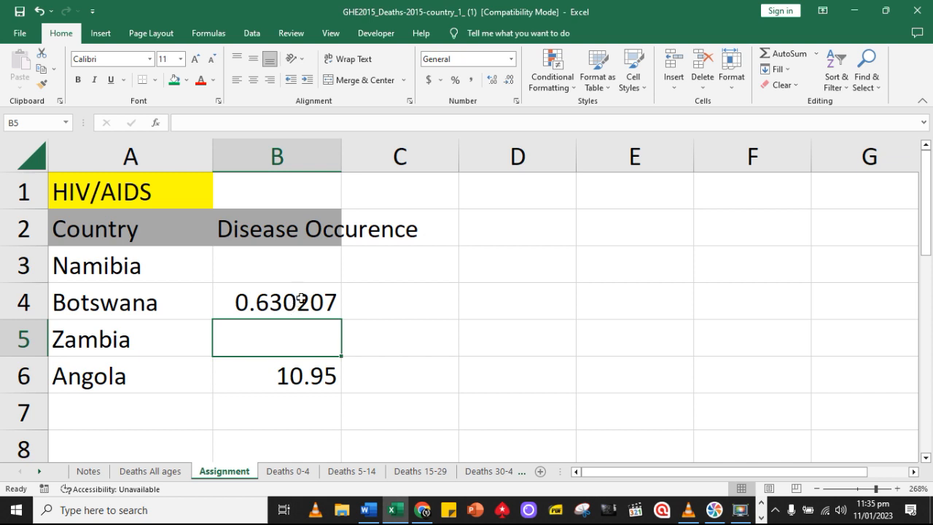
Link Namibia's cell B3 on the Assignment sheet to its Tuberculosis figure in cell DP14 of Deaths All ages
click(298, 269)
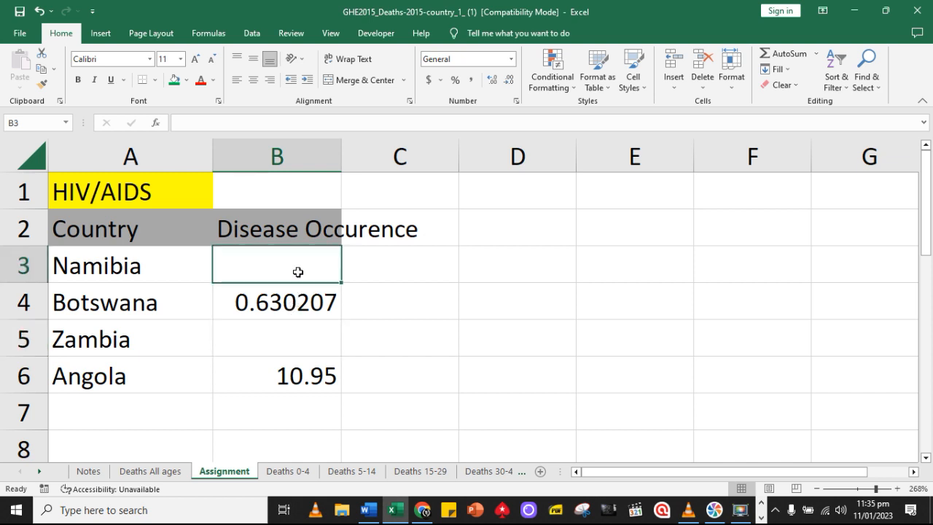
text(=)
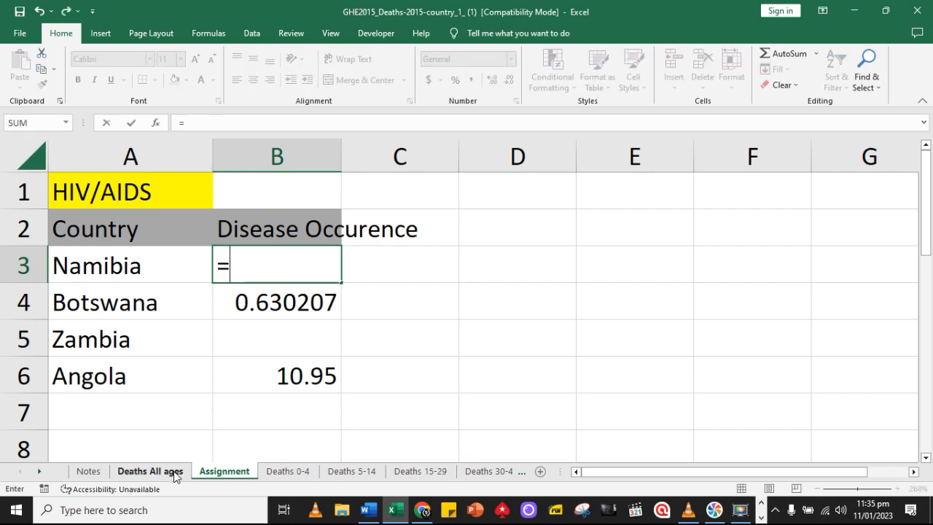
click(150, 471)
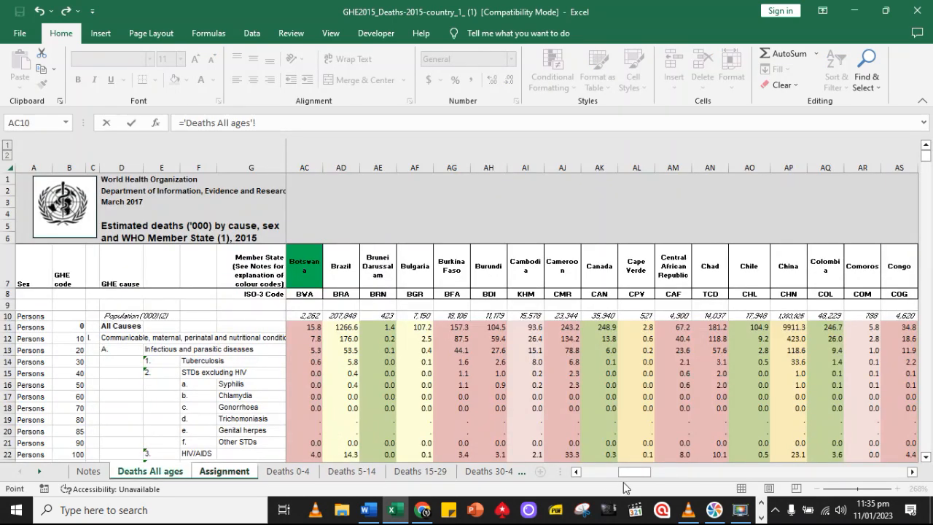
drag(633, 475, 798, 475)
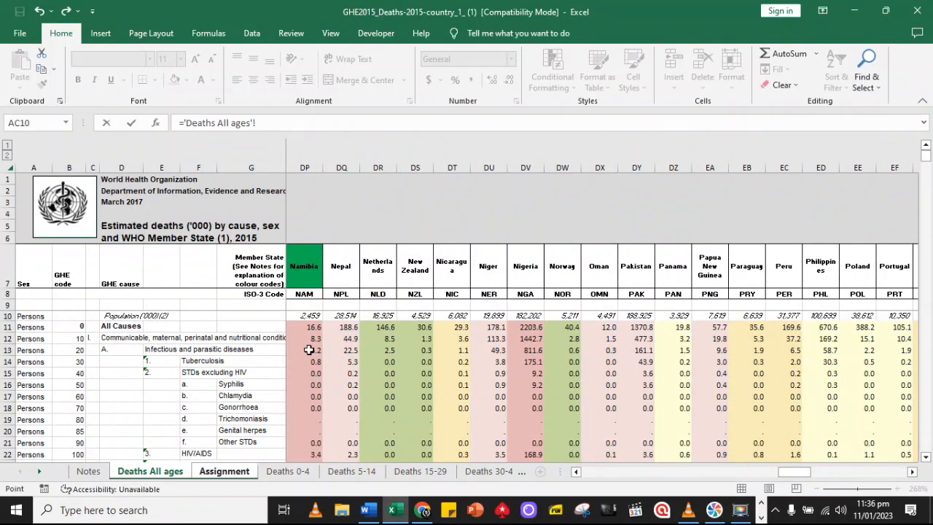
click(312, 364)
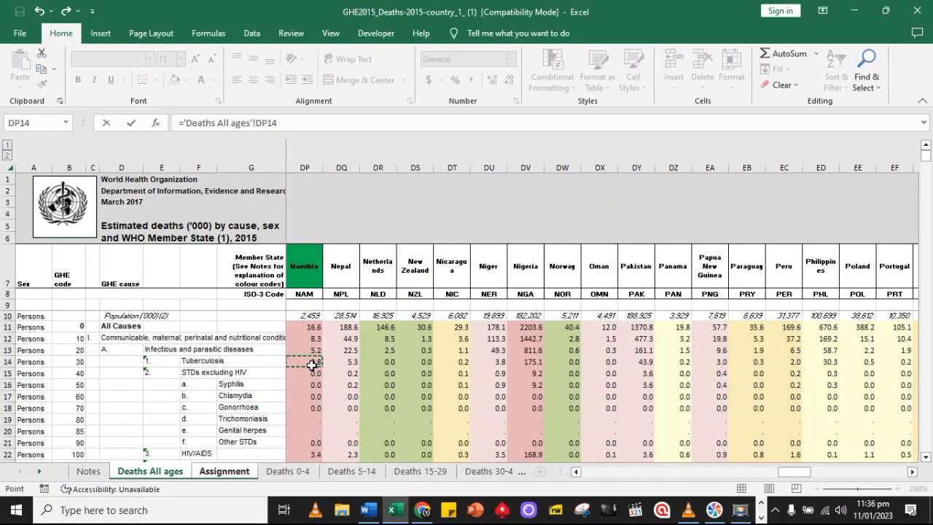
key(Return)
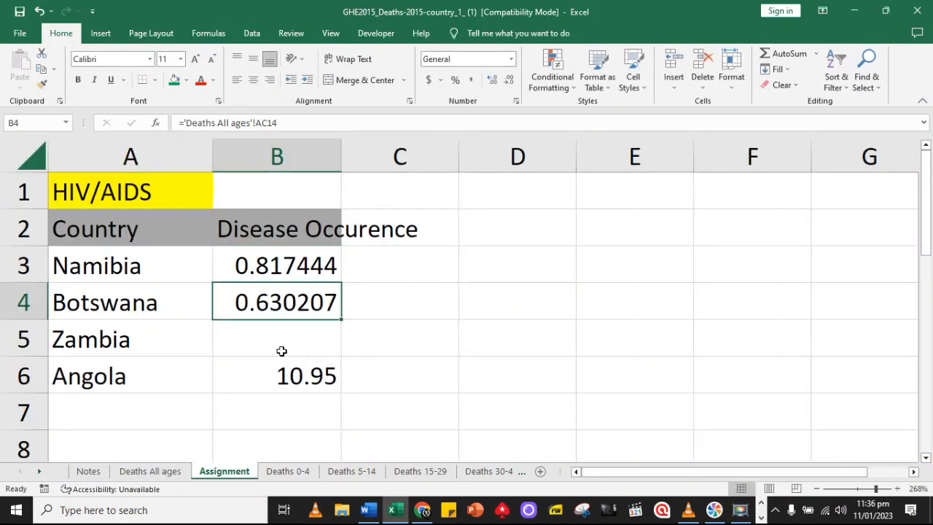
Link Zambia's cell B5 on the Assignment sheet to its Tuberculosis figure in cell GG14 of Deaths All ages
click(281, 351)
text(=)
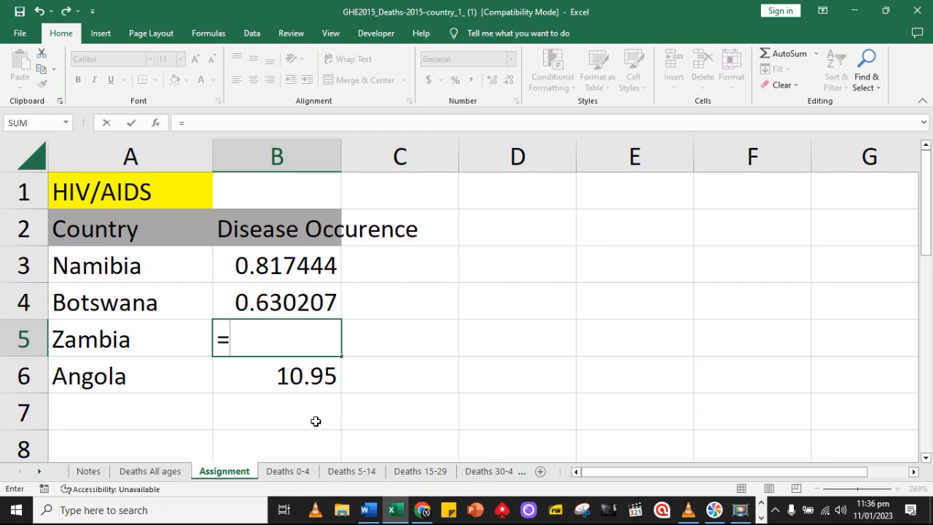
click(150, 470)
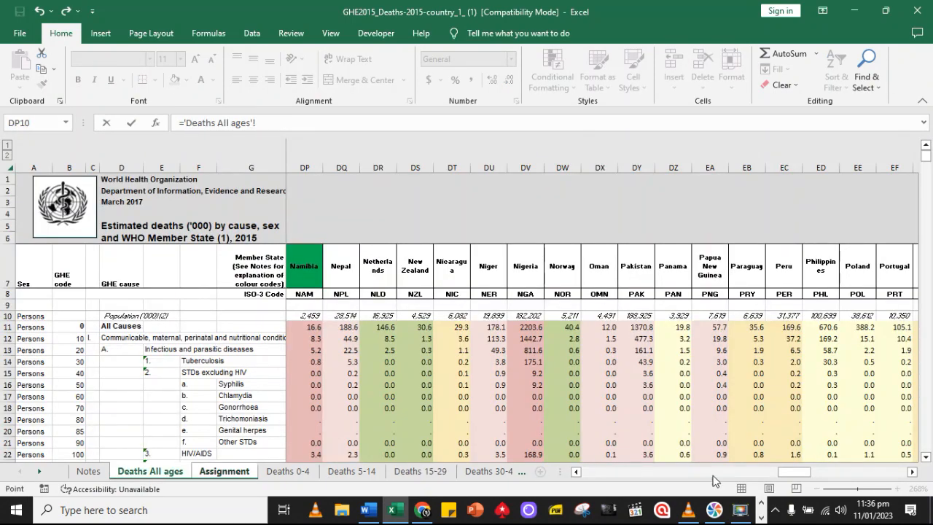
drag(793, 472, 903, 472)
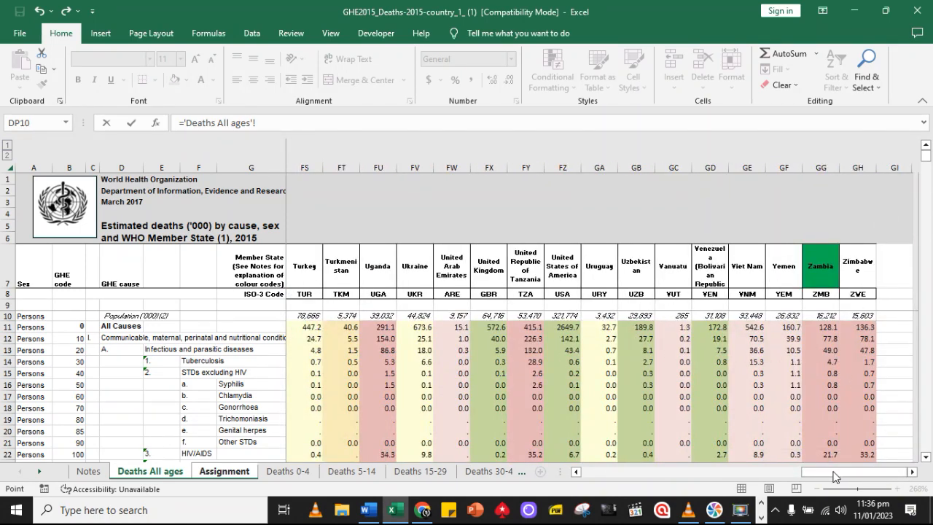
drag(840, 472, 914, 473)
click(308, 362)
key(Return)
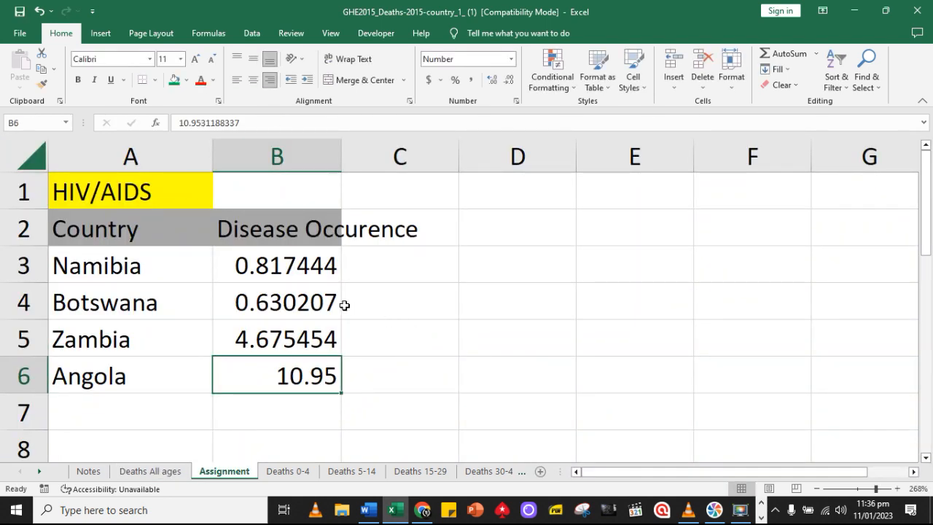
Copy the complete table in A1:B6 and paste the duplicate starting at cell A8 of the Assignment sheet
drag(161, 191, 311, 374)
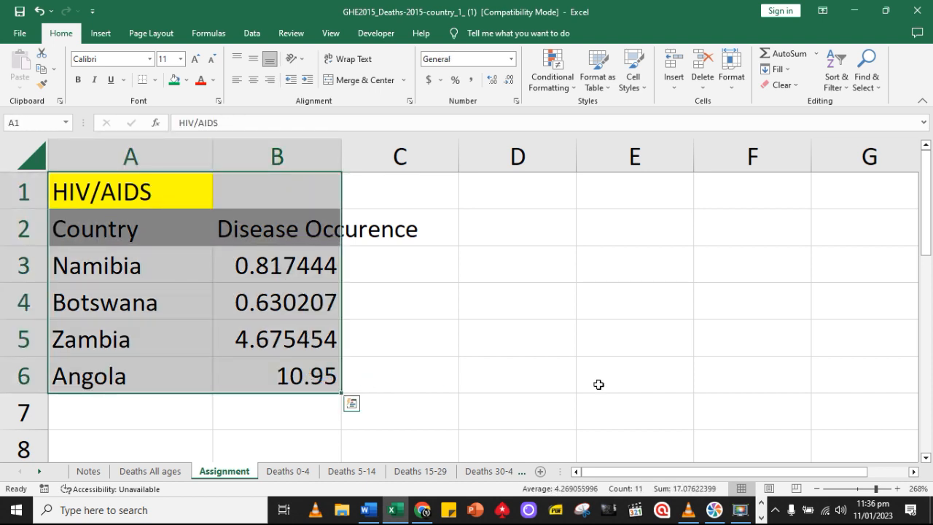
key(ctrl+c)
scroll(599, 384, down, 1)
scroll(265, 319, down, 1)
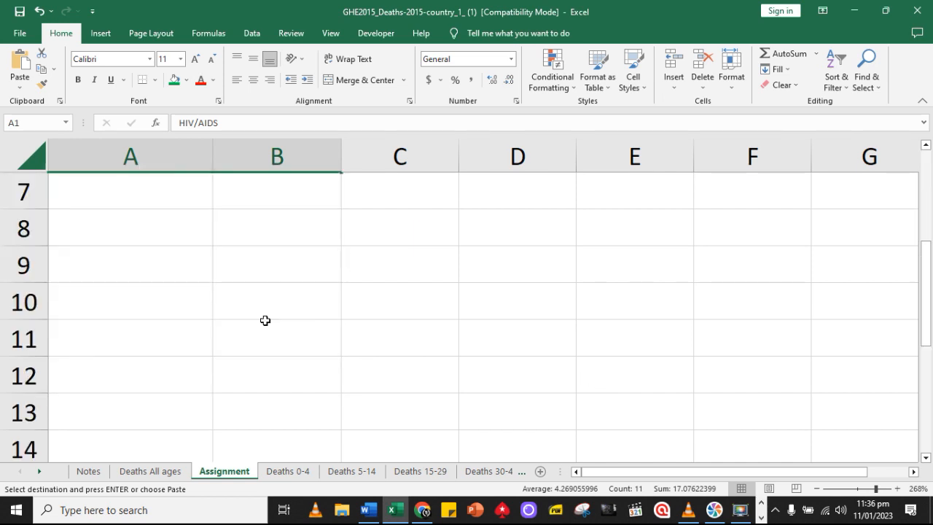
click(114, 205)
scroll(265, 289, up, 2)
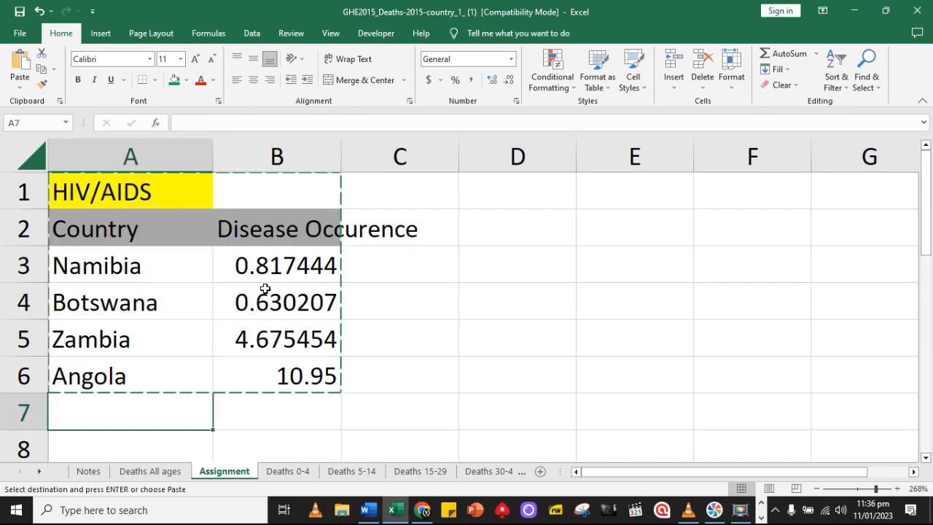
scroll(265, 289, down, 1)
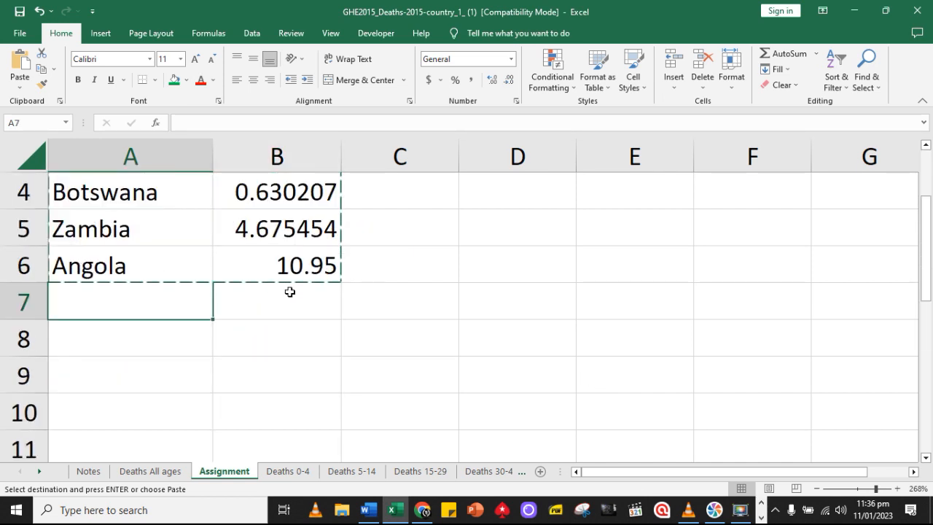
click(154, 346)
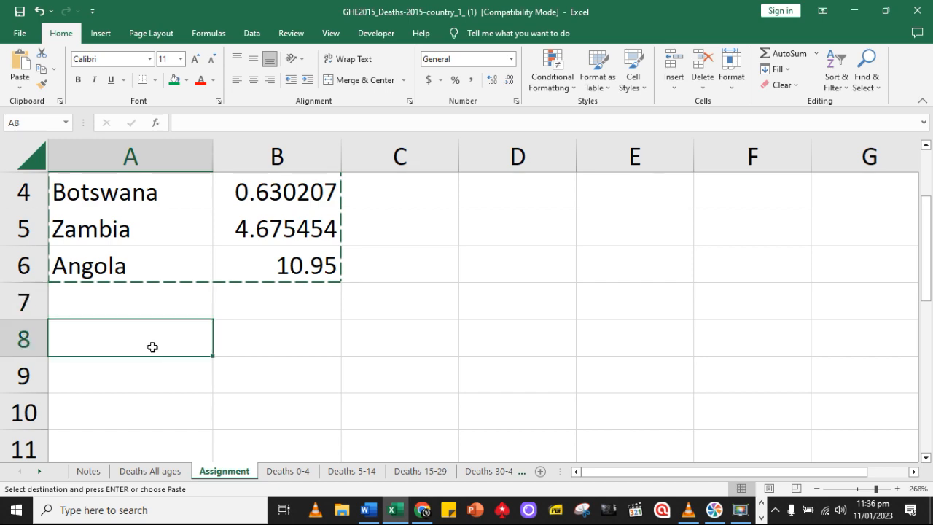
click(19, 62)
scroll(124, 240, down, 1)
click(125, 236)
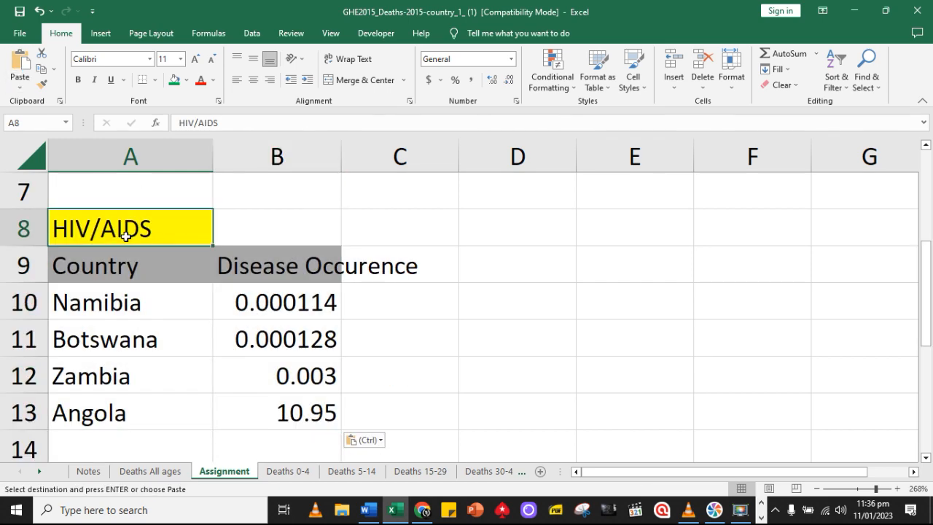
Clear the copied occurrence values in cells B10 to B13 of the duplicated table on the Assignment sheet
key(ctrl+Page_Up)
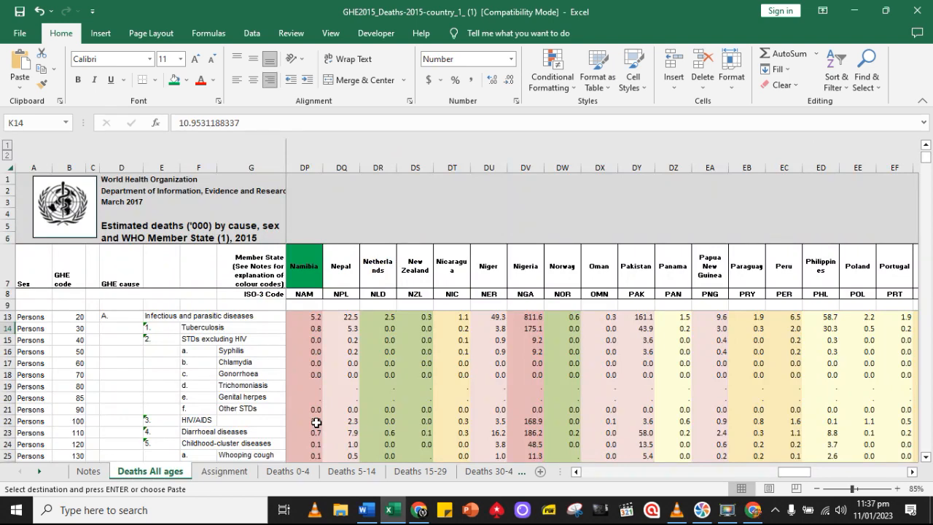
click(308, 421)
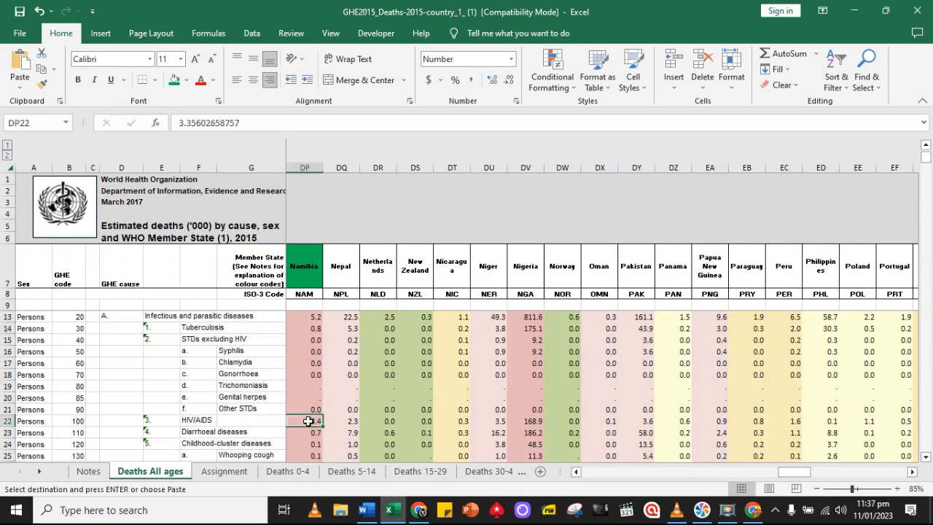
click(232, 471)
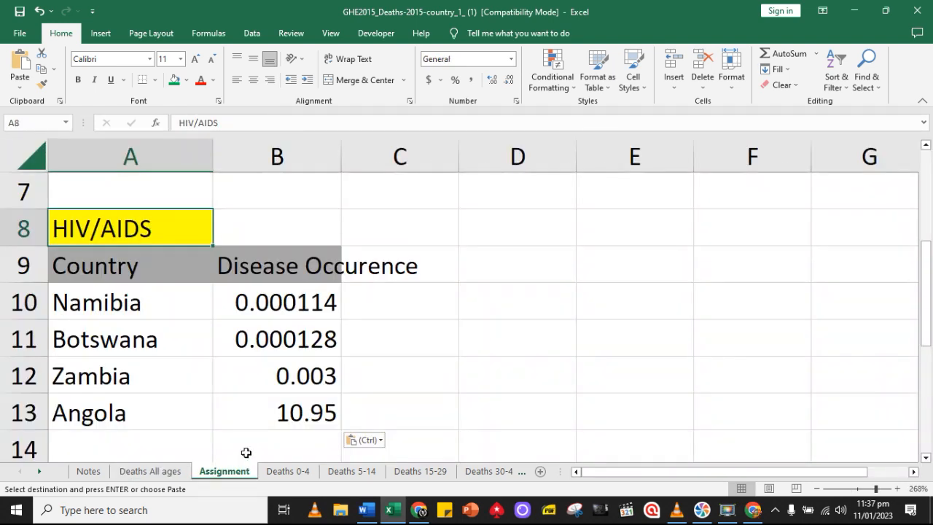
click(295, 299)
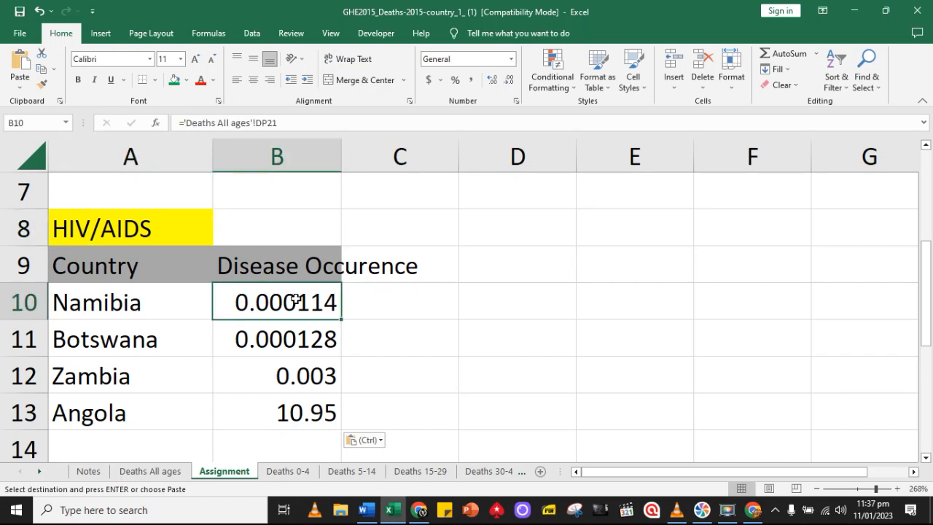
drag(295, 298, 304, 398)
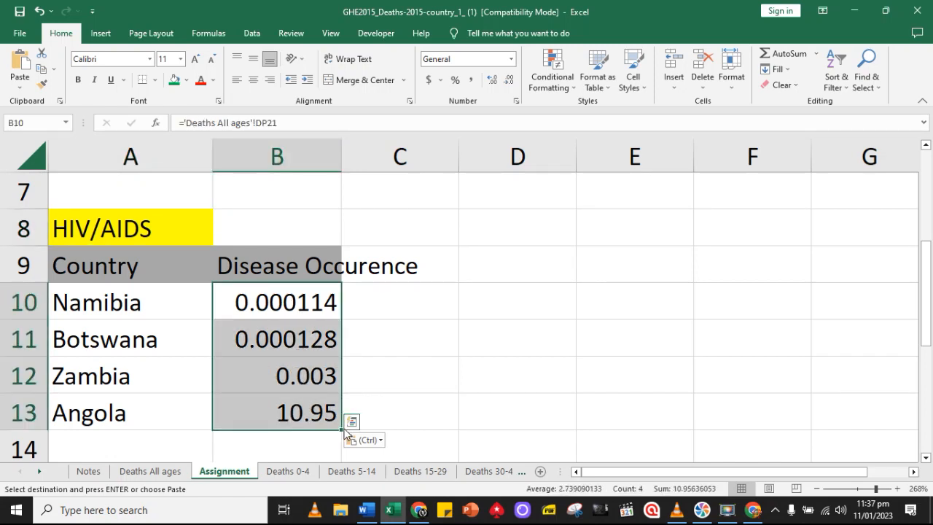
key(Escape)
key(Delete)
Change the first table's title in cell A1 to Tuberculosis
scroll(350, 364, up, 3)
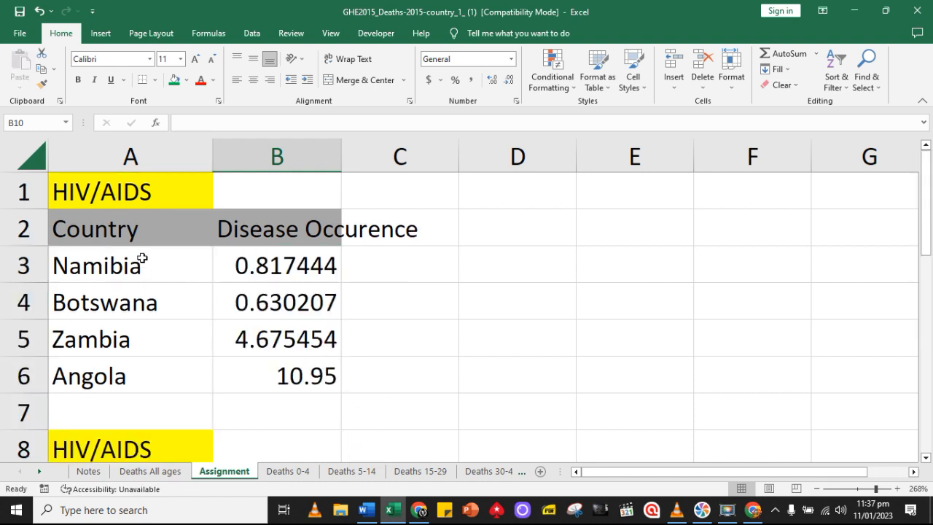
click(109, 203)
text(Tu)
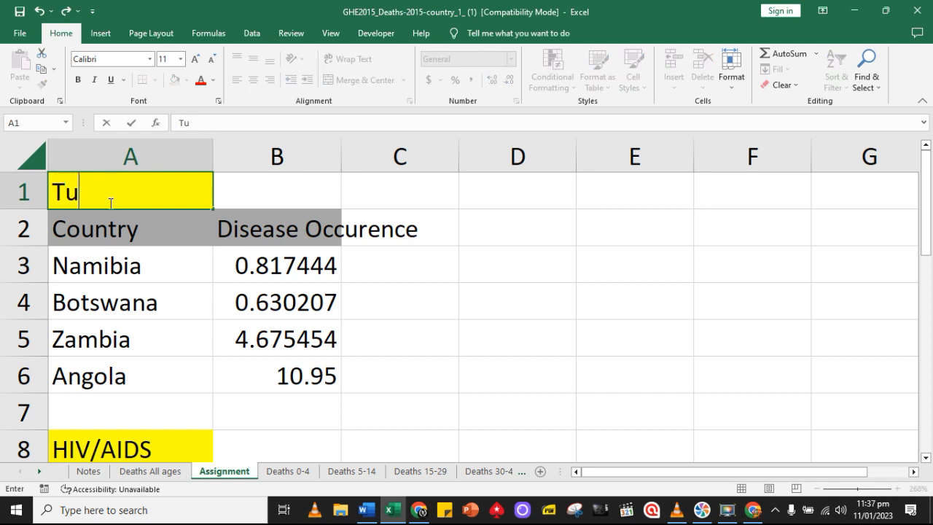
text(berculosis)
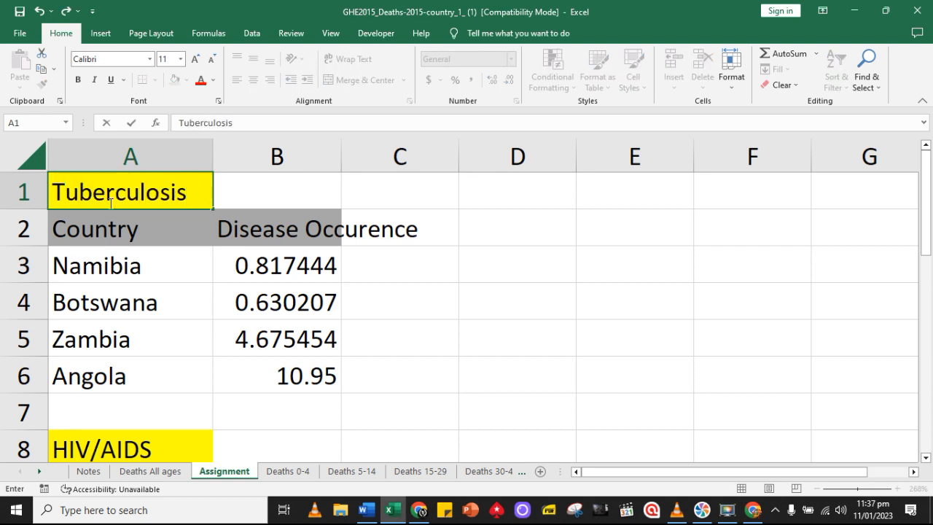
scroll(223, 374, down, 1)
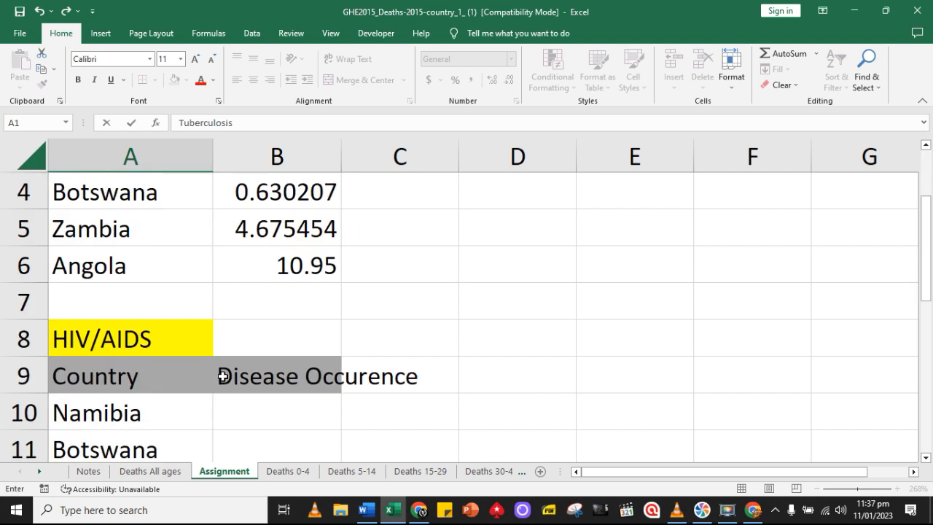
scroll(218, 374, down, 1)
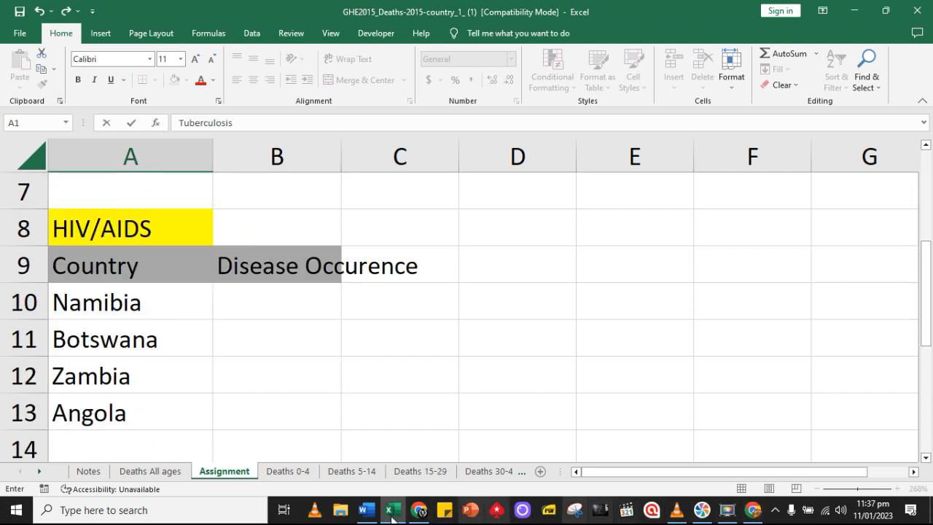
Link Namibia's cell B10 on the Assignment sheet to its HIV/AIDS figure in cell DP22 of Deaths All ages
click(150, 470)
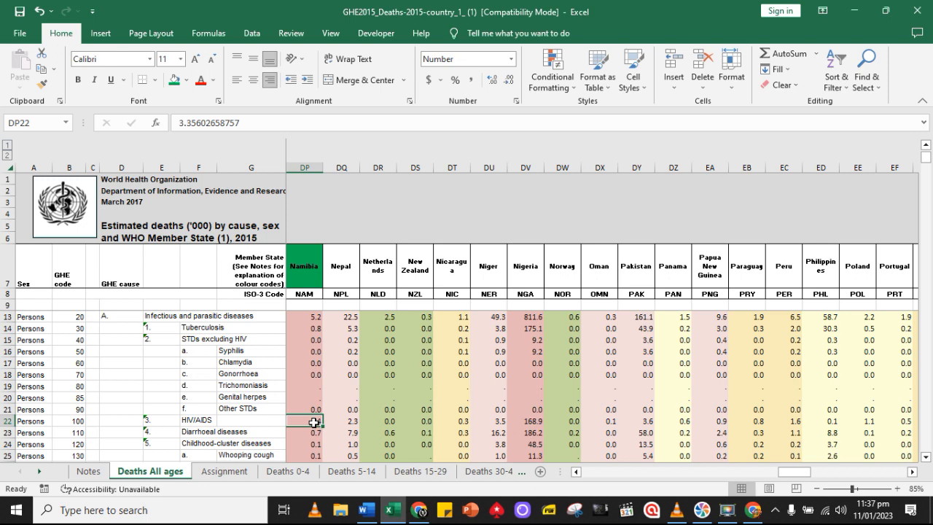
click(225, 471)
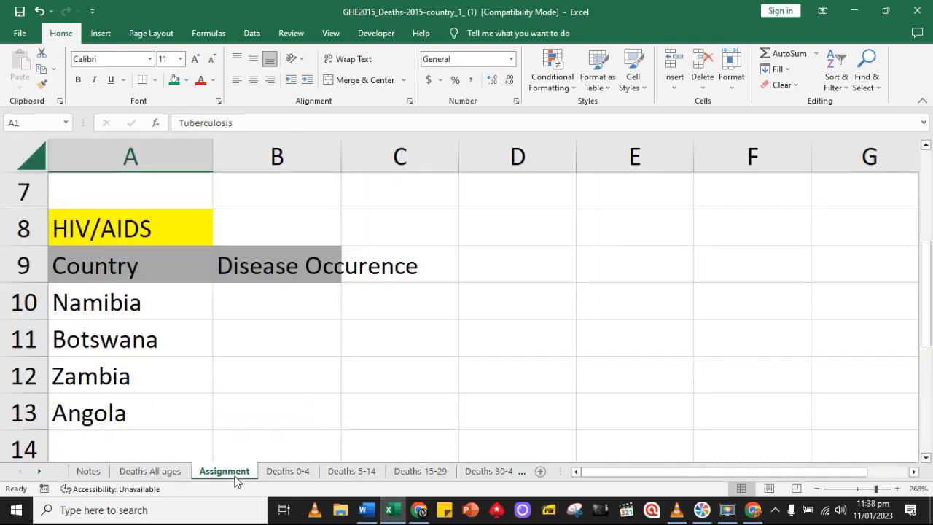
click(248, 305)
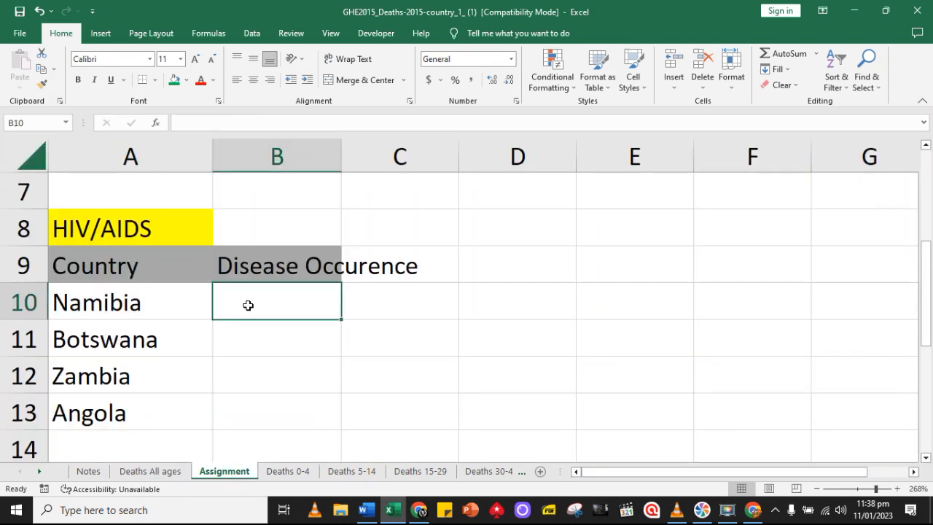
text(=)
click(157, 471)
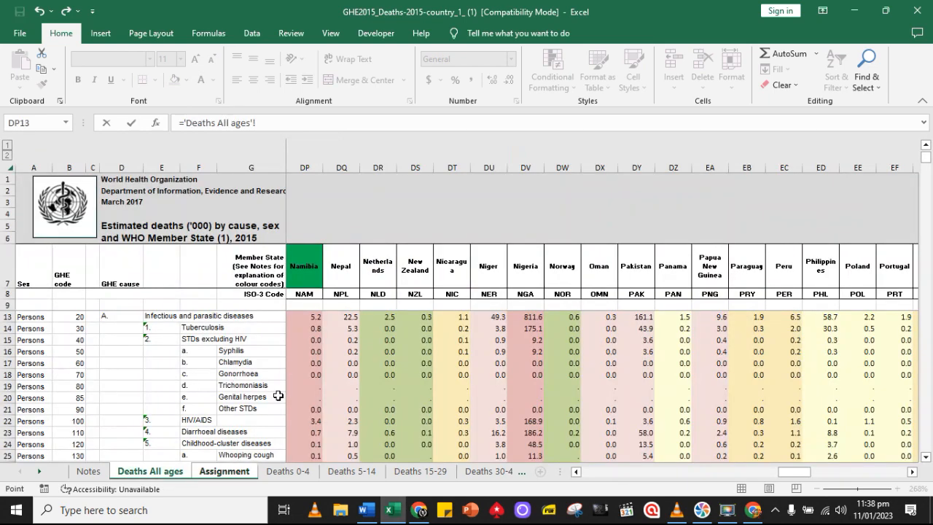
click(310, 423)
key(Return)
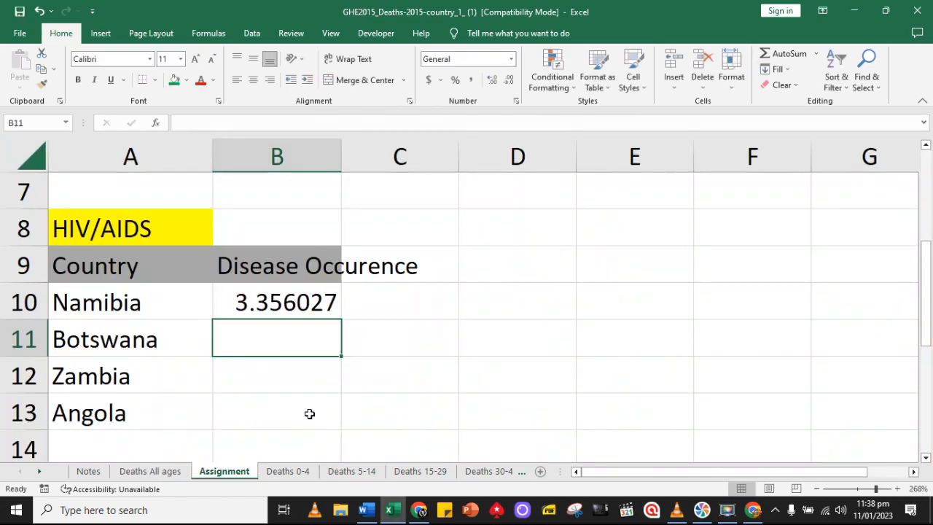
Link Botswana's cell B11 on the Assignment sheet to its HIV/AIDS figure in cell AC22 of Deaths All ages
text(=)
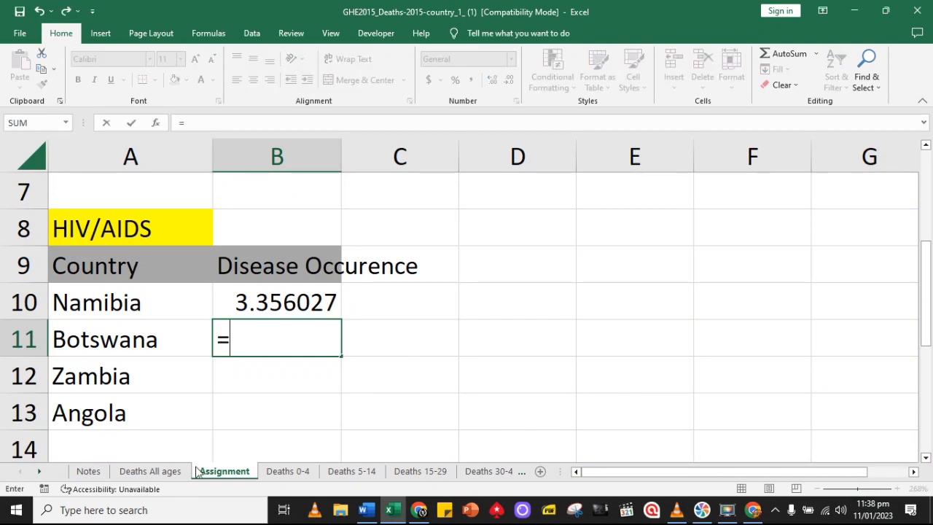
click(167, 474)
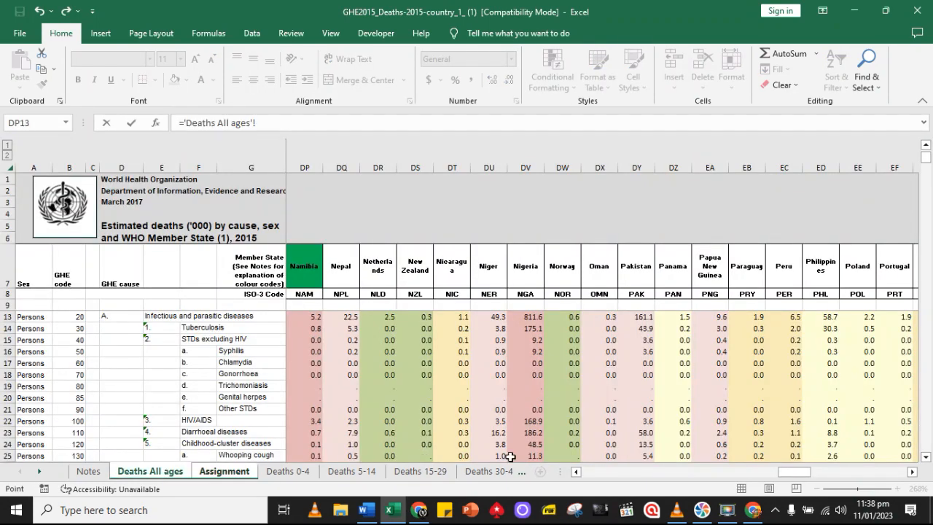
drag(787, 471, 628, 503)
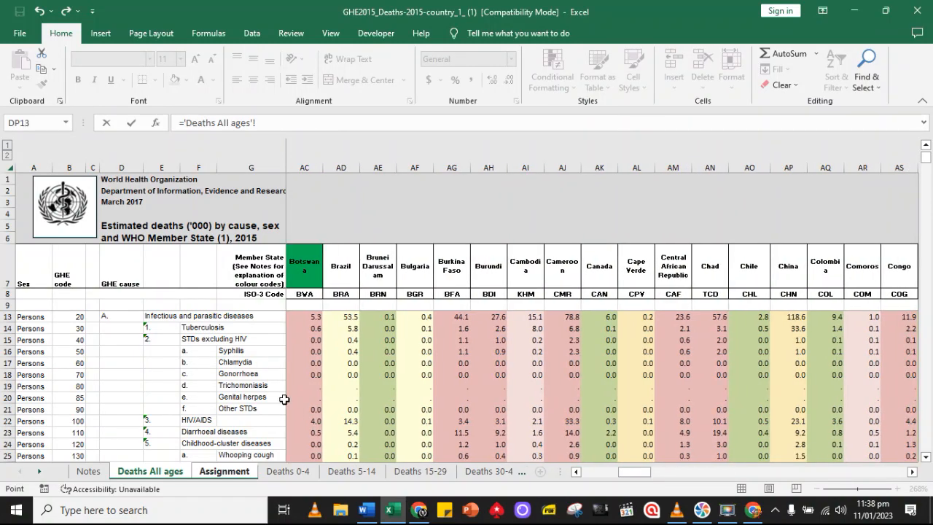
click(314, 424)
key(Return)
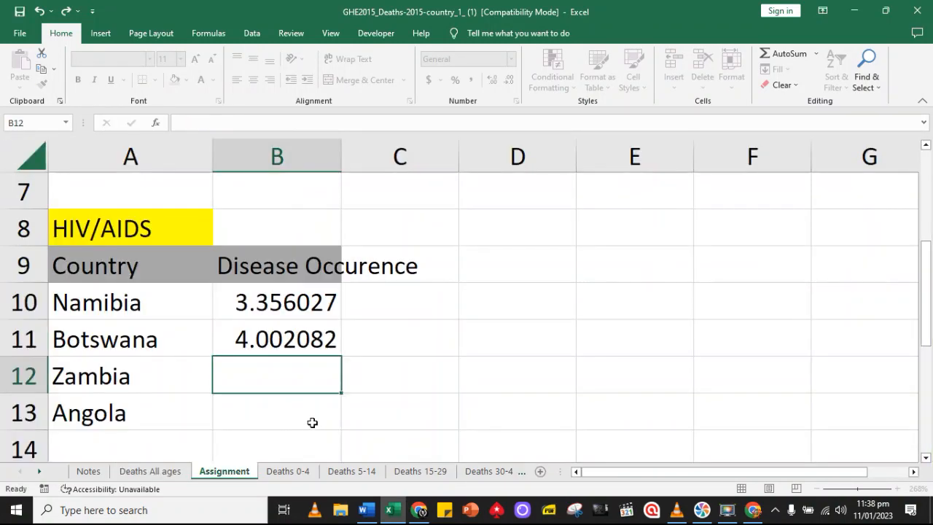
Link Zambia's cell B12 on the Assignment sheet to its HIV/AIDS figure in cell GG22 of Deaths All ages
text(=)
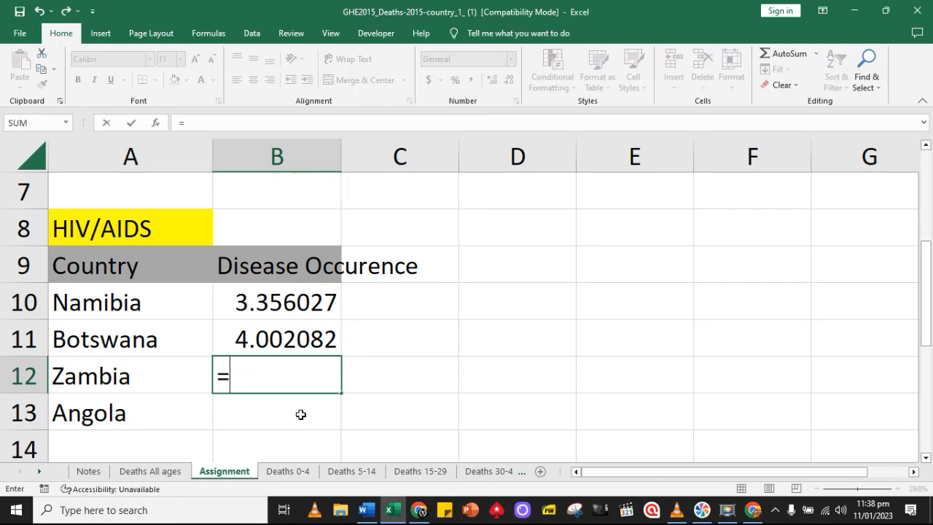
click(157, 475)
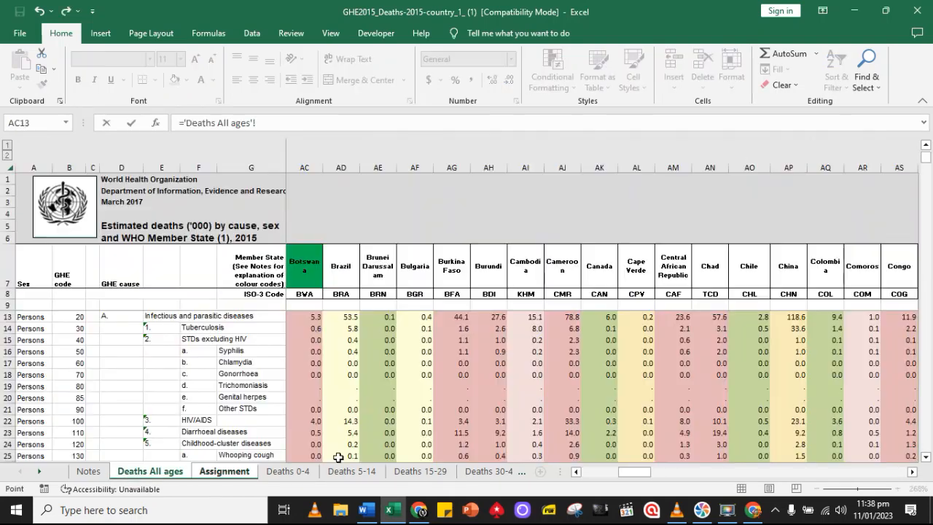
drag(621, 470, 919, 461)
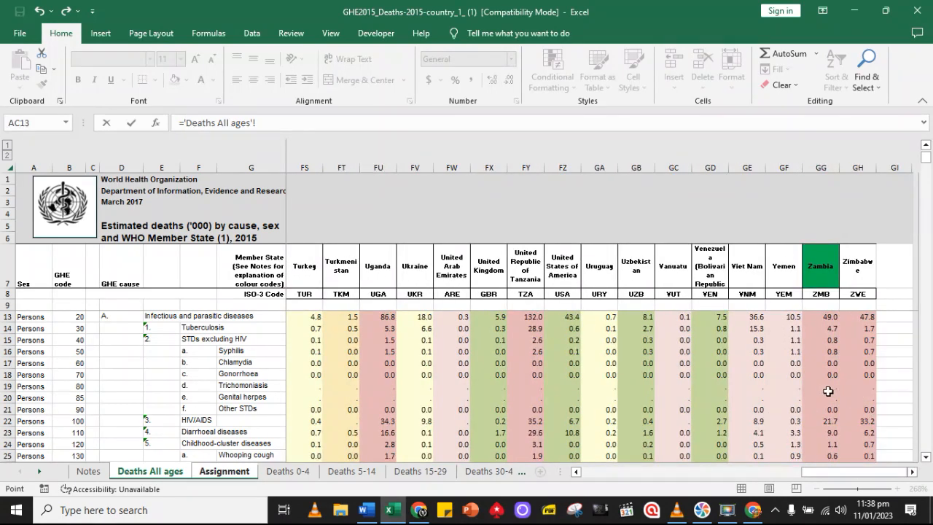
click(912, 472)
drag(913, 472, 912, 472)
click(311, 422)
key(Return)
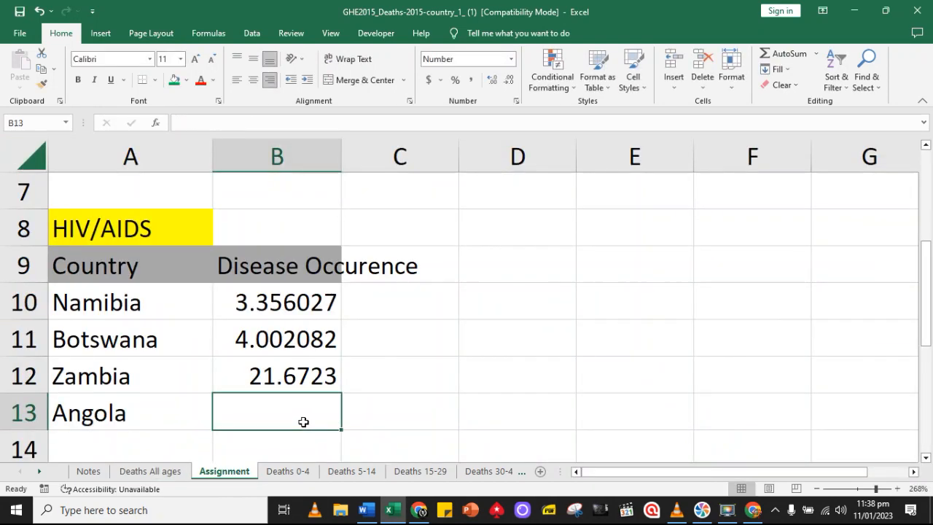
Link Angola's cell B13 on the Assignment sheet to its HIV/AIDS figure in cell K22 of Deaths All ages
text(=)
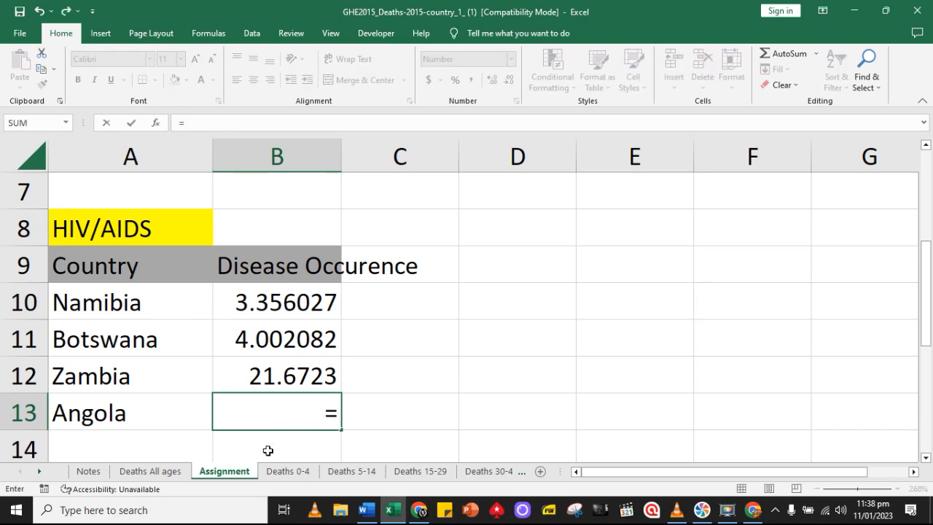
click(167, 472)
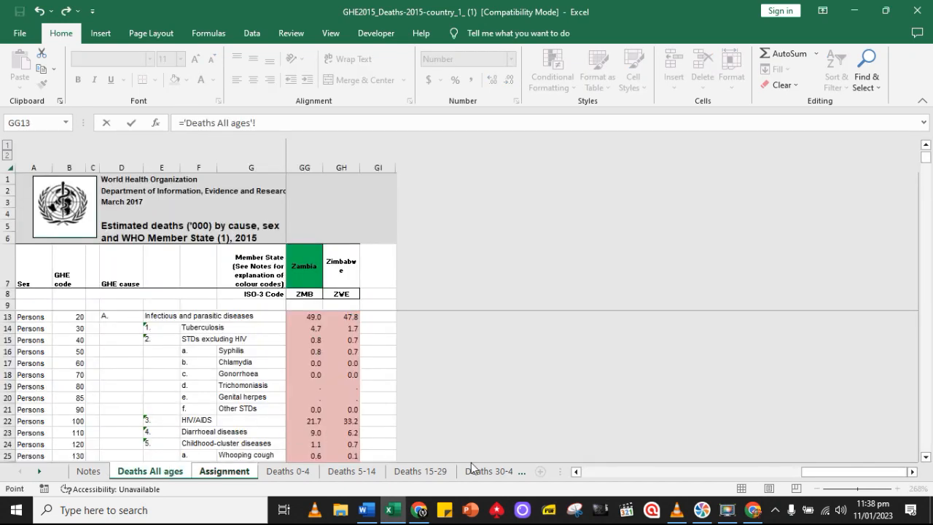
drag(816, 471, 599, 489)
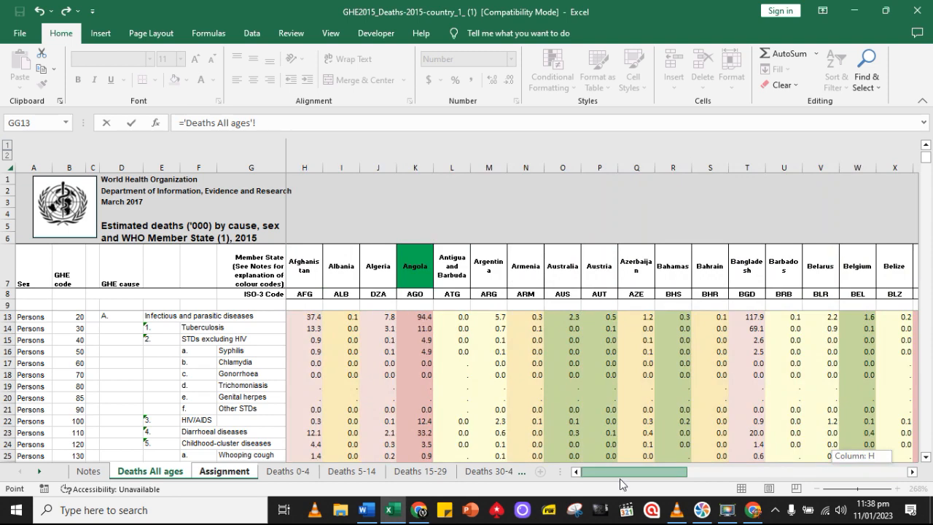
drag(633, 478, 648, 478)
click(306, 422)
key(Return)
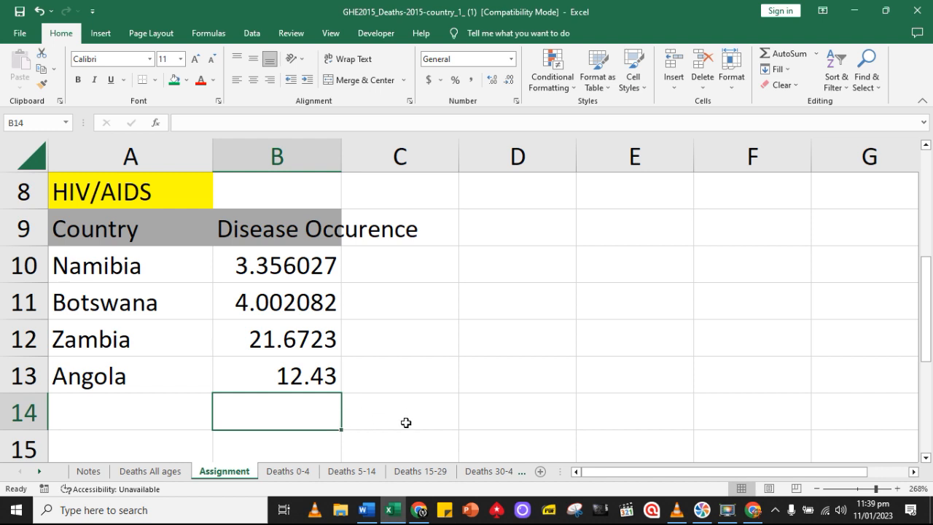
Copy the HIV/AIDS table in A8:B13 and paste the duplicate starting at cell A15 of the Assignment sheet
scroll(401, 406, down, 1)
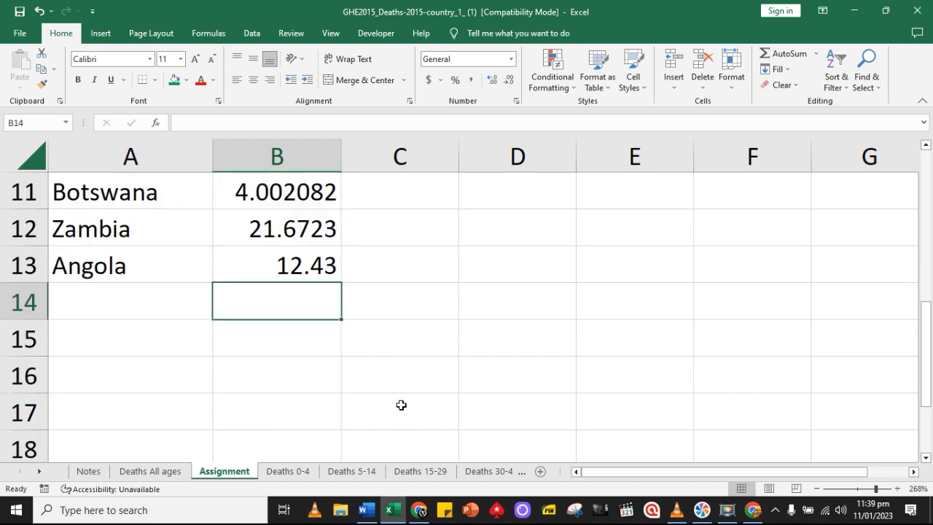
click(120, 340)
scroll(196, 335, up, 4)
scroll(127, 289, down, 2)
drag(92, 227, 246, 401)
key(ctrl+c)
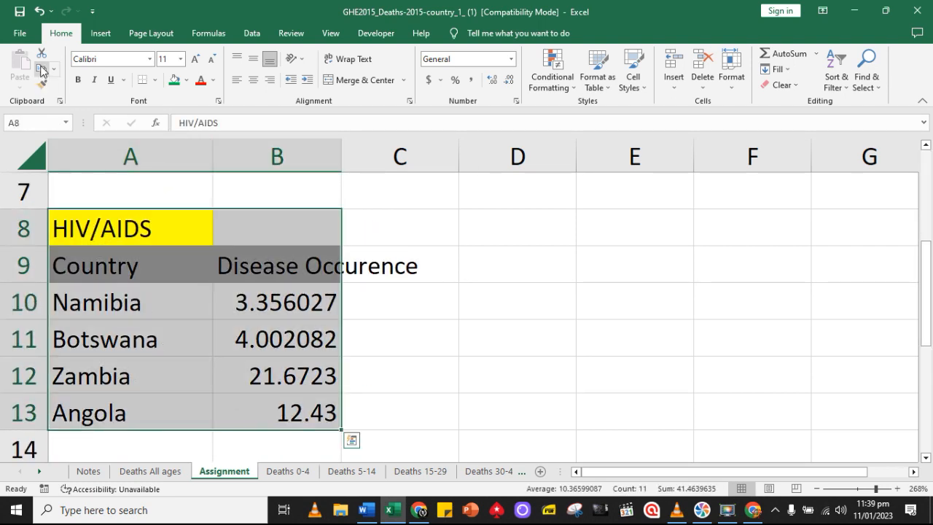
scroll(243, 340, down, 3)
scroll(223, 328, up, 2)
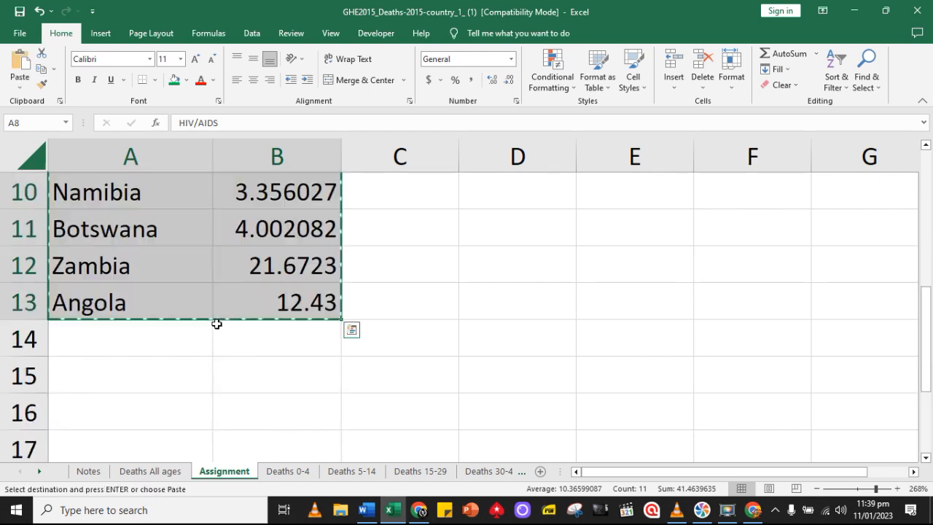
click(130, 372)
click(26, 73)
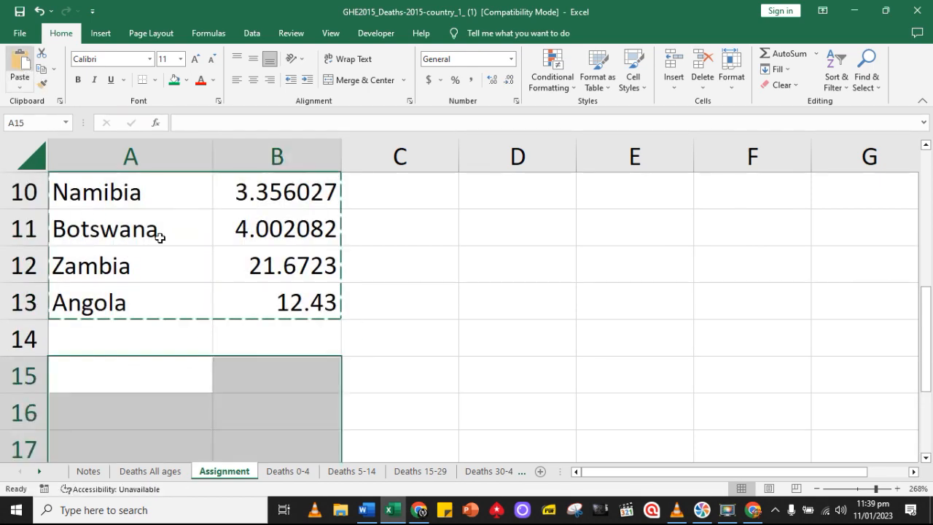
click(172, 366)
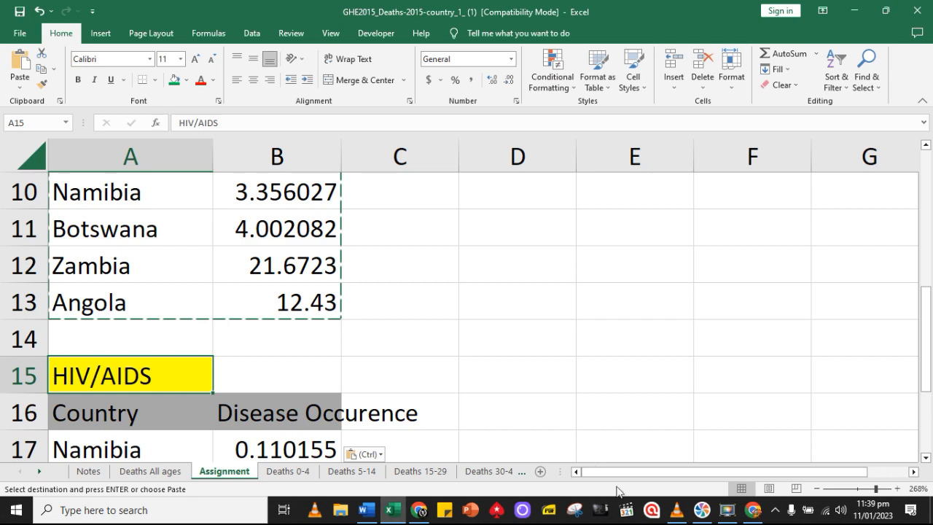
Replace the title in cell A15 with Diarrhoeal diseases, copied from cell F23 of Deaths All ages and pasted as values only
click(150, 471)
drag(605, 472, 799, 470)
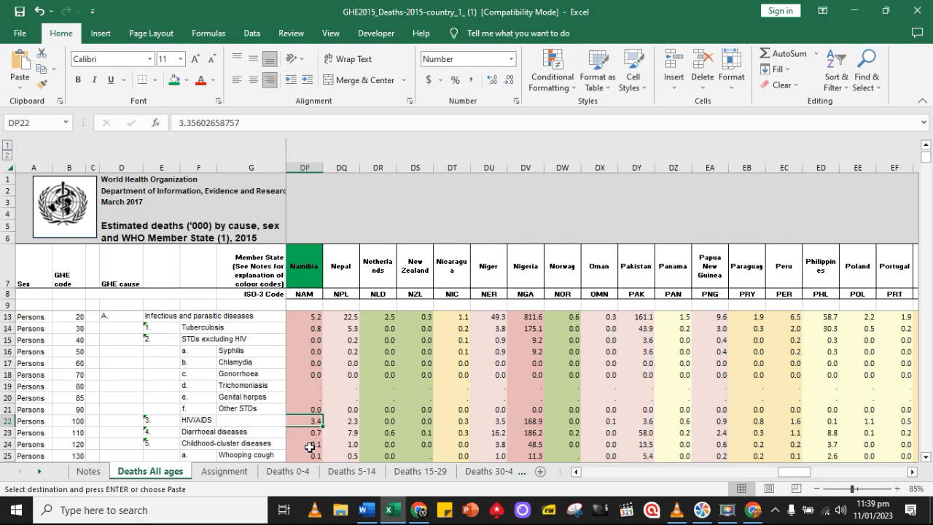
scroll(317, 448, down, 1)
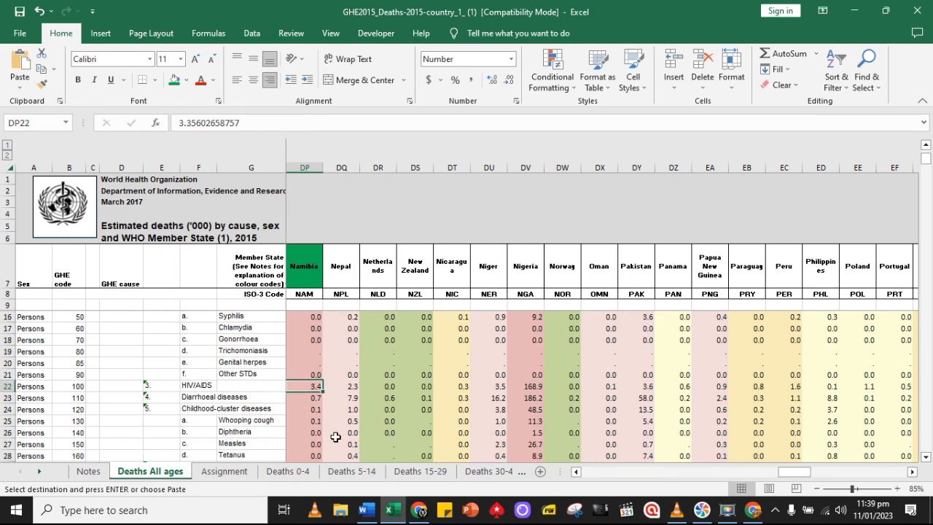
click(309, 398)
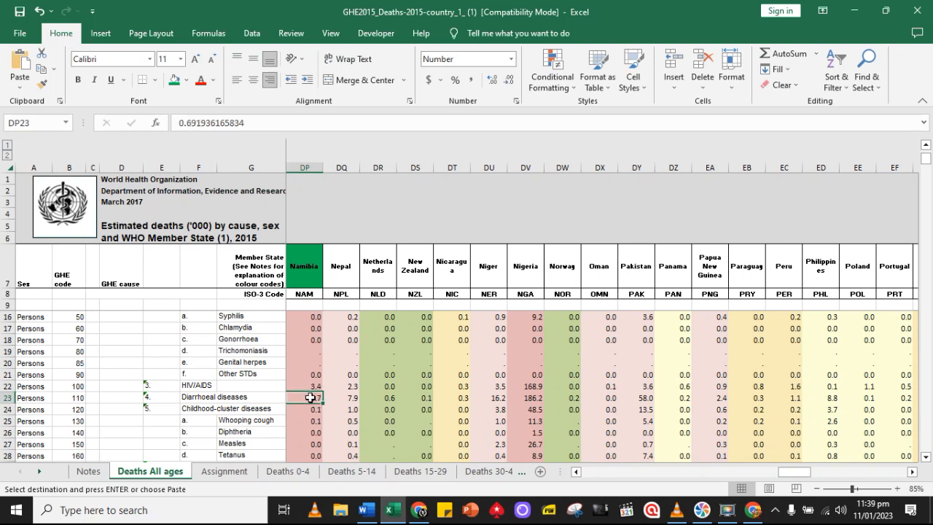
click(206, 399)
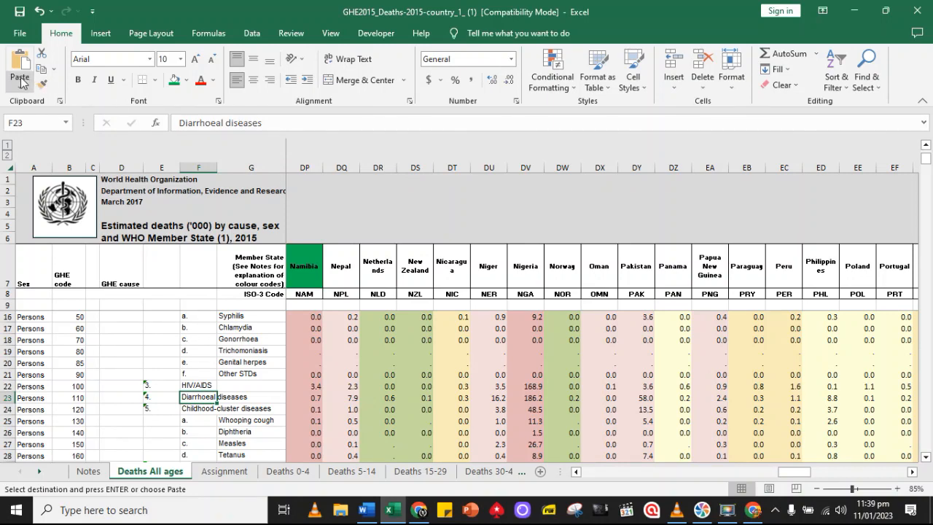
click(40, 68)
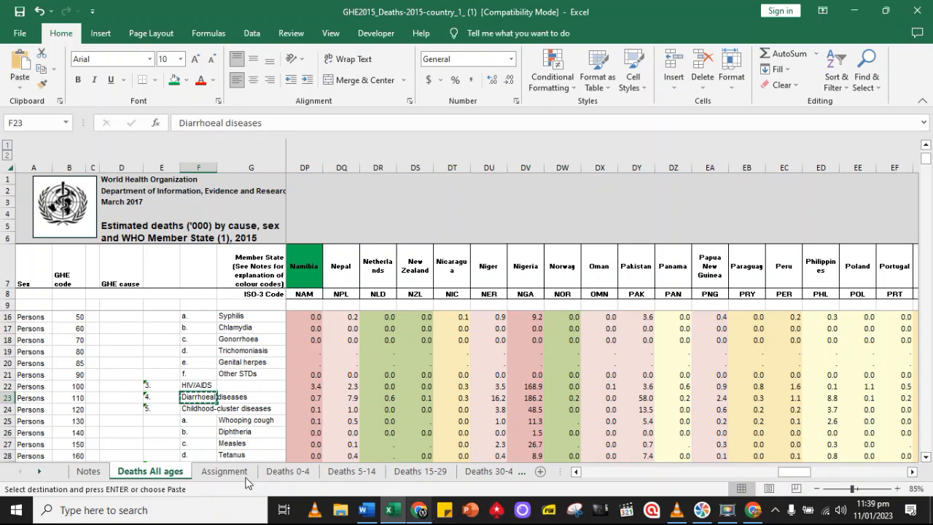
click(218, 474)
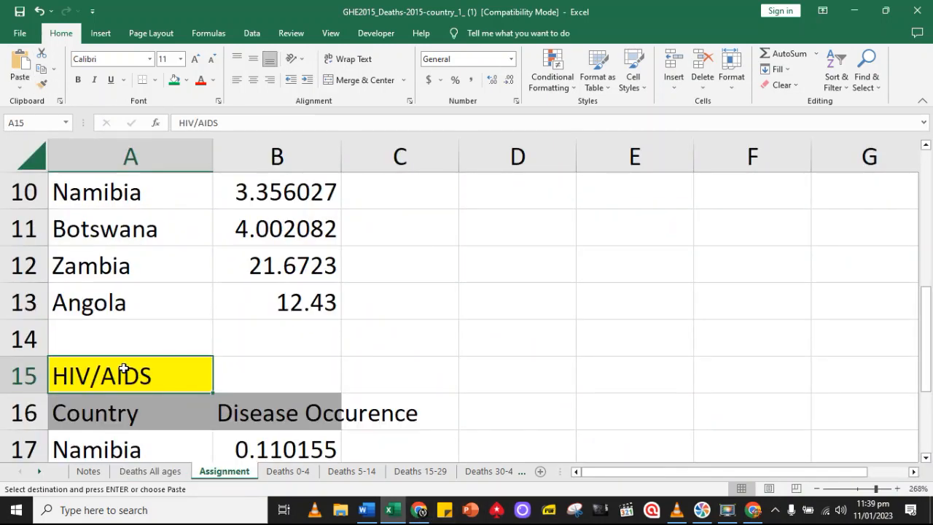
click(21, 64)
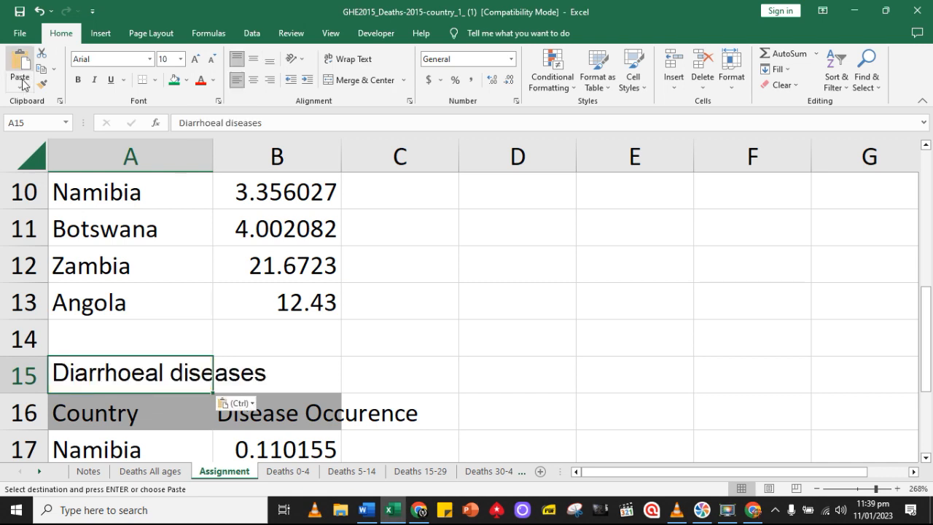
click(253, 405)
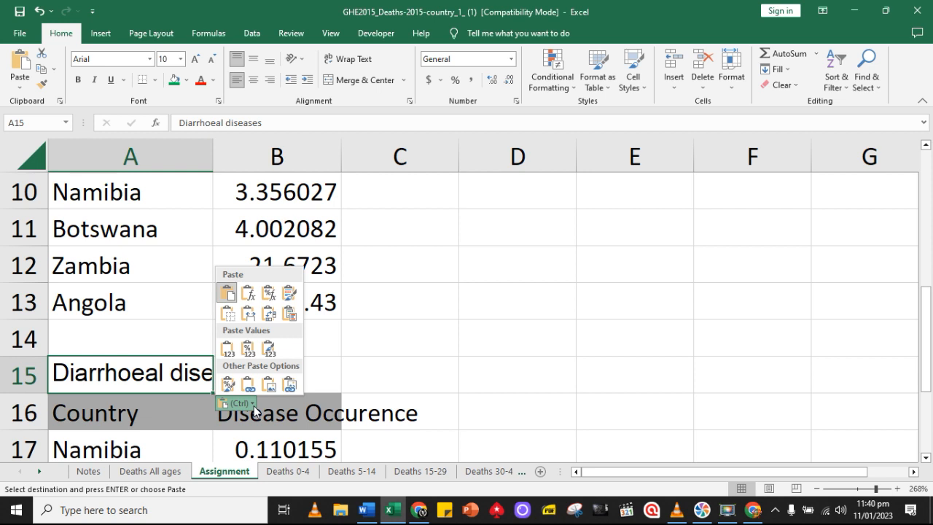
click(233, 353)
click(297, 372)
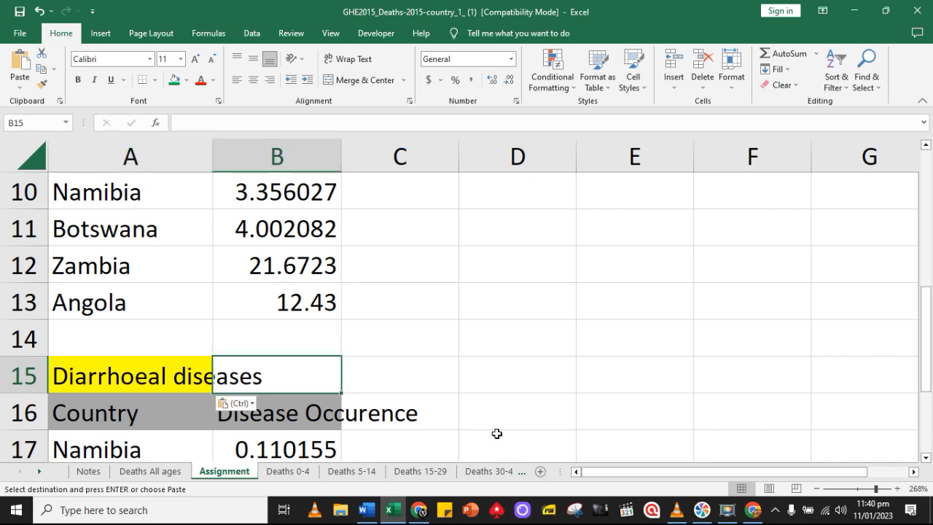
Clear the copied occurrence values in cells B17 to B20 of the Diarrhoeal diseases table
scroll(494, 433, down, 1)
scroll(418, 379, down, 2)
scroll(415, 379, up, 2)
drag(284, 337, 300, 381)
key(Delete)
click(357, 397)
Link Namibia's cell B17 on the Assignment sheet to its Diarrhoeal diseases figure in cell DP23 of Deaths All ages
click(271, 271)
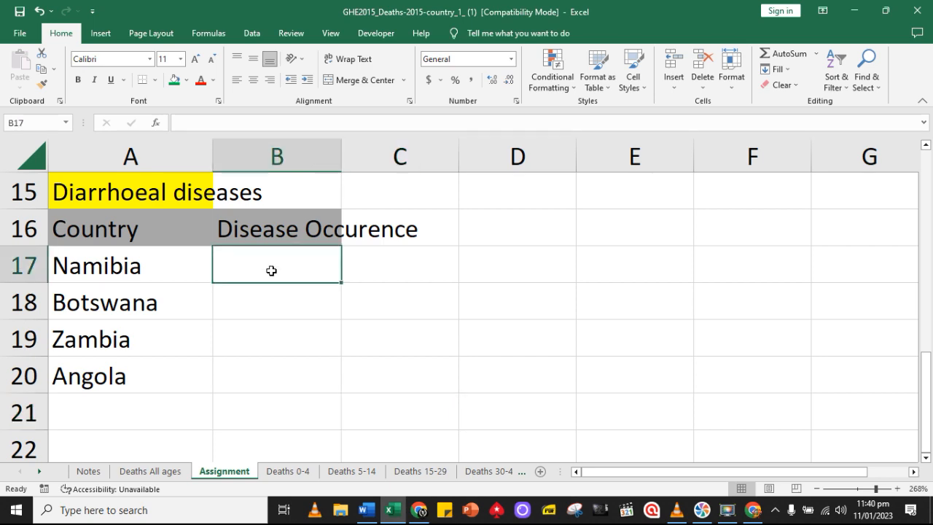
text(=)
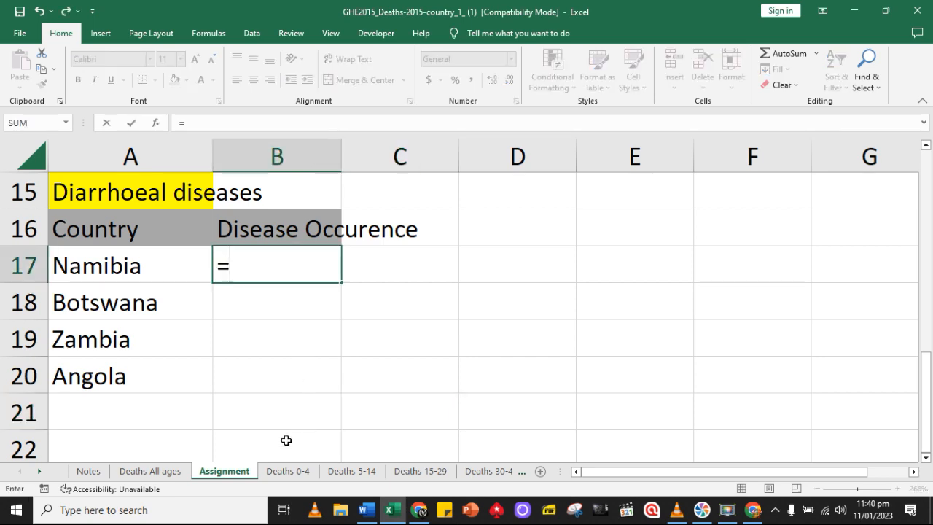
click(172, 471)
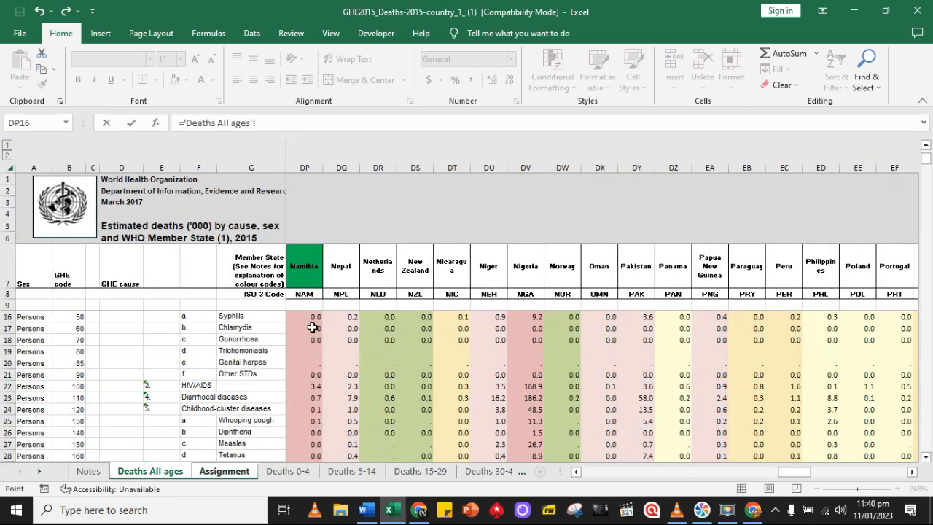
click(308, 400)
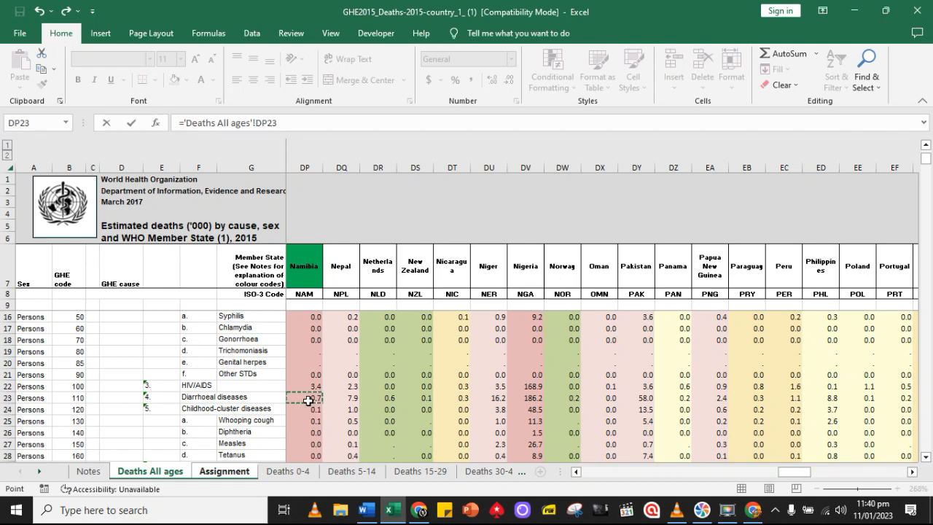
key(Return)
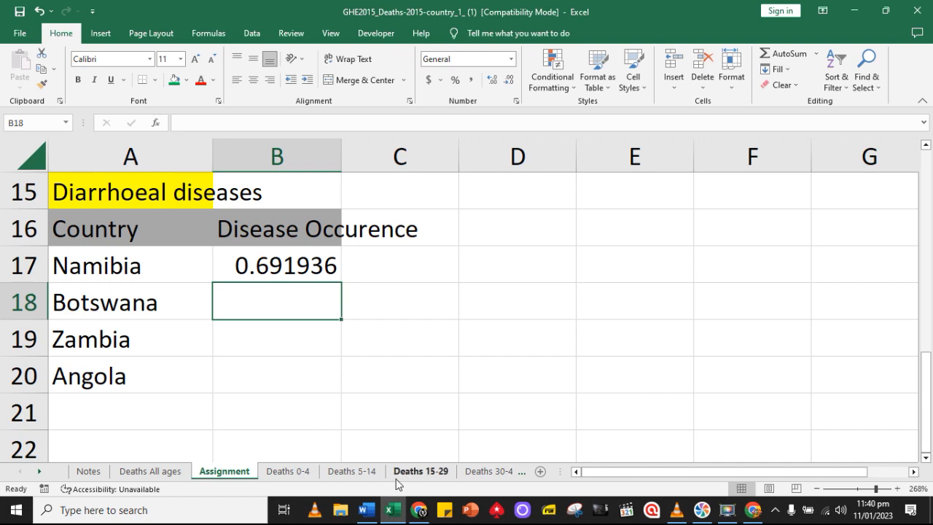
Link Botswana's cell B18 on the Assignment sheet to its Diarrhoeal diseases figure in cell AC23 of Deaths All ages
click(167, 471)
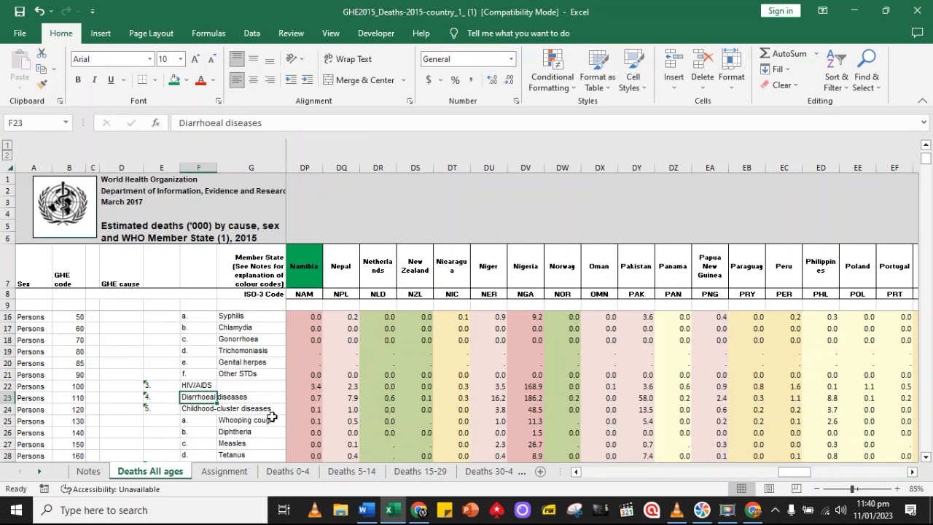
drag(797, 473, 618, 494)
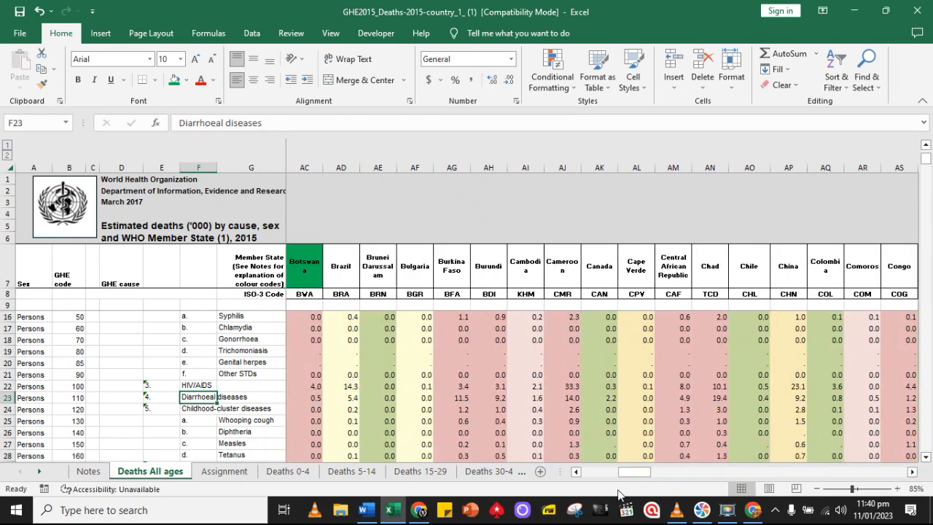
click(304, 397)
key(Down)
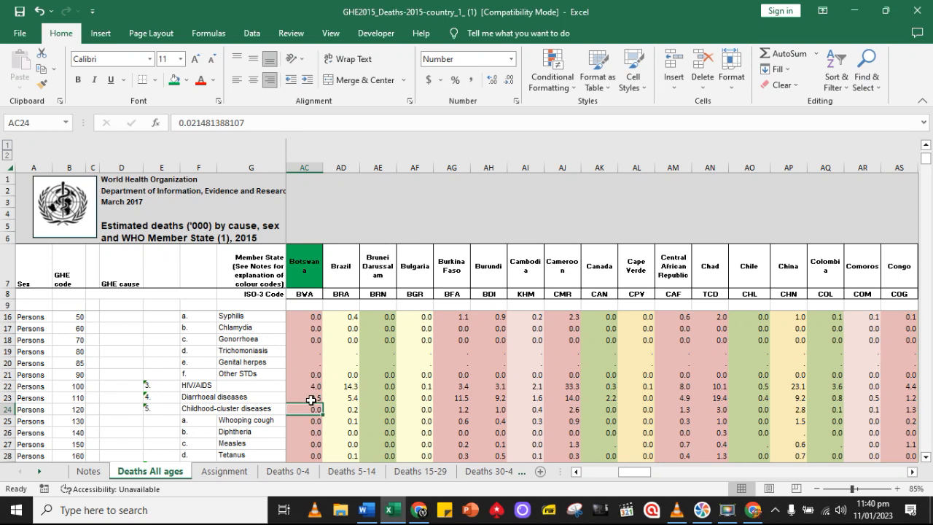
key(Up)
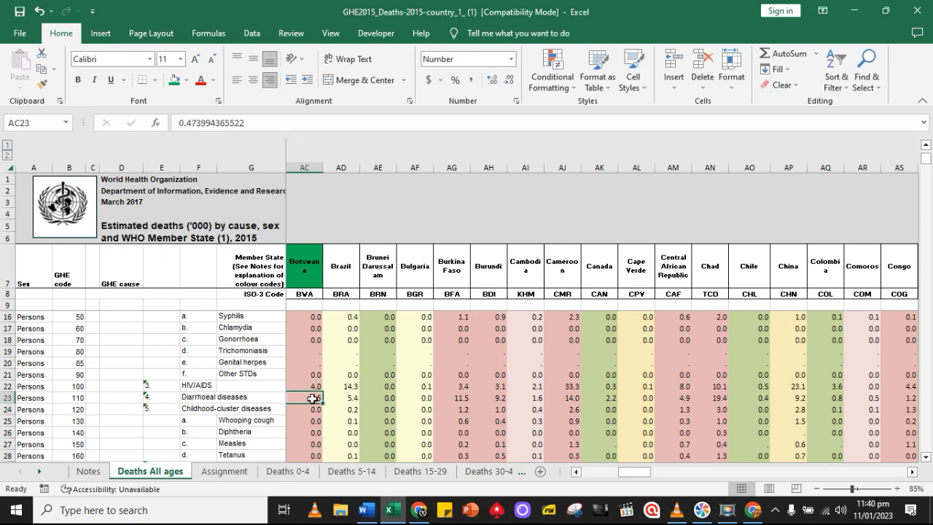
click(218, 471)
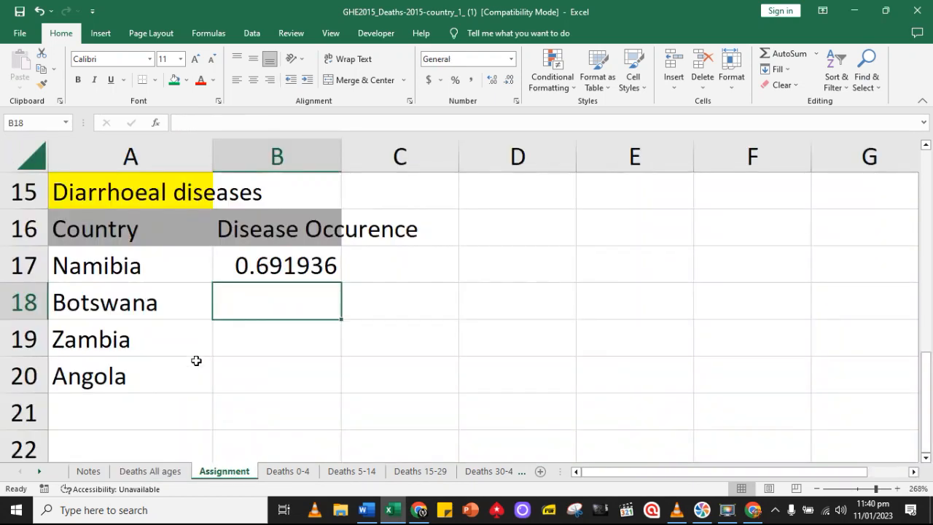
text(=)
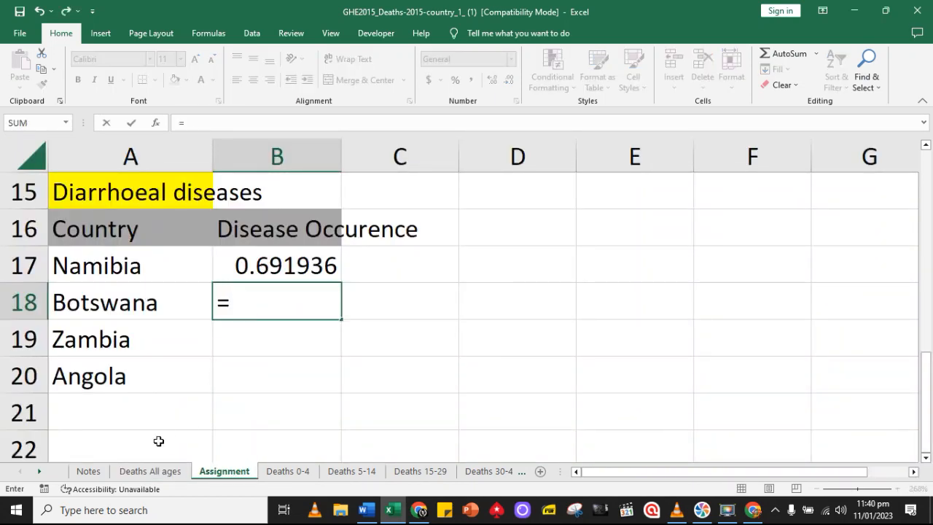
click(153, 470)
click(309, 395)
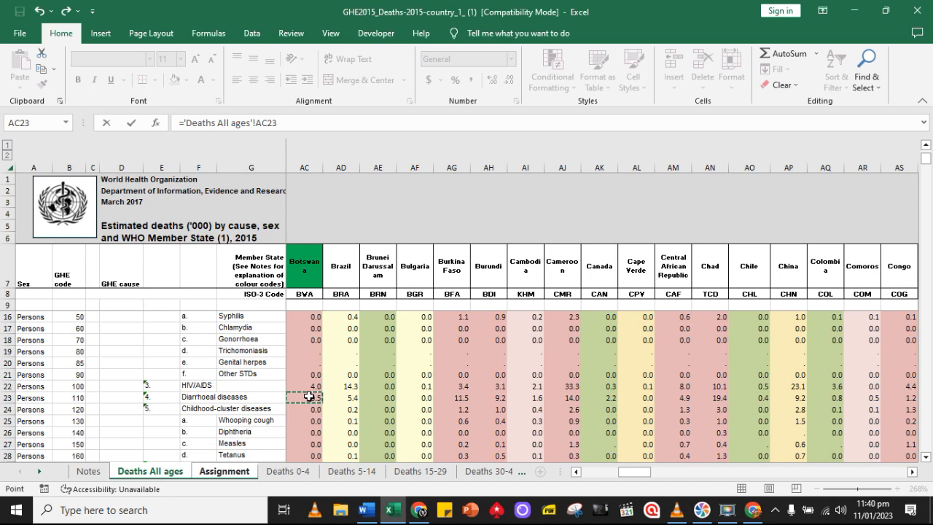
key(Return)
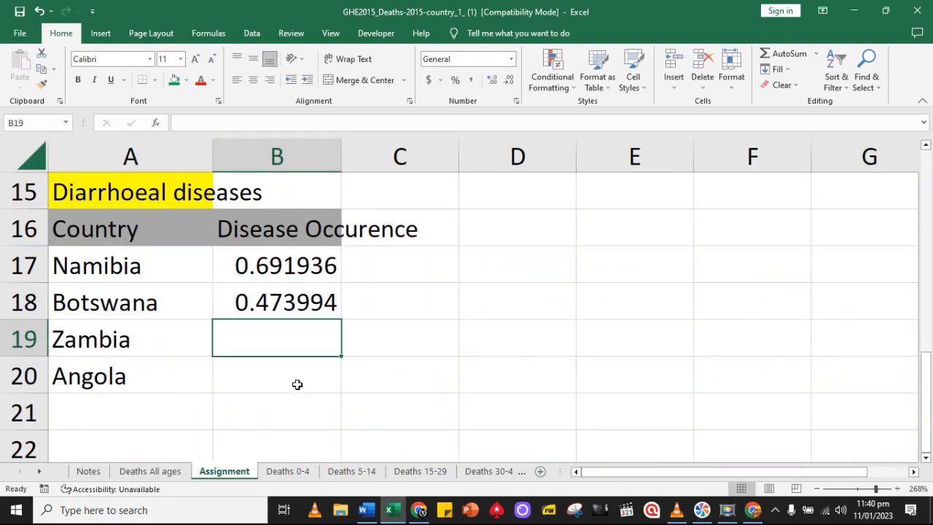
Link Zambia's cell B19 on the Assignment sheet to its Diarrhoeal diseases figure in cell GG23 of Deaths All ages
text(=)
click(167, 471)
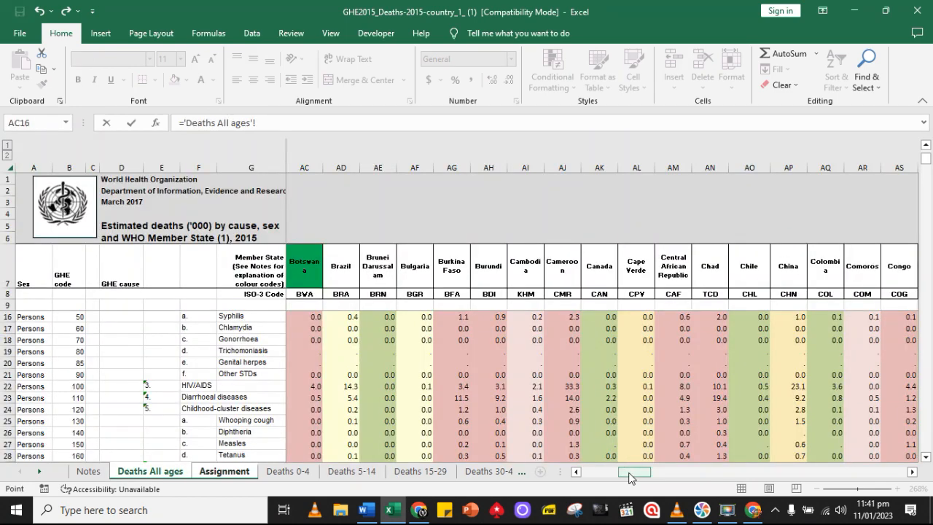
drag(628, 471, 913, 477)
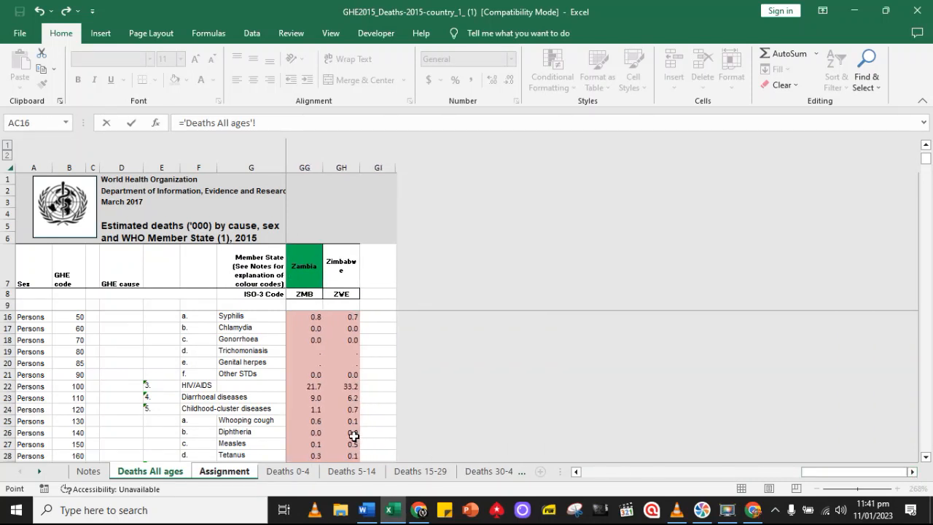
click(314, 399)
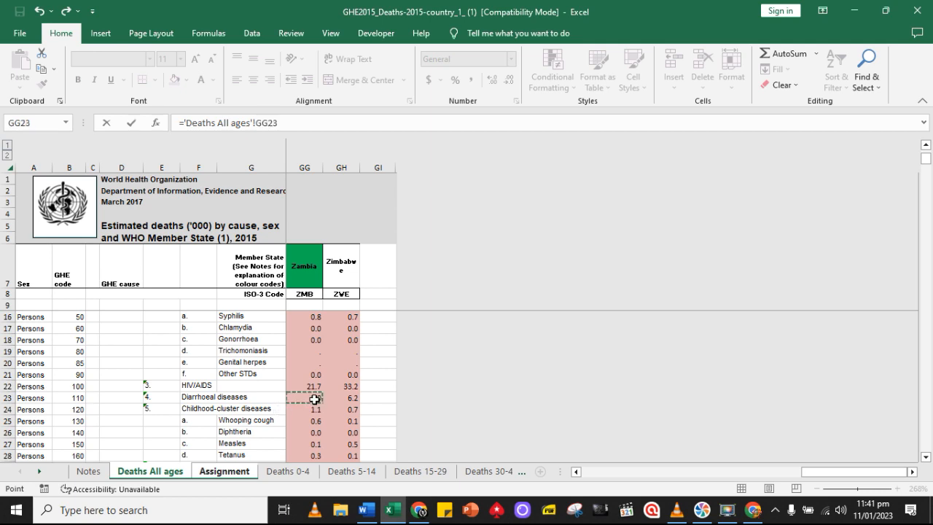
key(Return)
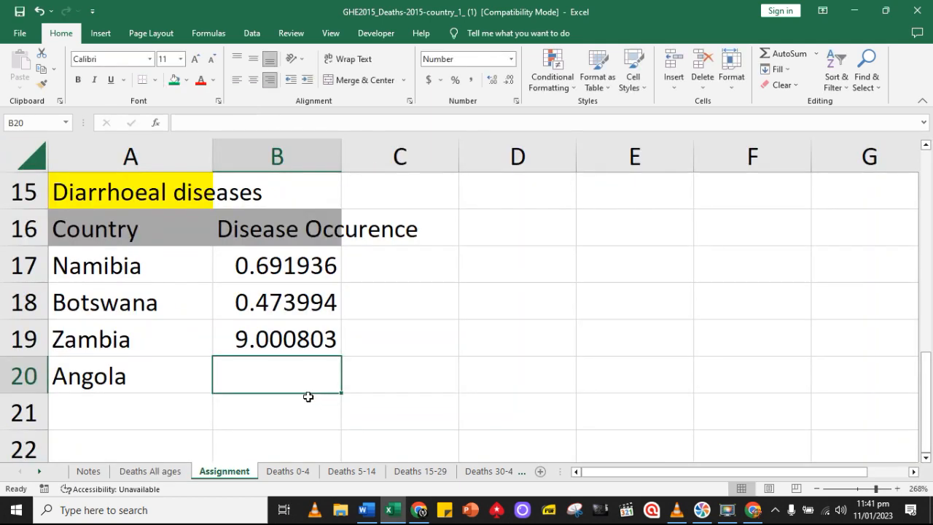
Link Angola's cell B20 on the Assignment sheet to its Diarrhoeal diseases figure in cell K23 of Deaths All ages
text(=)
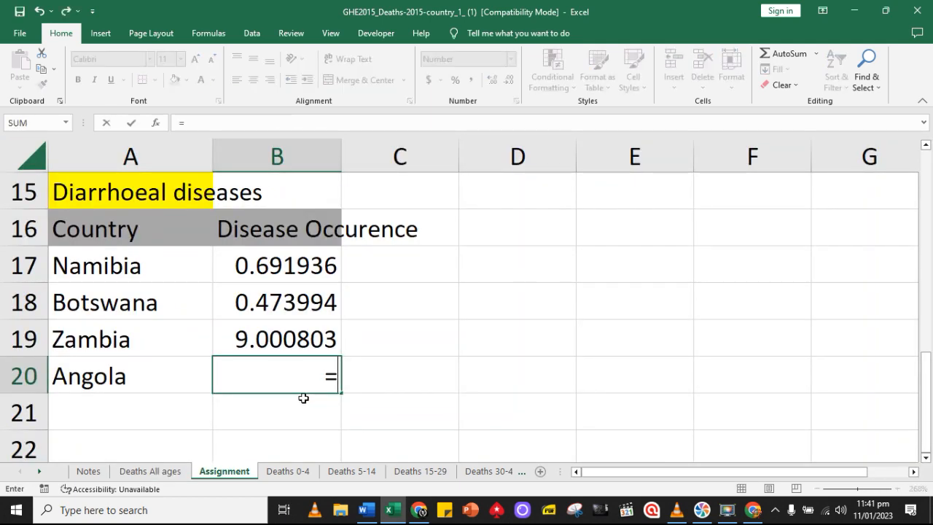
click(150, 470)
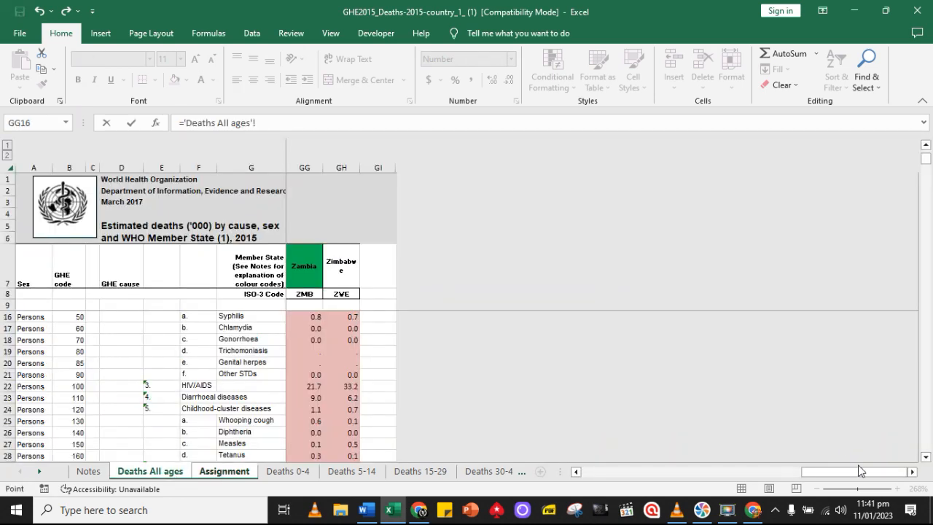
drag(853, 471, 610, 478)
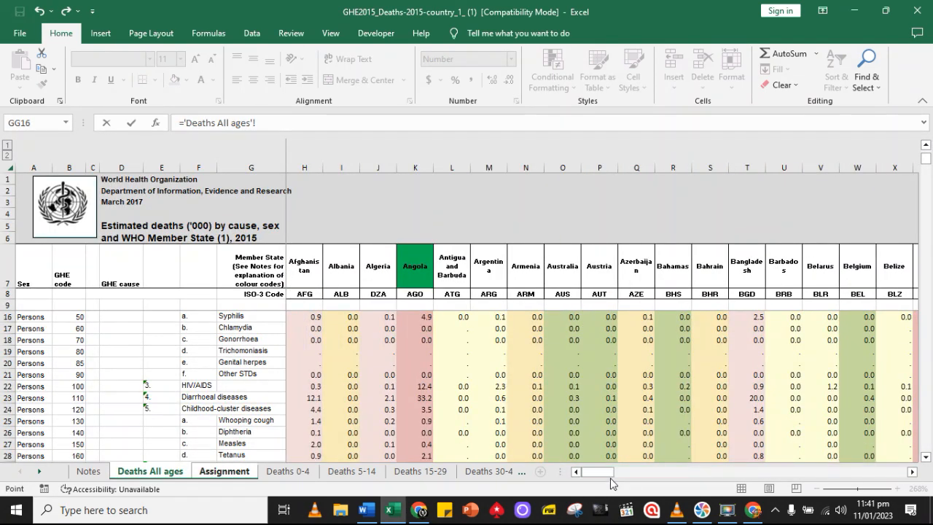
click(912, 471)
click(912, 471)
click(912, 471)
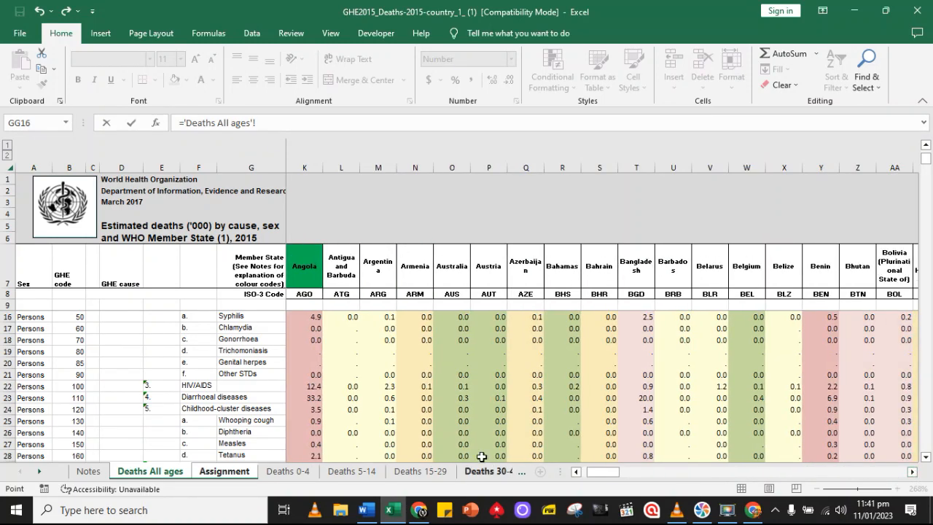
click(312, 399)
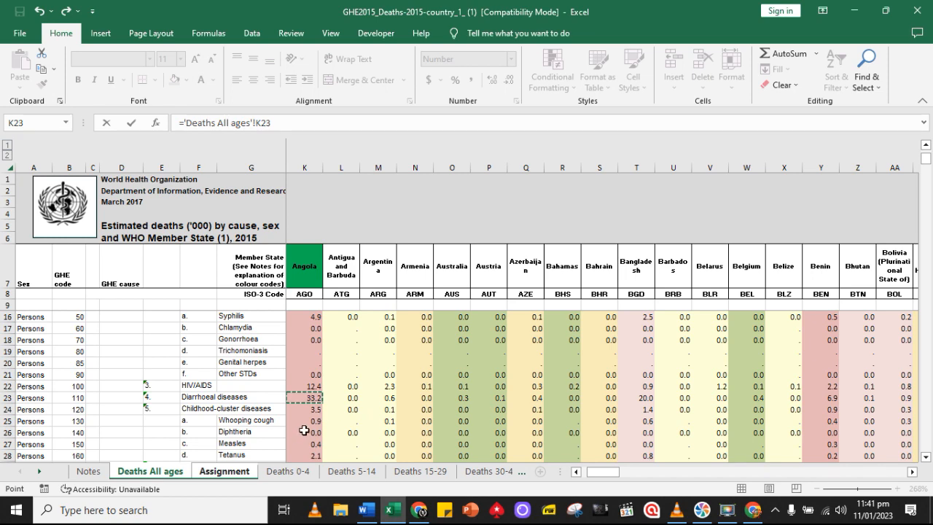
key(Return)
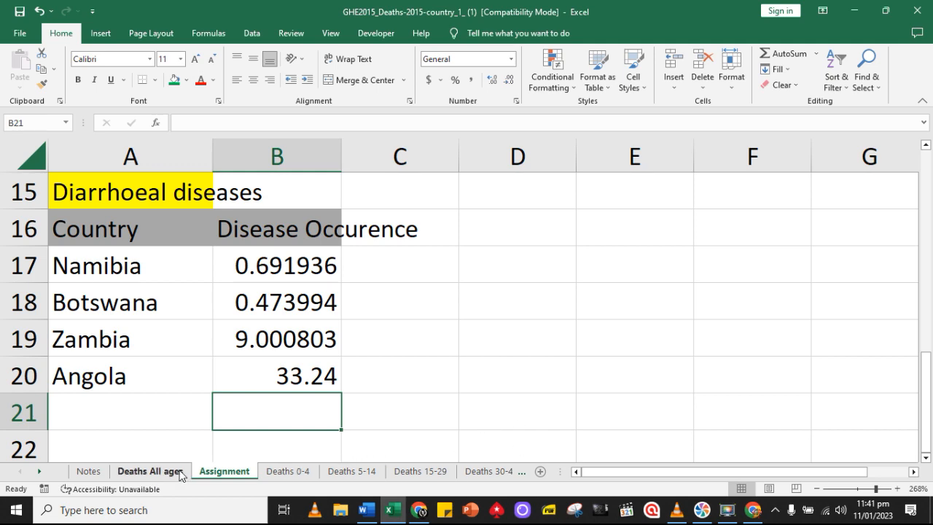
Examine Namibia's death figures across the causes on Deaths All ages for another disease with notable numbers
click(150, 472)
drag(603, 472, 800, 457)
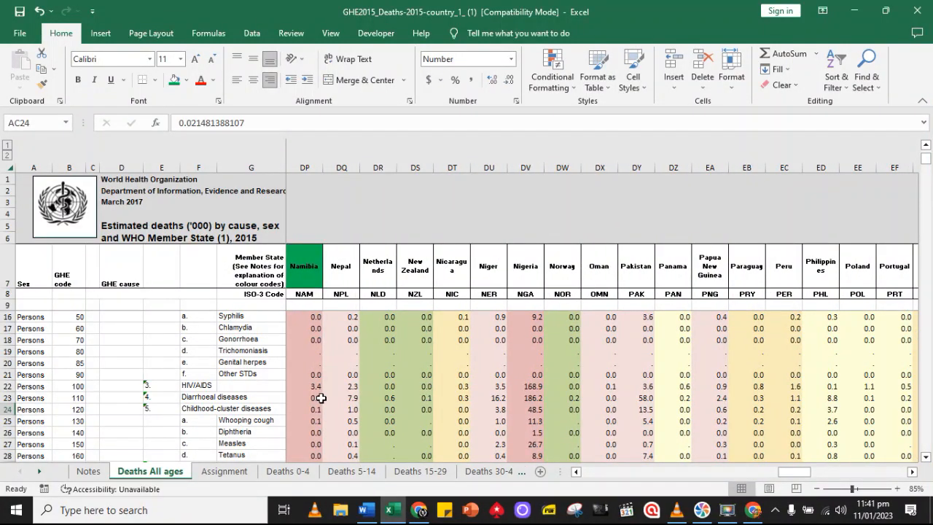
scroll(322, 397, down, 4)
scroll(322, 398, down, 8)
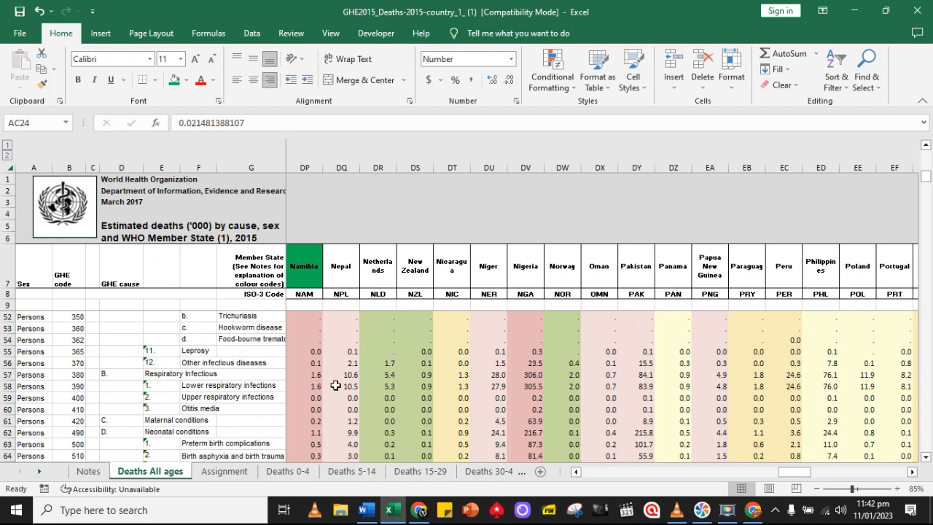
scroll(317, 382, down, 5)
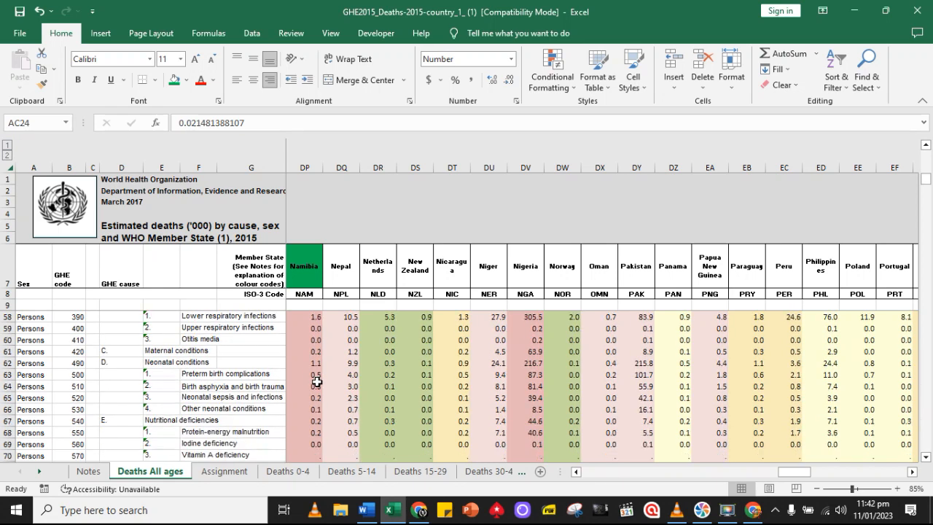
scroll(314, 387, down, 20)
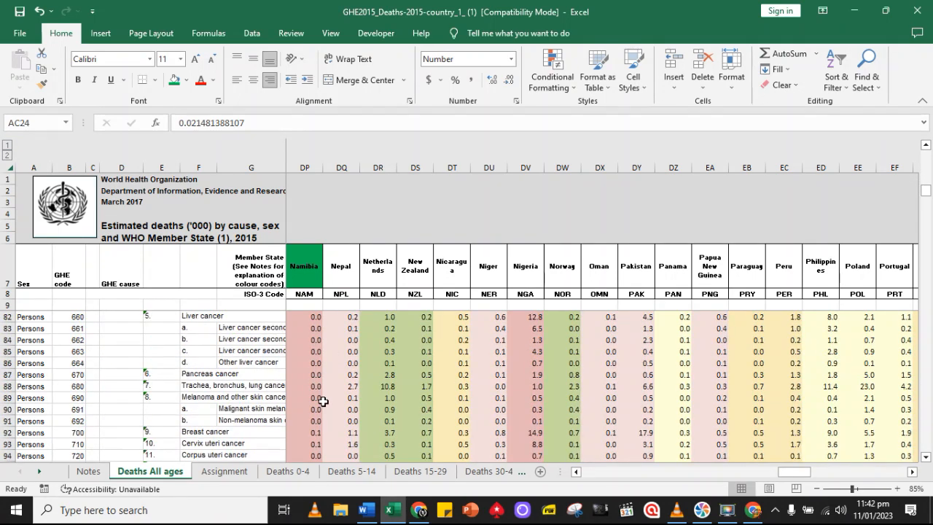
scroll(322, 399, down, 5)
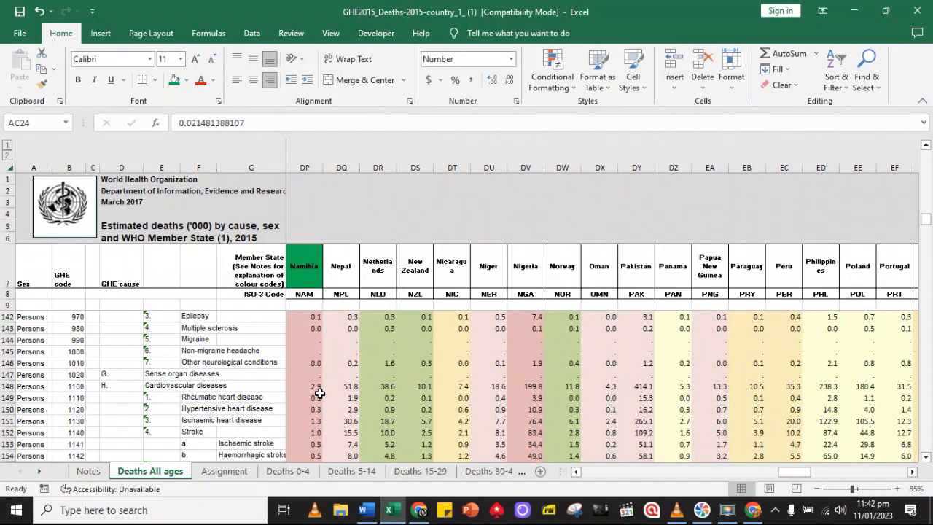
scroll(314, 419, down, 20)
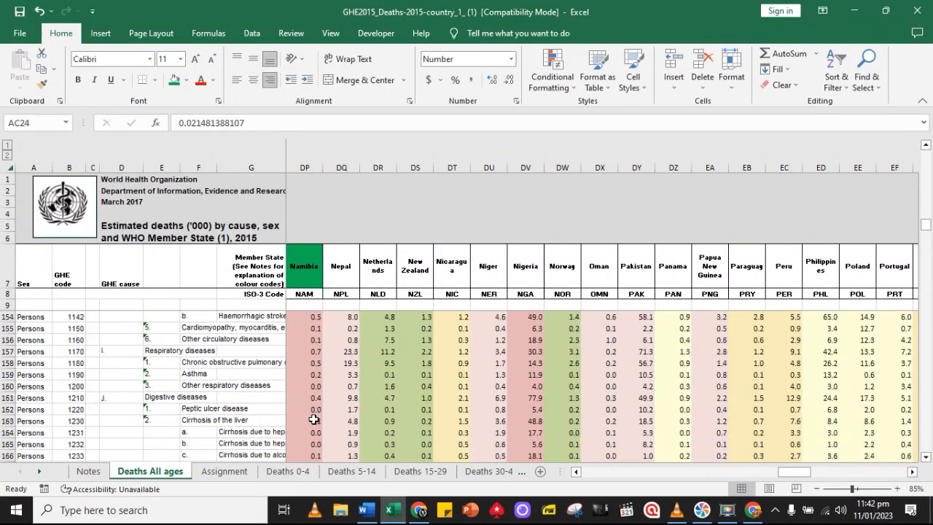
scroll(317, 417, up, 18)
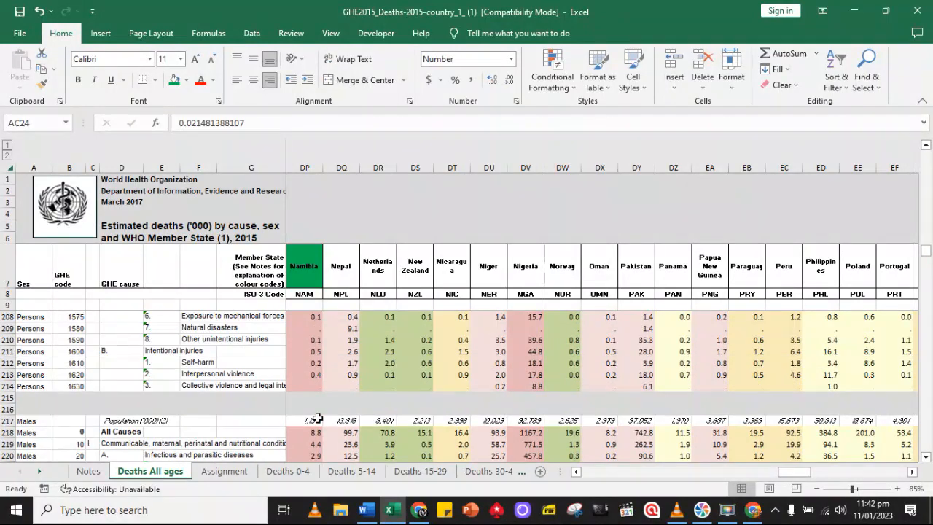
scroll(317, 401, up, 20)
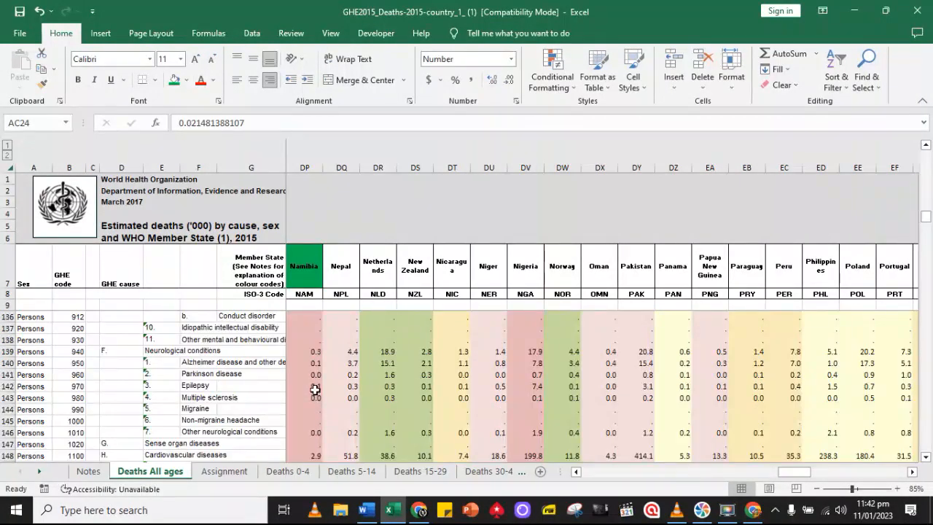
scroll(316, 387, up, 4)
scroll(314, 380, down, 1)
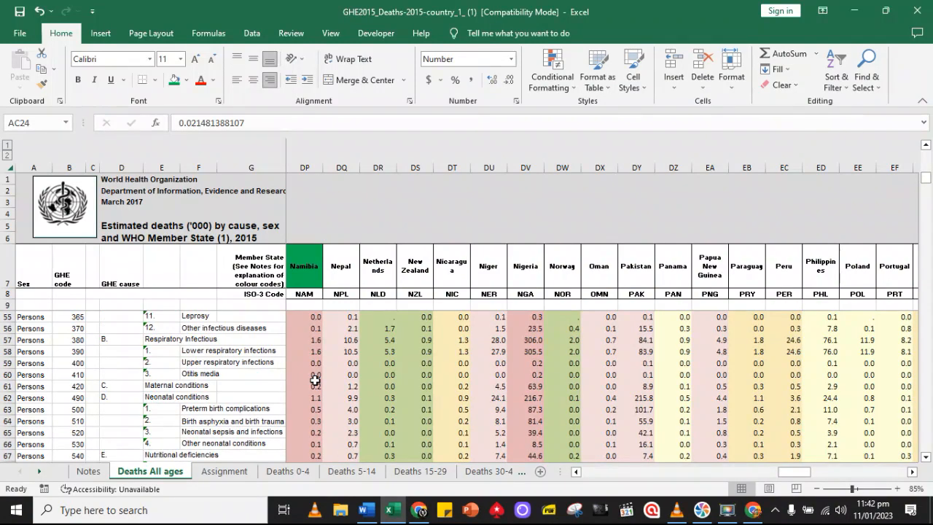
scroll(315, 379, up, 2)
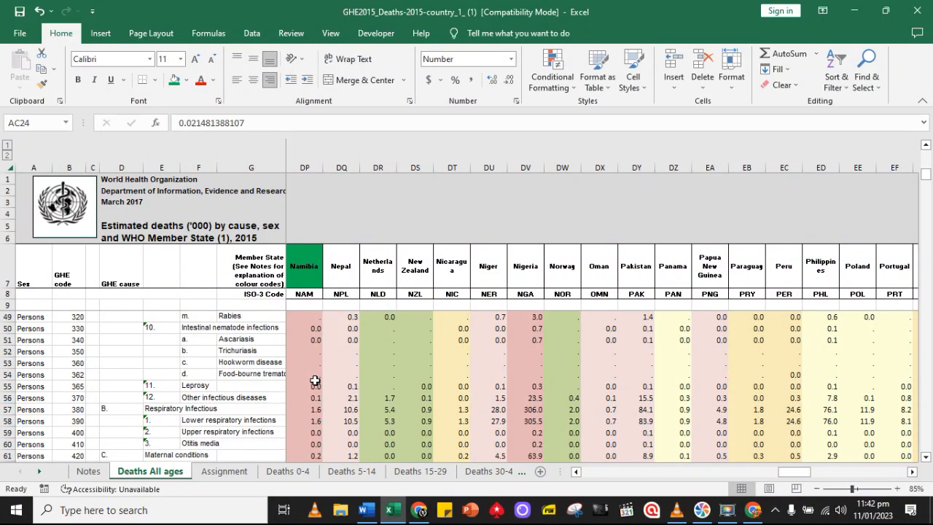
scroll(315, 379, up, 9)
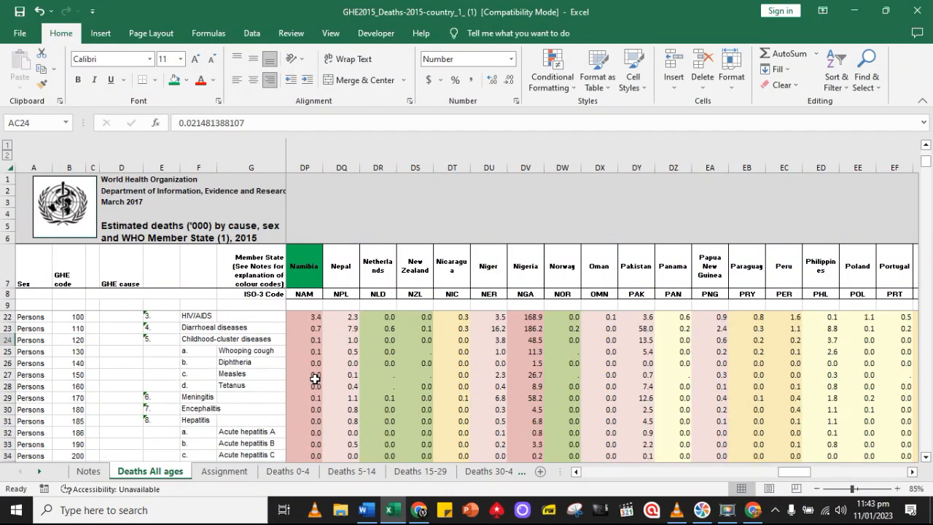
scroll(314, 378, up, 4)
scroll(317, 403, down, 5)
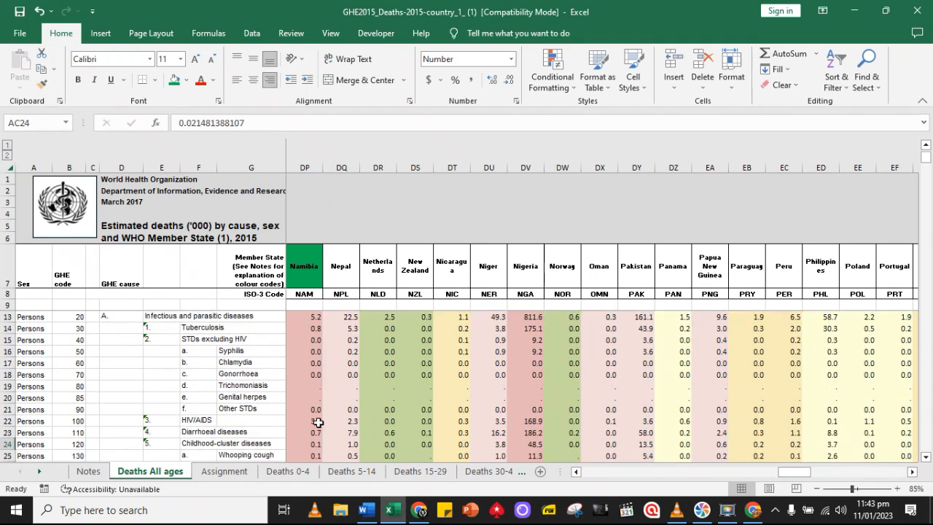
Copy the Diarrhoeal diseases table on the Assignment sheet to cell A22 and retitle the copy Malaria
scroll(317, 419, down, 2)
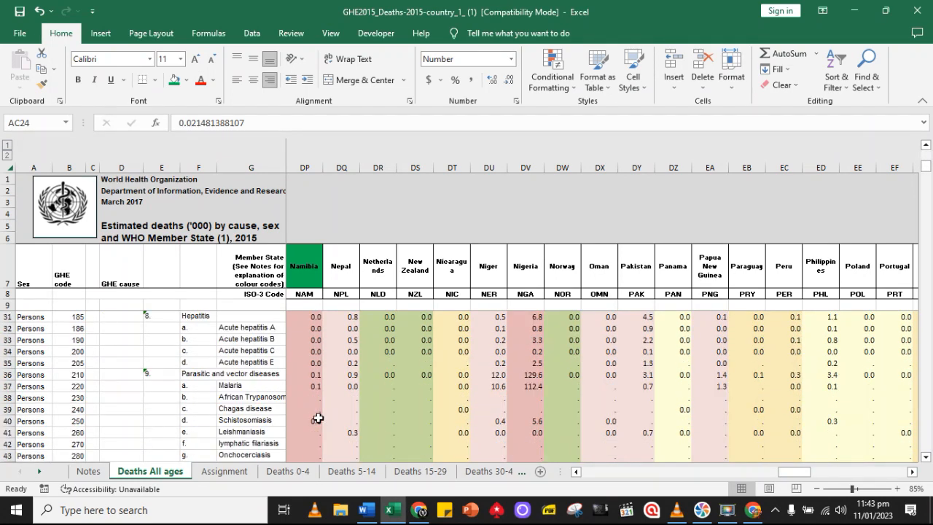
key(ctrl+Page_Down)
scroll(323, 364, up, 5)
scroll(322, 364, down, 2)
scroll(323, 364, down, 4)
scroll(218, 335, up, 3)
drag(124, 370, 306, 423)
key(ctrl+c)
scroll(131, 281, down, 2)
click(131, 277)
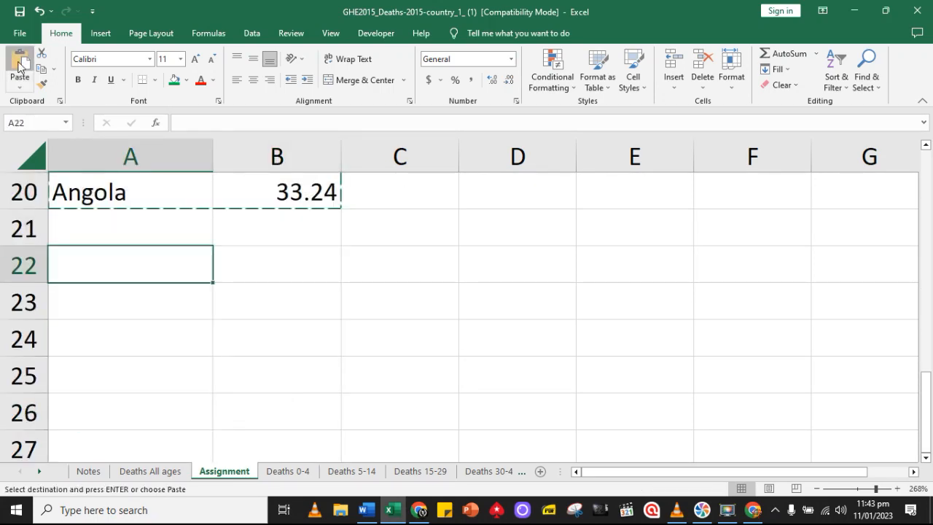
click(20, 64)
text(Malaria)
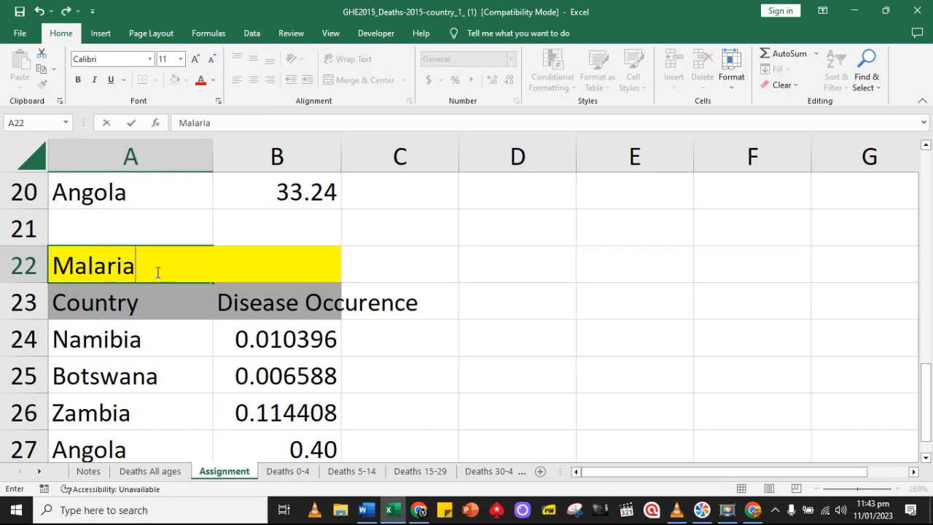
Clear the copied occurrence figures in B24:B27 of the Malaria table
scroll(554, 337, down, 1)
click(925, 144)
drag(277, 270, 275, 366)
key(Delete)
Link Namibia's cell B24 on the Assignment sheet to its Malaria figure in cell DP37 of Deaths All ages
click(287, 264)
text(=)
click(150, 471)
click(311, 385)
key(Return)
Link Botswana's cell B25 on the Assignment sheet to its Malaria figure in cell AC37 of Deaths All ages
text(=)
click(150, 471)
drag(794, 471, 632, 471)
click(343, 385)
key(Return)
Link Zambia's cell B26 on the Assignment sheet to its Malaria figure in cell GG37 of Deaths All ages
text(=)
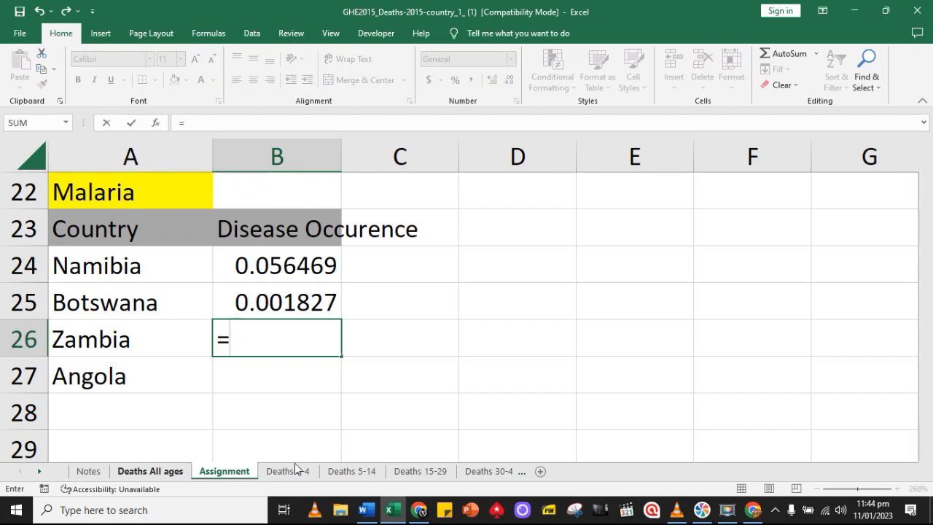
click(150, 471)
drag(632, 471, 912, 475)
click(312, 386)
key(Return)
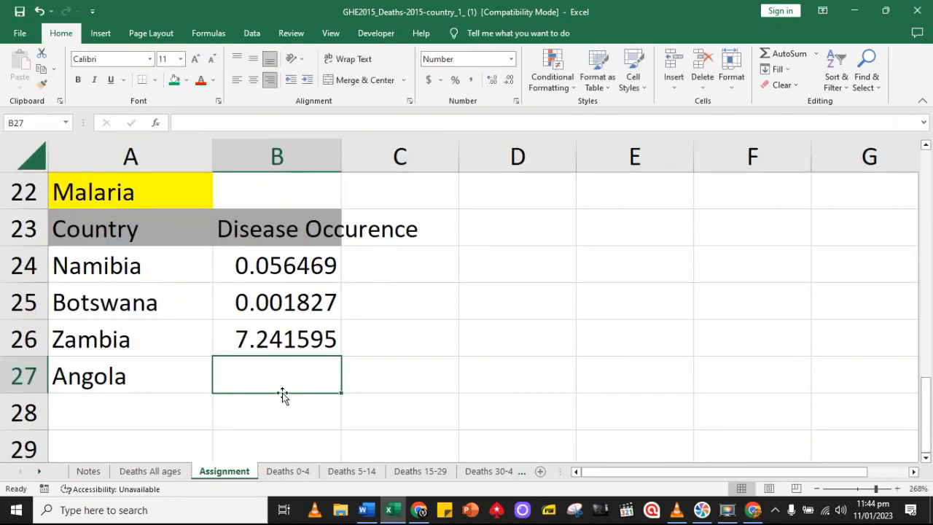
Link Angola's cell B27 on the Assignment sheet to its Malaria figure in cell K37 of Deaths All ages
click(134, 472)
click(225, 470)
text(=)
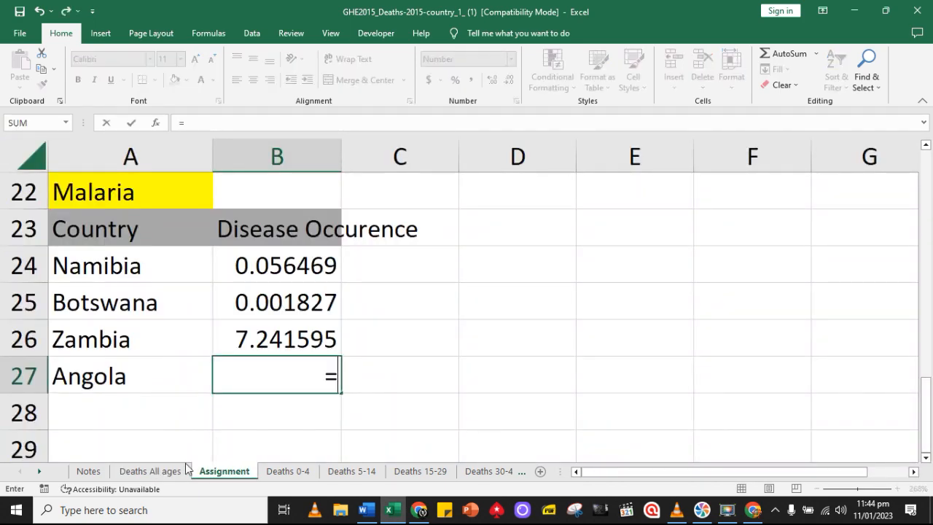
click(150, 471)
drag(837, 471, 623, 482)
click(315, 387)
key(Return)
Copy the Malaria table to cell A29 and clear the copy's title and its figures in B31:B34
drag(95, 192, 292, 360)
key(ctrl+c)
click(132, 445)
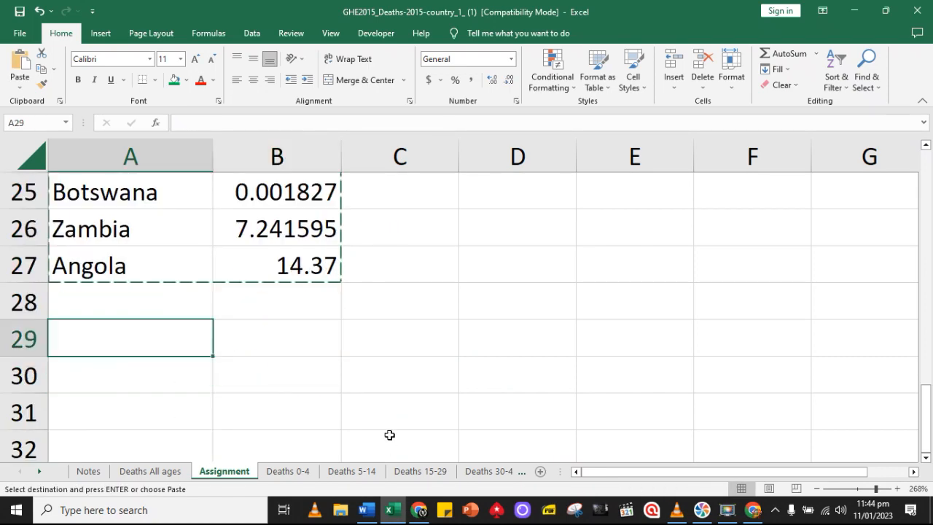
key(ctrl+v)
scroll(364, 343, up, 8)
scroll(219, 262, down, 8)
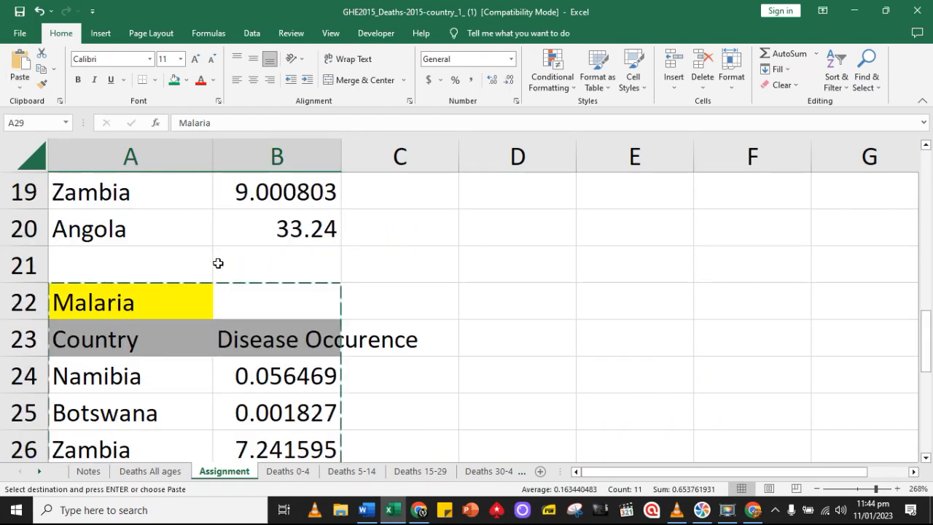
scroll(277, 306, down, 1)
drag(277, 306, 291, 406)
key(Delete)
click(70, 226)
key(Delete)
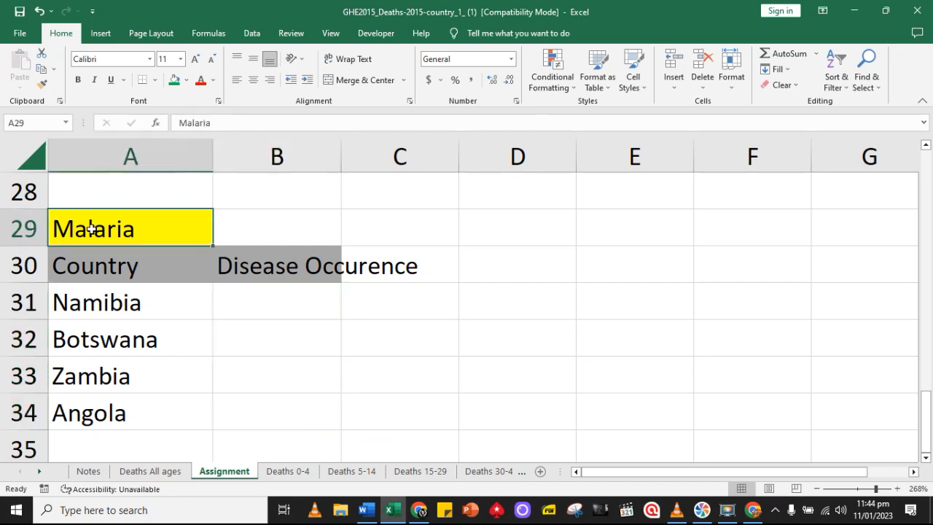
Examine Namibia's column on Deaths All ages for a fifth disease and select its Preterm birth complications figure
click(186, 457)
click(150, 472)
drag(603, 472, 793, 472)
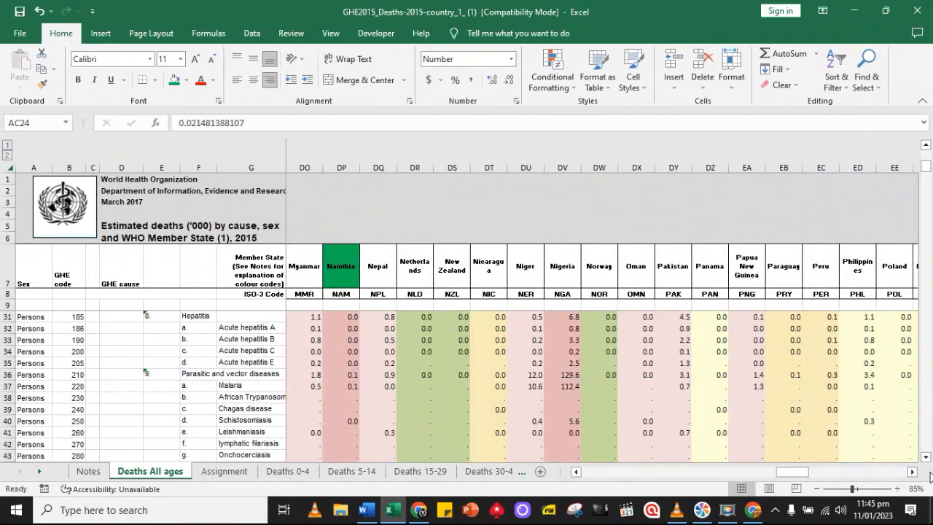
scroll(322, 406, up, 3)
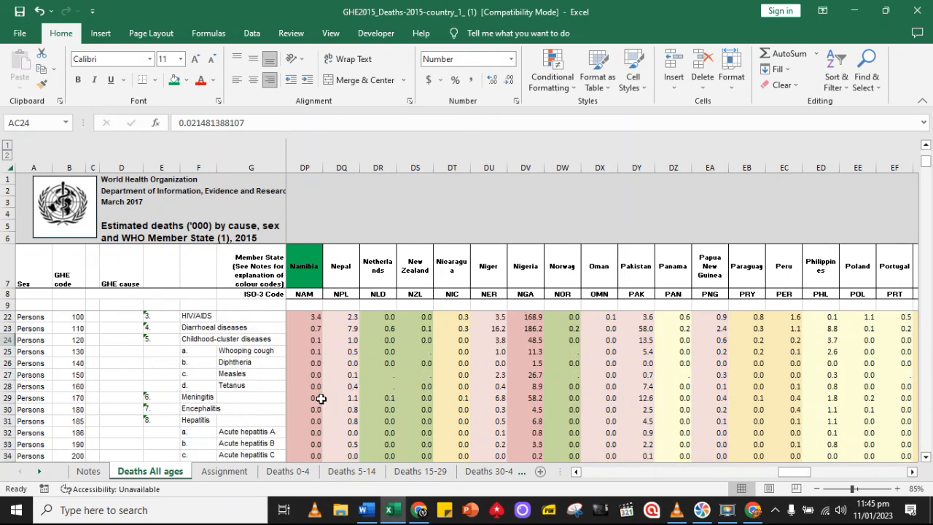
scroll(320, 399, down, 3)
scroll(321, 398, down, 9)
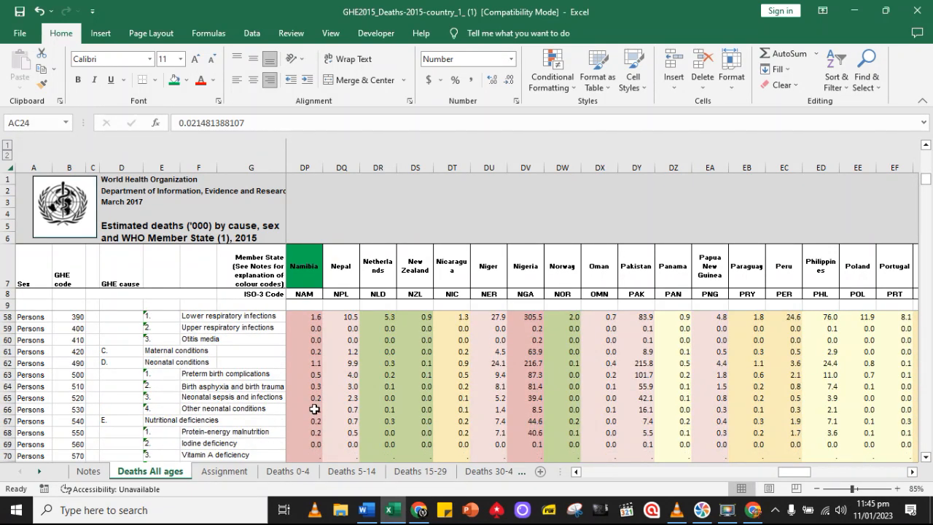
click(315, 375)
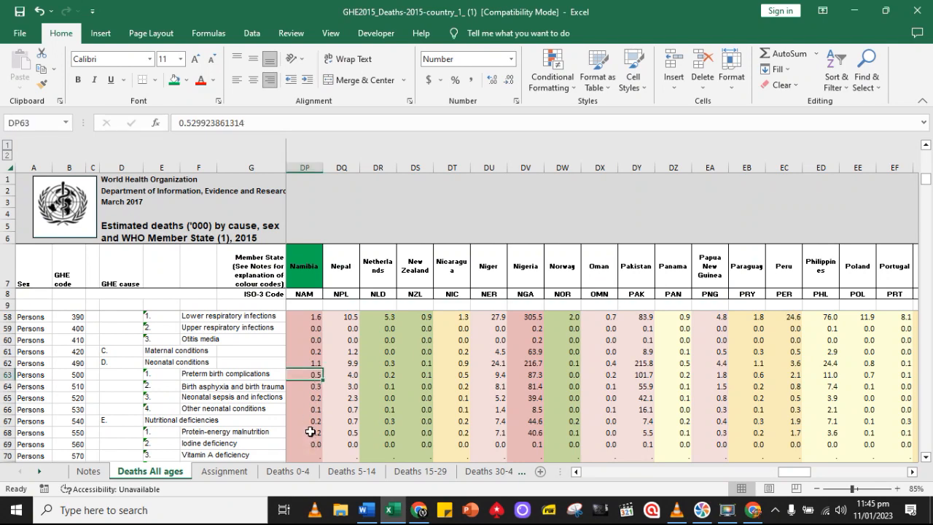
Copy the cause name Preterm birth complications from Deaths All ages into title cell A29 on the Assignment sheet as values only
click(224, 471)
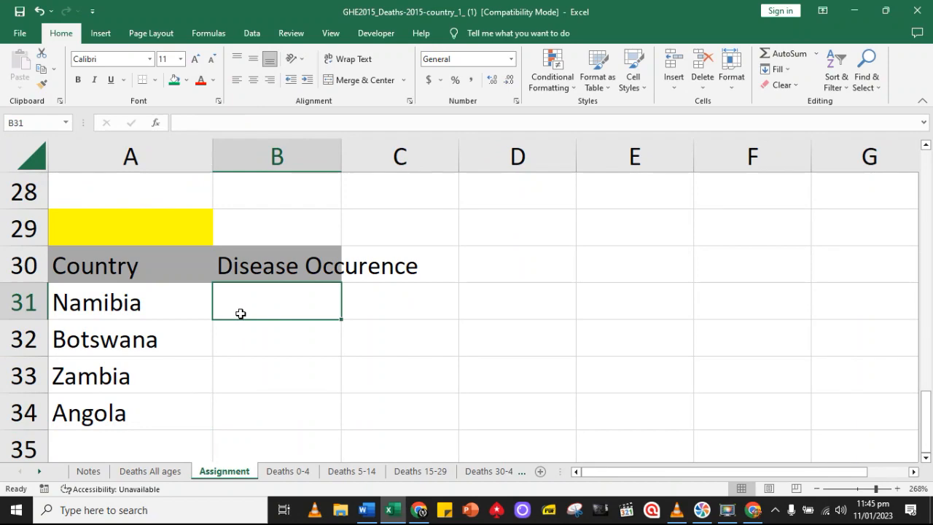
click(151, 470)
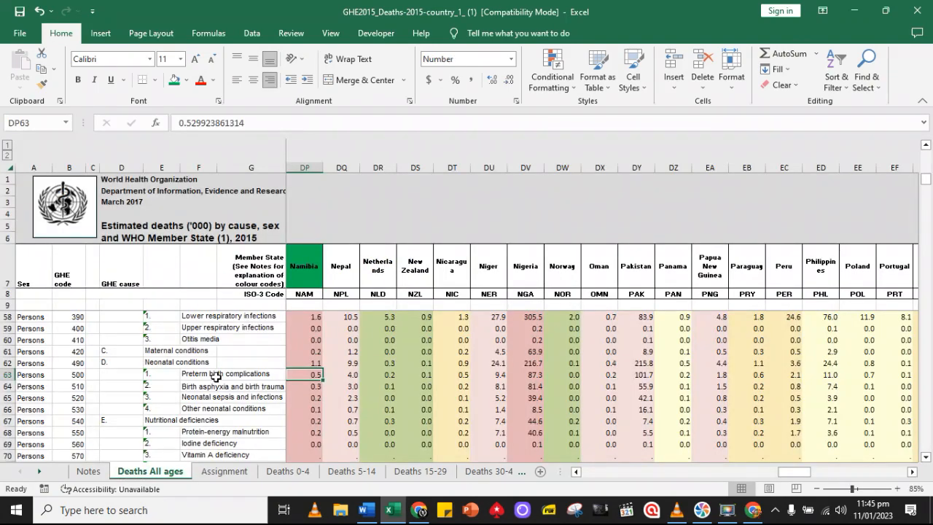
click(42, 69)
click(225, 470)
click(117, 233)
click(20, 86)
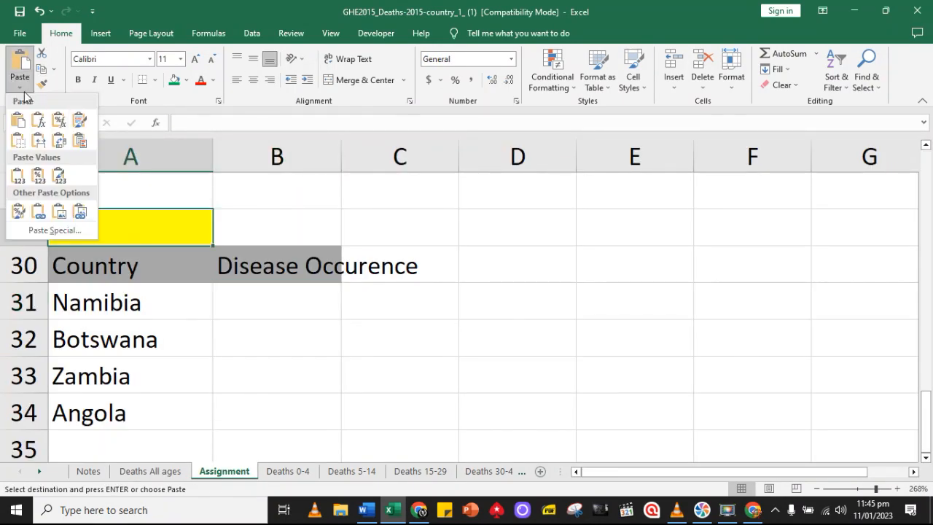
click(18, 175)
Link Namibia's cell B31 on the Assignment sheet to its Preterm birth complications figure in cell DP63 of Deaths All ages
click(250, 312)
text(=)
click(150, 470)
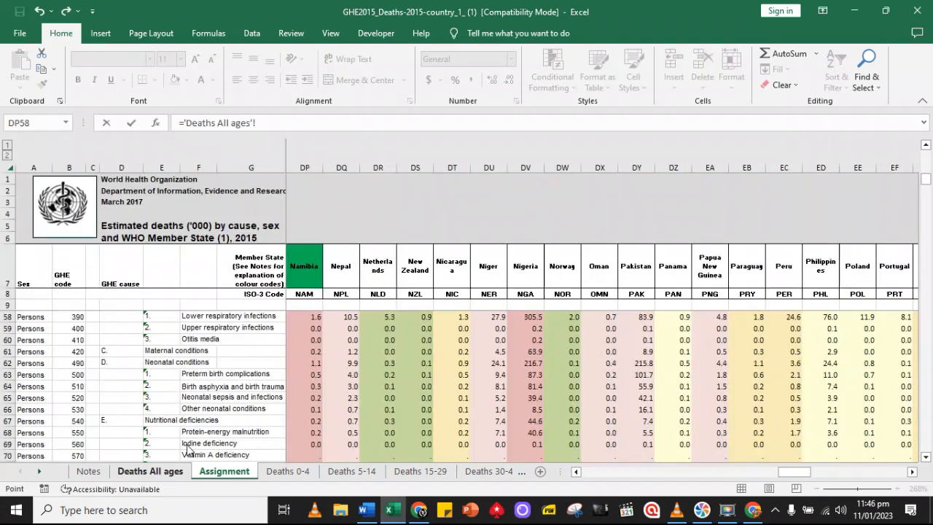
click(314, 376)
key(Return)
Link Botswana's cell B32 on the Assignment sheet to its Preterm birth complications figure in cell AC63 of Deaths All ages
text(=)
click(150, 470)
drag(794, 472, 637, 478)
click(912, 473)
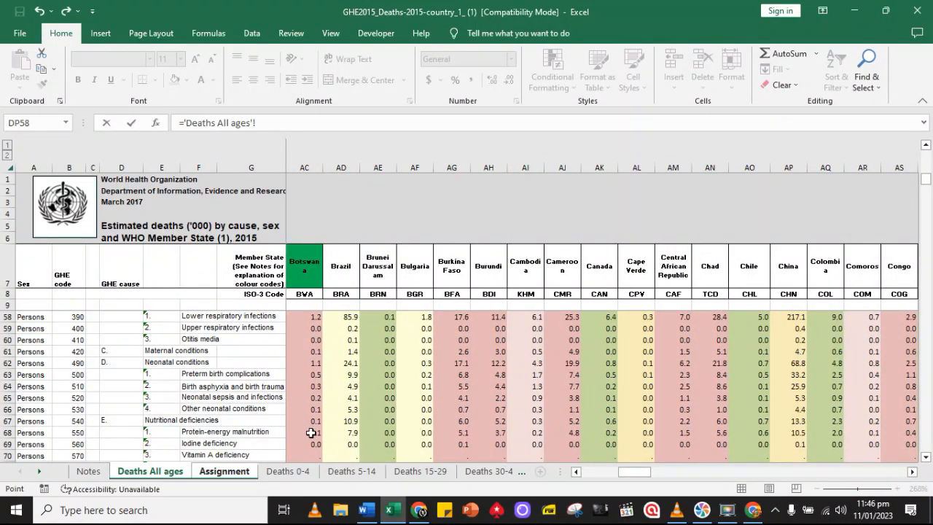
click(309, 374)
key(Return)
Link Zambia's cell B33 on the Assignment sheet to its Preterm birth complications figure in cell GG63 of Deaths All ages
text(=)
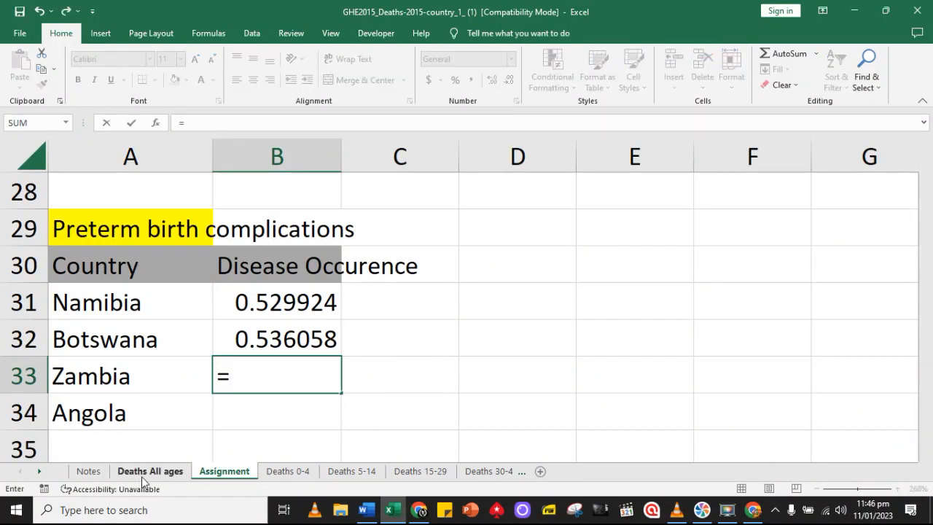
click(150, 470)
drag(634, 478, 914, 477)
click(912, 472)
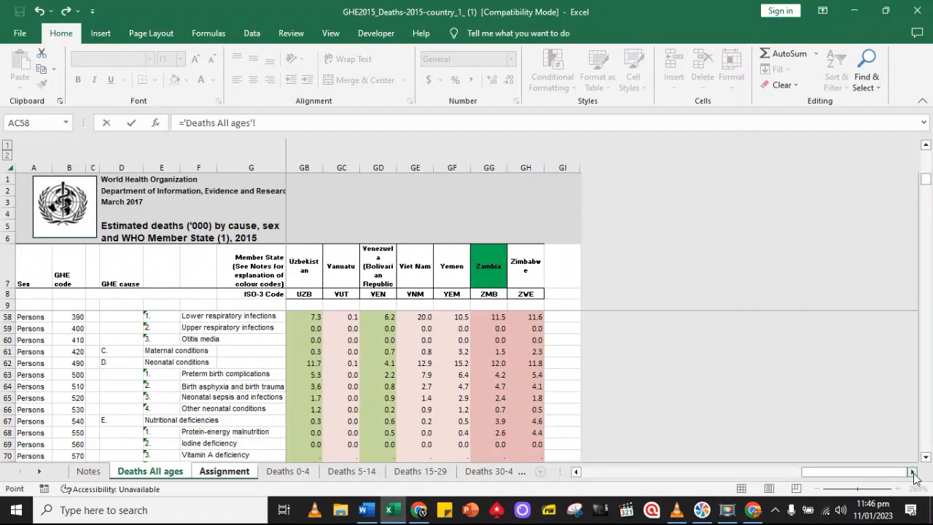
click(316, 374)
key(Return)
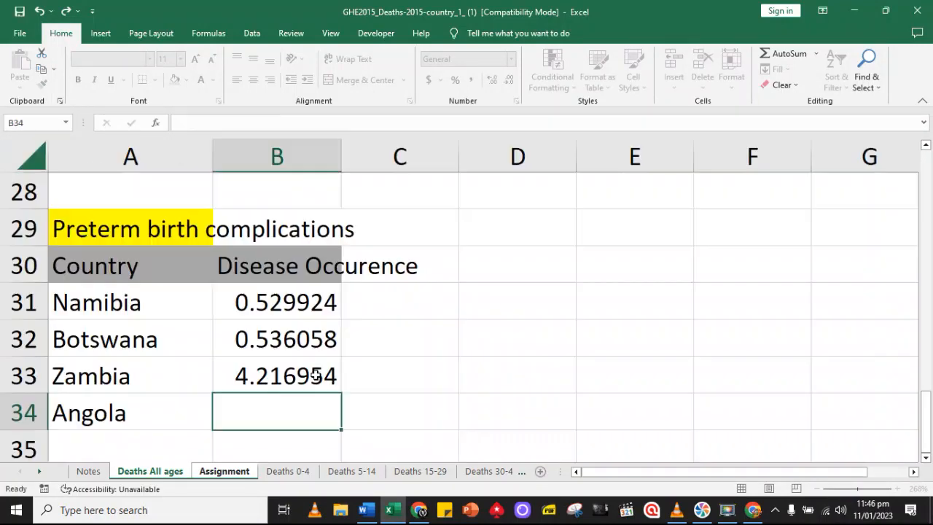
Link Angola's cell B34 on the Assignment sheet to its Preterm birth complications figure in cell K63 of Deaths All ages
text(=)
click(150, 470)
drag(874, 479, 655, 474)
click(305, 374)
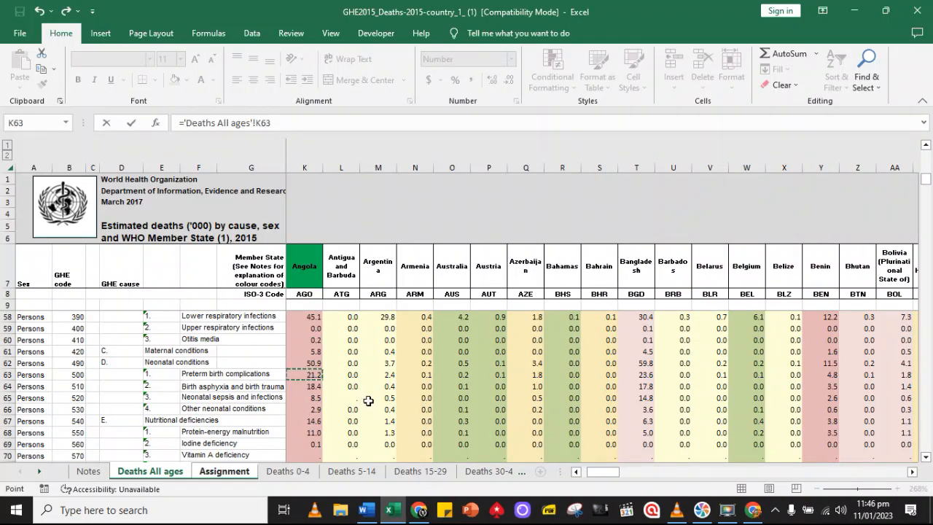
key(Return)
click(816, 489)
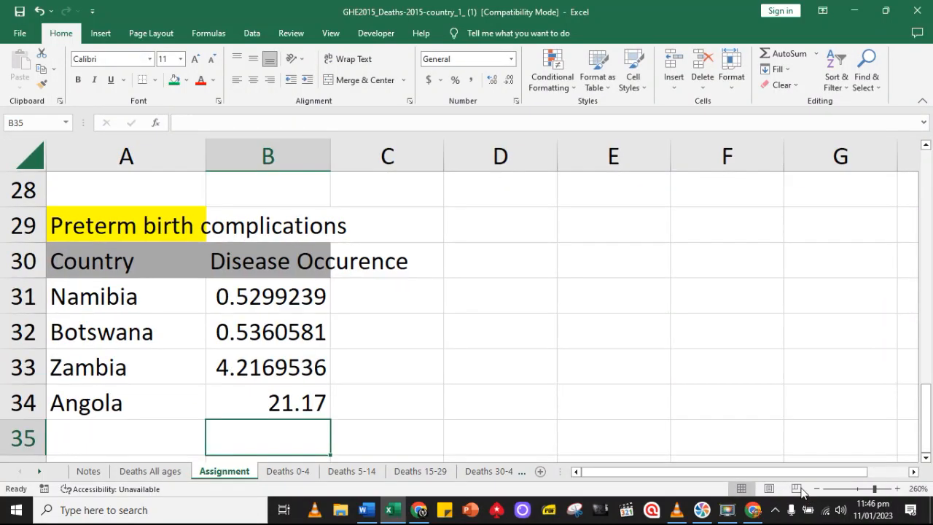
Switch to the ASSIGNMENT 1 document in Word to review the table and bar graph instructions, and return to the Excel workbook
click(366, 510)
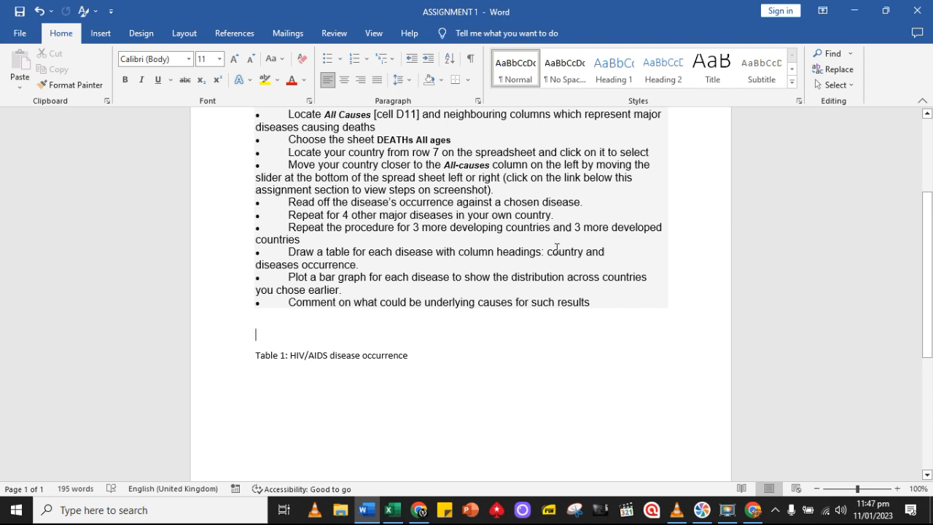
scroll(555, 256, down, 3)
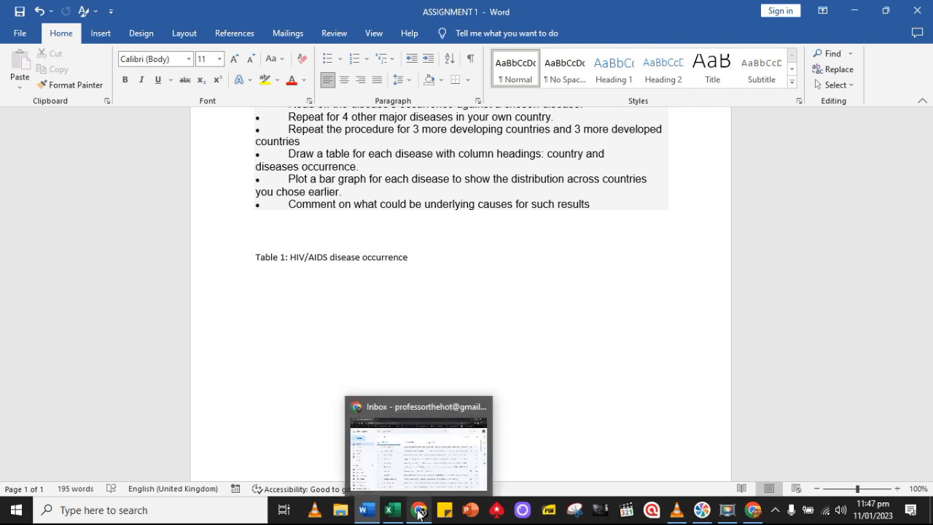
click(393, 510)
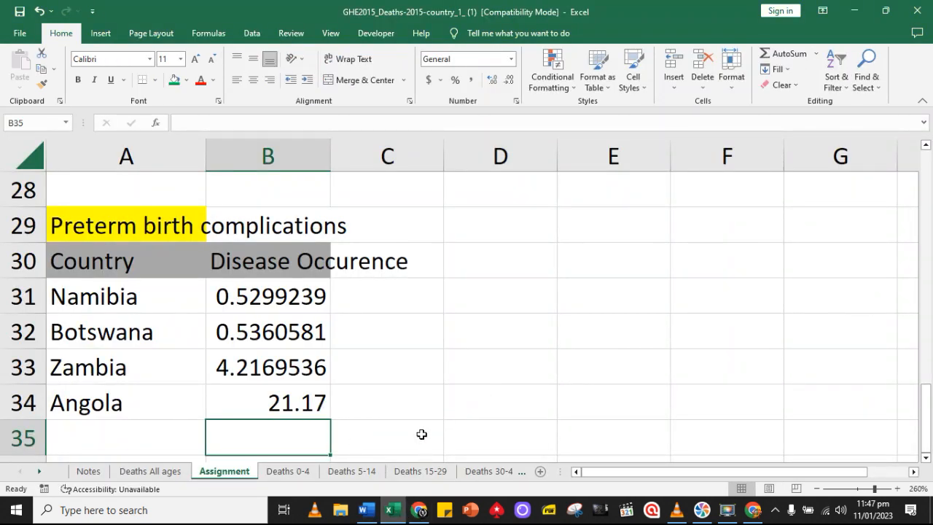
Insert three blank rows at row 7, between the Tuberculosis and HIV/AIDS tables on the Assignment sheet
scroll(421, 434, up, 9)
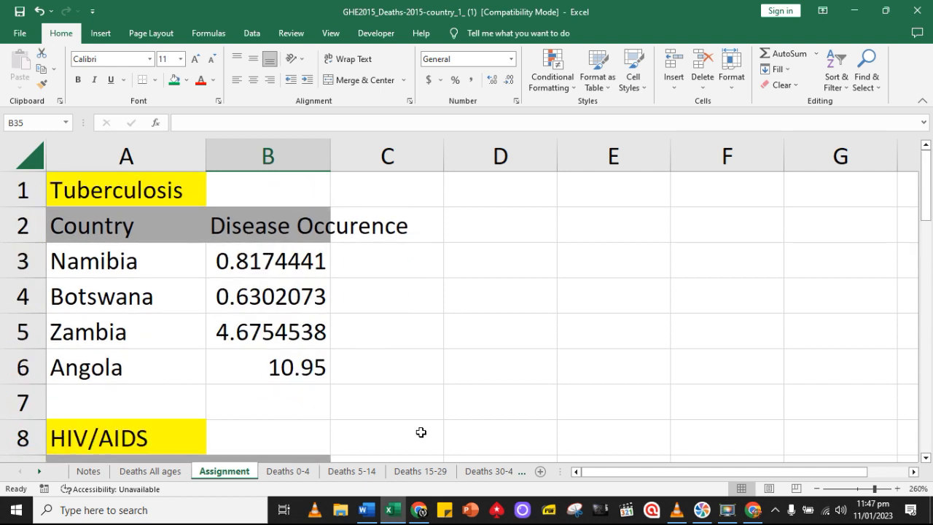
click(25, 400)
right_click(25, 400)
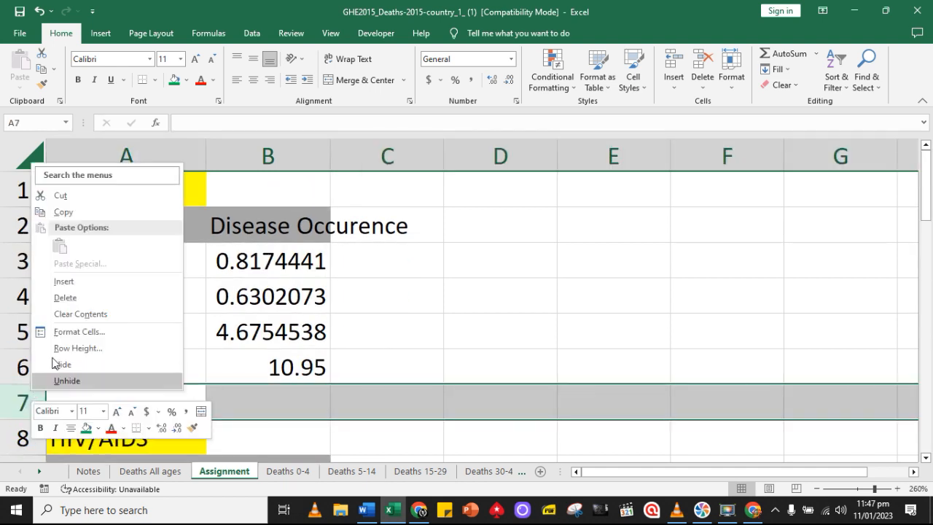
click(86, 282)
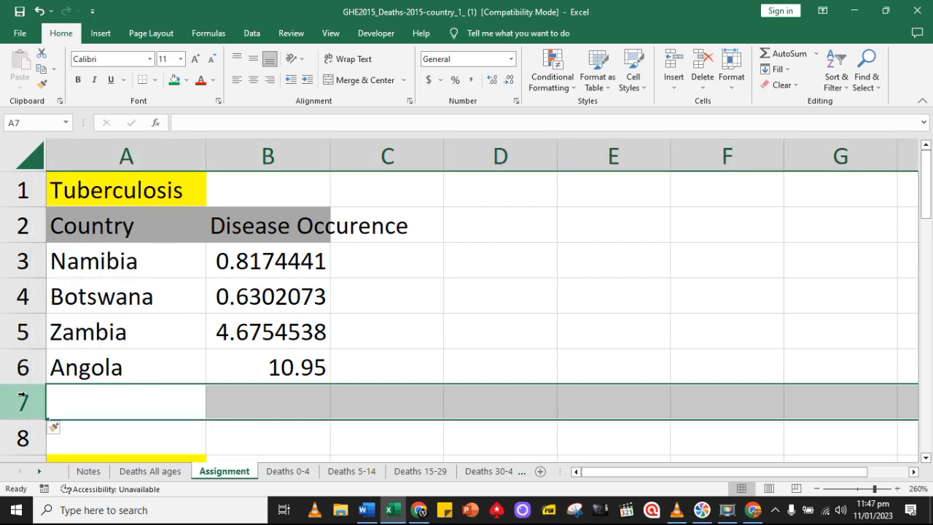
right_click(27, 397)
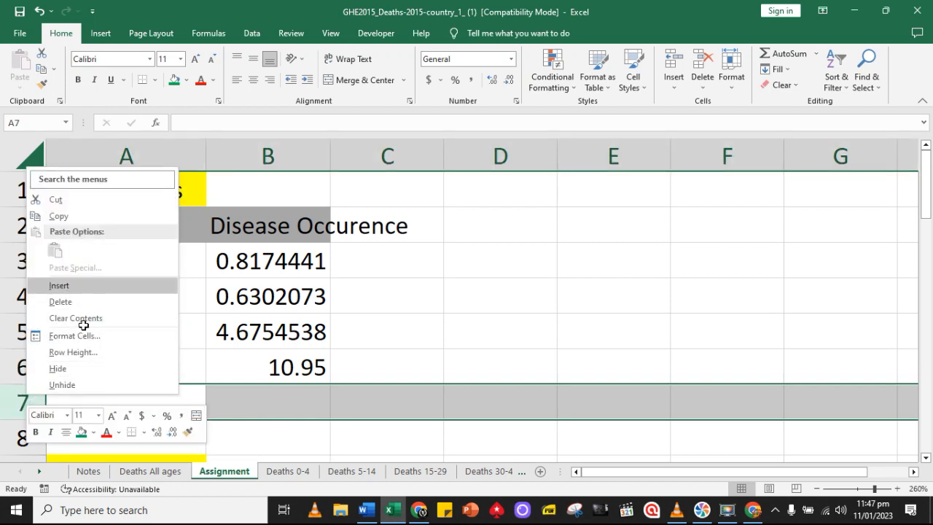
click(83, 285)
right_click(26, 395)
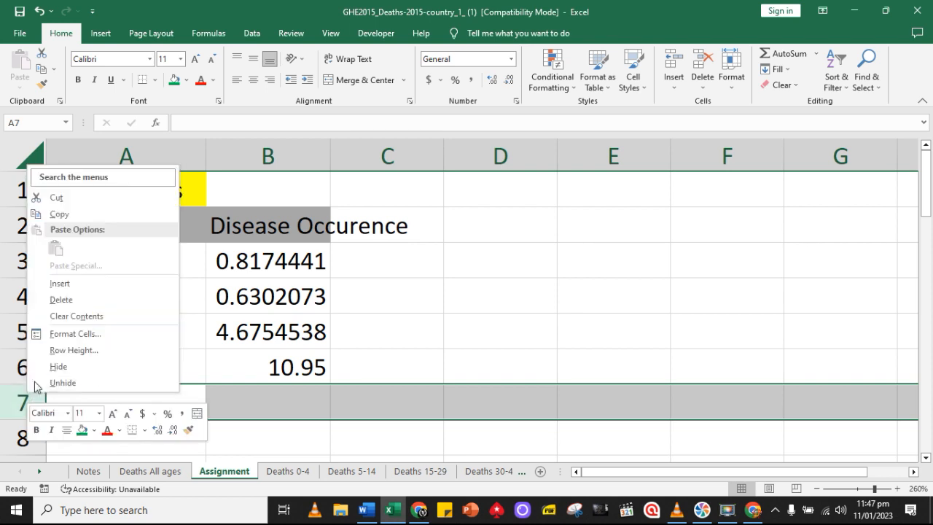
click(75, 284)
Copy the three blank rows 7 to 9 below the Tuberculosis table on the Assignment sheet
scroll(514, 406, down, 1)
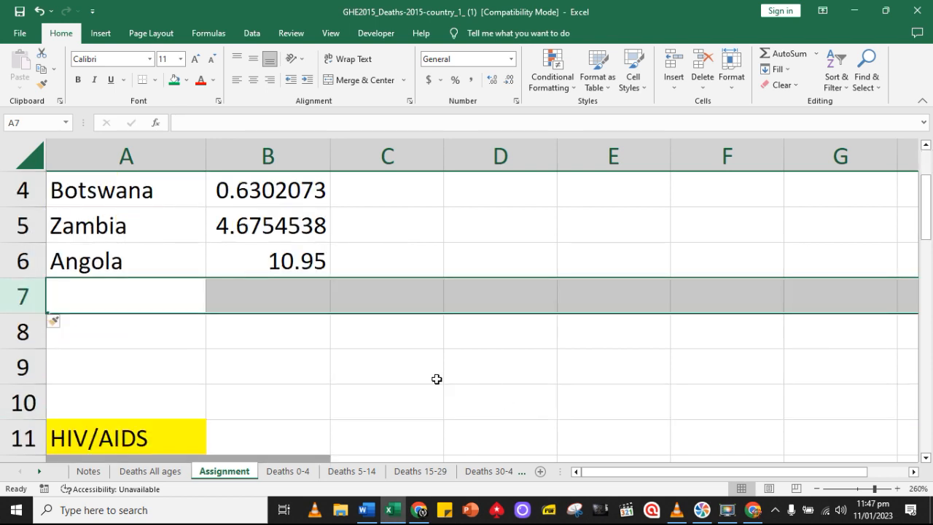
drag(21, 291, 19, 350)
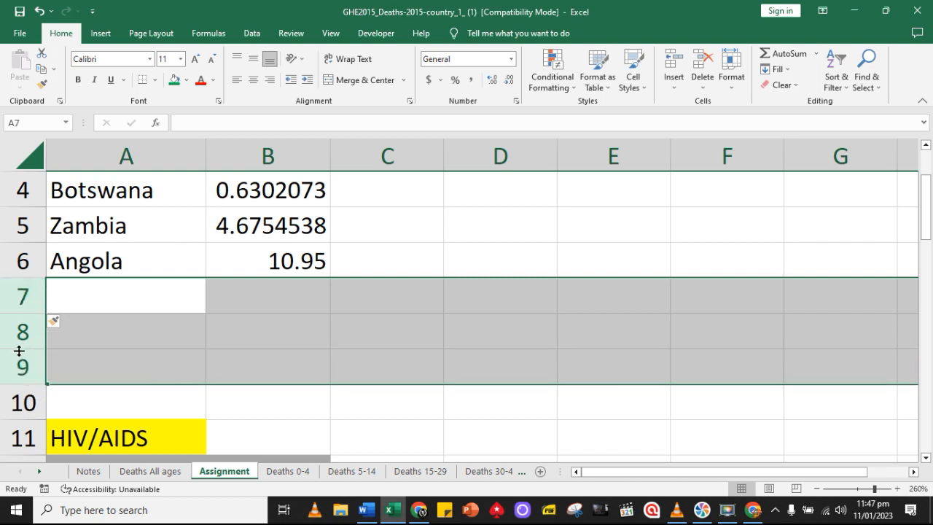
key(ctrl+c)
Try to paste the copied blank rows at row 17, below the HIV/AIDS table, and undo the paste
scroll(102, 361, down, 4)
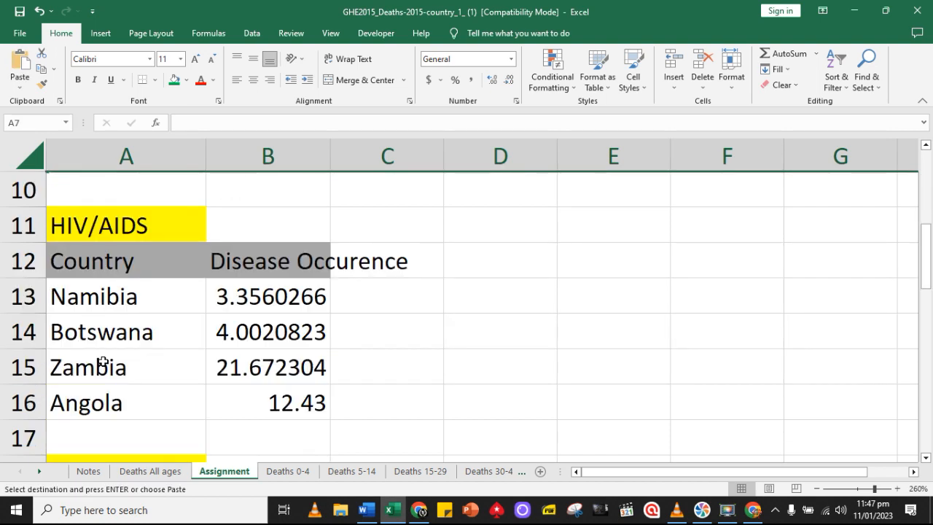
click(19, 224)
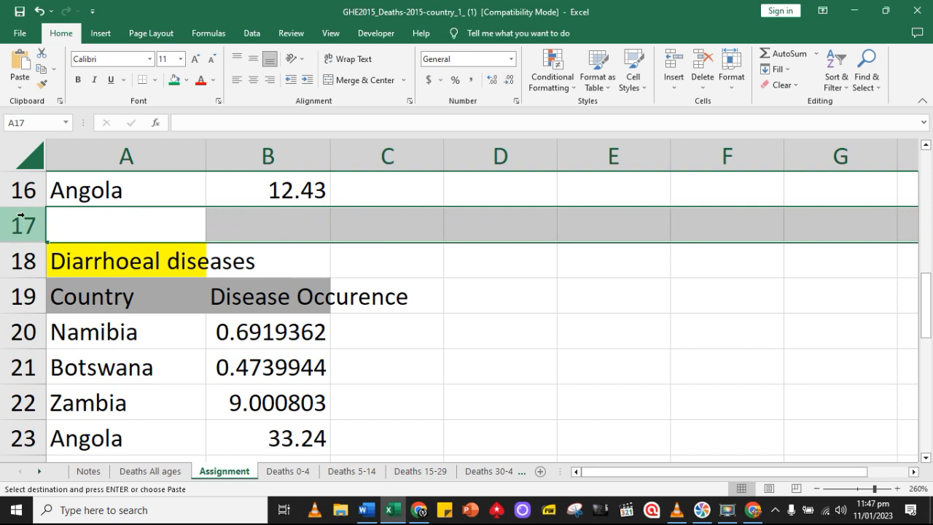
click(20, 64)
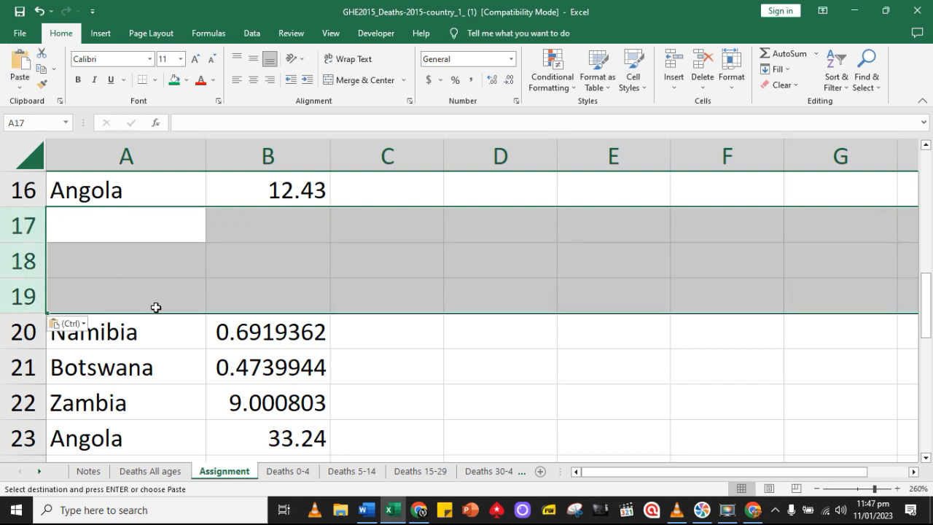
scroll(320, 367, down, 1)
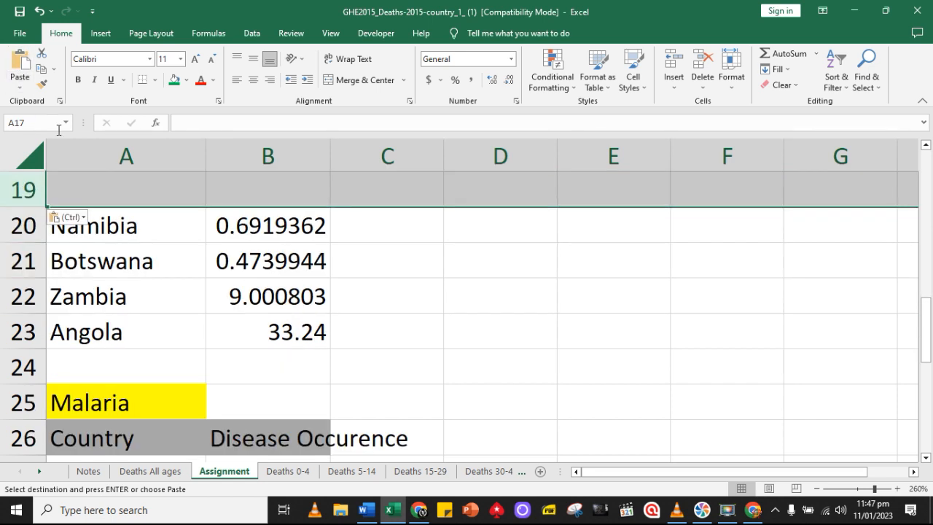
click(40, 11)
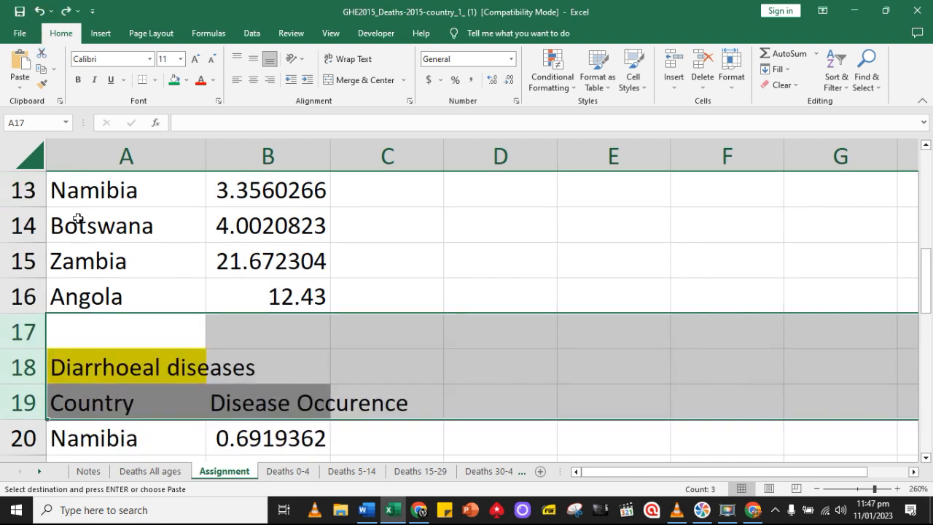
Insert the three copied blank rows at row 17, between the HIV/AIDS and Diarrhoeal diseases tables
click(22, 332)
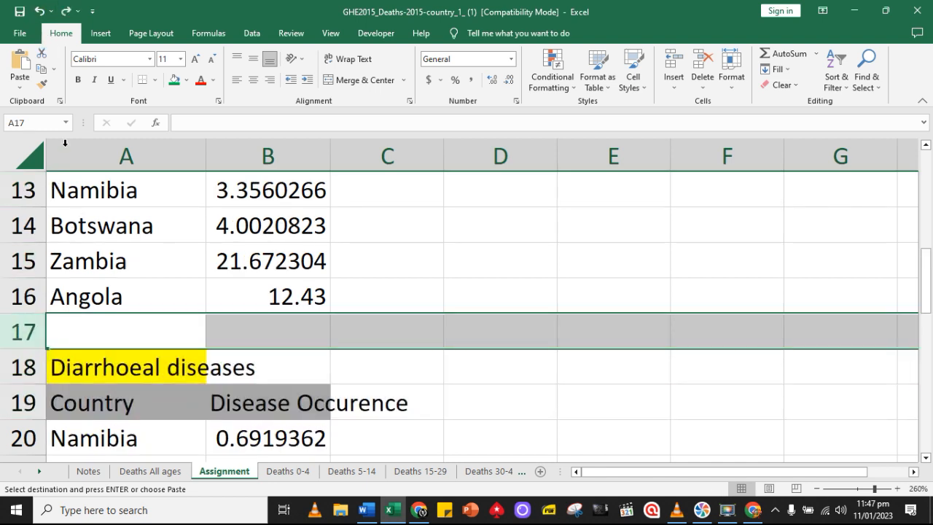
click(101, 35)
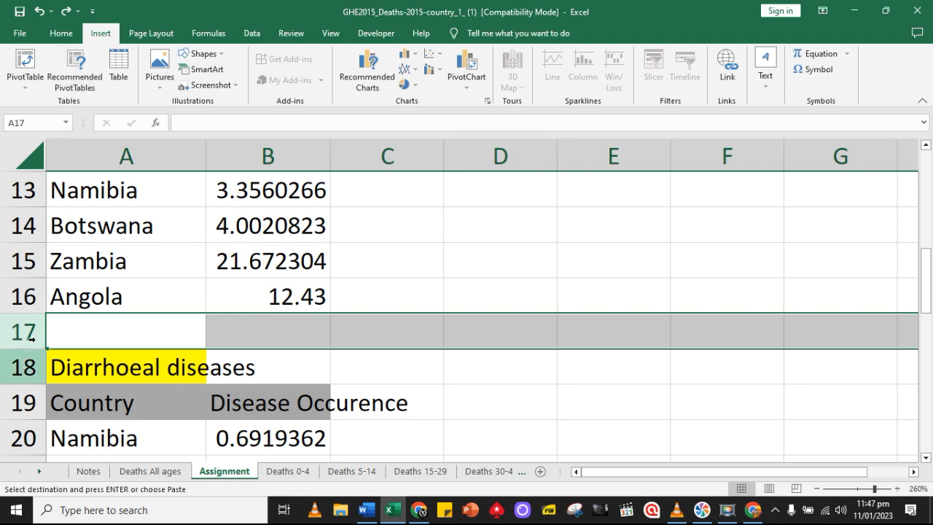
right_click(32, 335)
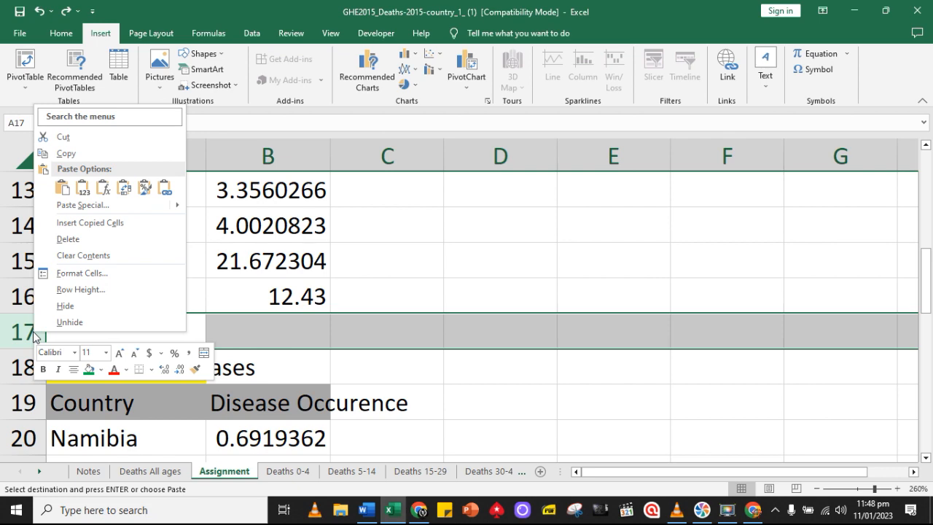
click(90, 223)
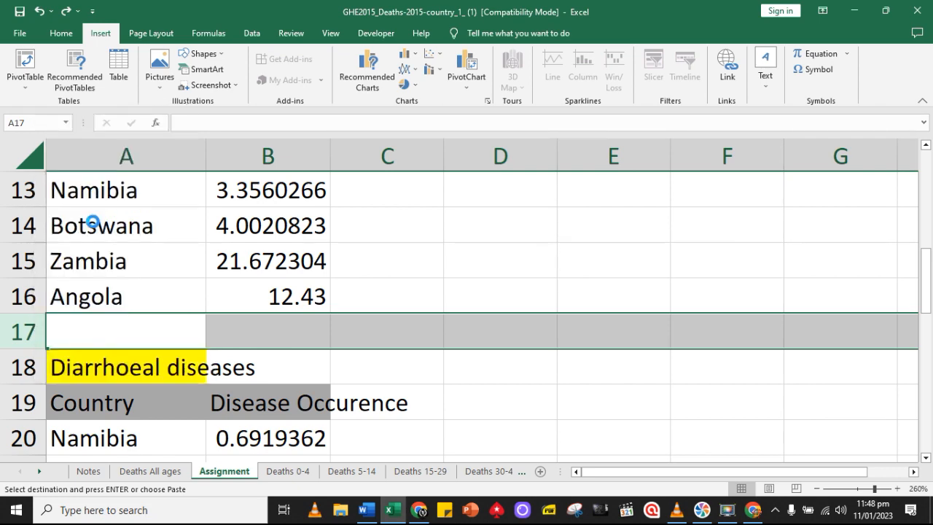
click(314, 410)
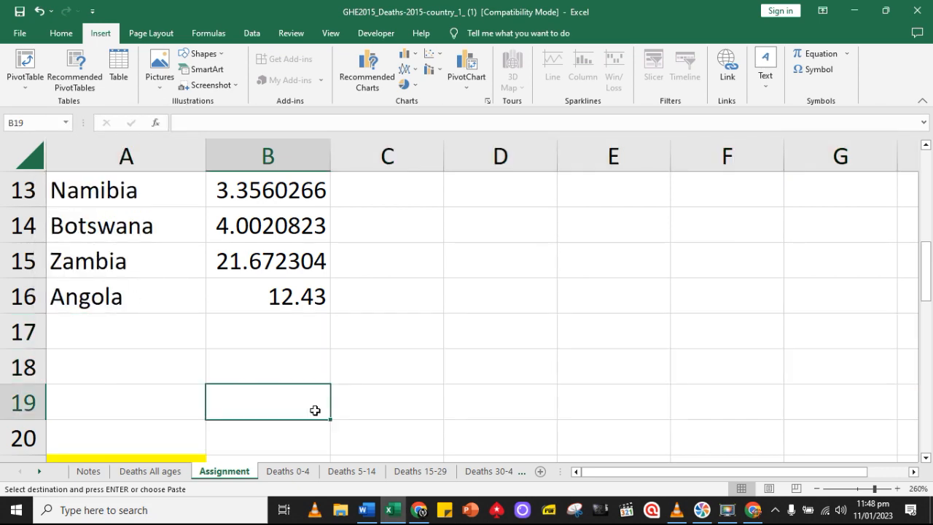
scroll(277, 396, down, 5)
scroll(175, 349, up, 2)
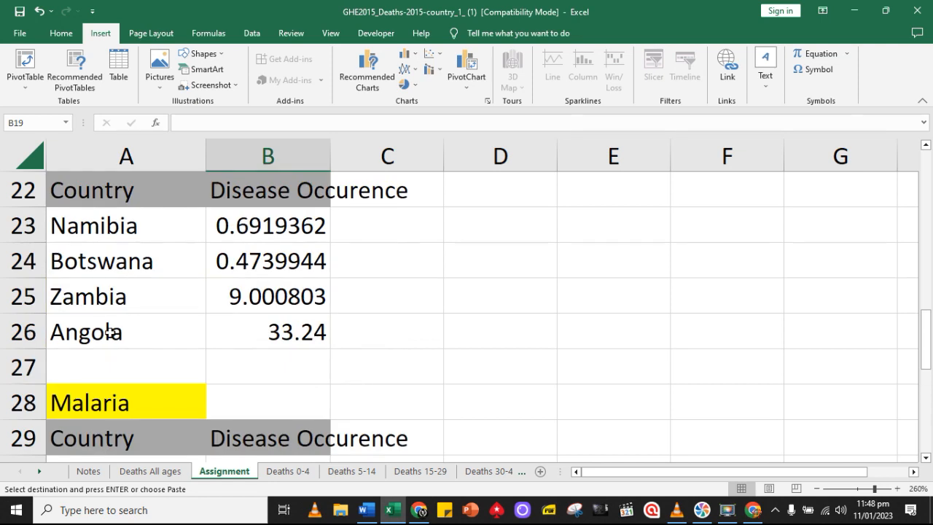
click(26, 359)
right_click(26, 358)
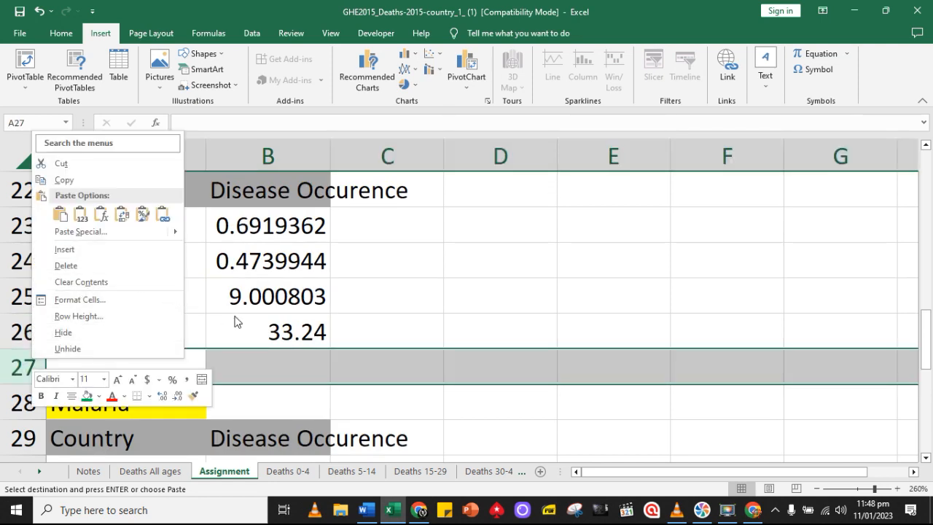
key(Escape)
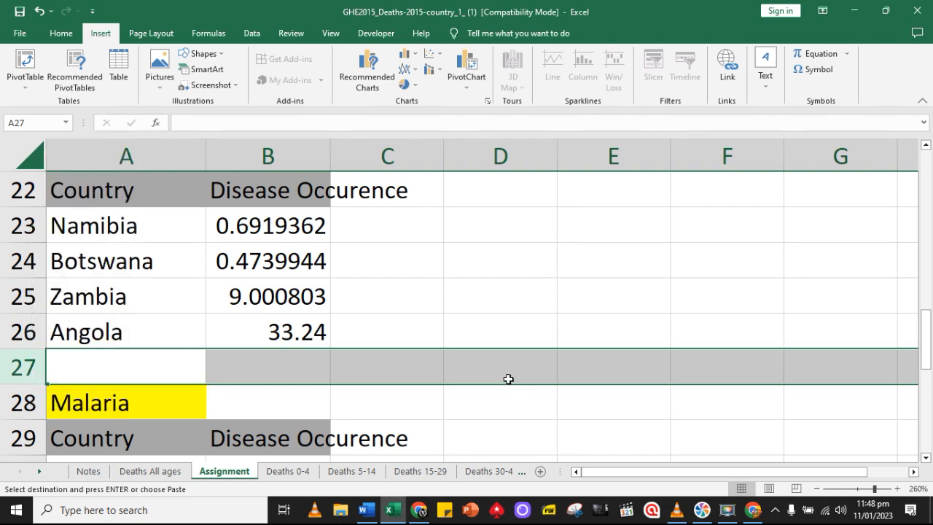
Copy blank rows 17 to 19 and insert them at row 27, between the Diarrhoeal diseases and Malaria tables
scroll(506, 377, up, 2)
drag(28, 227, 31, 290)
key(ctrl+c)
scroll(119, 324, down, 2)
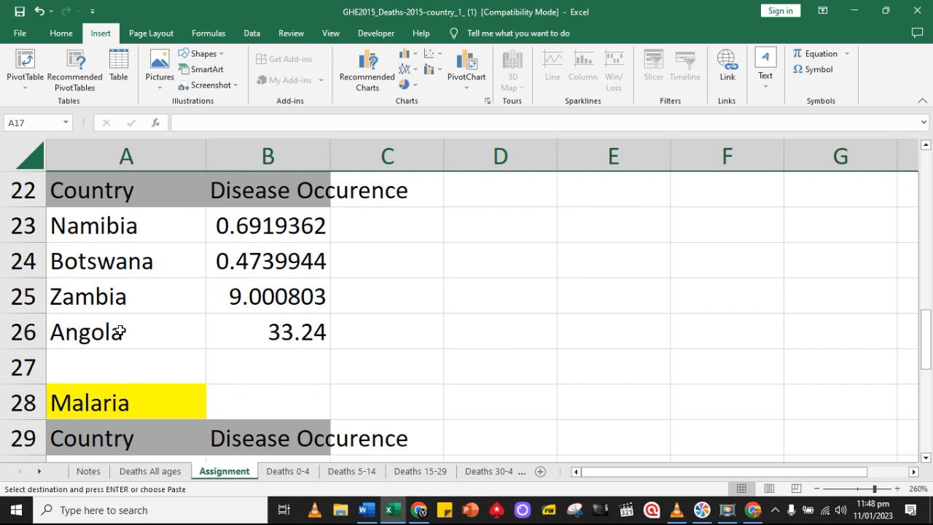
click(36, 364)
right_click(37, 364)
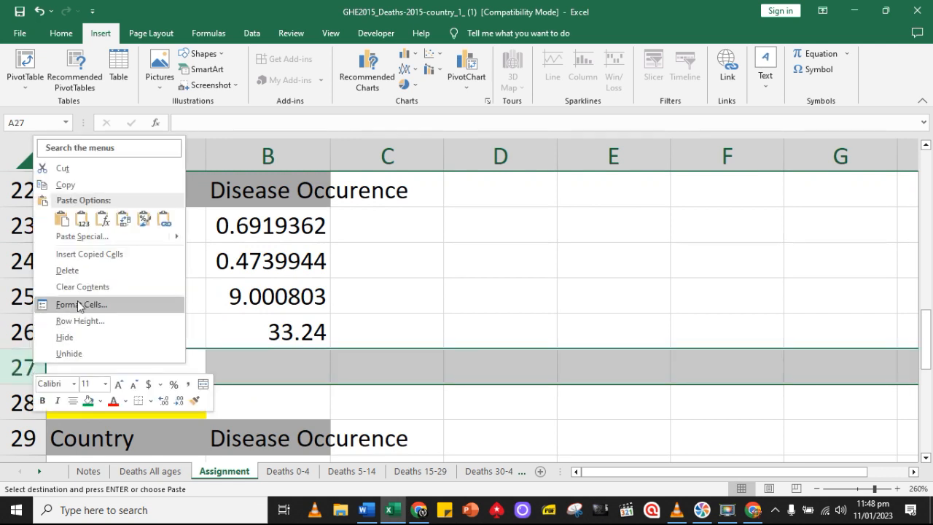
click(99, 254)
click(445, 386)
Copy blank rows 27 to 29 and insert them at row 37, between the Malaria and Preterm birth complications tables
scroll(447, 395, down, 3)
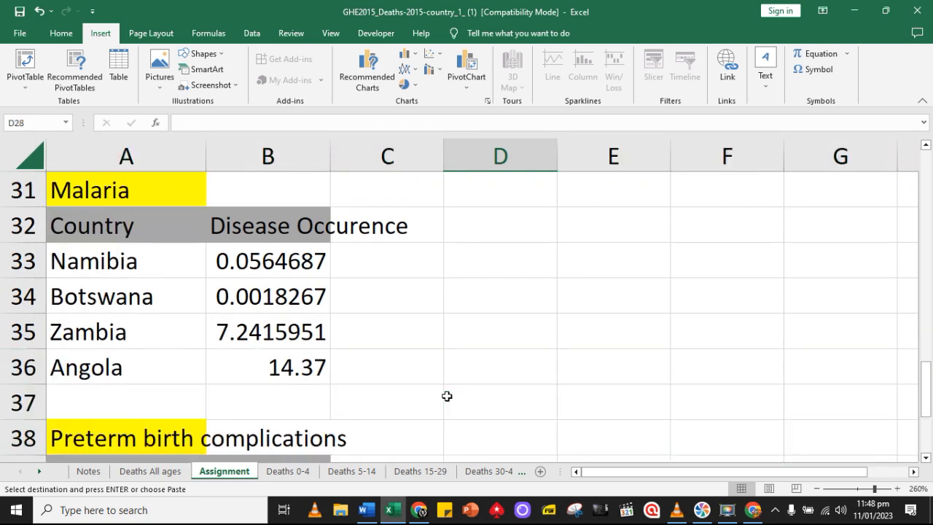
scroll(102, 342, up, 2)
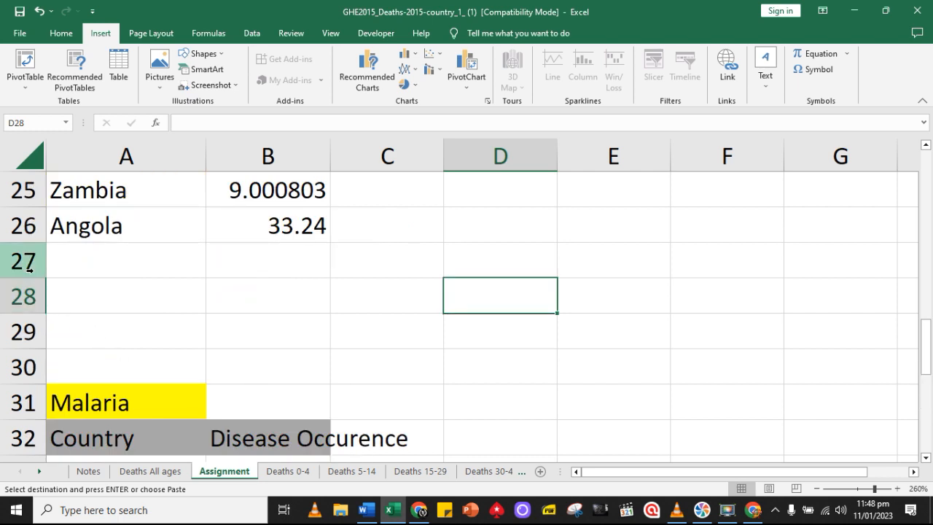
drag(29, 261, 44, 318)
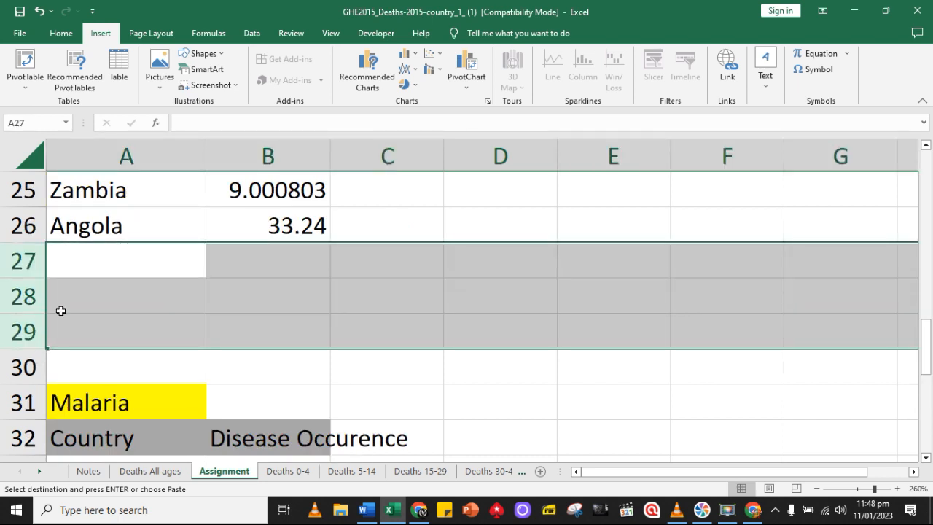
right_click(64, 315)
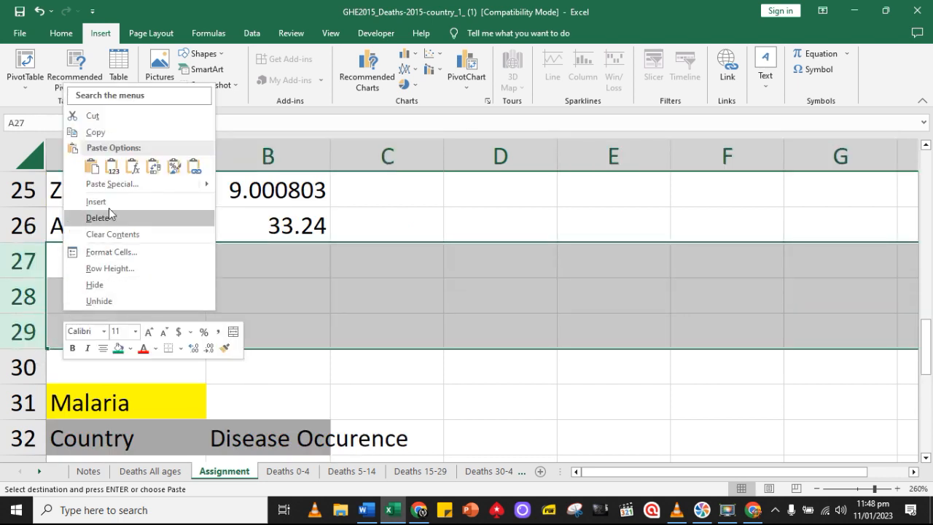
click(119, 133)
scroll(174, 342, down, 3)
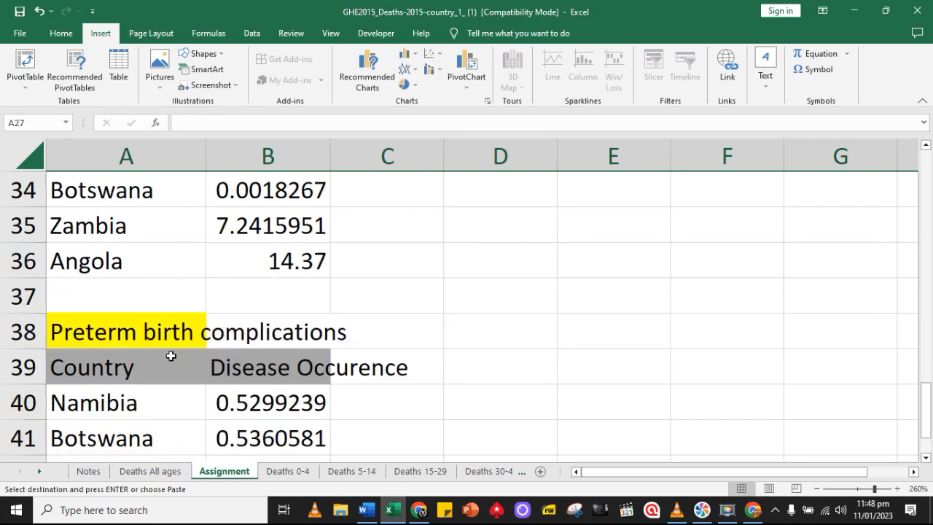
click(26, 294)
right_click(27, 294)
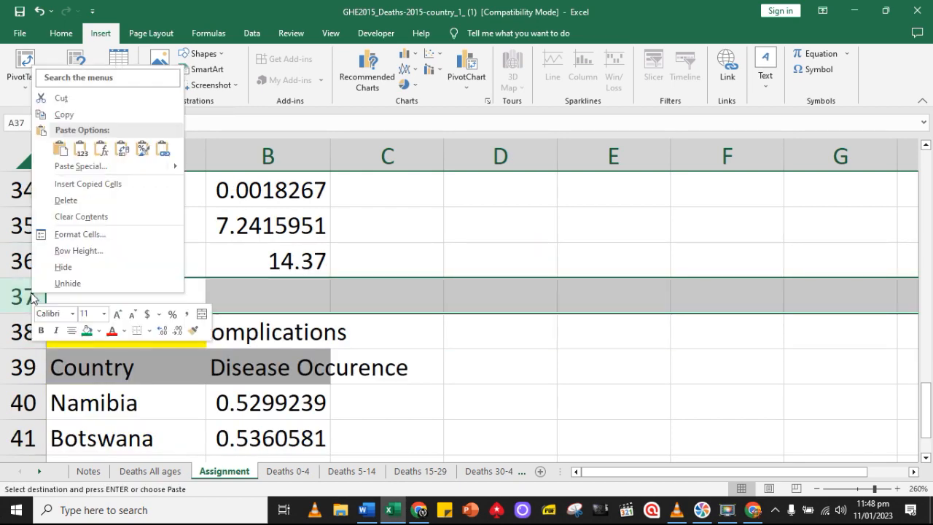
click(88, 184)
Enter Australia in cell A7 below Angola in the Tuberculosis table, and switch to the Deaths All ages sheet
scroll(379, 343, down, 5)
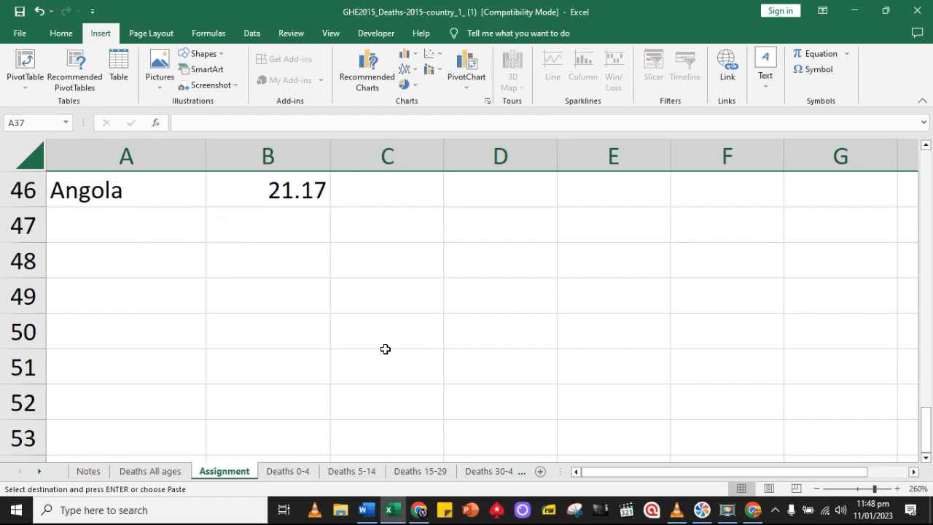
scroll(386, 349, up, 14)
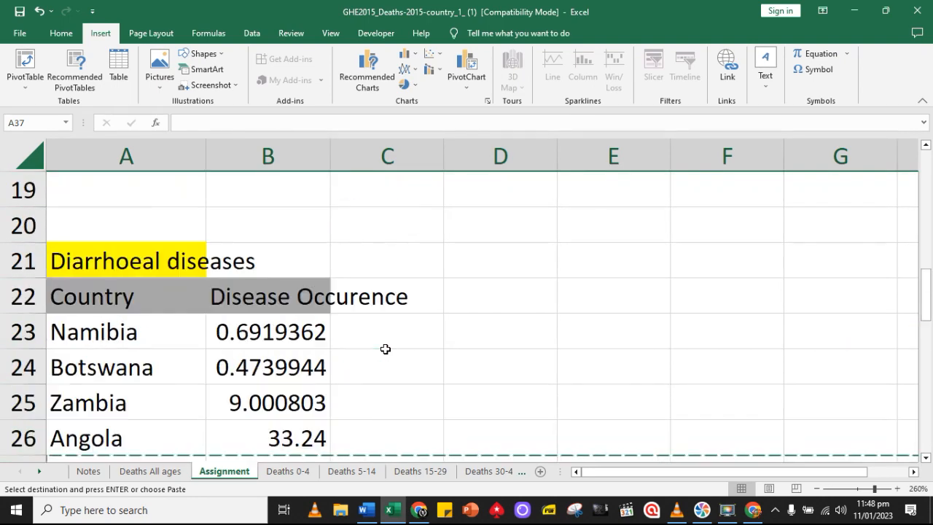
scroll(385, 349, up, 2)
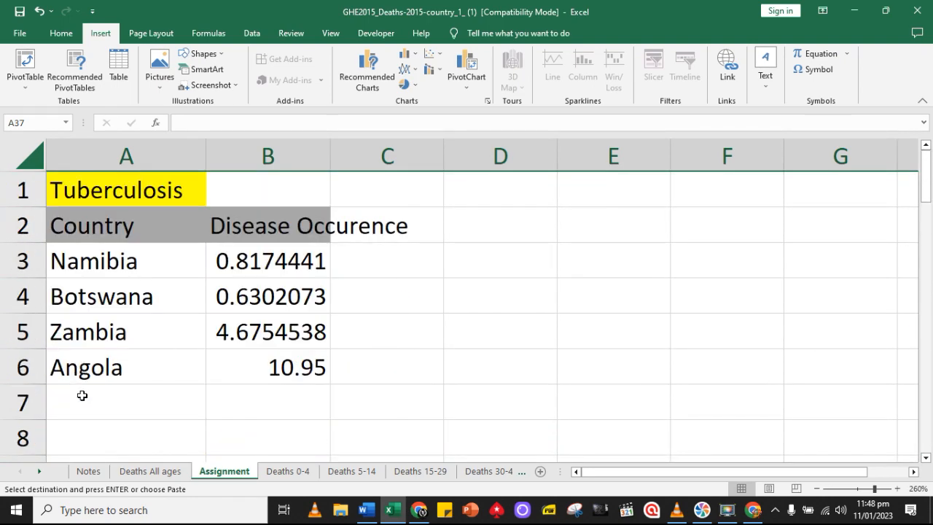
click(106, 404)
click(149, 470)
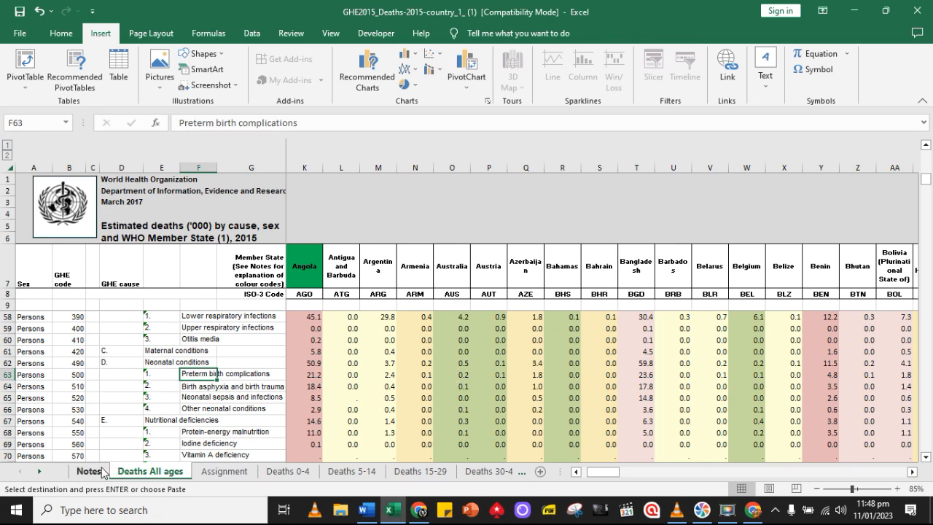
click(216, 471)
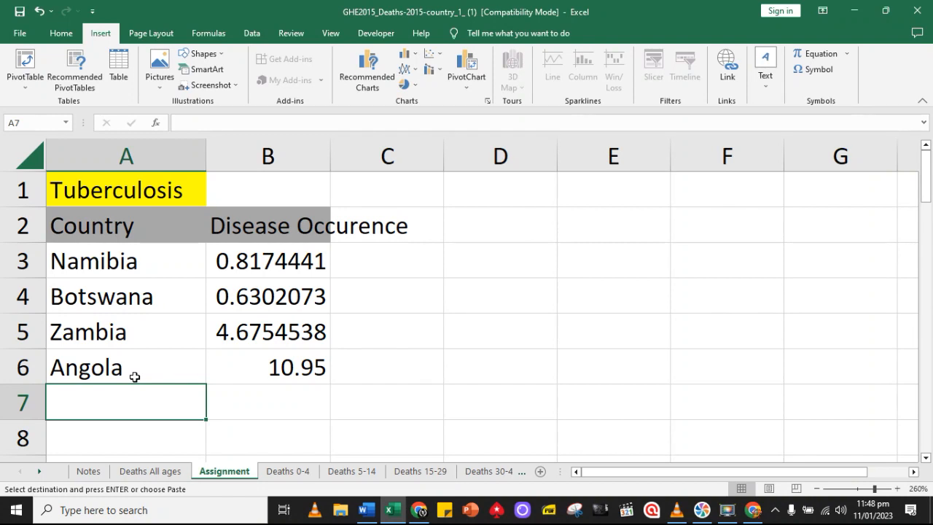
text(Au)
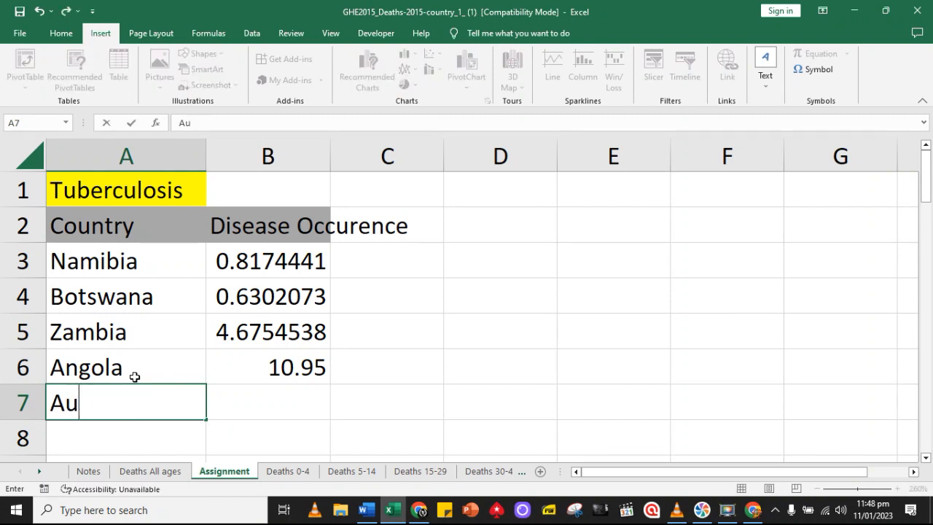
text(stralia)
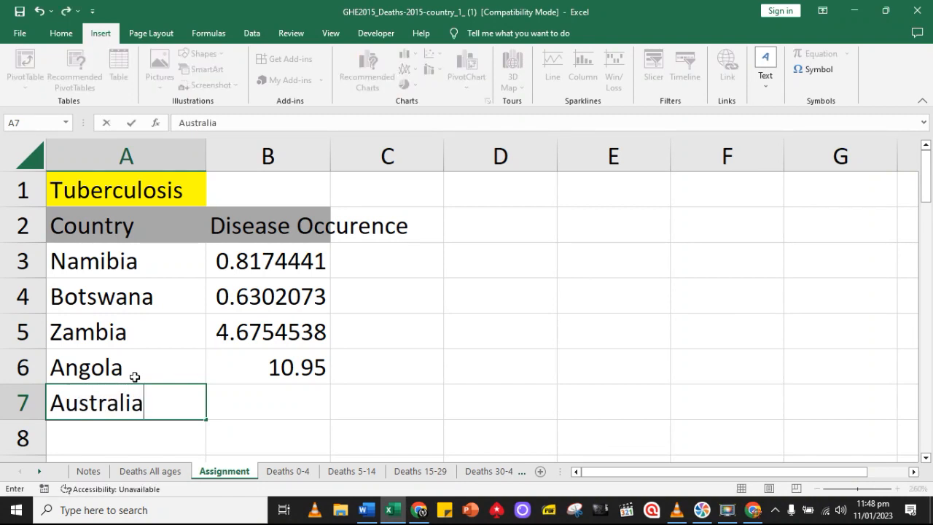
click(135, 432)
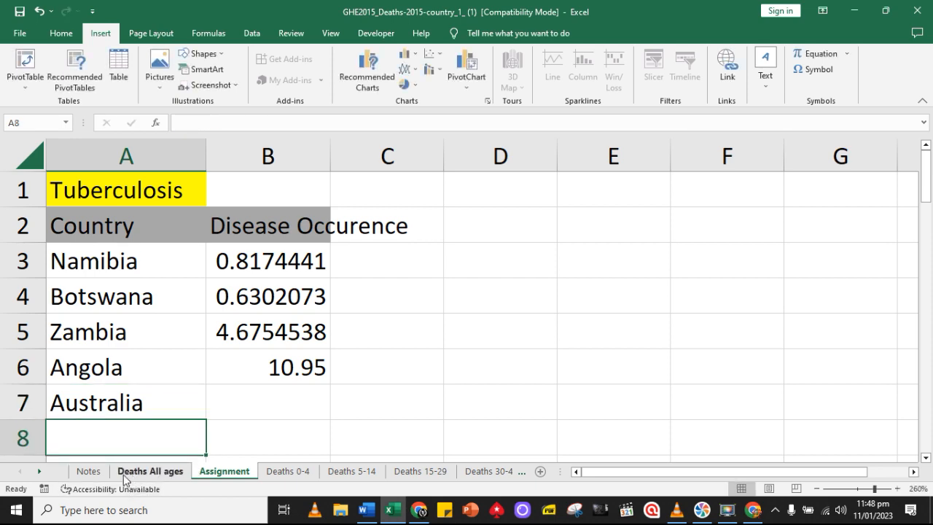
click(146, 474)
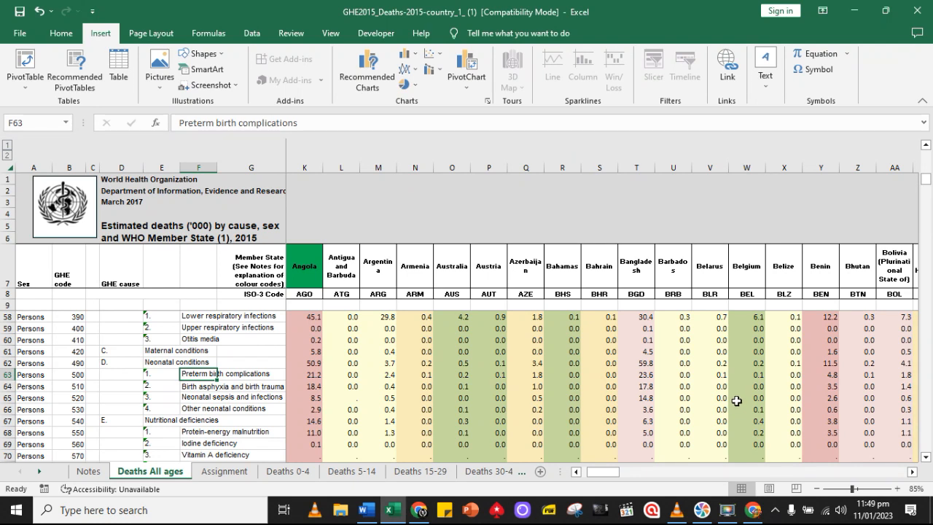
Fill the Canada header cell AK7 with dark orange on the Deaths All ages sheet
click(912, 472)
click(913, 472)
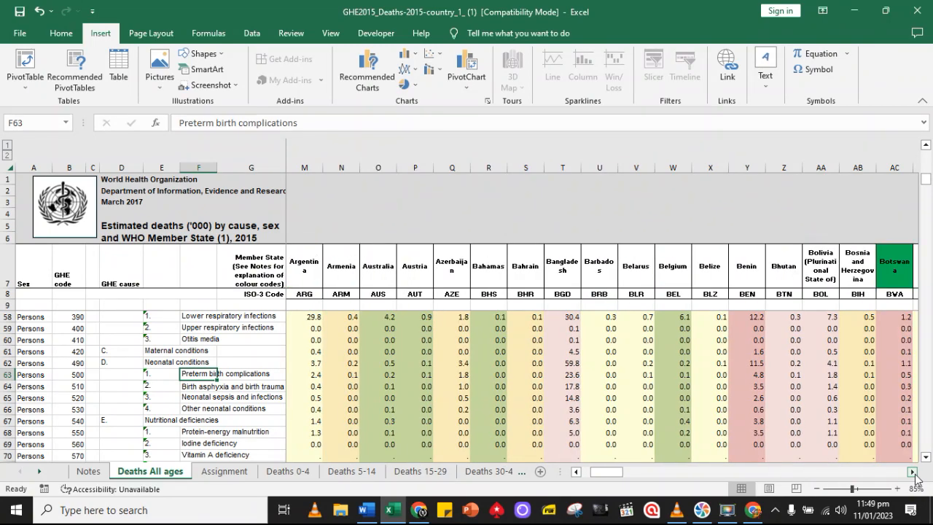
click(913, 472)
click(913, 472)
click(913, 472)
click(913, 472)
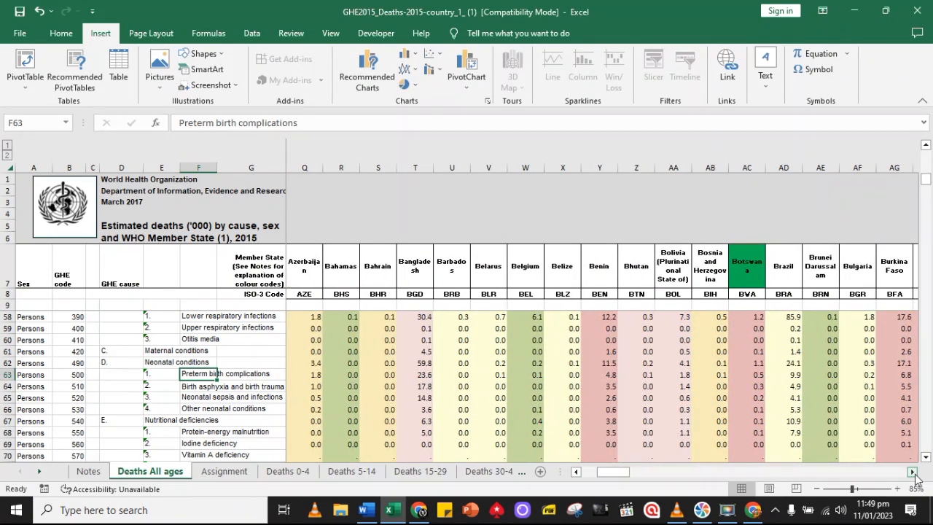
click(913, 472)
click(913, 472)
click(913, 472)
double_click(912, 472)
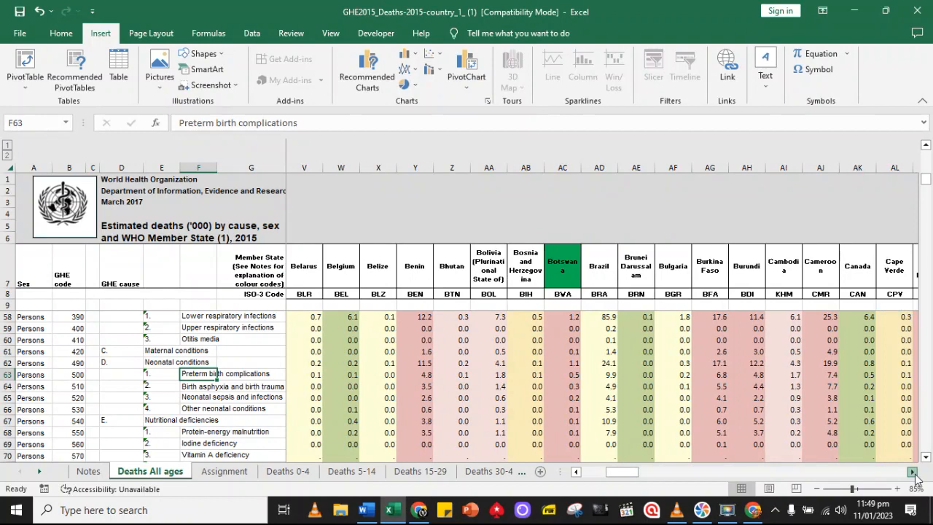
click(913, 472)
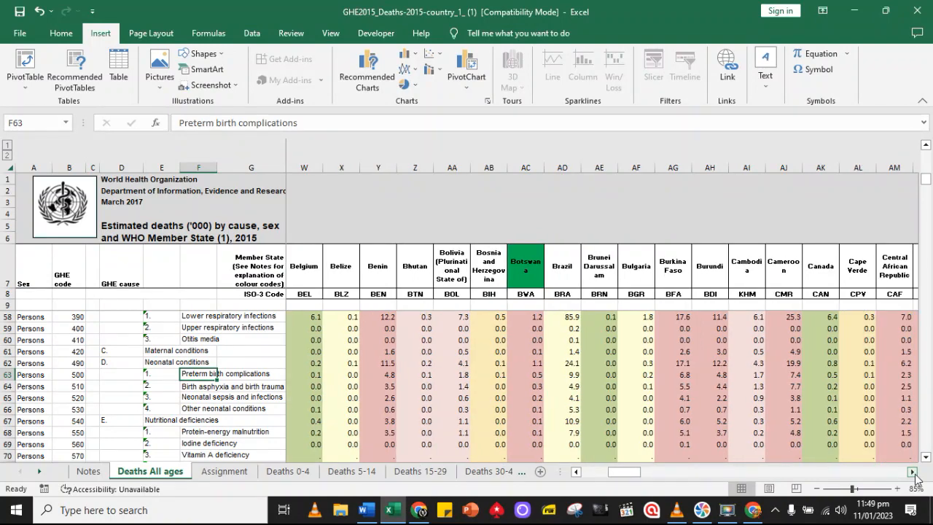
click(820, 259)
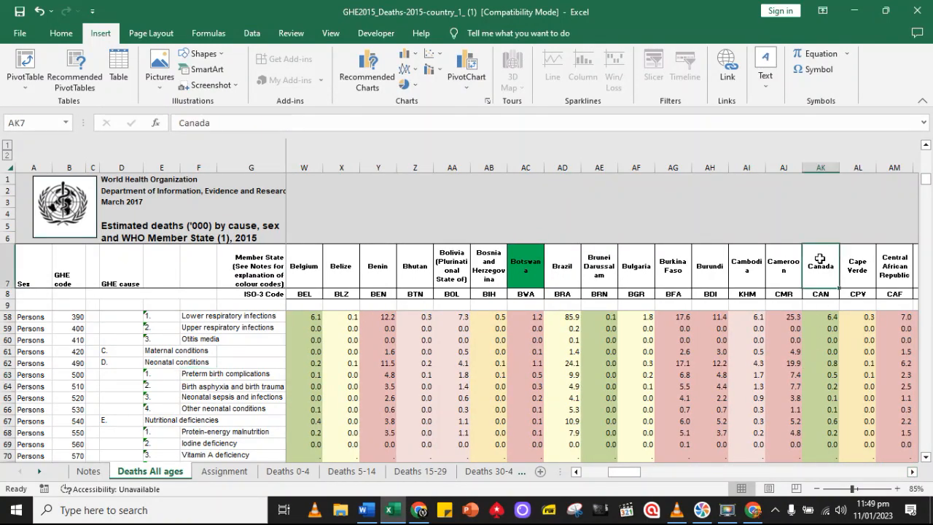
click(64, 34)
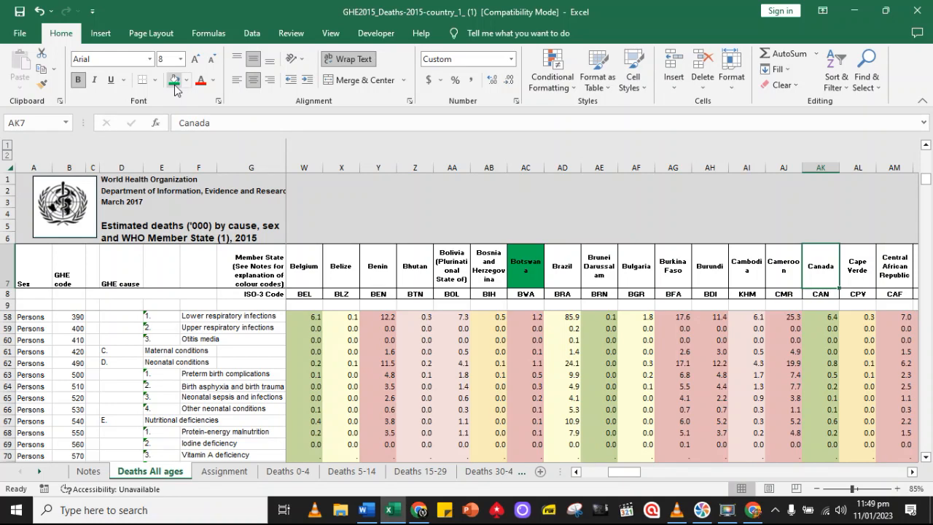
click(187, 80)
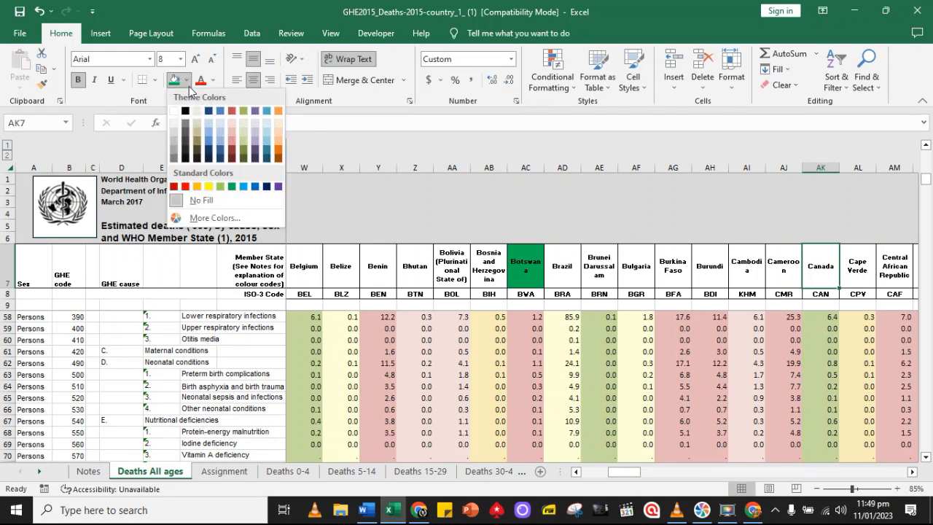
click(279, 146)
Apply the same orange fill to the Australia header cell O7
click(576, 471)
click(576, 471)
click(576, 471)
click(576, 471)
click(575, 472)
click(575, 471)
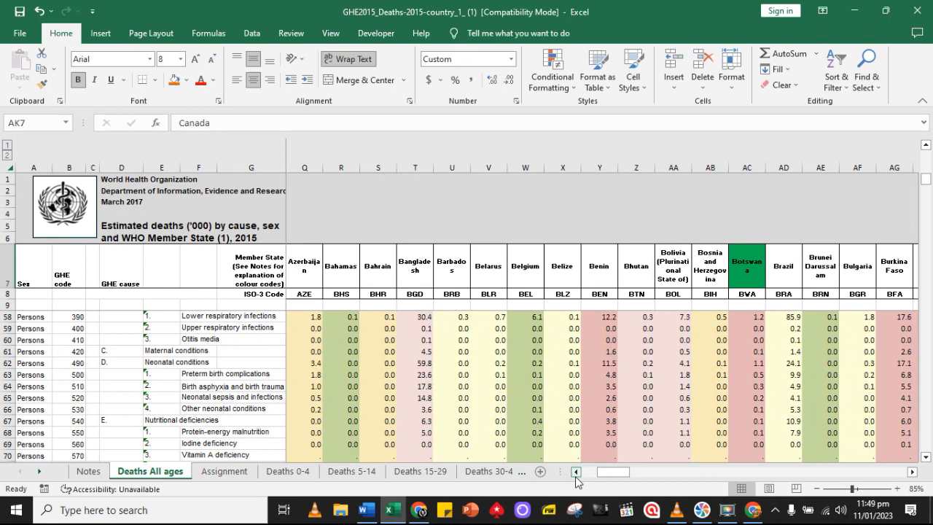
click(575, 471)
click(576, 471)
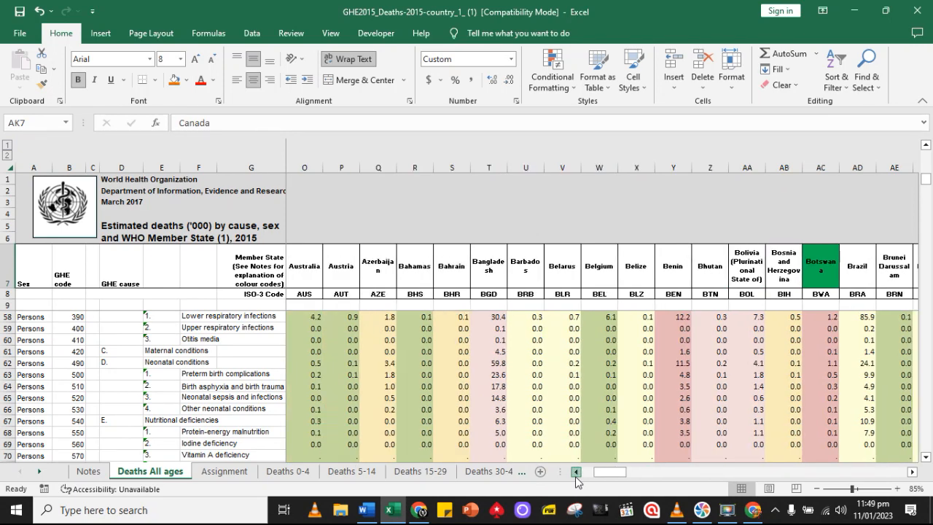
click(305, 266)
click(174, 80)
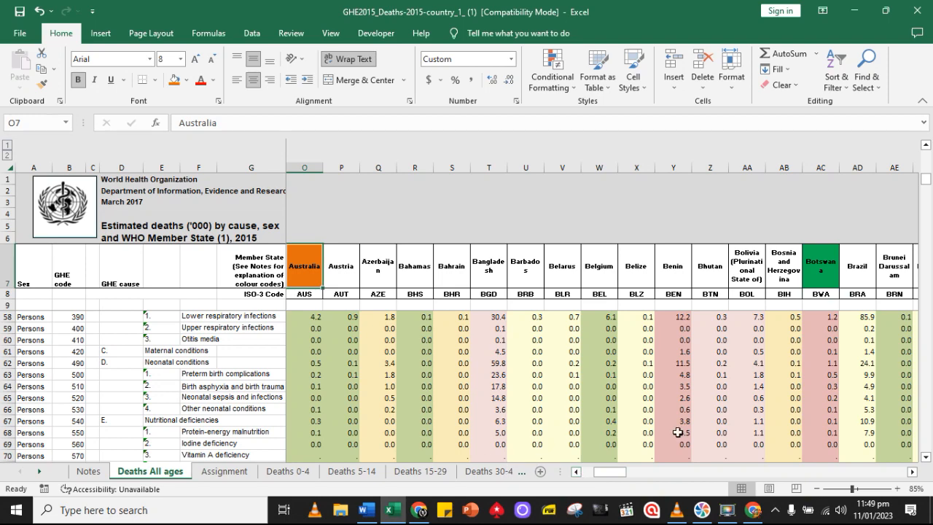
Apply the same orange fill to the China header cell AP7
click(912, 471)
click(912, 472)
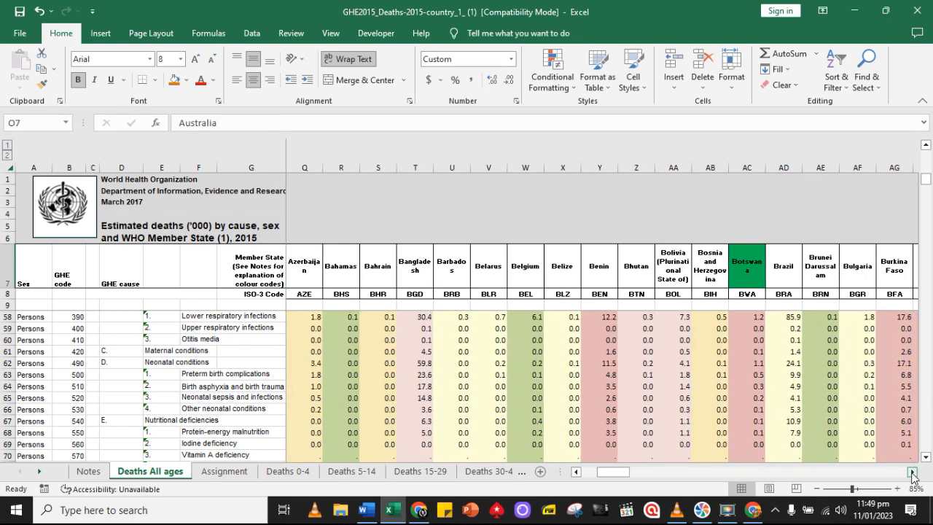
click(911, 471)
click(911, 471)
click(912, 471)
click(911, 472)
click(911, 471)
click(912, 472)
click(911, 472)
click(911, 471)
click(911, 471)
click(912, 471)
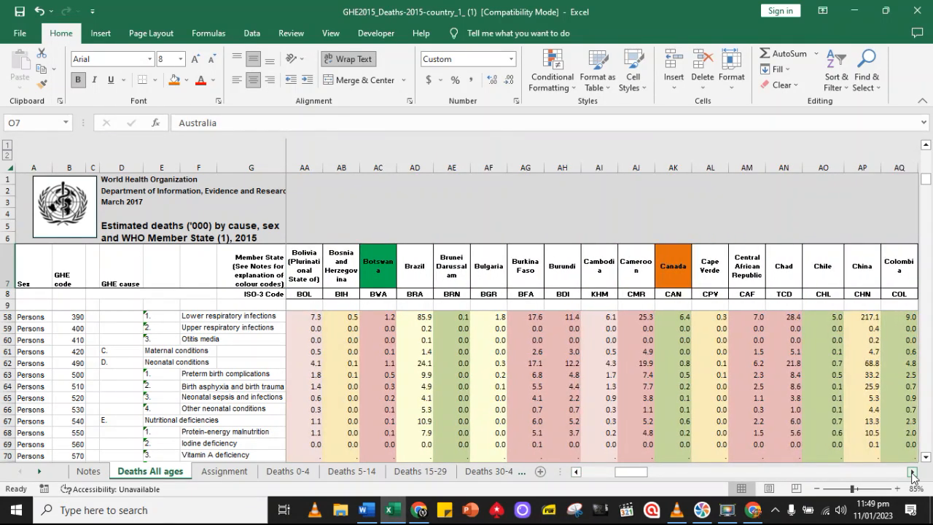
click(911, 471)
click(911, 472)
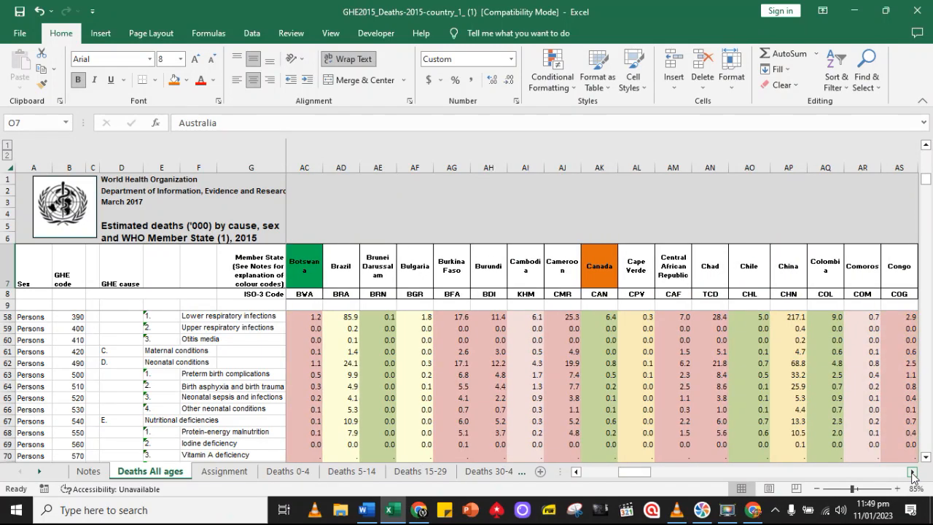
click(911, 471)
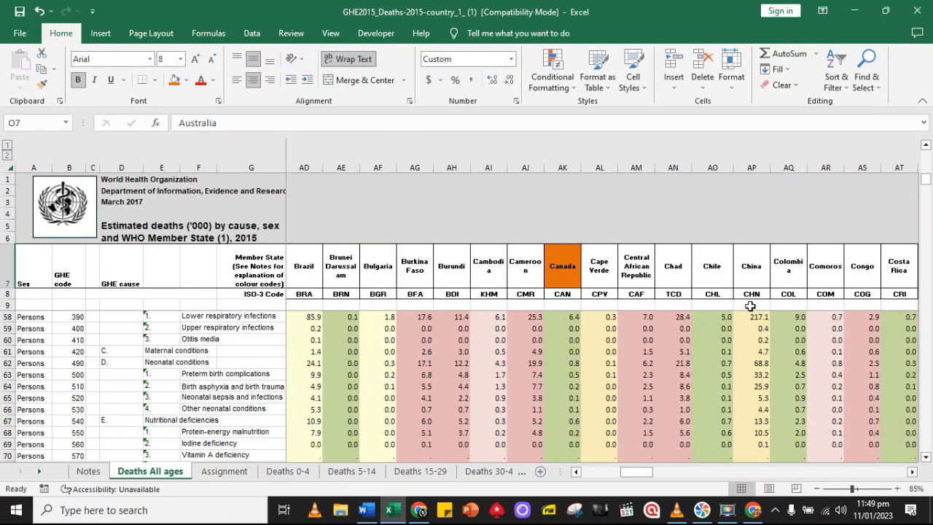
click(757, 258)
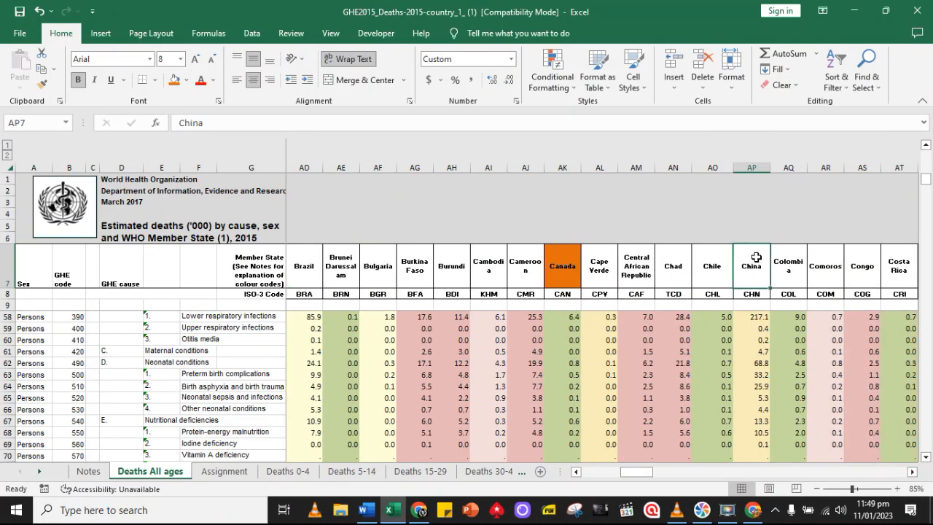
click(173, 86)
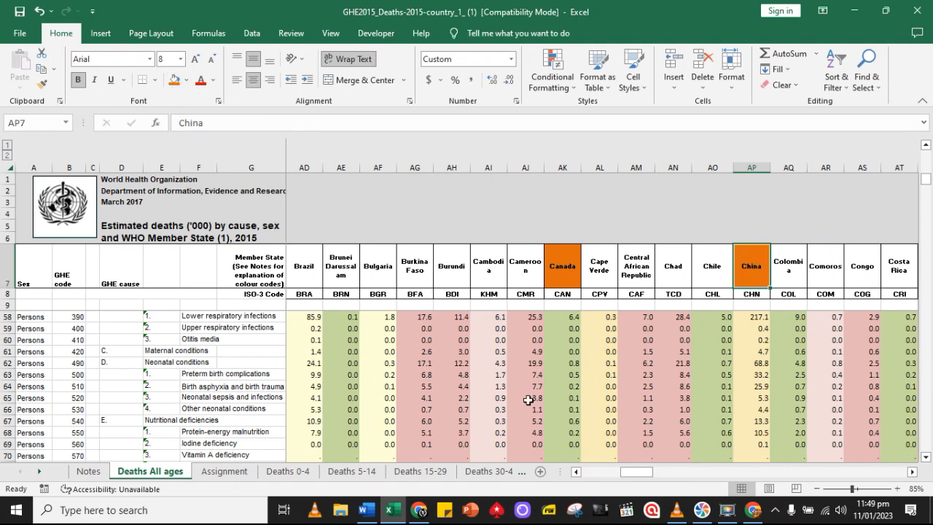
On the Assignment sheet, enter Canada in A8 and China in A9 below Australia in the Tuberculosis table
drag(635, 476, 588, 476)
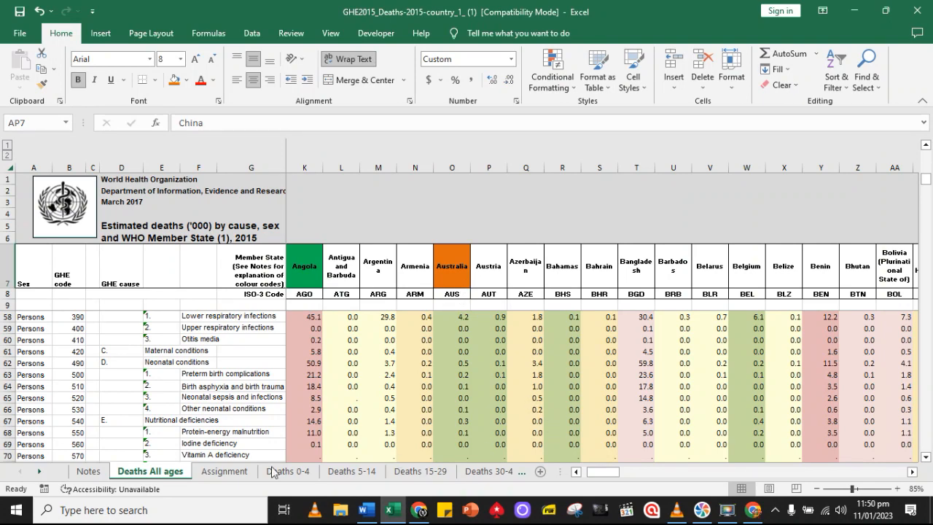
click(222, 473)
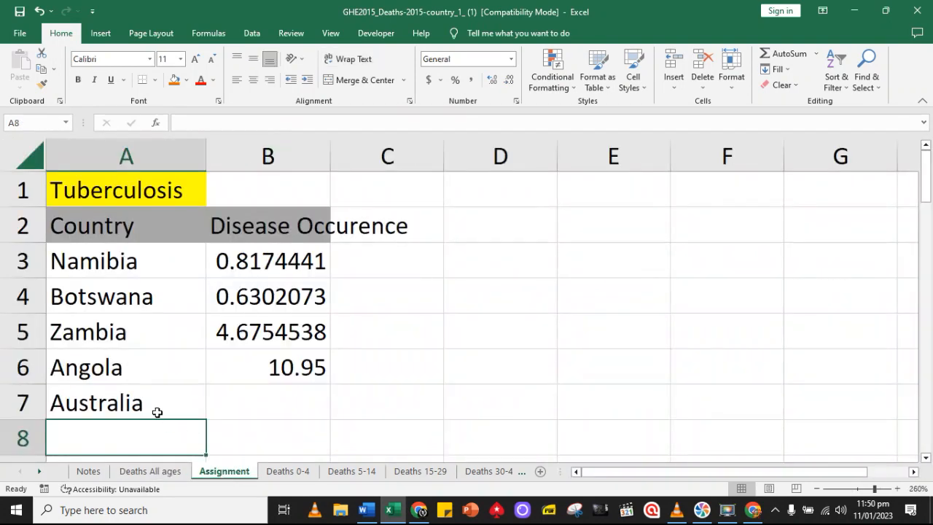
text(C)
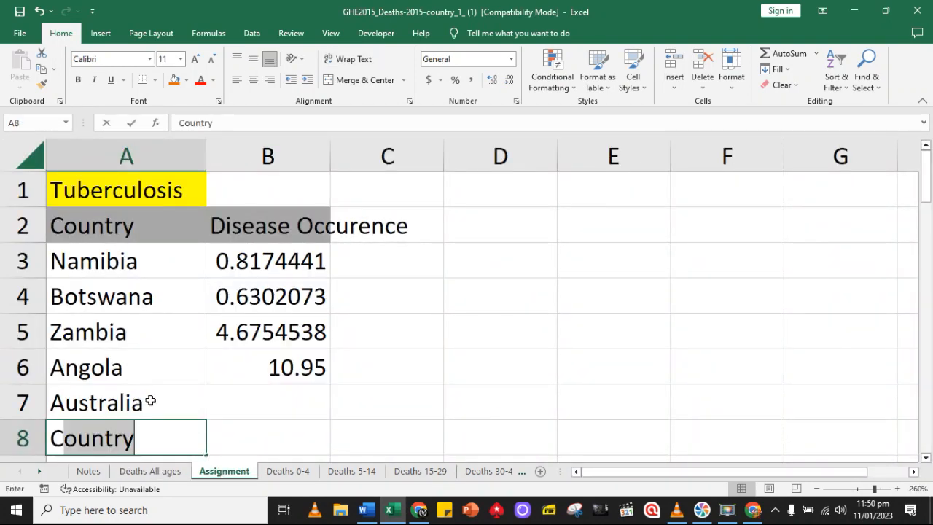
text(anada)
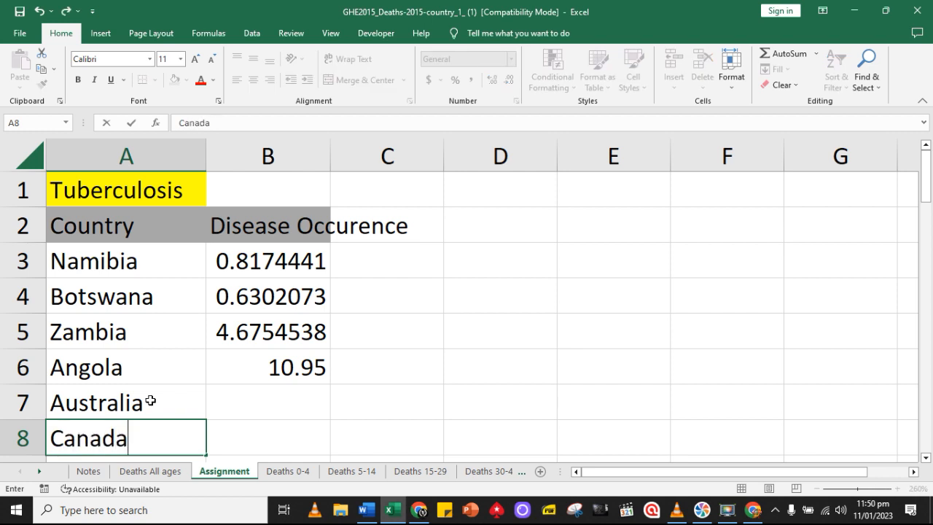
key(Return)
text(China)
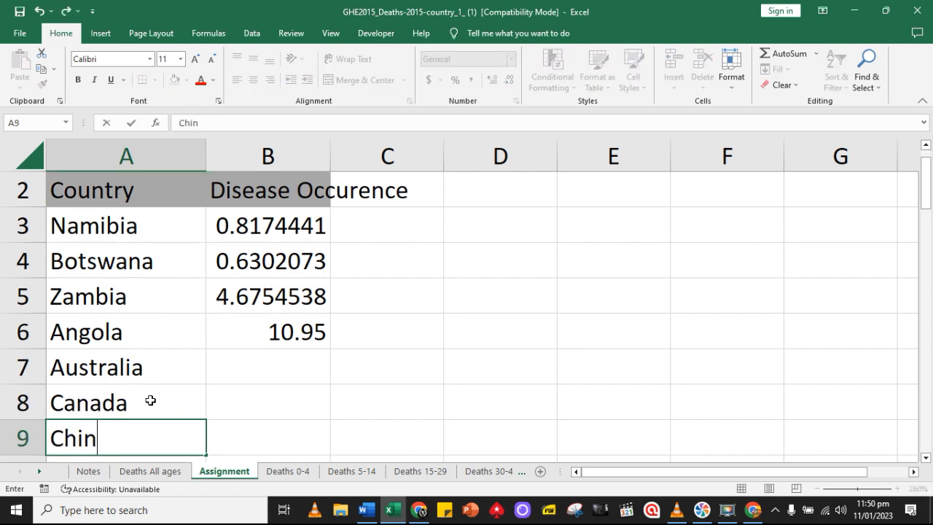
click(391, 399)
Copy the country names in A7:A9 and select the blank ranges A17:A19, A27:A29, A37:A39 and A47:A49 together
drag(156, 364, 155, 420)
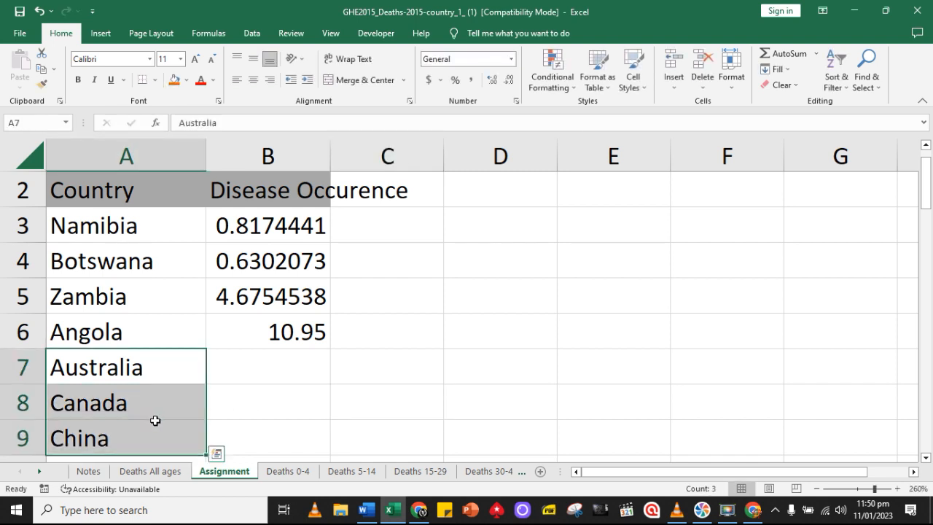
key(ctrl+c)
scroll(397, 428, down, 4)
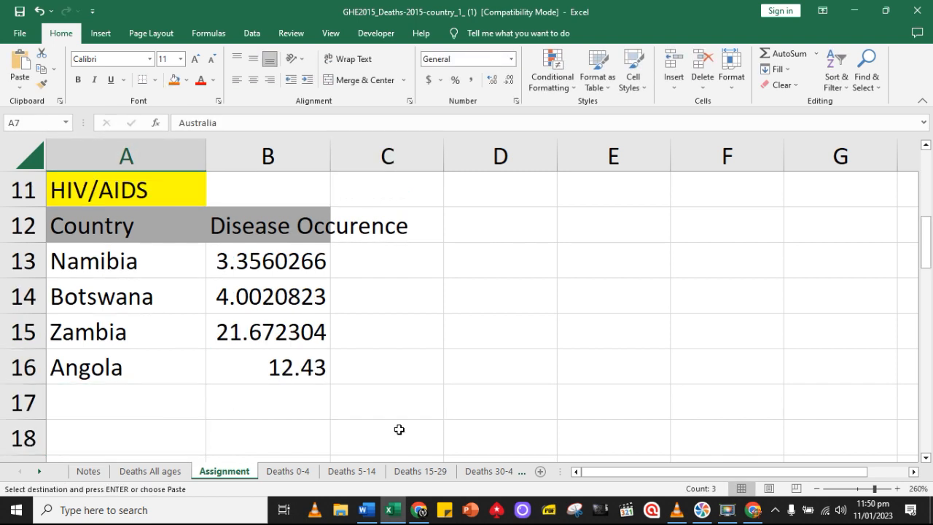
drag(134, 291, 135, 354)
scroll(369, 387, down, 2)
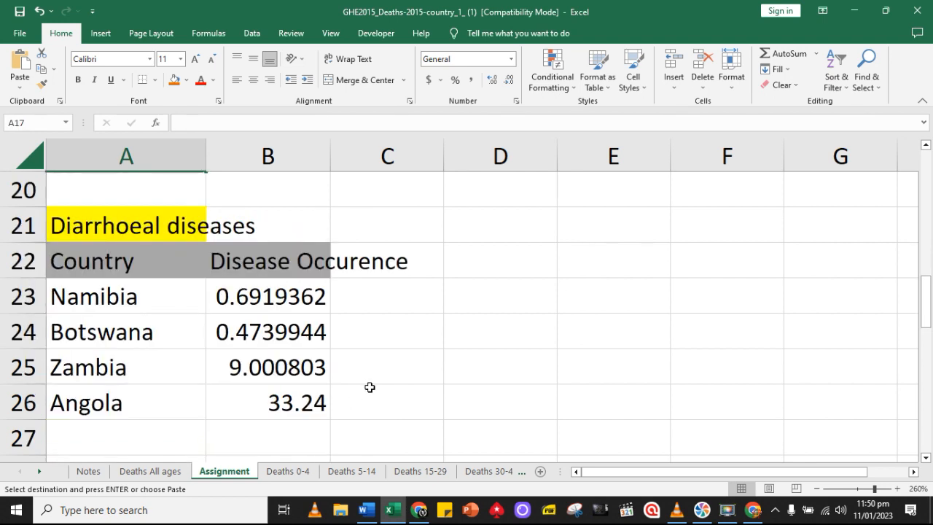
scroll(369, 387, down, 1)
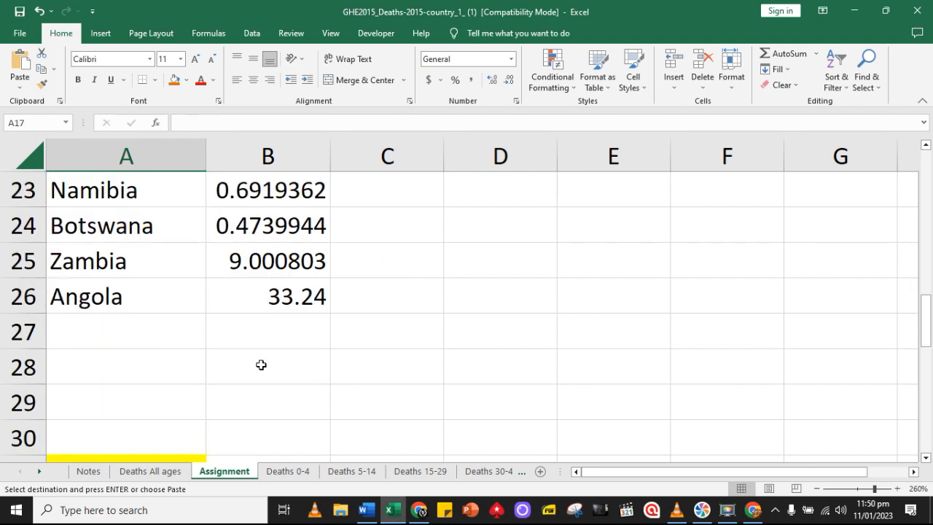
drag(129, 331, 129, 391)
scroll(363, 413, down, 4)
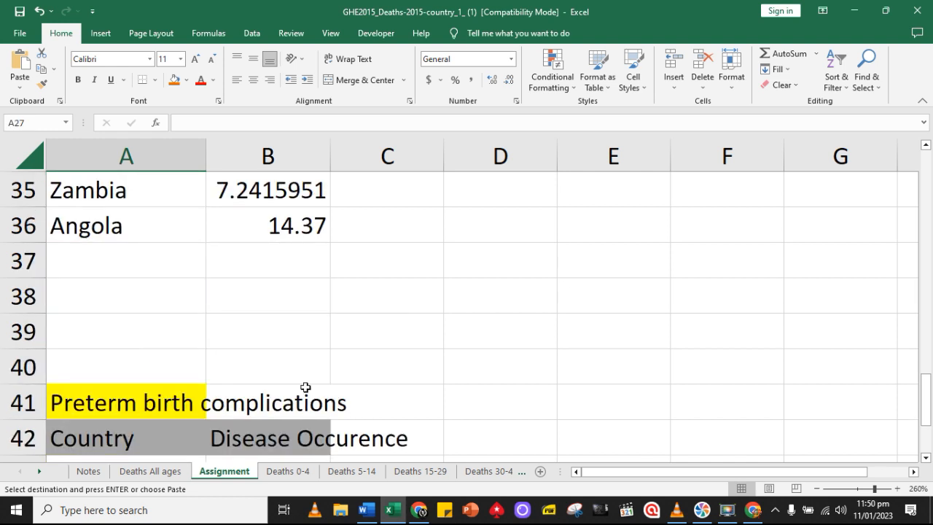
drag(132, 268, 127, 325)
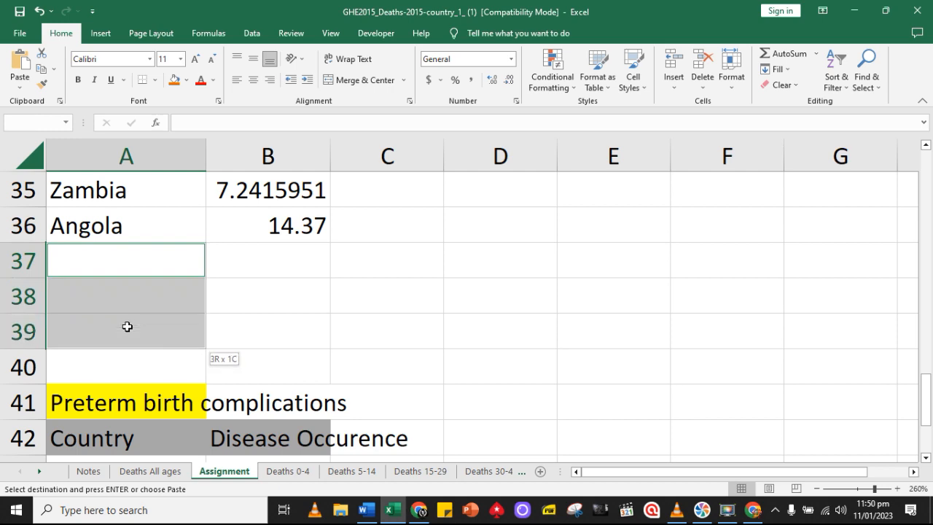
scroll(420, 375, down, 4)
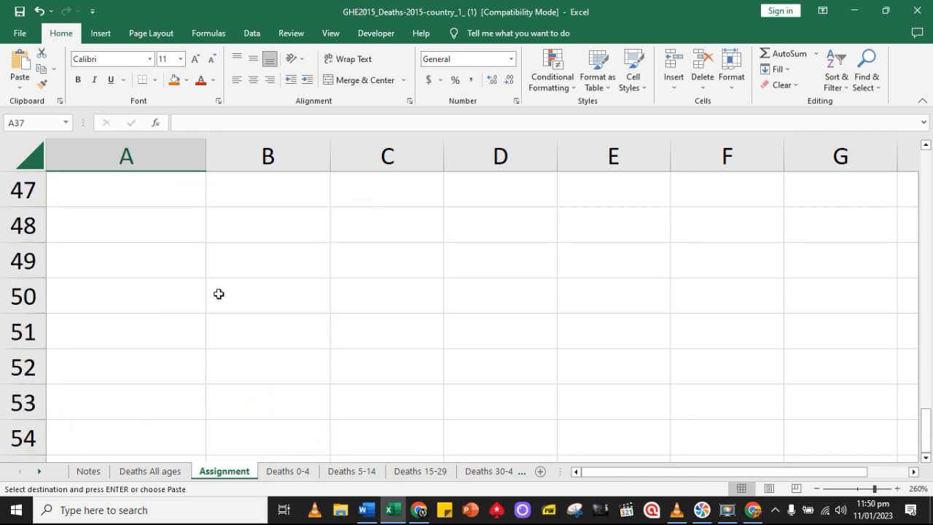
scroll(218, 294, up, 1)
drag(138, 291, 135, 358)
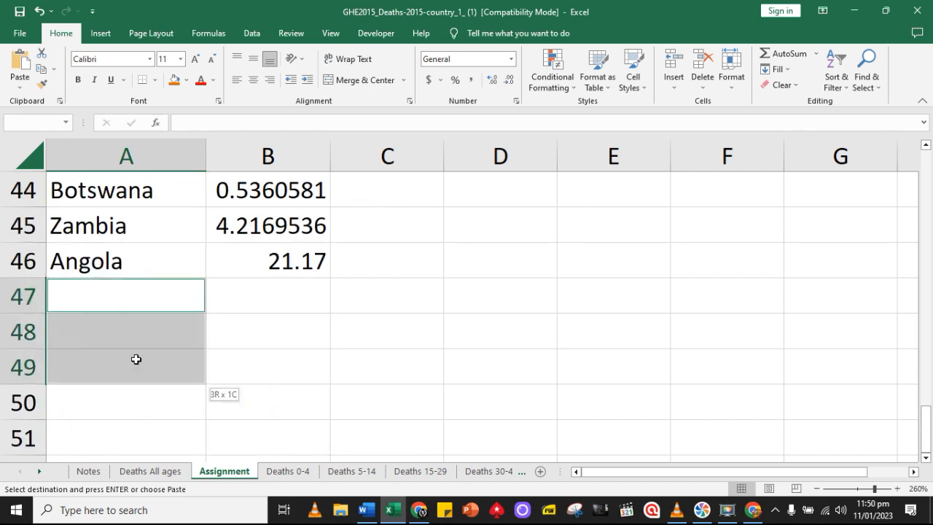
Check the selected blank cells below Angola in each disease table, back up to the copied Tuberculosis countries
scroll(147, 349, up, 1)
scroll(148, 346, up, 3)
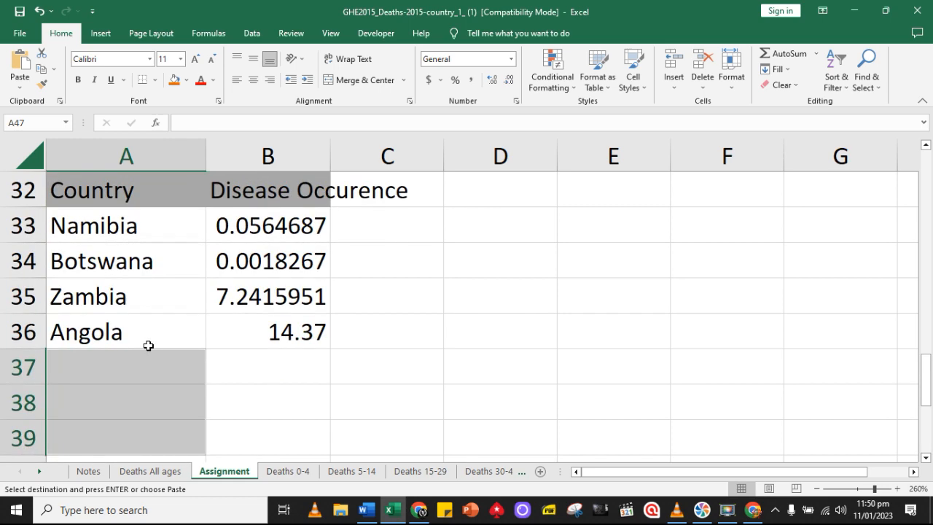
scroll(148, 344, up, 1)
scroll(151, 338, up, 1)
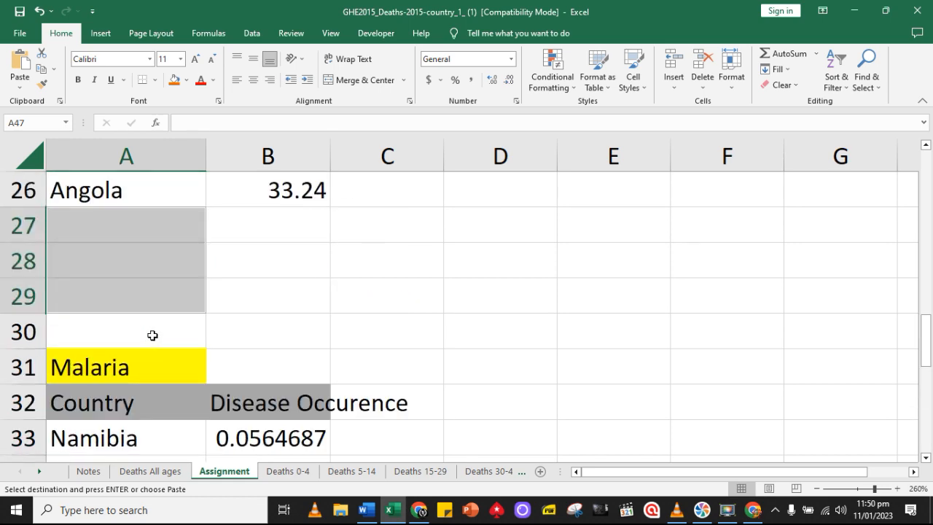
scroll(161, 309, up, 1)
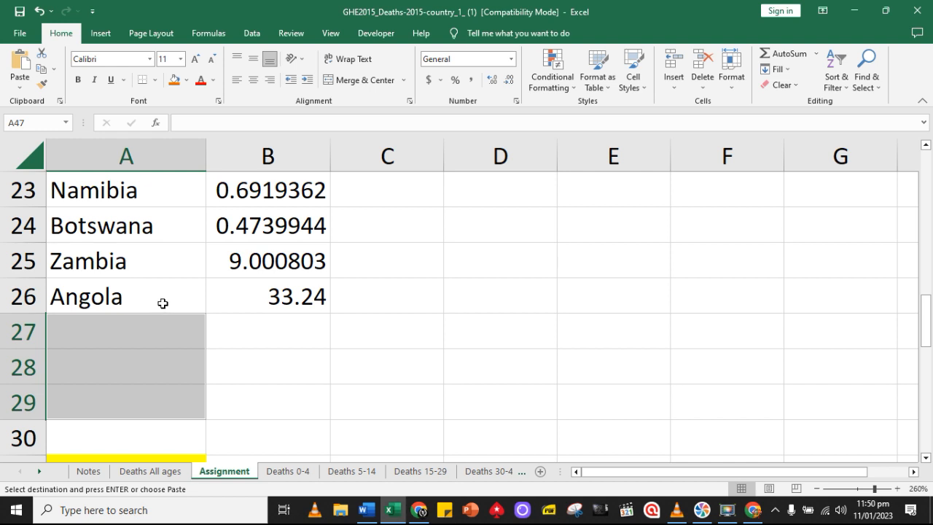
scroll(163, 302, up, 1)
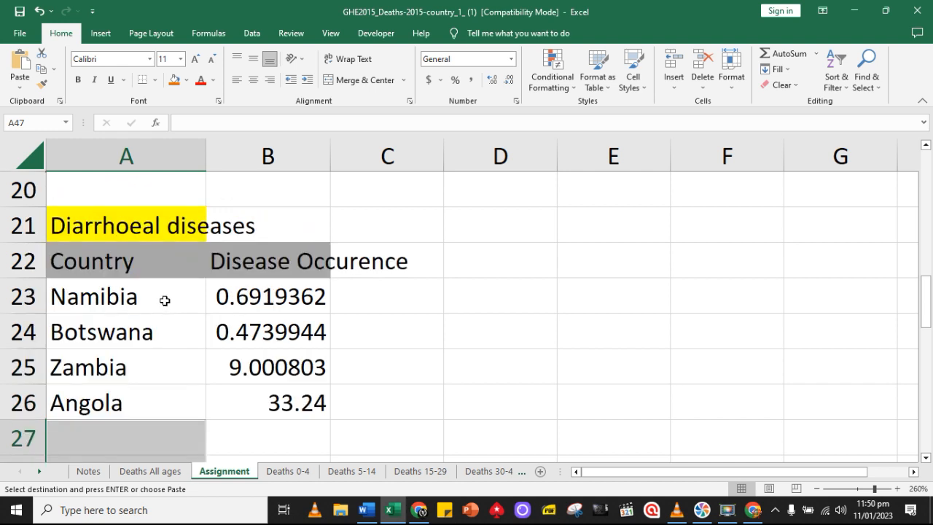
scroll(148, 267, up, 2)
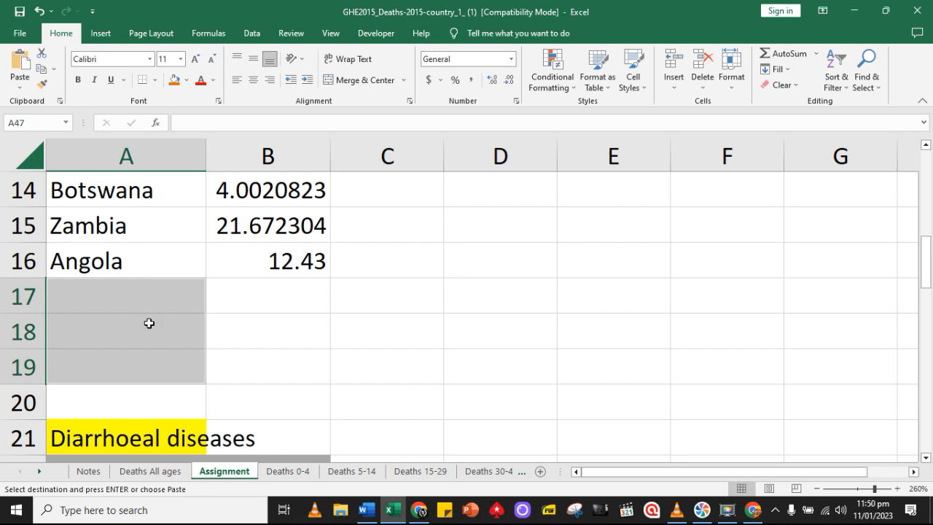
scroll(150, 322, up, 3)
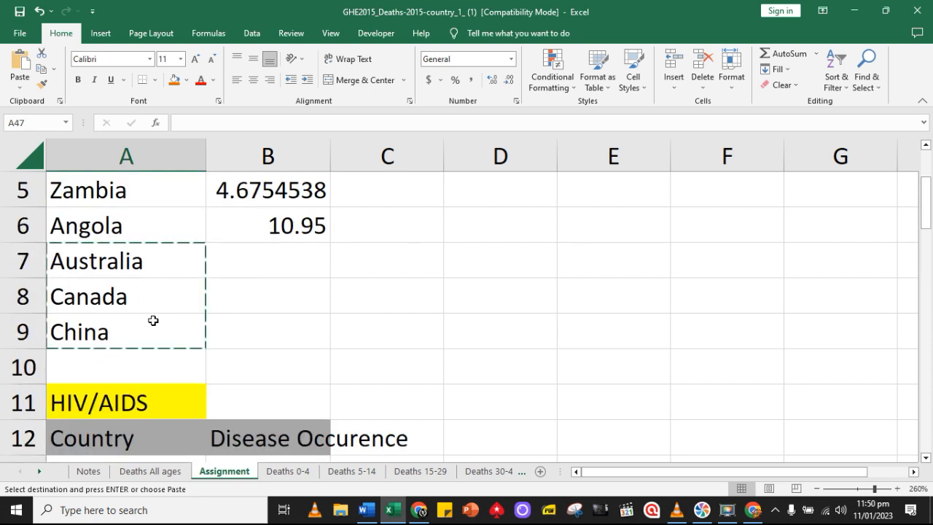
Paste the copied Australia, Canada and China names into the selected ranges below Angola in the other four disease tables
scroll(153, 320, up, 1)
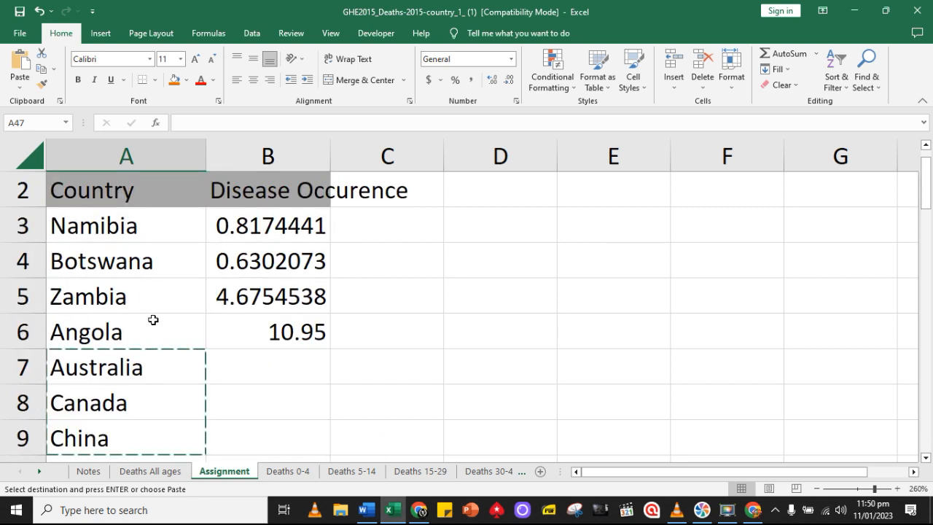
click(20, 66)
scroll(238, 342, down, 2)
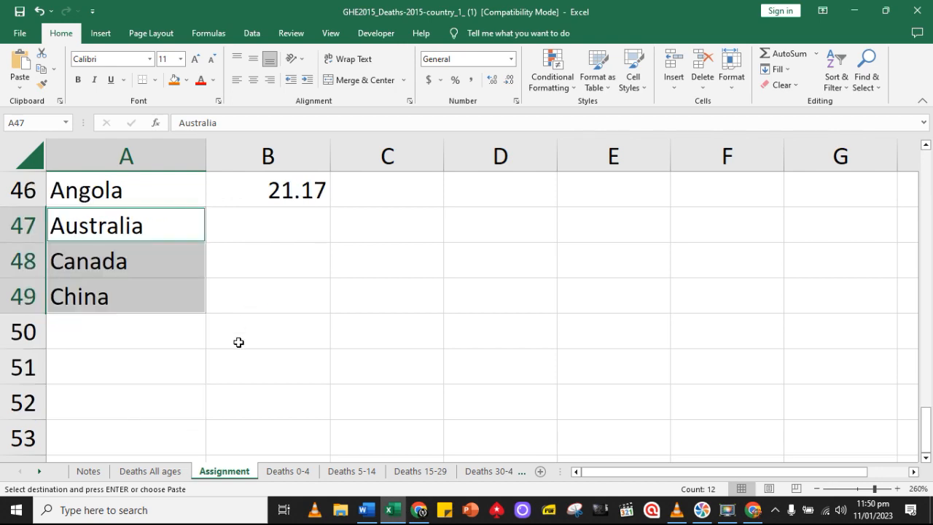
scroll(238, 341, up, 2)
scroll(188, 347, up, 2)
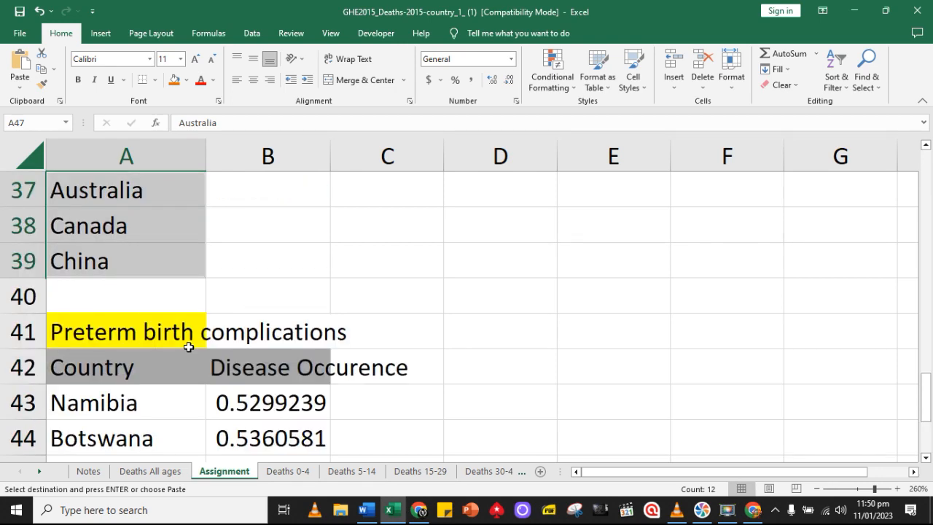
scroll(163, 316, up, 1)
scroll(164, 311, up, 4)
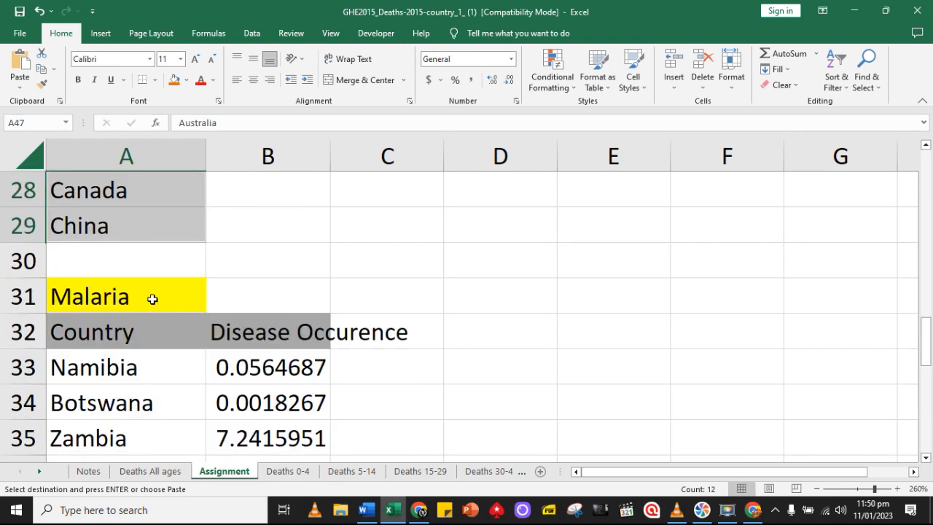
scroll(155, 353, up, 5)
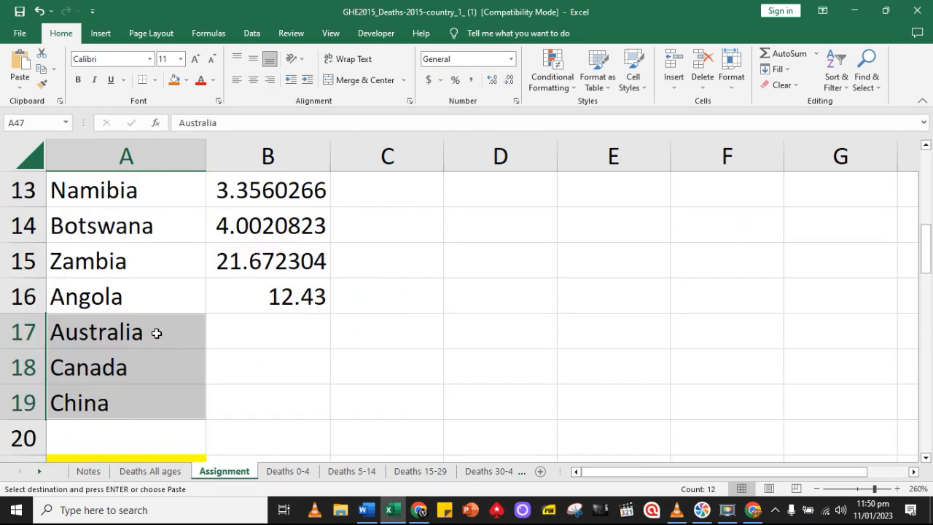
scroll(159, 332, up, 2)
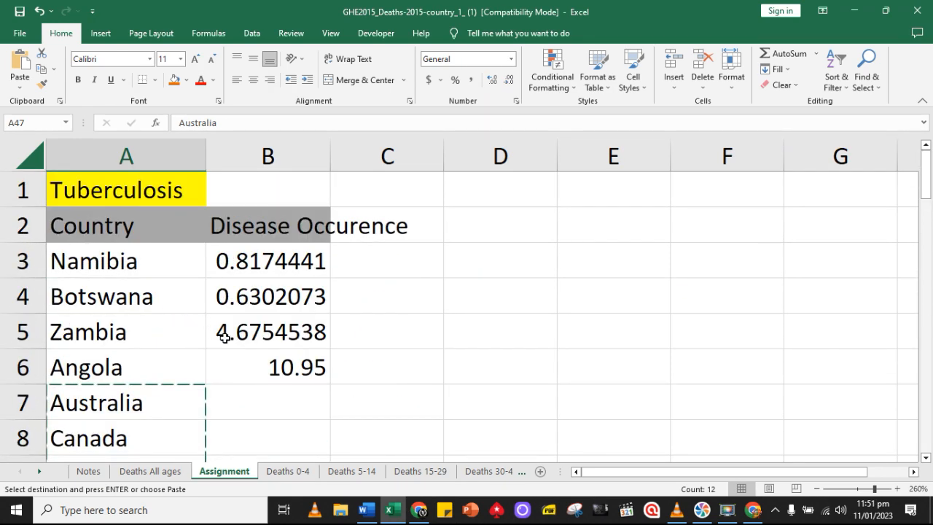
Link Australia's Tuberculosis cell B7 to its figure on the Deaths All ages sheet with ='Deaths All ages'!O14
scroll(234, 341, down, 1)
click(281, 303)
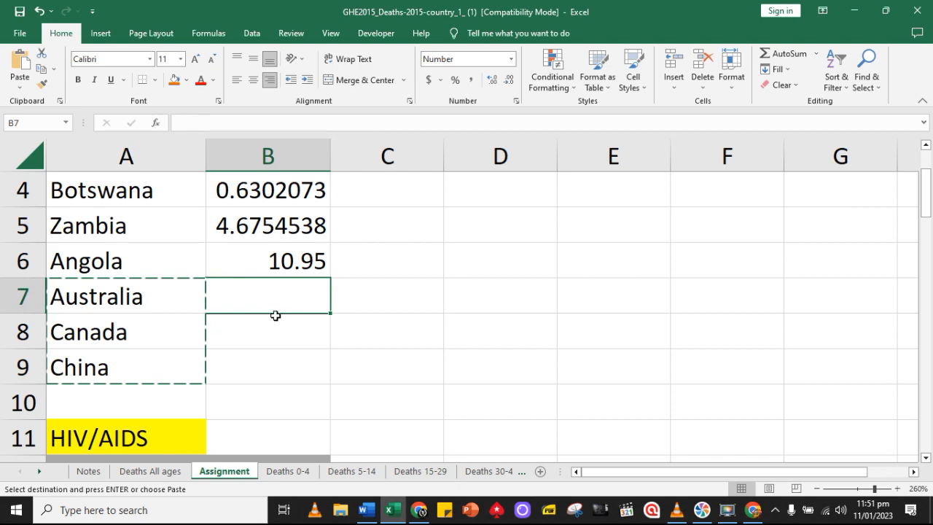
click(150, 470)
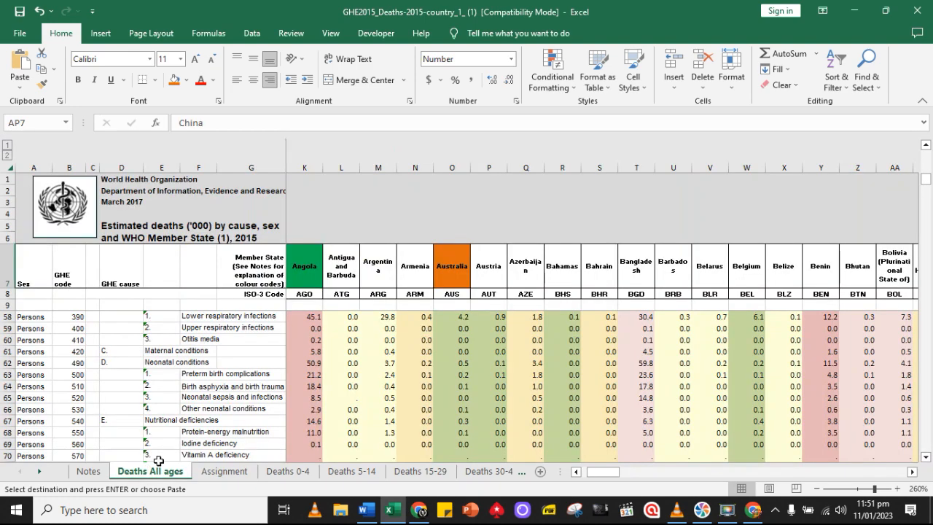
click(219, 470)
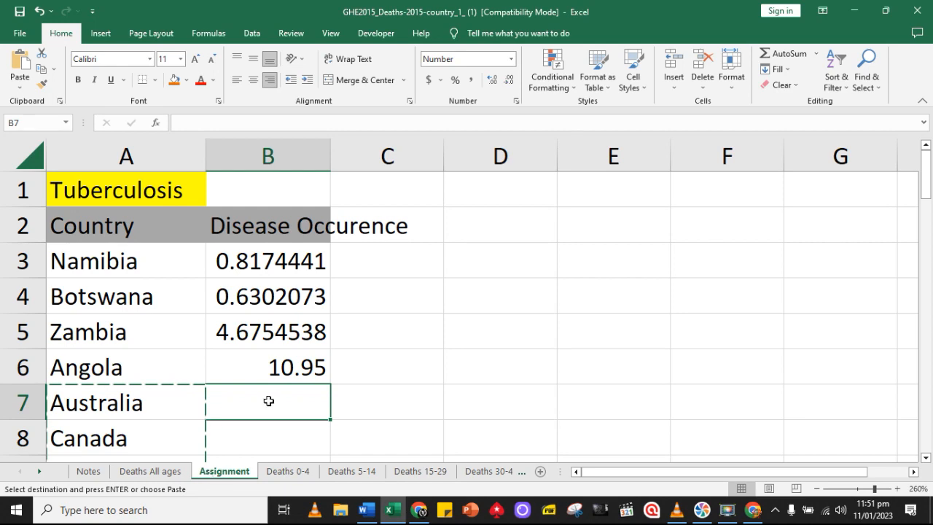
text(=)
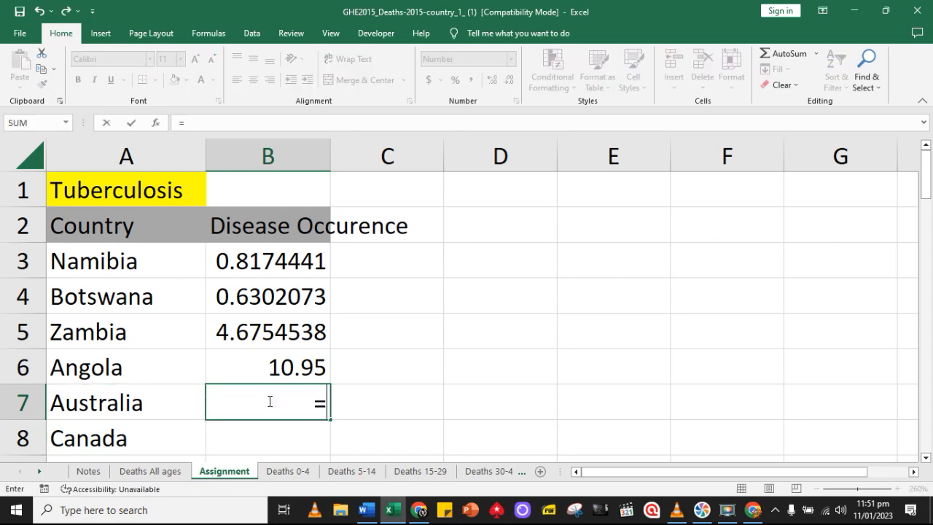
click(163, 470)
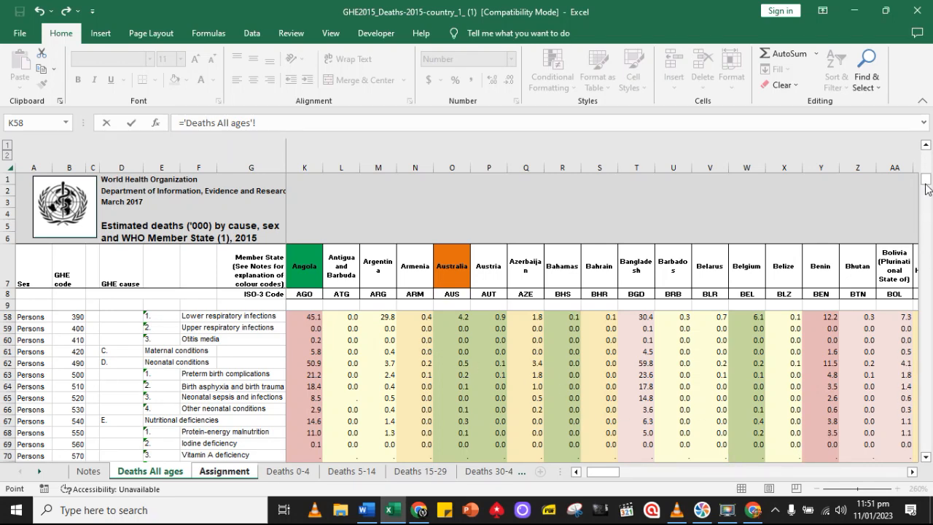
scroll(929, 357, up, 13)
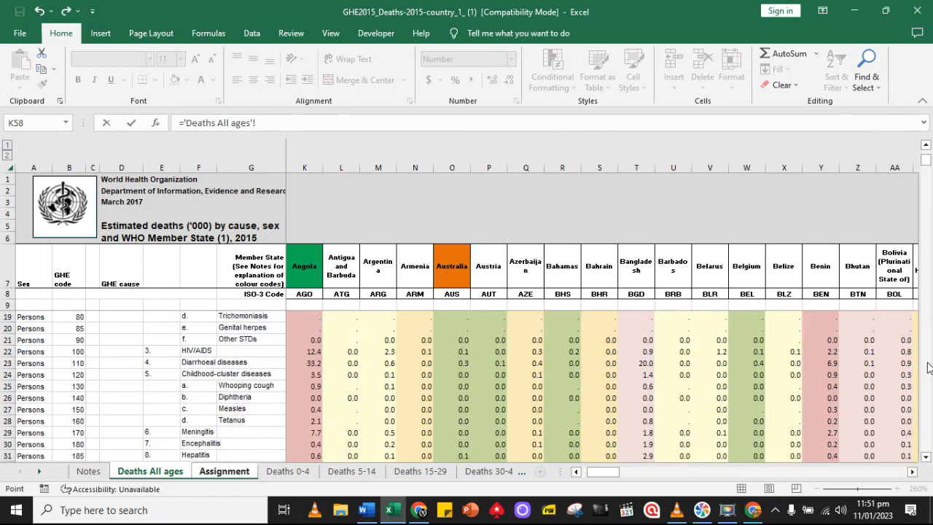
scroll(928, 366, up, 3)
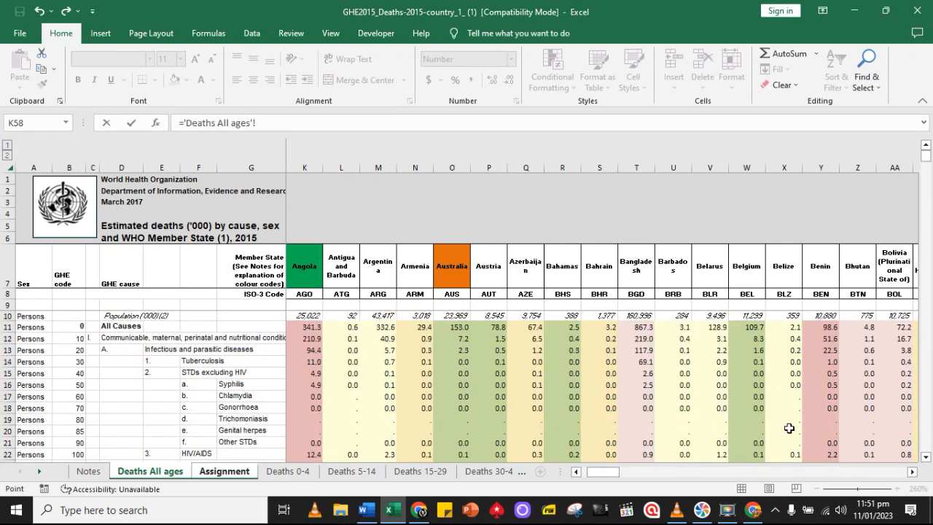
click(912, 473)
click(913, 473)
click(912, 473)
click(913, 473)
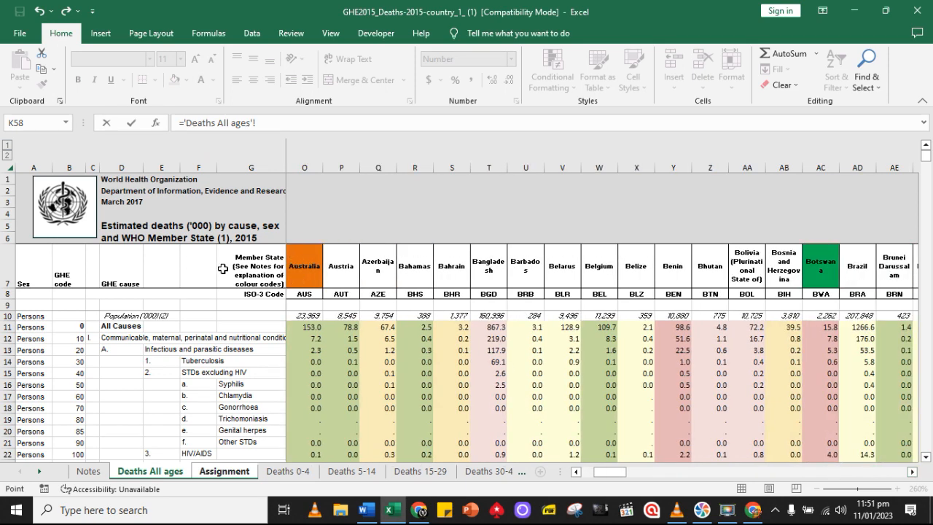
click(315, 361)
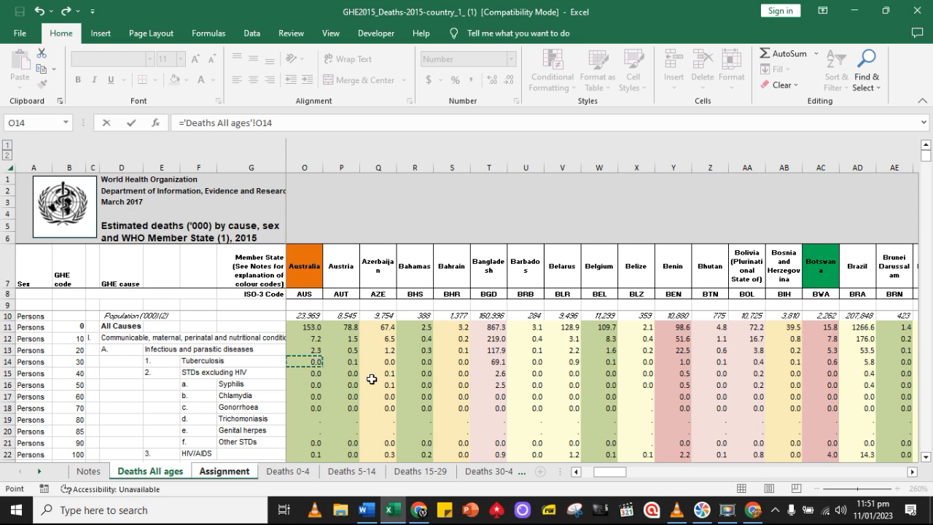
key(Return)
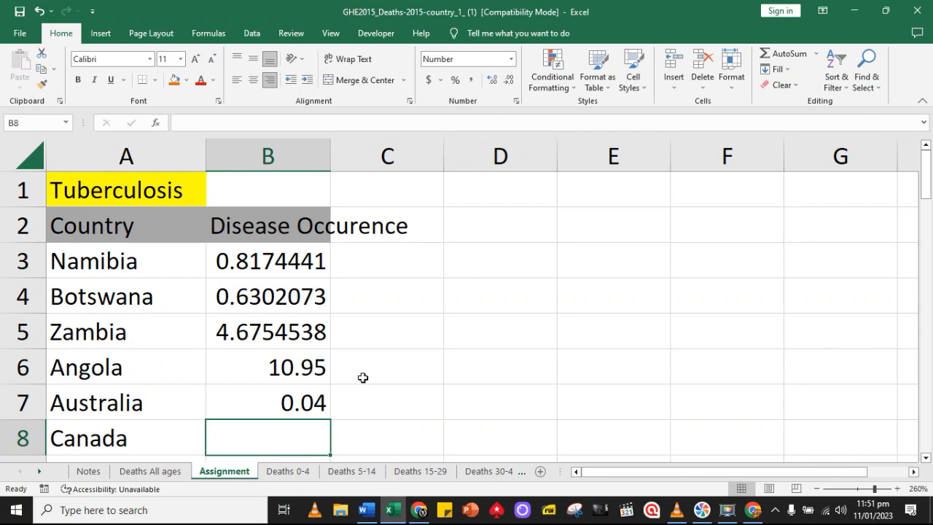
Link Canada's Tuberculosis cell B8 to its figure on the Deaths All ages sheet with ='Deaths All ages'!AK14
text(=)
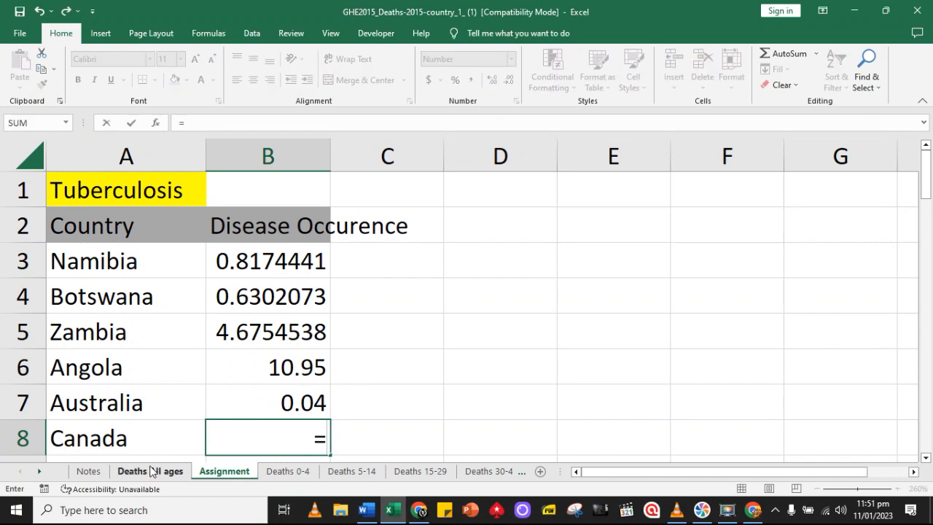
click(151, 471)
click(911, 471)
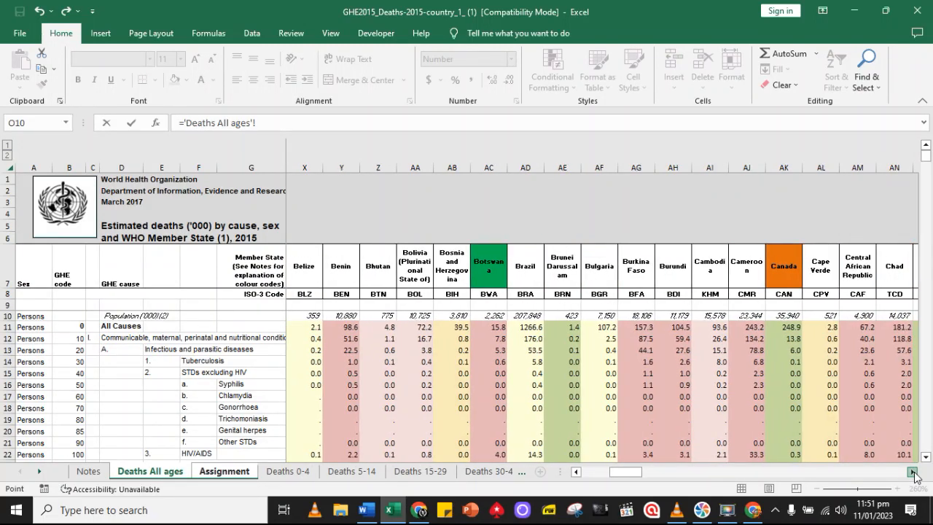
drag(911, 471, 911, 472)
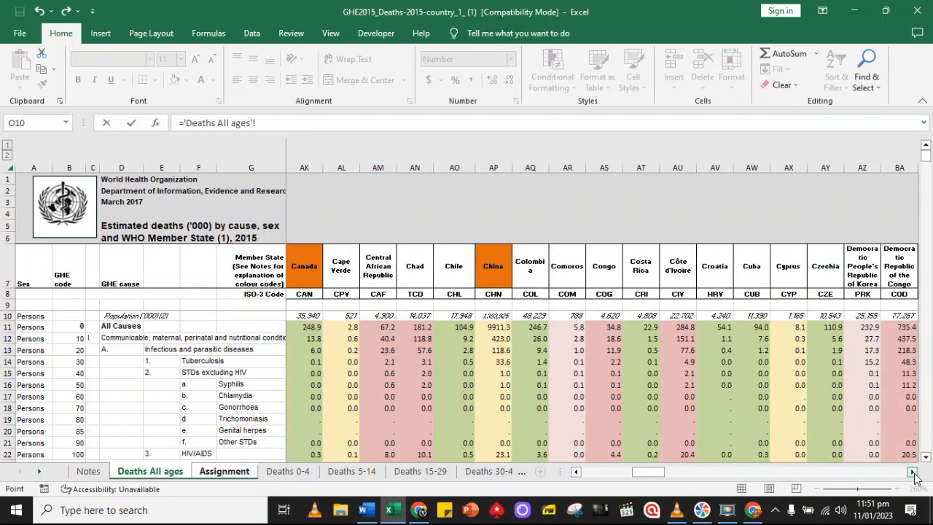
click(315, 362)
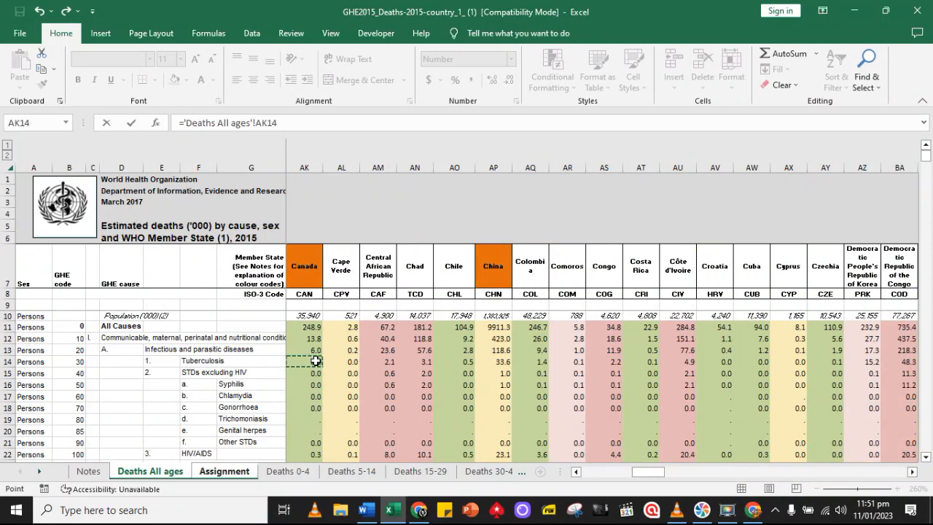
key(Return)
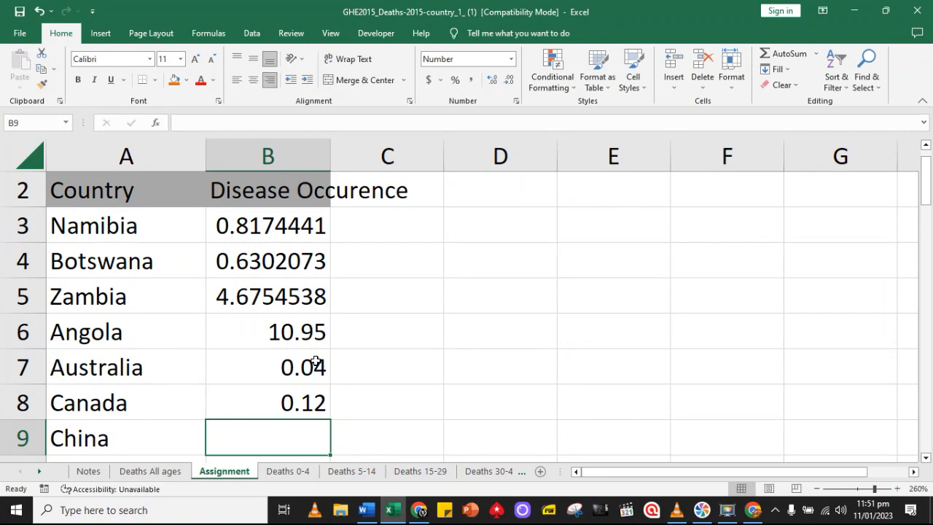
Link China's Tuberculosis cell B9 to its figure on the Deaths All ages sheet with ='Deaths All ages'!AP14
text(=)
click(162, 471)
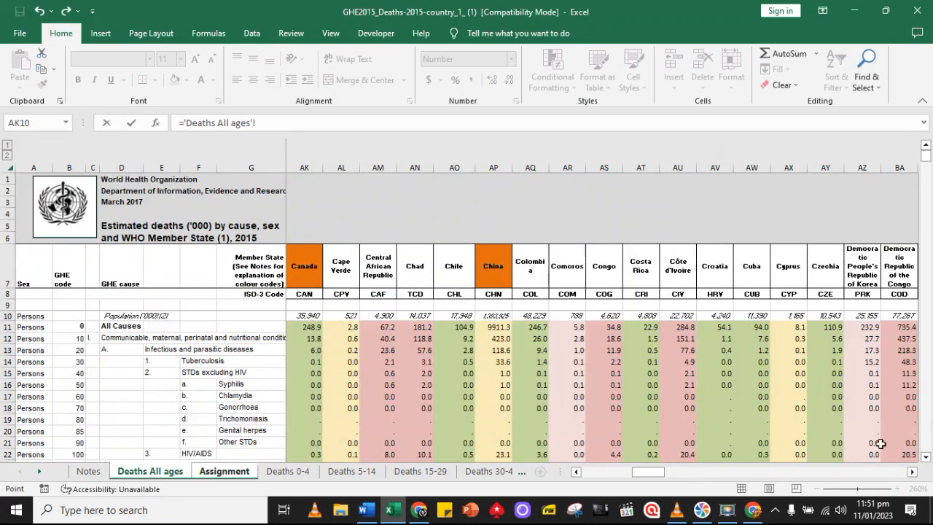
click(911, 472)
drag(912, 472, 911, 472)
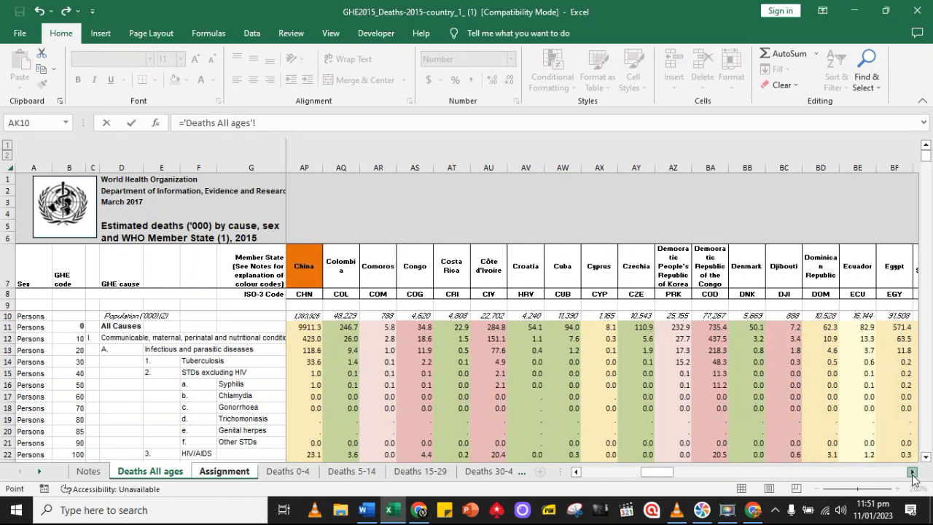
click(311, 362)
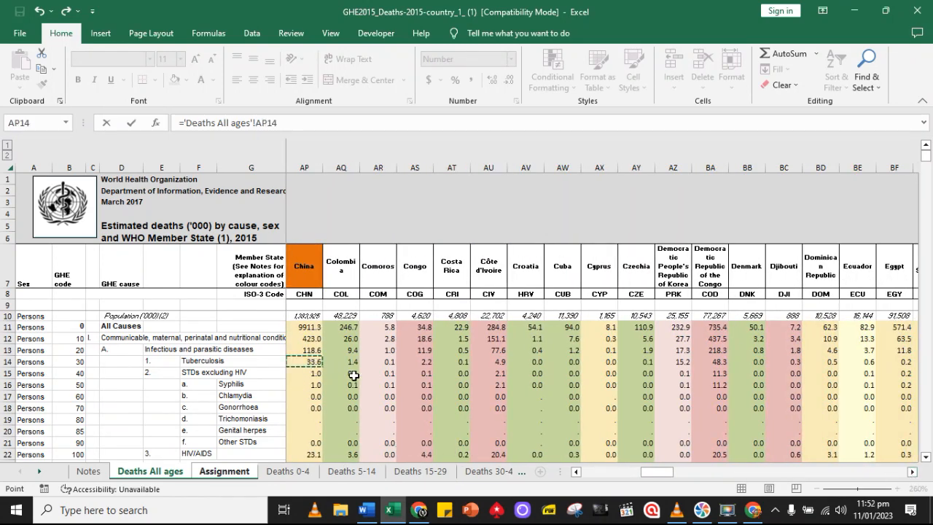
key(Return)
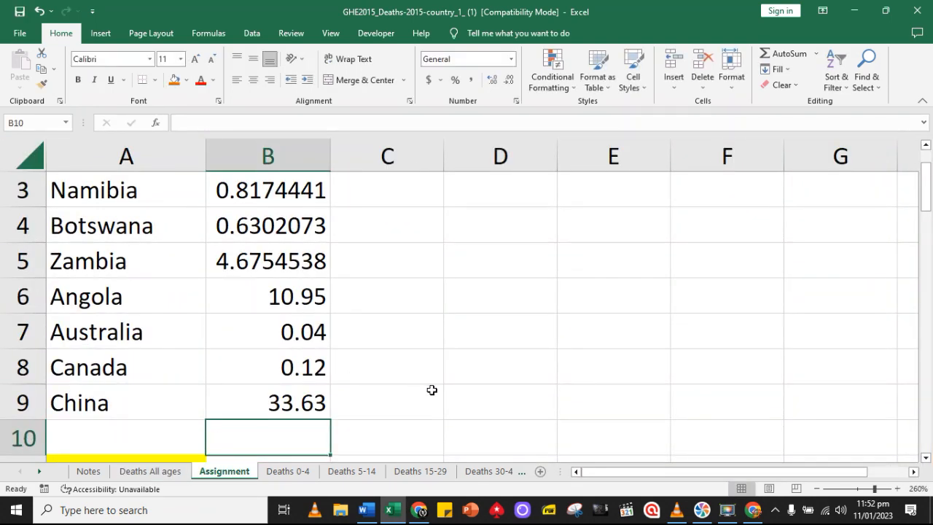
In the HIV/AIDS table, link China's cell B19 to its HIV/AIDS figure with ='Deaths All ages'!AP22
scroll(435, 390, up, 1)
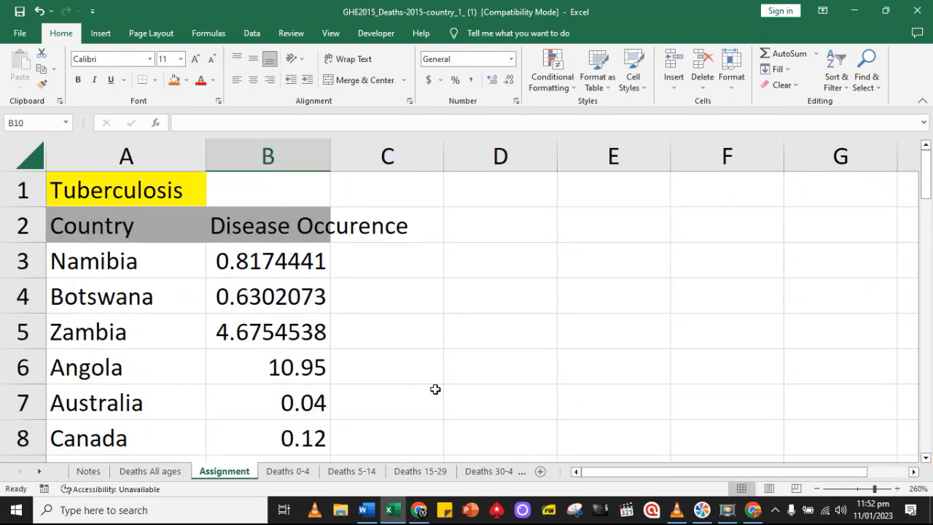
scroll(435, 389, down, 3)
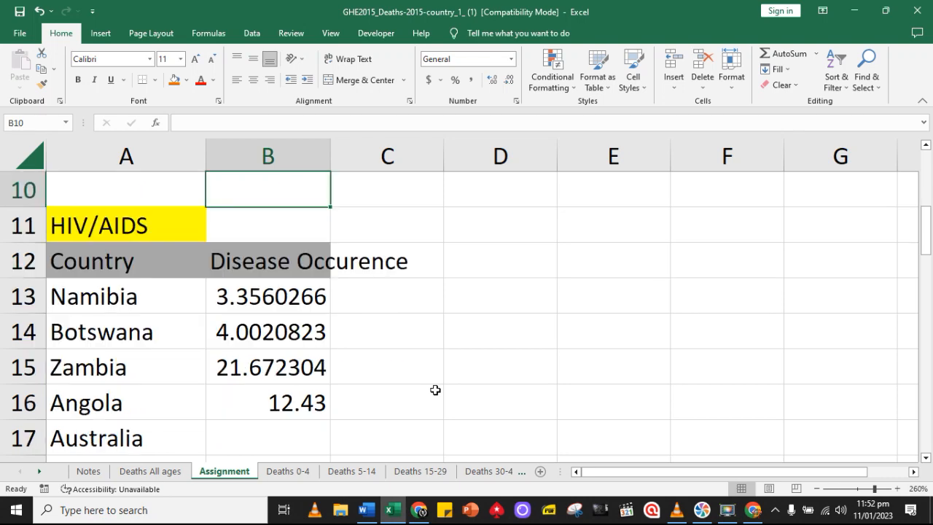
scroll(435, 390, down, 1)
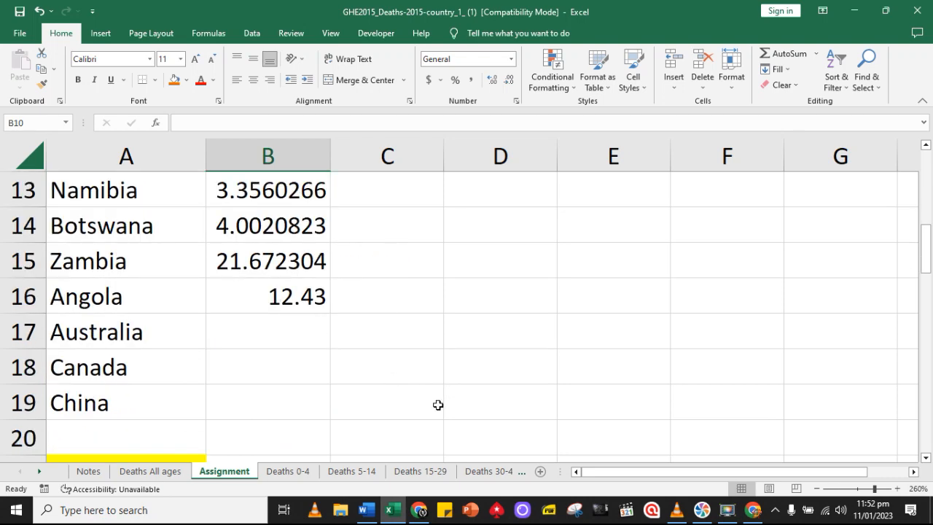
click(161, 470)
click(223, 472)
click(254, 402)
text(=)
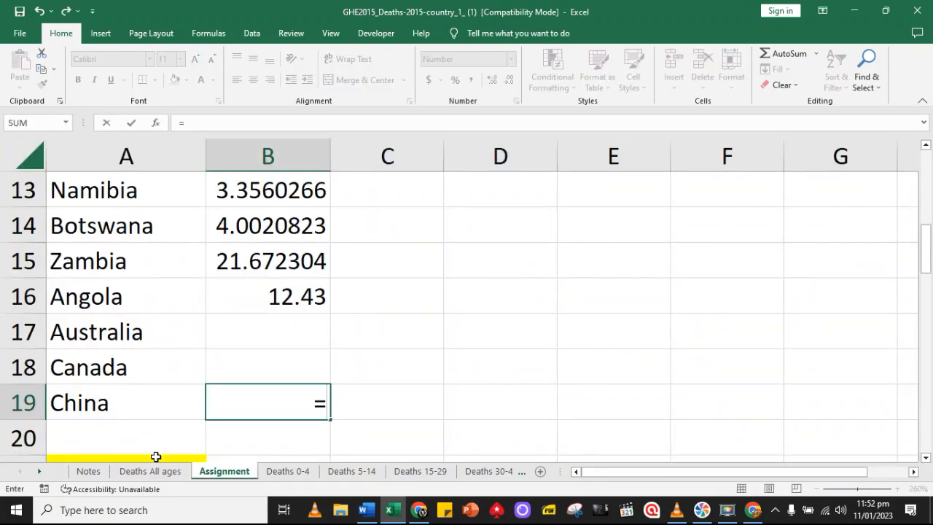
click(162, 470)
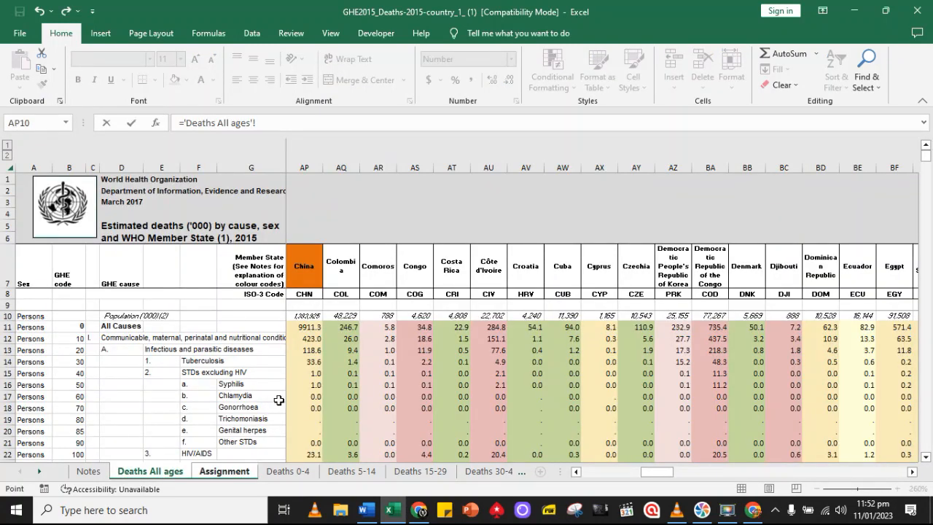
scroll(287, 409, down, 1)
click(310, 423)
key(Return)
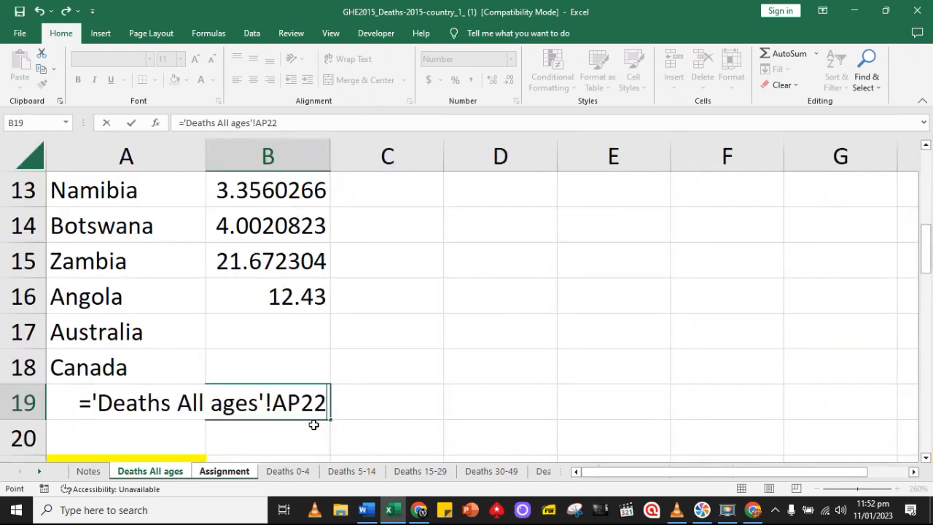
In the HIV/AIDS table, link Canada's cell B18 to its HIV/AIDS figure with ='Deaths All ages'!AK22
click(277, 373)
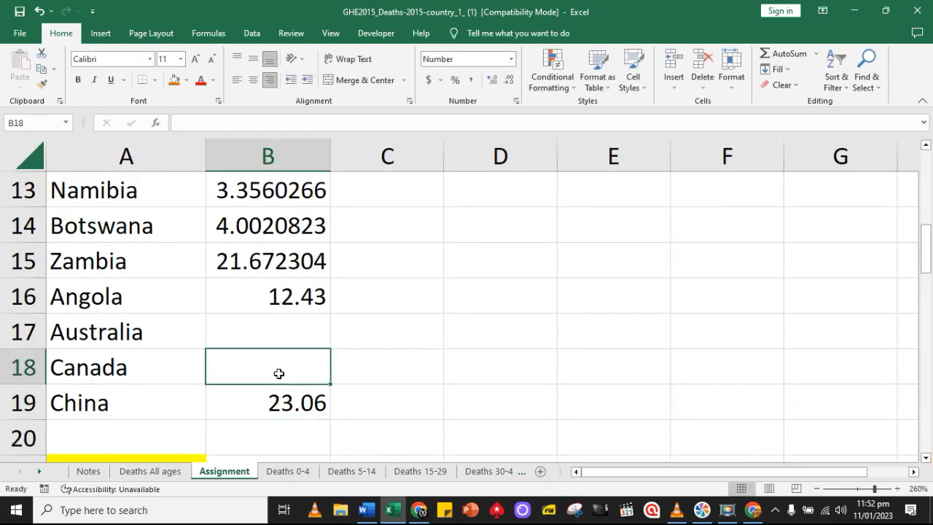
text(=)
click(151, 471)
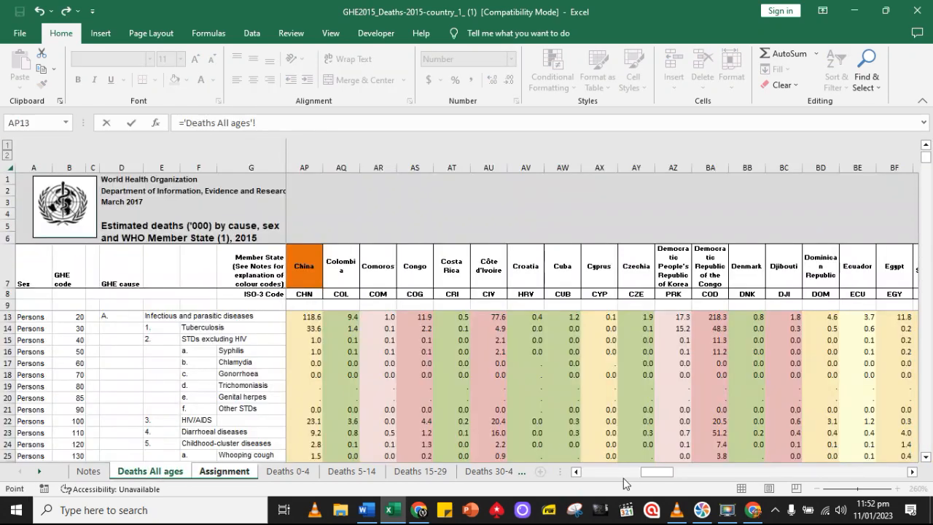
drag(660, 474, 652, 479)
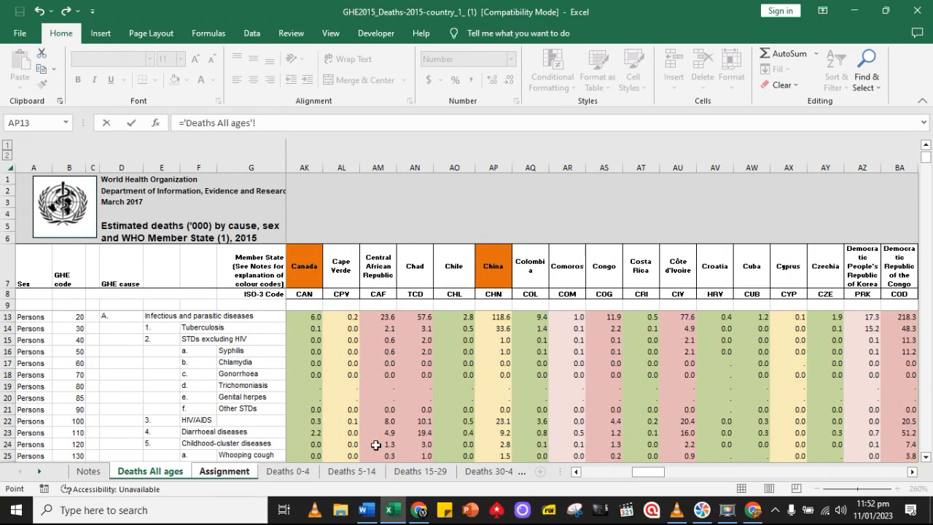
click(316, 423)
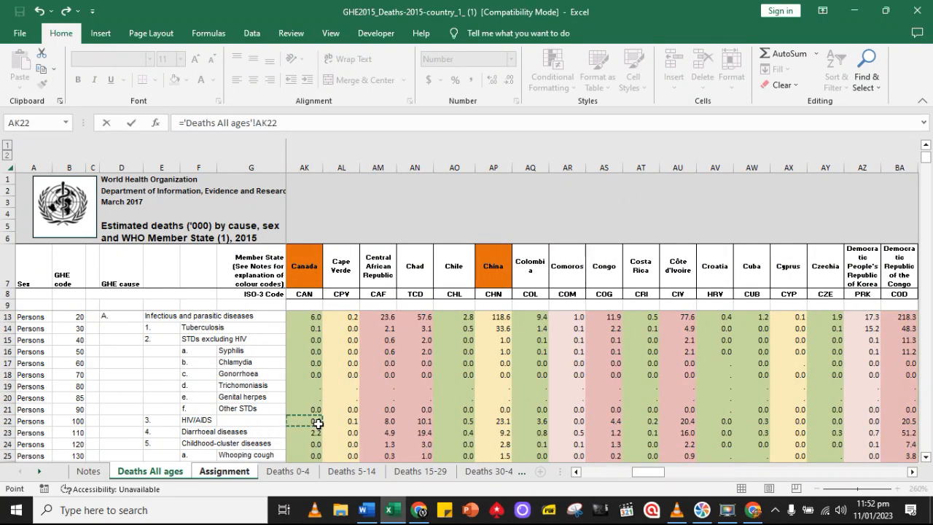
key(Return)
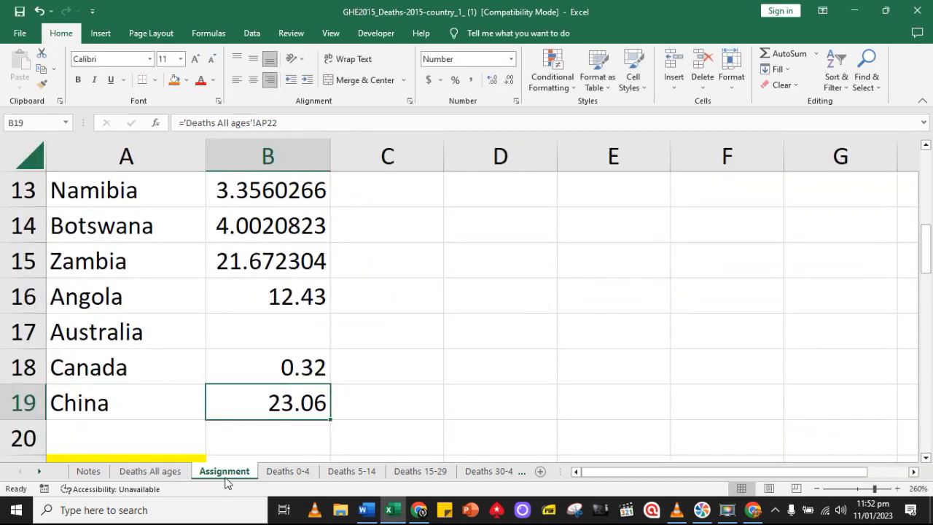
Link Australia's HIV/AIDS cell B17 to its HIV/AIDS figure with ='Deaths All ages'!O22
click(283, 343)
text(=)
click(160, 470)
mouse_move(612, 471)
mouse_down()
mouse_move(630, 472)
mouse_move(602, 472)
mouse_up()
click(910, 472)
click(911, 472)
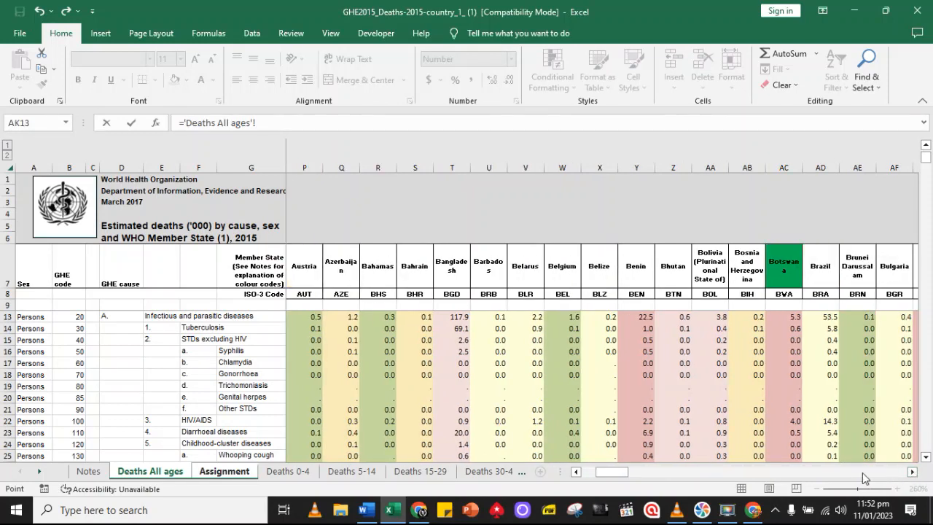
click(575, 475)
click(306, 423)
key(Return)
Link Australia's cell B27 to its Diarrhoeal diseases figure with ='Deaths All ages'!O23
scroll(451, 428, down, 1)
scroll(508, 429, down, 2)
click(321, 380)
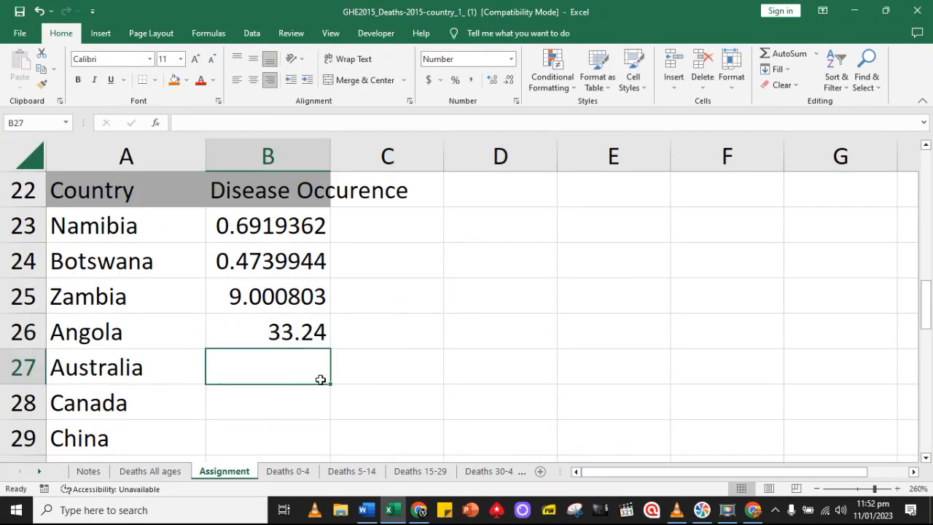
scroll(325, 381, up, 2)
scroll(325, 381, down, 2)
text(=)
click(153, 471)
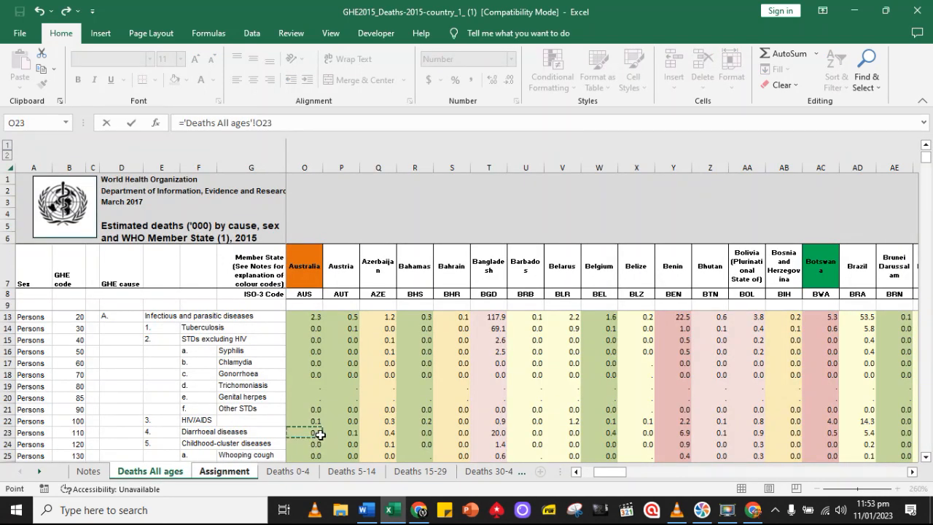
key(Return)
Link Canada's cell B28 to its Diarrhoeal diseases figure with ='Deaths All ages'!AK23
text(=)
click(153, 470)
drag(614, 472, 652, 473)
click(315, 432)
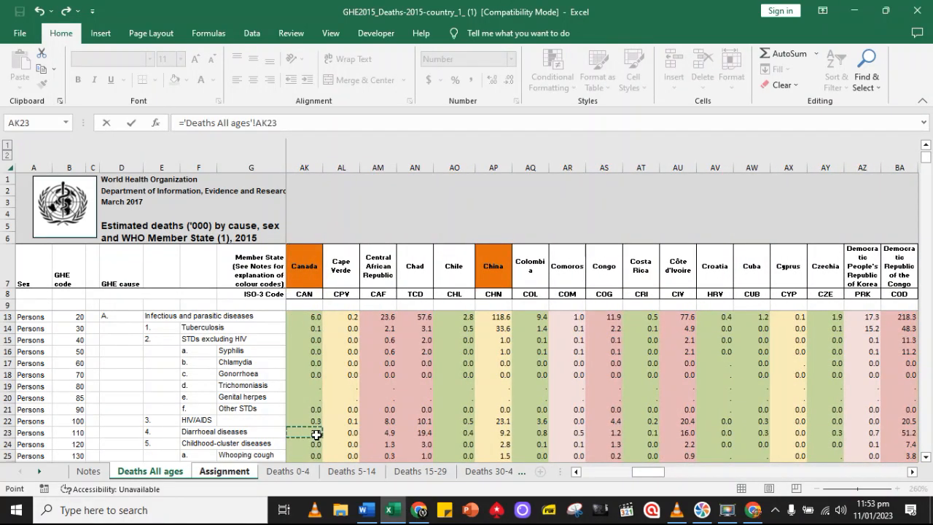
key(Return)
Link China's cell B29 to its Diarrhoeal diseases figure with ='Deaths All ages'!AP23
text(=)
click(153, 470)
click(505, 433)
click(911, 471)
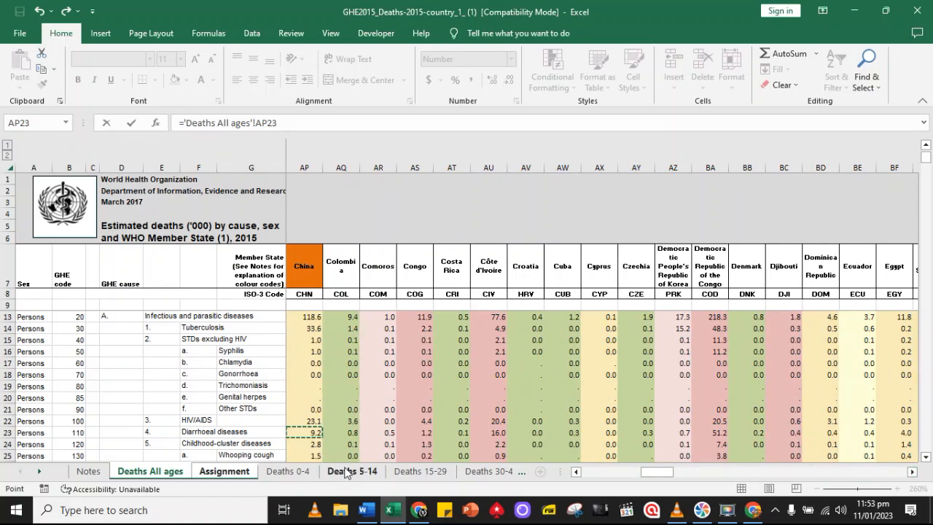
key(Return)
In the Malaria table, link China's cell B39 to its Malaria figure with ='Deaths All ages'!AP37
scroll(420, 417, down, 3)
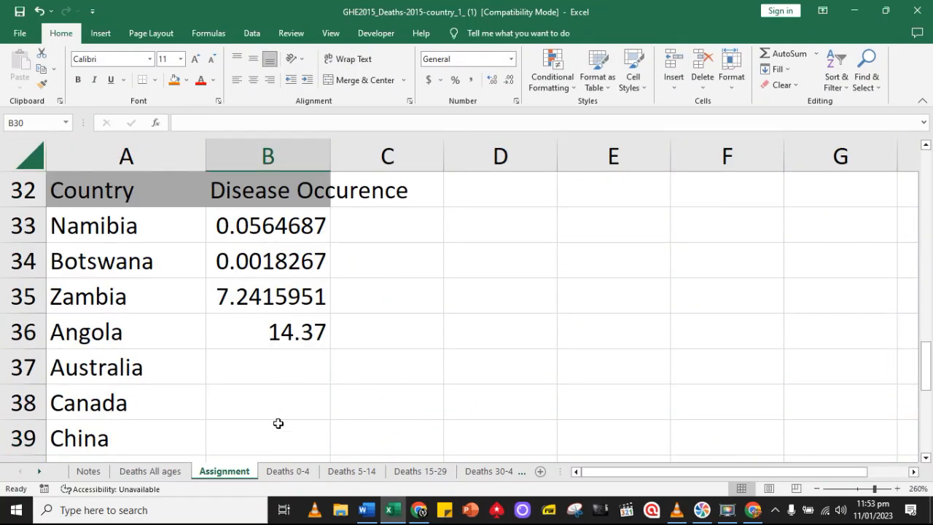
click(278, 429)
text(=)
click(153, 471)
mouse_move(659, 472)
mouse_down()
mouse_move(790, 481)
mouse_move(584, 473)
mouse_move(518, 482)
mouse_move(658, 481)
mouse_up()
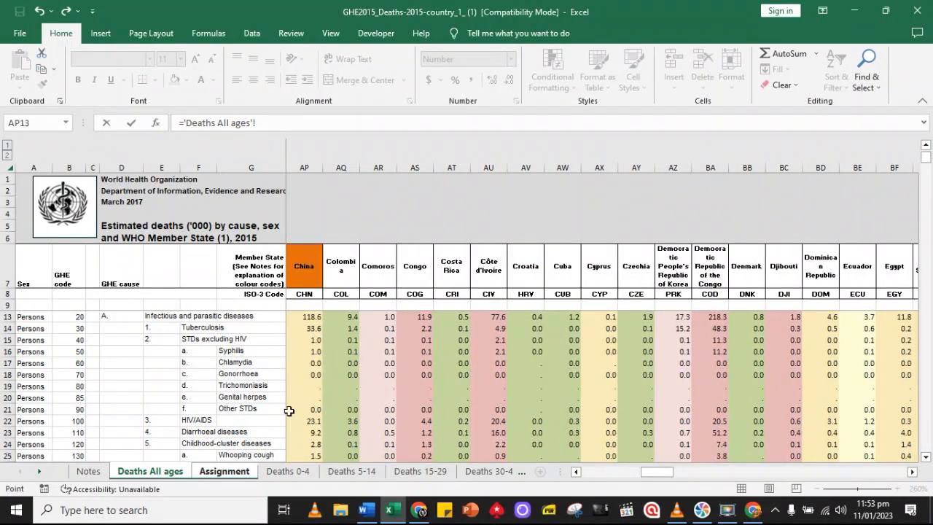
scroll(298, 416, down, 3)
scroll(298, 415, down, 2)
click(309, 416)
key(Return)
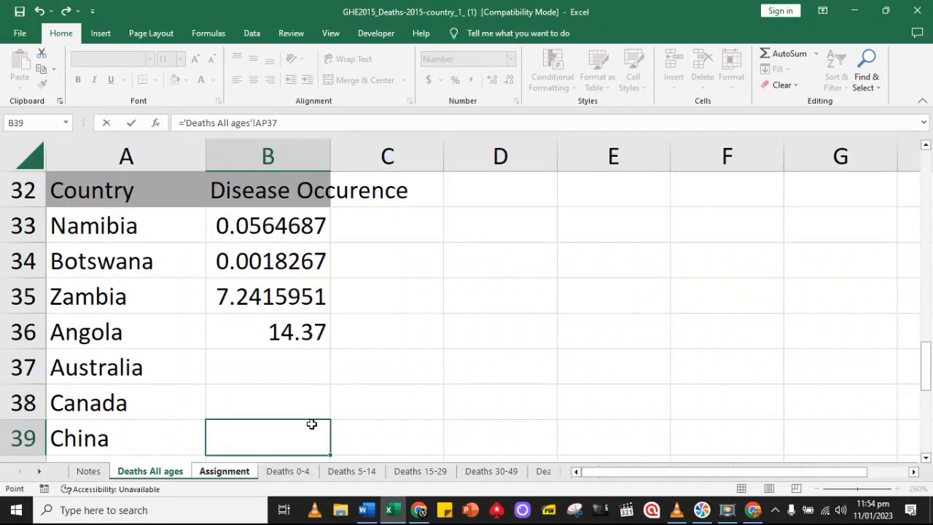
Link Canada's Malaria cell B38 to its Malaria figure with ='Deaths All ages'!AK37
click(298, 367)
text(=)
click(152, 473)
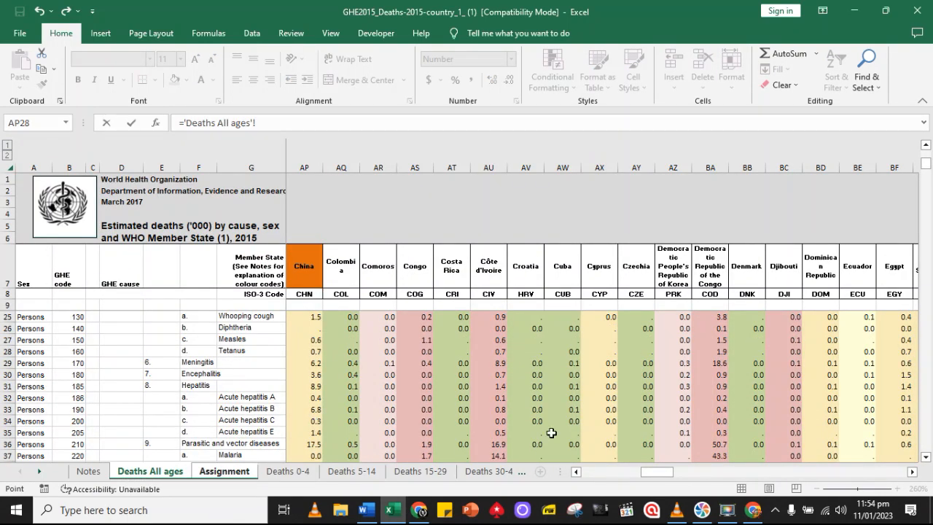
click(575, 474)
click(575, 473)
click(308, 420)
key(Return)
Link Australia's Malaria cell B37 to its Malaria figure with ='Deaths All ages'!O37
click(284, 338)
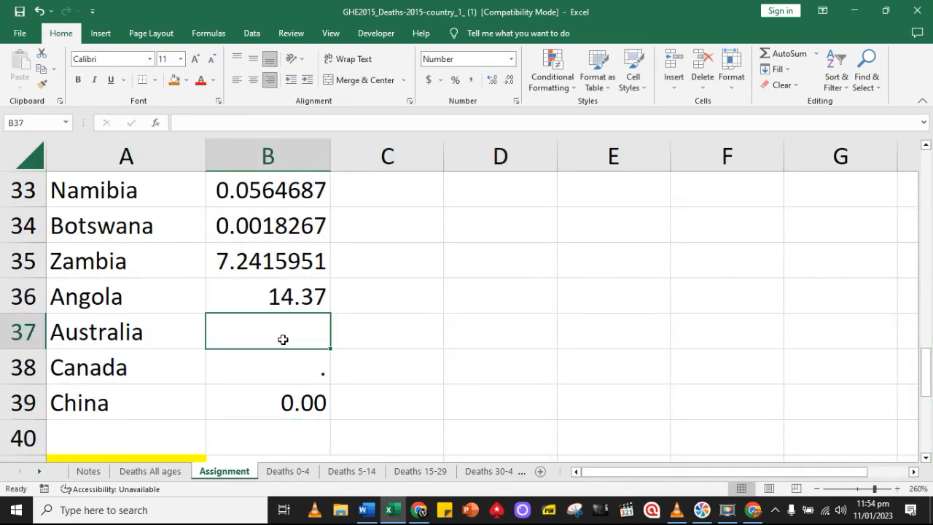
text(=)
click(178, 470)
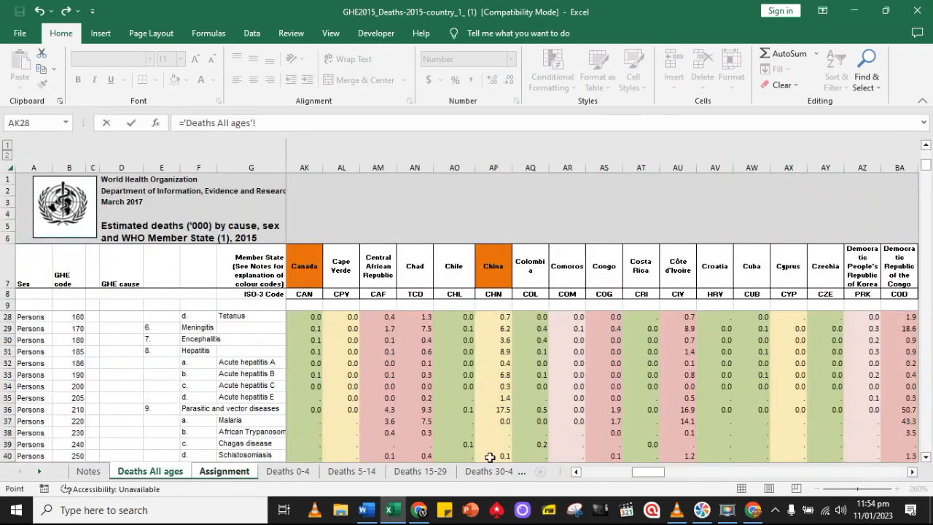
click(575, 471)
drag(575, 473, 576, 474)
click(310, 419)
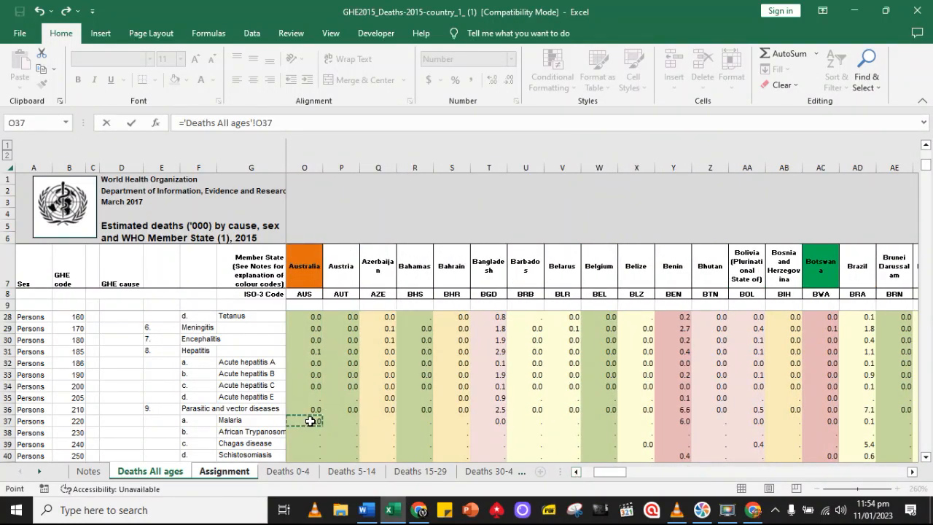
key(Return)
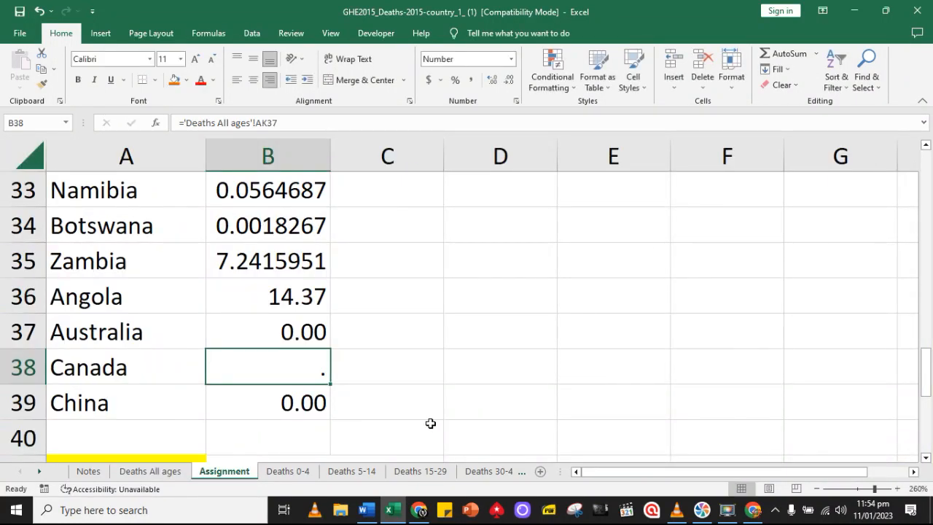
In the Preterm birth complications table, link Australia's cell B47 to its matching figure with ='Deaths All ages'!O63
scroll(430, 421, down, 1)
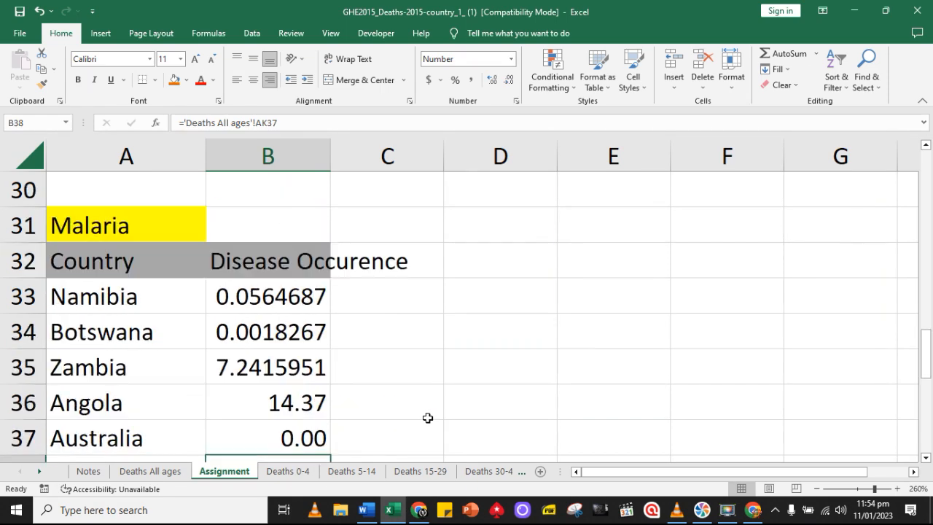
scroll(428, 417, down, 3)
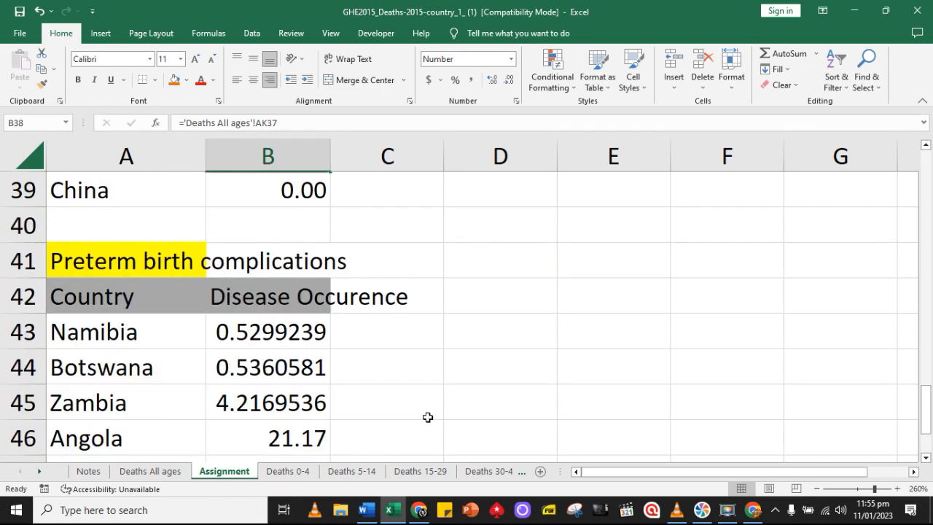
scroll(428, 417, down, 2)
click(277, 265)
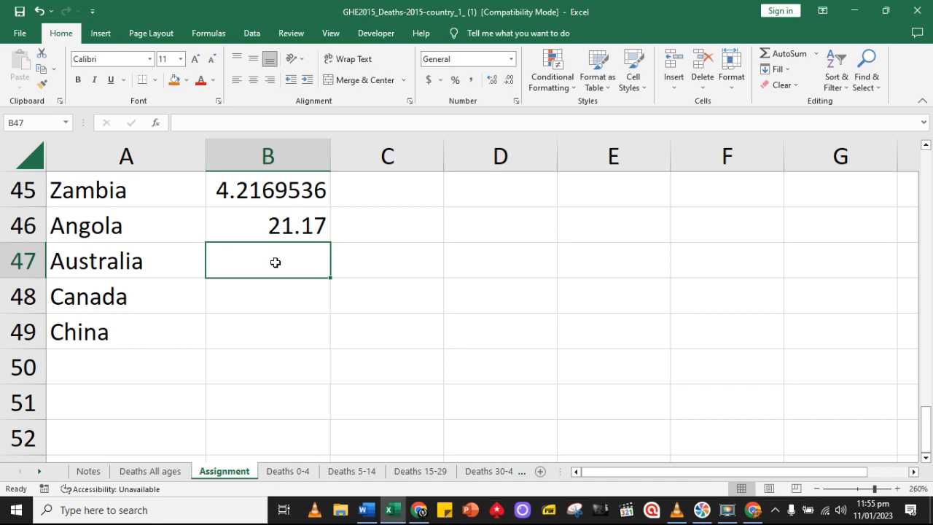
text(=)
click(179, 472)
scroll(312, 415, down, 10)
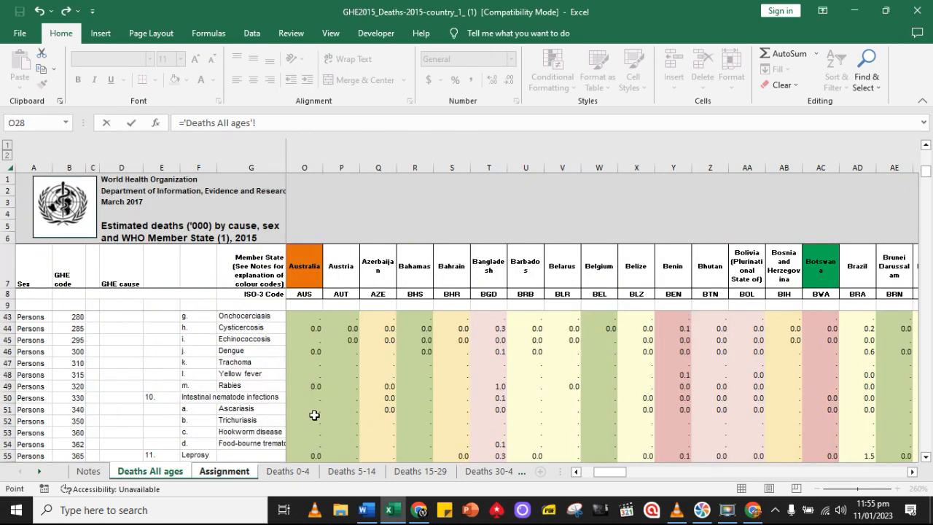
scroll(312, 414, down, 2)
click(312, 415)
key(Return)
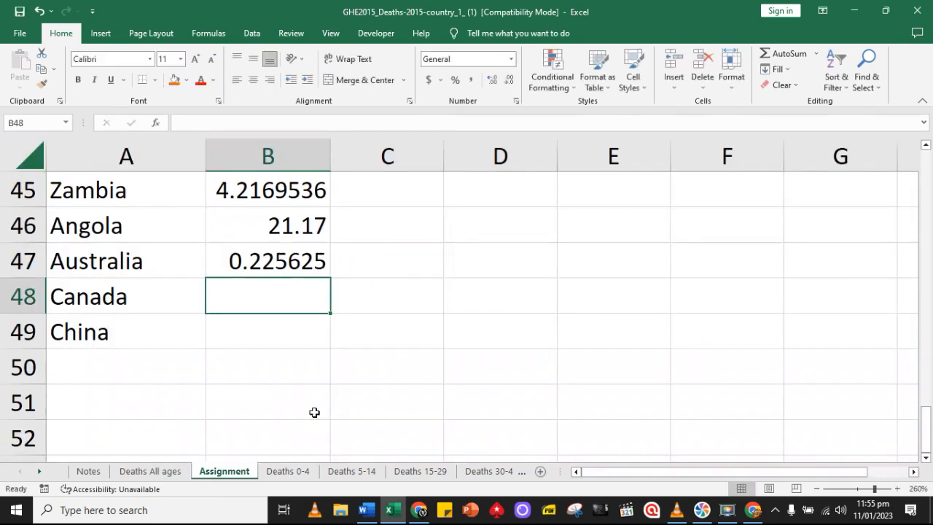
Link Canada's cell B48 to its Preterm birth complications figure with ='Deaths All ages'!AK63
text(=)
click(160, 471)
scroll(612, 470, right, 10)
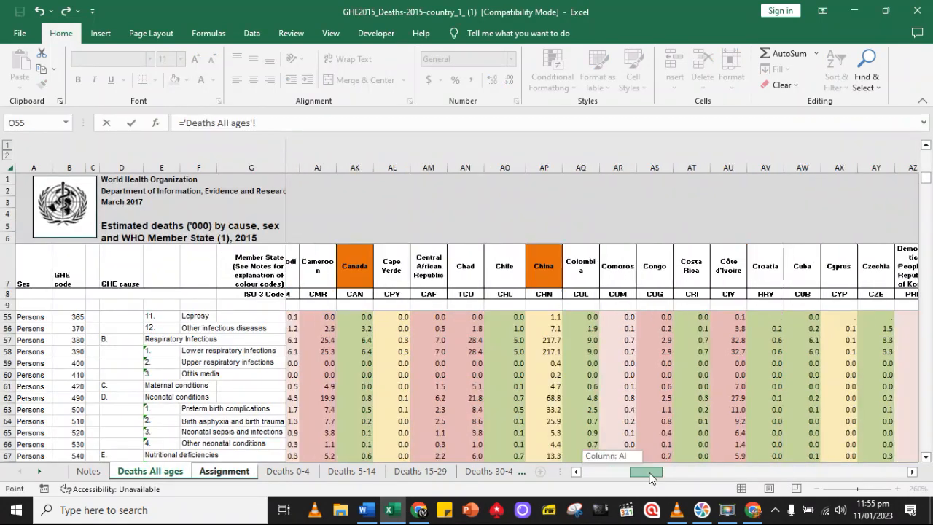
click(328, 410)
key(Return)
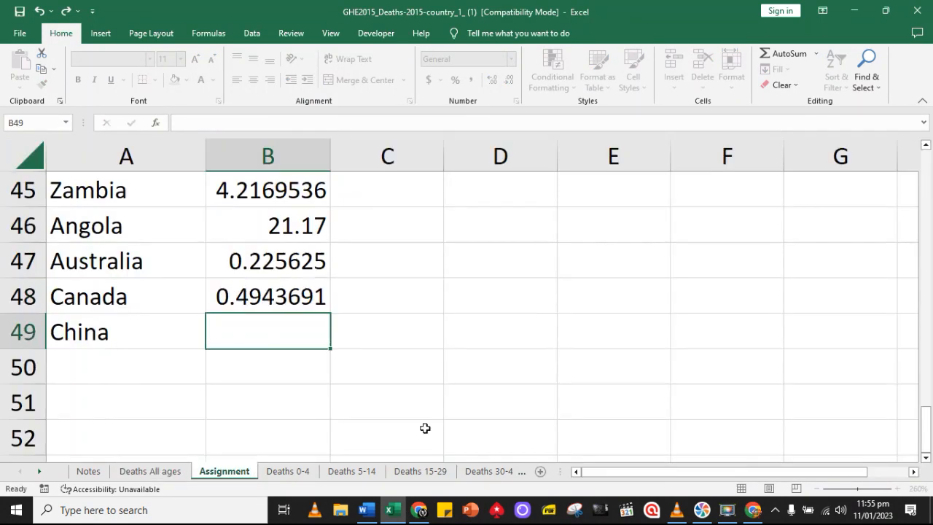
Link China's cell B49 to its Preterm birth complications figure with ='Deaths All ages'!AP63
text(=)
click(166, 471)
click(912, 472)
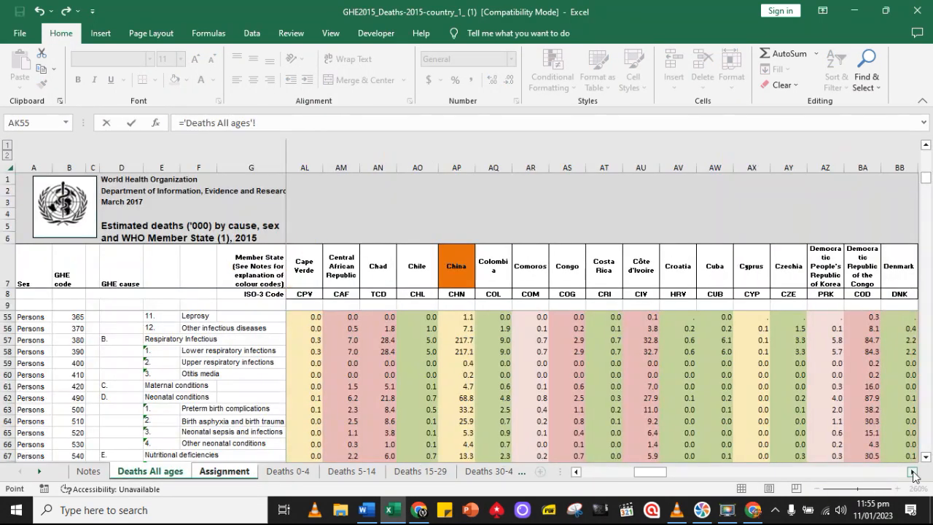
click(308, 410)
key(Return)
scroll(485, 432, down, 2)
scroll(485, 433, up, 8)
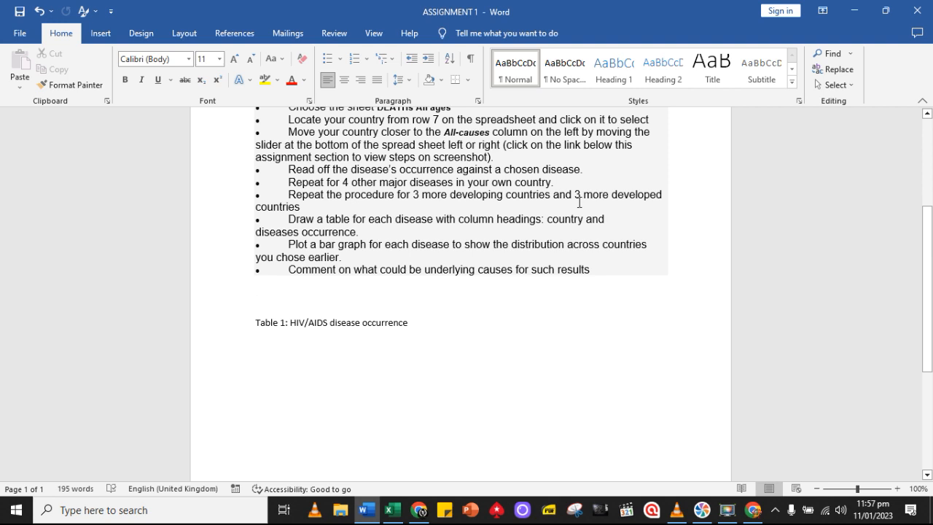
Switch to the Excel workbook and review the countries listed in the Tuberculosis table, from Namibia to China
click(387, 508)
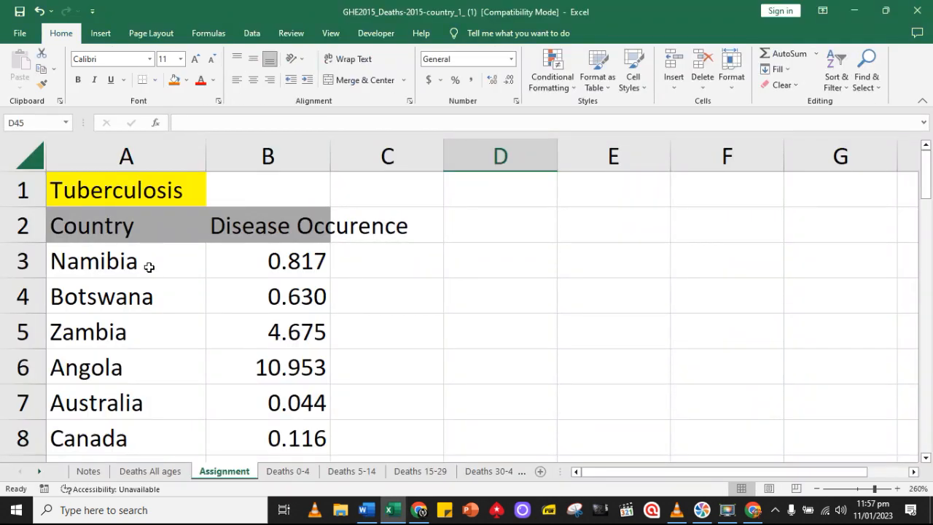
click(149, 267)
key(Down)
key(Down)
key(Down)
key(Down)
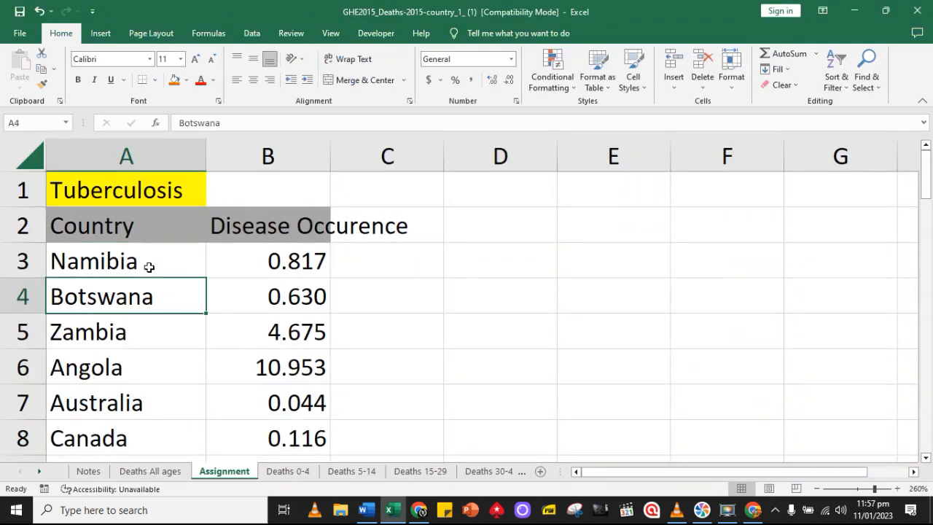
key(Down)
key(Down)
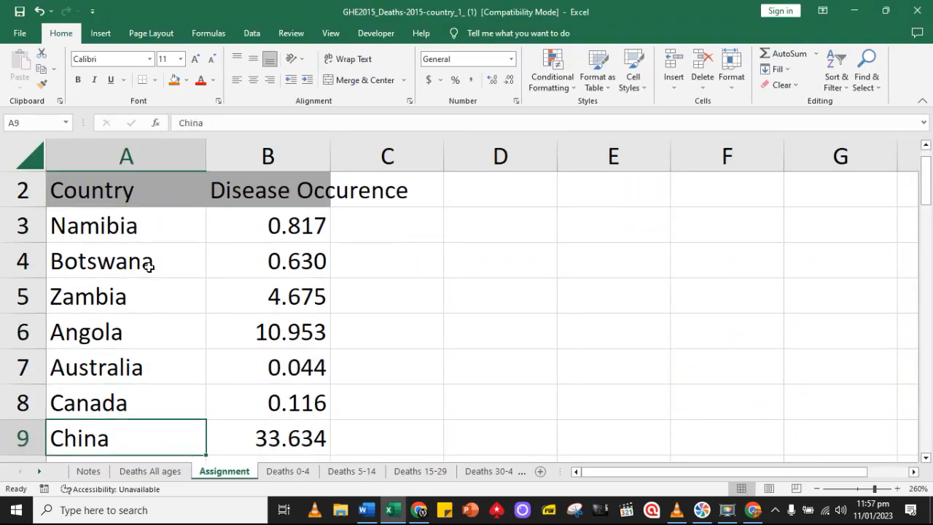
Switch to the Word document and review the table and bar graph instructions and the space below the Table 1 caption
click(366, 509)
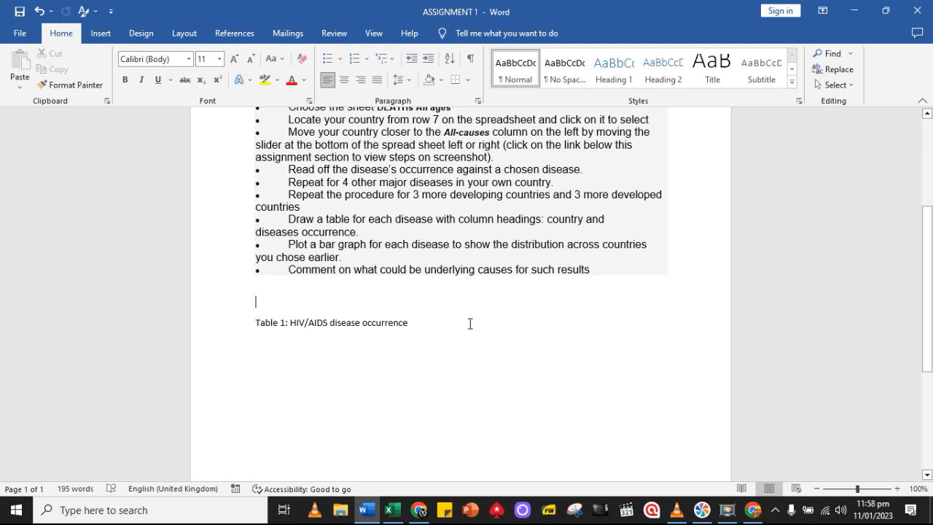
scroll(425, 302, down, 2)
scroll(411, 297, down, 4)
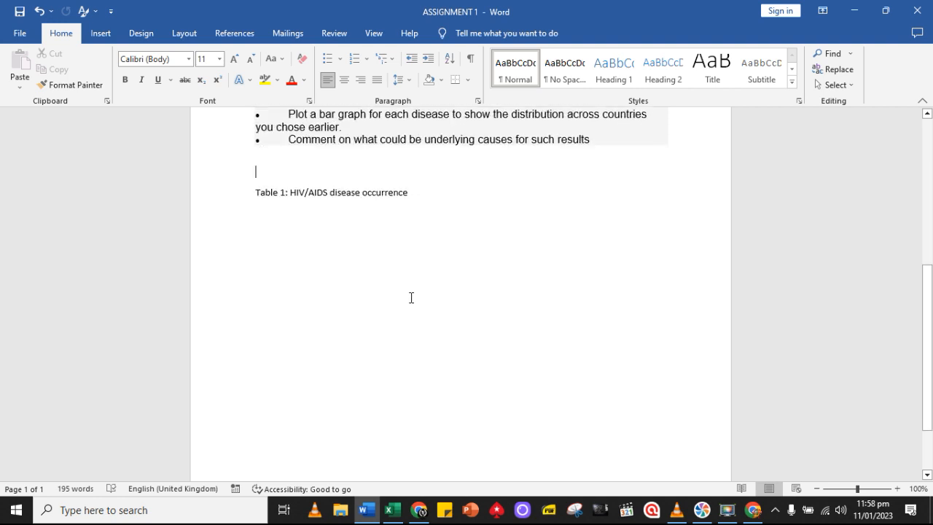
scroll(411, 297, up, 3)
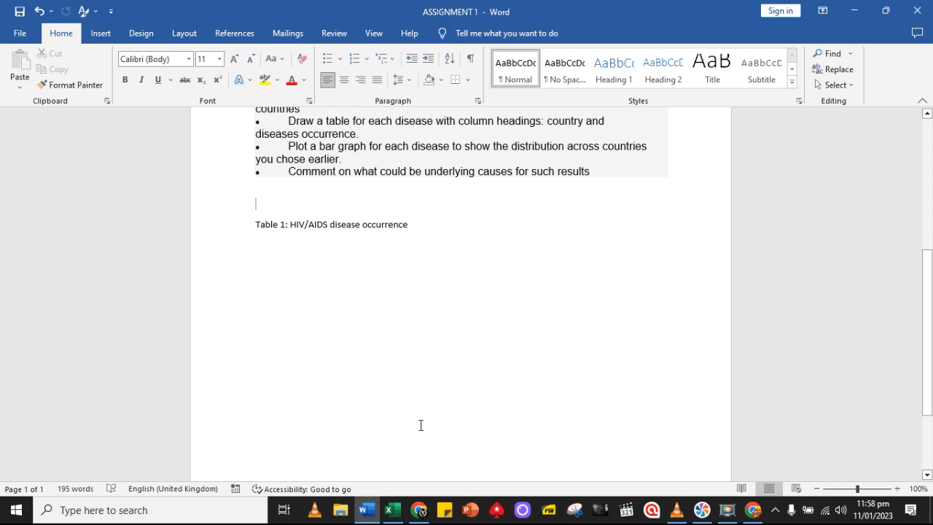
Switch to the Excel workbook and select the Tuberculosis table, cells A2 to B9, on the Assignment sheet
click(392, 509)
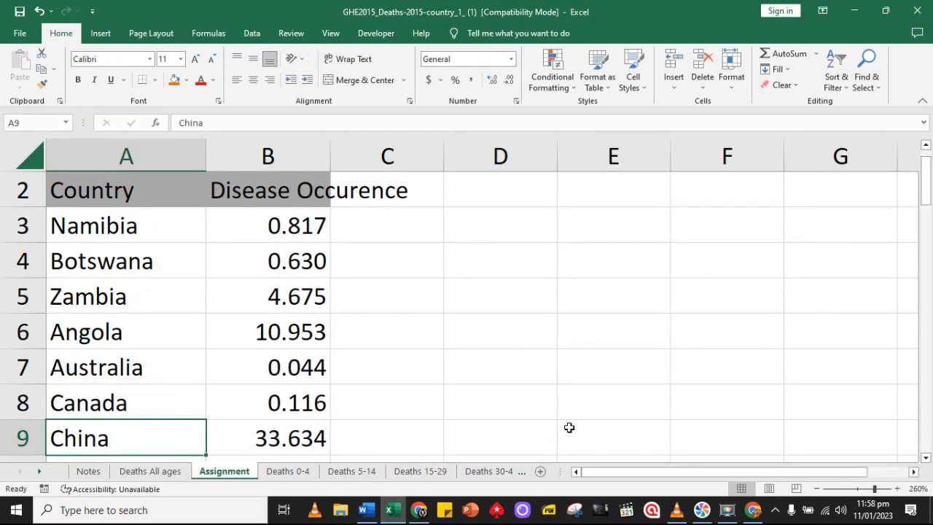
scroll(568, 427, up, 1)
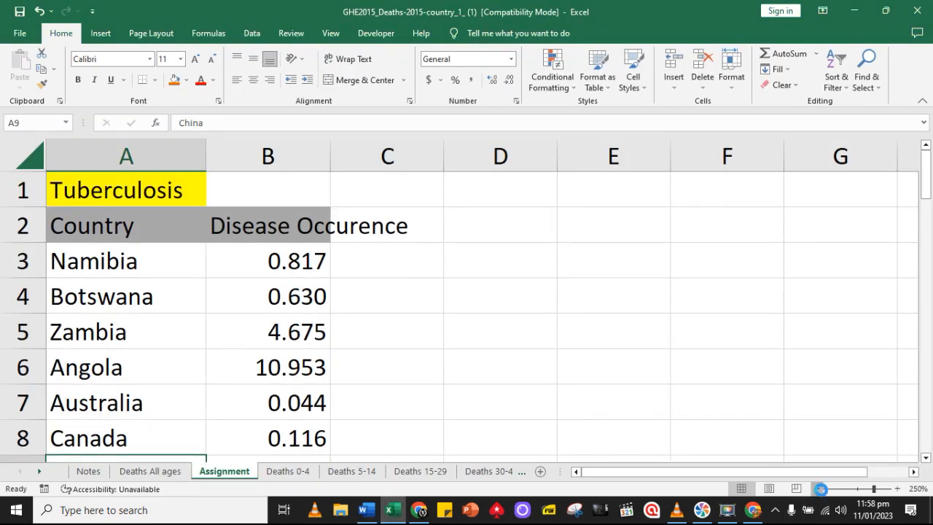
click(818, 488)
click(817, 488)
click(817, 488)
click(817, 488)
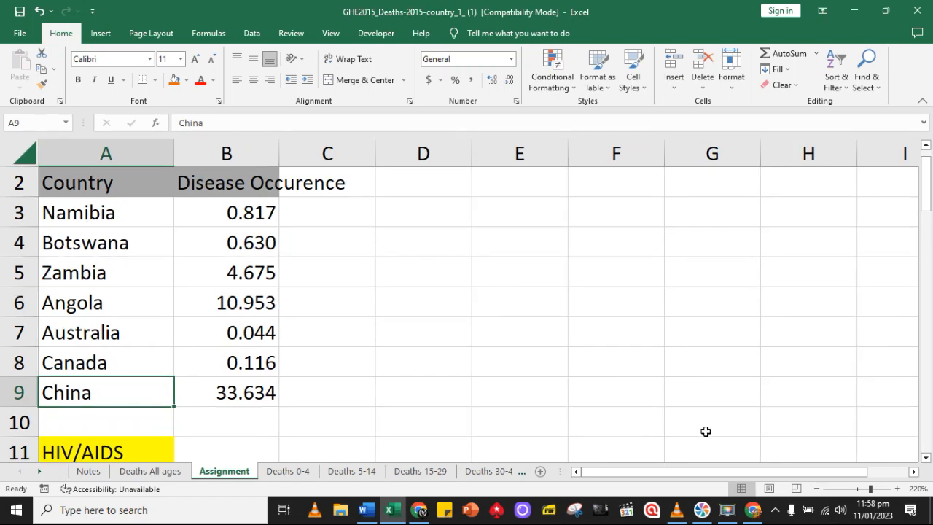
click(816, 488)
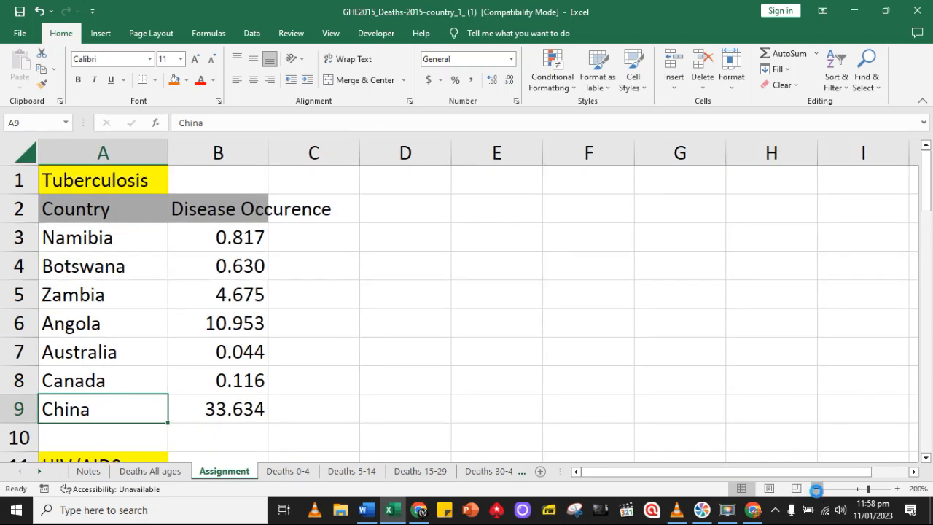
click(816, 489)
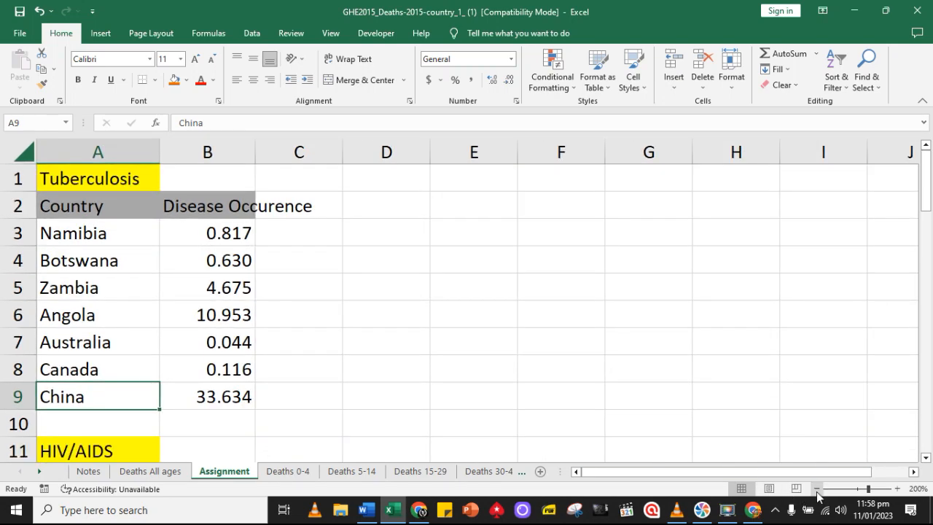
click(816, 488)
scroll(607, 411, down, 1)
scroll(535, 384, up, 1)
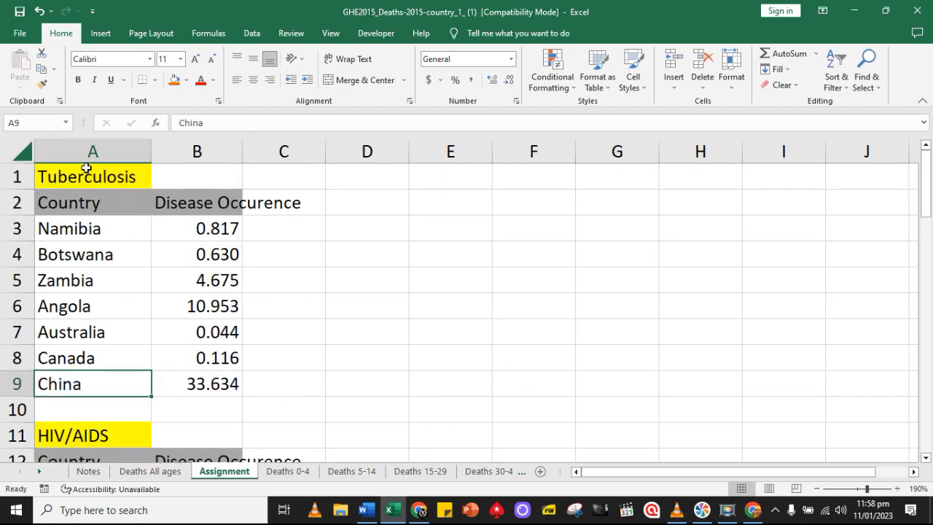
click(108, 200)
drag(108, 199, 212, 376)
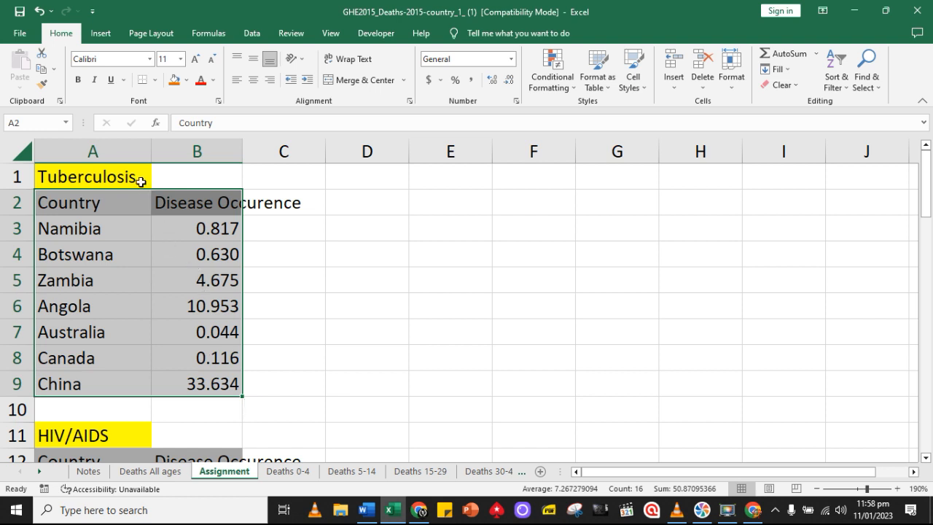
Insert a 2-D Clustered Column chart from the selected Tuberculosis table
click(365, 509)
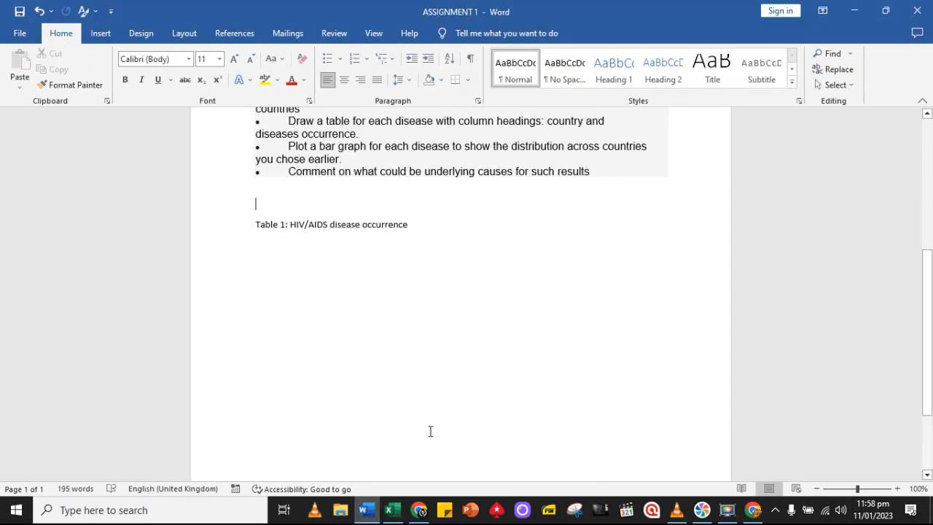
click(392, 510)
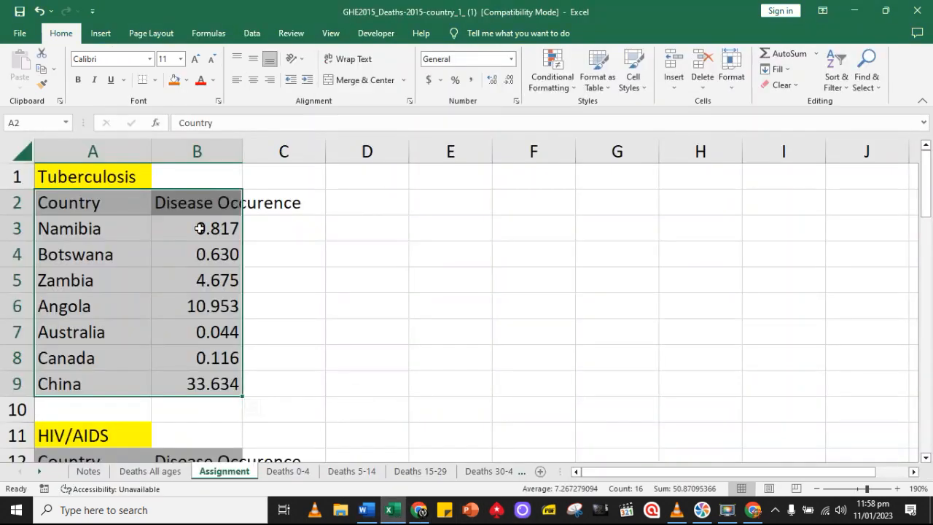
click(100, 33)
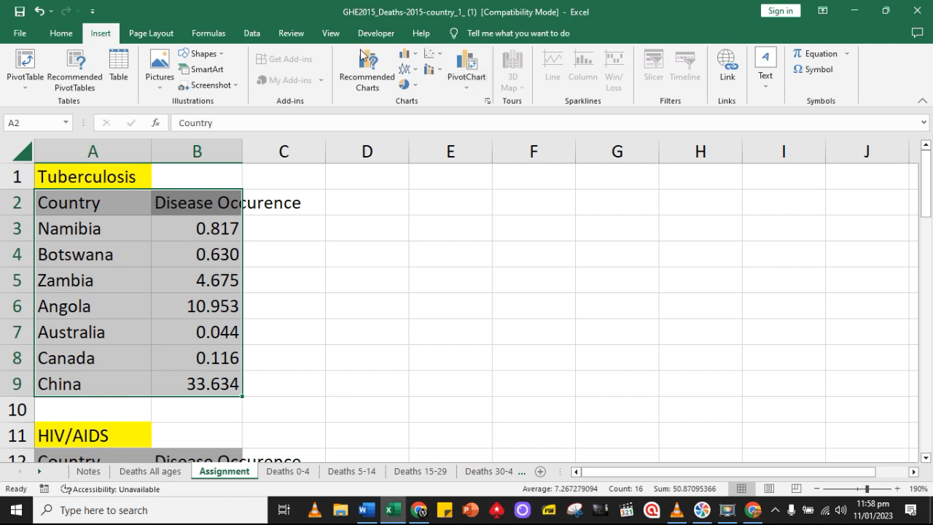
click(416, 59)
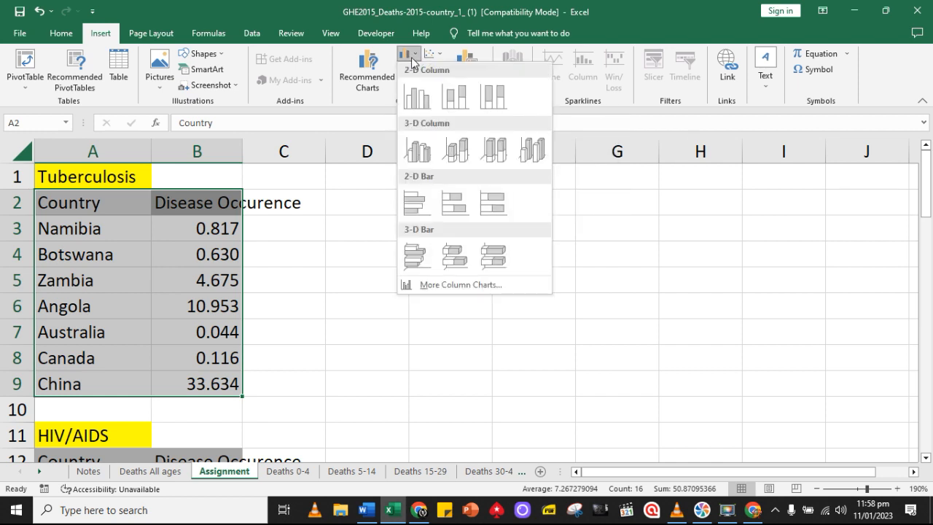
click(416, 60)
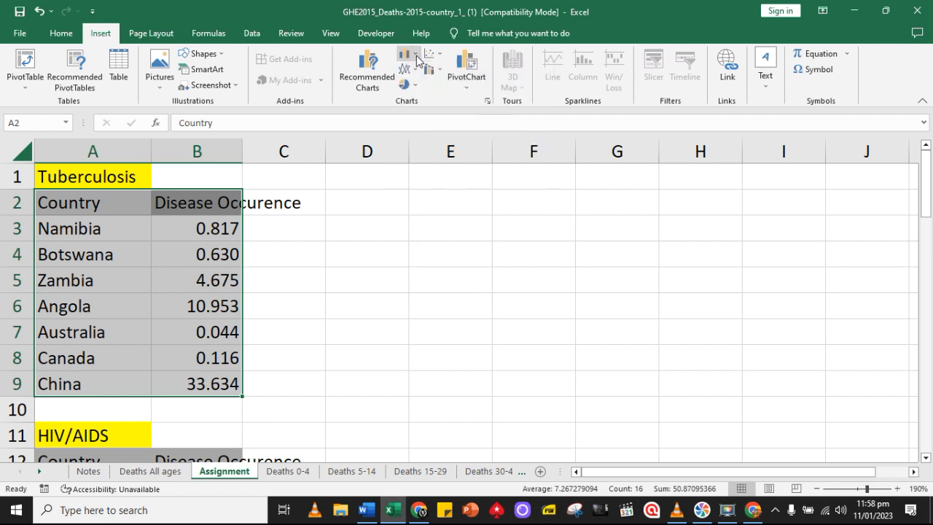
click(417, 60)
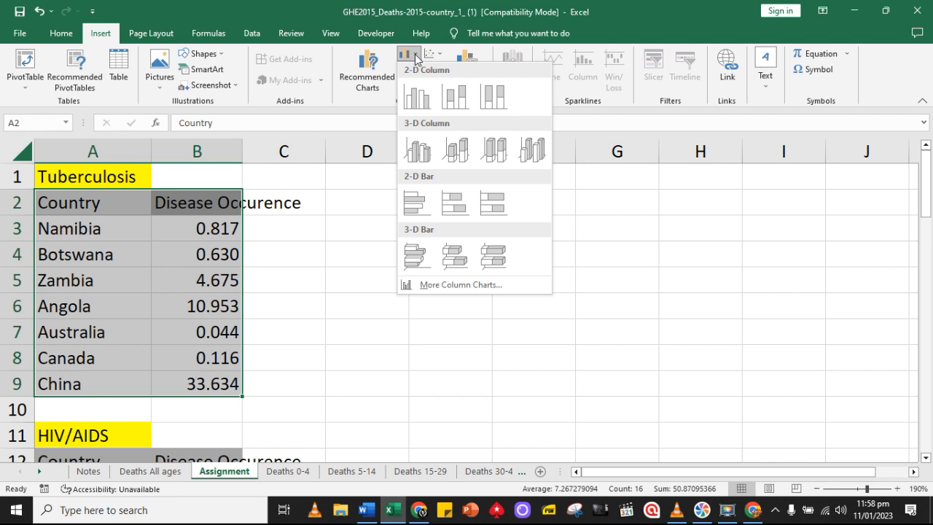
click(405, 59)
click(404, 59)
click(407, 58)
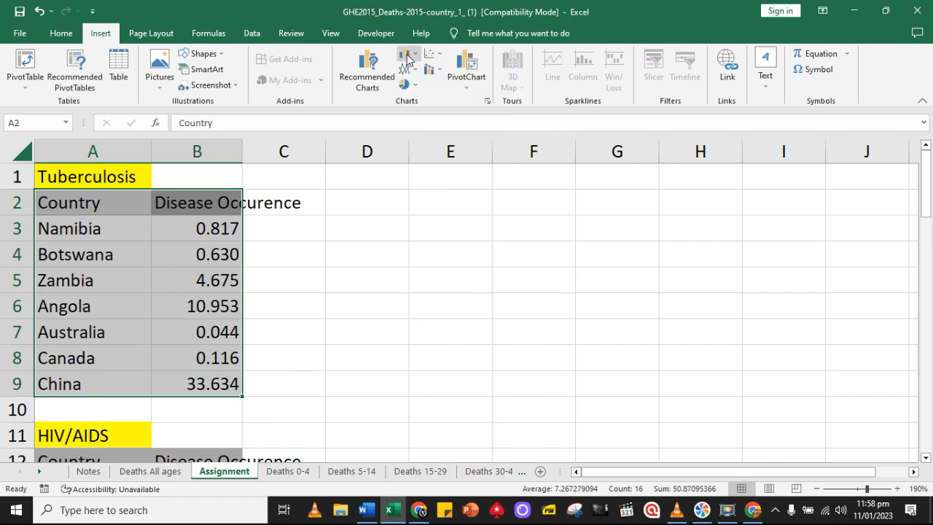
click(409, 59)
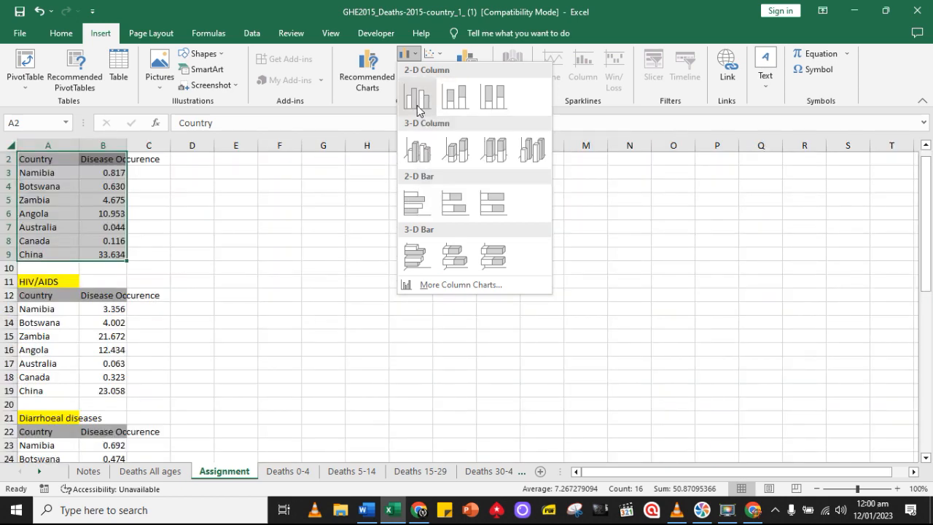
click(418, 107)
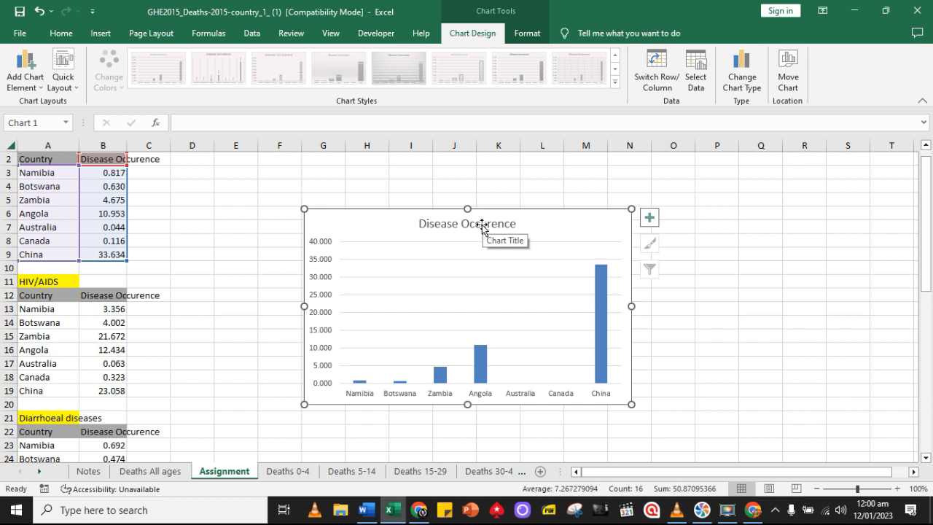
Review Assignment Brief 1 in Word and the heading of the Deaths All ages sheet in Excel for the chart title's wording
click(481, 226)
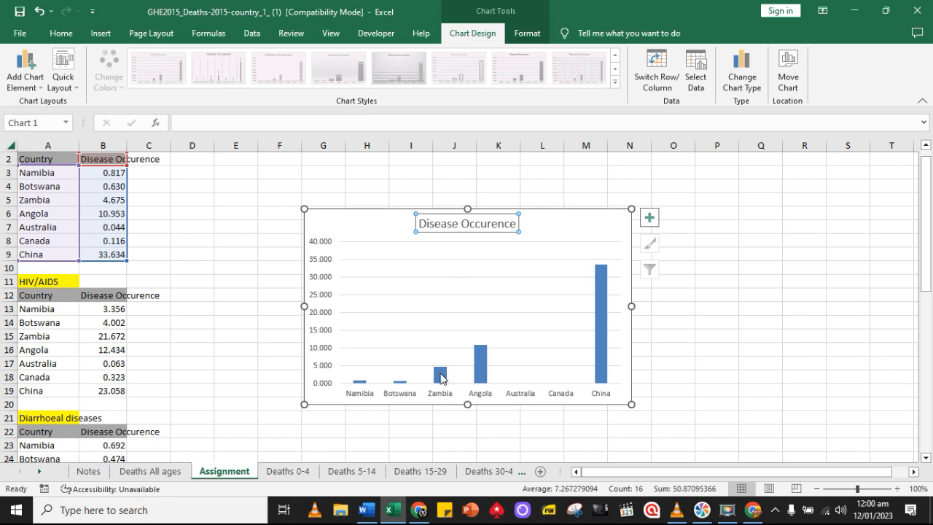
click(366, 513)
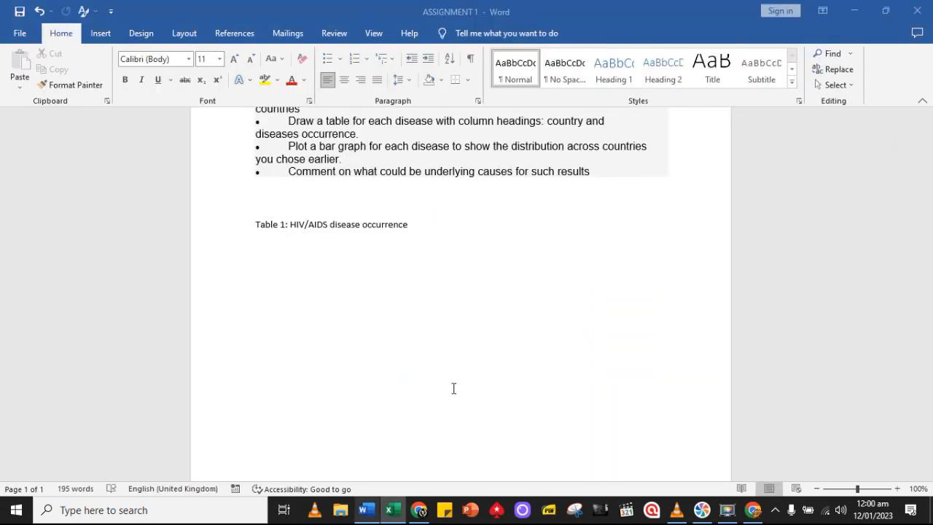
scroll(453, 387, up, 3)
scroll(453, 388, up, 4)
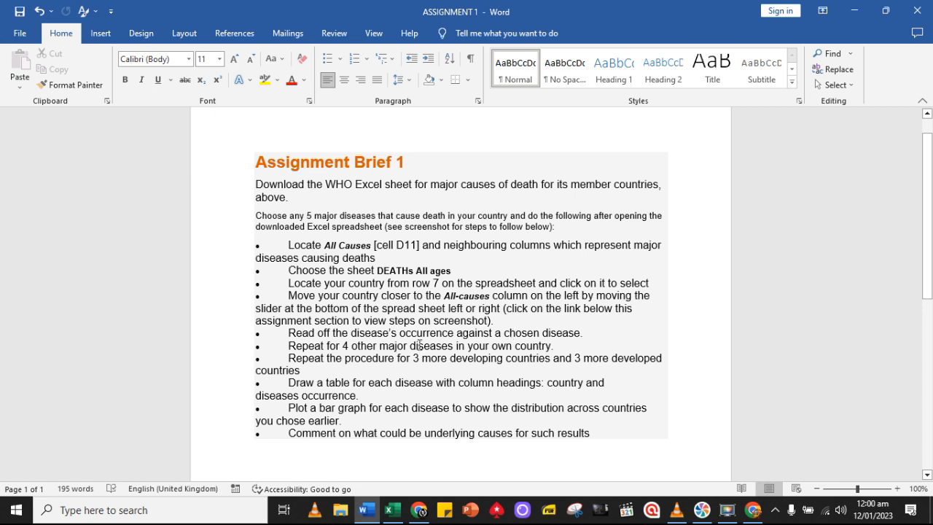
click(392, 509)
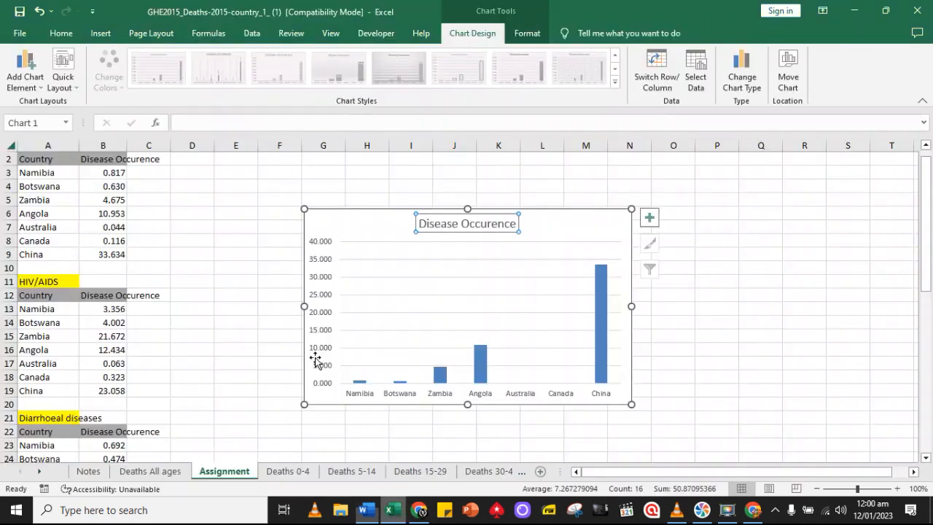
click(162, 471)
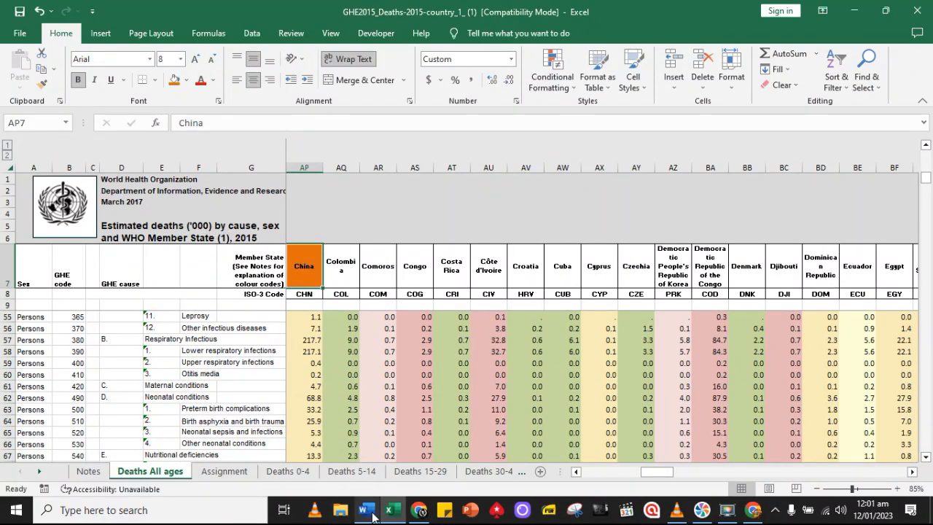
mouse_move(373, 516)
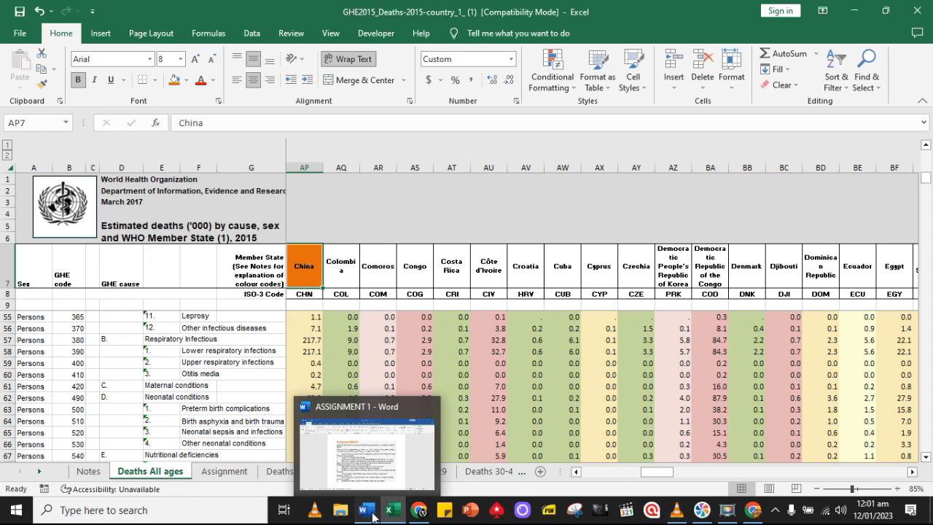
click(373, 516)
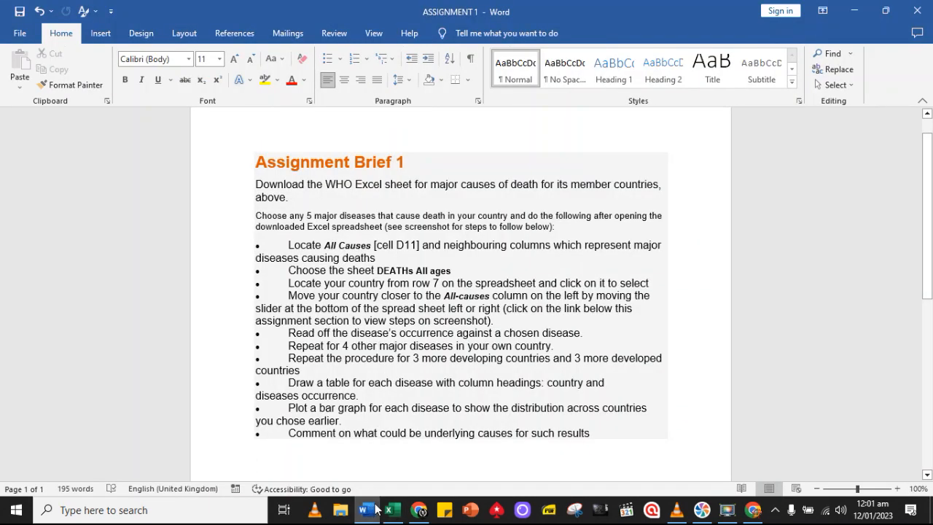
click(390, 509)
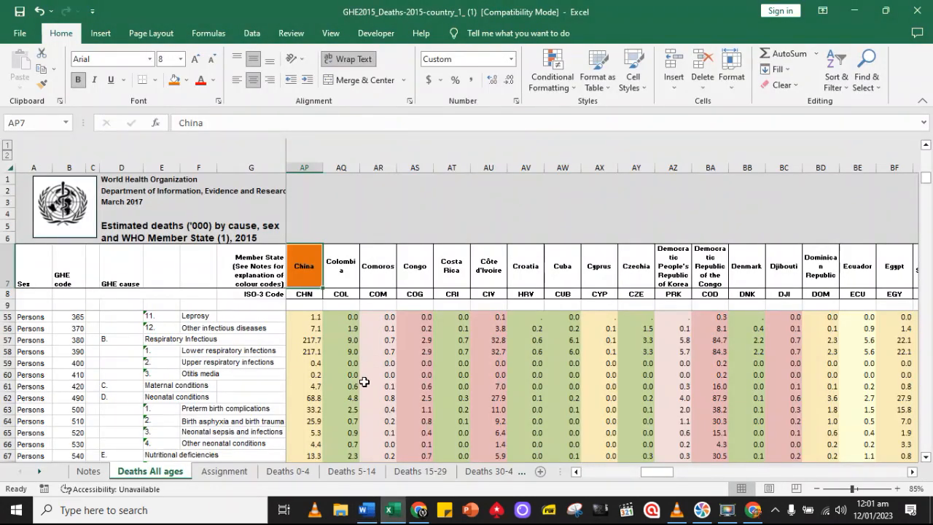
Change the title of the column chart on the Assignment sheet to "Estimated deaths caused by Tuberculosis"
click(224, 471)
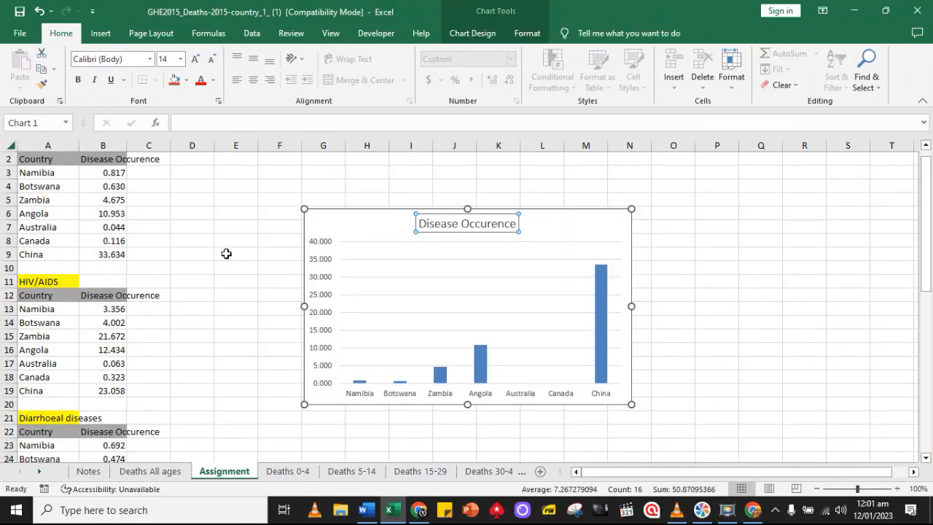
scroll(226, 253, up, 1)
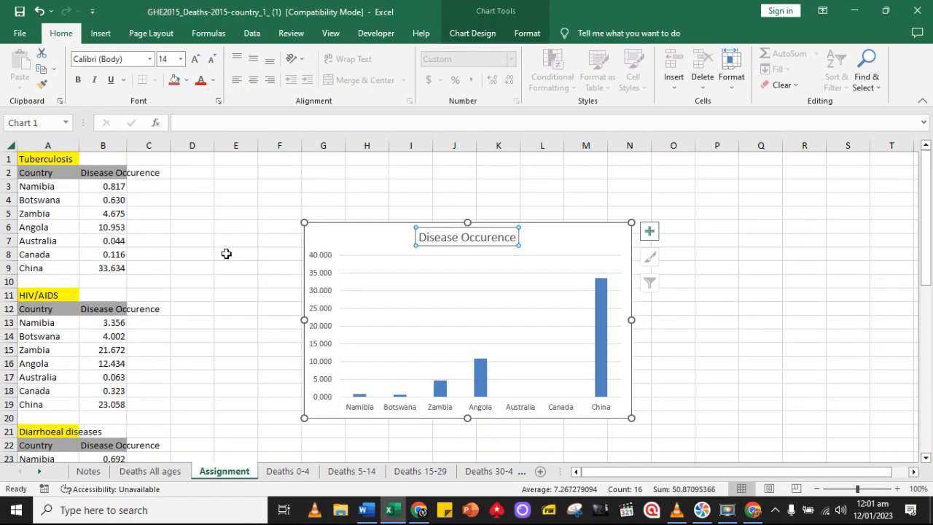
click(482, 240)
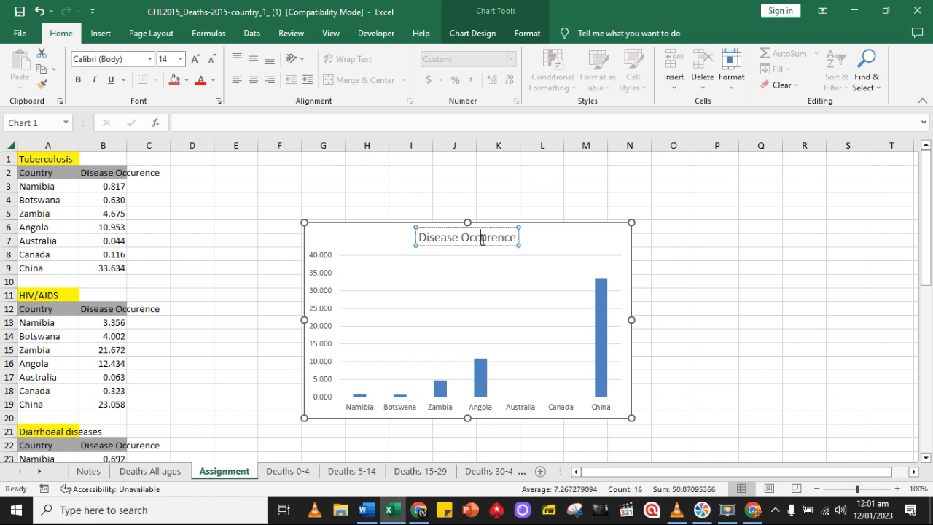
triple_click(481, 239)
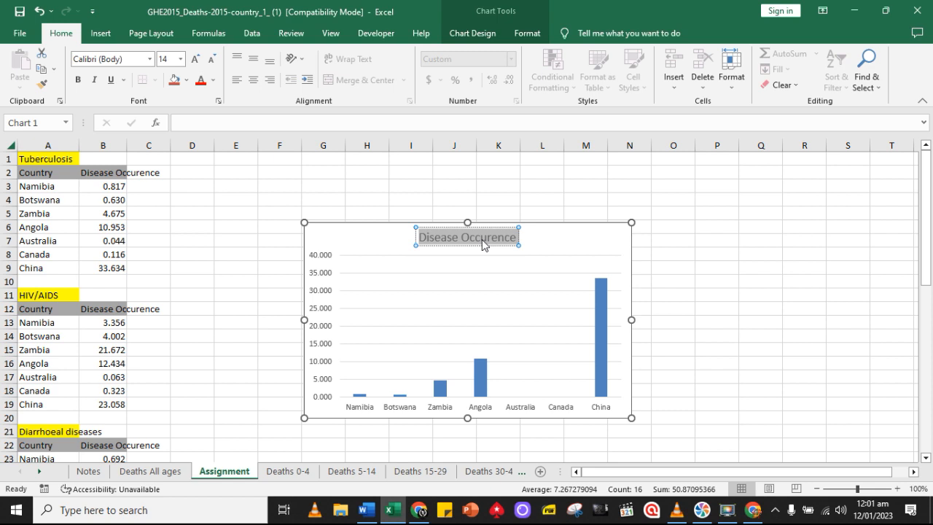
text(Estim)
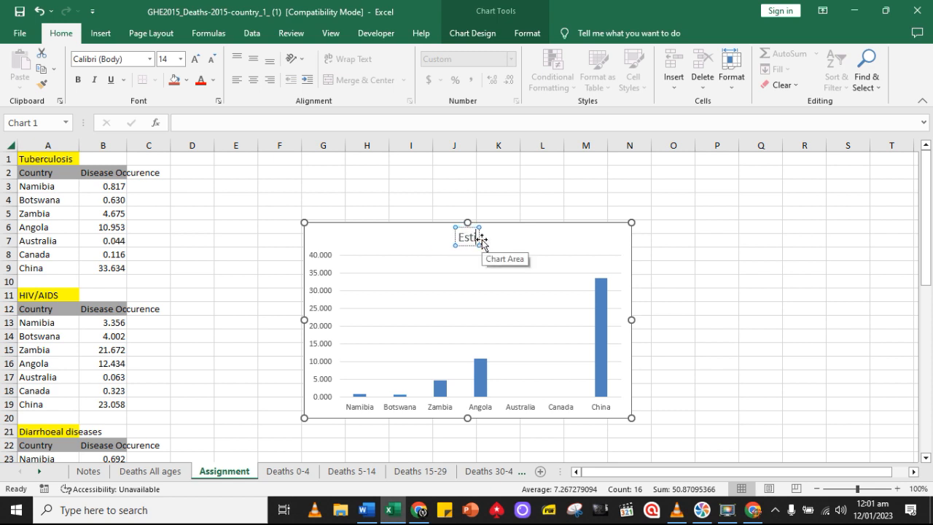
text(ate)
text(d)
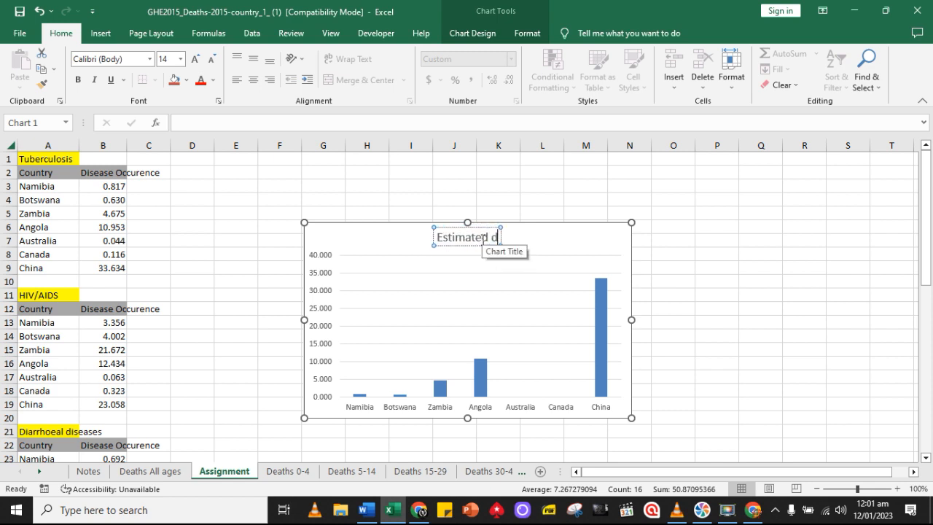
text(eaths cause by Tube)
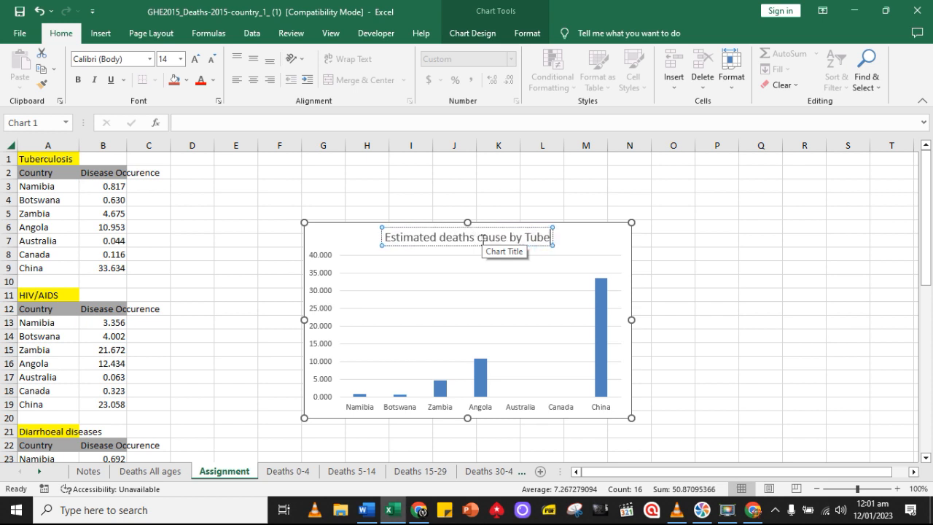
text(rculosis)
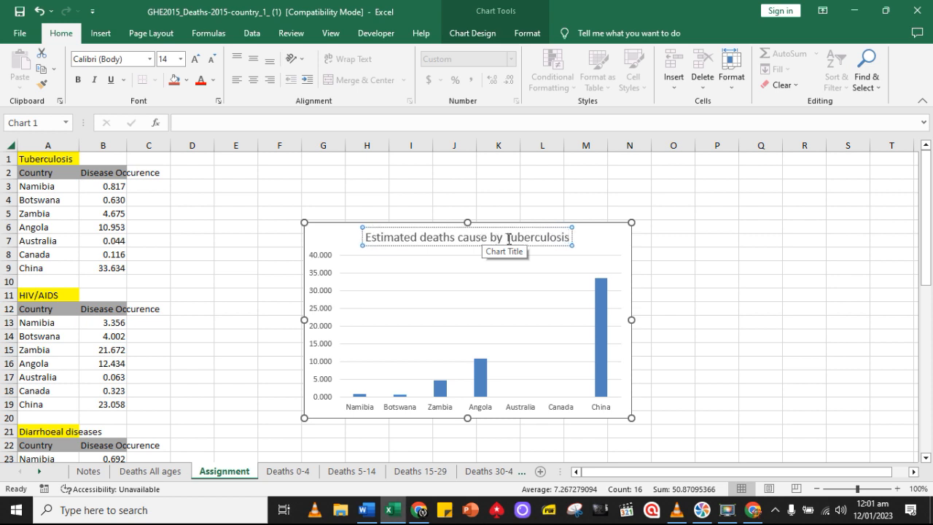
click(486, 238)
text(d)
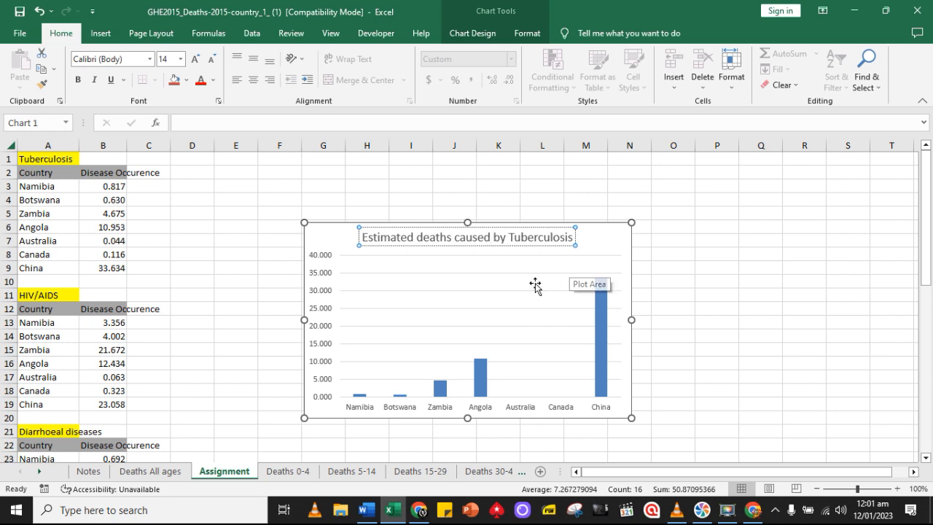
click(674, 415)
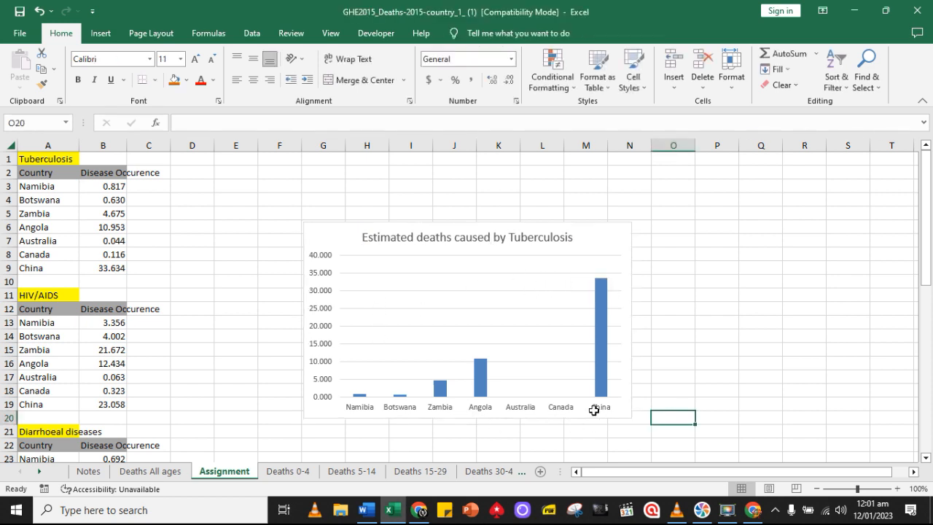
click(457, 418)
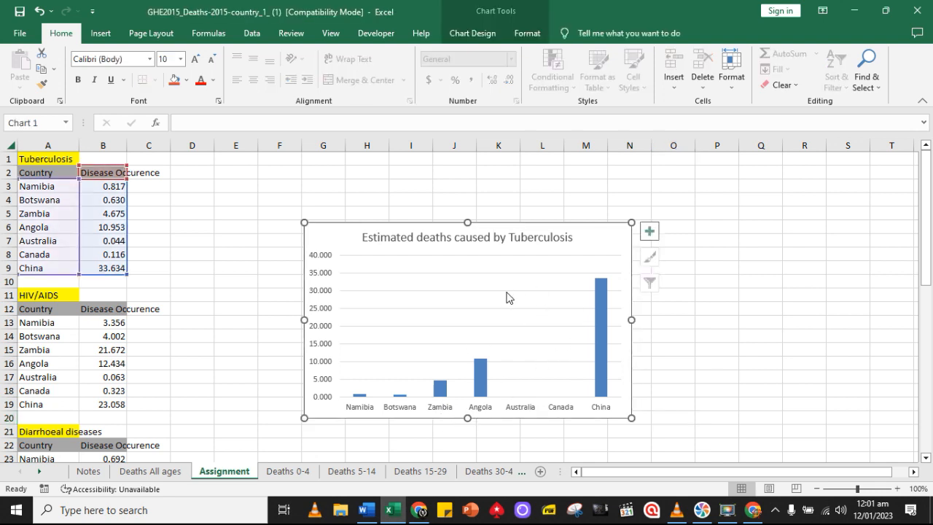
Move the Tuberculosis chart up to about row 4 and add axis titles to it
click(493, 235)
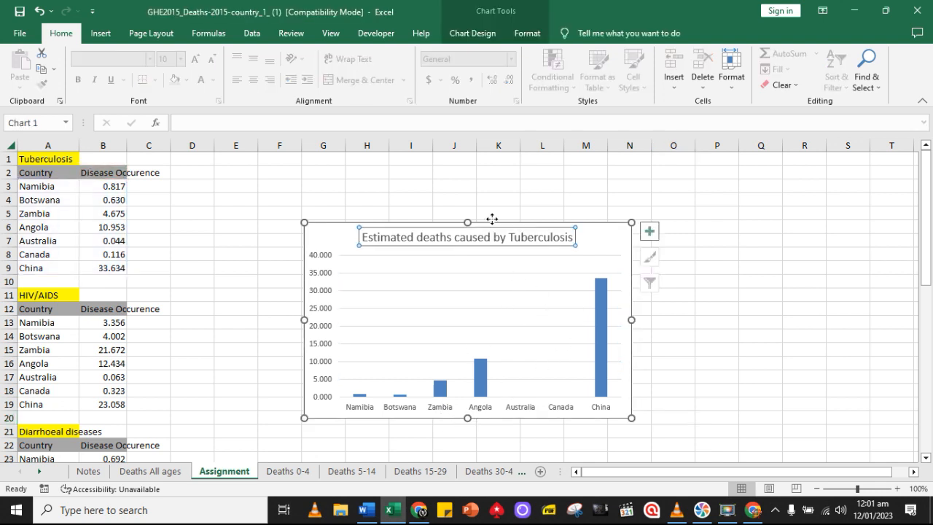
click(501, 417)
drag(502, 420, 495, 384)
click(641, 201)
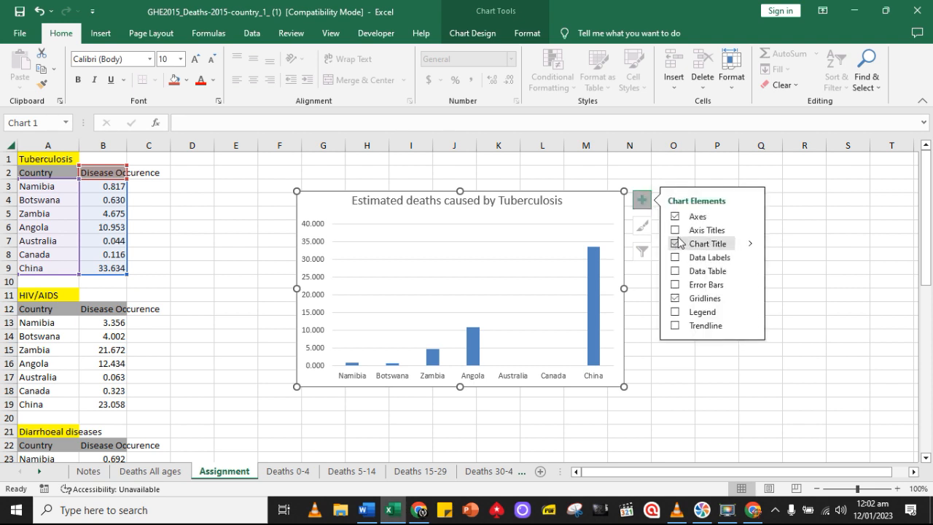
click(675, 229)
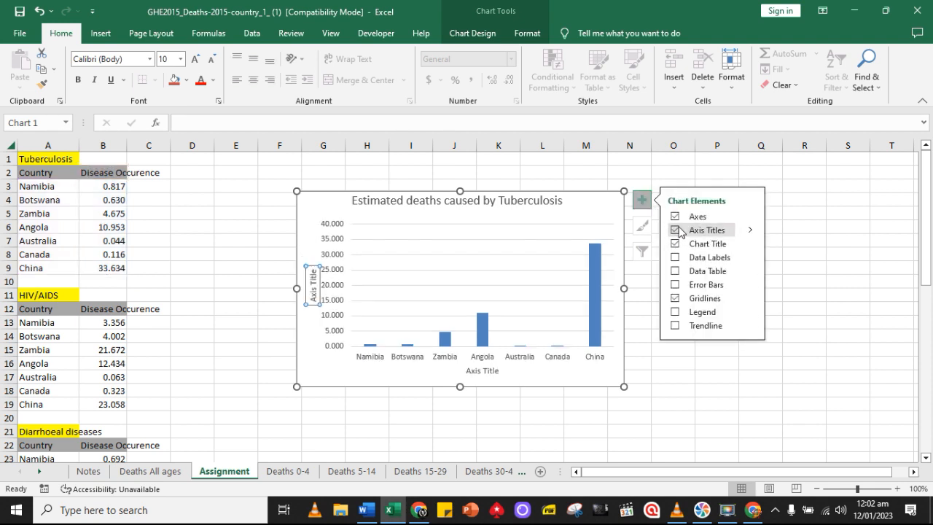
Title the Tuberculosis chart's horizontal axis "Country"
click(483, 372)
click(485, 372)
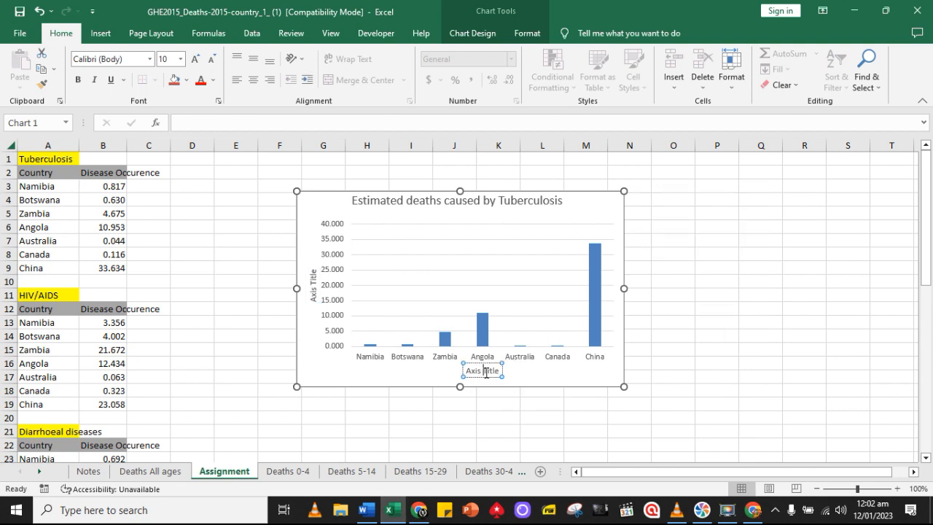
triple_click(486, 373)
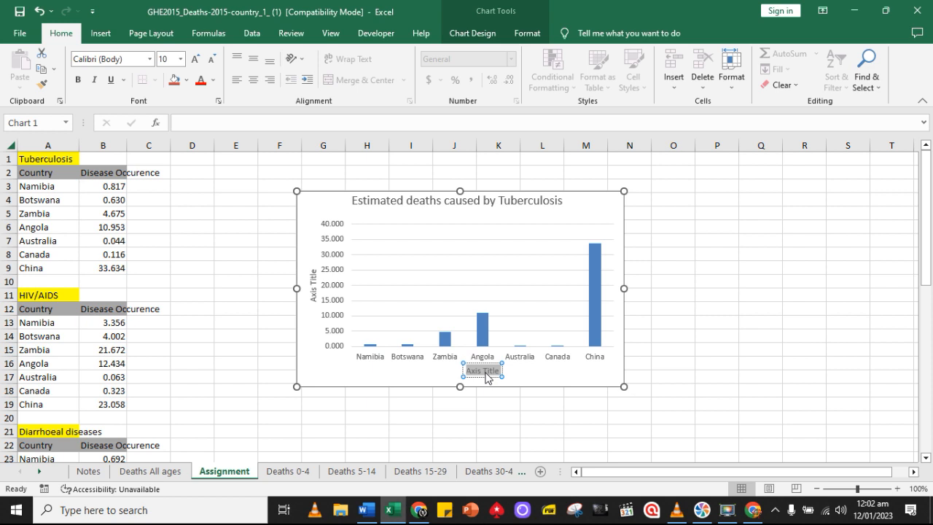
text(Country)
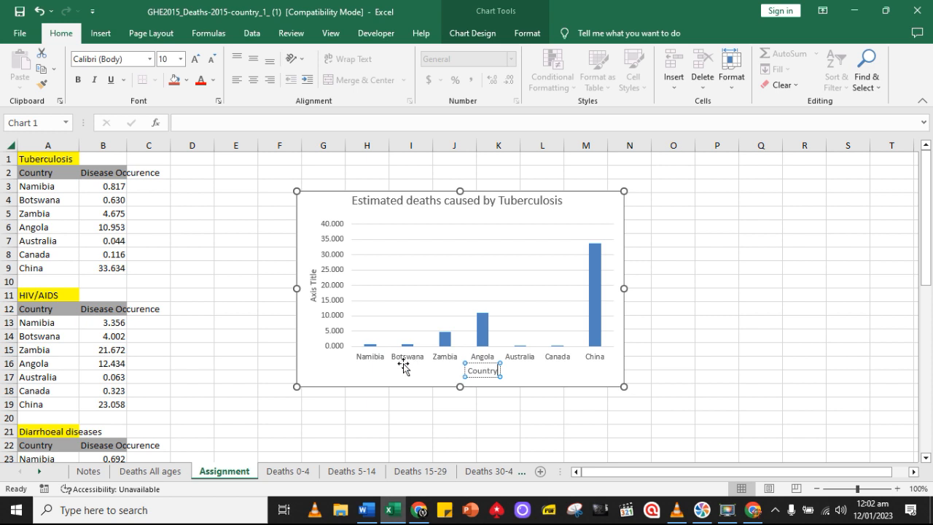
Title the Tuberculosis chart's vertical axis "Deaths '000"
click(312, 283)
triple_click(313, 285)
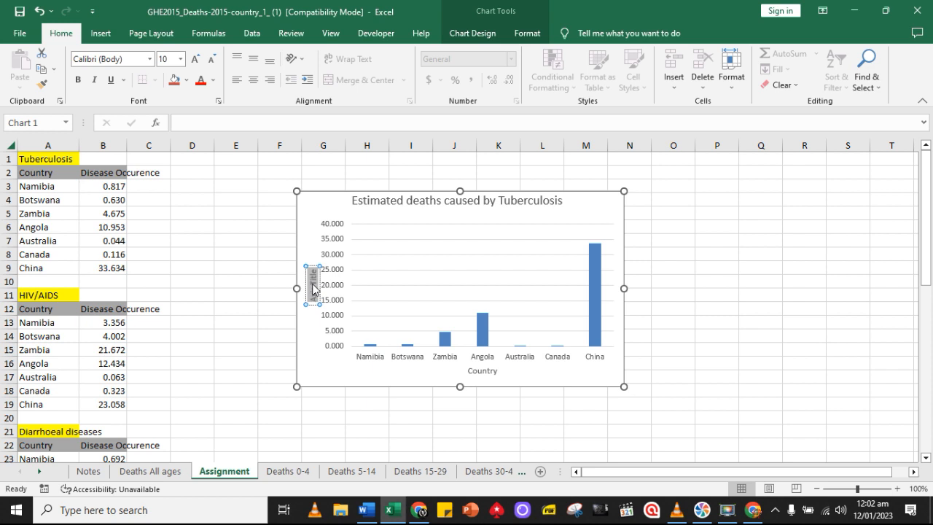
text(Deaths)
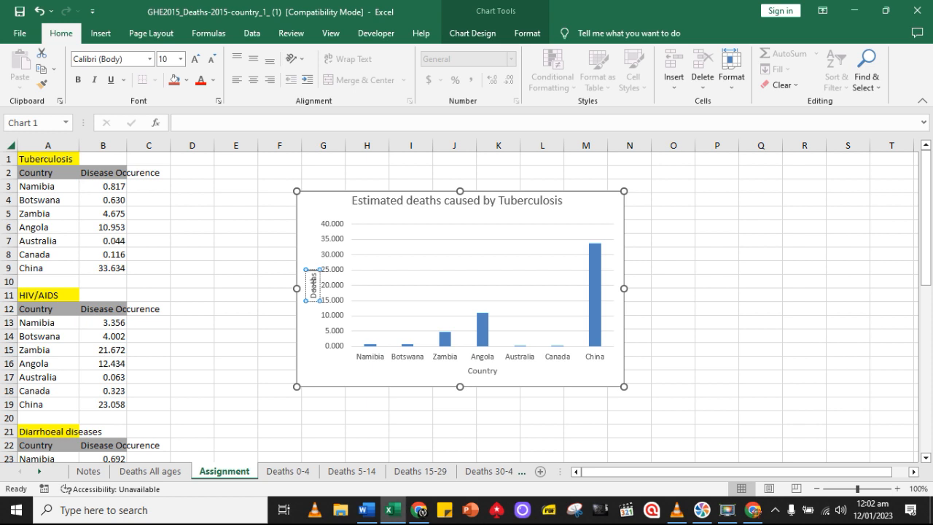
text( (000)
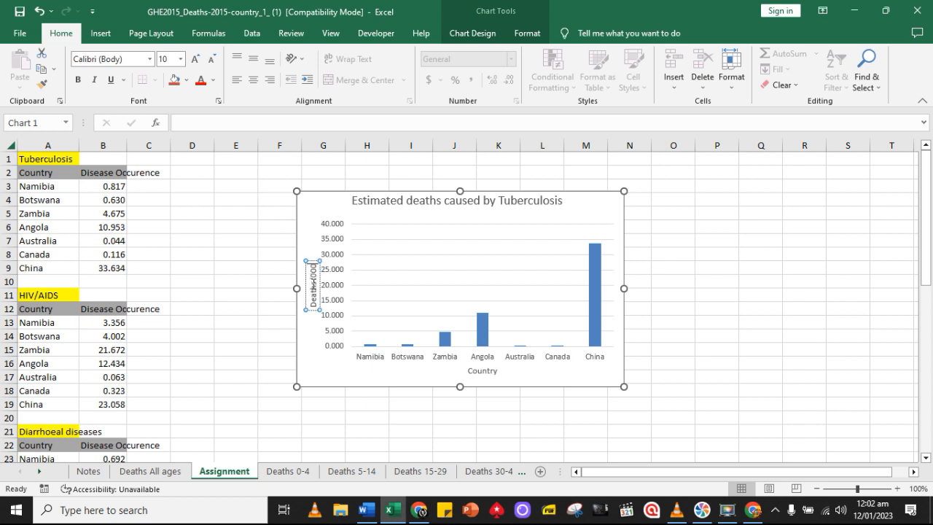
click(311, 352)
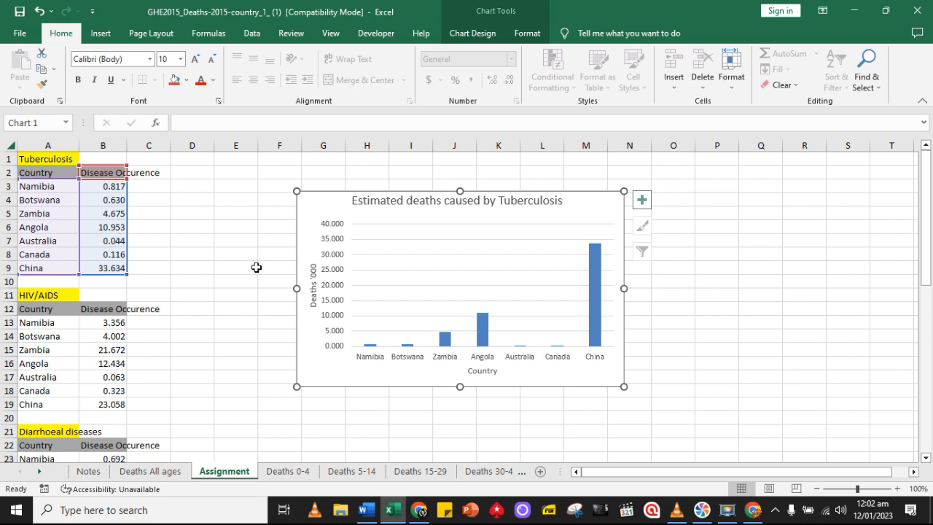
Reduce the Tuberculosis figures in cells B3 to B9 to one decimal place
click(333, 285)
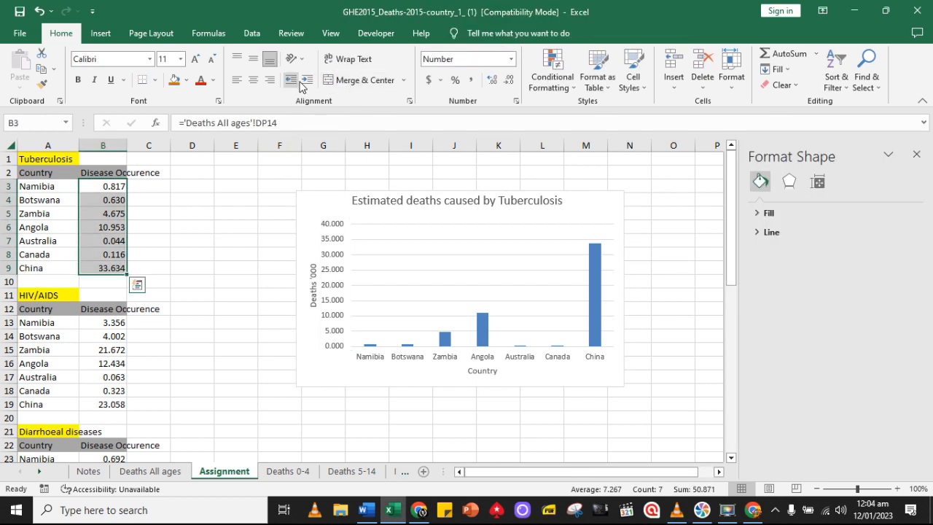
click(512, 83)
click(511, 83)
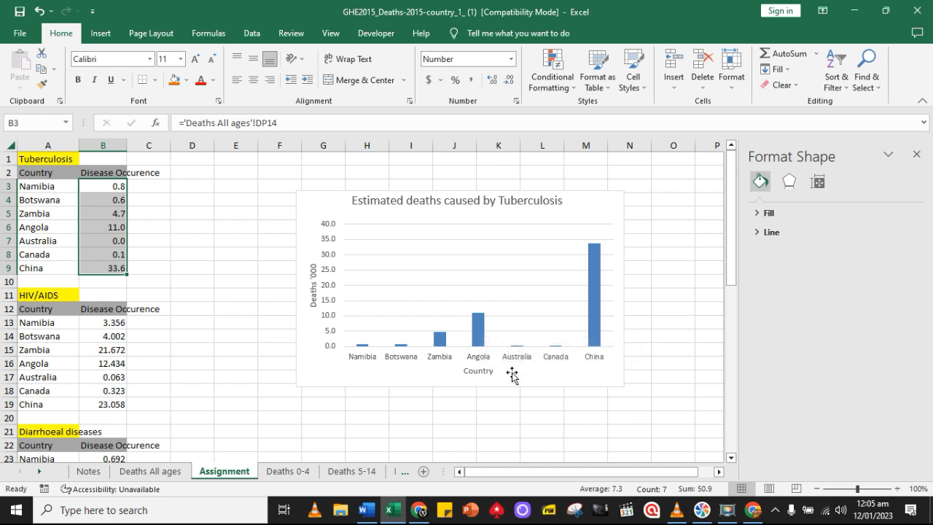
Add data labels to the columns of the Tuberculosis chart and move the chart up to row 1
click(479, 337)
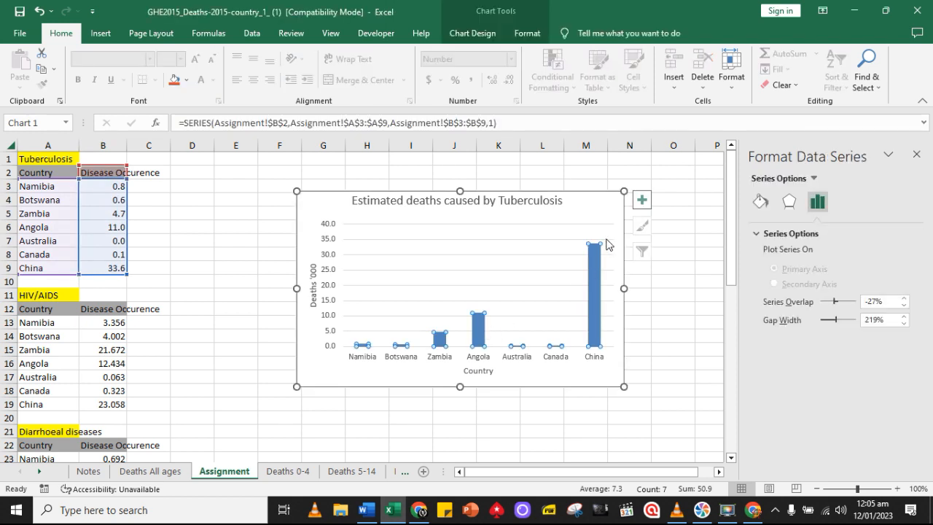
click(642, 202)
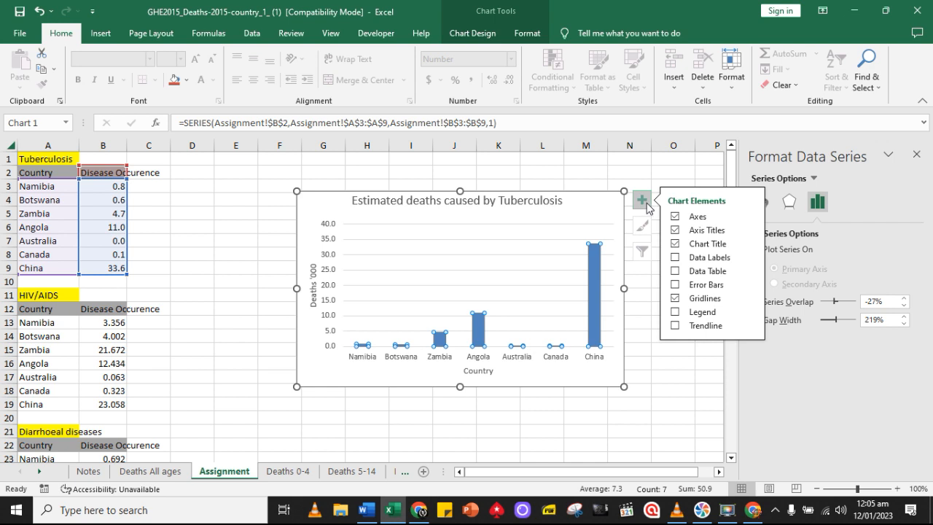
click(675, 258)
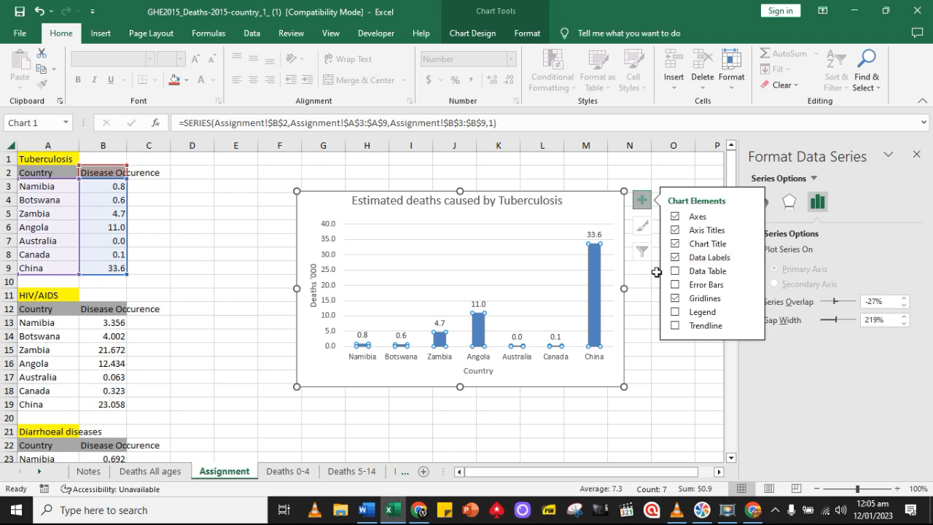
click(642, 386)
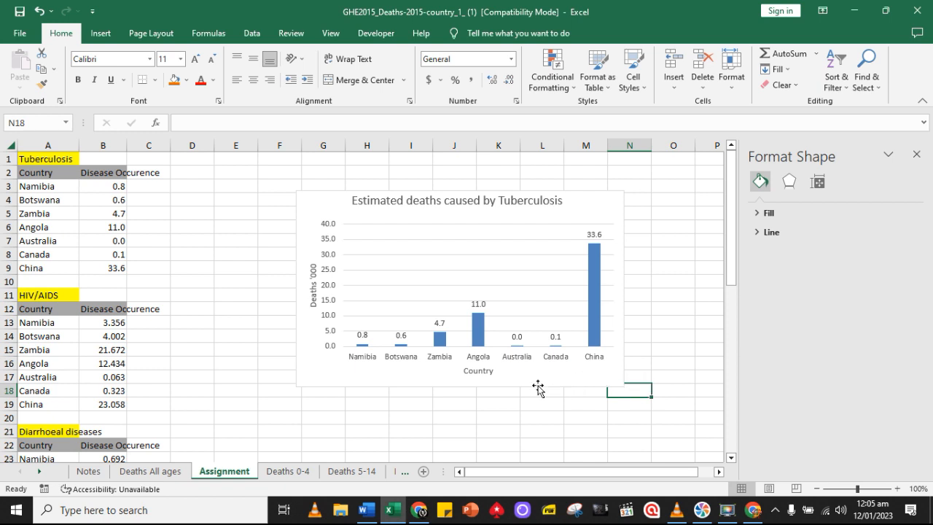
drag(537, 387, 530, 348)
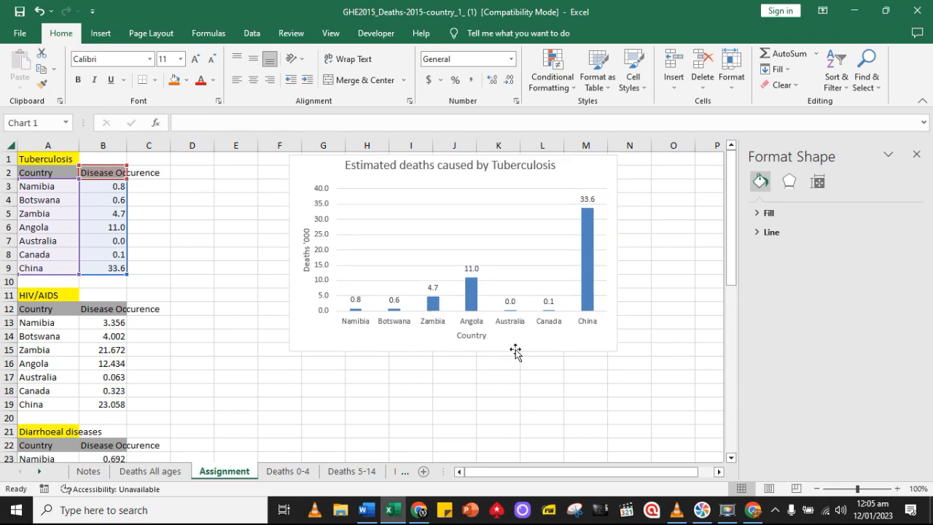
Copy the title text of the Tuberculosis chart
click(44, 322)
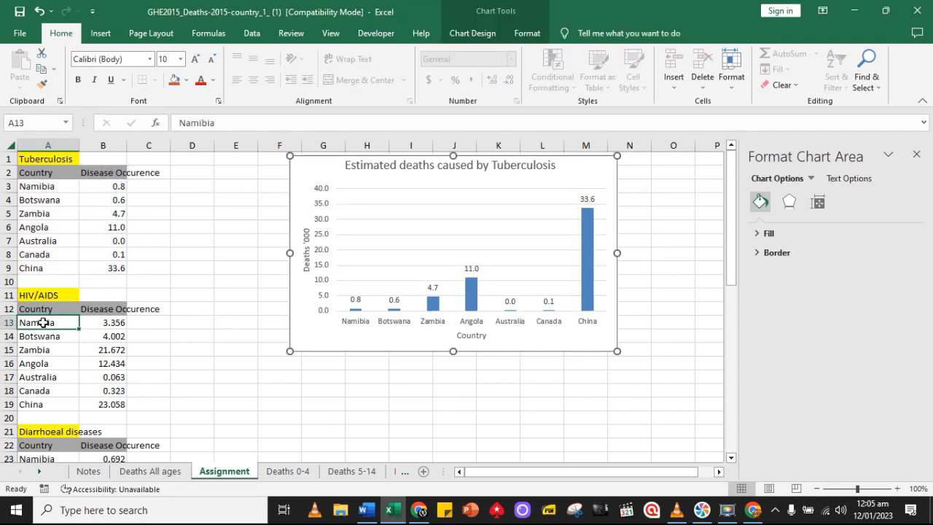
click(445, 166)
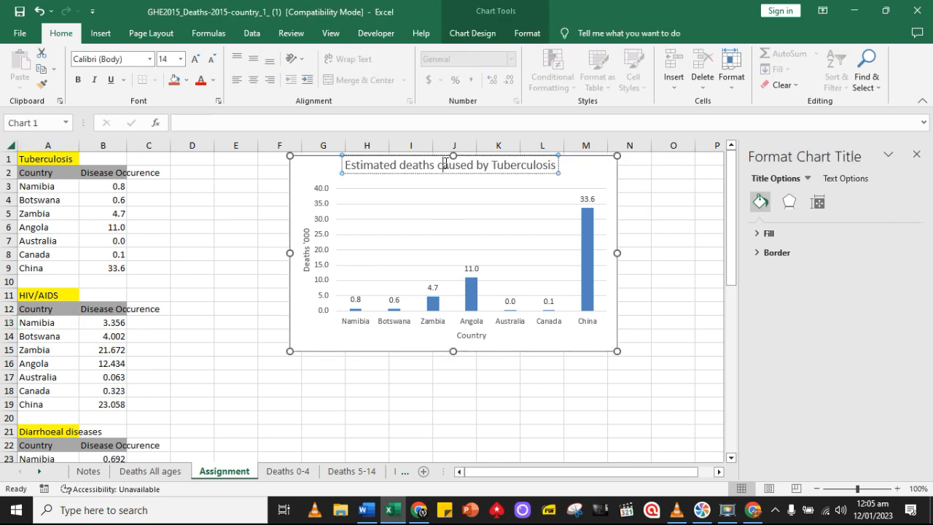
triple_click(445, 165)
Insert a 2-D Clustered Column chart from the HIV/AIDS data in cells A13 to B19
click(113, 347)
drag(39, 327, 115, 376)
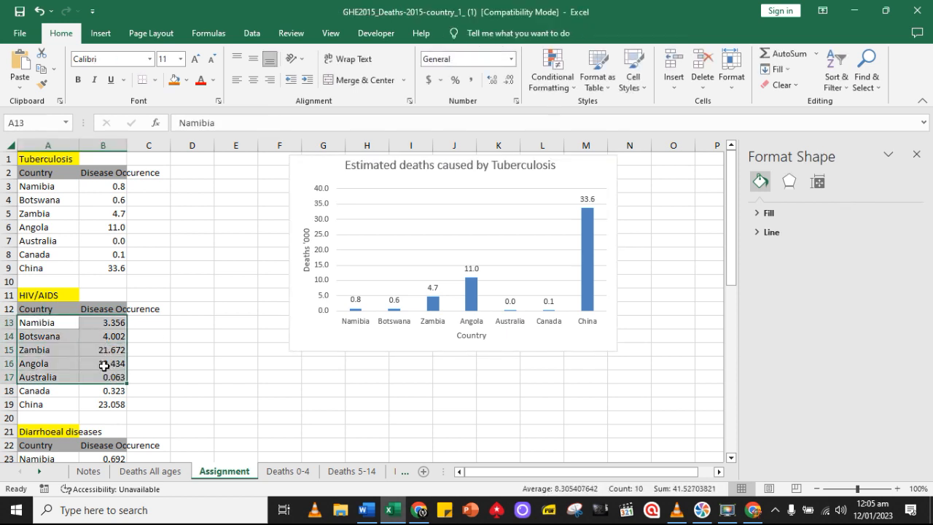
click(47, 324)
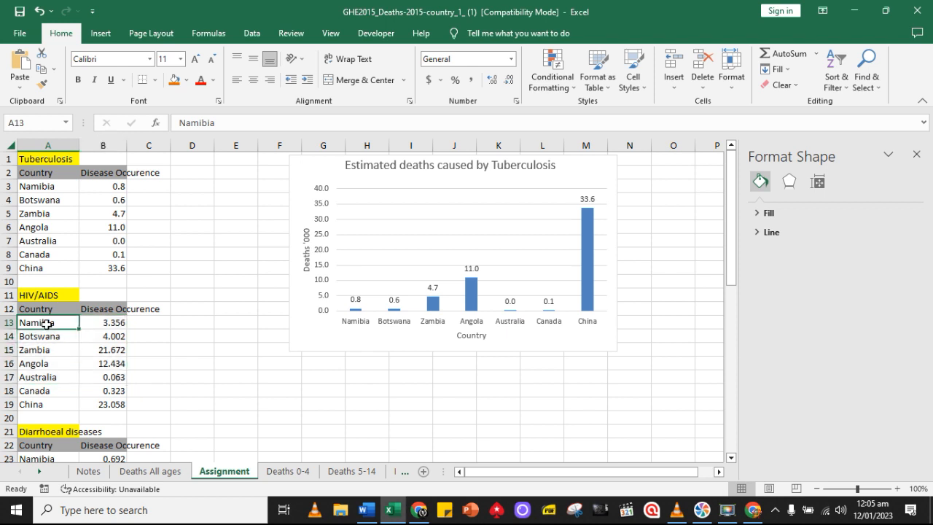
drag(47, 324, 110, 406)
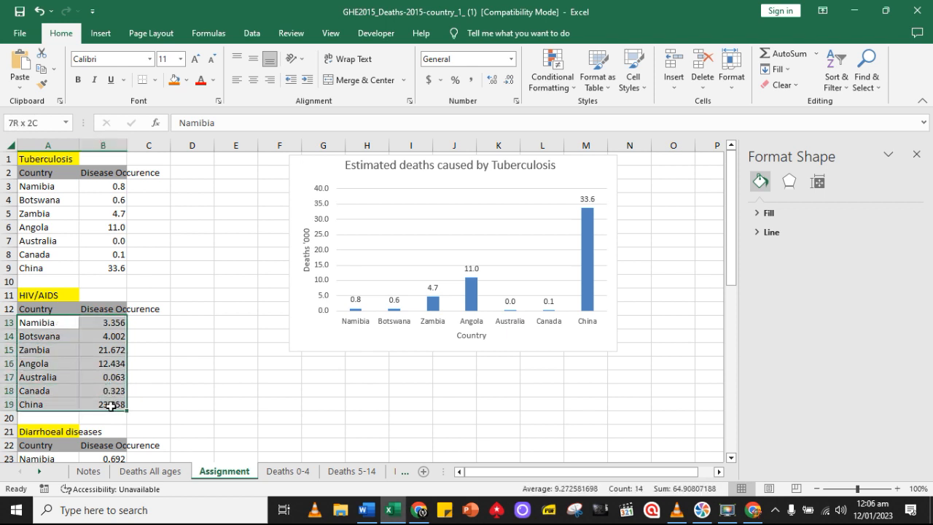
click(98, 33)
click(405, 54)
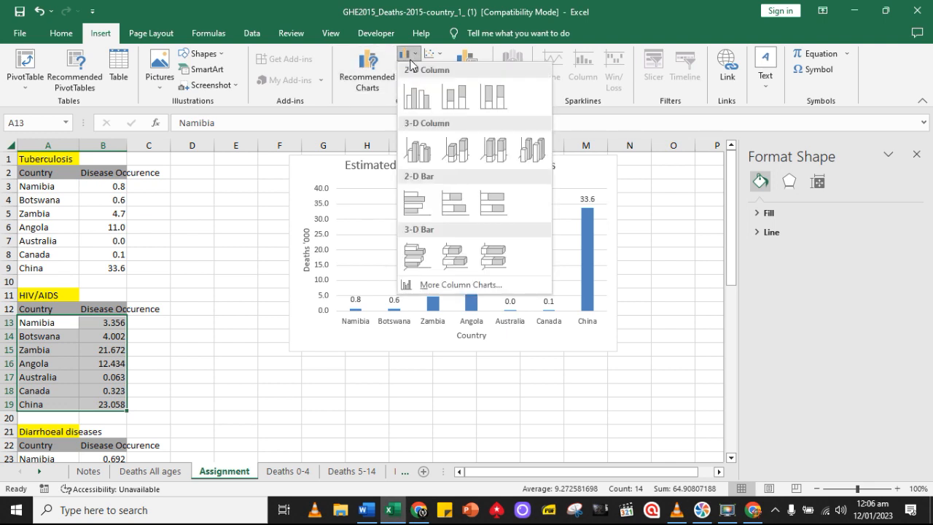
click(418, 97)
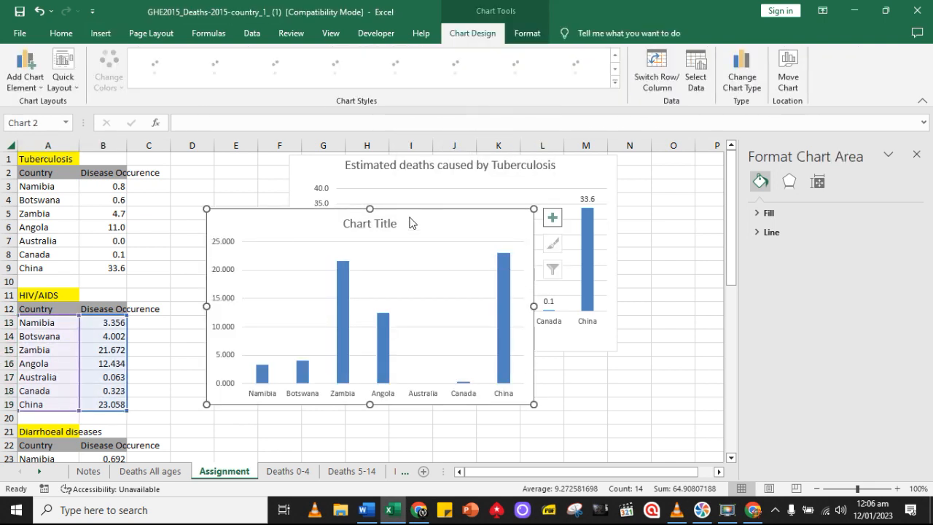
Move the HIV/AIDS chart directly below the Tuberculosis chart, starting at about row 16
click(491, 293)
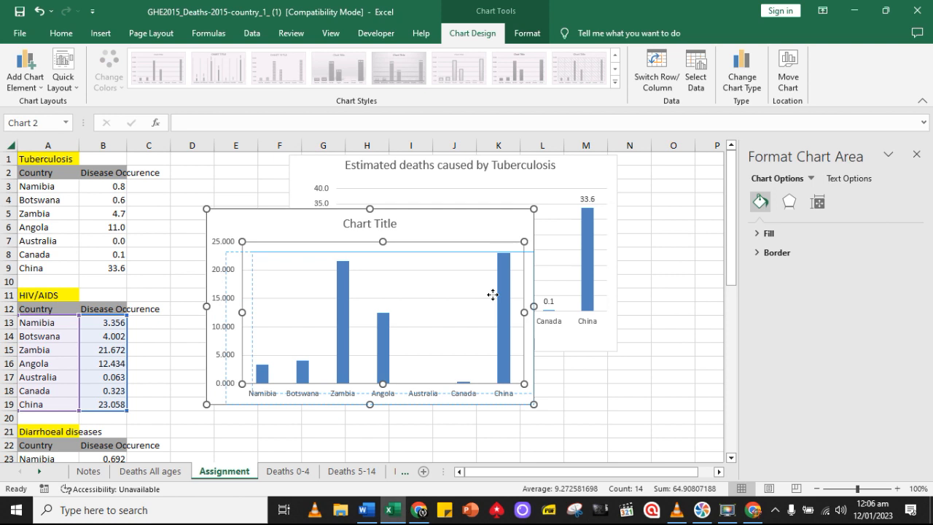
click(39, 12)
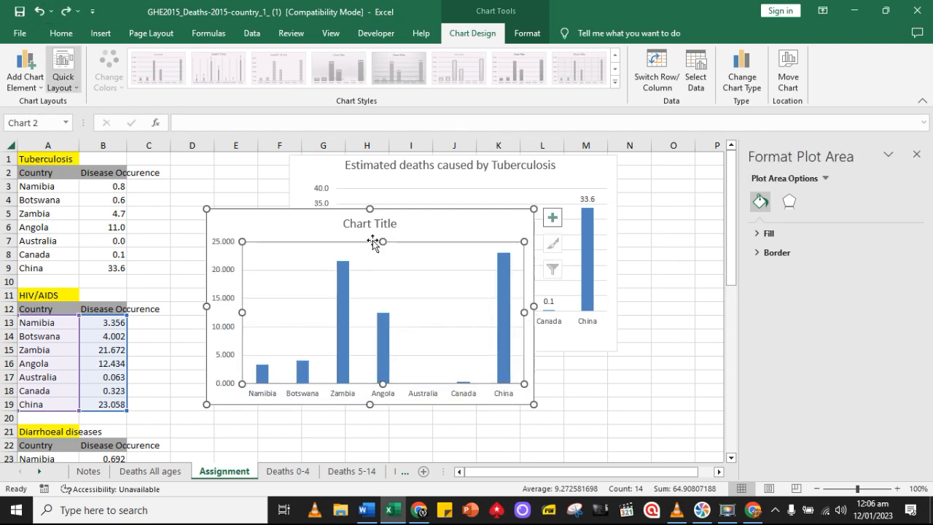
drag(327, 221, 424, 310)
scroll(415, 284, down, 2)
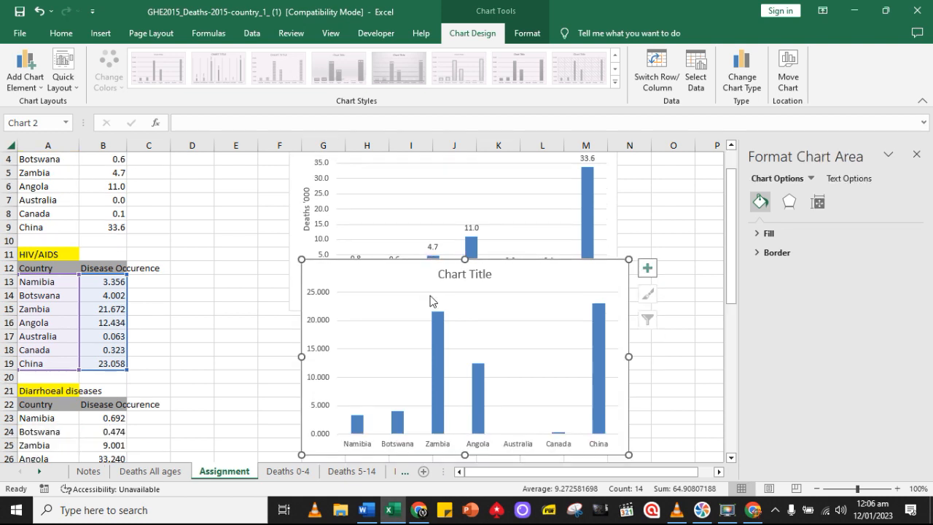
scroll(412, 273, down, 1)
click(405, 270)
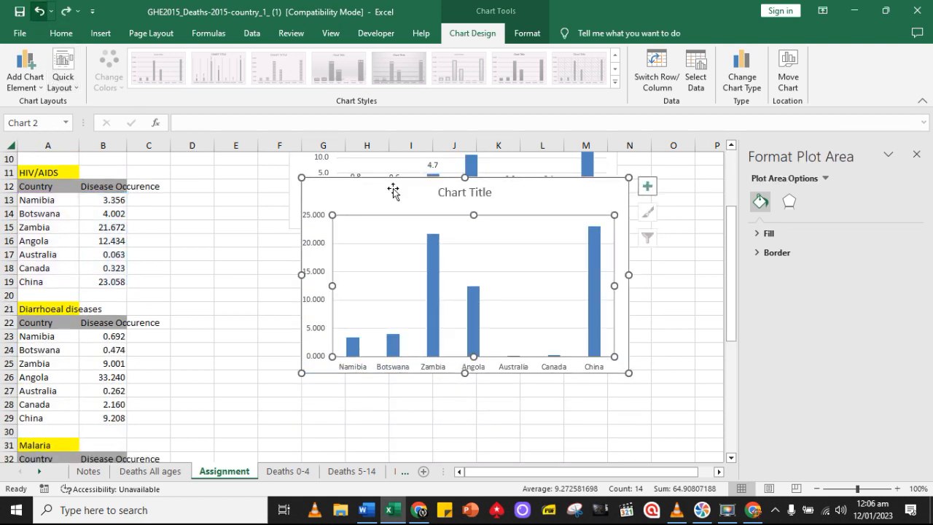
drag(397, 190, 383, 256)
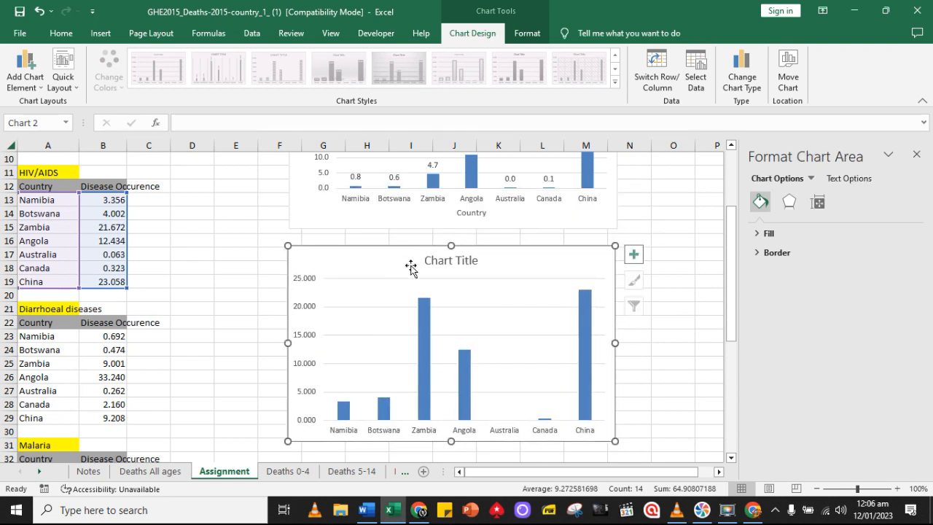
scroll(368, 255, down, 1)
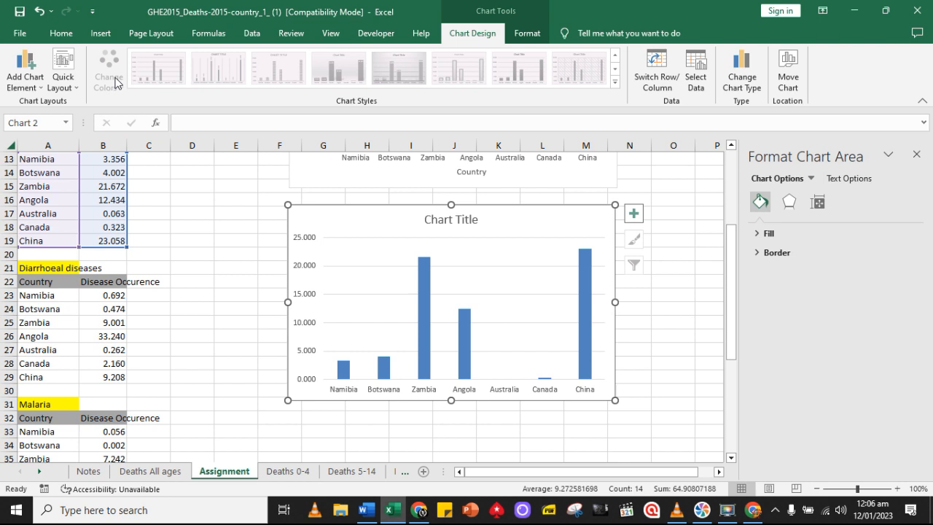
click(62, 33)
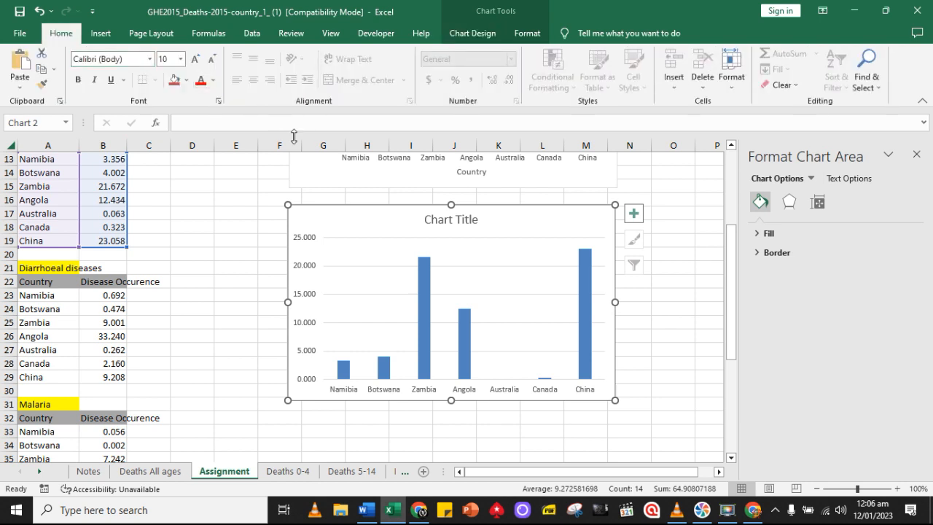
click(666, 358)
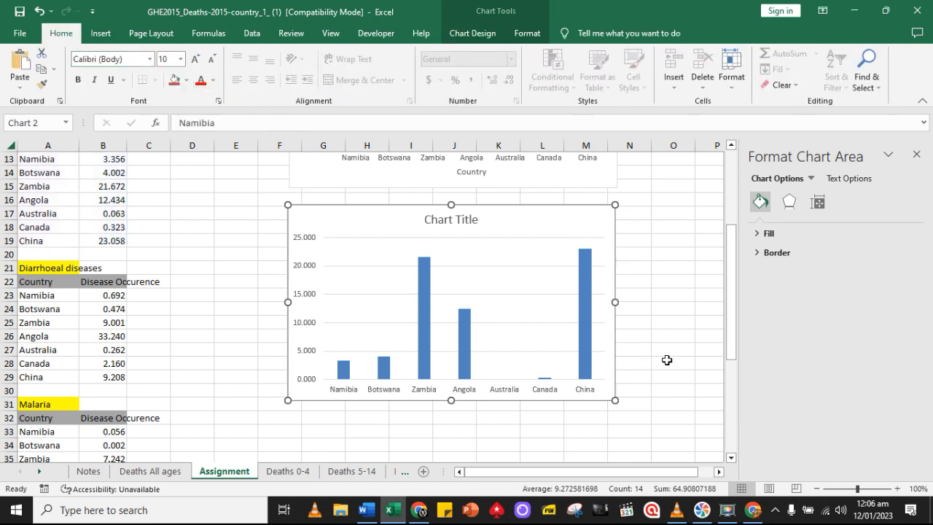
click(458, 217)
click(457, 217)
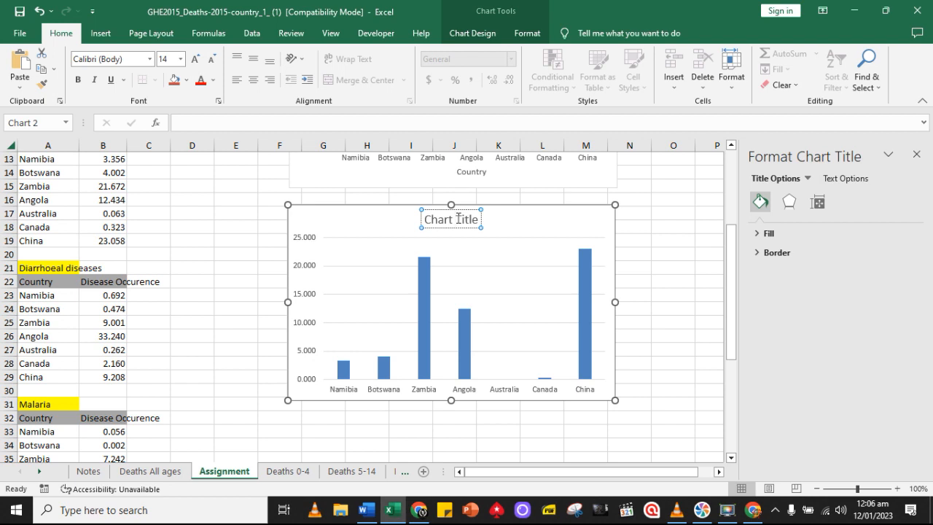
click(632, 241)
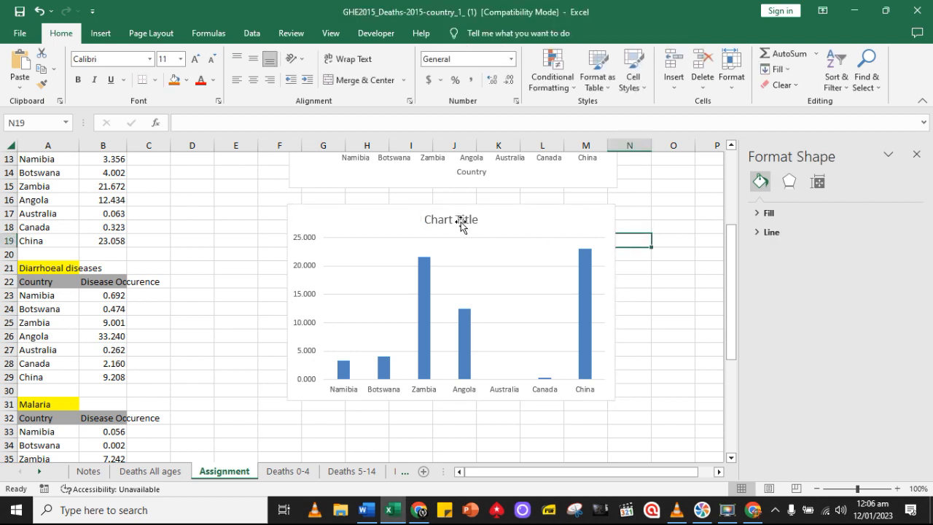
Replace the placeholder title of the HIV/AIDS chart with the title text copied from the Tuberculosis chart
click(459, 221)
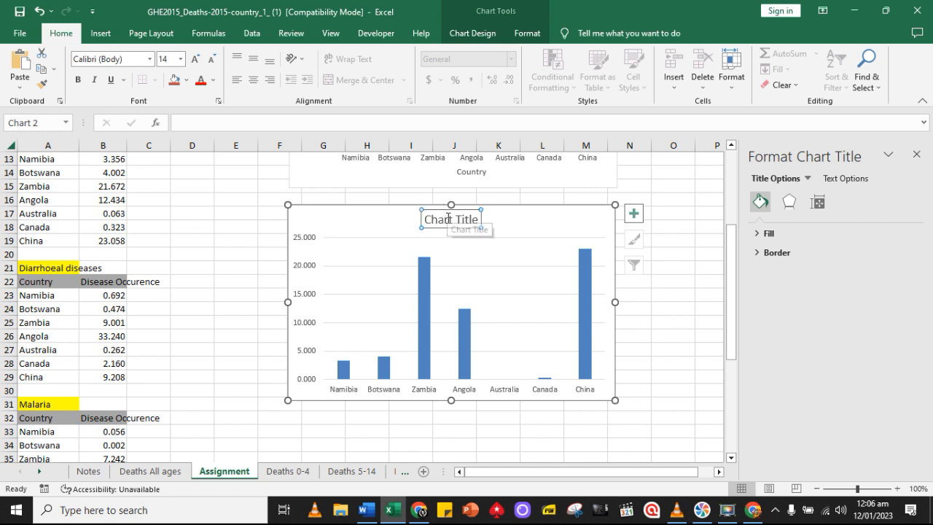
click(448, 218)
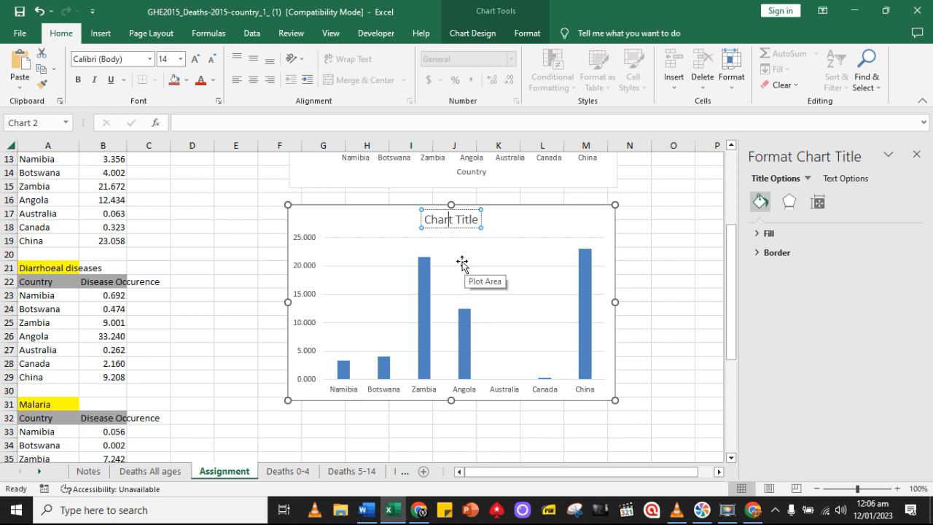
key(ctrl+a)
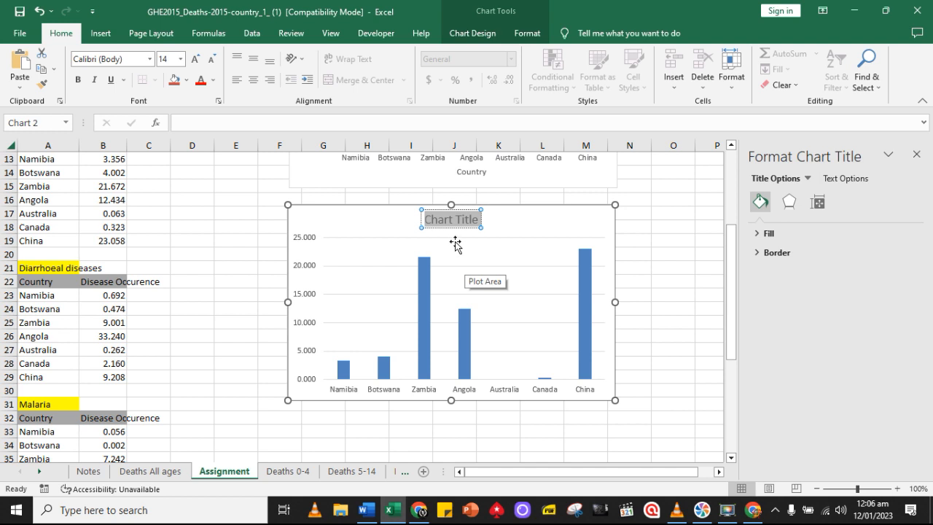
text(Estimated deaths caused by Tuberculosis)
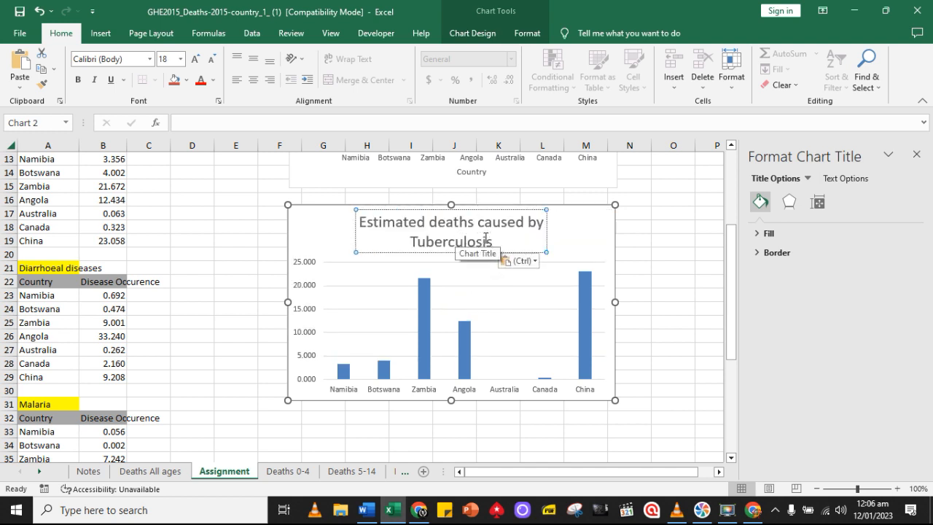
Change the disease name in the pasted title so that it reads "Estimated deaths caused by HIV/AIDS"
key(BackSpace)
key(BackSpace)
key(BackSpace)
key(BackSpace)
key(BackSpace)
key(BackSpace)
key(BackSpace)
key(BackSpace)
key(BackSpace)
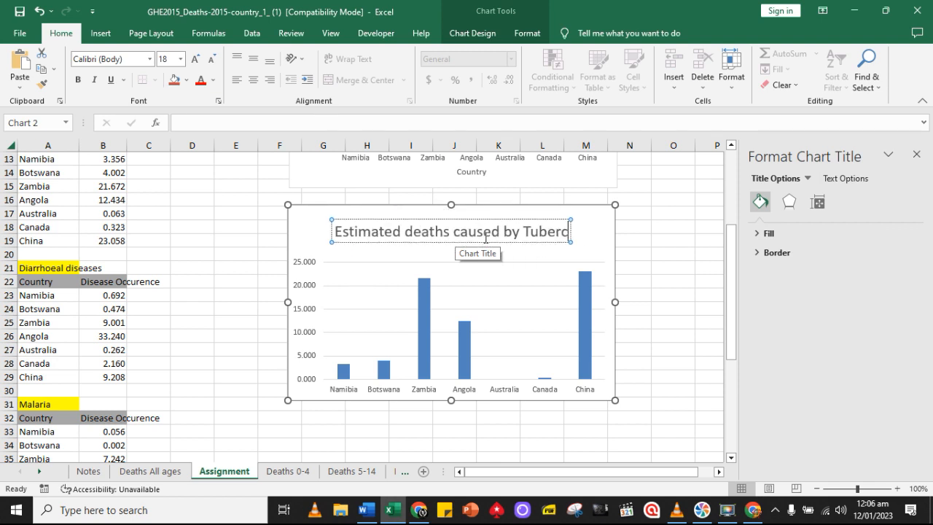
key(BackSpace)
key(BackSpace)
key(BackSpace)
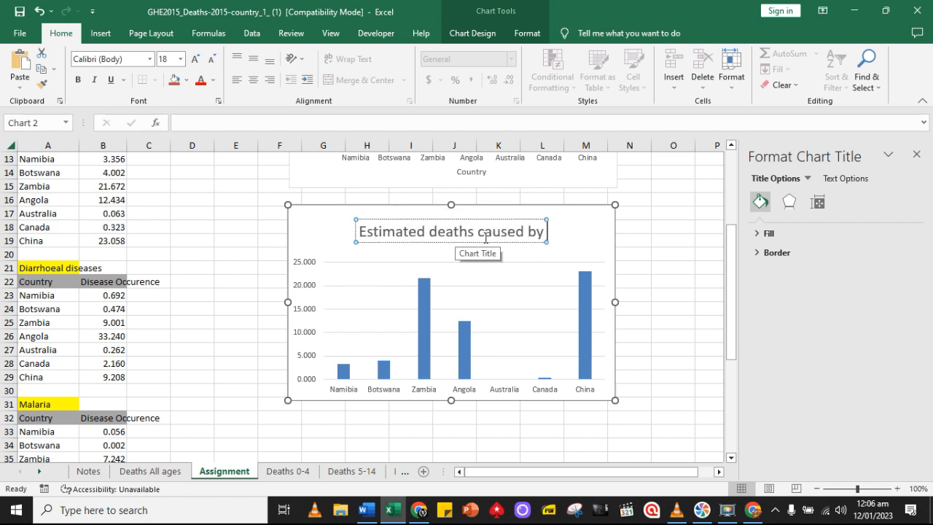
text(HIV/)
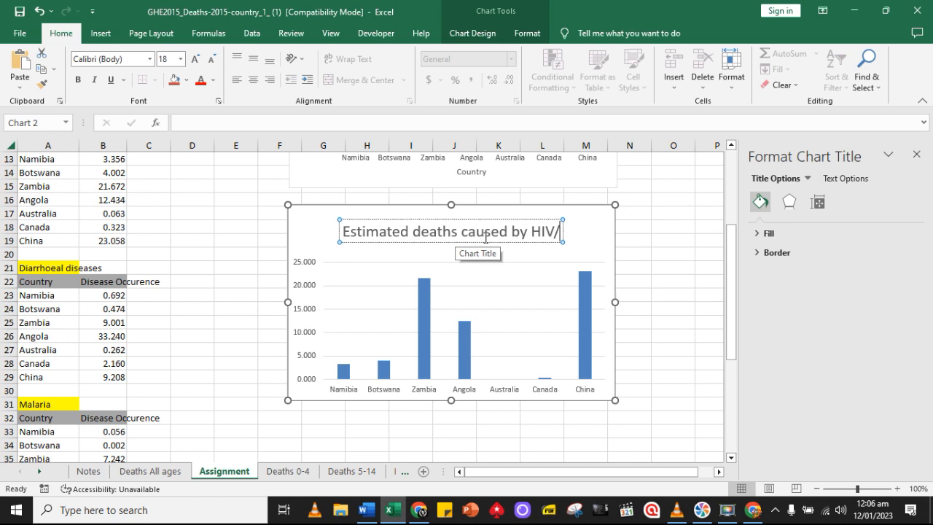
text(AIDS)
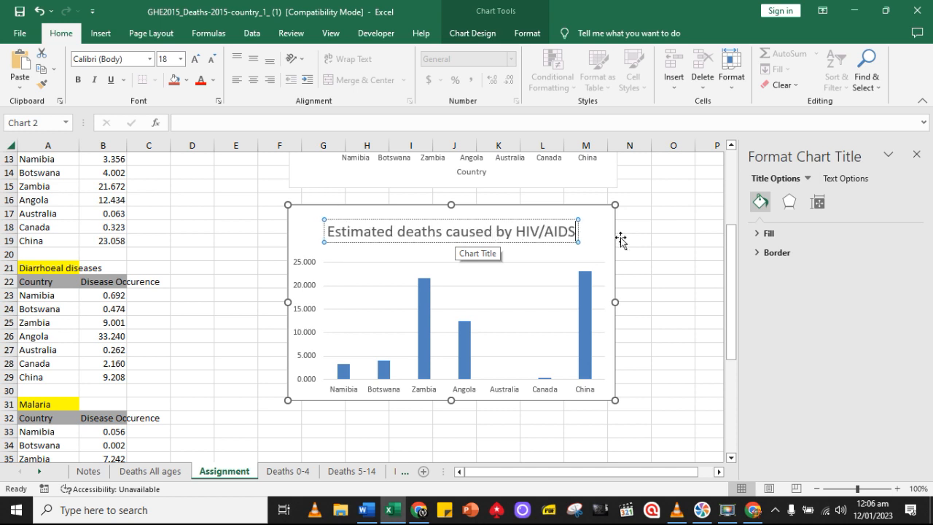
click(647, 240)
Format the HIV/AIDS figures in cells B13 to B19 to one decimal place
scroll(651, 242, up, 1)
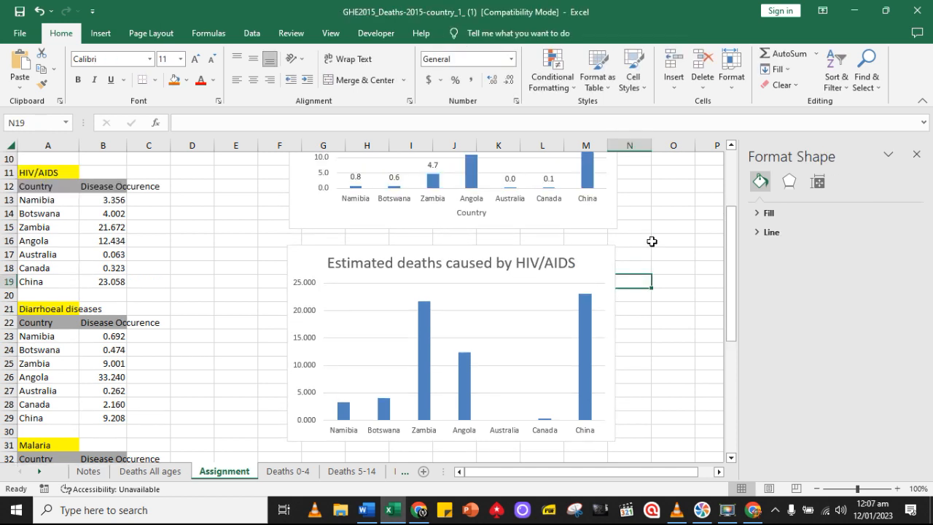
scroll(474, 315, down, 1)
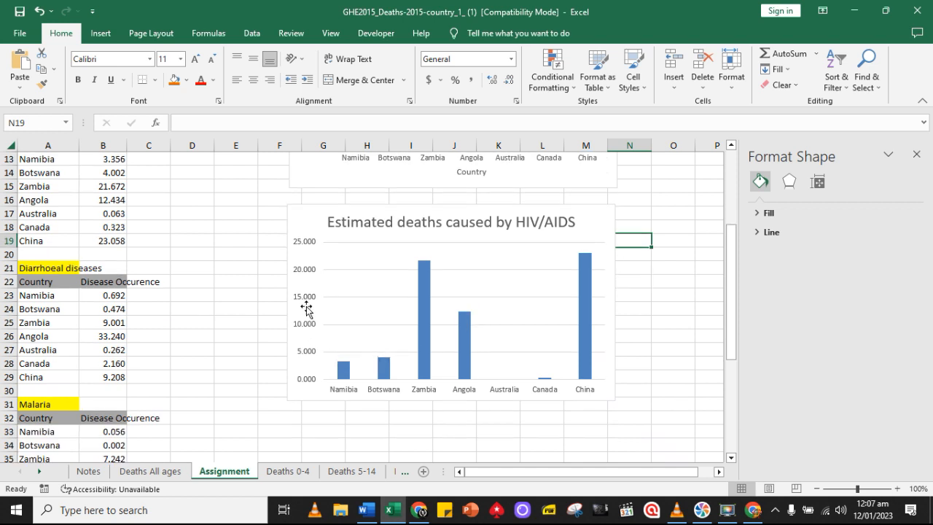
scroll(120, 261, up, 1)
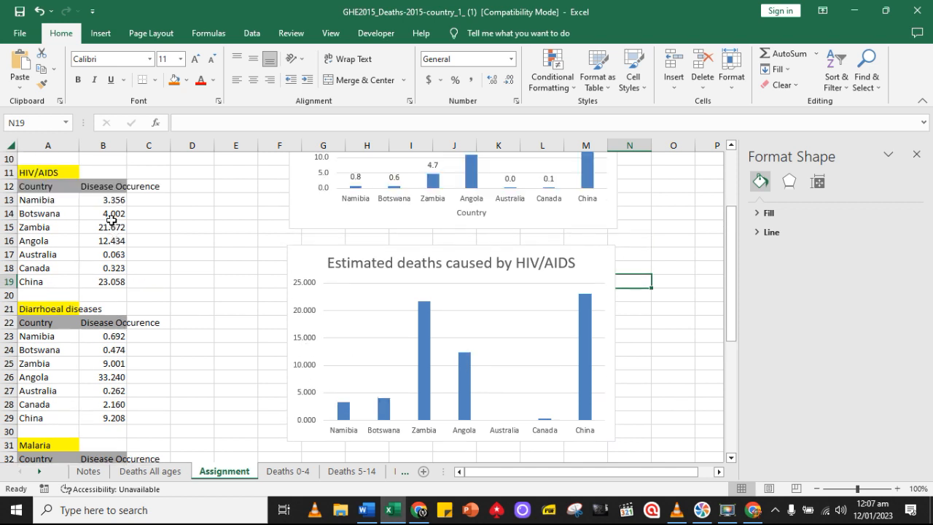
drag(109, 200, 117, 281)
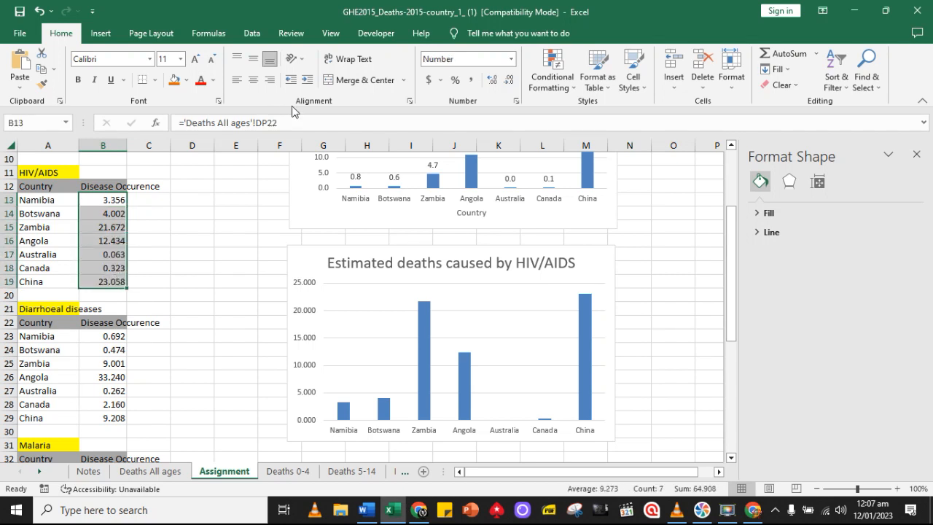
click(507, 80)
click(508, 80)
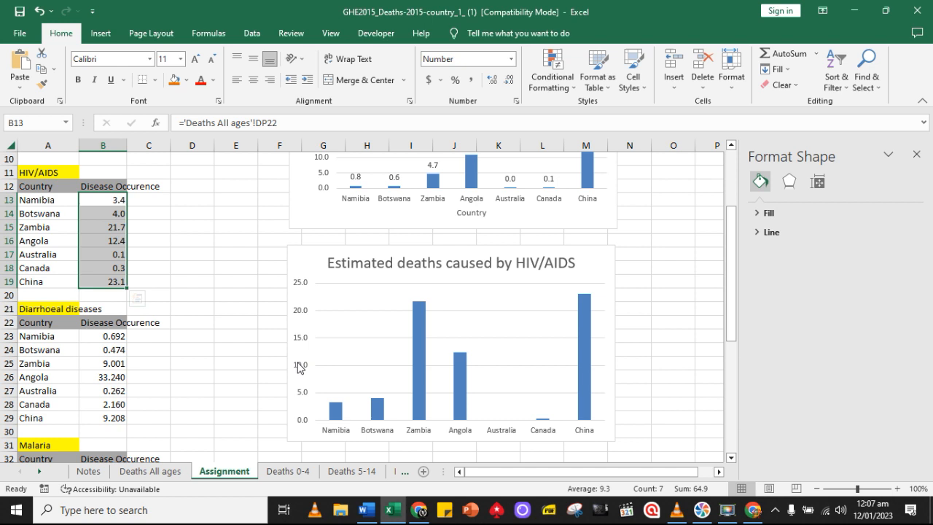
Add data labels and axis titles to the HIV/AIDS chart
click(604, 276)
click(633, 255)
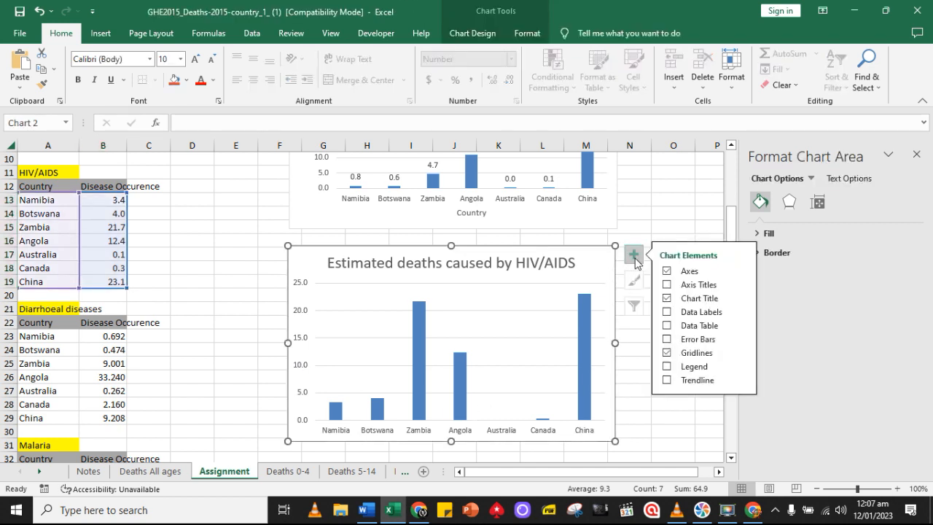
click(667, 312)
click(666, 284)
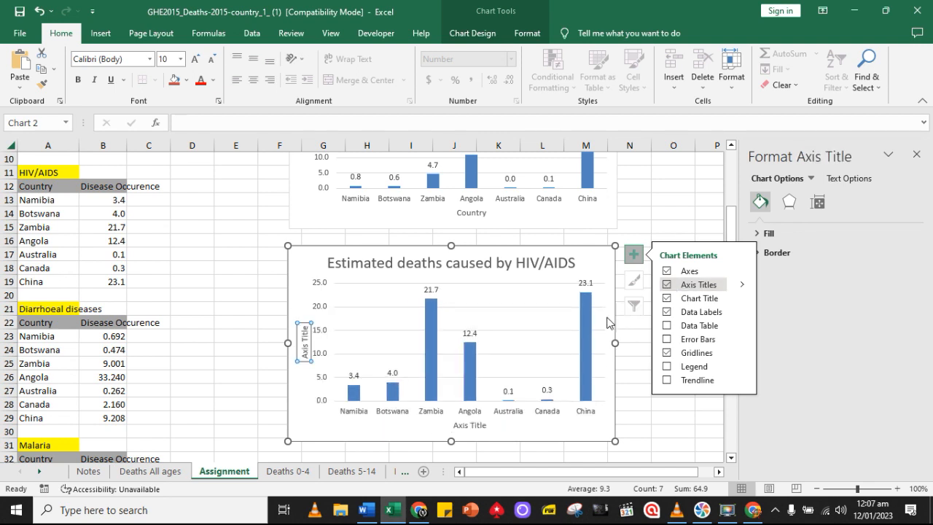
Change the horizontal axis title of the HIV/AIDS chart to "Country"
click(472, 426)
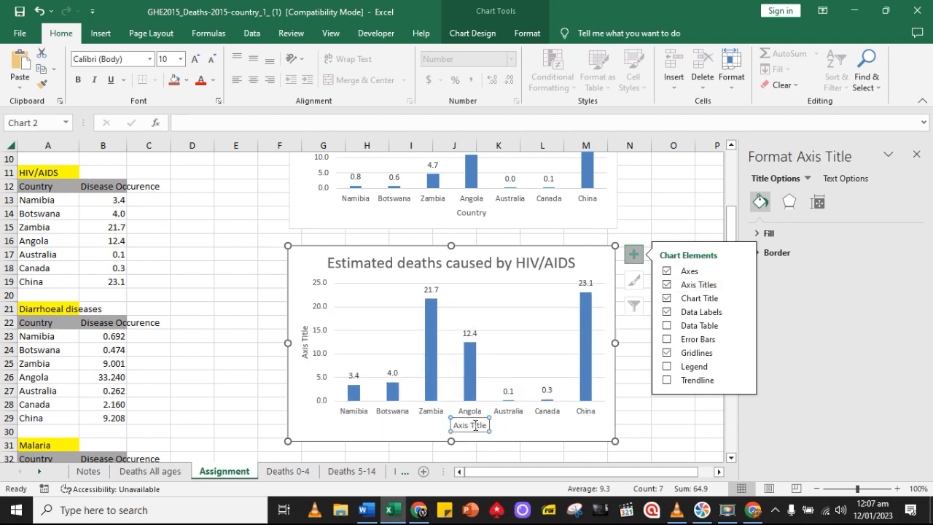
click(475, 425)
triple_click(475, 427)
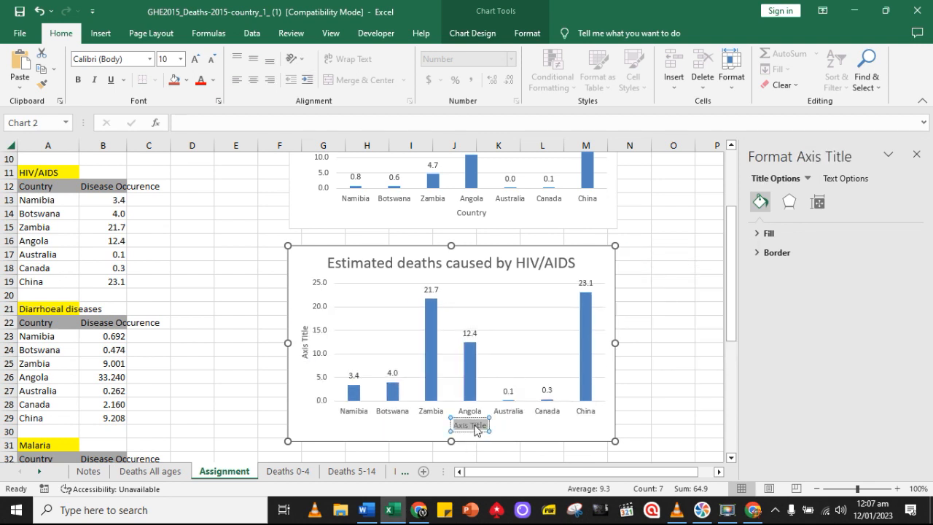
text(Country)
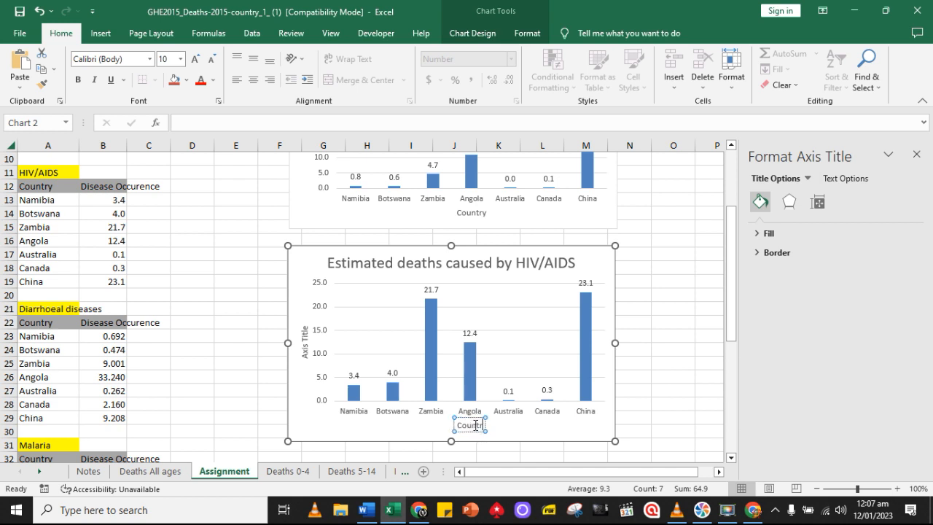
Change the vertical axis title of the HIV/AIDS chart to "Deaths '000"
click(303, 350)
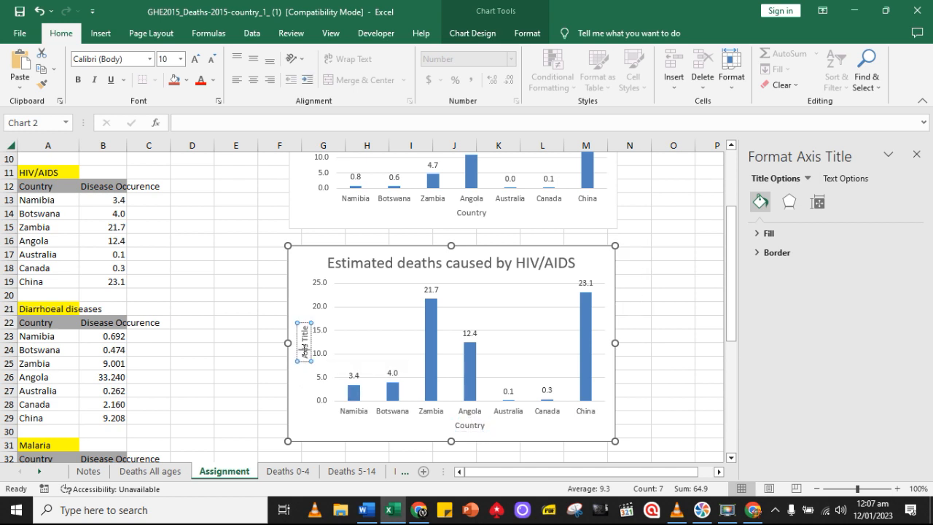
triple_click(303, 352)
text(Deaths)
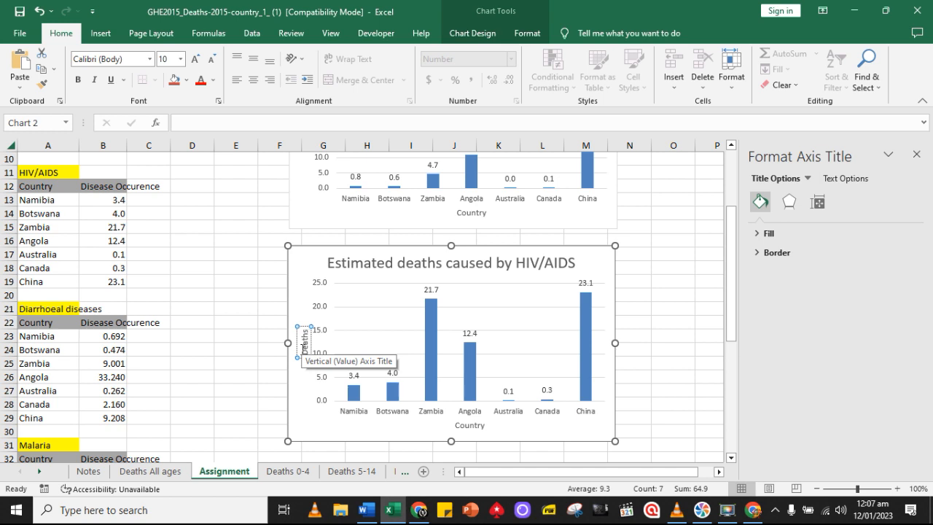
text( '000)
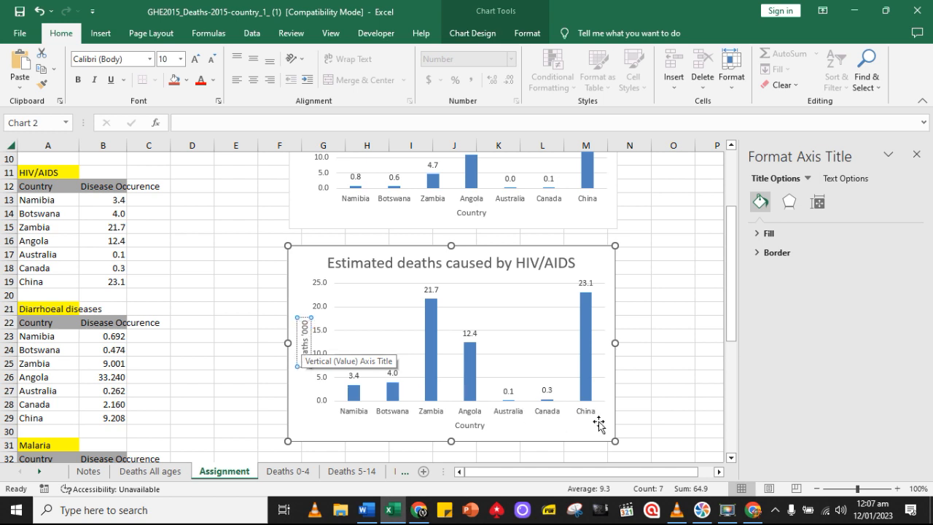
click(645, 419)
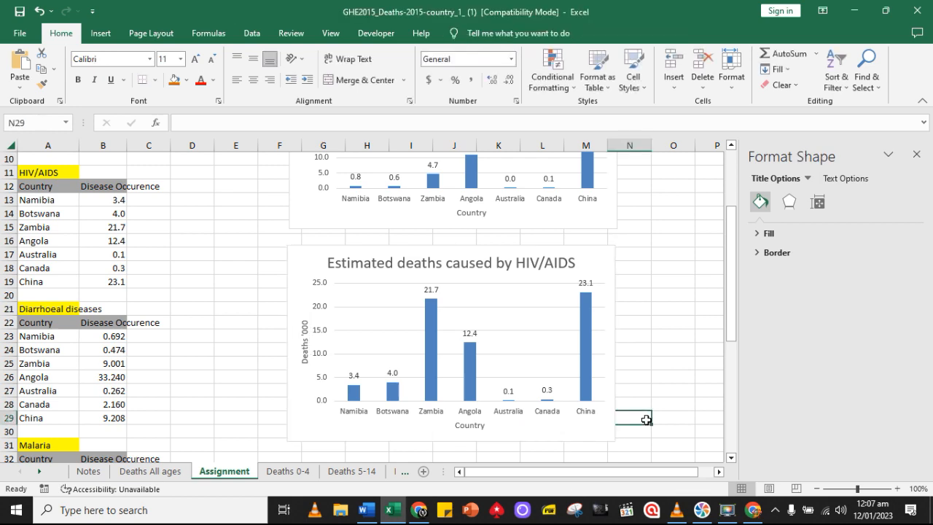
Give the columns of the HIV/AIDS chart a solid fill in the standard colour Red
scroll(645, 420, up, 1)
scroll(646, 421, down, 2)
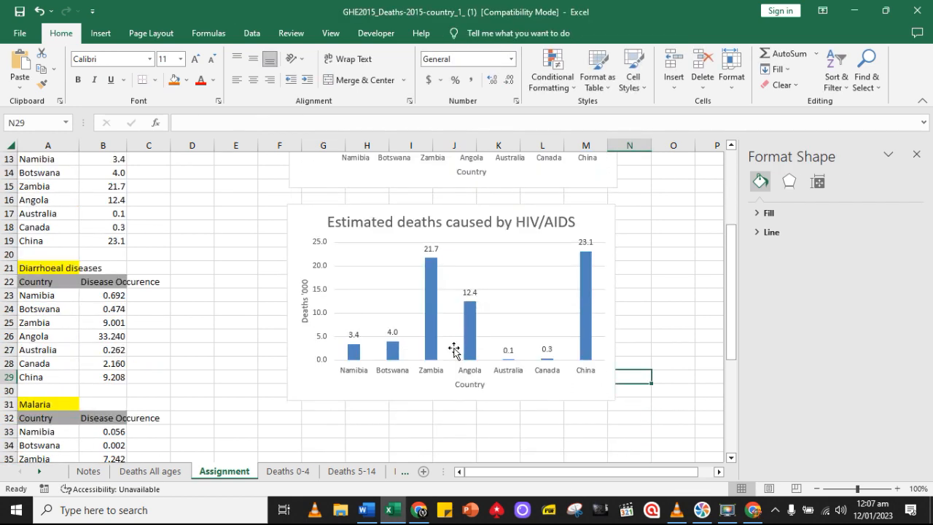
click(503, 383)
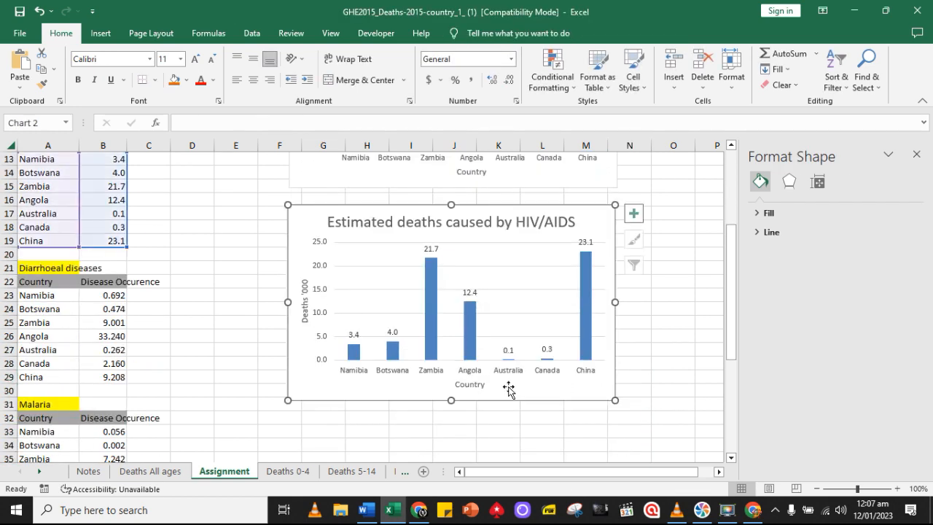
click(469, 337)
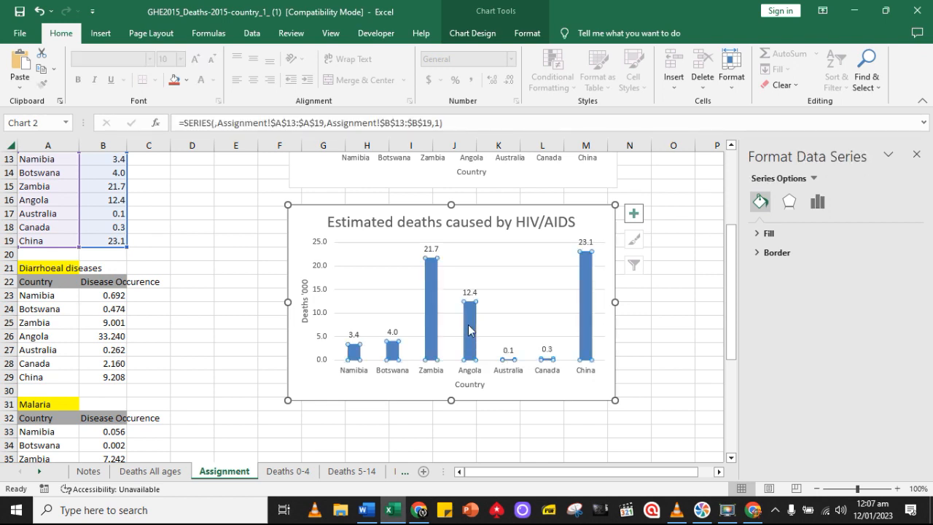
click(760, 234)
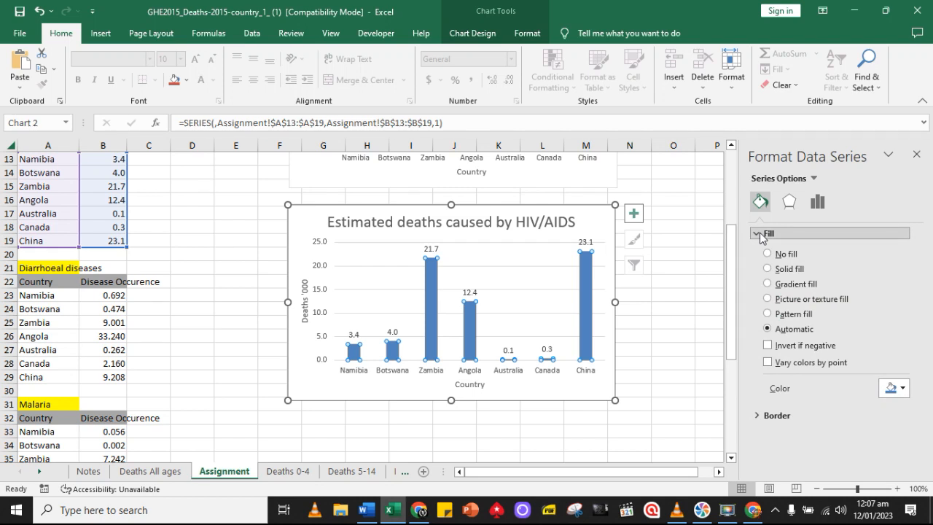
click(767, 269)
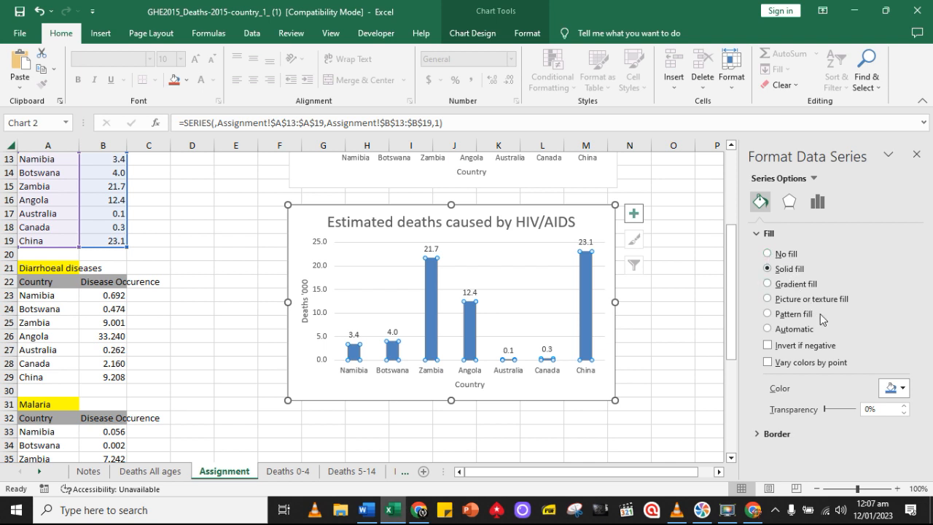
click(903, 388)
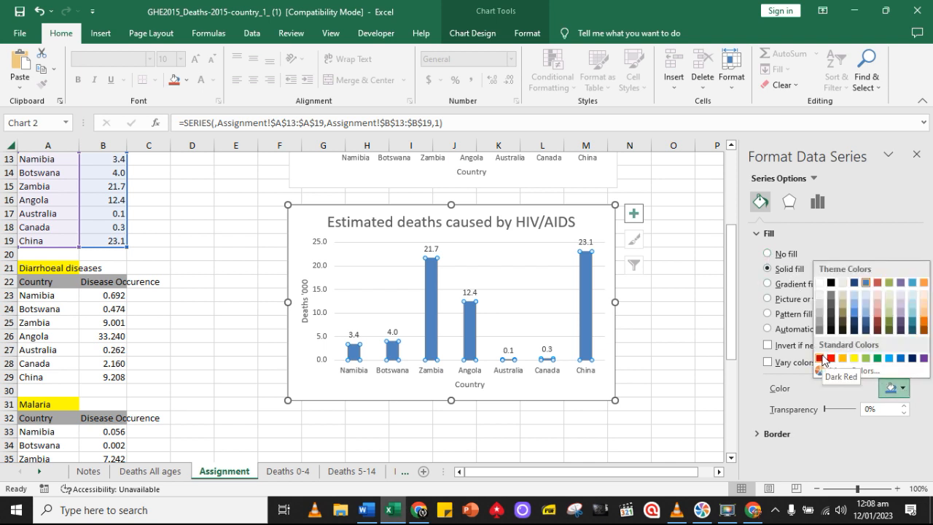
click(830, 359)
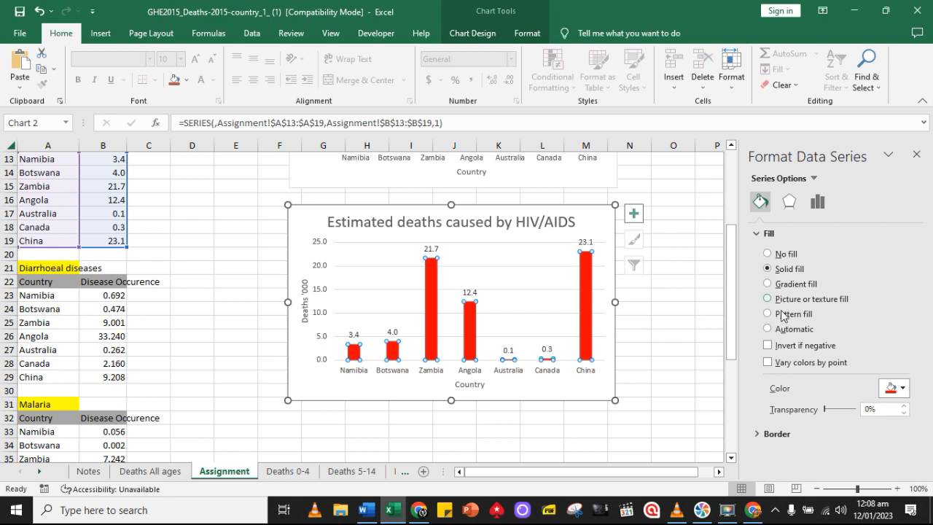
click(758, 234)
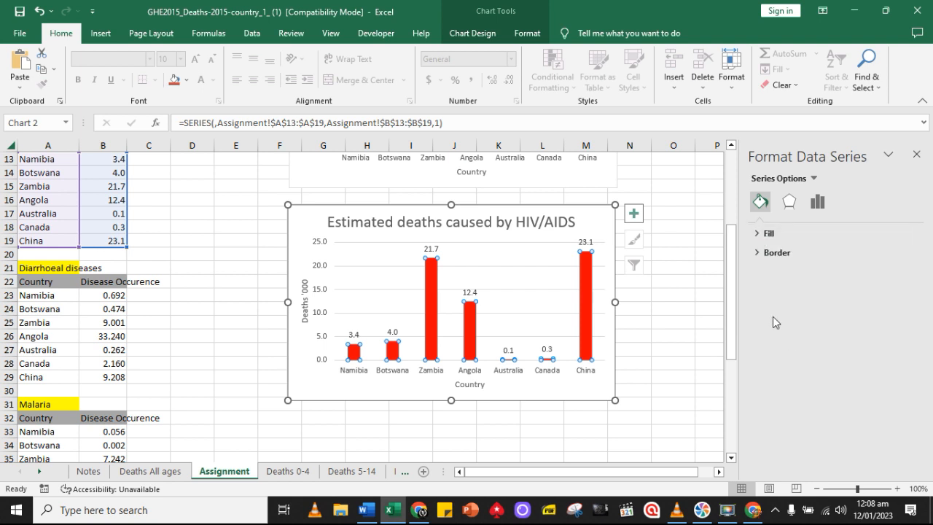
Give the columns of the HIV/AIDS chart a solid black border line
click(757, 254)
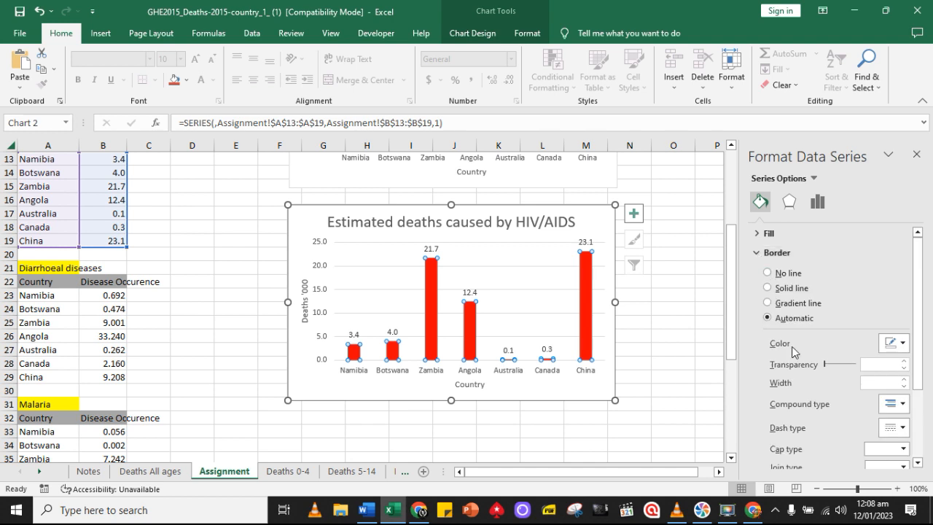
click(901, 343)
click(831, 375)
scroll(856, 379, down, 1)
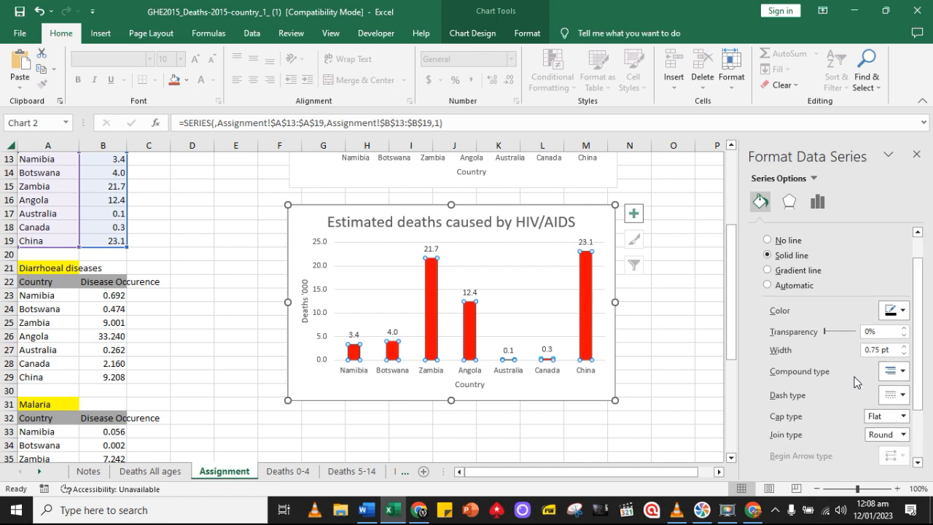
scroll(862, 386, down, 1)
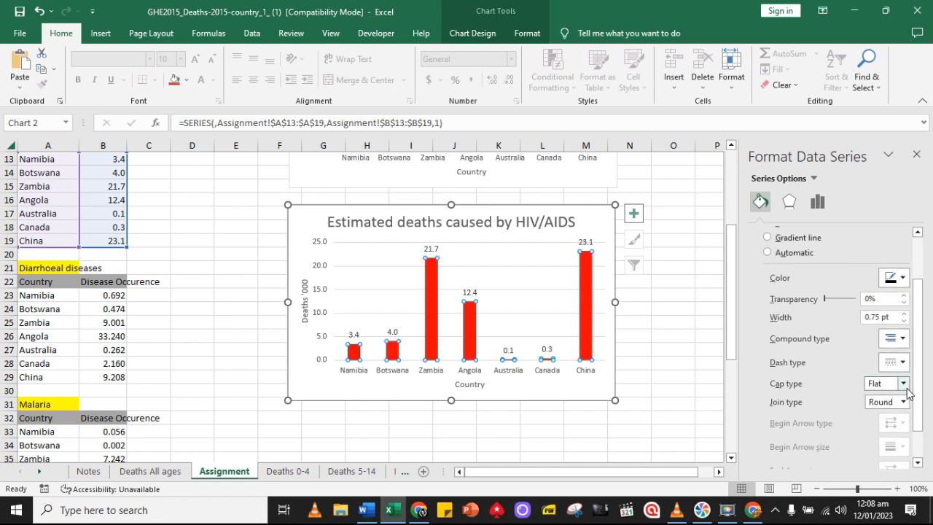
Set the border width of the HIV/AIDS chart's columns to 5.5 pt
click(905, 314)
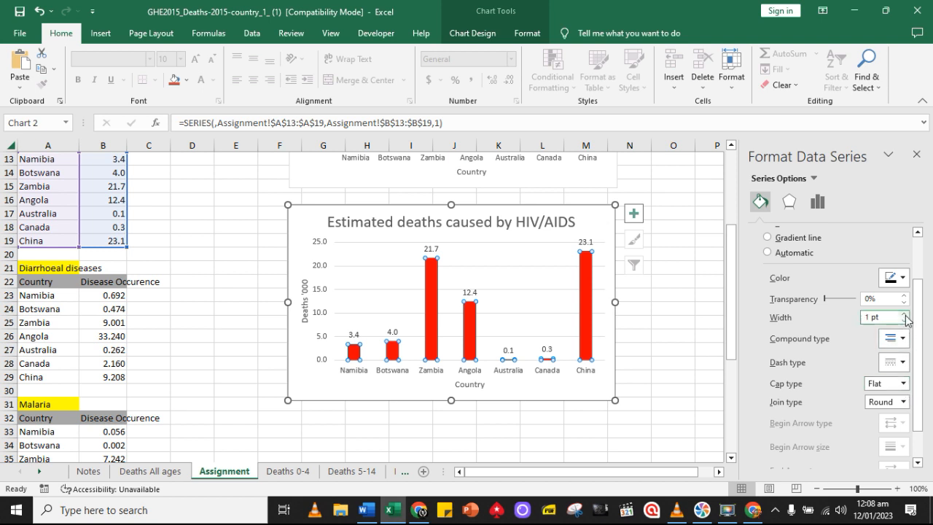
click(905, 314)
click(905, 314)
click(904, 314)
click(905, 314)
click(905, 314)
click(905, 314)
click(905, 314)
click(905, 314)
click(905, 314)
click(905, 314)
click(905, 314)
click(905, 314)
click(905, 314)
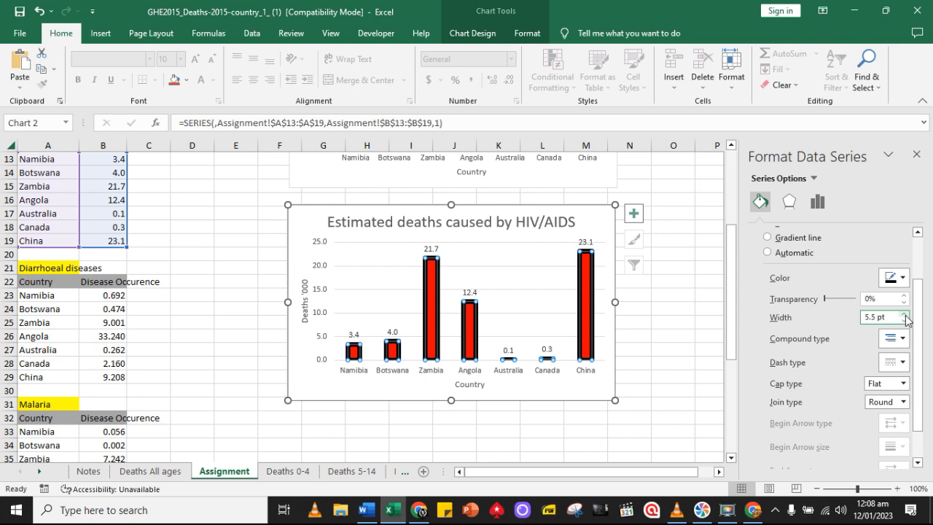
click(665, 372)
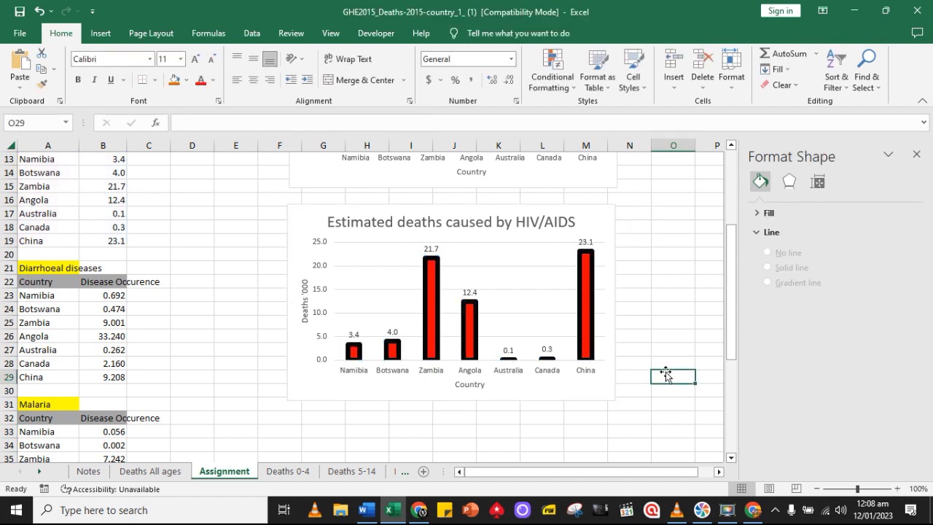
click(555, 394)
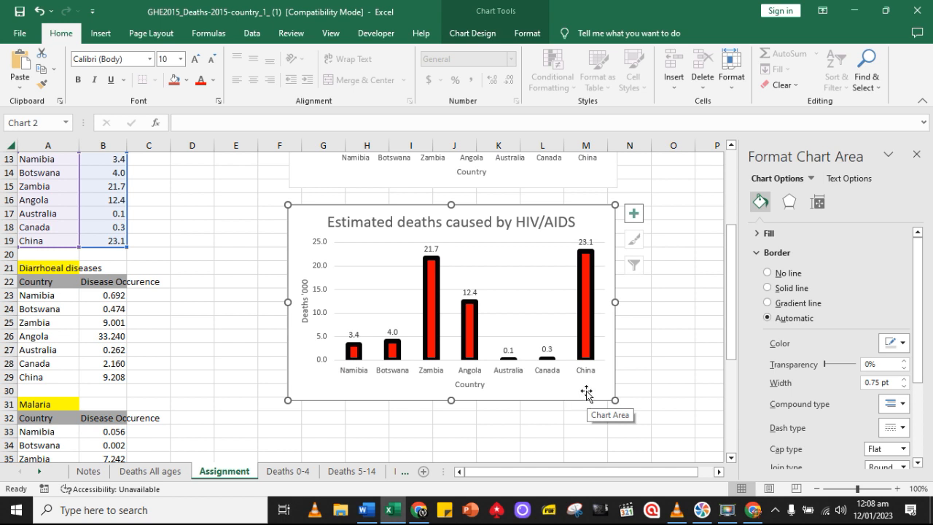
scroll(501, 366, up, 1)
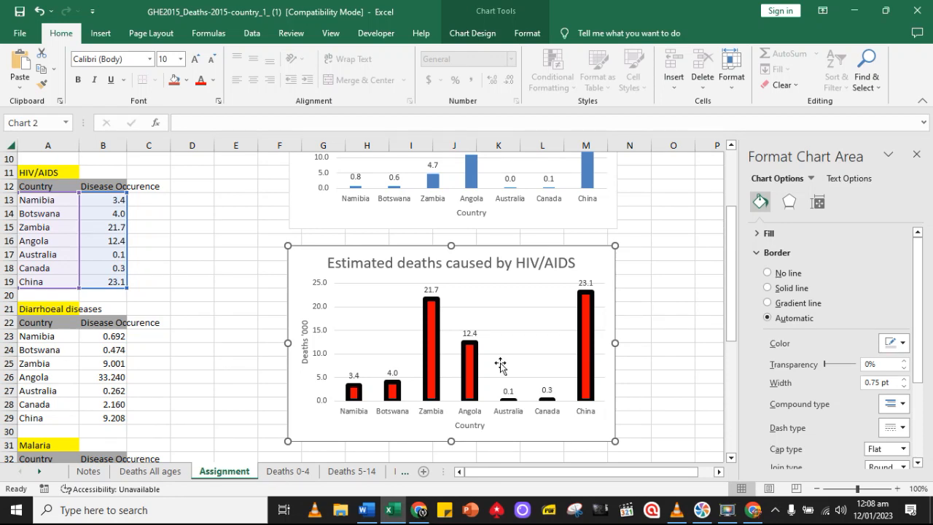
scroll(501, 366, up, 3)
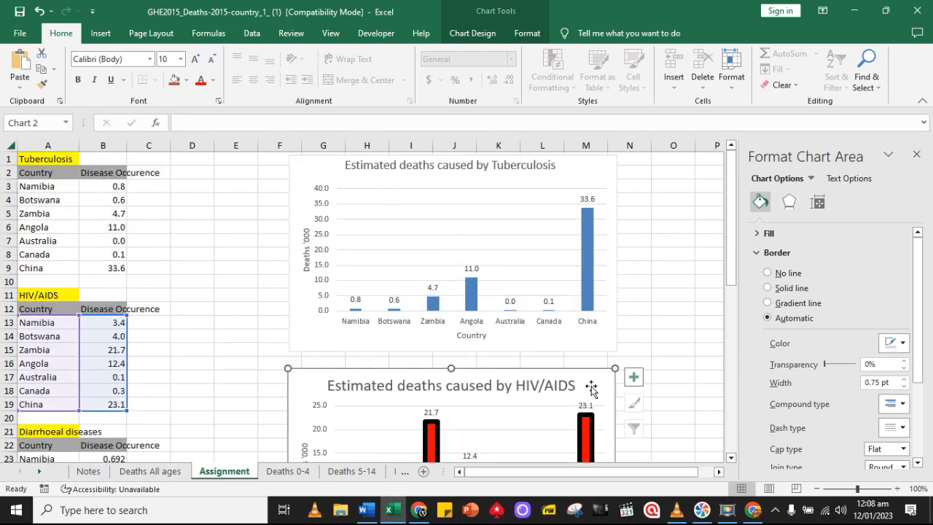
scroll(591, 389, down, 4)
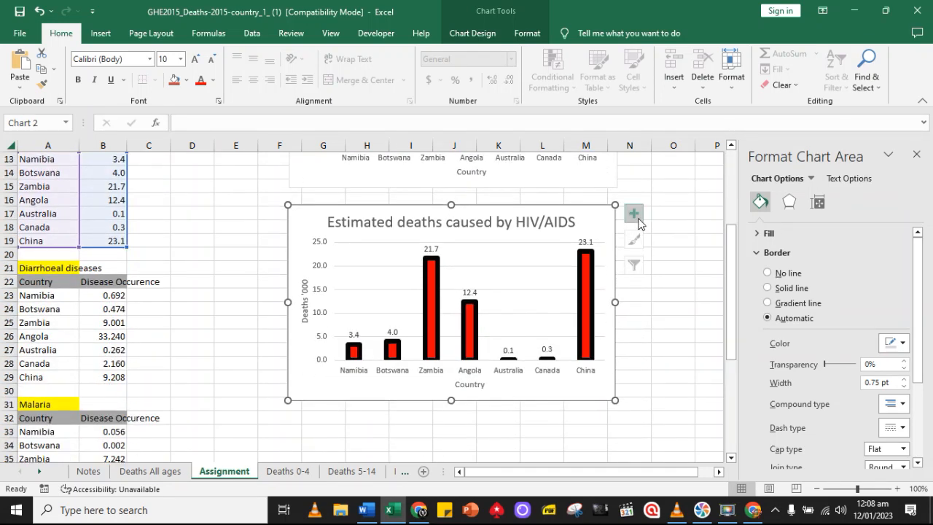
click(635, 218)
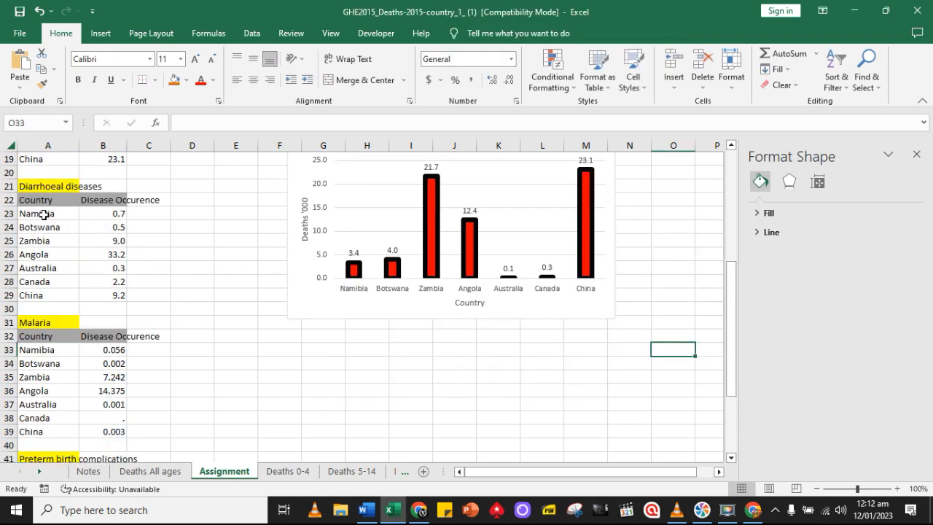
Insert a 2-D clustered column chart from the diarrhoeal diseases data in A23:B29
drag(38, 212, 111, 287)
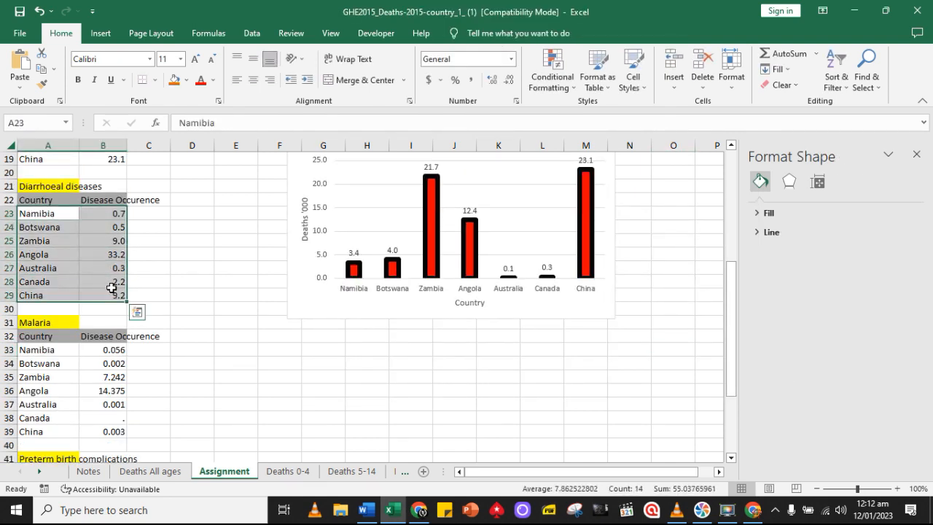
click(100, 33)
click(408, 54)
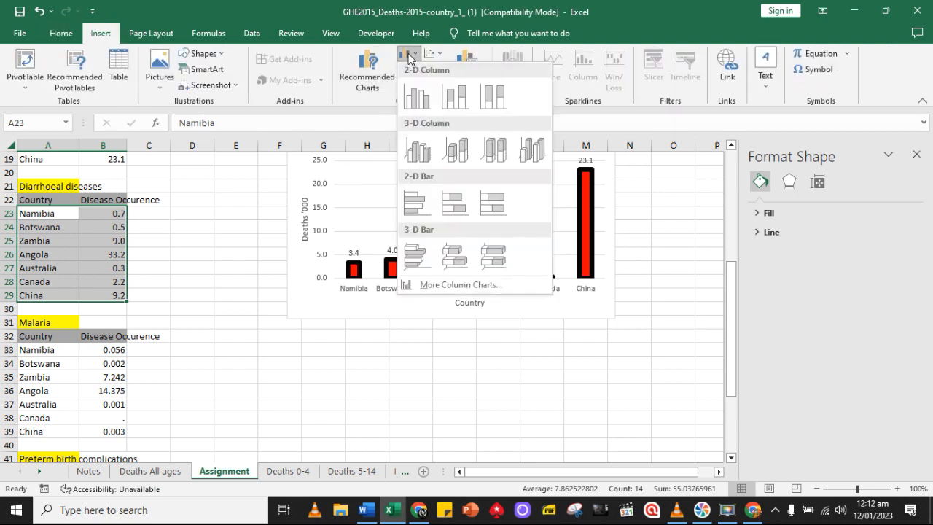
click(426, 105)
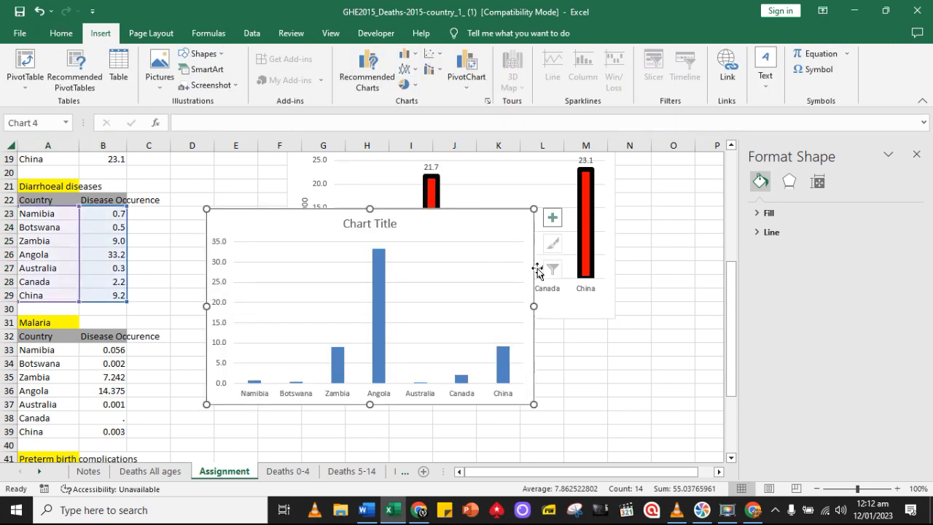
Move the new diarrhoeal diseases chart directly below the HIV/AIDS chart
scroll(429, 229, down, 2)
click(477, 288)
click(37, 16)
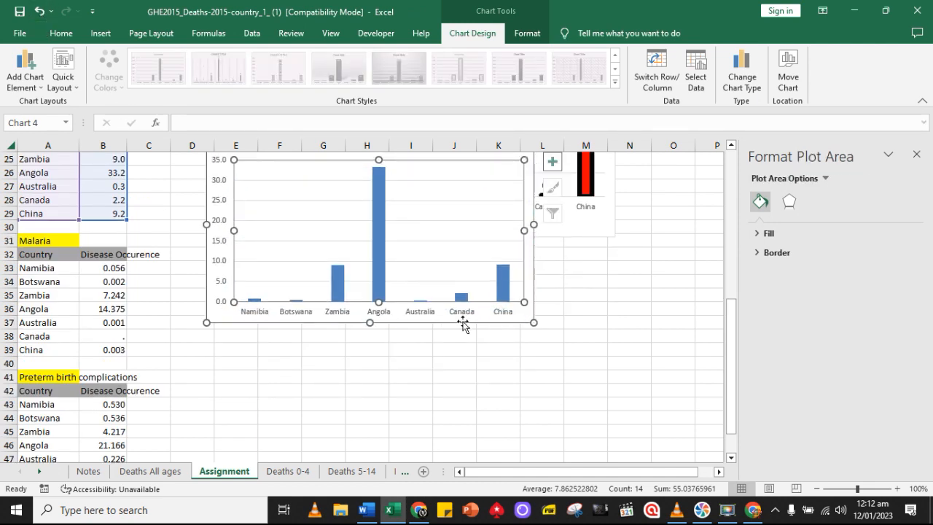
drag(473, 328, 537, 443)
Change the title of the new chart to "Estimated deaths caused by Diarrhoeal diseases"
click(465, 264)
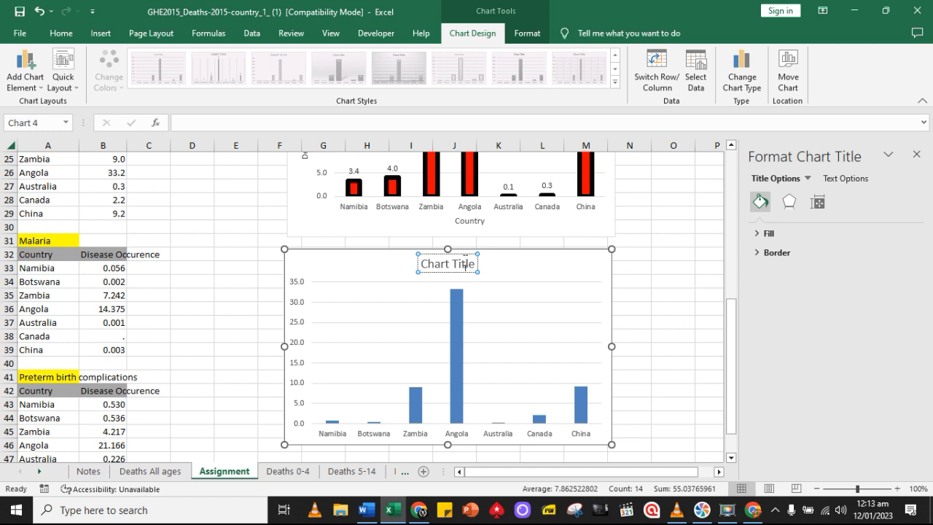
triple_click(464, 261)
text(Estimated deaths caused by Diarrhoeal diseases)
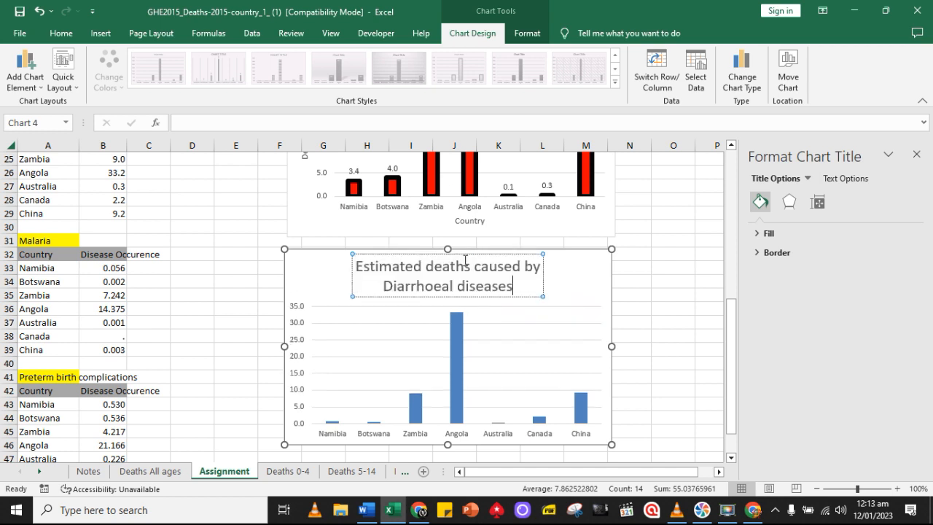
scroll(638, 354, down, 1)
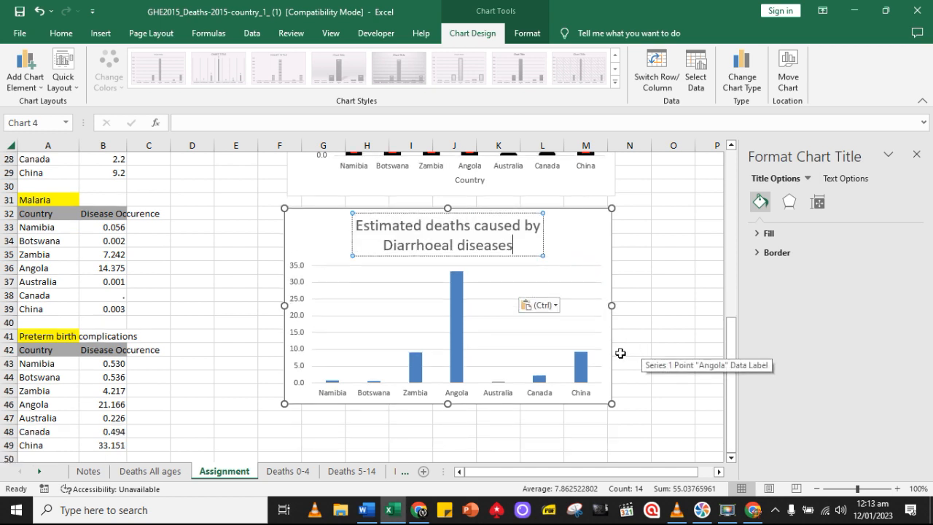
Add data labels and axis titles to the diarrhoeal diseases chart, without a data table
click(521, 404)
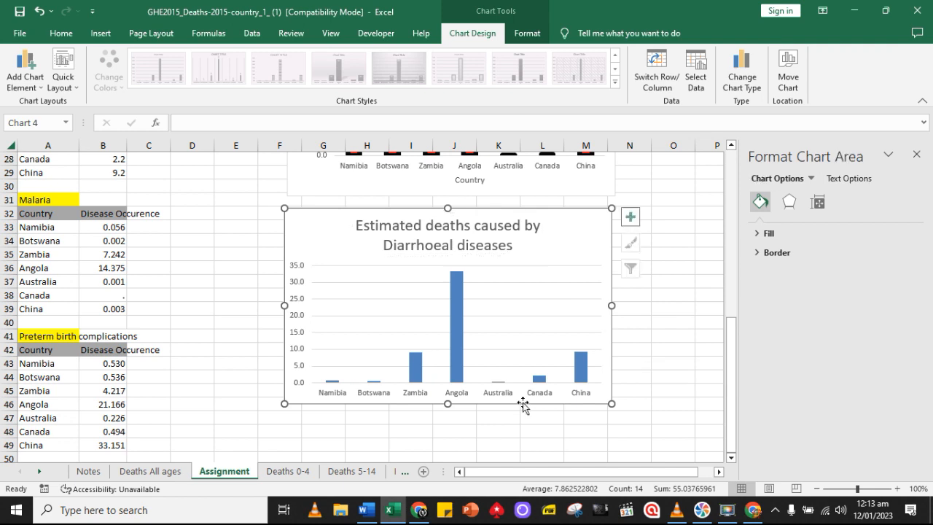
click(630, 216)
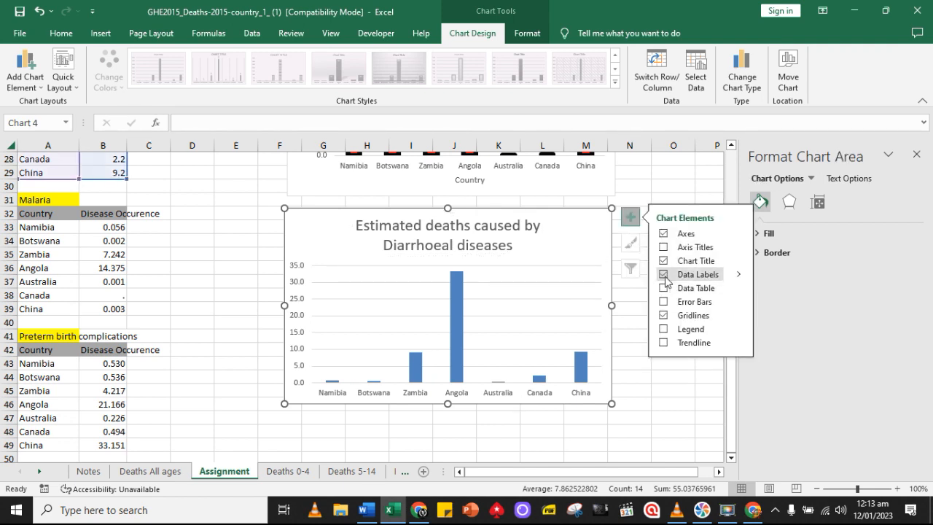
click(664, 288)
click(664, 290)
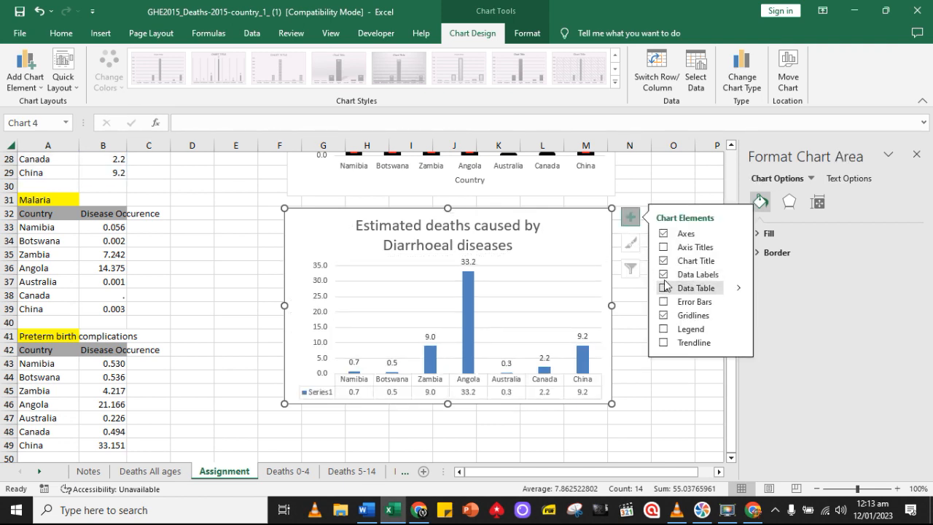
click(663, 247)
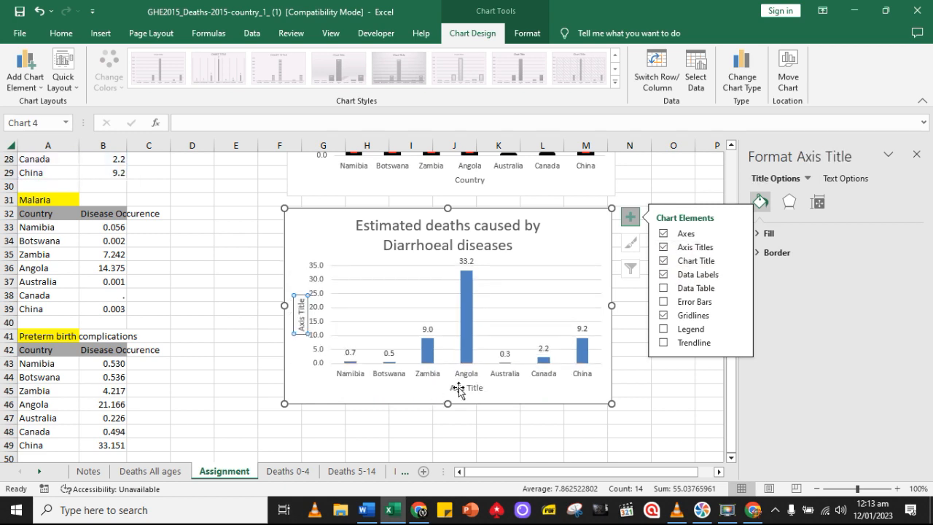
Change the horizontal axis title of the diarrhoeal diseases chart to "Country"
click(462, 387)
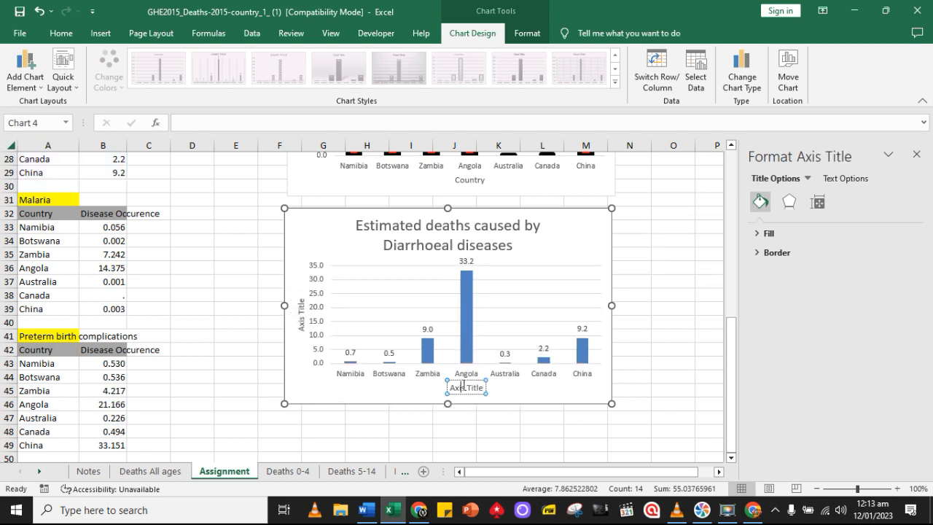
triple_click(463, 388)
text(Countr)
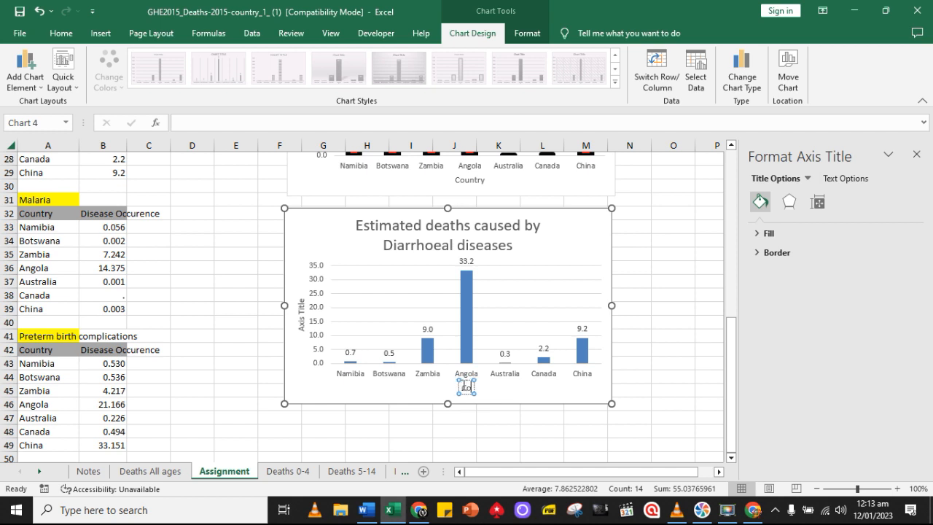
text(y)
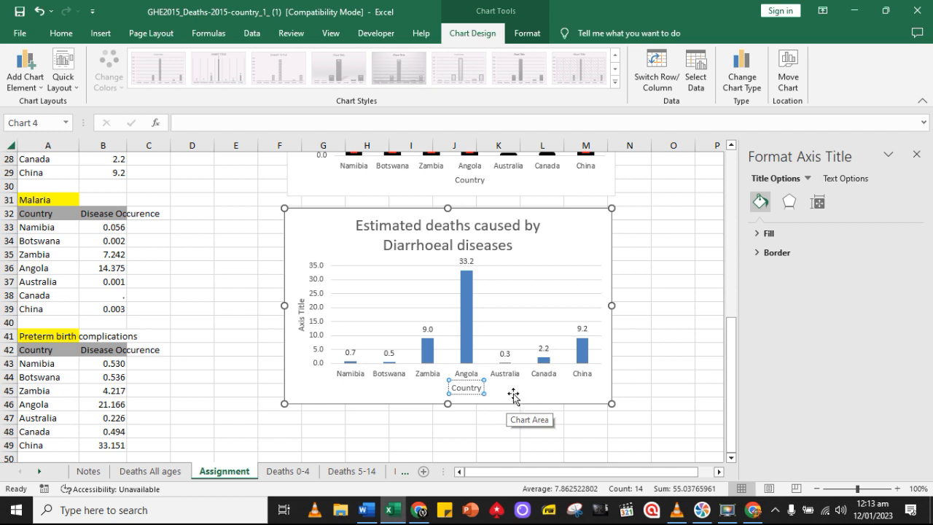
Change the vertical axis title of the diarrhoeal diseases chart to "Deaths '000"
click(300, 311)
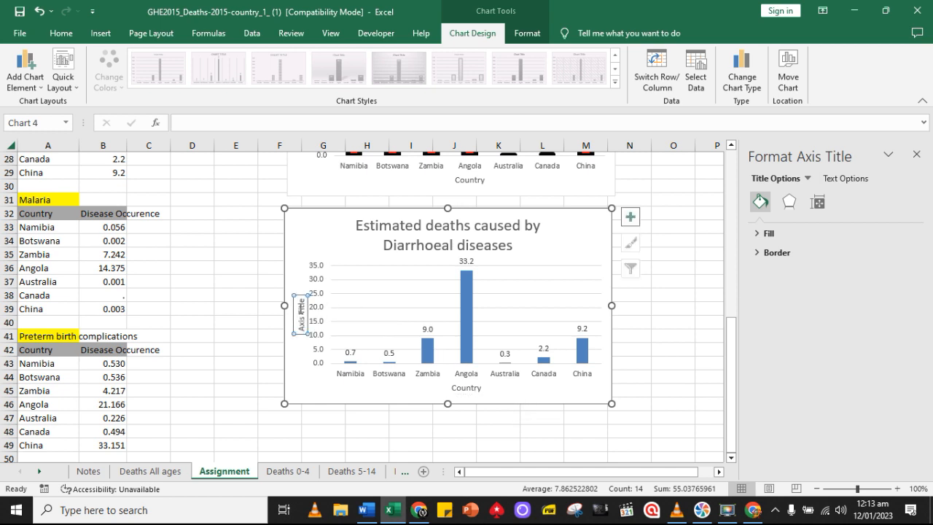
triple_click(300, 308)
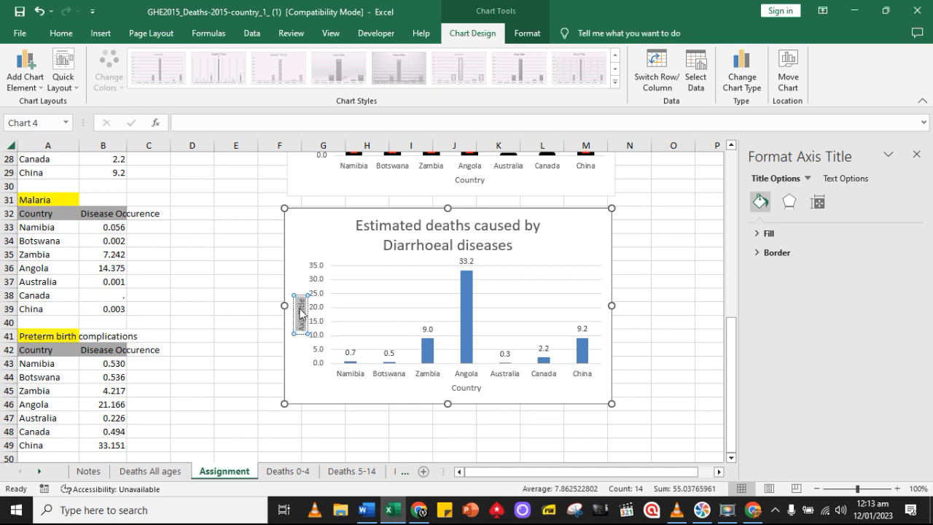
text(Dea)
text(s)
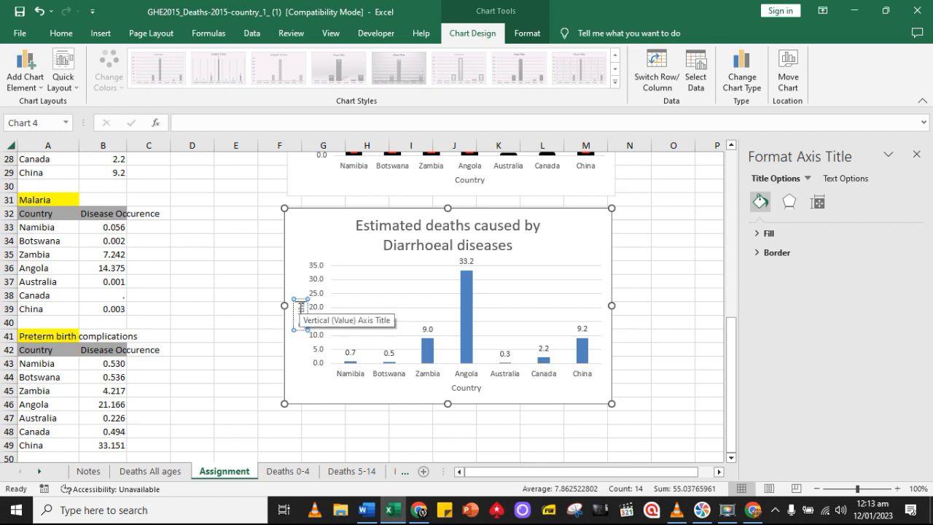
text( '000)
Enlarge the diarrhoeal diseases chart slightly in both width and height
click(612, 417)
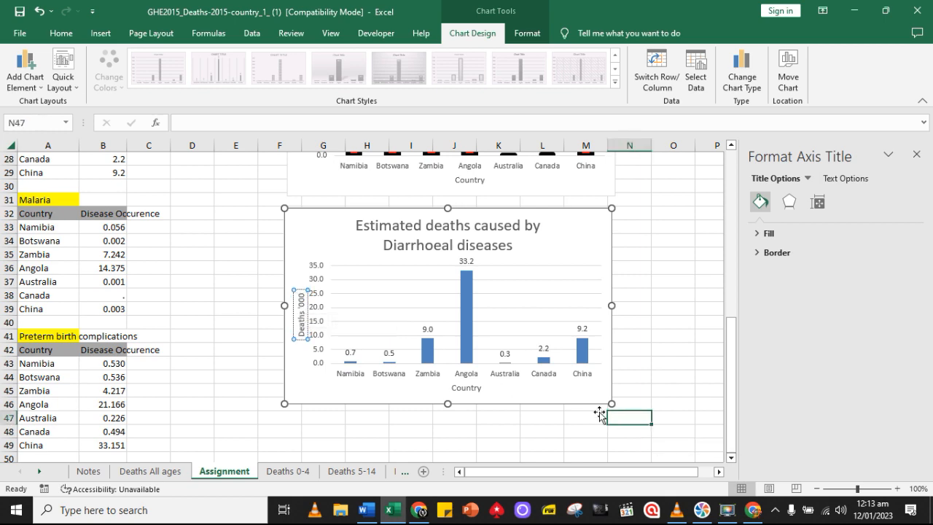
click(609, 404)
drag(611, 404, 638, 433)
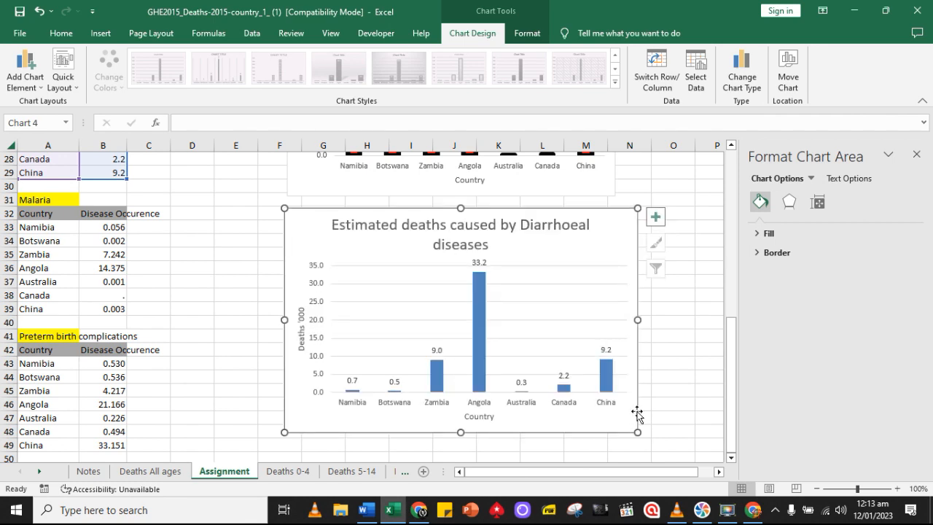
Give the columns of the diarrhoeal diseases chart a solid fill in the darkest orange theme colour
click(479, 341)
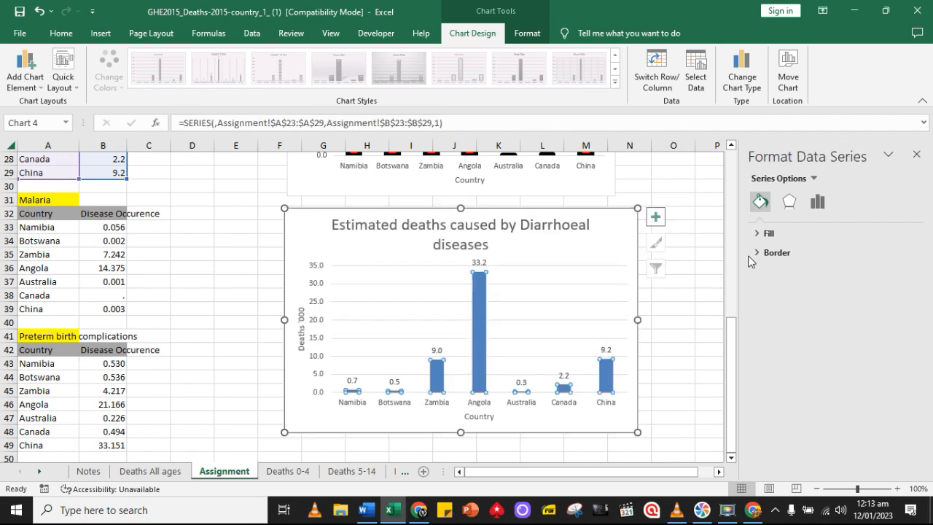
click(766, 233)
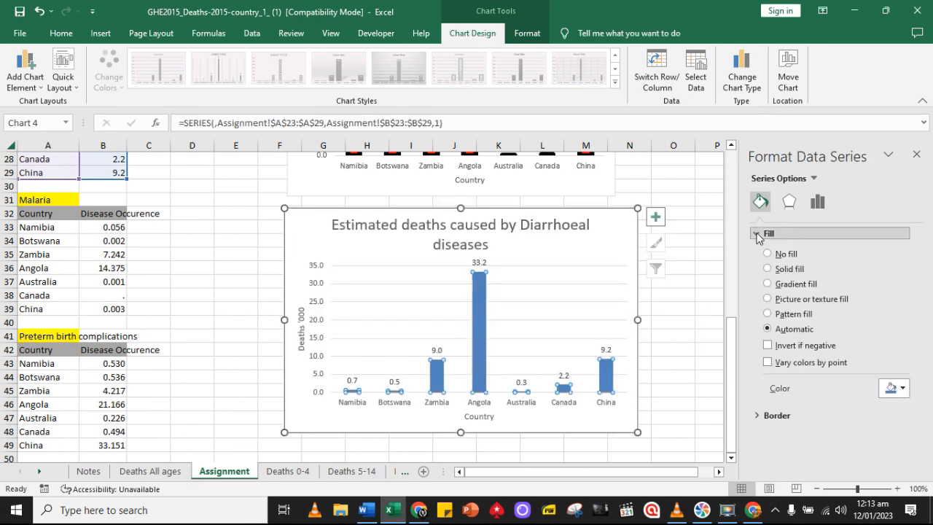
click(904, 387)
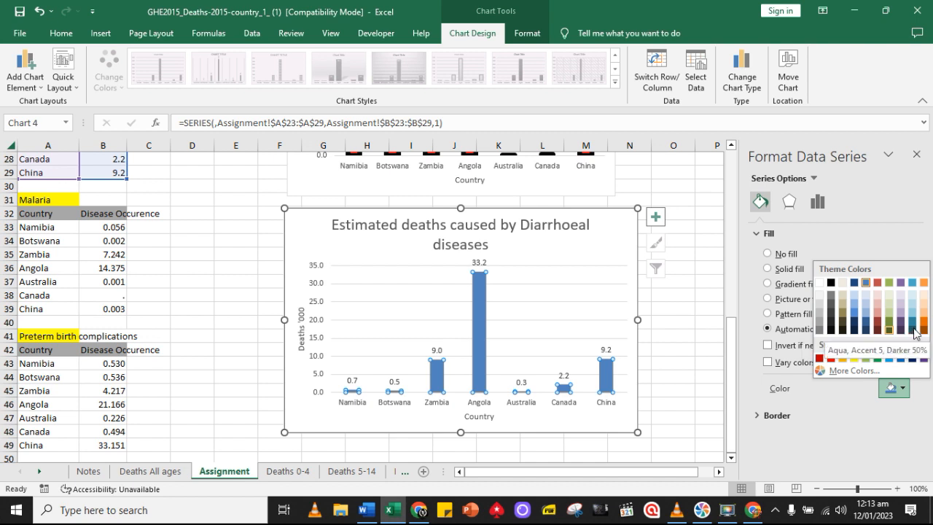
click(922, 329)
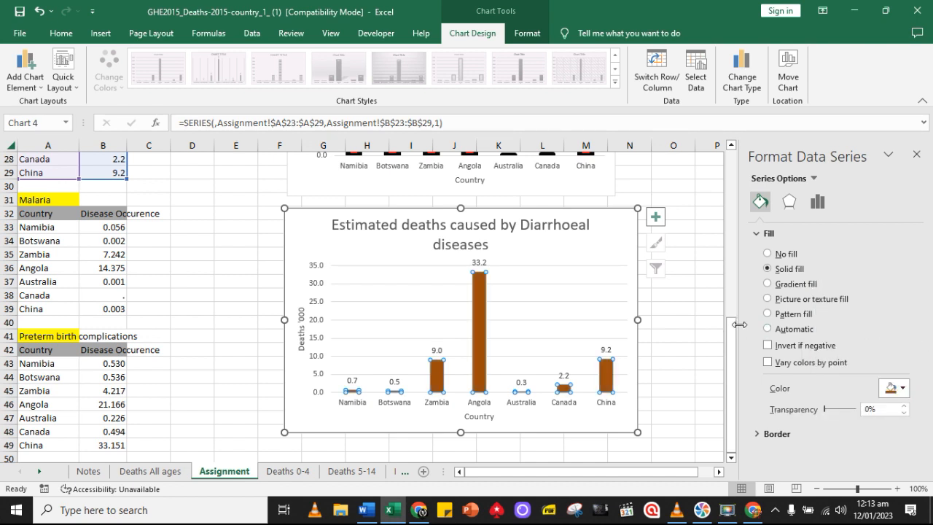
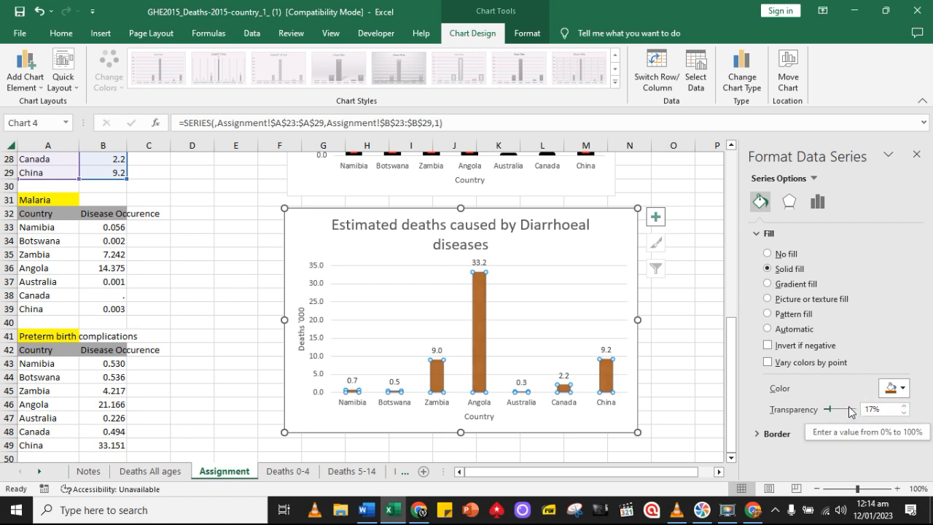
Give the columns of the diarrhoeal diseases chart a solid border line in light orange
click(760, 434)
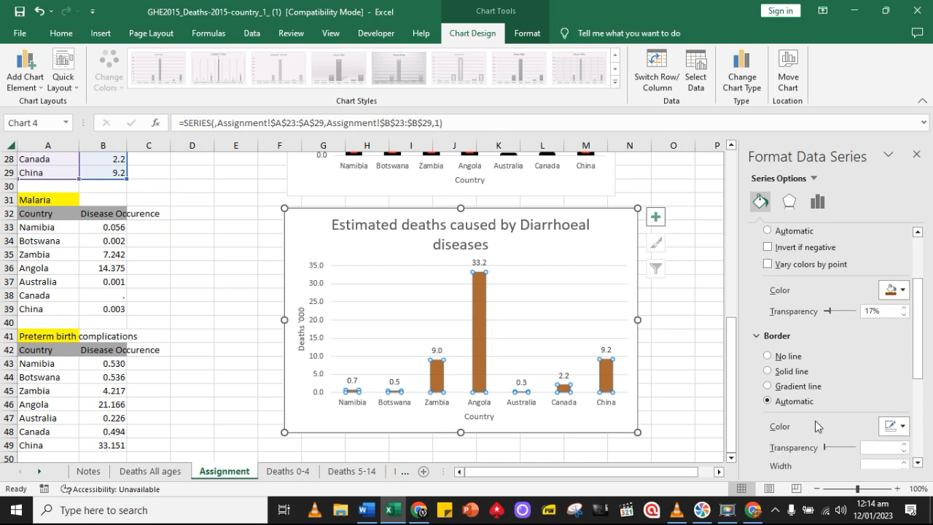
scroll(824, 420, down, 1)
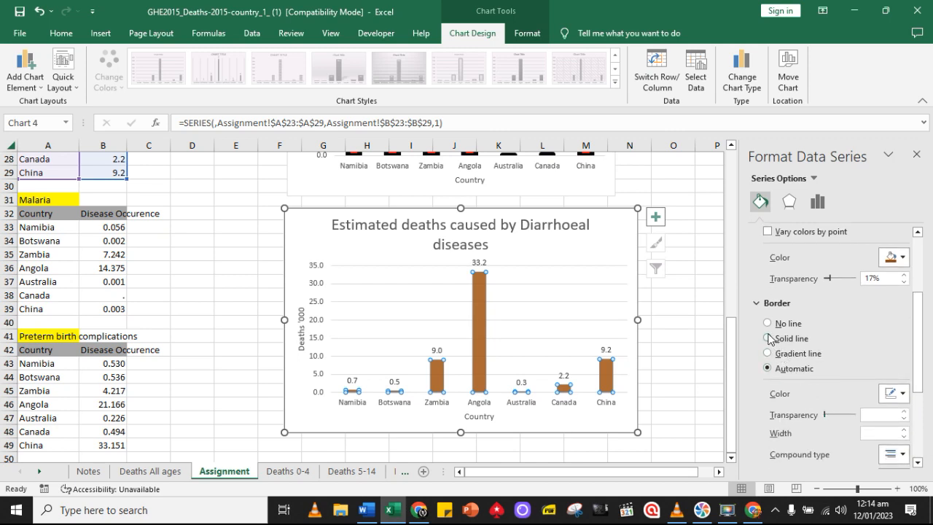
click(903, 395)
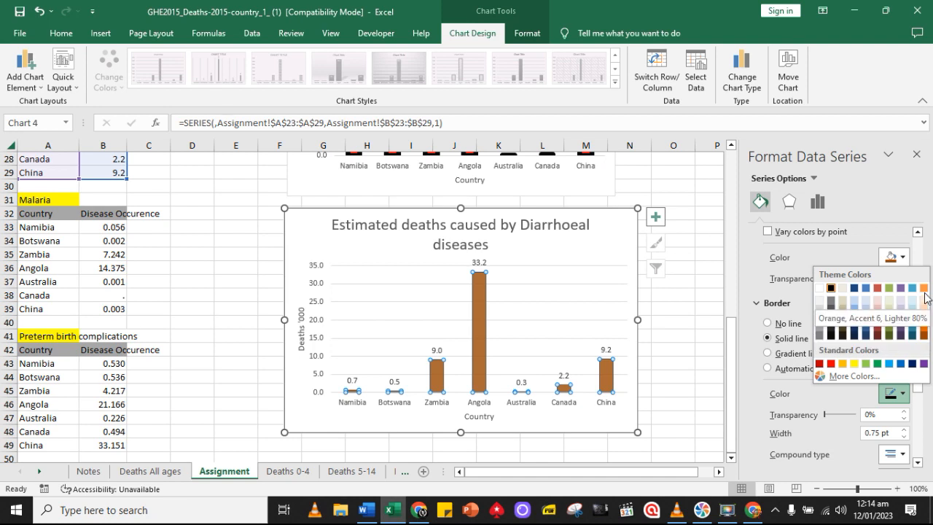
click(924, 321)
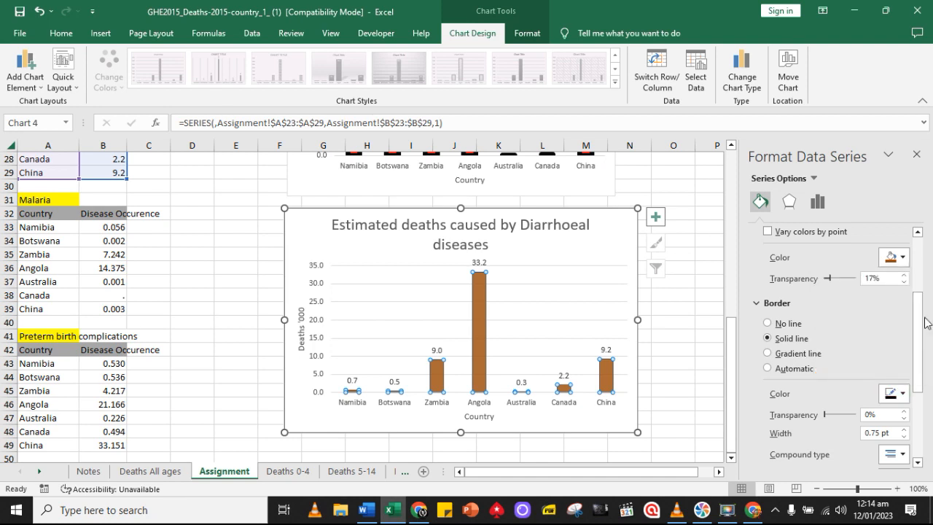
Set the border width of the diarrhoeal diseases chart's columns to 4.5 pt
click(903, 429)
click(903, 429)
click(903, 429)
click(904, 429)
click(904, 429)
click(905, 428)
click(904, 428)
click(904, 429)
click(904, 428)
scroll(900, 432, down, 2)
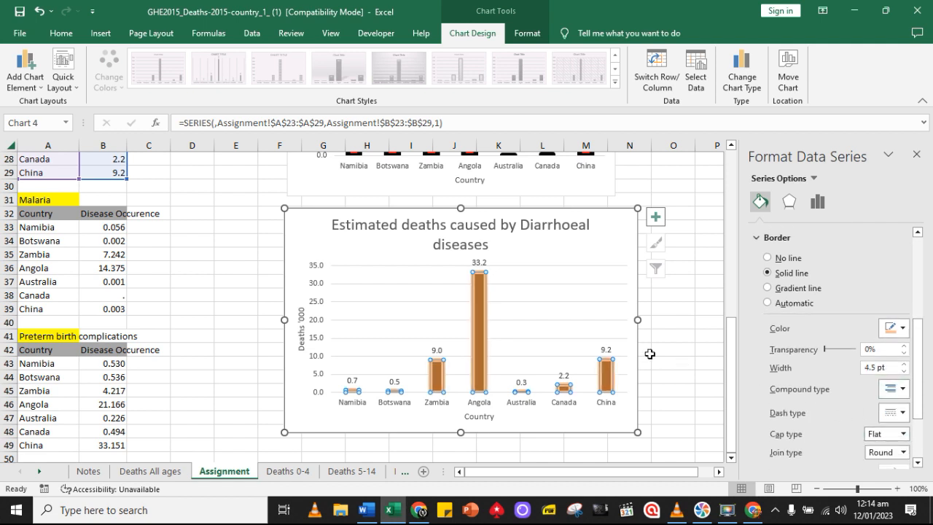
click(679, 374)
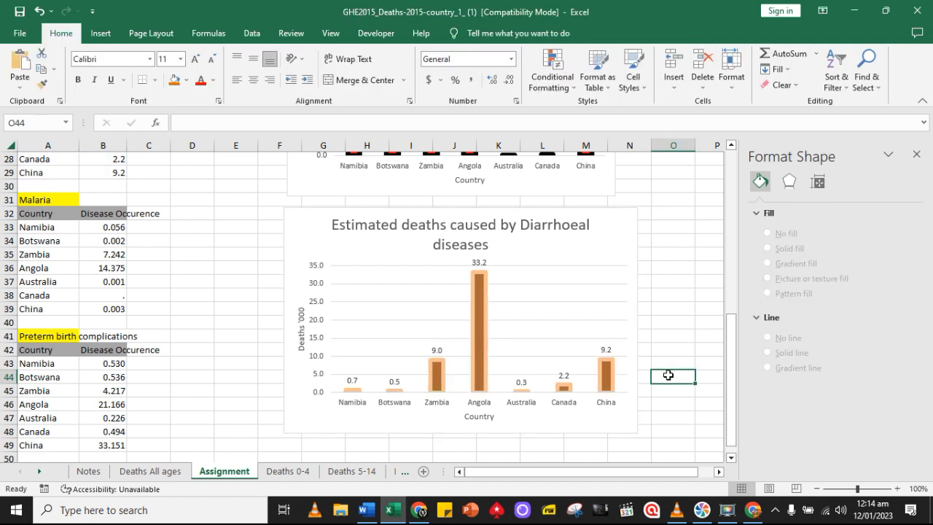
Duplicate the diarrhoeal diseases chart, placing the copy below it from cell G52
scroll(665, 378, down, 1)
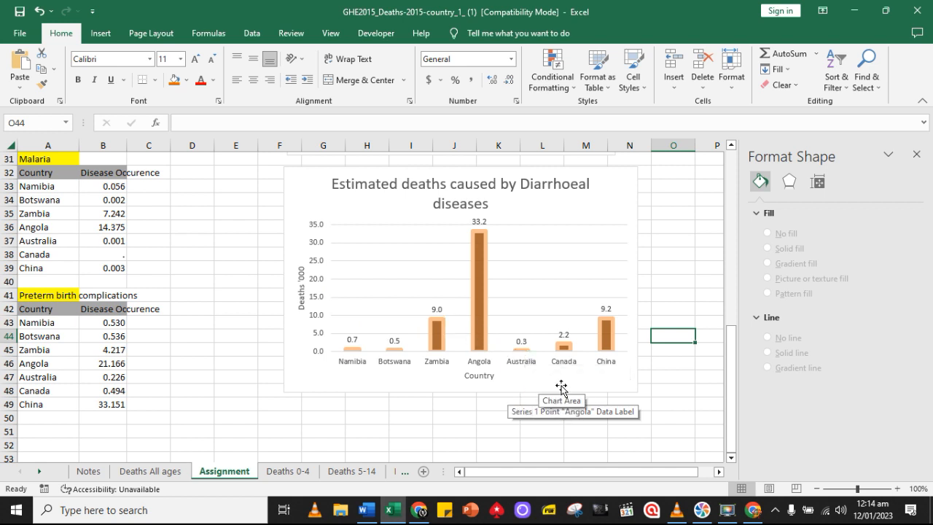
click(561, 386)
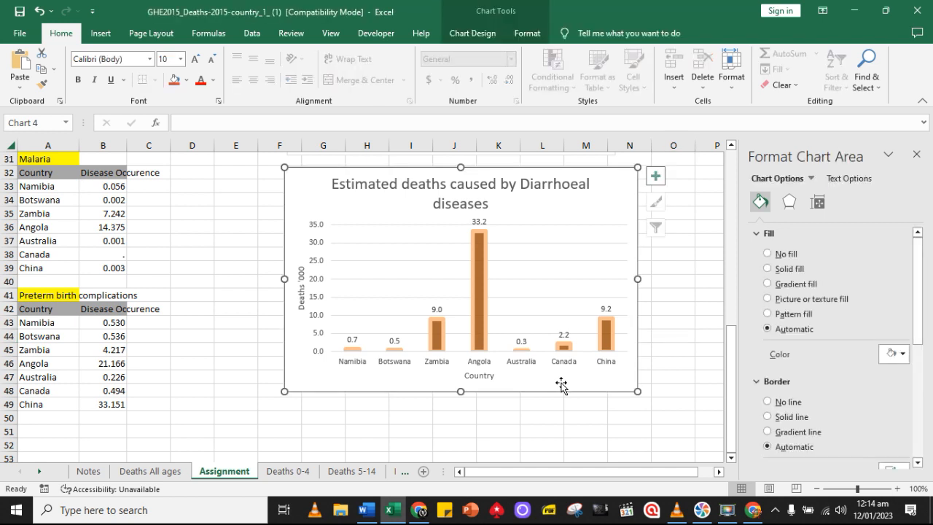
scroll(560, 382, down, 3)
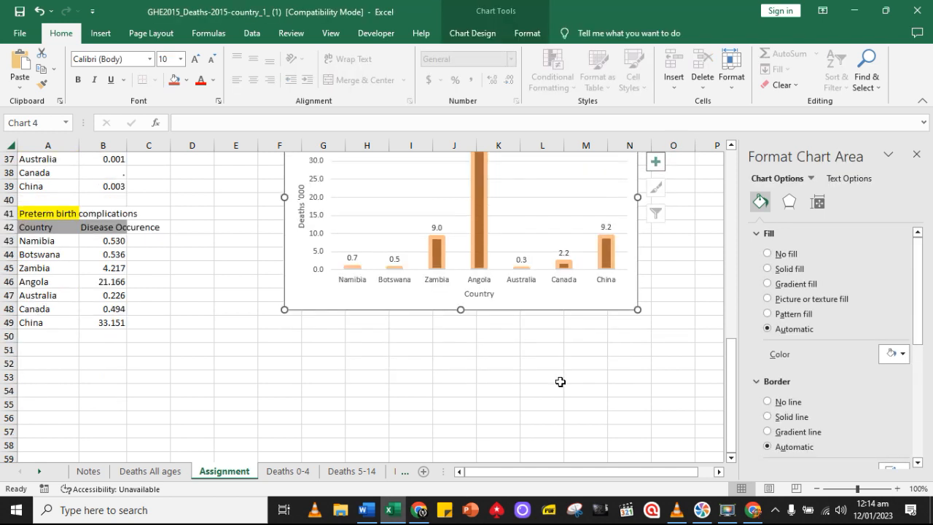
click(365, 321)
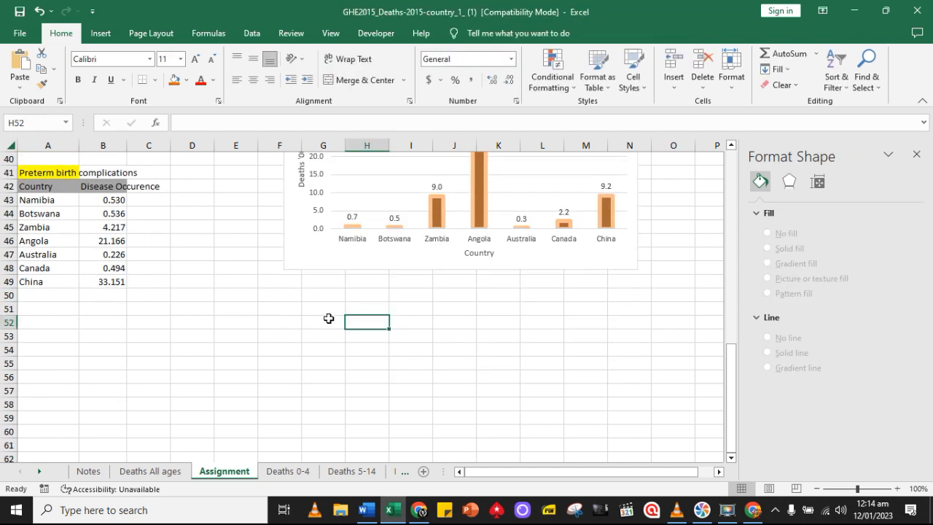
click(328, 318)
key(ctrl+v)
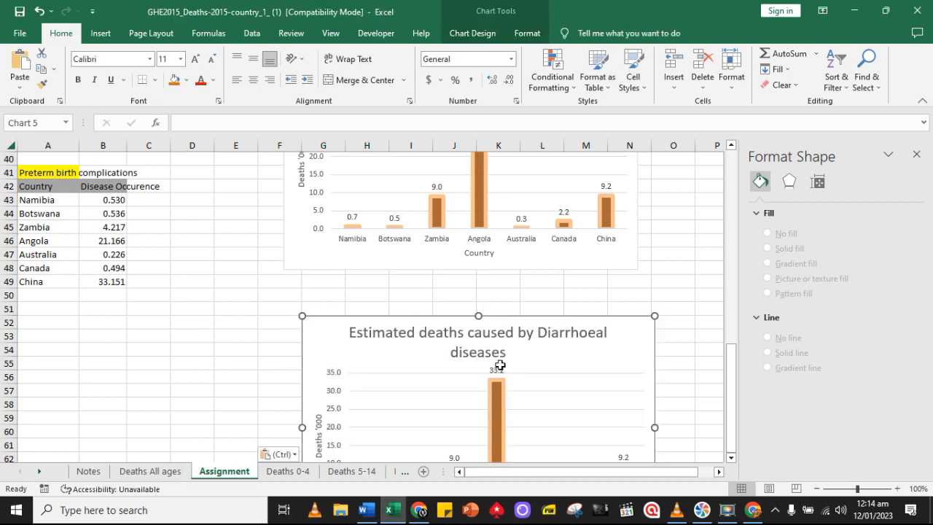
Paste a second copy of the diarrhoeal diseases chart below the first copy and move it up to start at row 70
scroll(501, 368, down, 3)
scroll(501, 368, up, 3)
scroll(501, 368, up, 13)
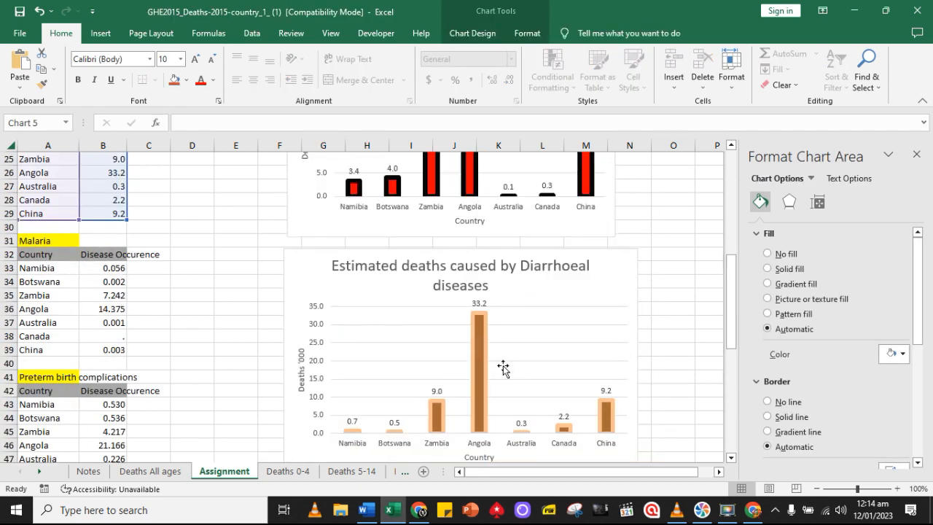
scroll(502, 368, down, 18)
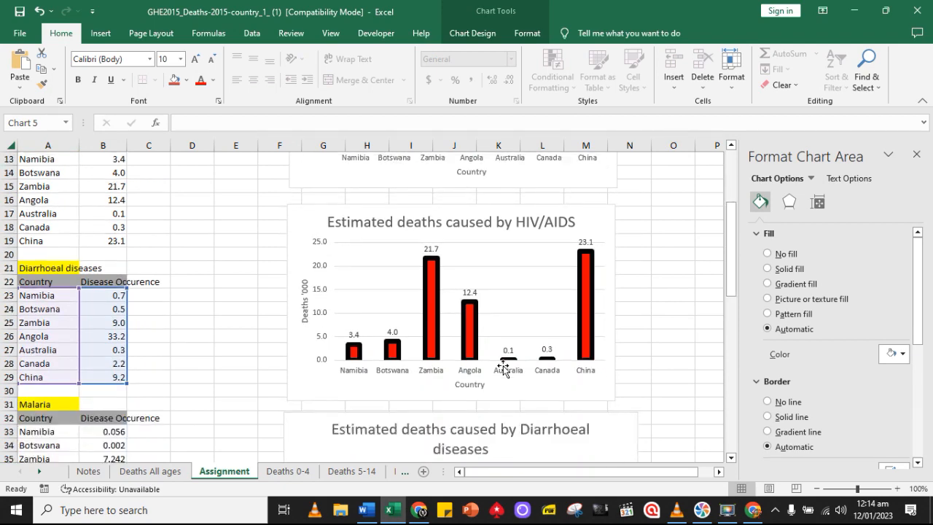
scroll(362, 316, down, 2)
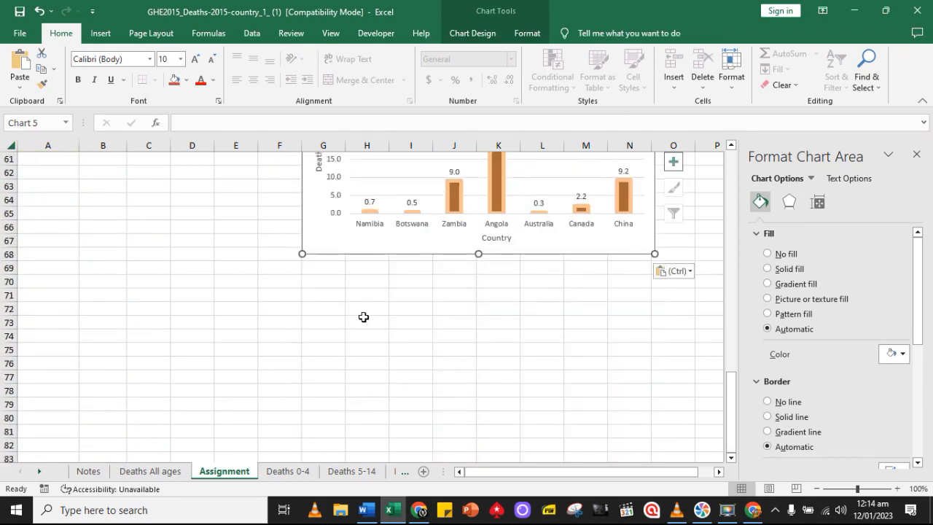
click(353, 310)
key(ctrl+v)
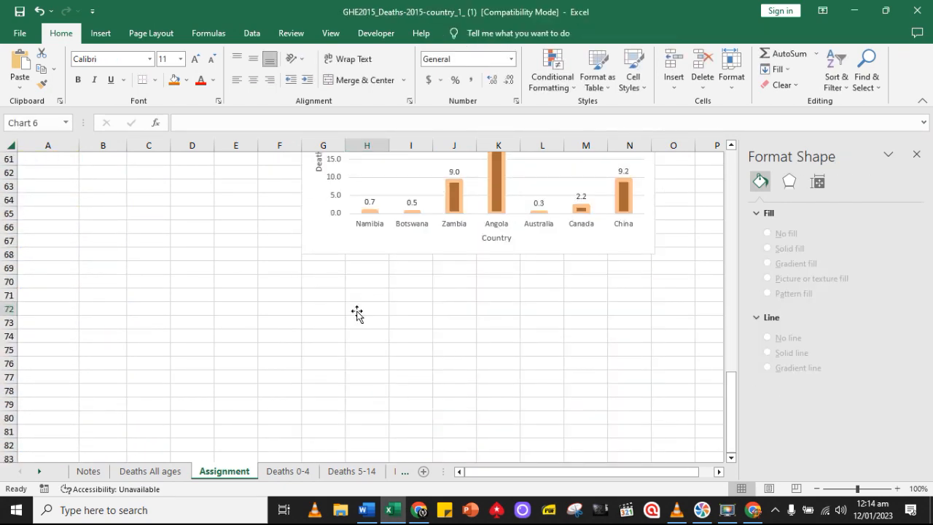
drag(467, 338, 437, 333)
click(39, 11)
click(668, 324)
drag(668, 324, 615, 300)
scroll(691, 333, up, 5)
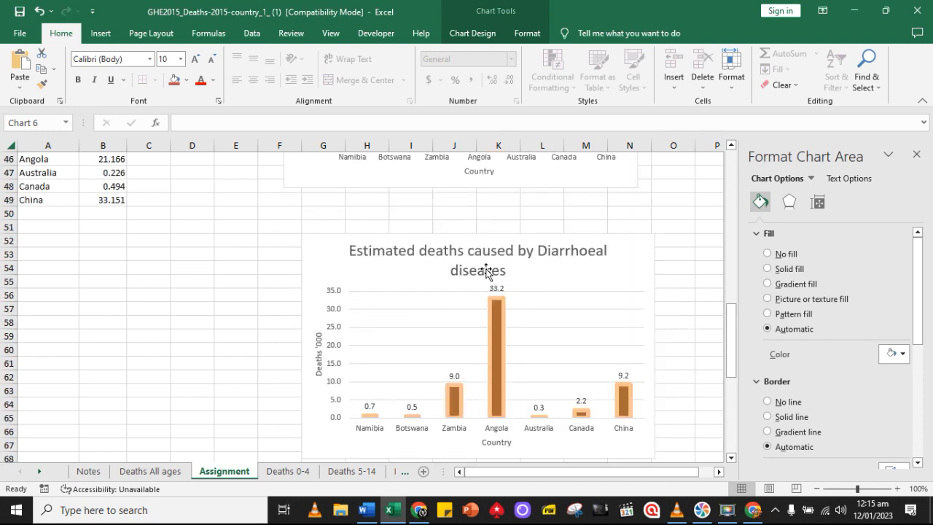
Change the title of the first copied chart to "Estimated deaths caused by Malaria"
click(485, 271)
click(538, 251)
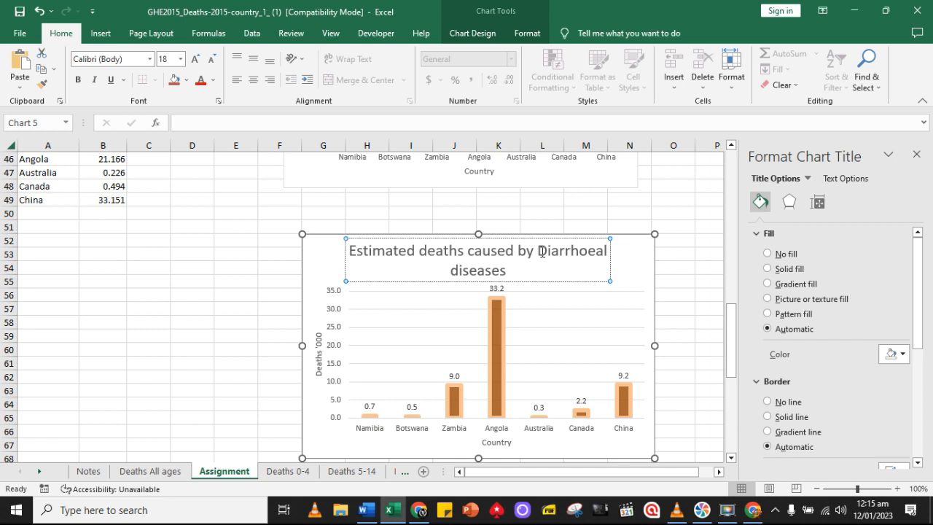
drag(543, 266, 549, 270)
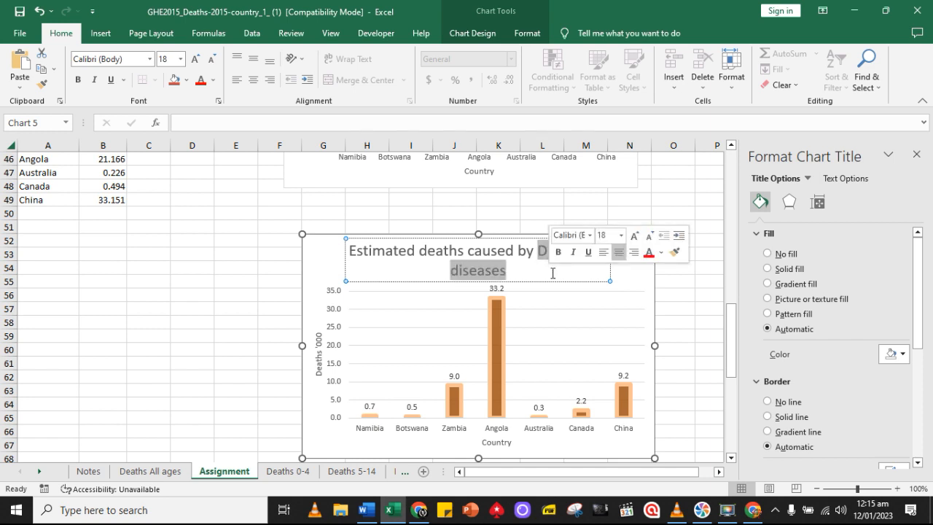
text(Malaria)
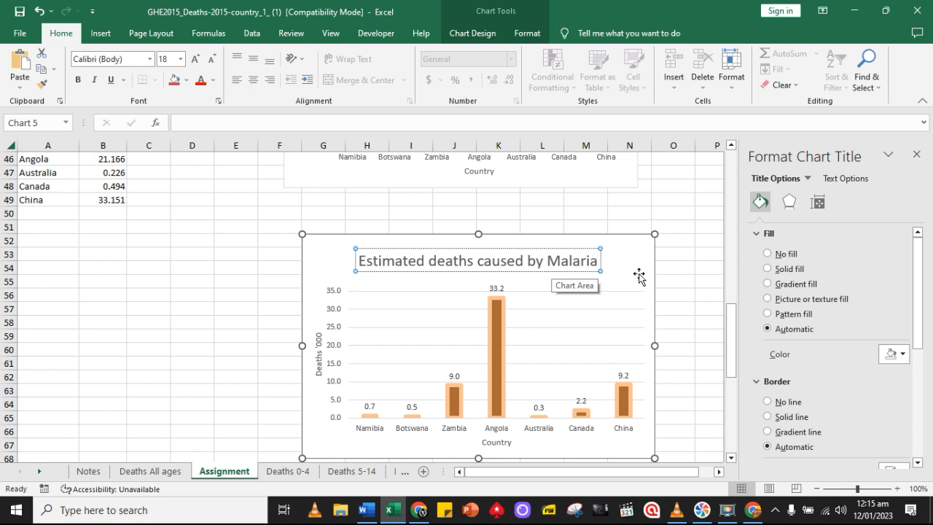
click(684, 281)
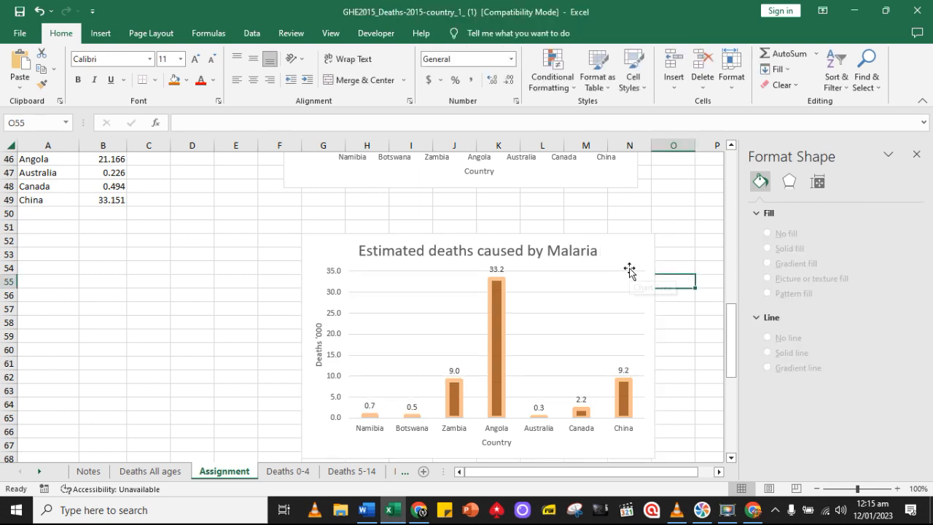
Change the title of the second copied chart to "Estimated deaths caused by Preterm birth complications"
scroll(147, 197, up, 3)
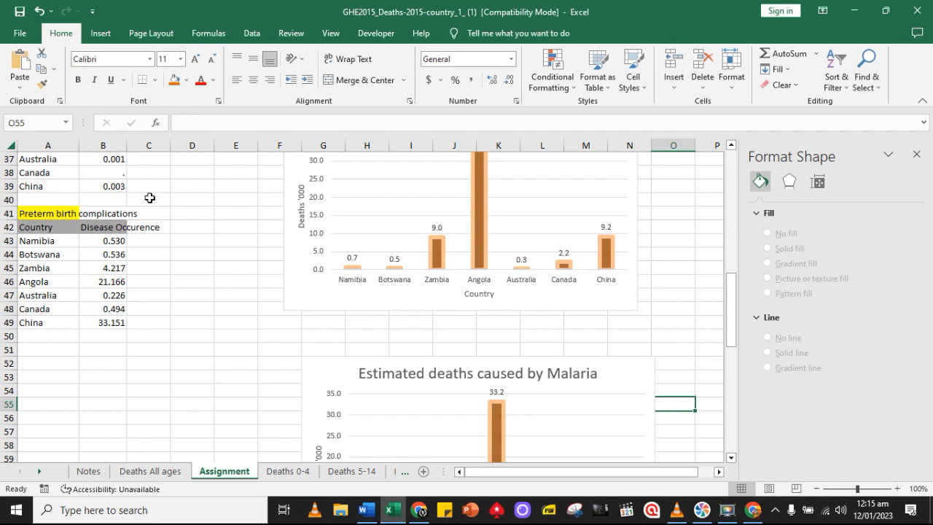
scroll(474, 316, down, 7)
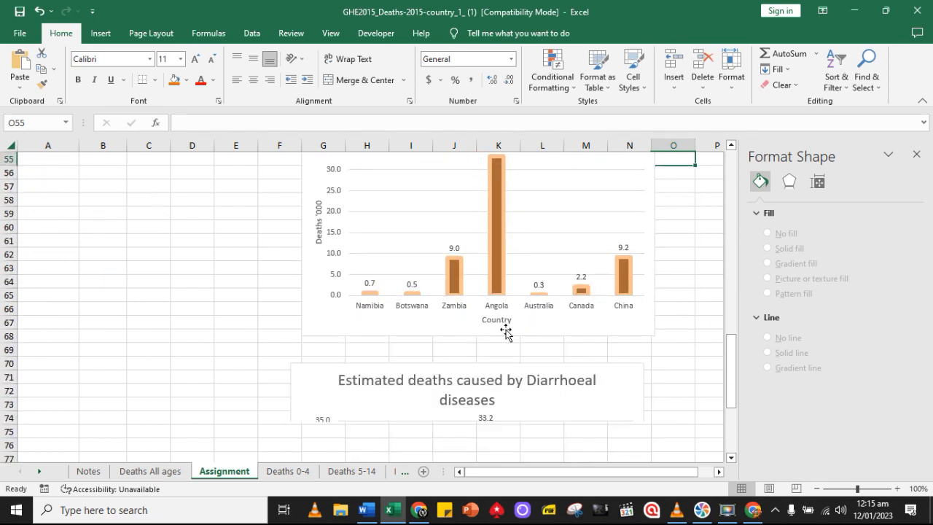
click(488, 357)
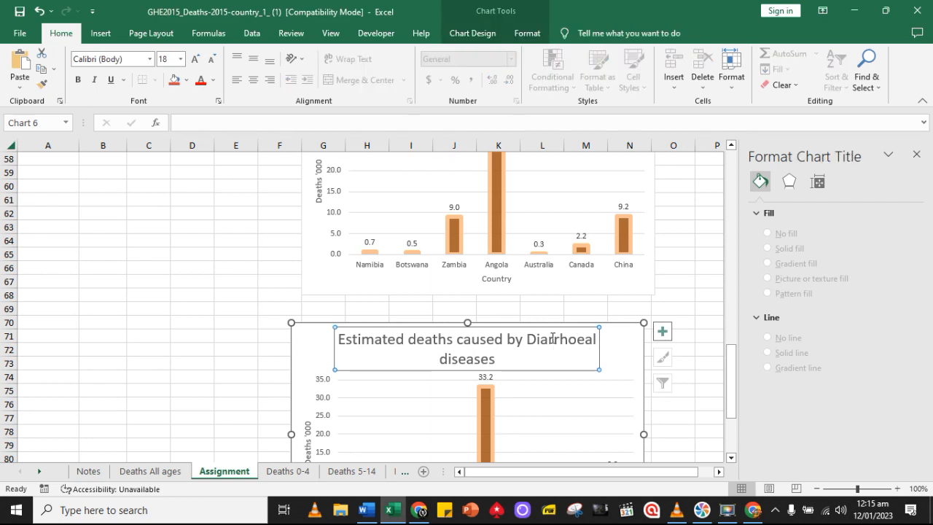
drag(528, 340, 546, 362)
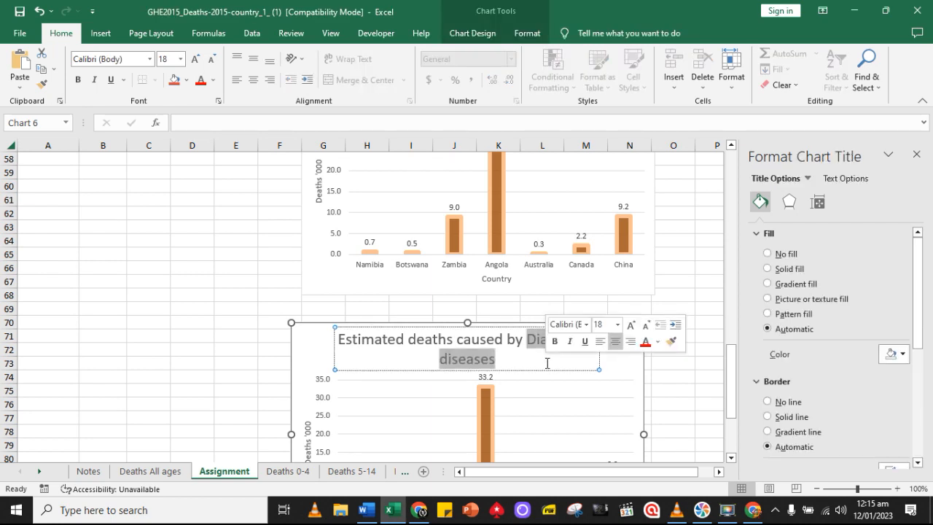
text(Pre)
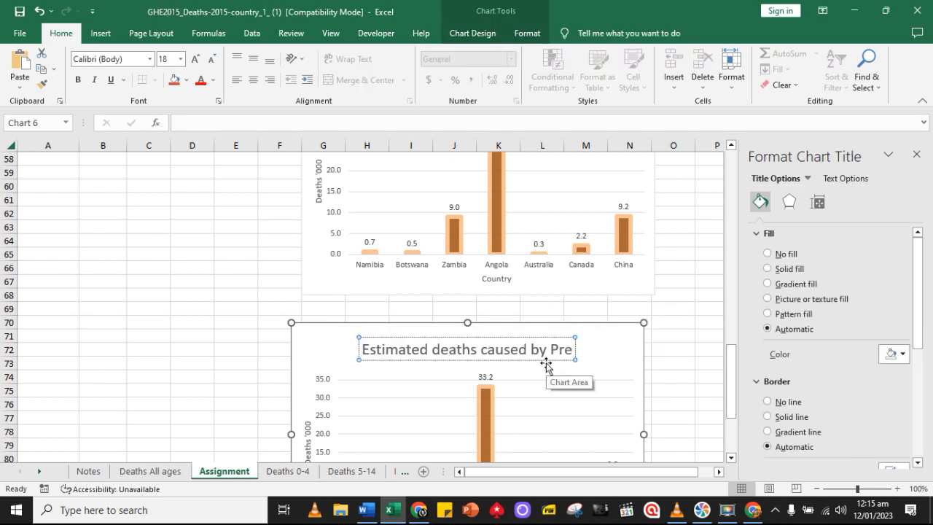
text(term bi)
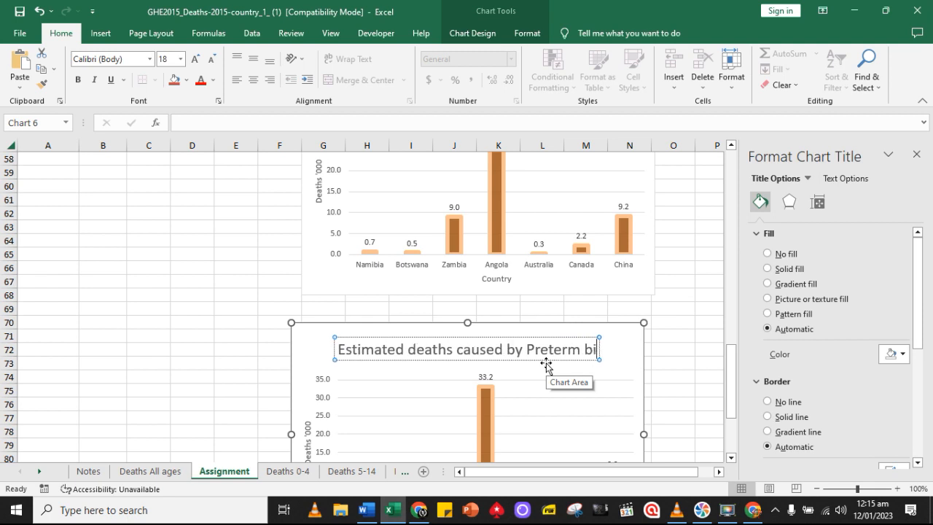
text(rth com)
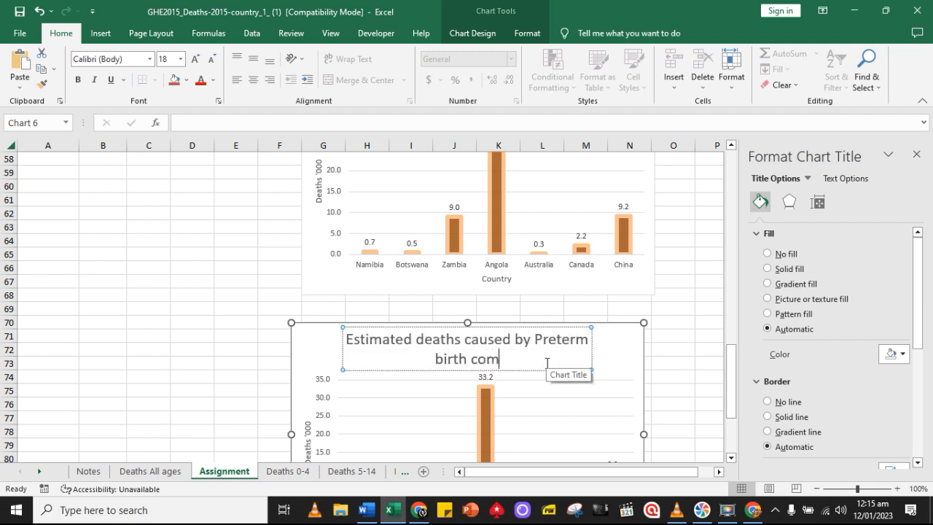
text(plications)
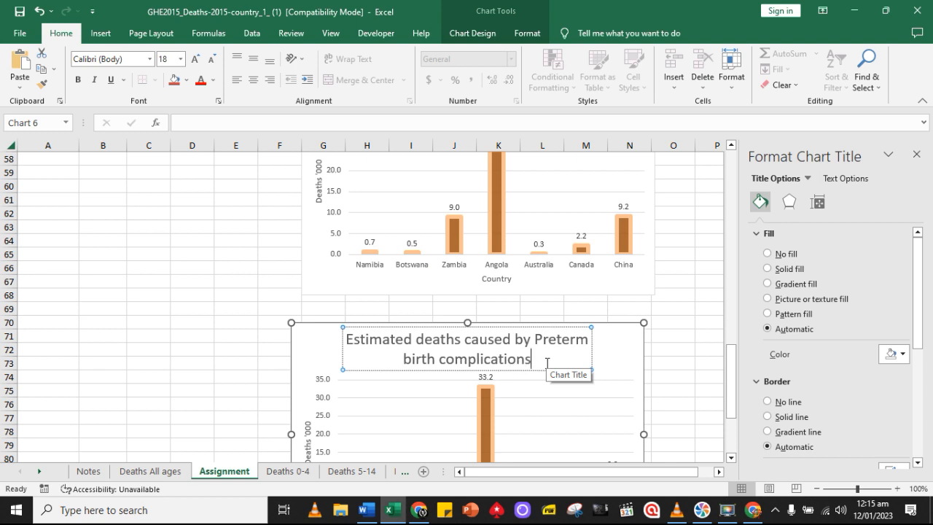
click(692, 348)
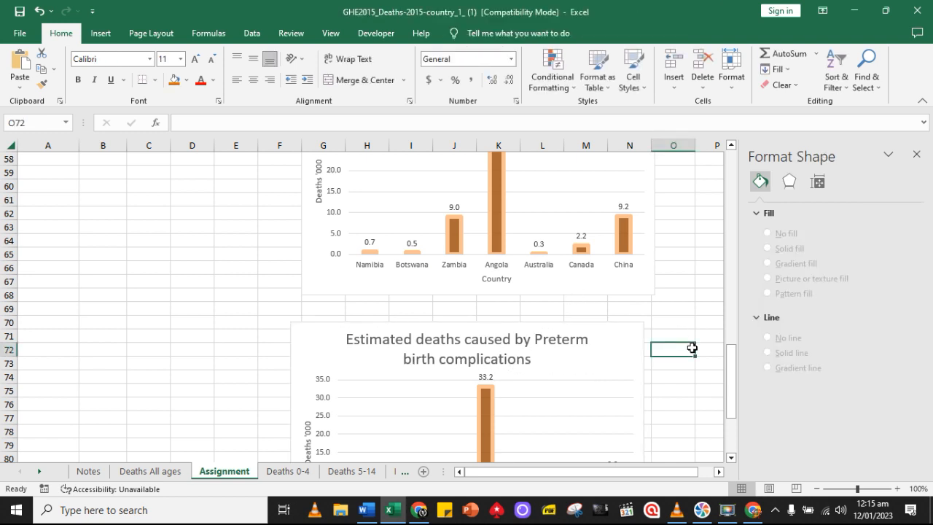
scroll(688, 346, up, 2)
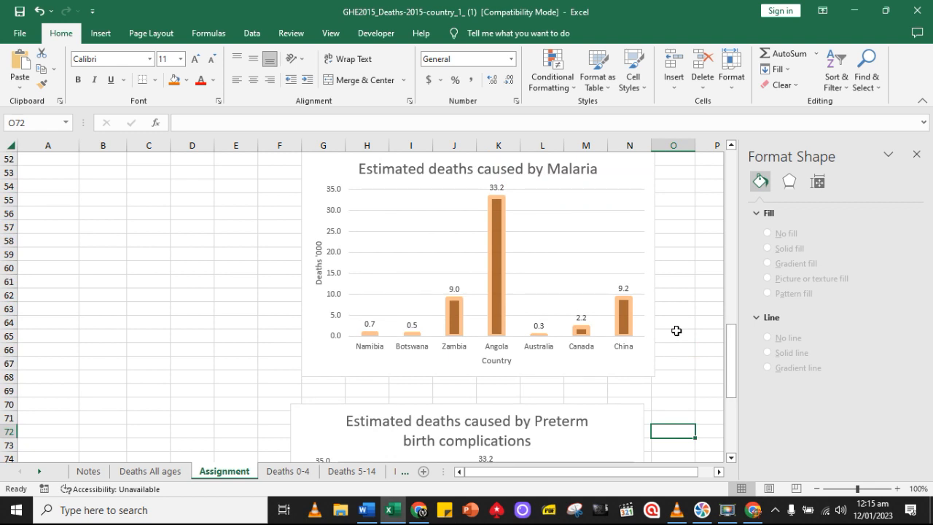
scroll(676, 331, up, 2)
click(335, 241)
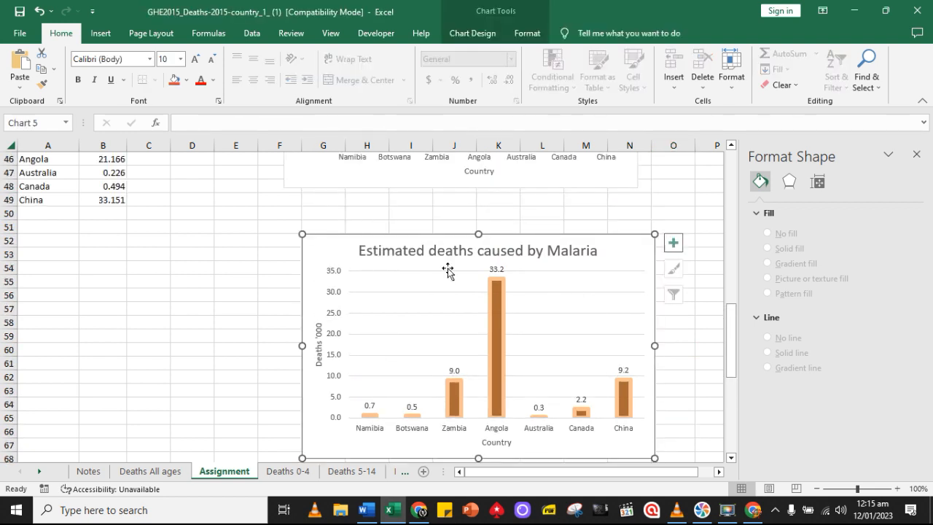
click(332, 278)
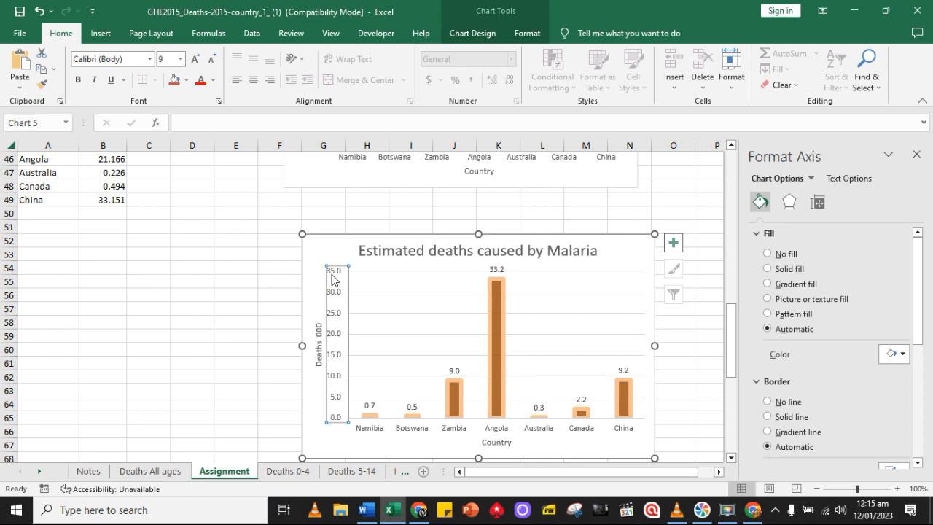
scroll(393, 292, up, 5)
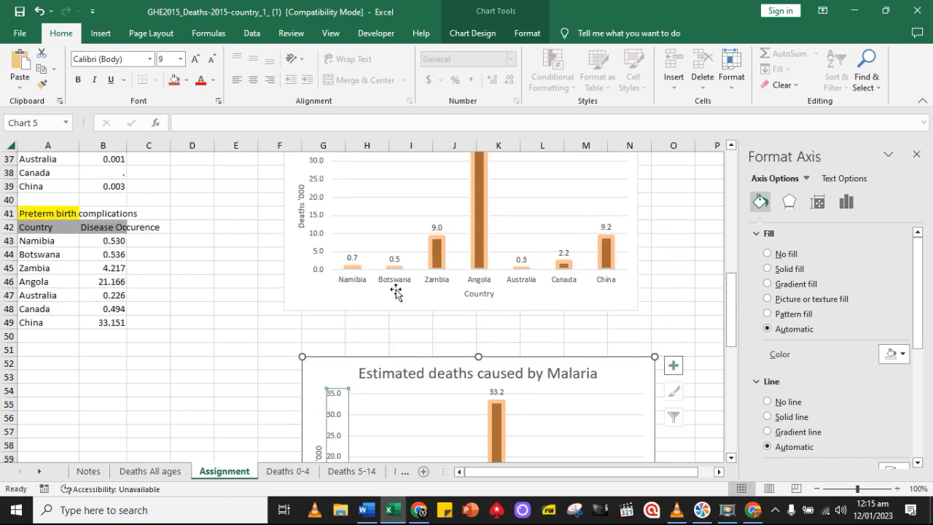
scroll(396, 291, up, 6)
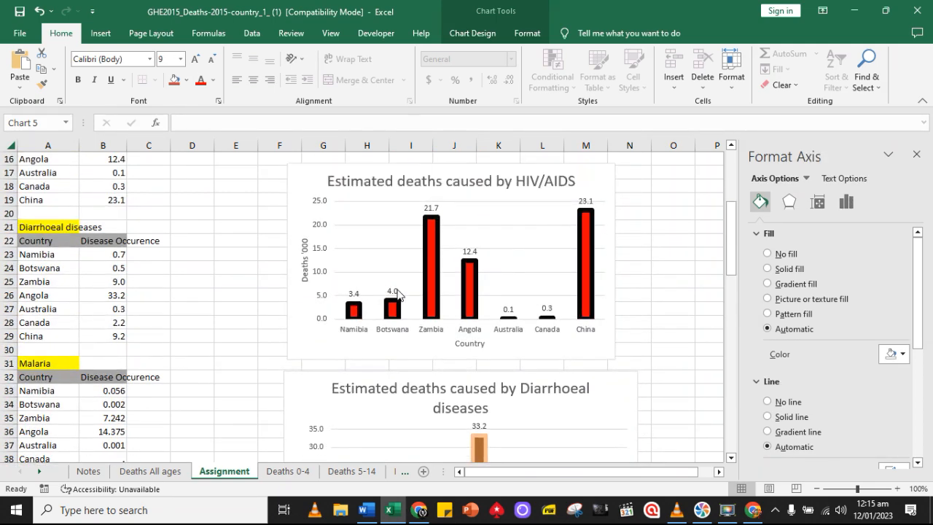
scroll(397, 295, down, 12)
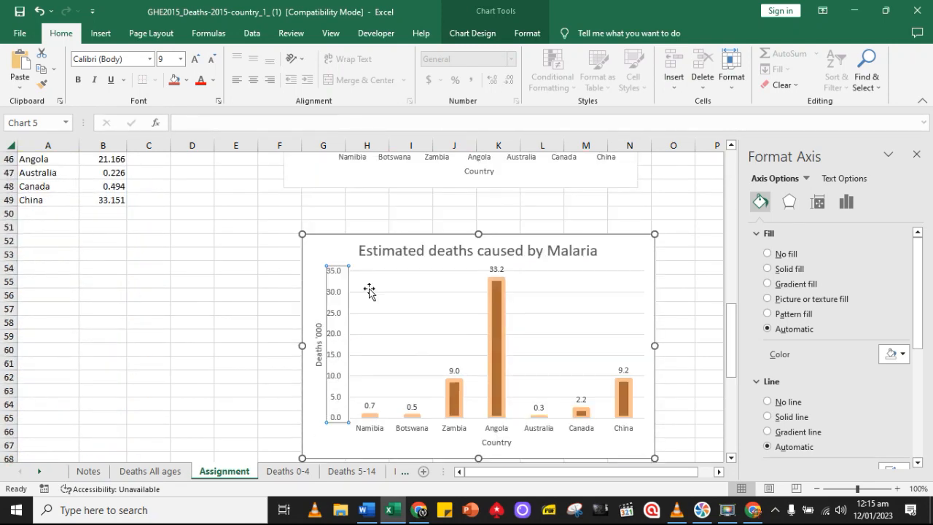
click(286, 278)
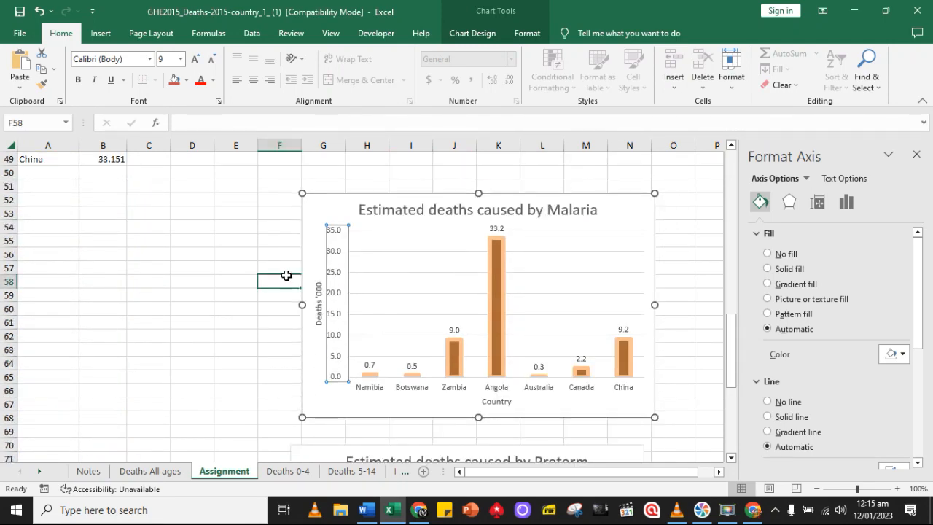
Repoint the Malaria chart's source data from the diarrhoeal diseases rows to the Malaria table's country rows, A33:B39
click(347, 204)
scroll(393, 232, up, 8)
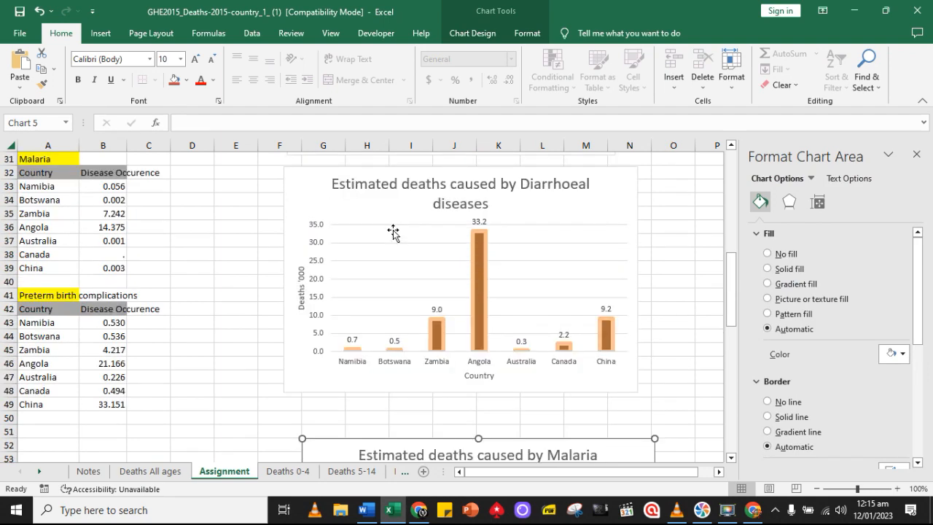
scroll(392, 232, up, 2)
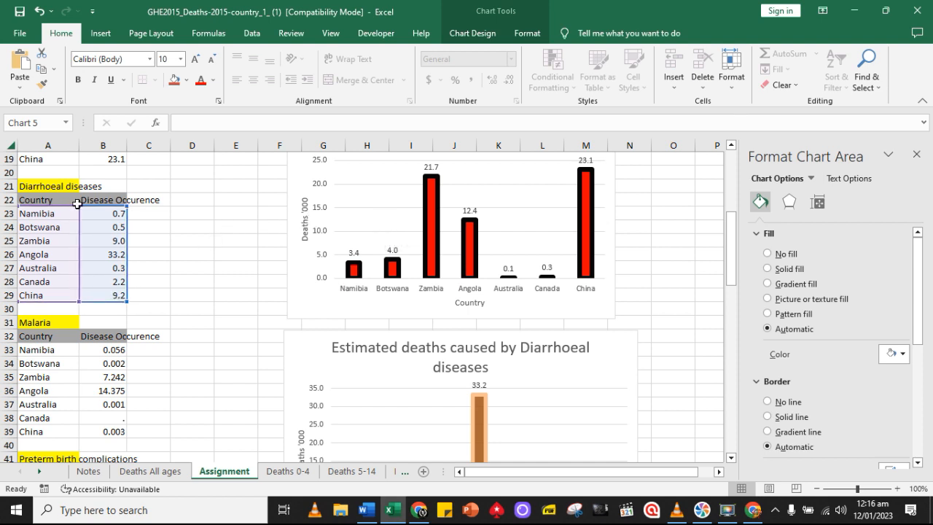
drag(78, 205, 104, 434)
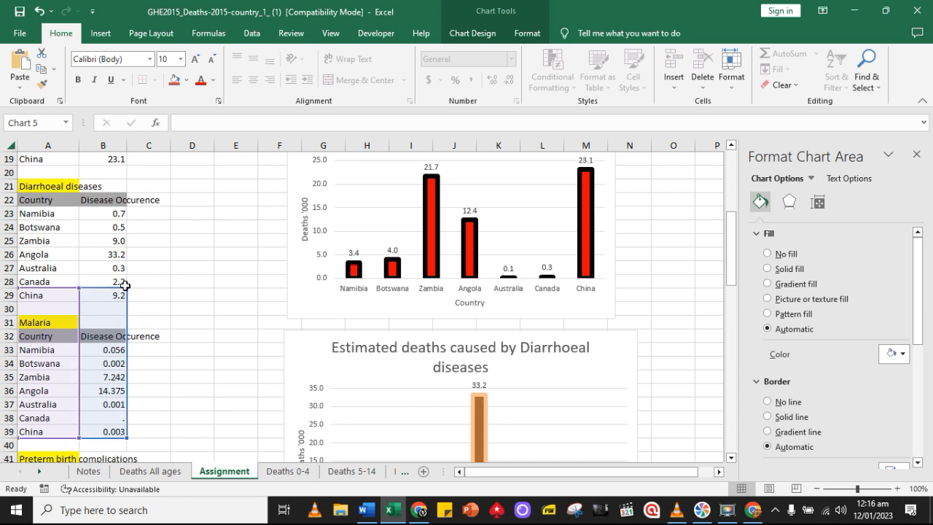
drag(124, 285, 118, 349)
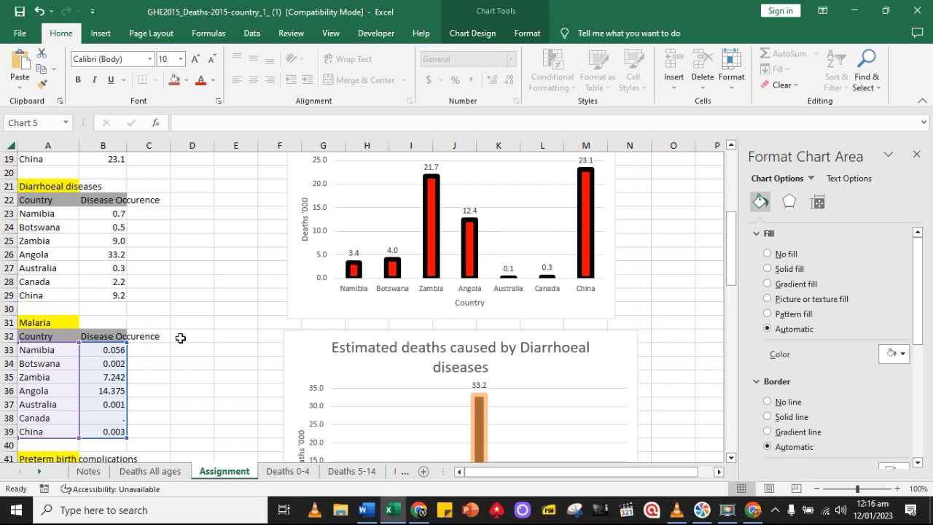
Check the Malaria chart's bars and labels against the Malaria table and the diarrhoeal diseases chart above it
scroll(180, 337, down, 5)
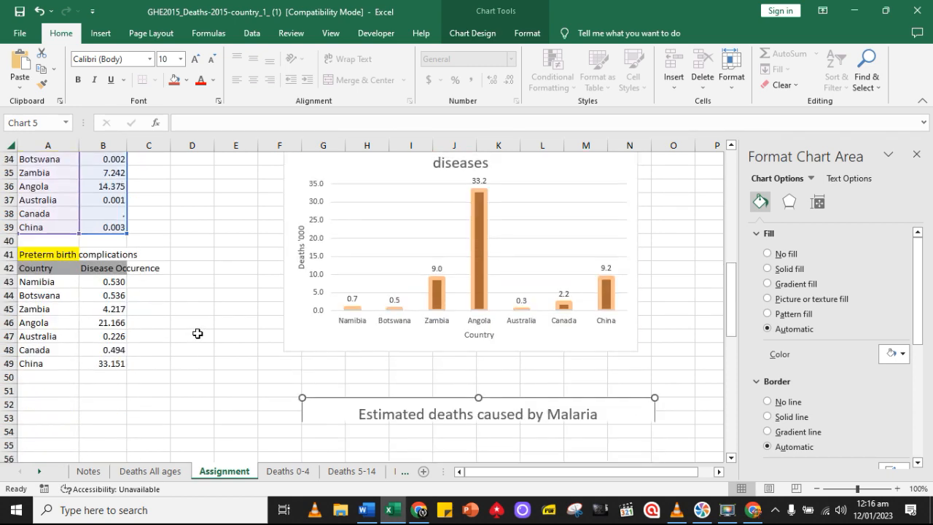
scroll(198, 333, down, 4)
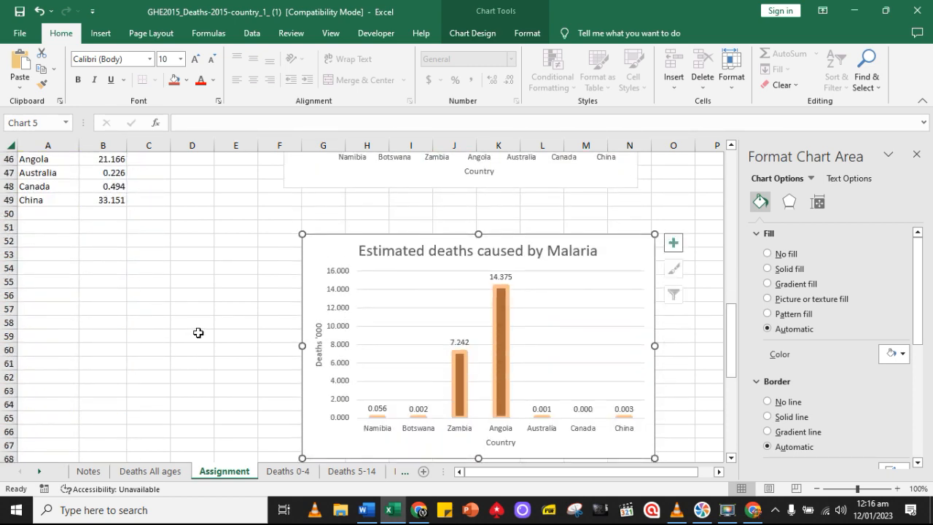
scroll(198, 333, up, 4)
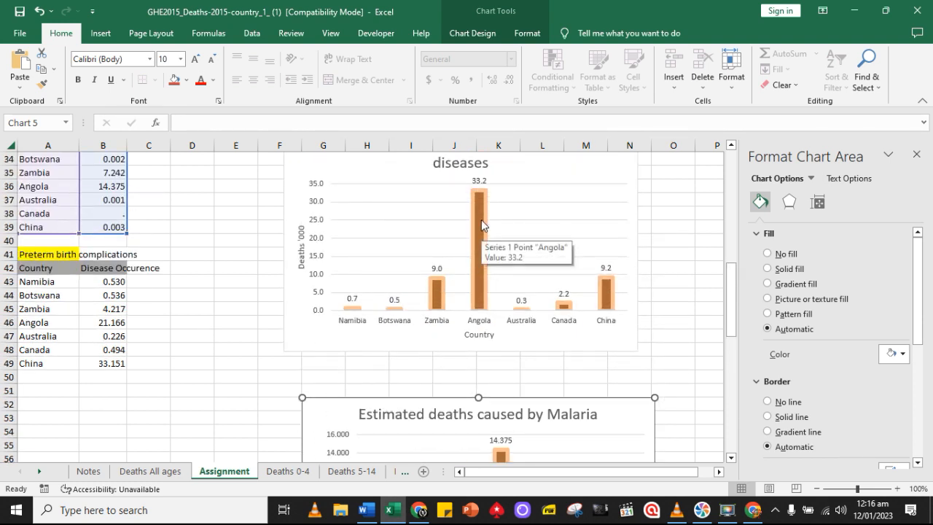
scroll(481, 221, up, 1)
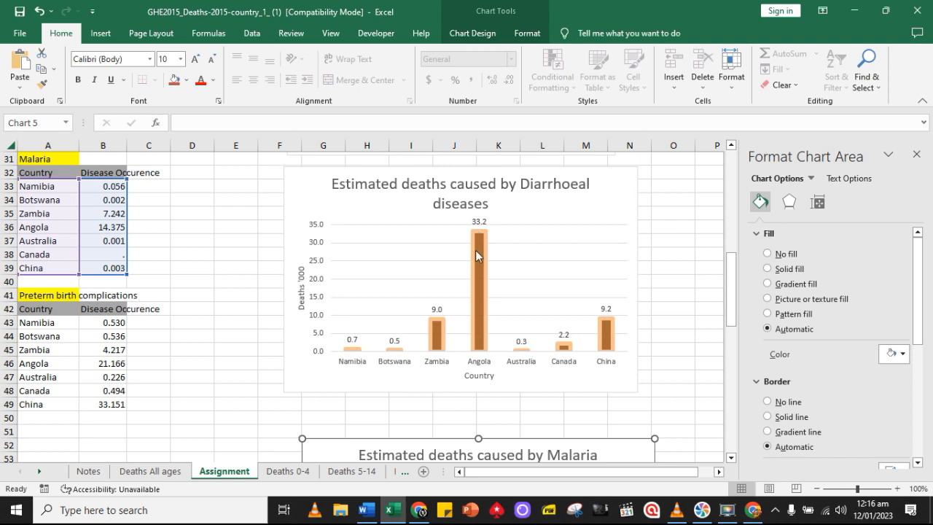
scroll(481, 226, down, 4)
scroll(485, 328, down, 1)
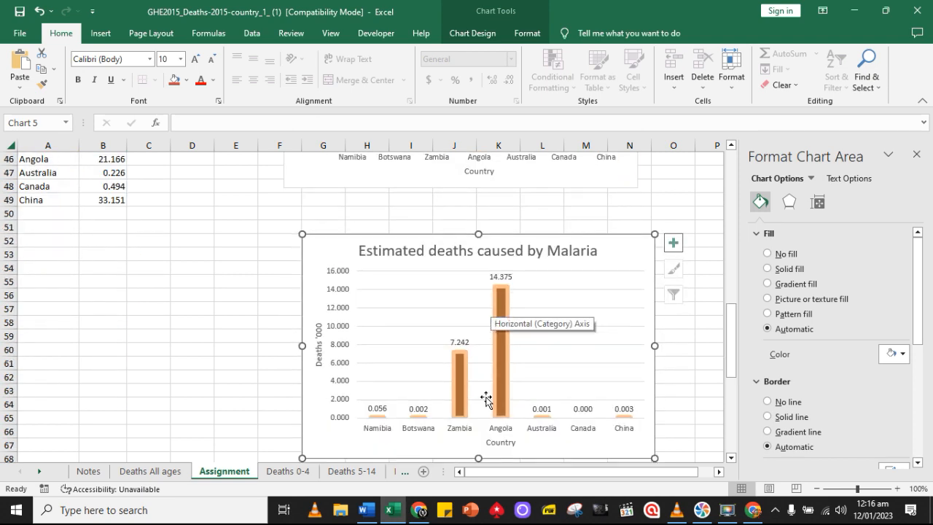
scroll(503, 299, up, 3)
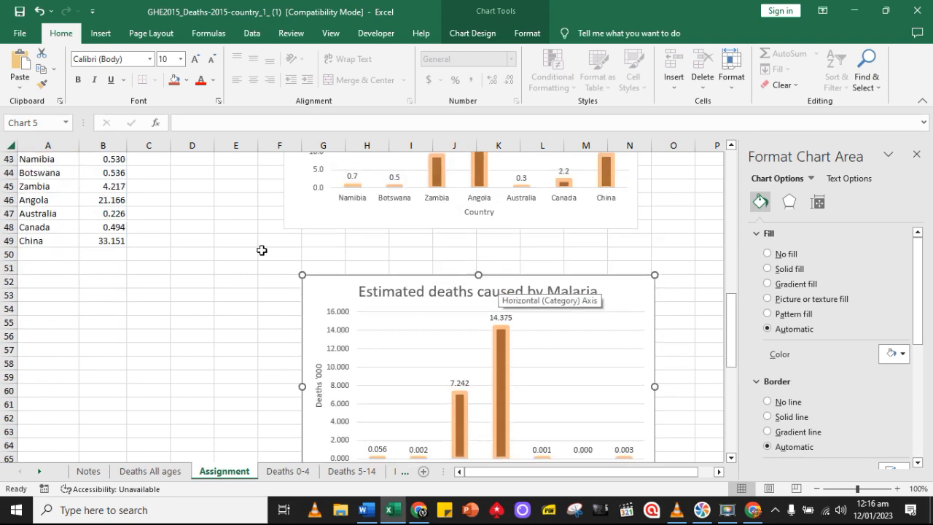
scroll(212, 243, up, 2)
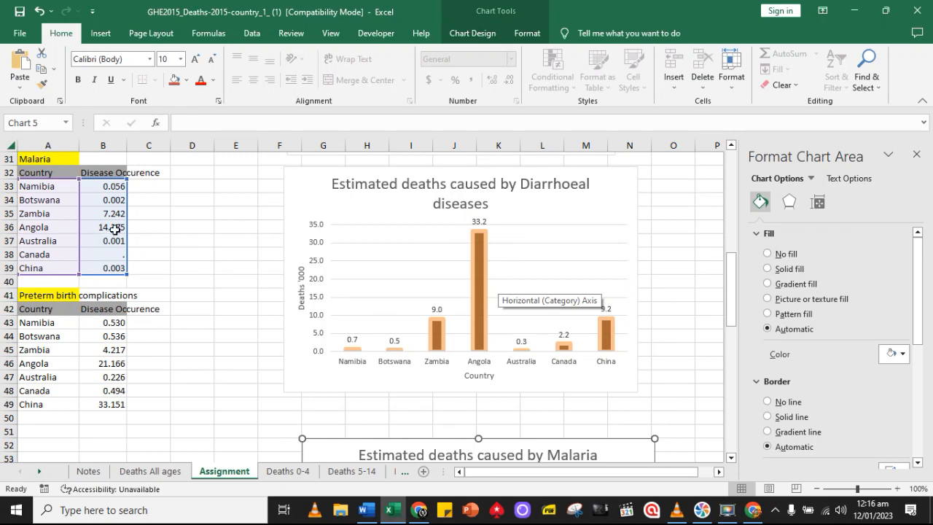
scroll(166, 263, down, 9)
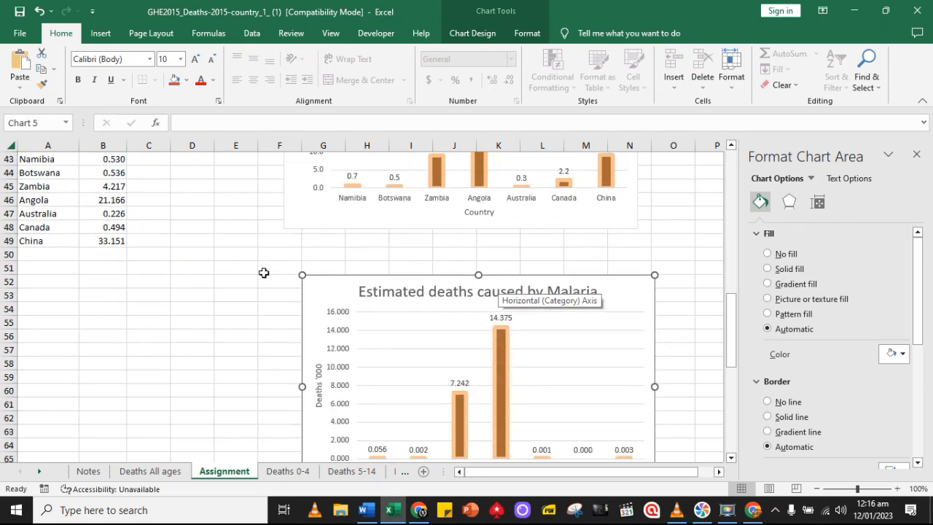
scroll(417, 290, up, 1)
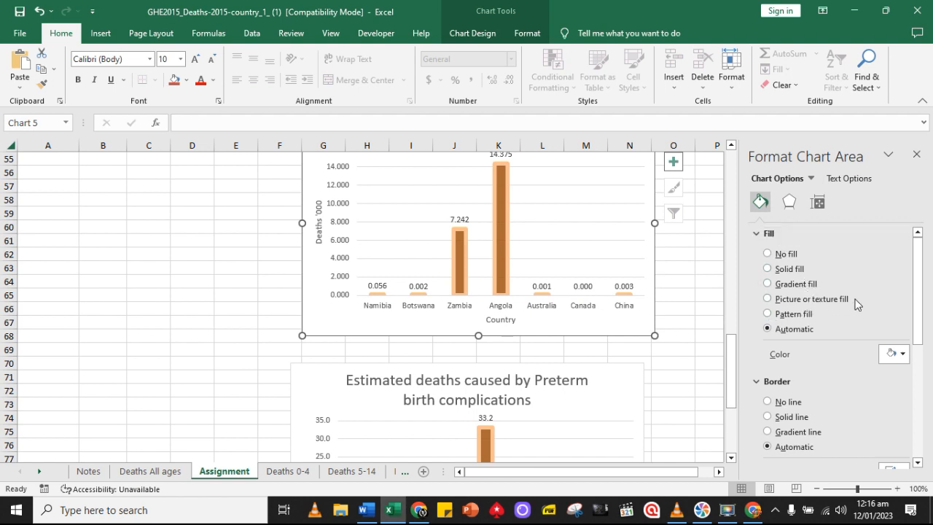
Undo the brown fill on the Malaria chart's background and recolour its bars with a dark blue solid fill
scroll(856, 302, down, 1)
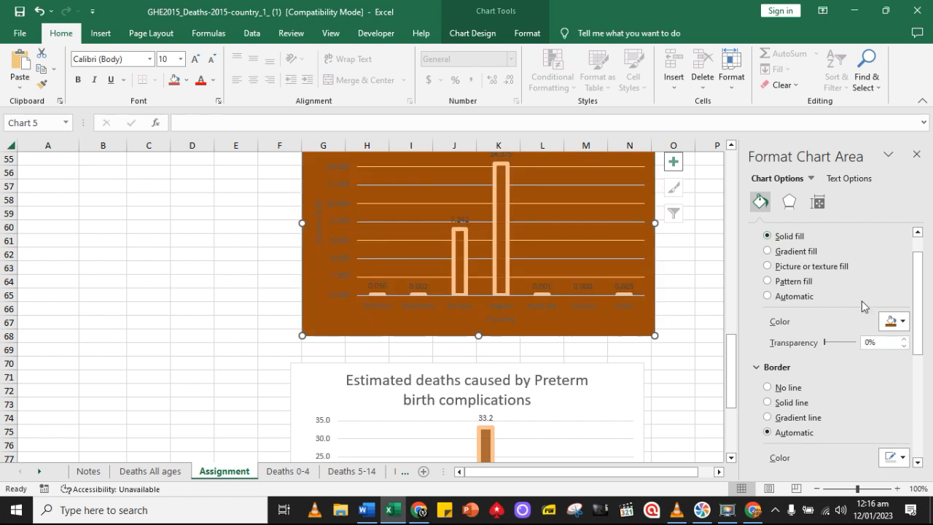
click(39, 11)
mouse_move(501, 247)
click(501, 246)
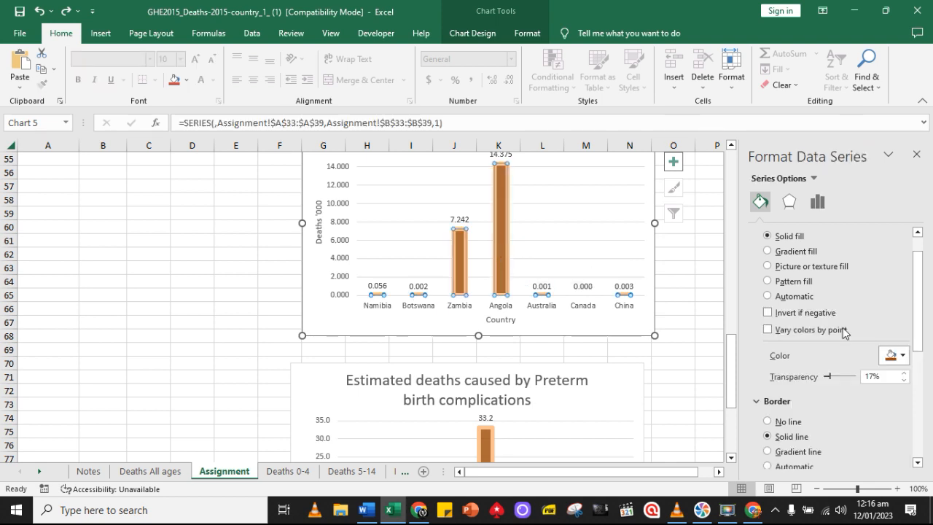
click(894, 355)
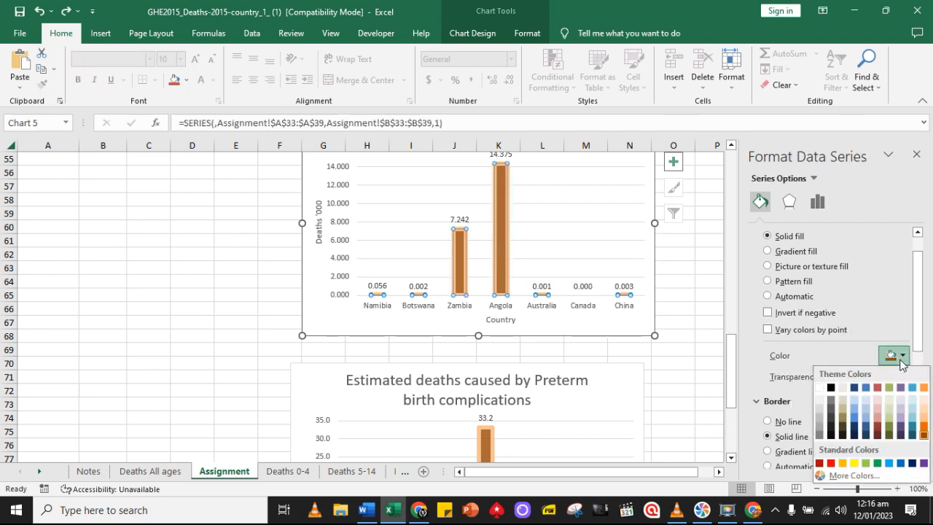
click(855, 426)
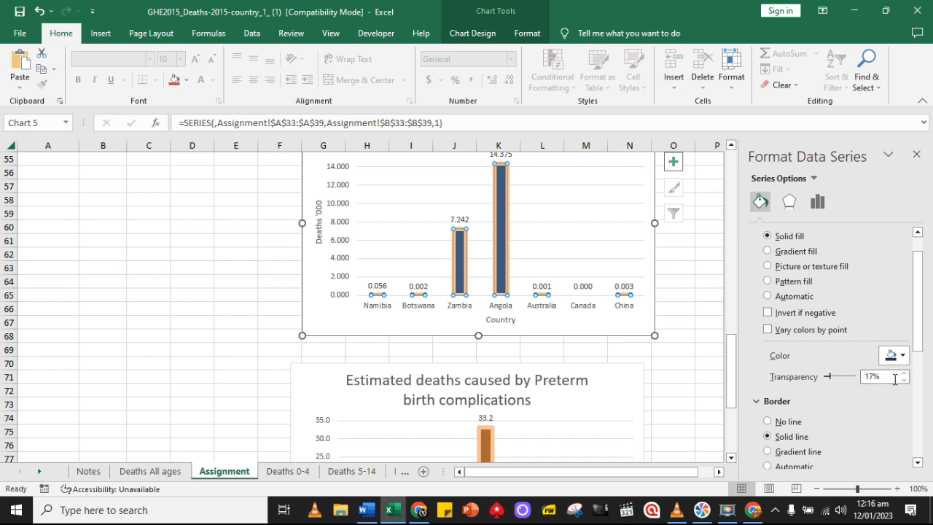
Set the border colour of the Malaria chart's bars to dark red and deselect the chart
scroll(885, 385, down, 2)
click(895, 426)
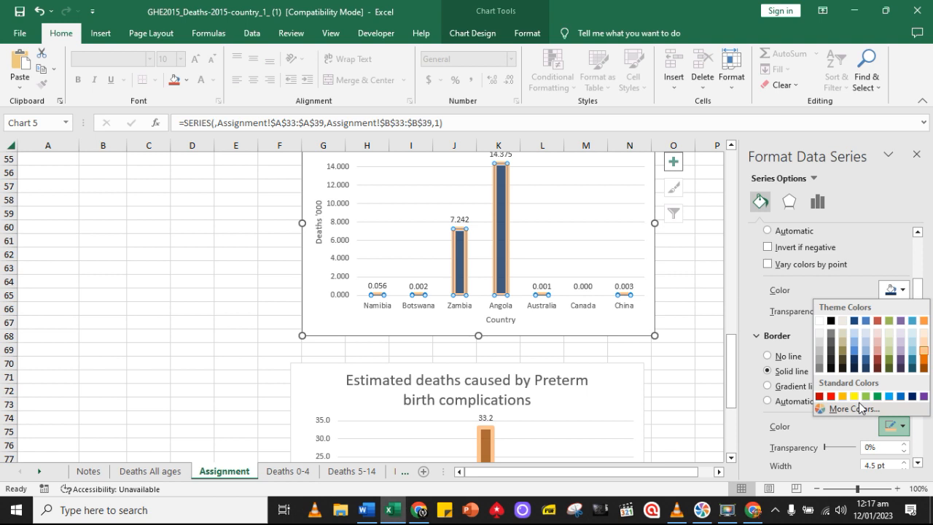
click(879, 360)
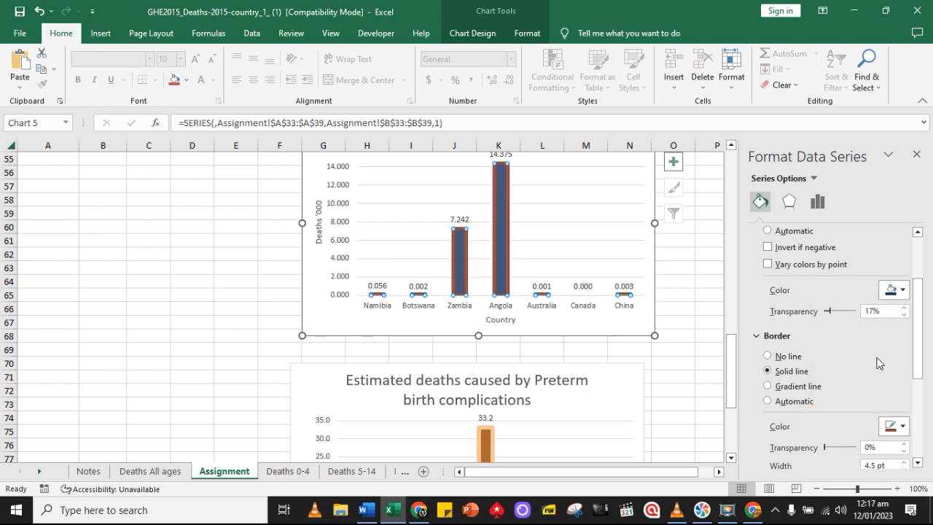
click(676, 391)
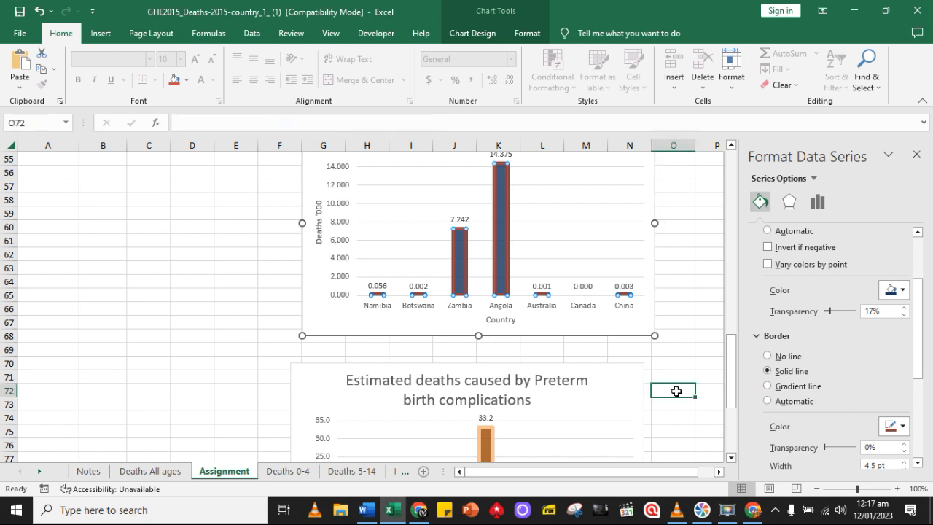
Repoint the Preterm birth complications chart's source data to its own table's country rows, A43:B49
scroll(684, 386, up, 1)
scroll(687, 381, down, 2)
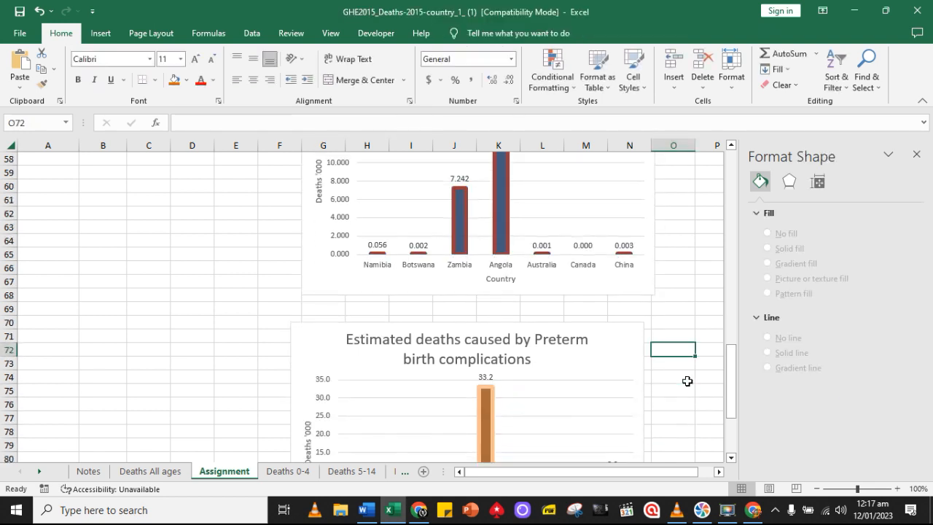
scroll(687, 381, down, 3)
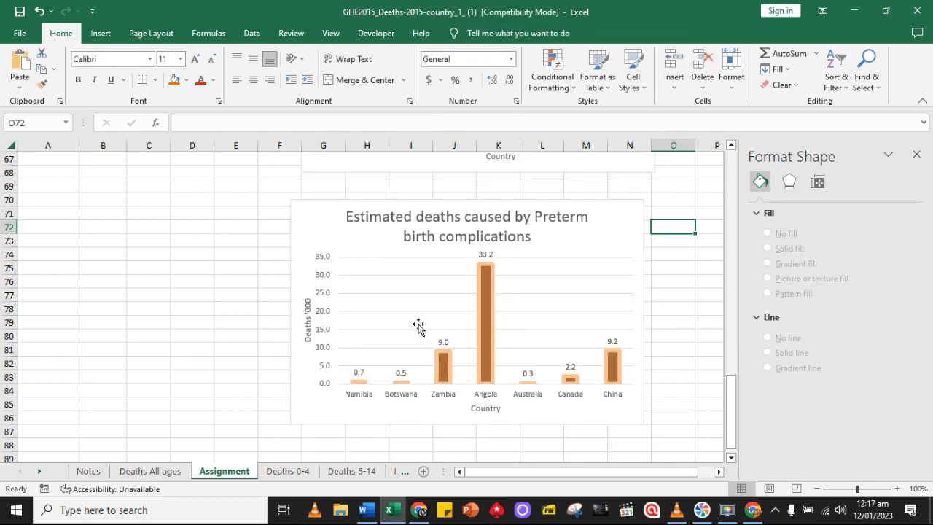
click(312, 203)
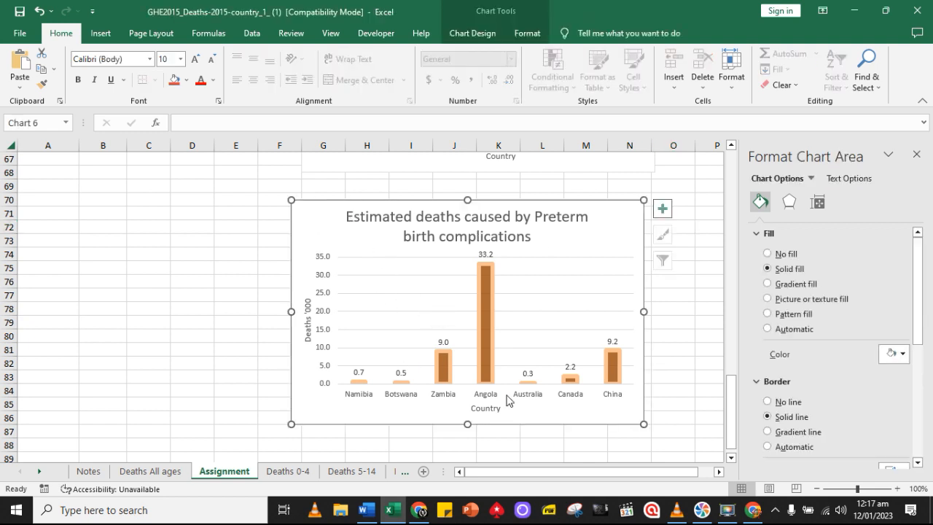
scroll(437, 285, up, 7)
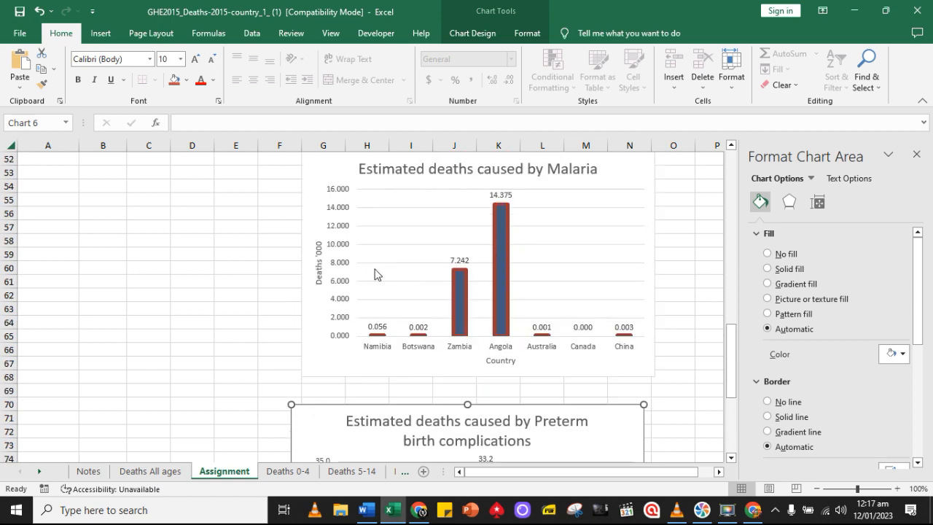
scroll(353, 267, up, 8)
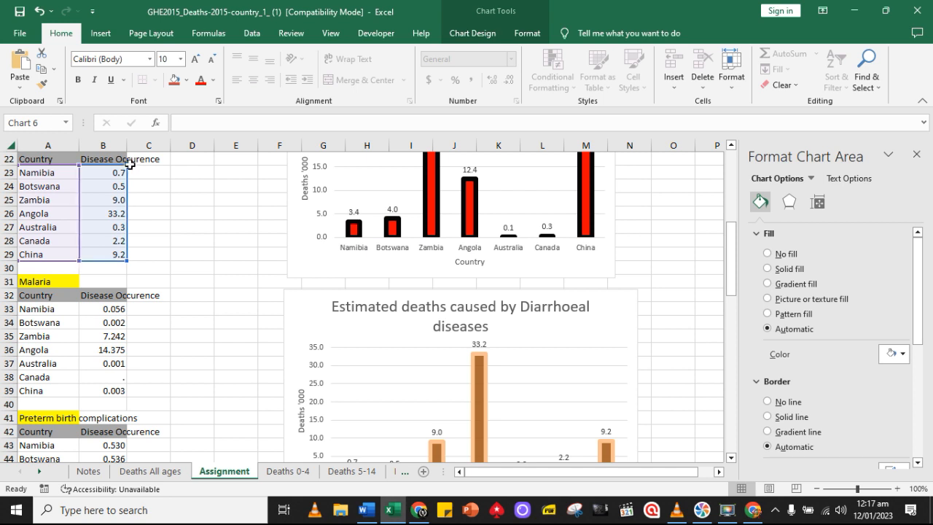
drag(124, 164, 134, 453)
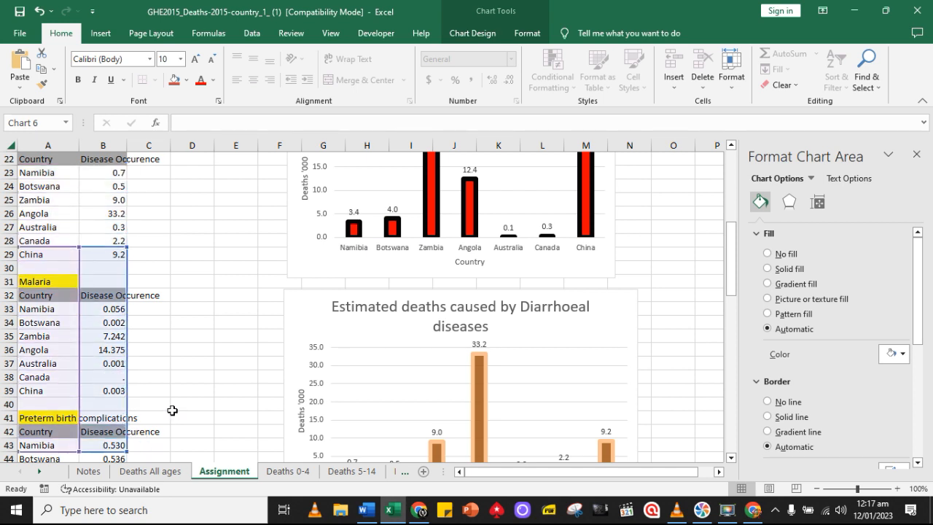
scroll(217, 348, down, 4)
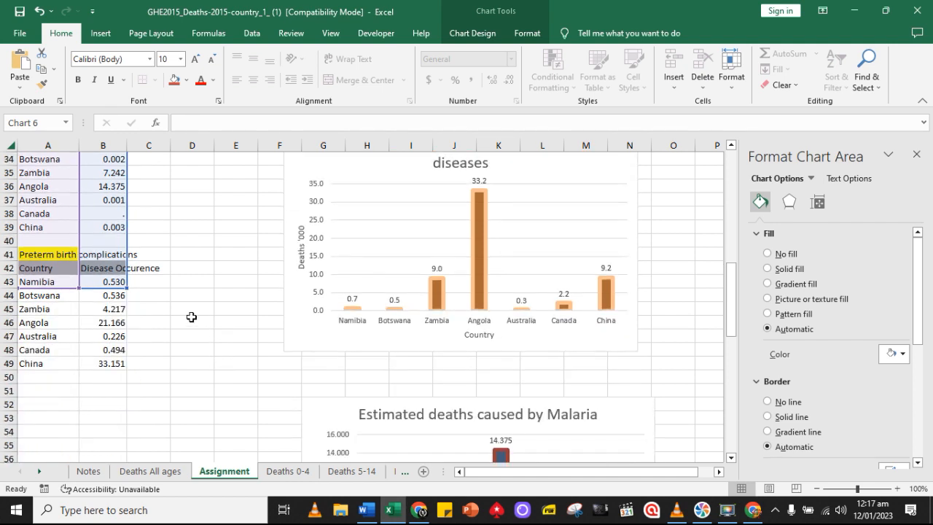
drag(127, 288, 128, 365)
scroll(170, 343, up, 2)
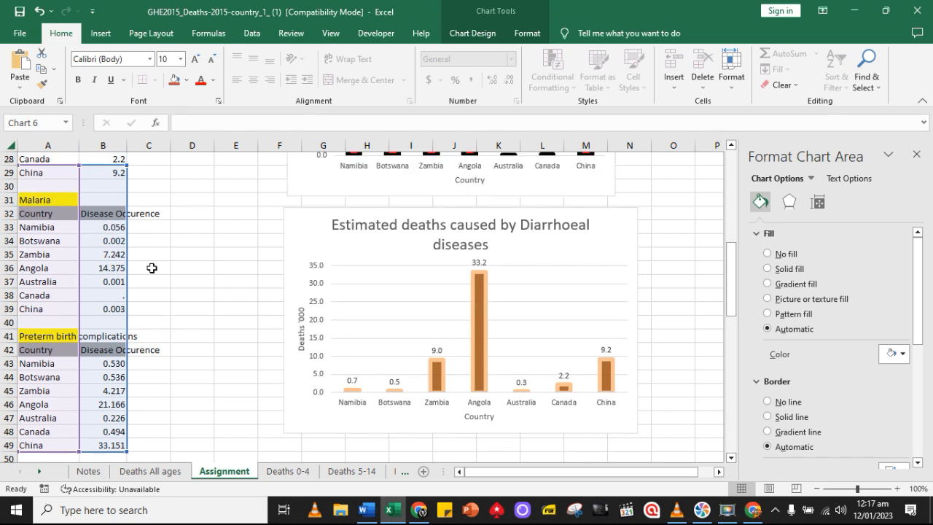
drag(128, 168, 129, 354)
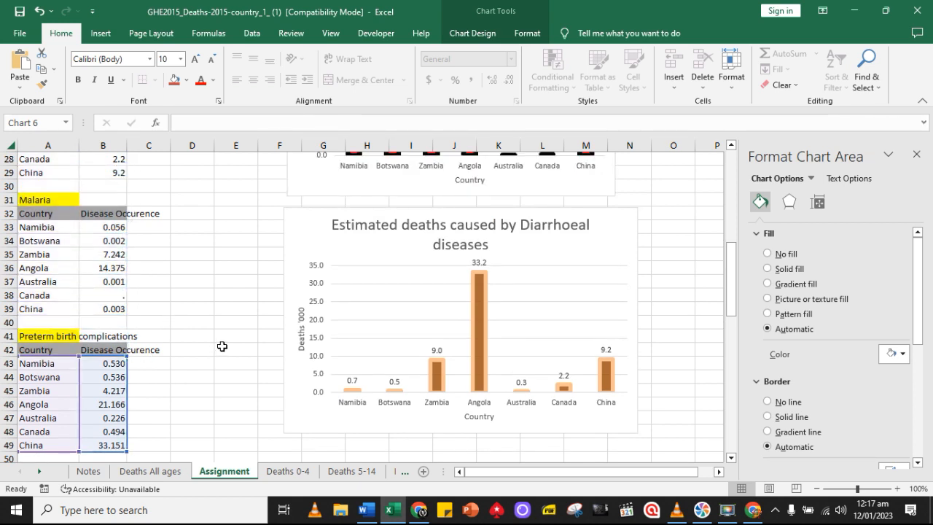
Check the Preterm birth complications chart's bars and labels against the figures in its table
scroll(223, 345, down, 3)
scroll(230, 341, down, 1)
scroll(229, 335, up, 1)
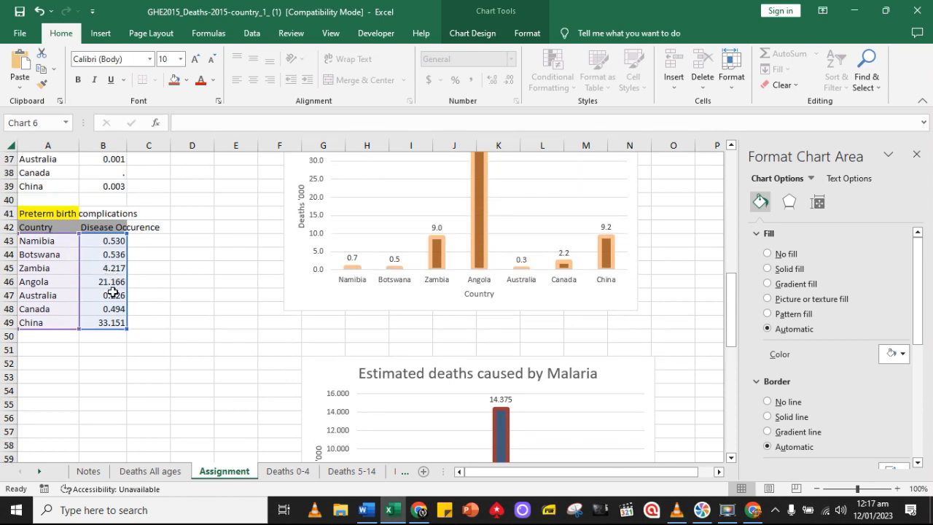
scroll(297, 325, down, 4)
scroll(297, 325, down, 5)
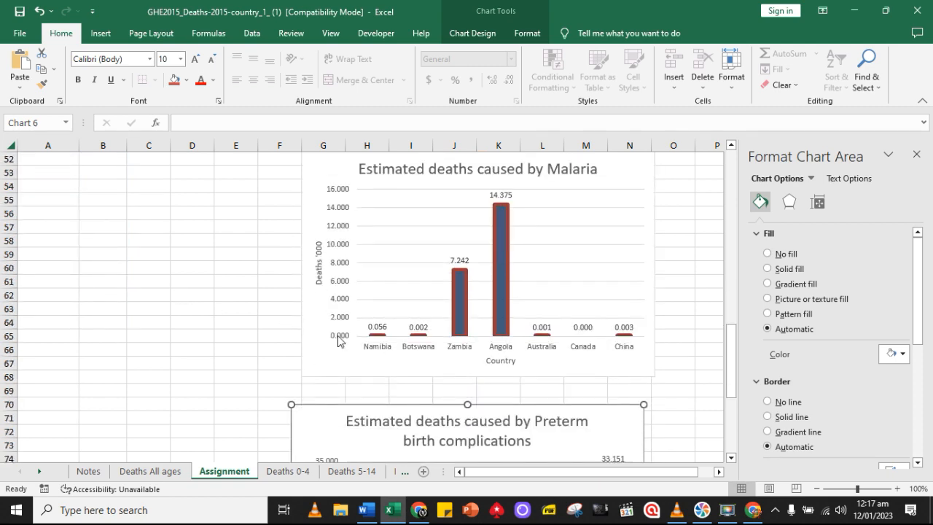
scroll(498, 333, down, 2)
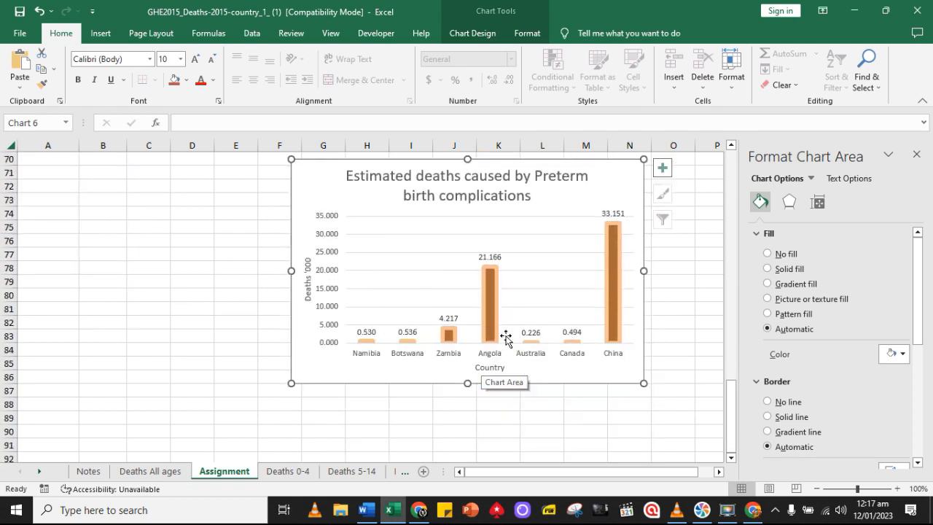
Reduce the Preterm birth complications figures in B43:B49 to one decimal place
scroll(106, 220, up, 3)
scroll(106, 220, up, 7)
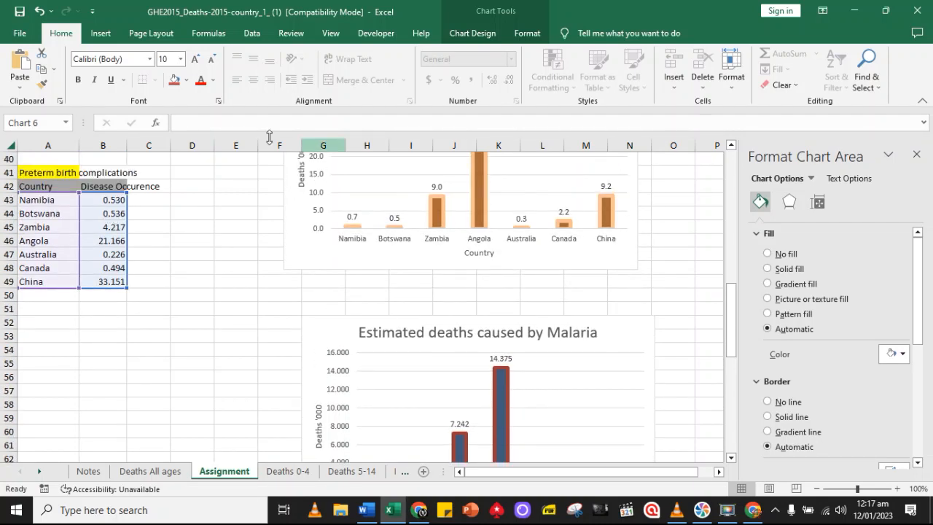
click(171, 230)
click(117, 203)
drag(117, 232, 117, 282)
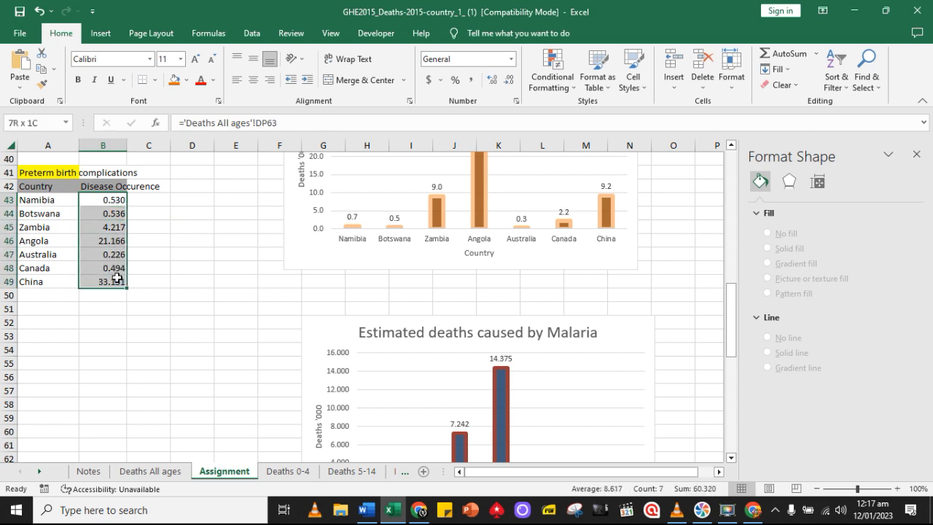
click(502, 86)
click(503, 85)
Reduce the Malaria figures in B33:B39 to one decimal place
scroll(251, 260, up, 2)
scroll(163, 208, up, 2)
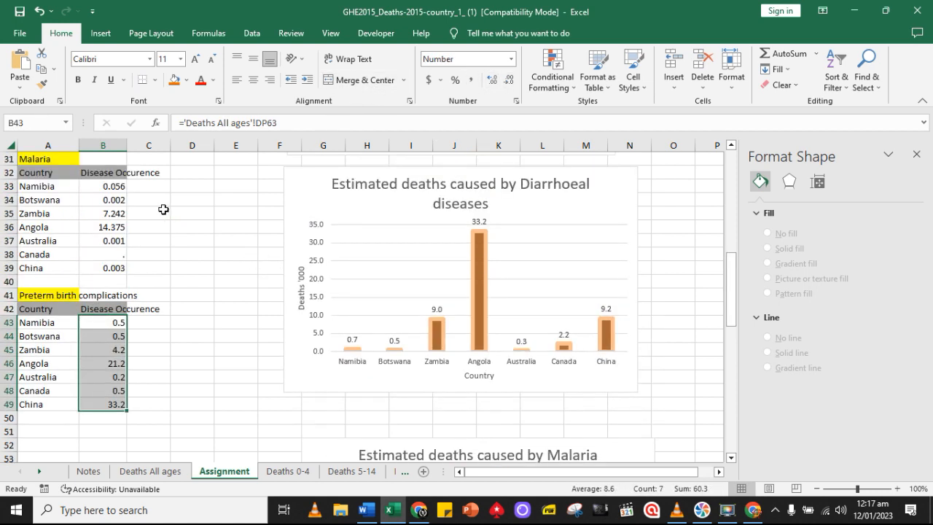
drag(115, 227, 121, 309)
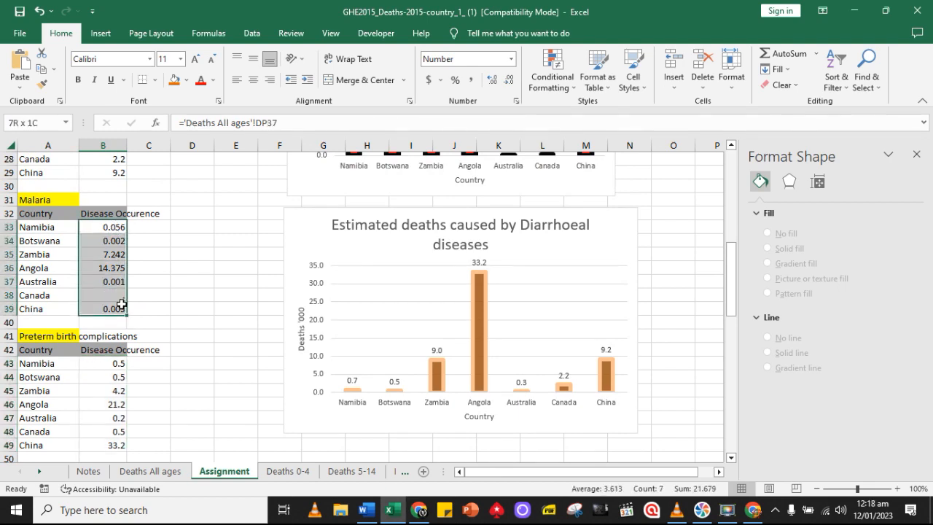
click(510, 80)
click(512, 83)
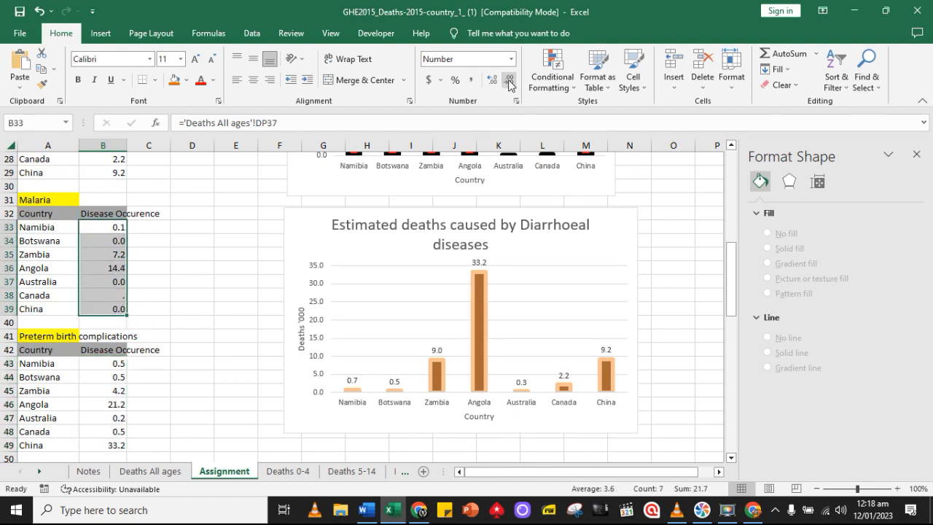
Change the solid fill of the Preterm birth complications chart's bars to the standard green
scroll(193, 260, down, 5)
scroll(204, 258, down, 13)
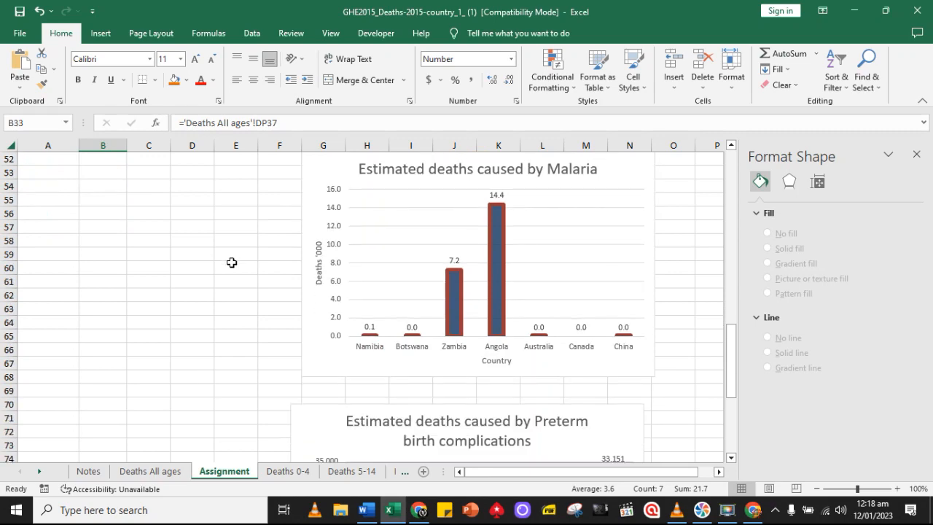
scroll(292, 277, up, 6)
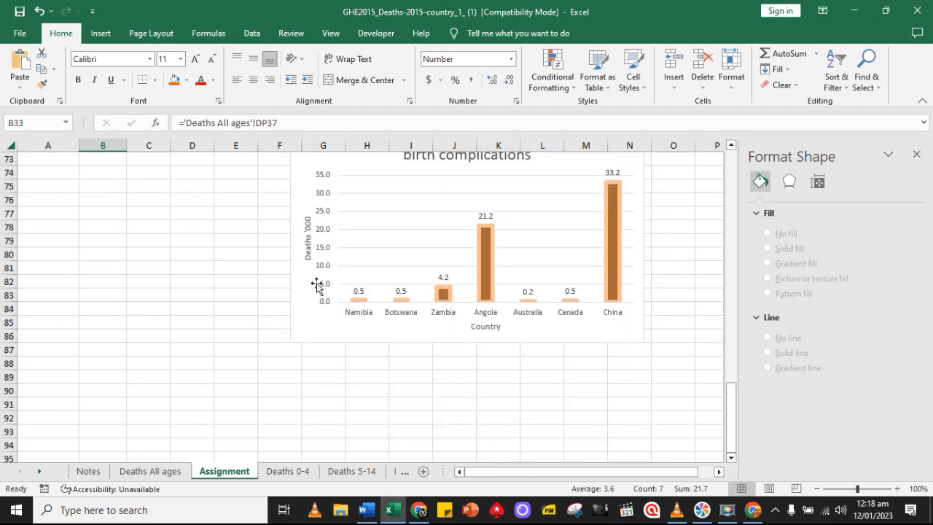
scroll(466, 306, down, 2)
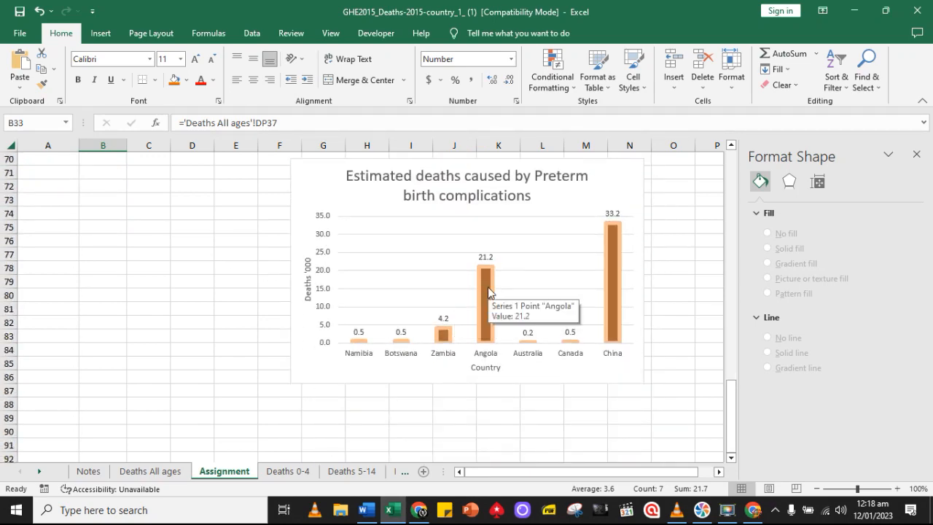
click(486, 287)
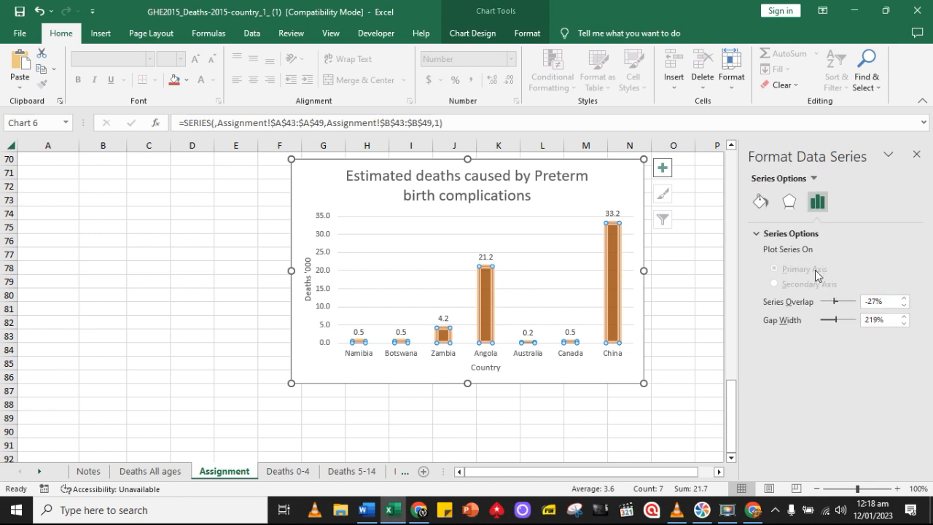
click(760, 204)
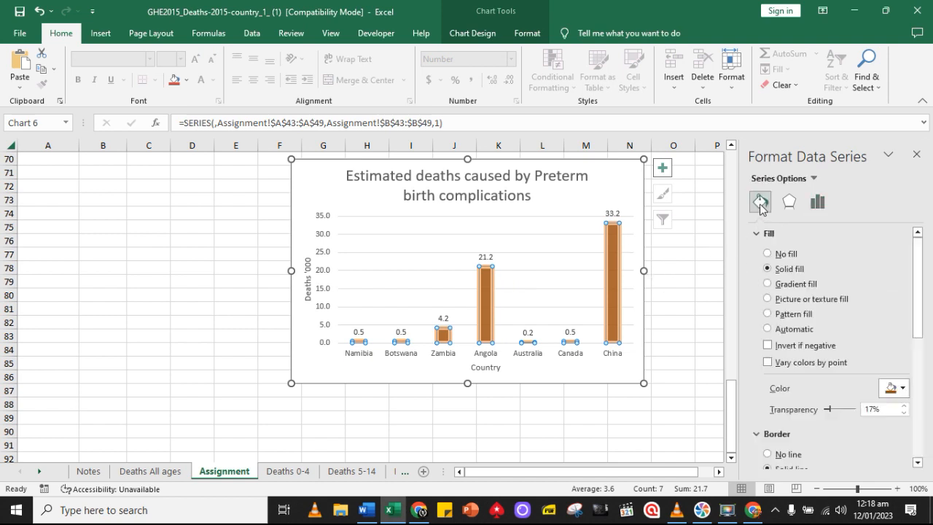
scroll(851, 345, down, 2)
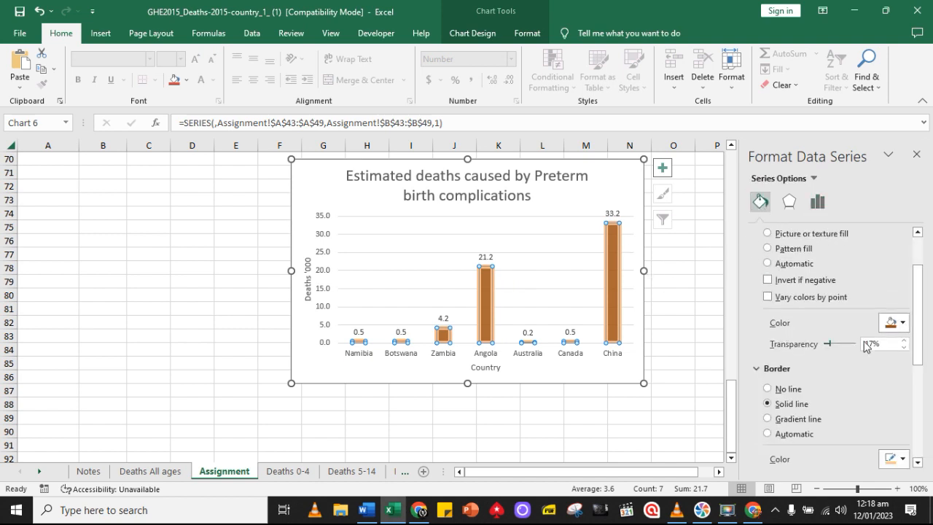
click(903, 323)
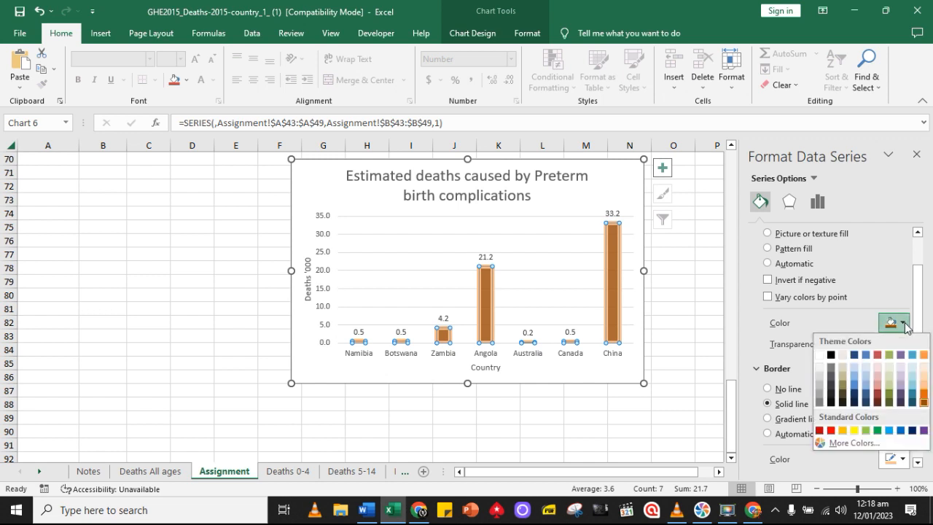
click(877, 431)
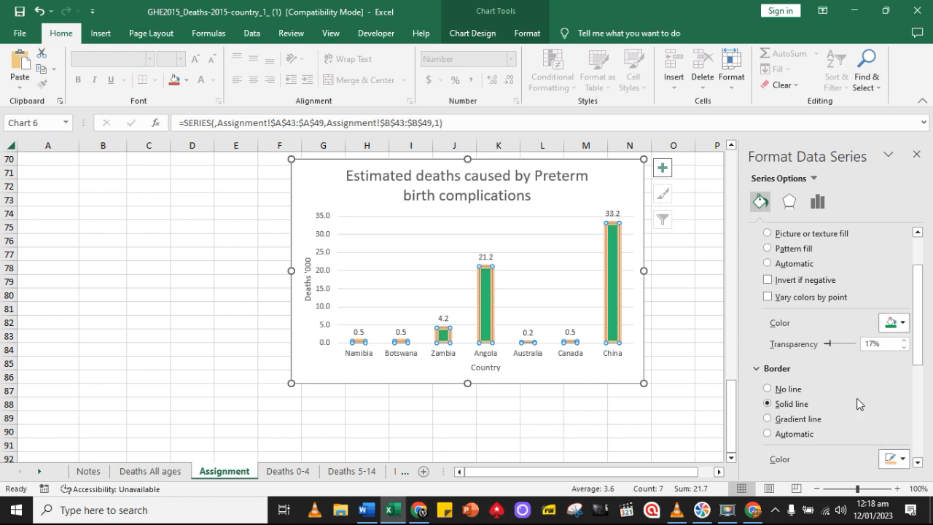
Set the border colour of the Preterm birth complications chart's bars to yellow and deselect the chart
scroll(857, 393, down, 1)
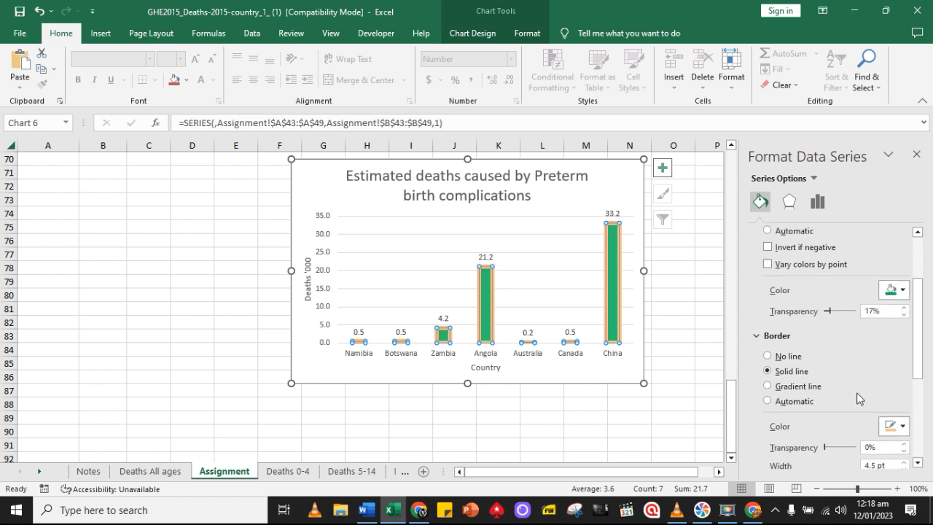
click(901, 430)
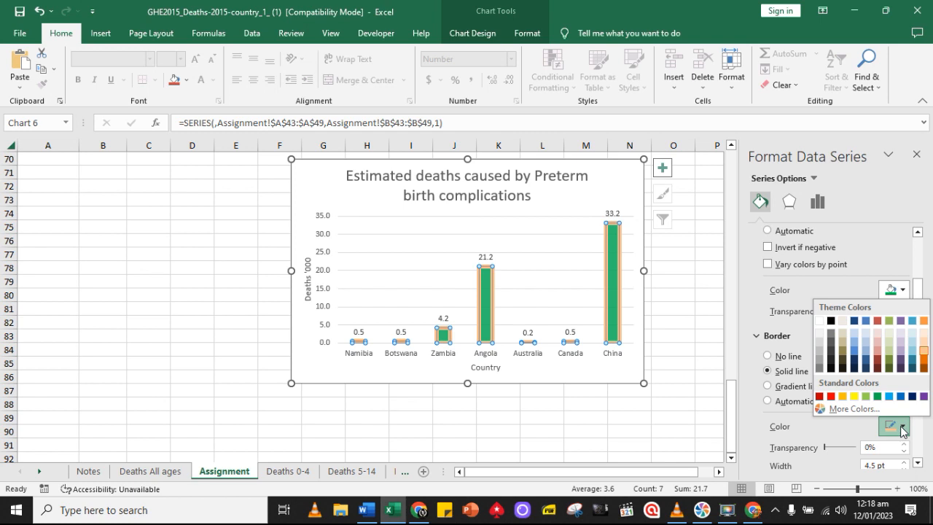
click(854, 396)
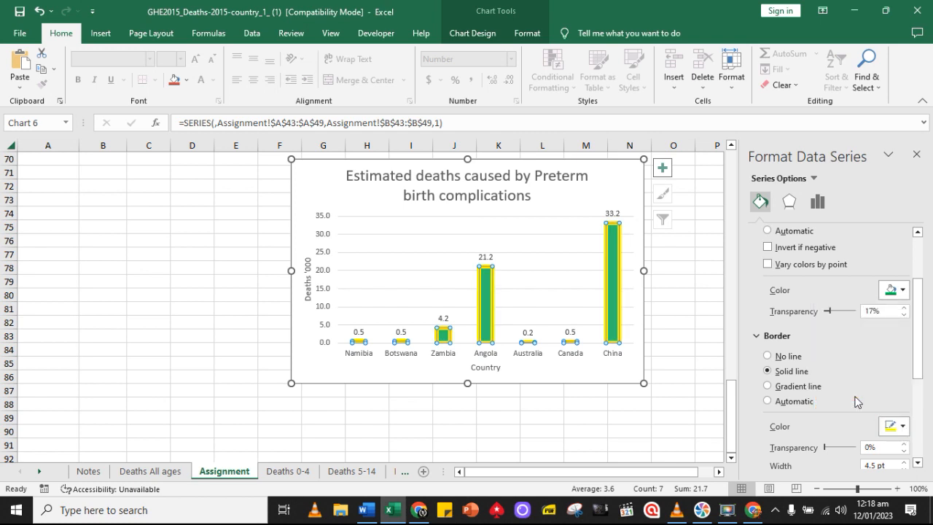
click(631, 402)
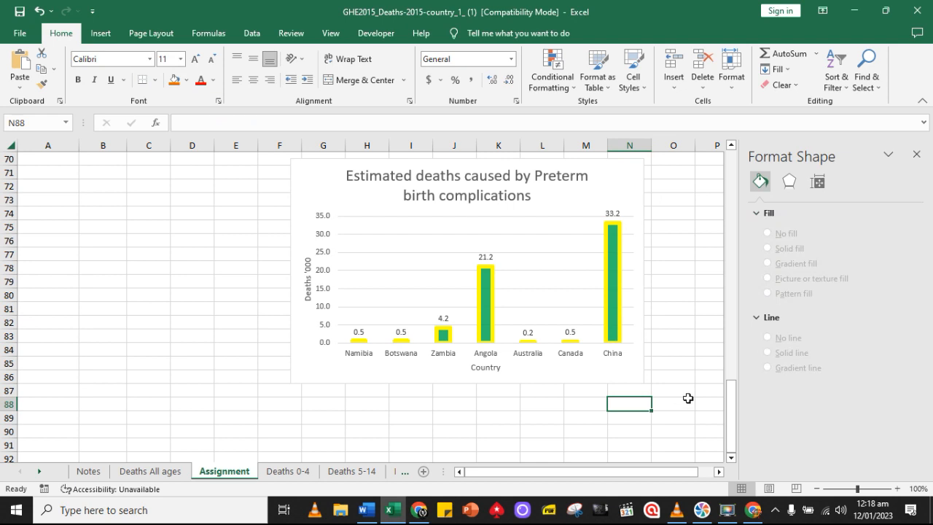
Look over the Preterm birth complications chart, switch to the ASSIGNMENT 1 document in Word and show the Table 1 caption below the brief
scroll(687, 394, up, 2)
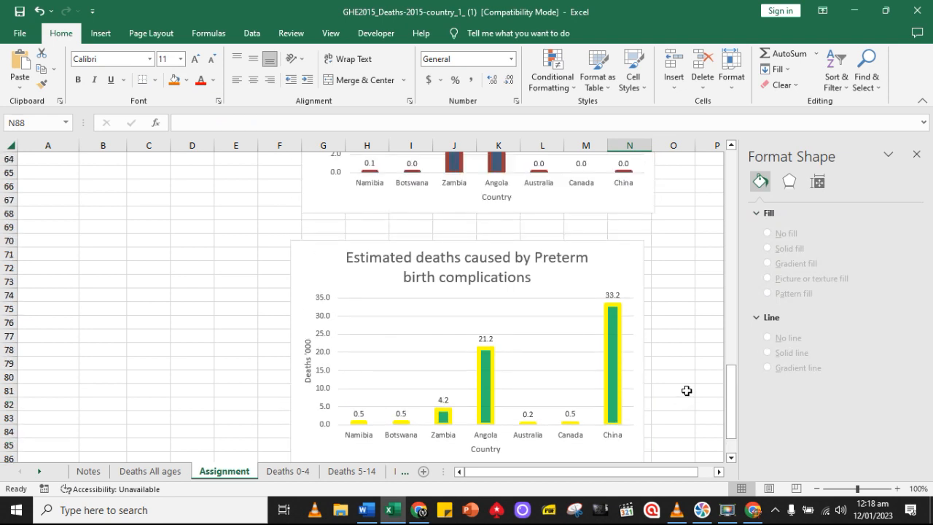
scroll(686, 390, down, 2)
scroll(686, 391, up, 1)
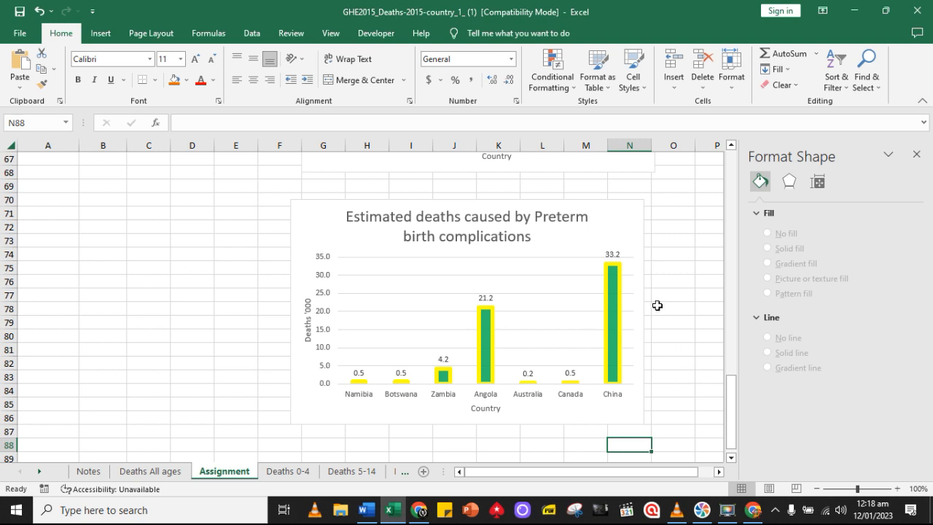
scroll(611, 322, up, 1)
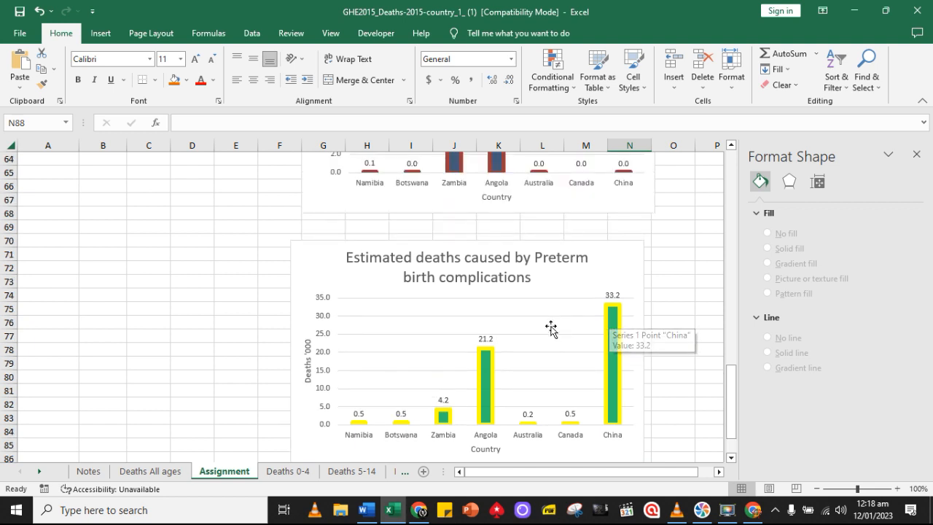
scroll(419, 402, down, 3)
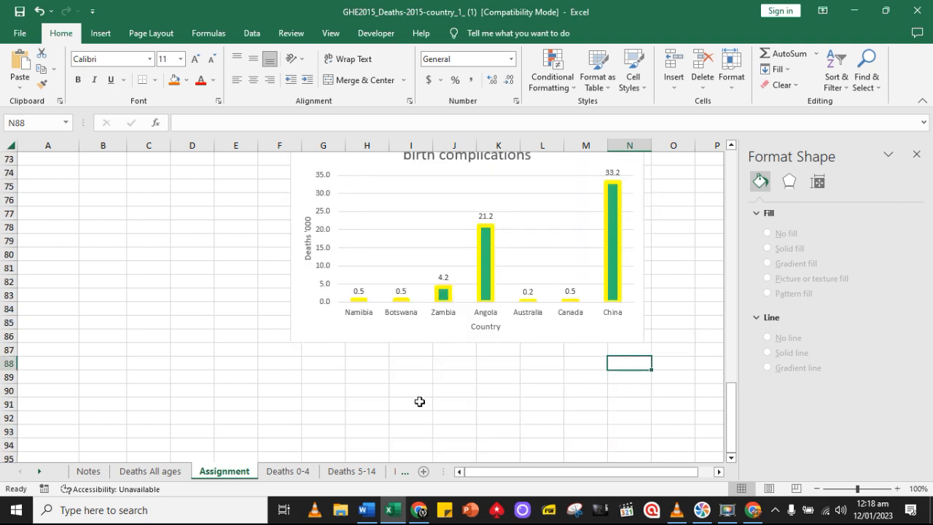
click(366, 509)
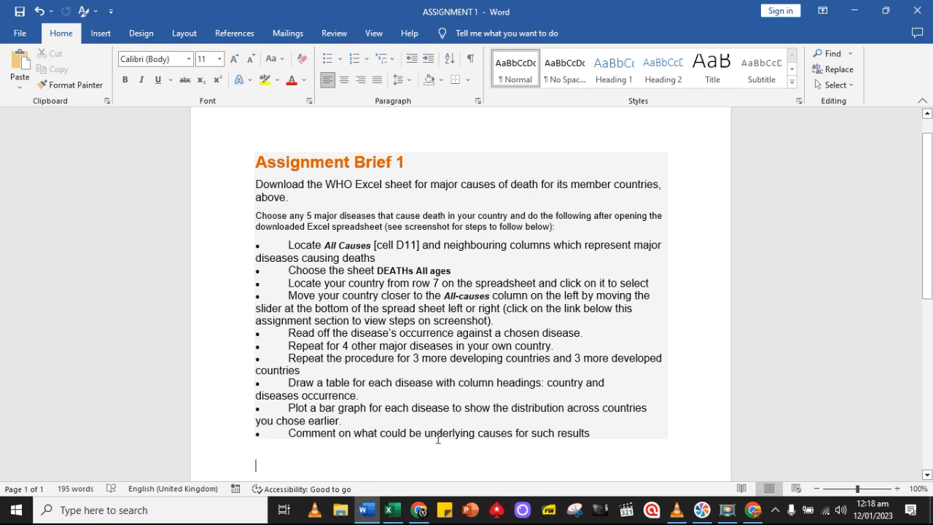
scroll(526, 427, down, 6)
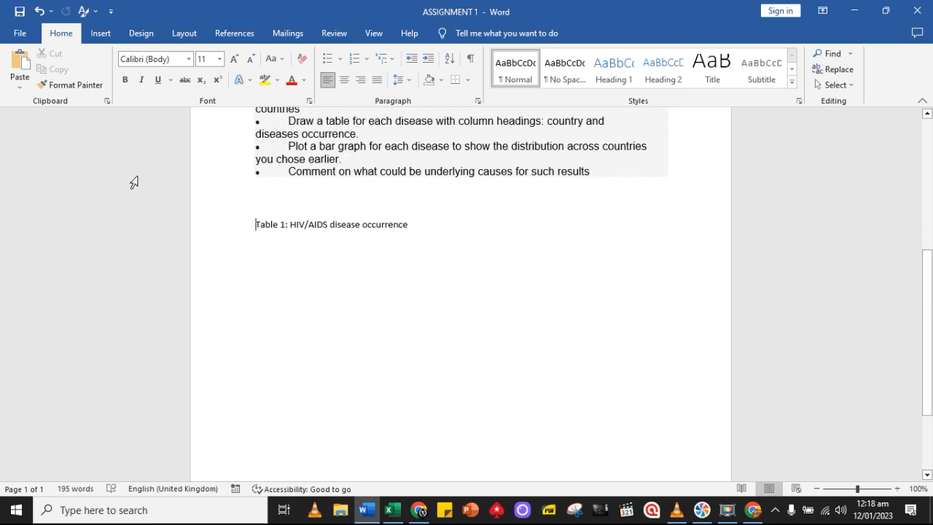
Insert a page break before the "Table 1: HIV/AIDS disease occurrence" caption
click(24, 88)
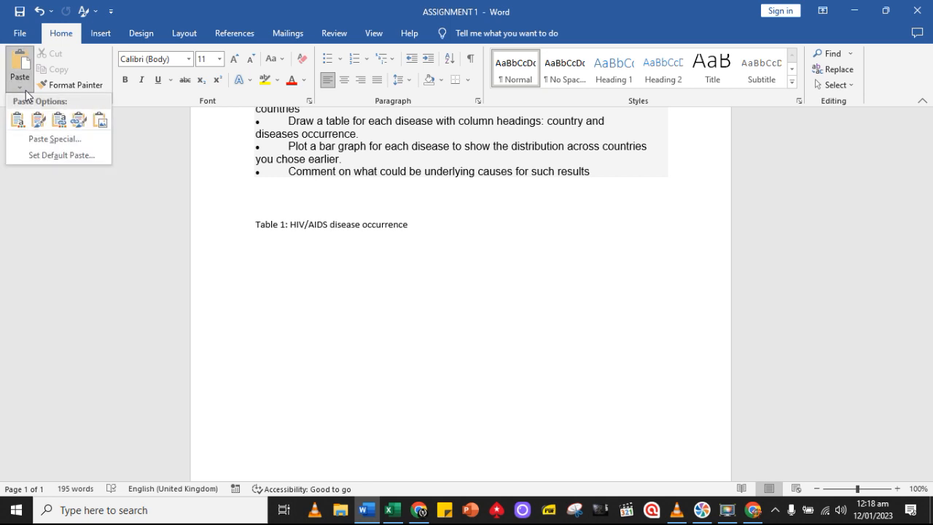
click(101, 34)
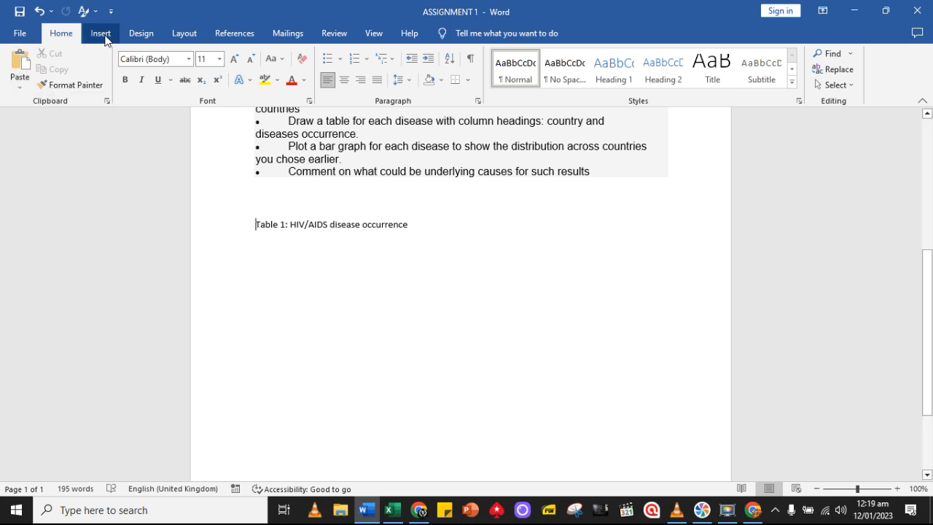
click(36, 84)
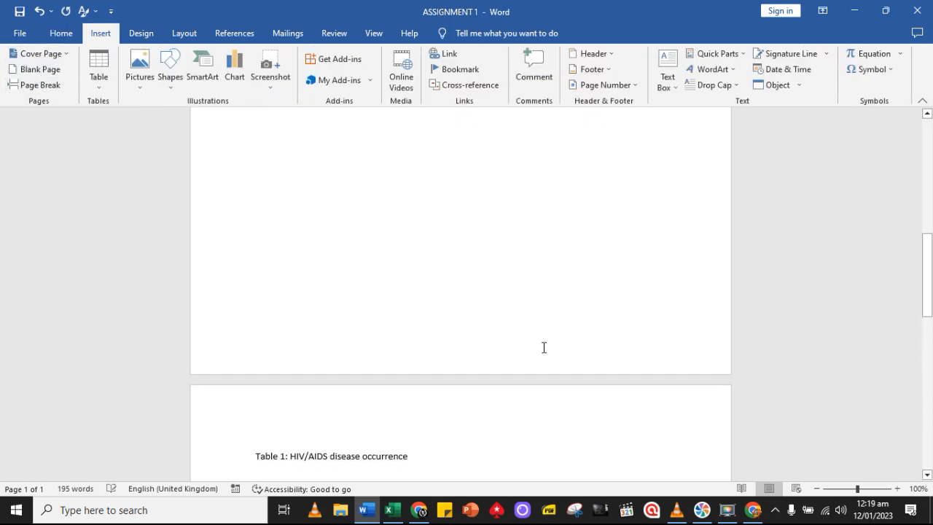
Copy "major causes of death for its member countries" from the brief and paste it on a new line above the Table 1 caption
scroll(543, 347, up, 10)
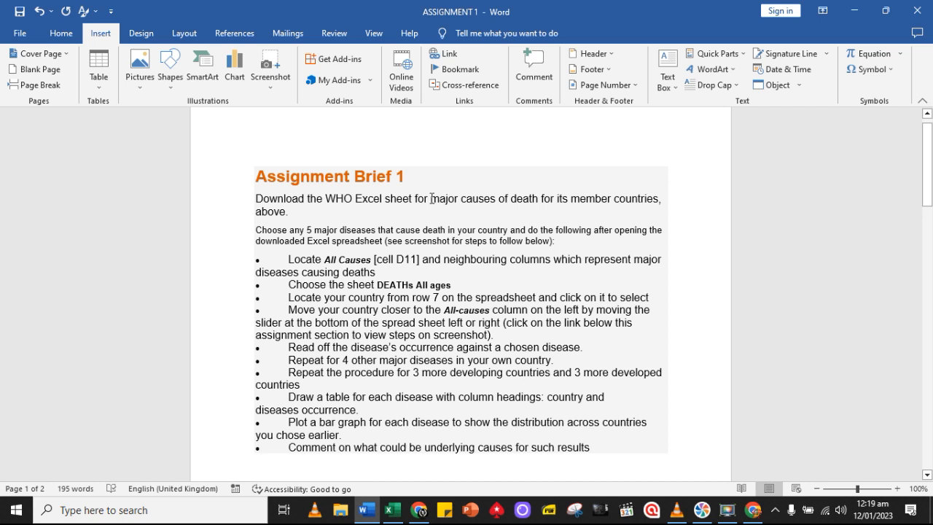
drag(430, 198, 638, 193)
key(ctrl+c)
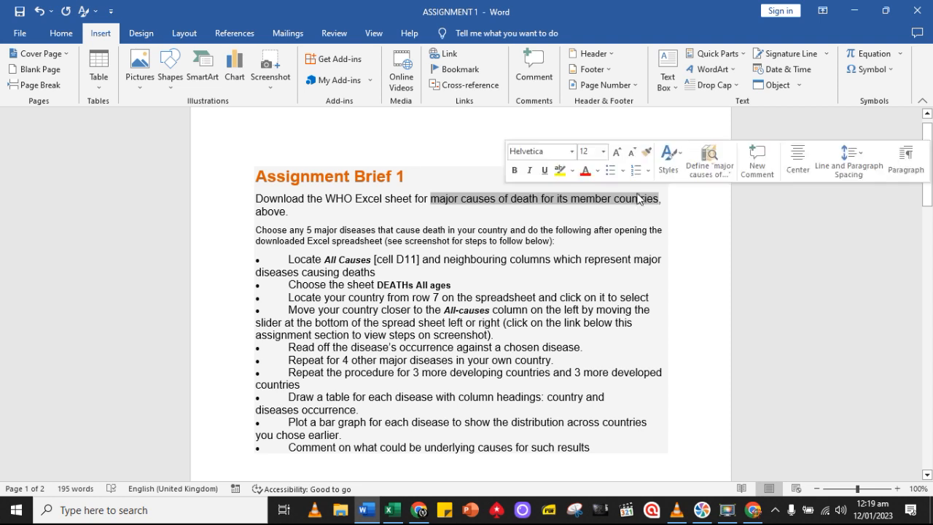
scroll(307, 284, down, 8)
scroll(284, 287, down, 8)
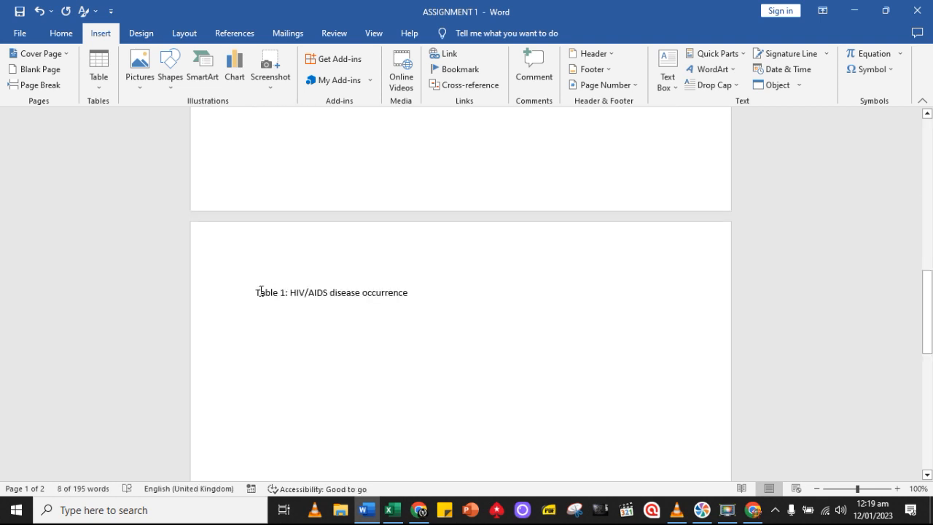
click(259, 292)
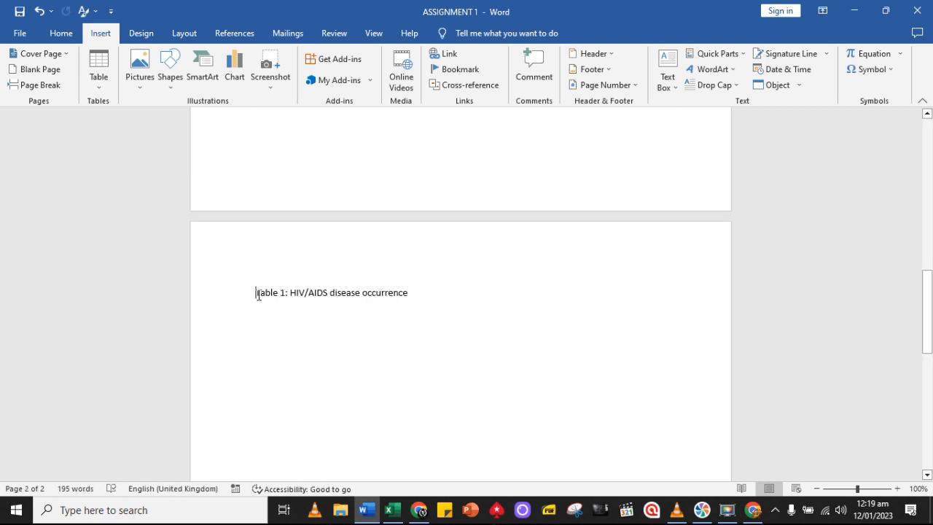
key(Return)
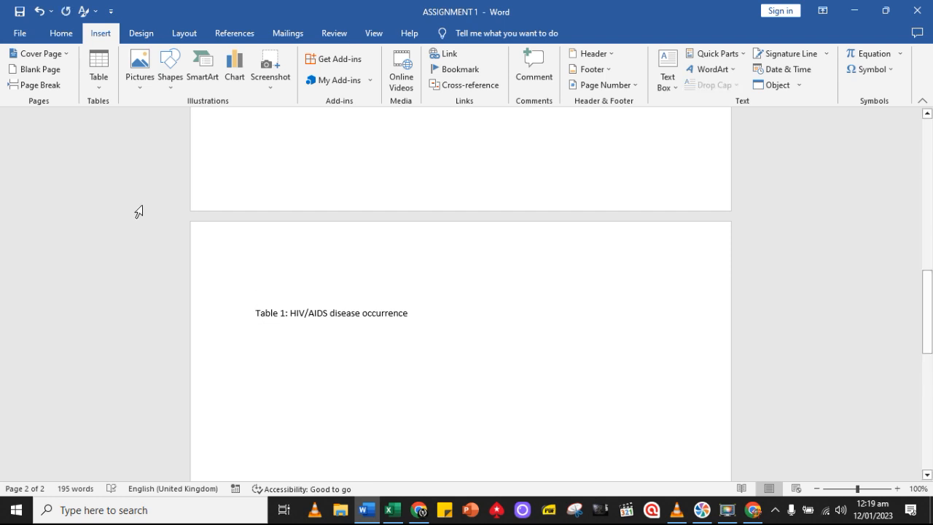
key(ctrl+v)
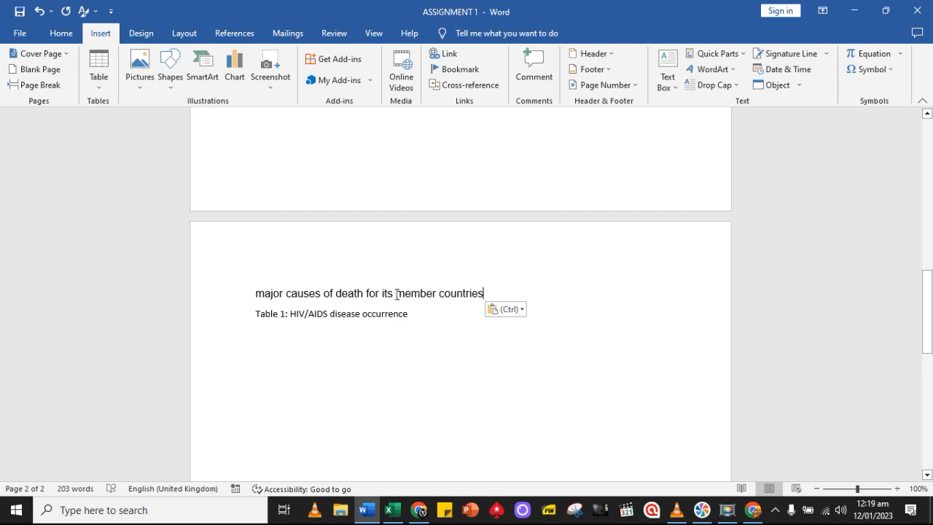
Reword the pasted line to read "Major causes of death in WHO member countries"
drag(396, 294, 368, 293)
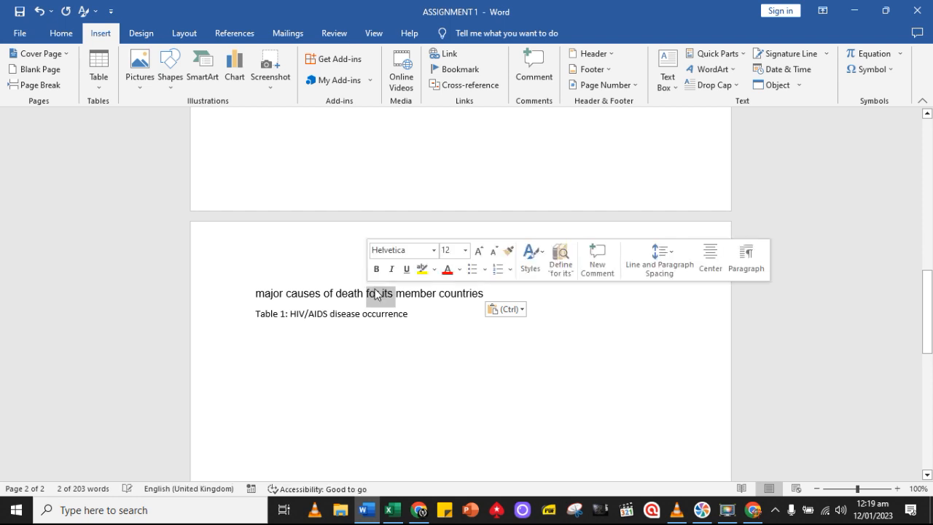
text(in W)
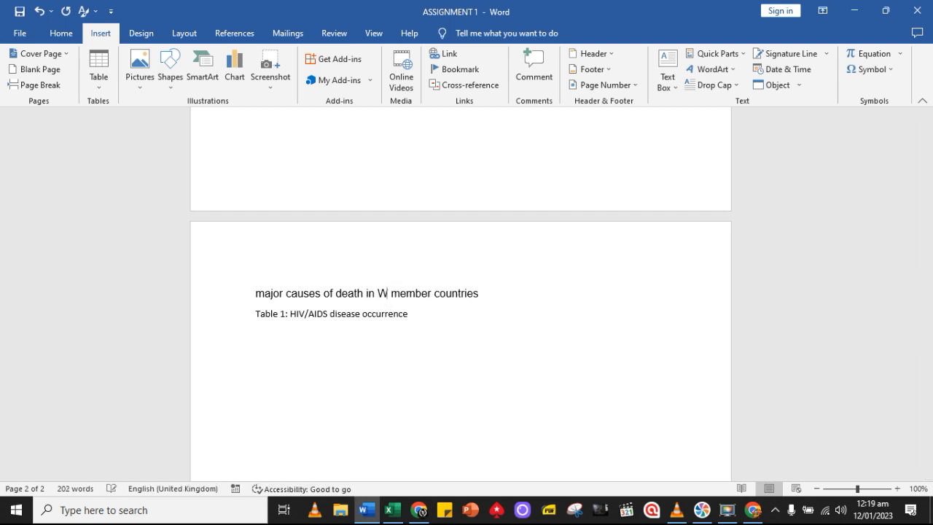
text(HO)
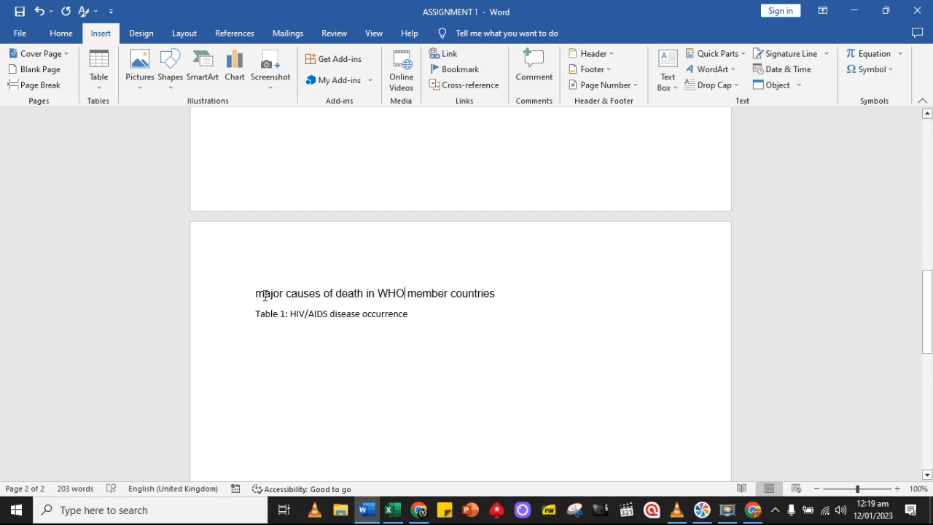
key(shift+Left)
text(M)
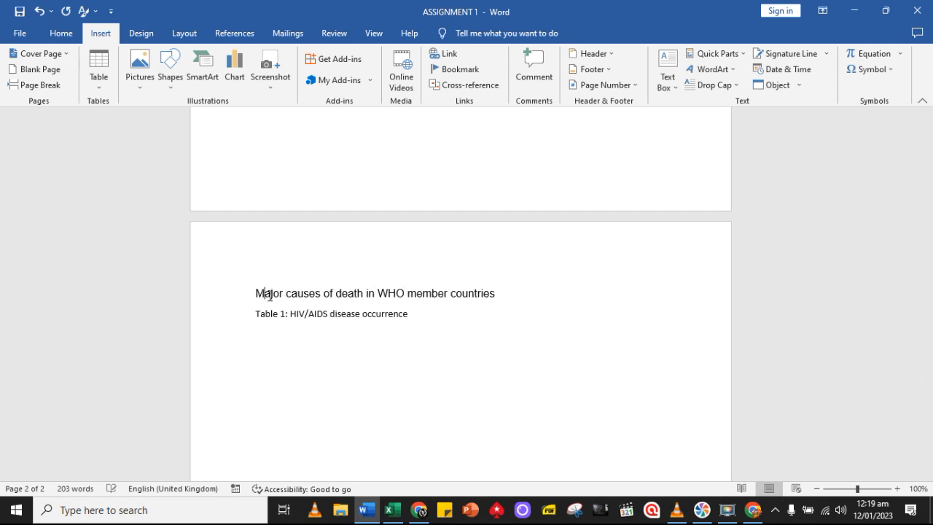
Centre the "Major causes of death in WHO member countries" heading and add an empty line below it and another below the Table 1 caption
click(61, 33)
click(344, 79)
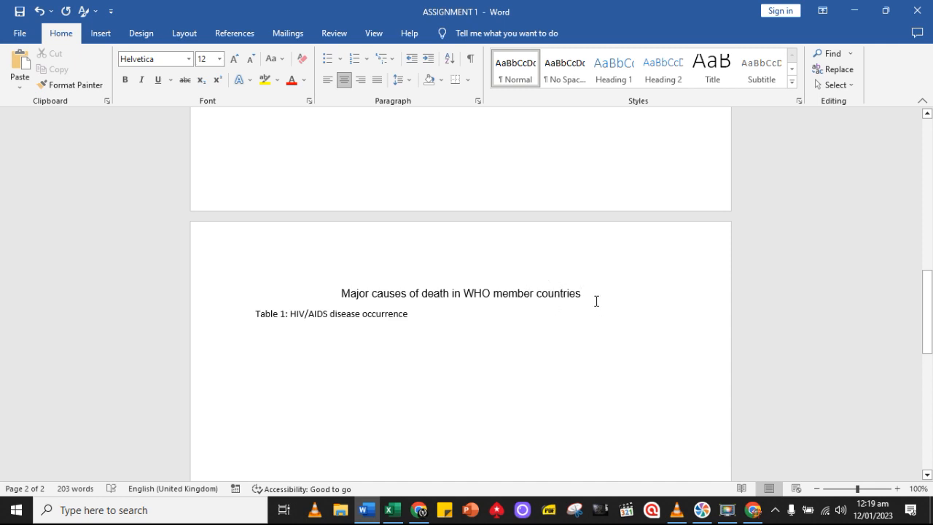
key(Return)
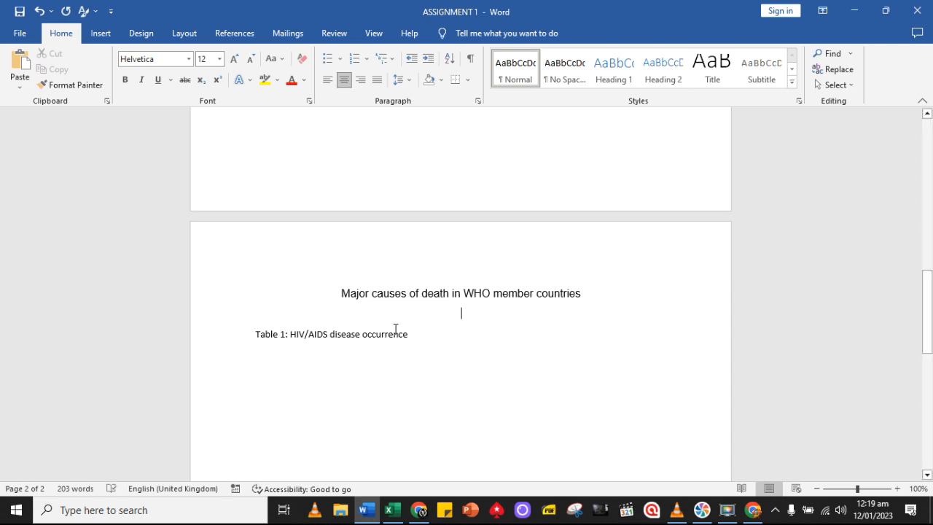
scroll(284, 311, down, 1)
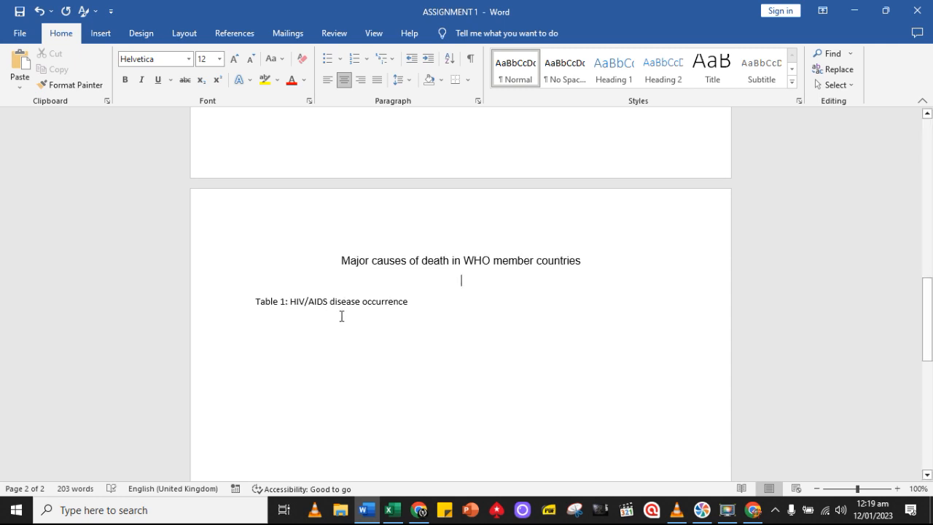
click(425, 306)
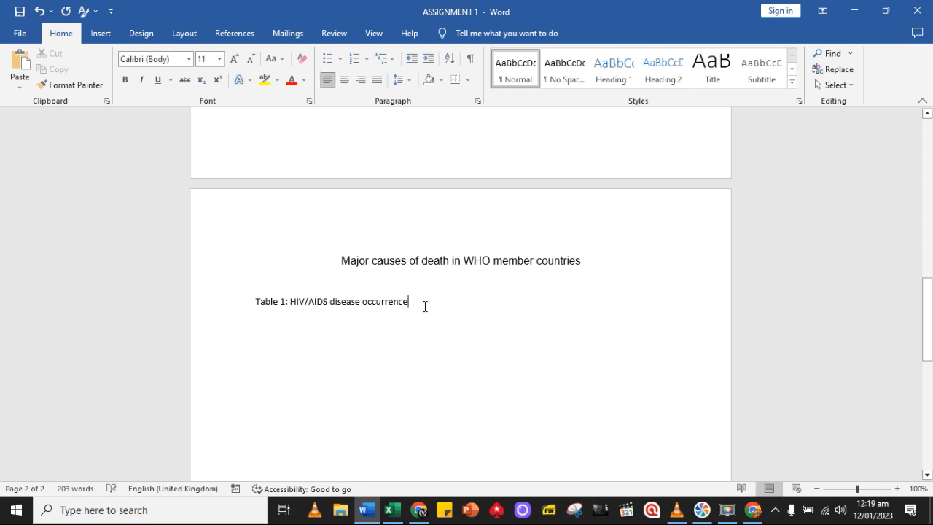
key(Return)
Switch to the Assignment sheet in Excel and copy the HIV/AIDS table in A12:B19, headings included
click(391, 511)
scroll(211, 269, up, 12)
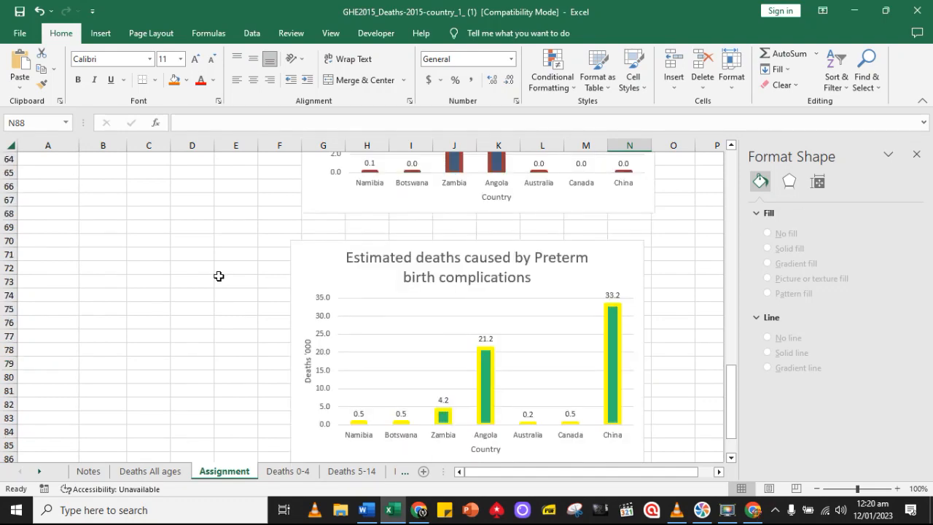
scroll(211, 268, up, 12)
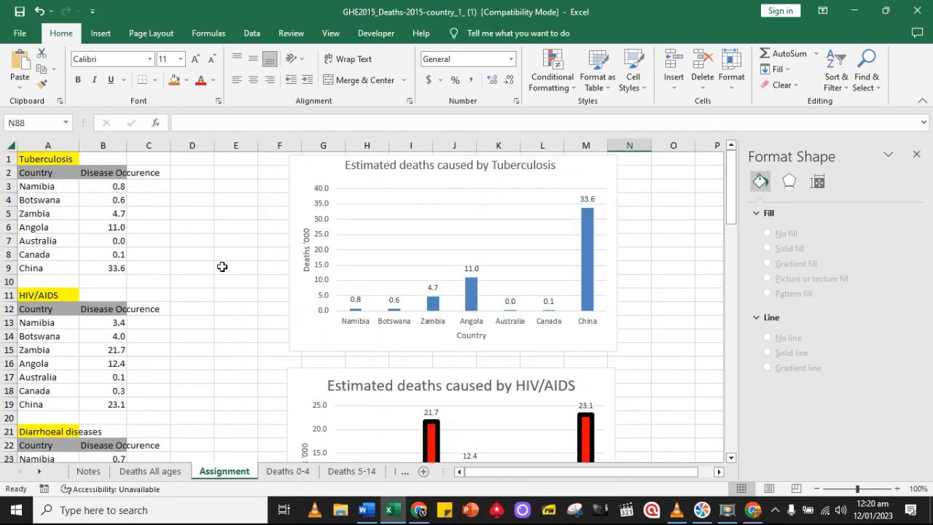
scroll(231, 269, down, 1)
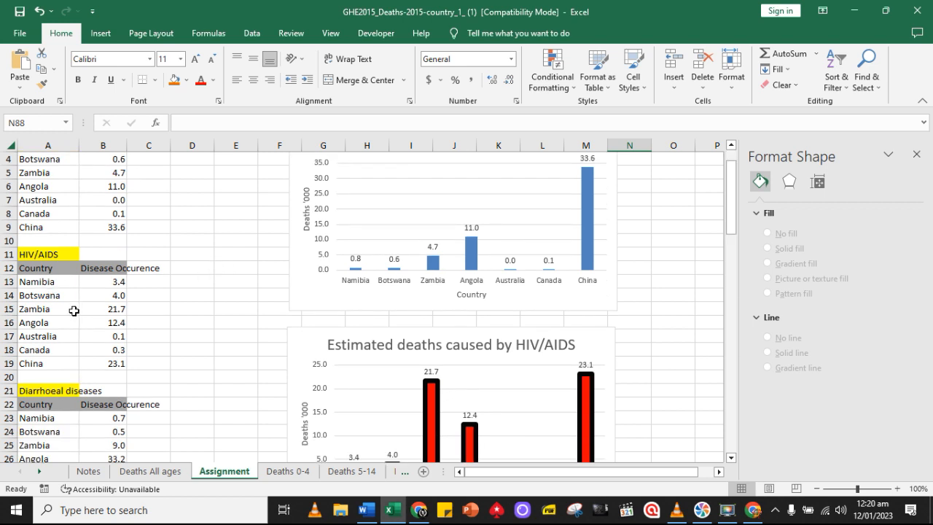
drag(43, 268, 107, 359)
click(42, 68)
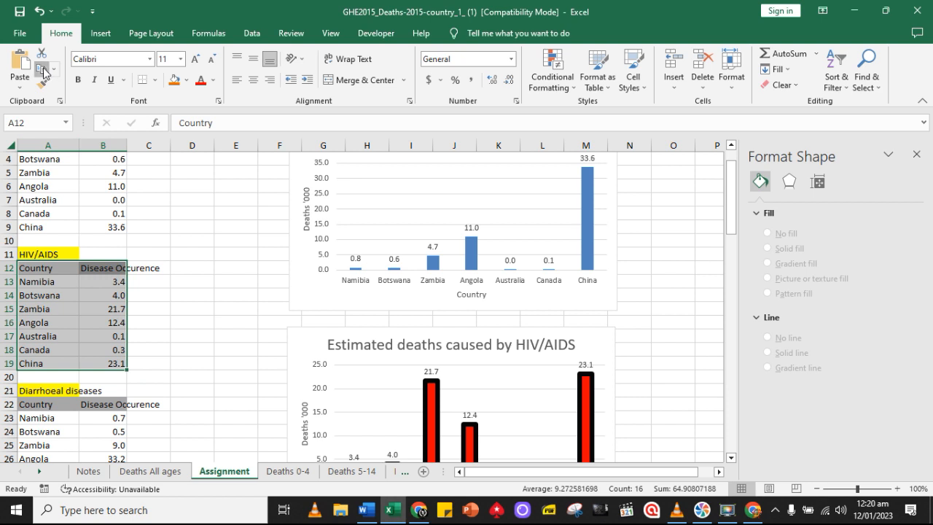
Return to the Word document and paste the HIV/AIDS table below the Table 1 caption using destination styles
click(366, 510)
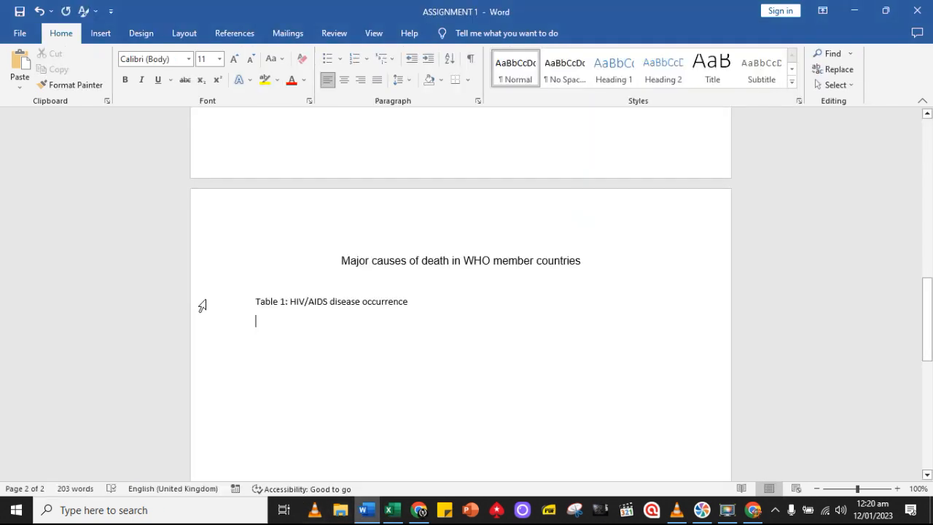
click(20, 80)
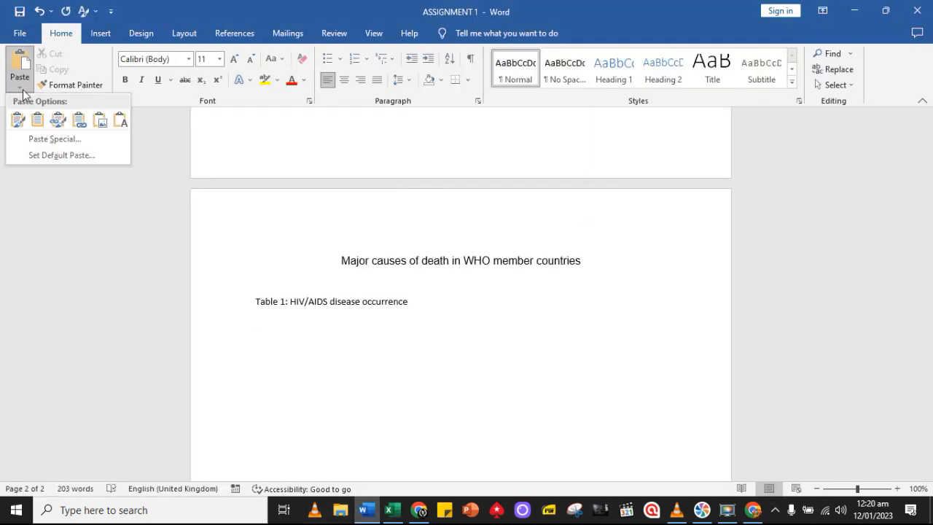
click(41, 126)
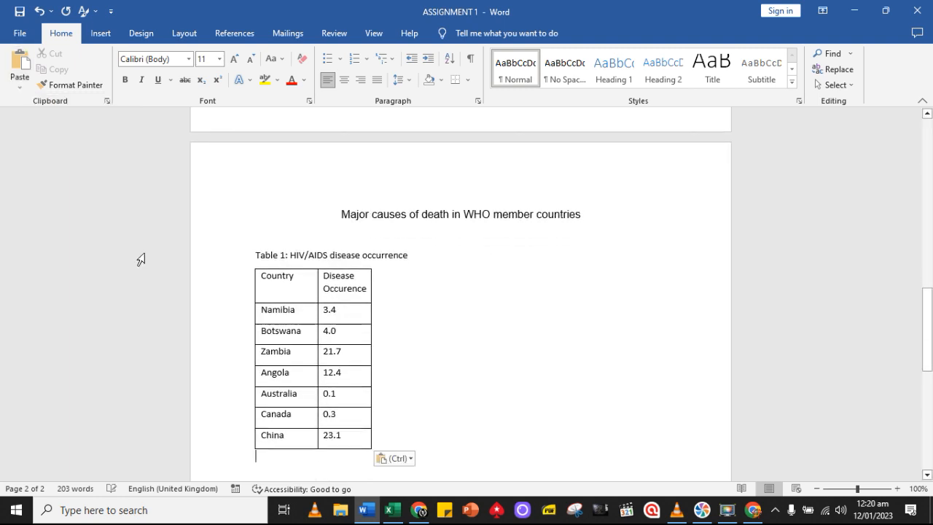
Widen the HIV/AIDS table so that the "Disease Occurence" heading fits on one line
click(368, 442)
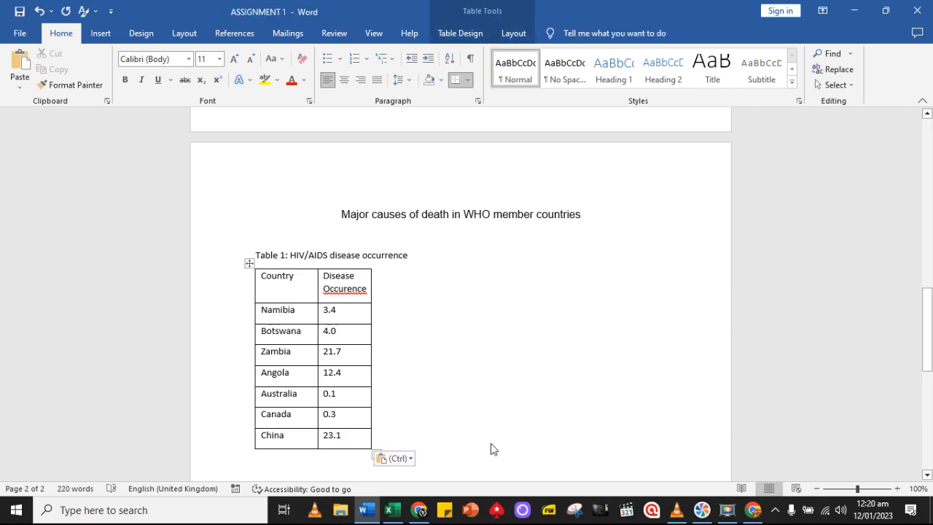
click(383, 417)
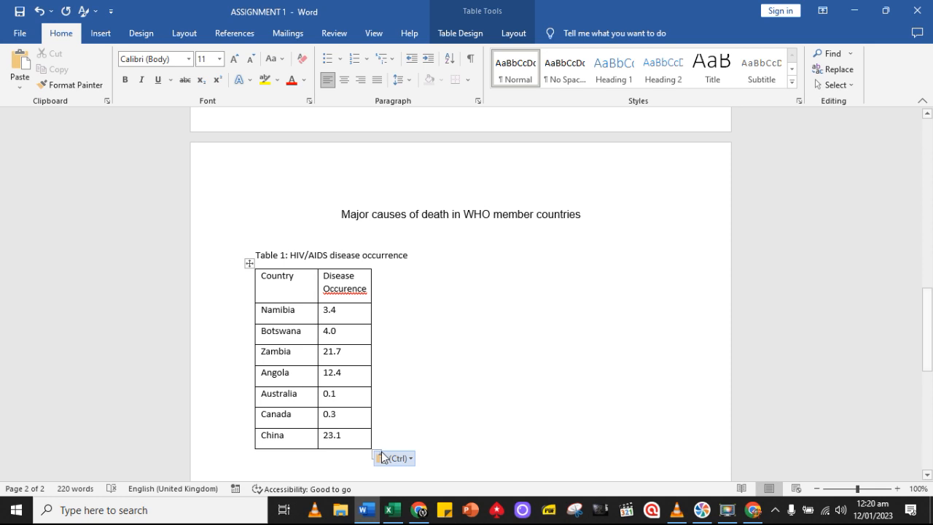
drag(375, 451, 479, 441)
Correct the column heading's spelling to "Occurrence" and right-align the figures from Namibia to China
click(441, 276)
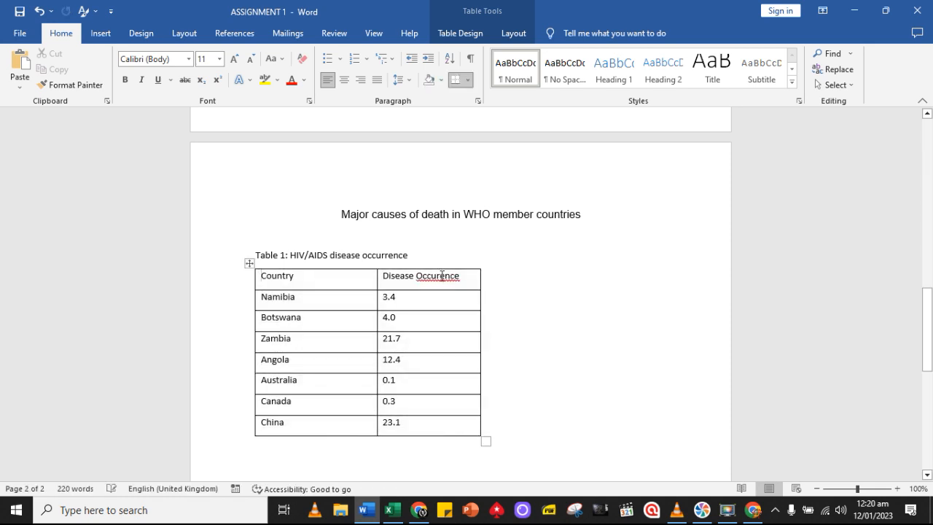
right_click(441, 275)
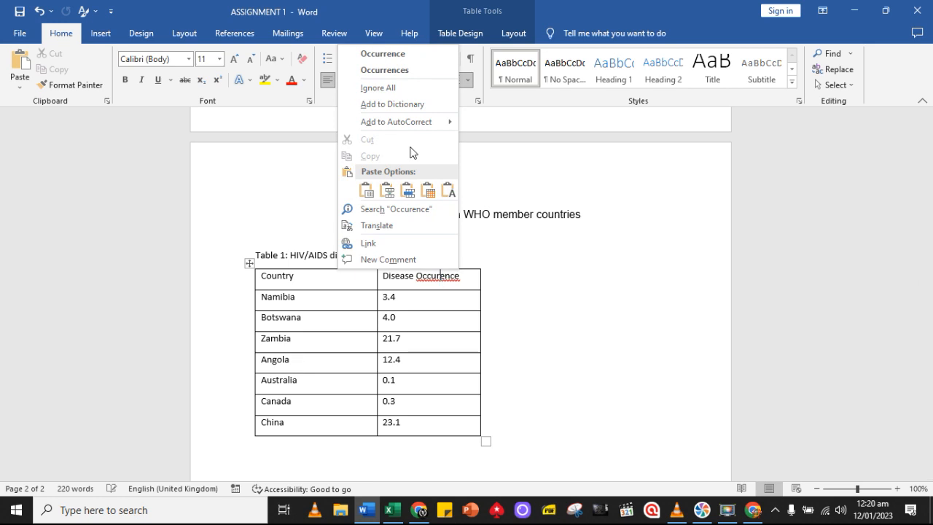
click(383, 54)
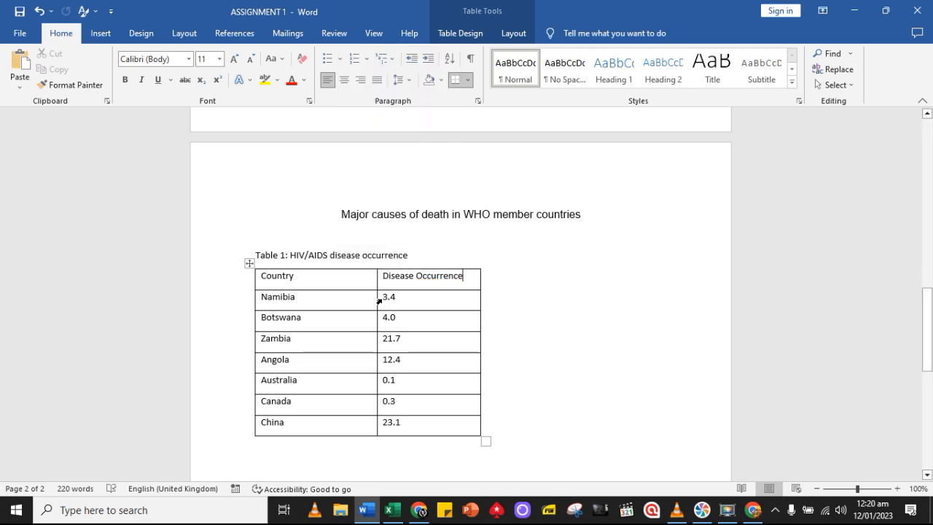
drag(388, 297, 418, 422)
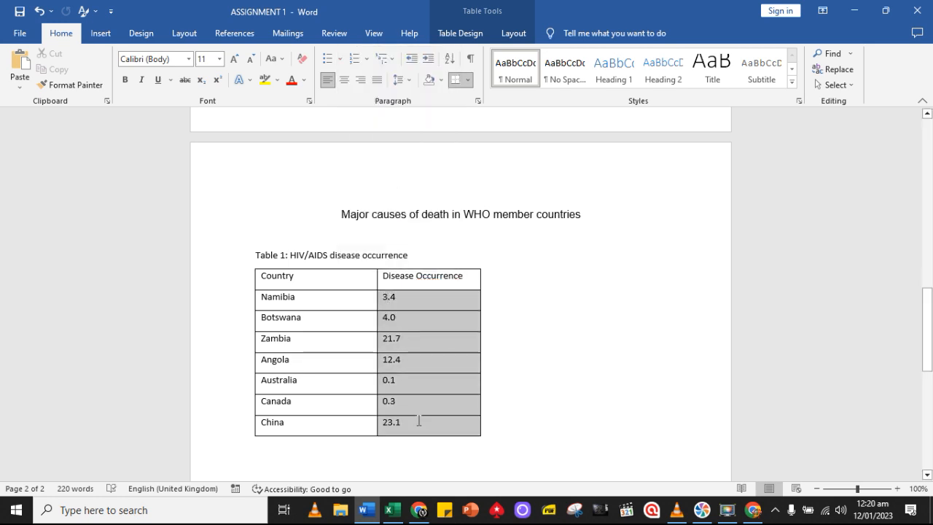
click(360, 80)
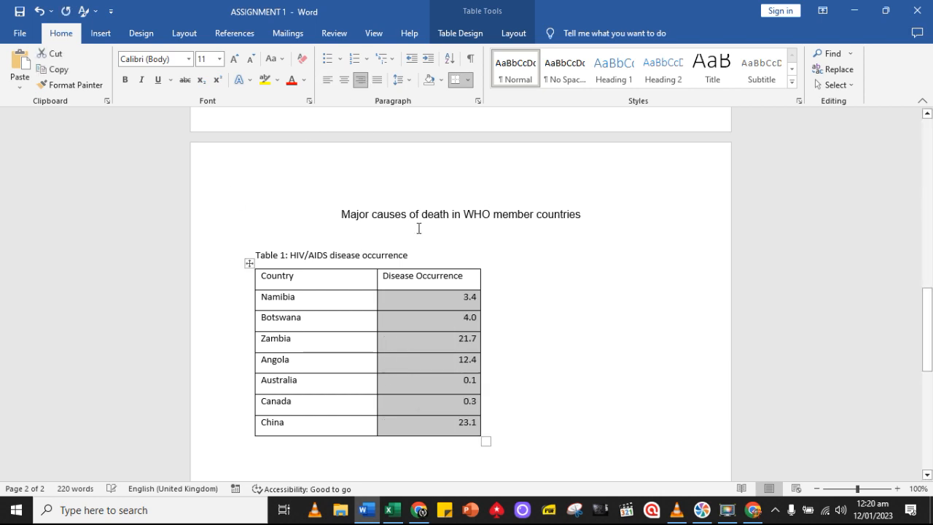
Make the Country and Disease Occurrence header row bold and shade it with the near-black theme colour
click(267, 278)
drag(263, 276, 459, 280)
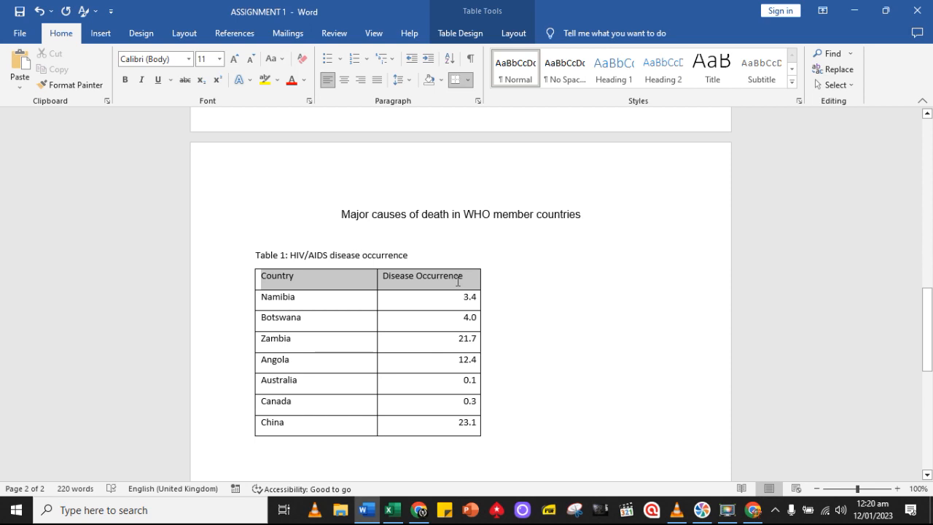
click(124, 80)
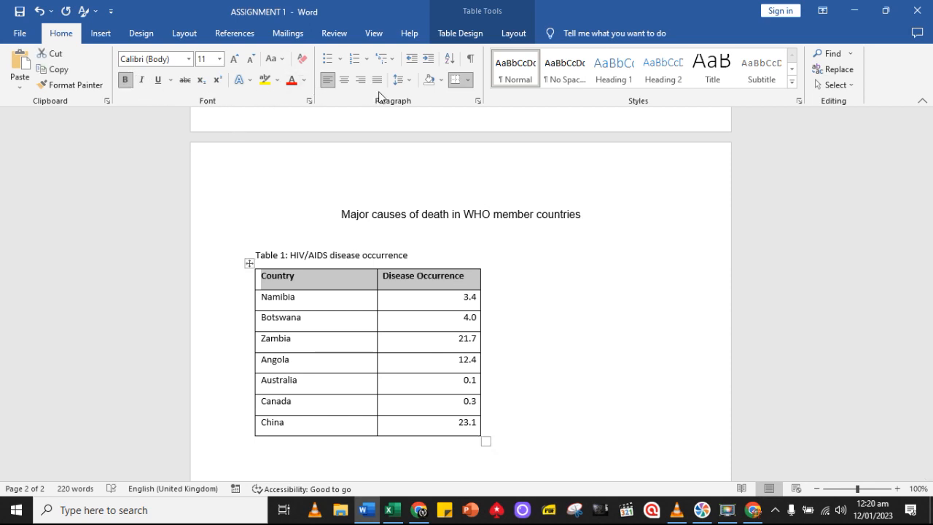
click(441, 80)
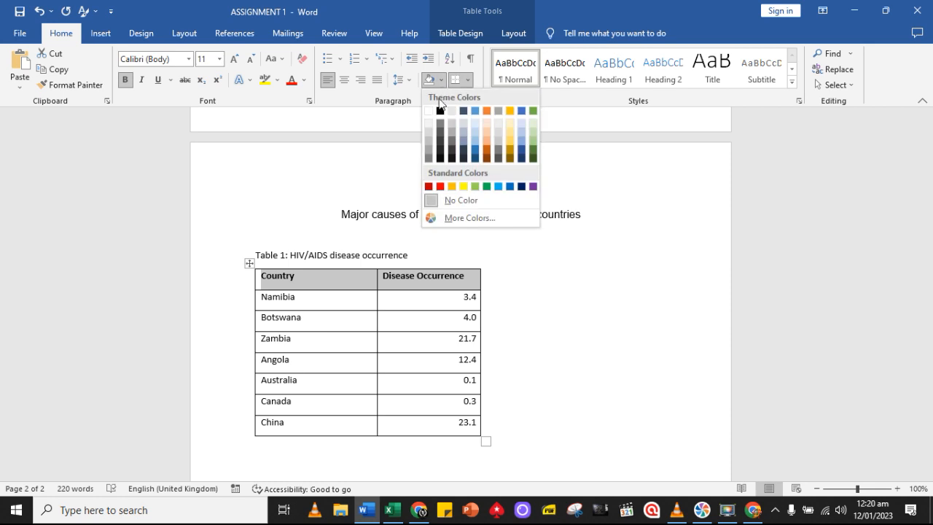
click(439, 159)
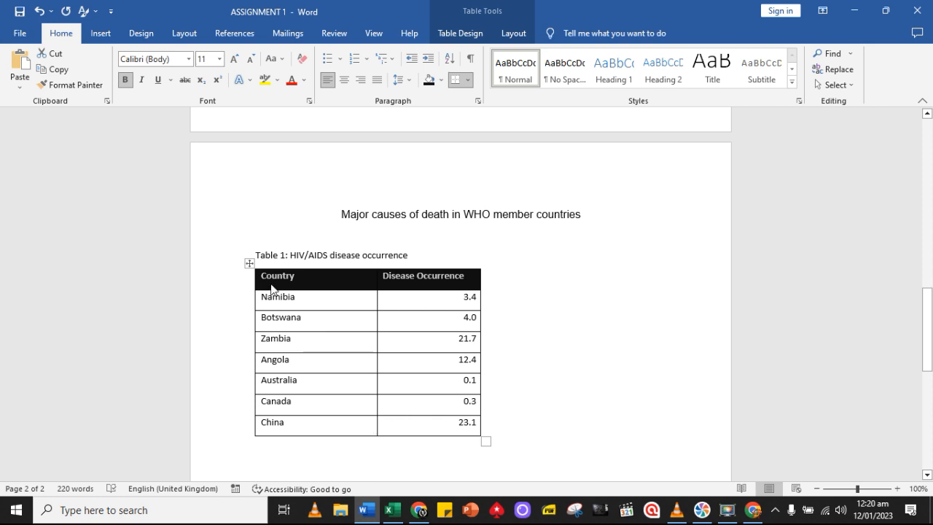
Set the title, Table 1 caption and HIV/AIDS table to Arial font with 1.5 line spacing
click(276, 243)
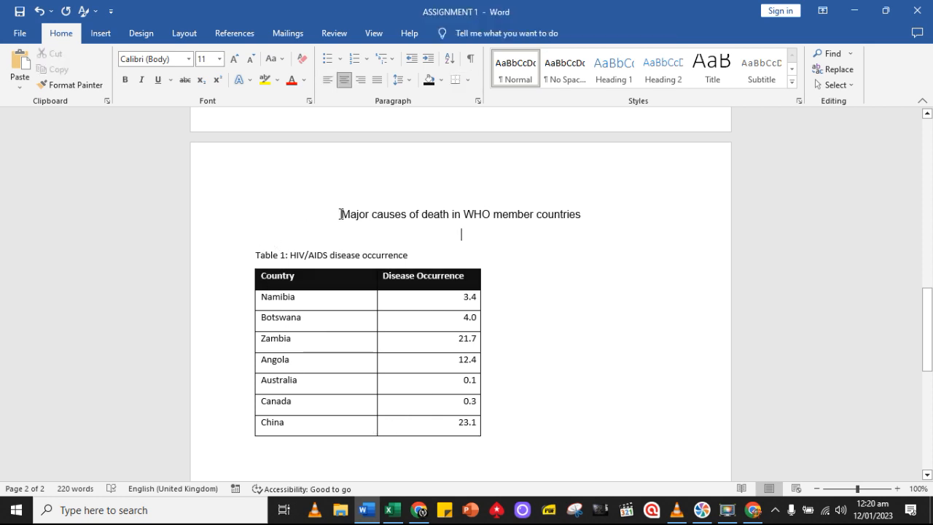
click(350, 213)
drag(342, 215, 492, 433)
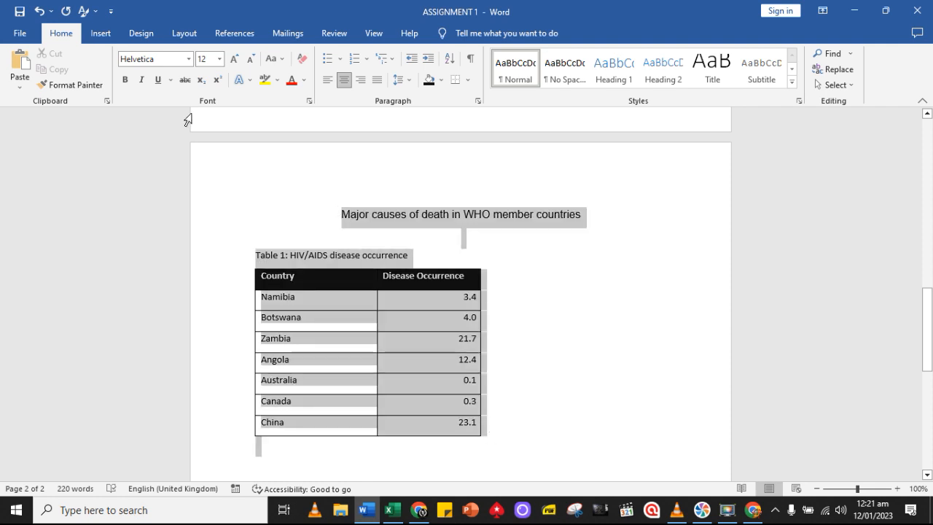
click(189, 59)
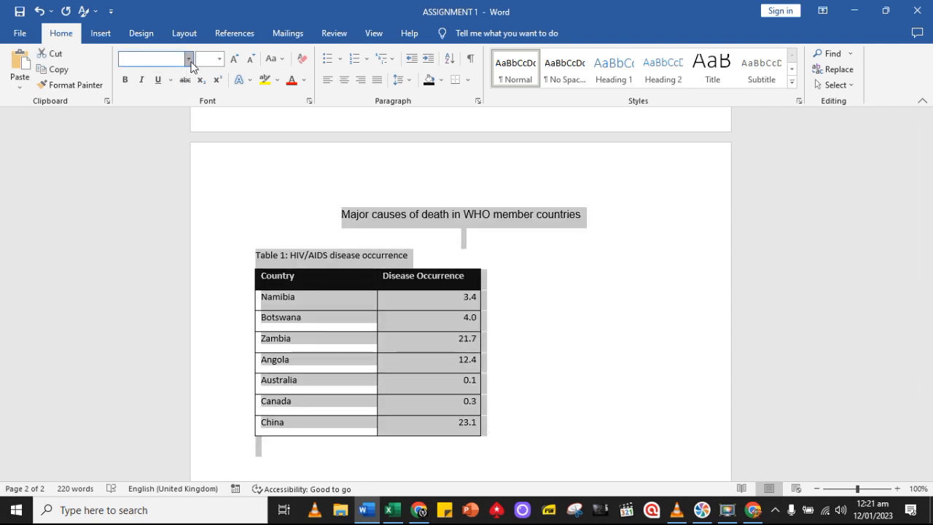
click(161, 134)
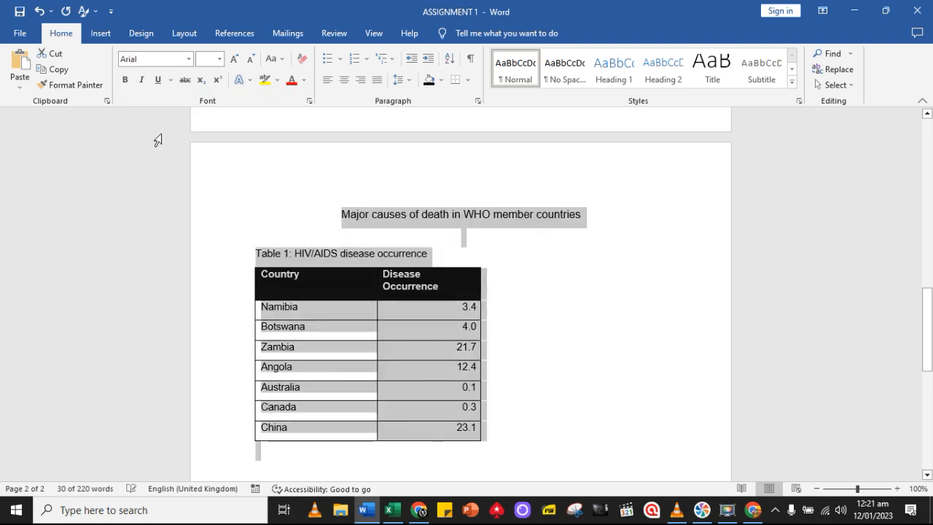
click(406, 85)
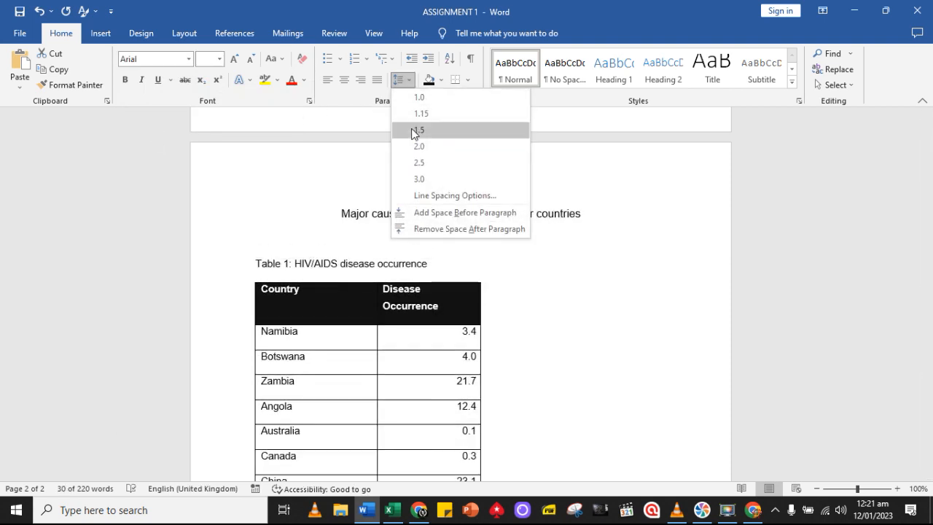
click(411, 131)
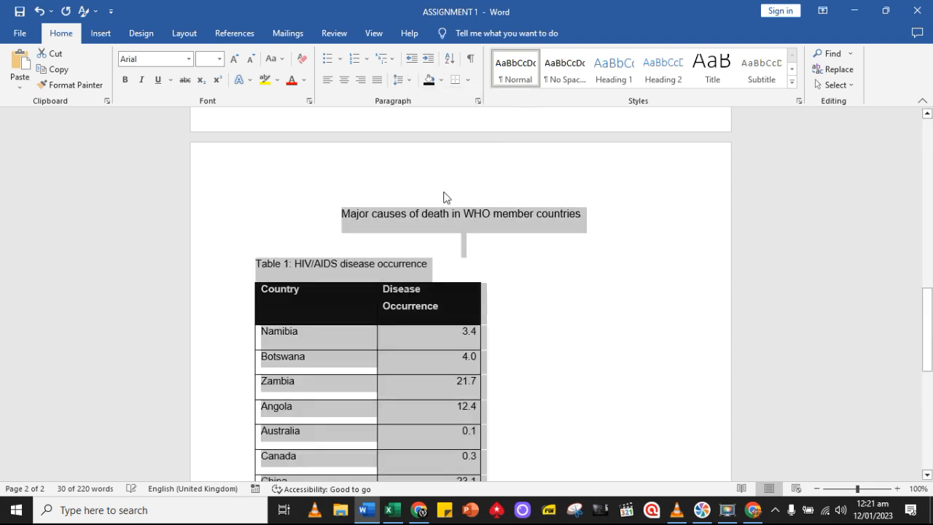
scroll(514, 334, down, 3)
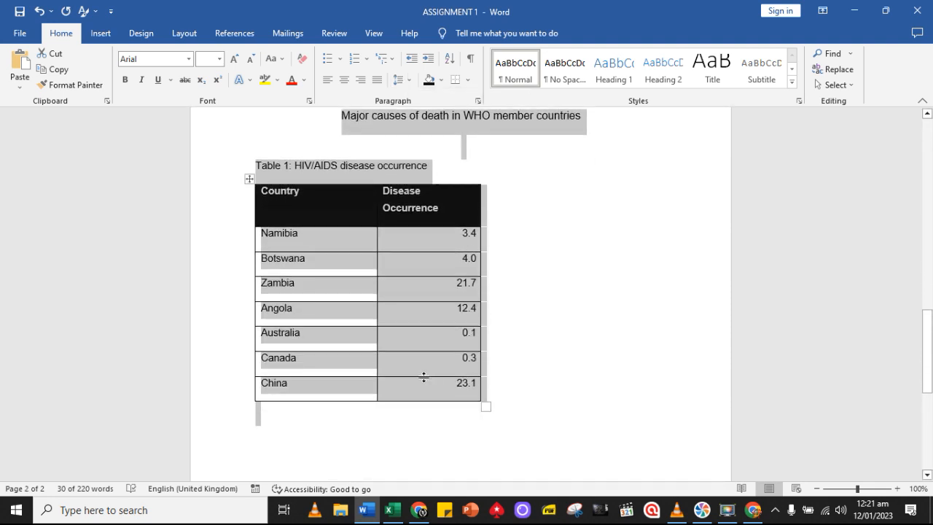
click(431, 368)
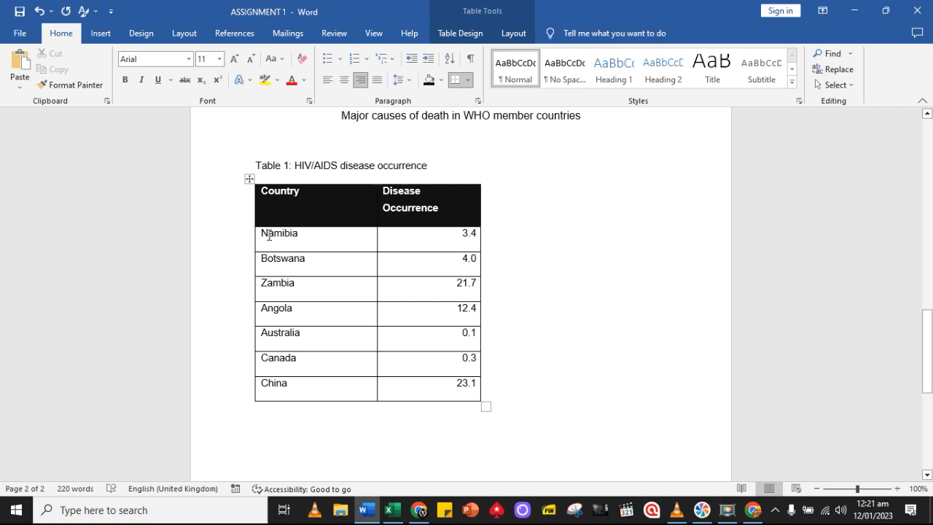
Align the cells from Namibia to China left and vertically centred
drag(266, 236, 444, 381)
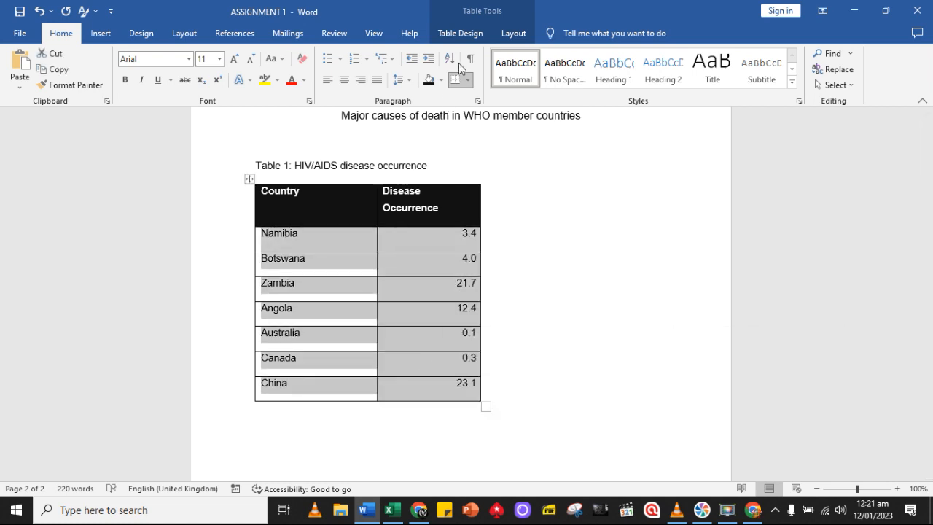
click(514, 34)
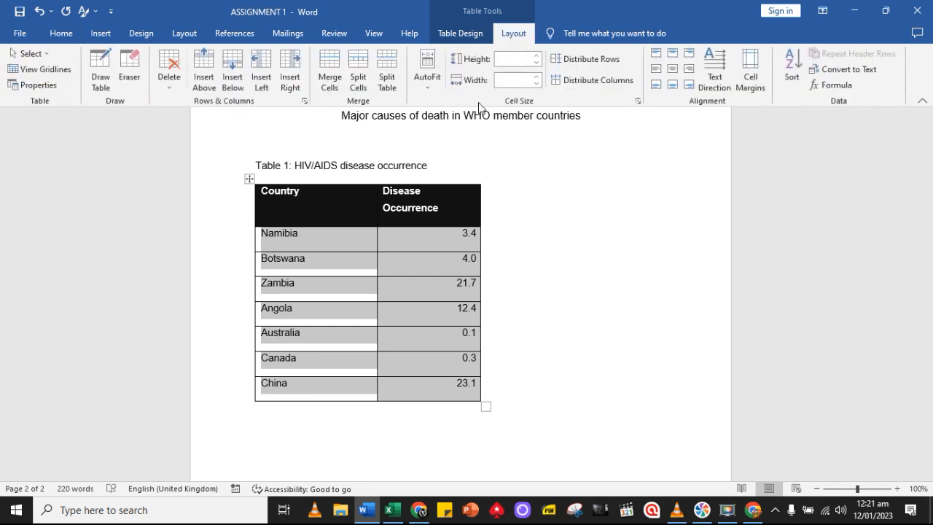
click(655, 68)
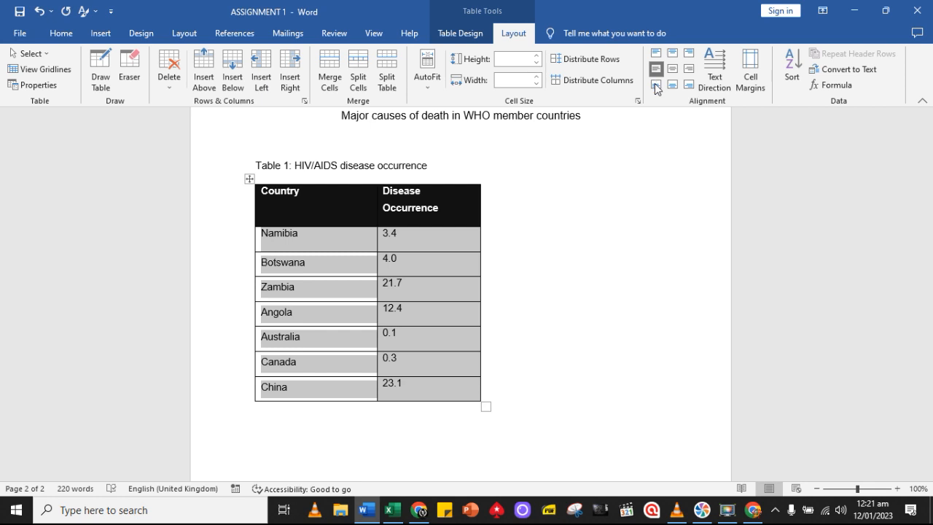
click(656, 84)
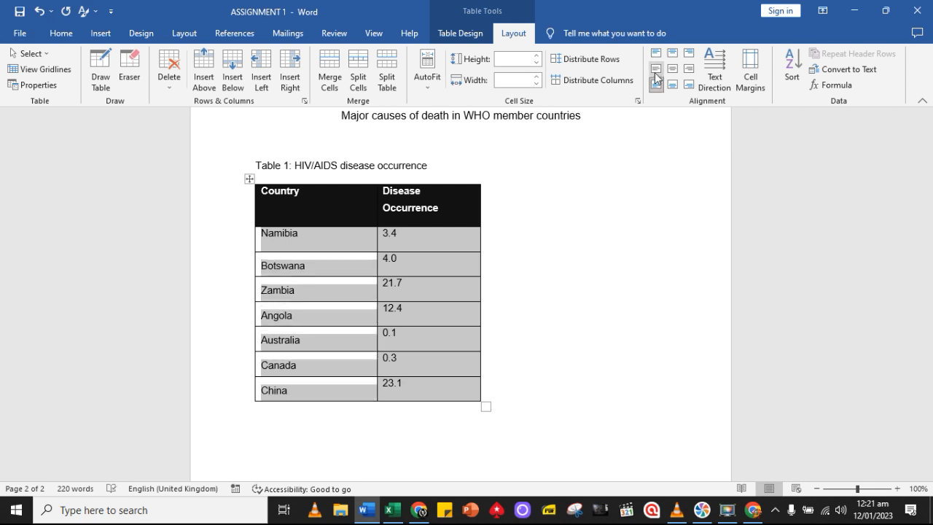
click(655, 69)
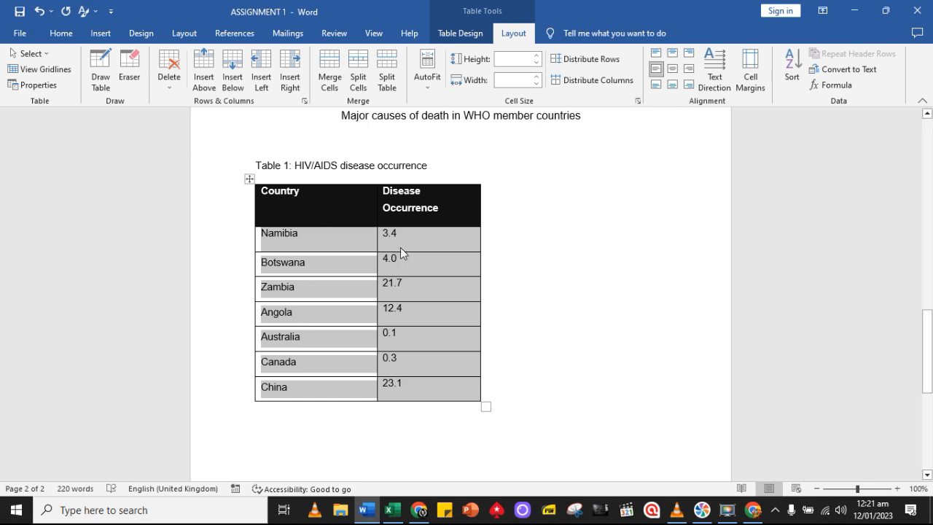
Right-align the Disease Occurrence figures from Namibia to China
click(374, 237)
drag(409, 277, 446, 384)
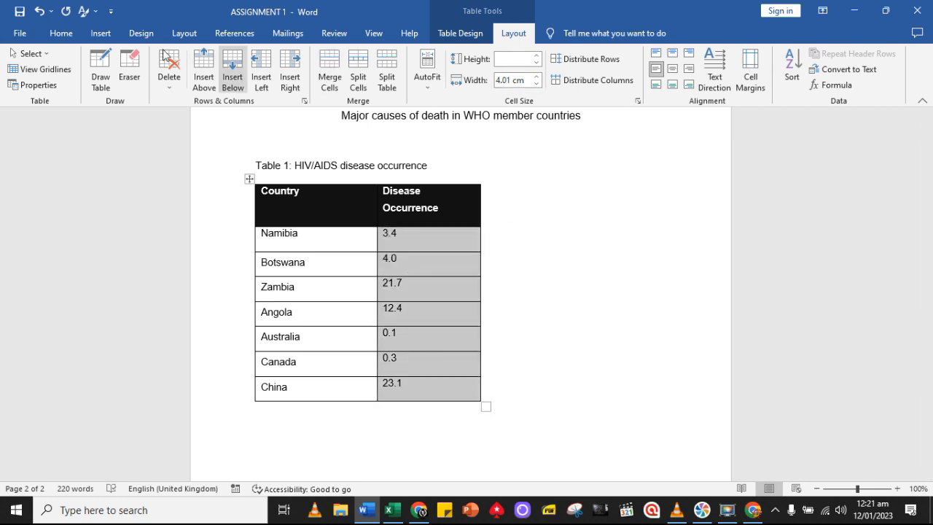
click(61, 33)
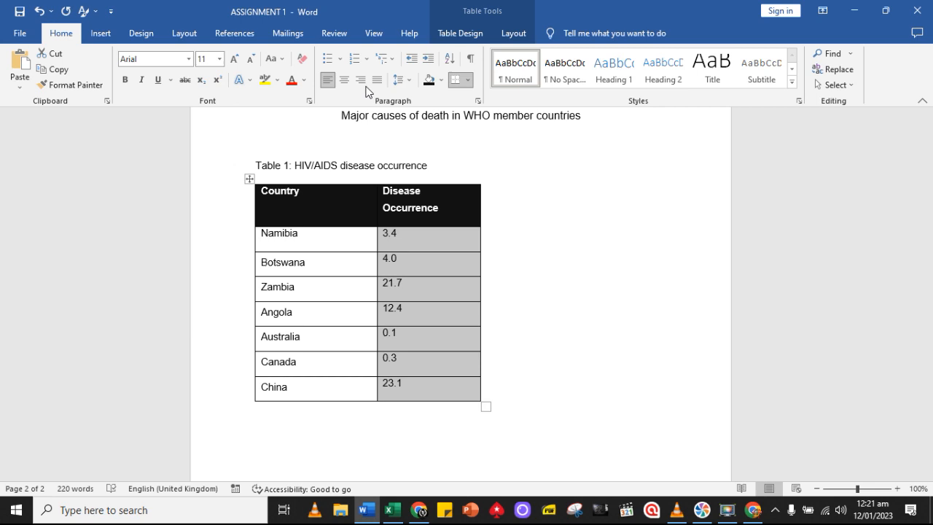
click(360, 79)
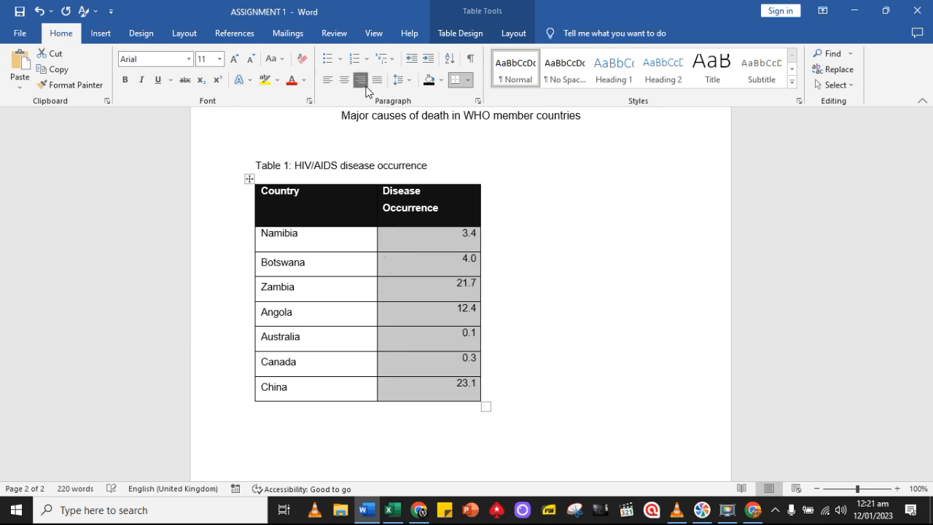
click(263, 235)
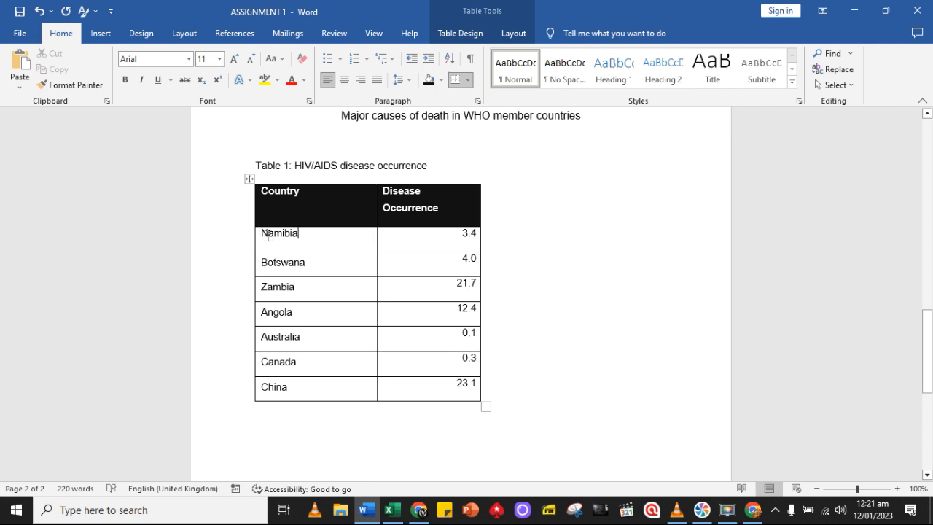
key(Return)
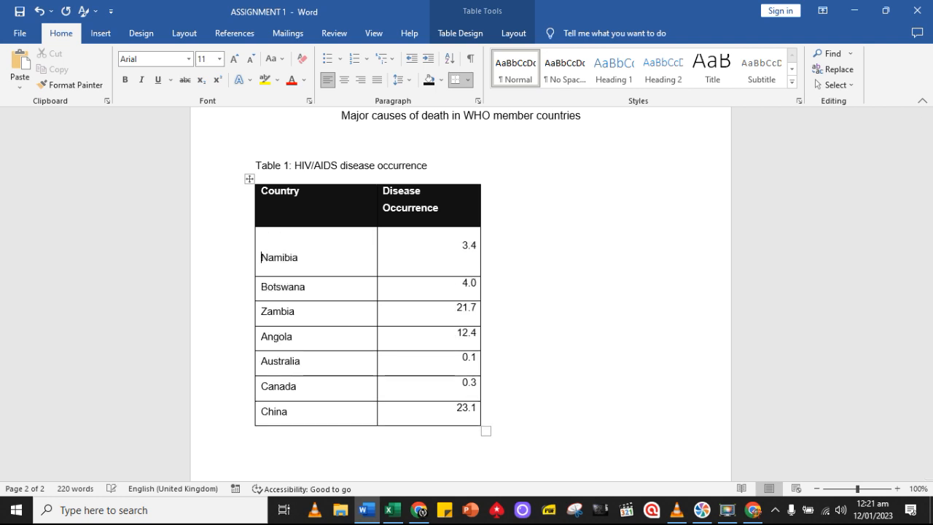
key(BackSpace)
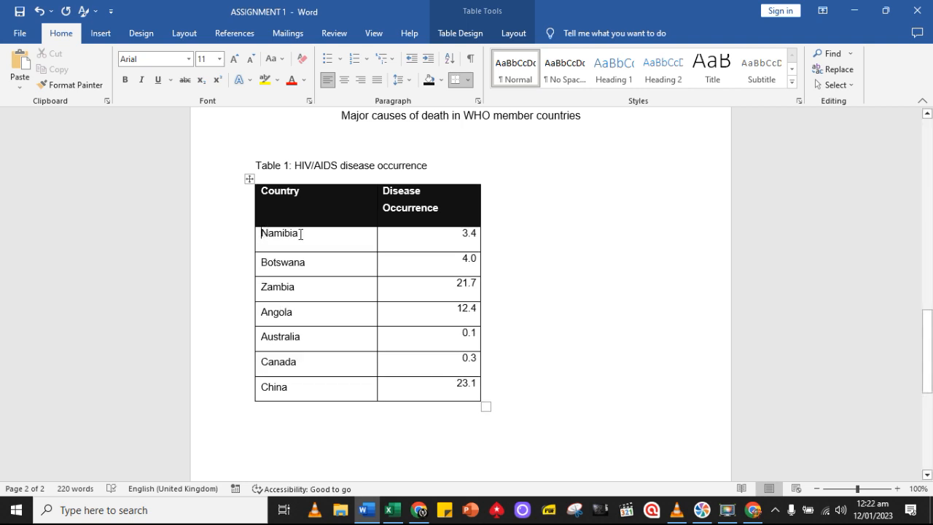
Widen the Disease Occurrence column so that its heading fits on one line and reduce the Namibia row's height
drag(480, 251, 570, 257)
drag(482, 243, 553, 246)
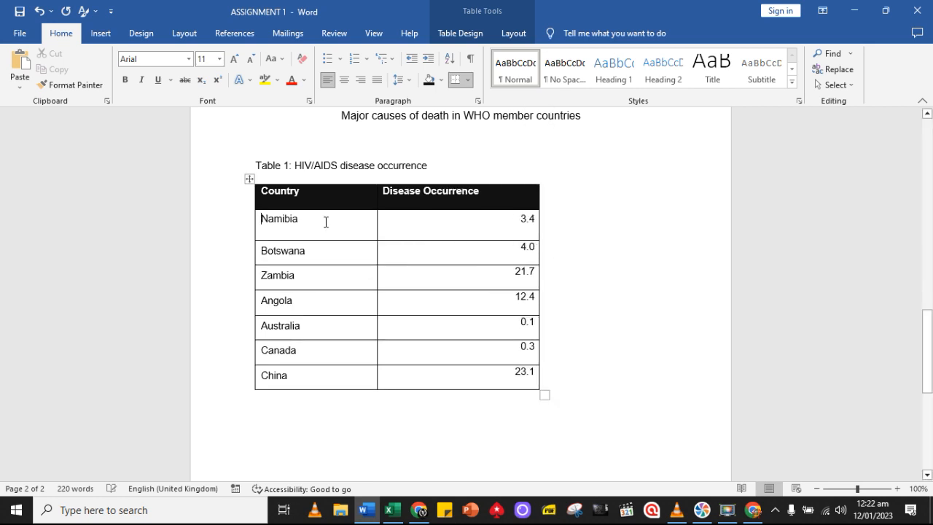
drag(318, 237, 323, 211)
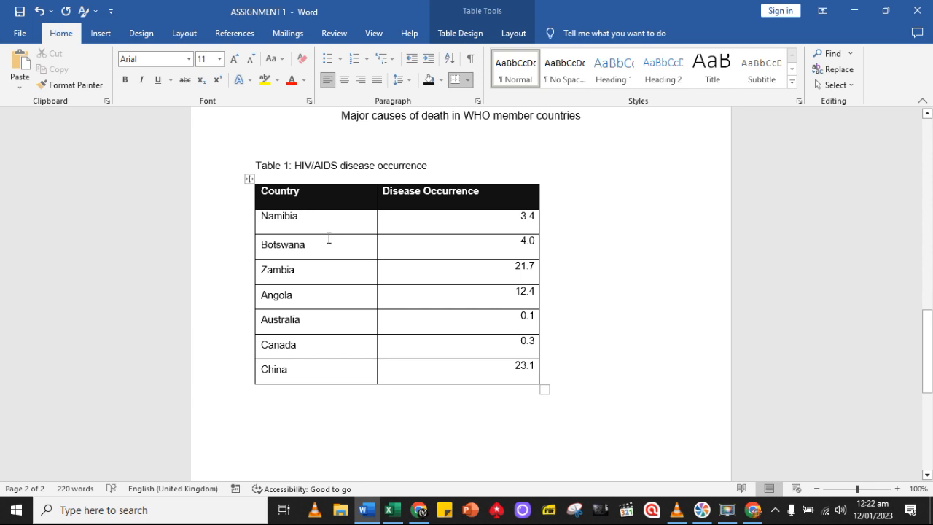
Try the bottom, centre, right and top cell alignments on the Namibia cell
drag(306, 220, 260, 218)
click(510, 33)
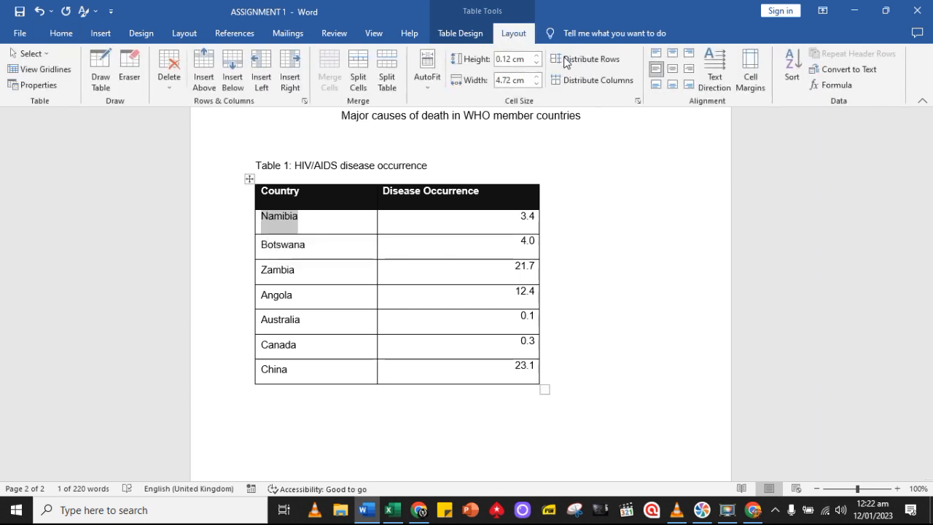
click(655, 85)
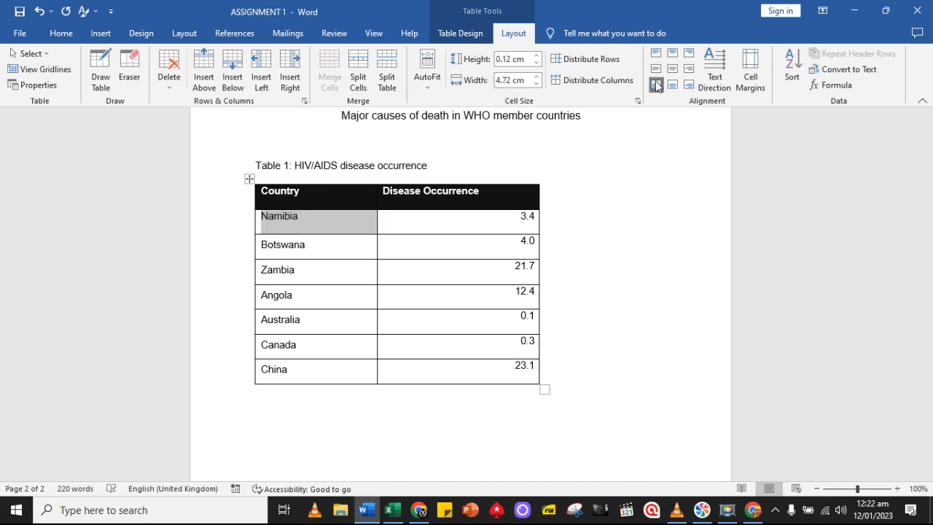
click(674, 85)
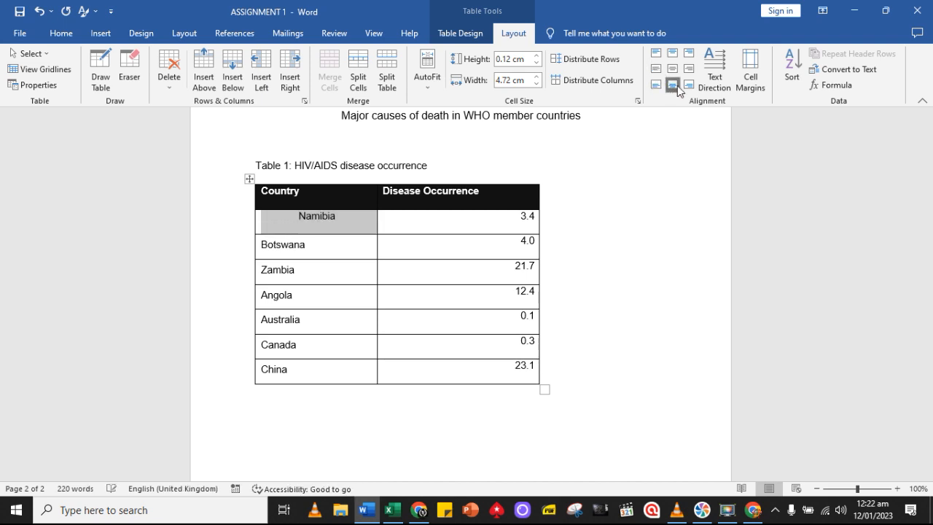
click(688, 85)
click(688, 70)
click(689, 53)
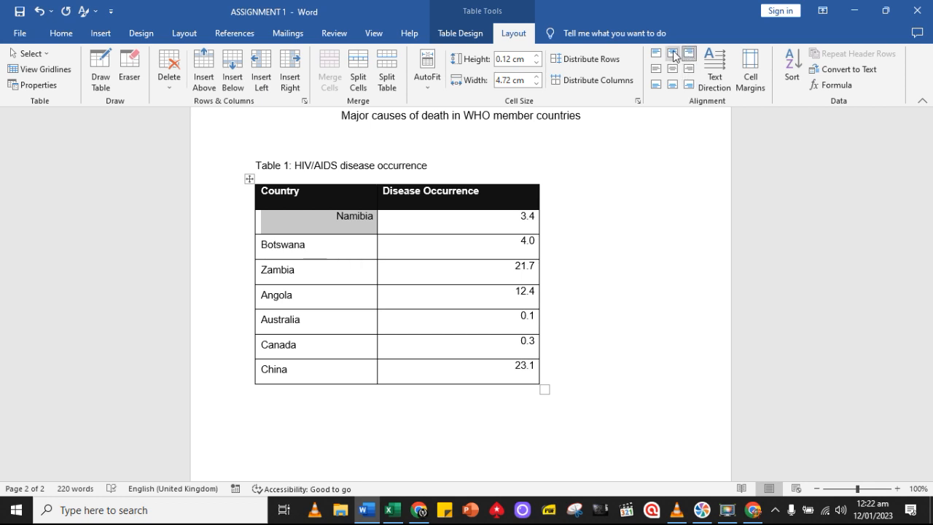
click(673, 53)
click(655, 53)
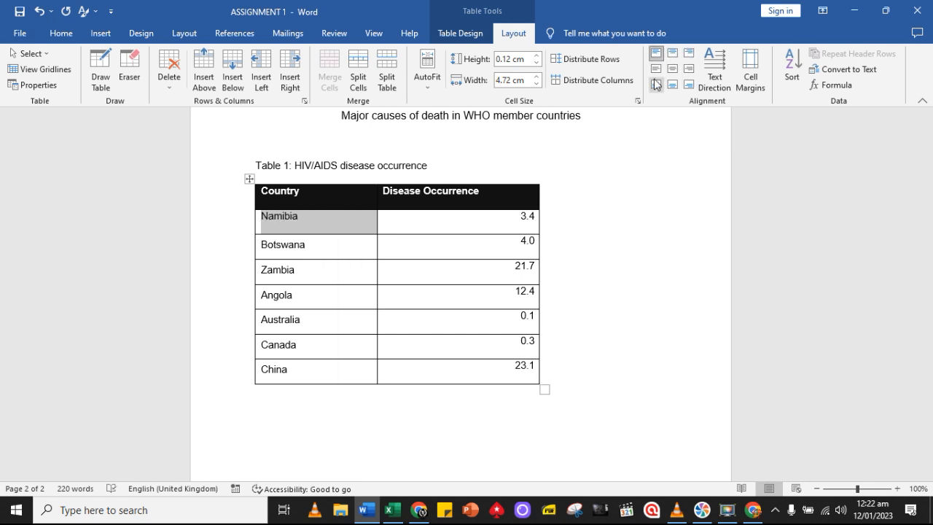
click(294, 245)
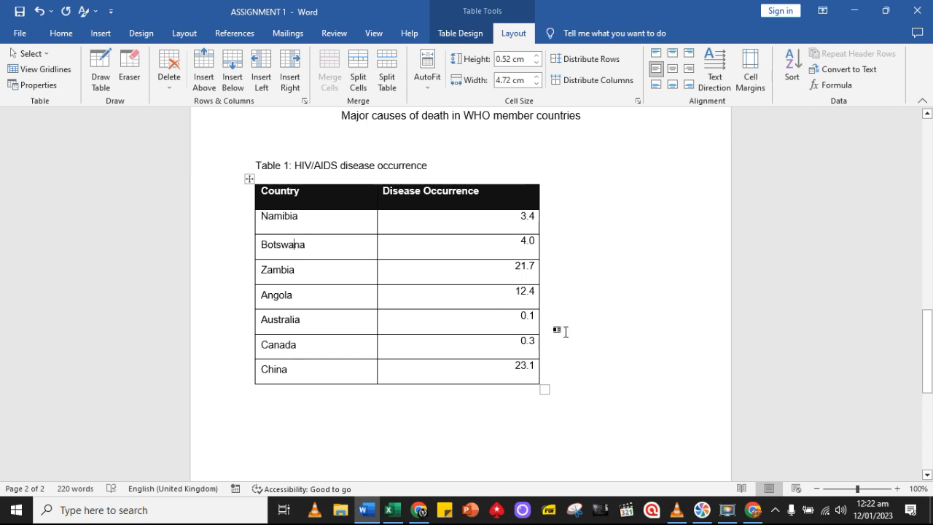
click(562, 379)
click(322, 404)
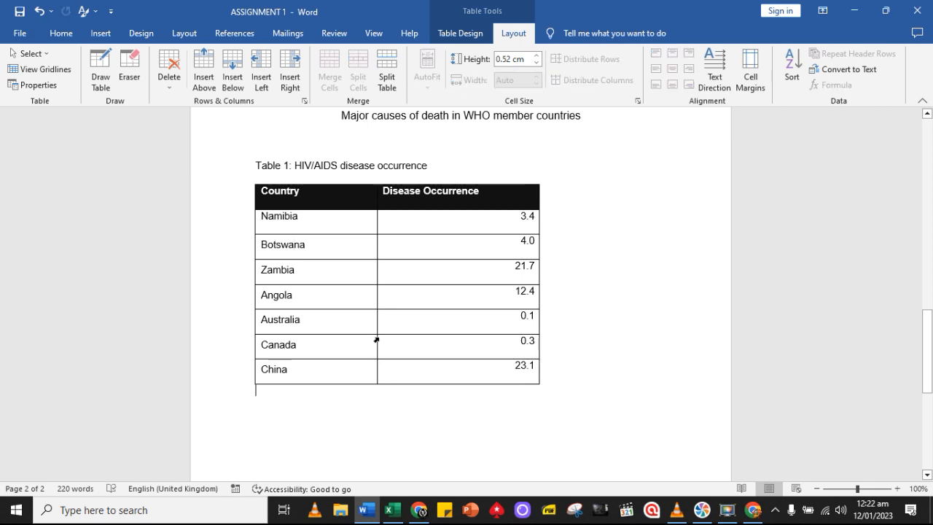
click(279, 216)
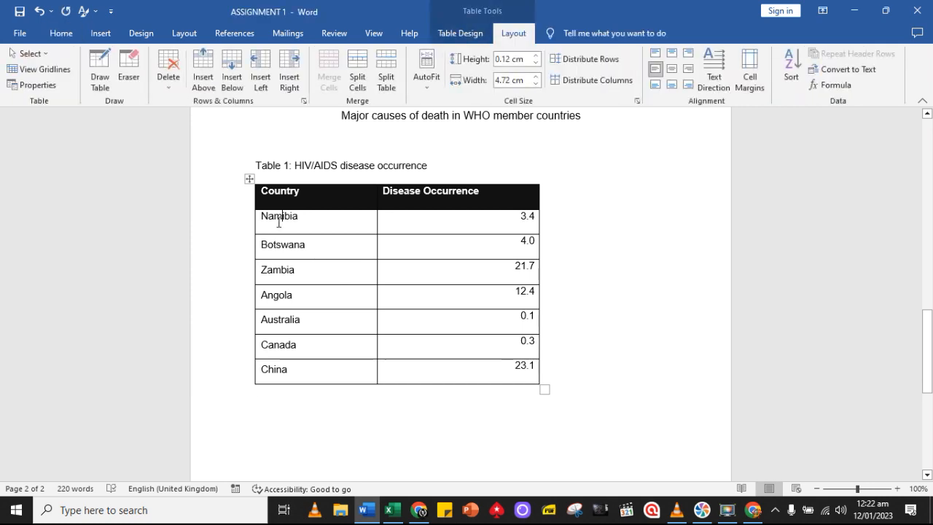
click(61, 33)
scroll(379, 234, up, 1)
scroll(380, 235, down, 1)
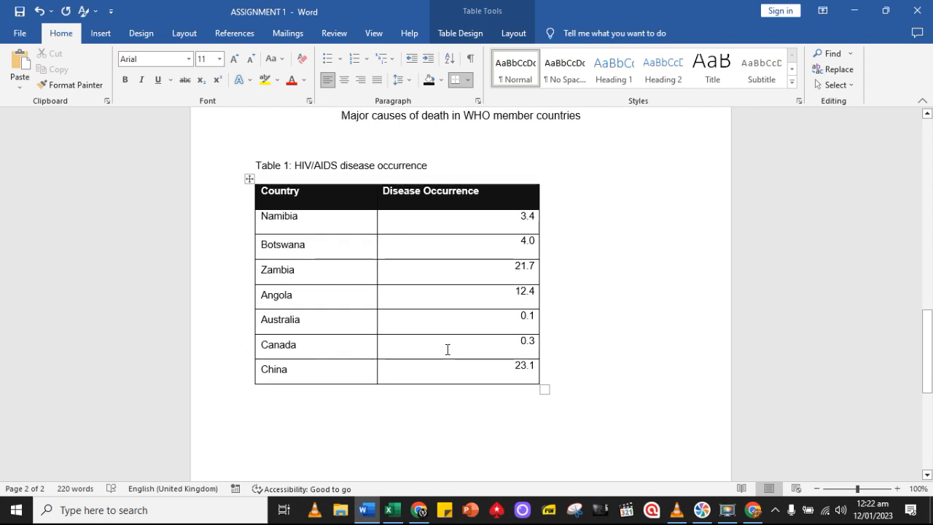
Make the "Table 1: HIV/AIDS disease occurrence" caption bold and place the cursor below the table
drag(438, 163, 255, 165)
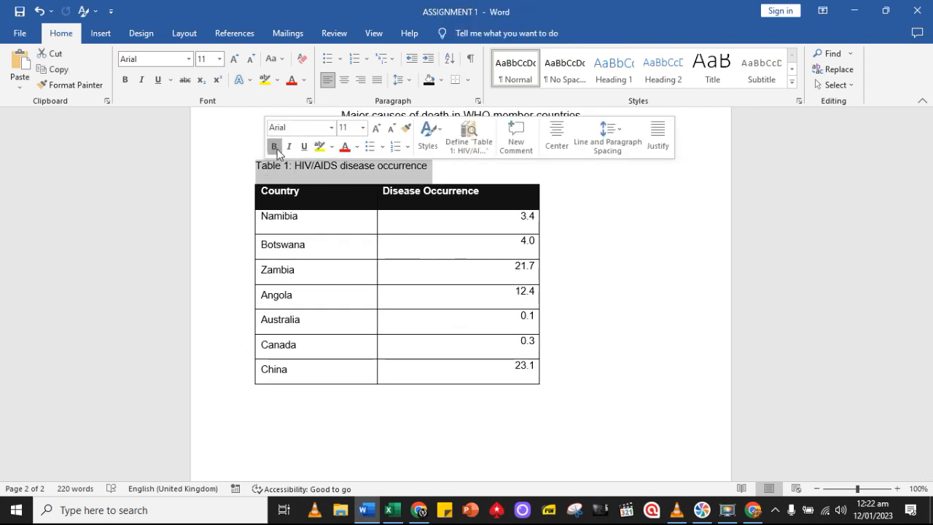
click(274, 145)
click(307, 400)
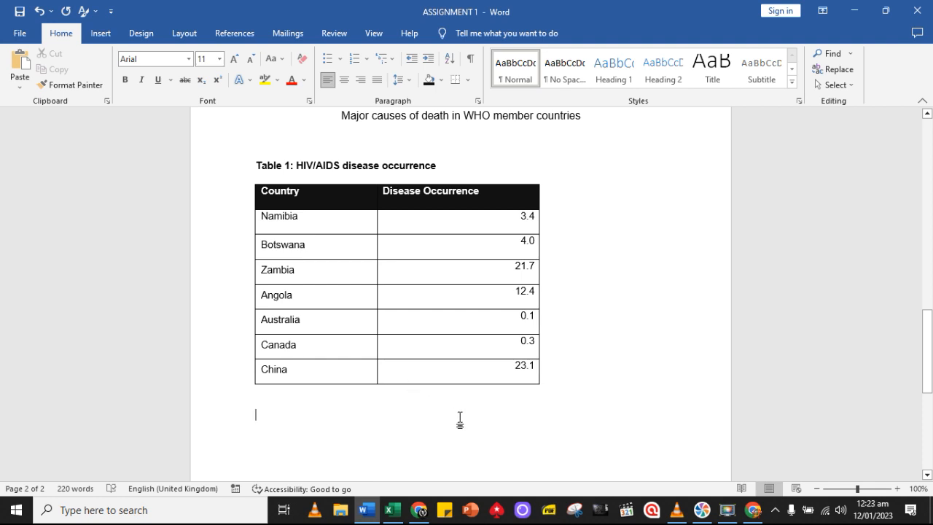
Switch to the Excel workbook and copy the "Estimated deaths caused by HIV/AIDS" chart from the Assignment sheet
scroll(459, 421, down, 1)
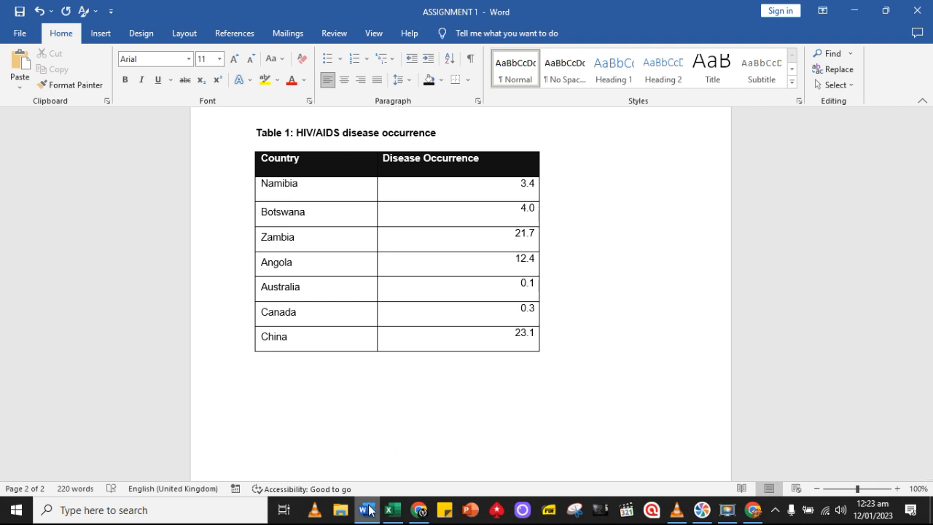
mouse_move(369, 510)
click(392, 510)
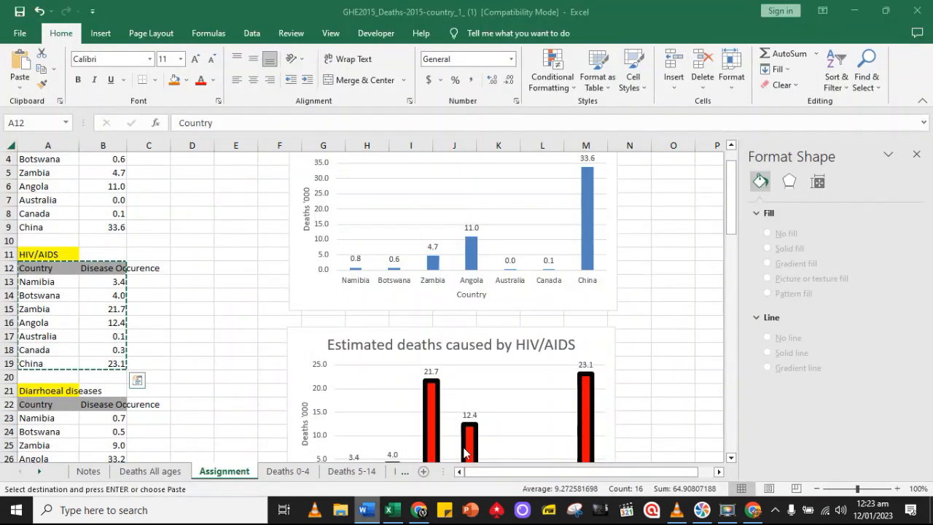
scroll(506, 427, up, 1)
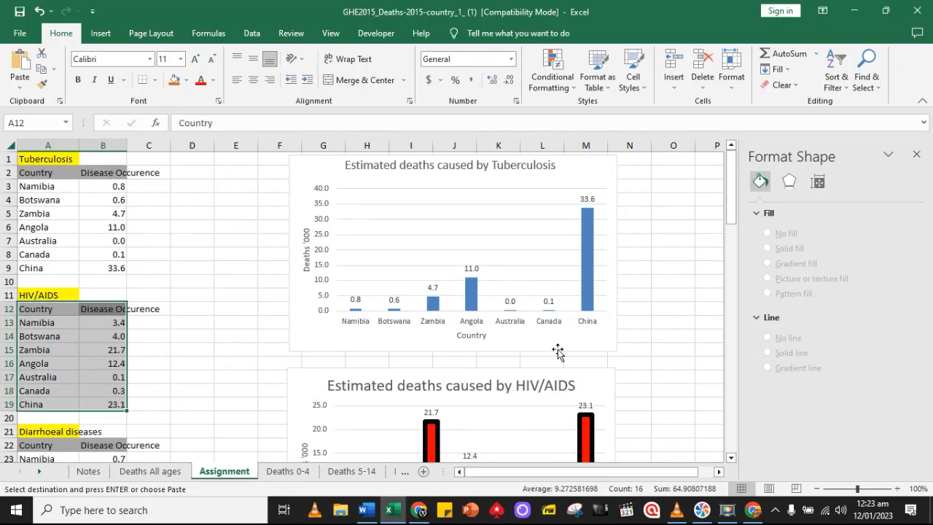
scroll(559, 355, down, 2)
scroll(559, 355, down, 1)
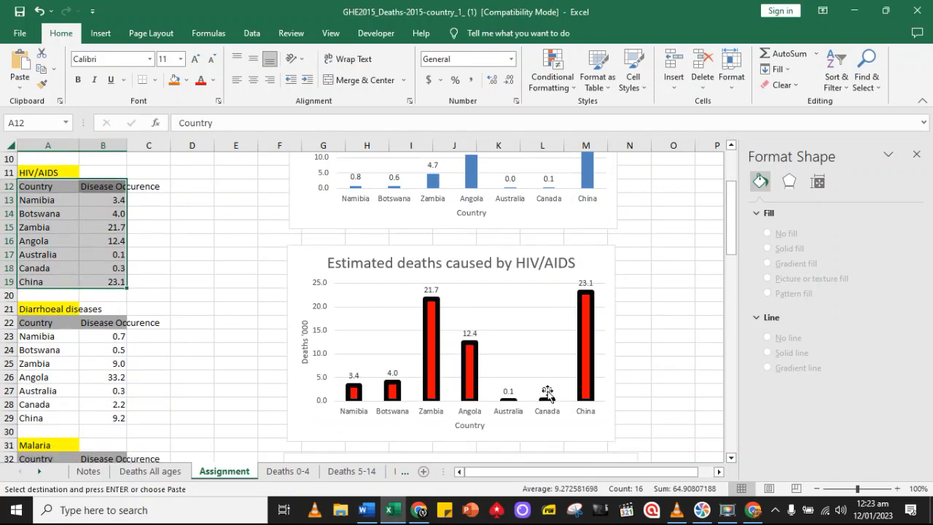
click(547, 437)
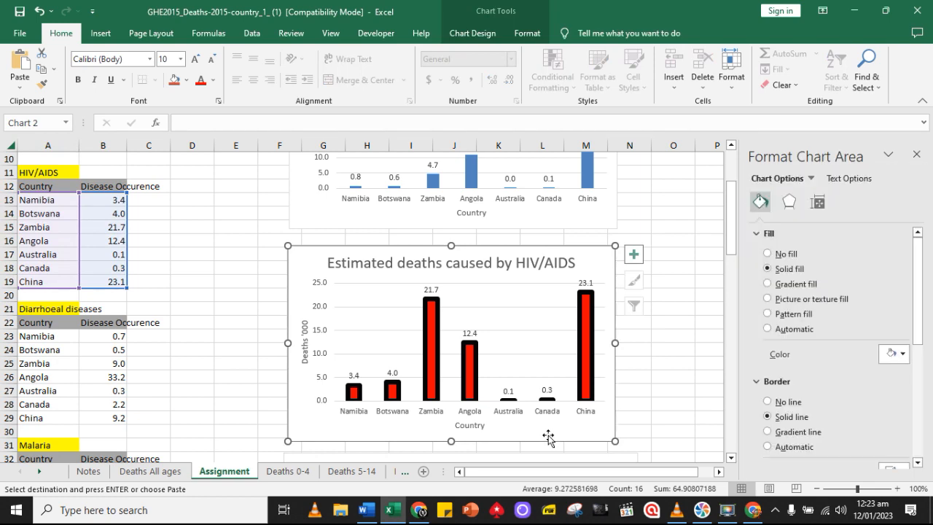
Switch back to the Word document, paste the HIV/AIDS chart below the table and select it
click(367, 509)
scroll(448, 396, down, 3)
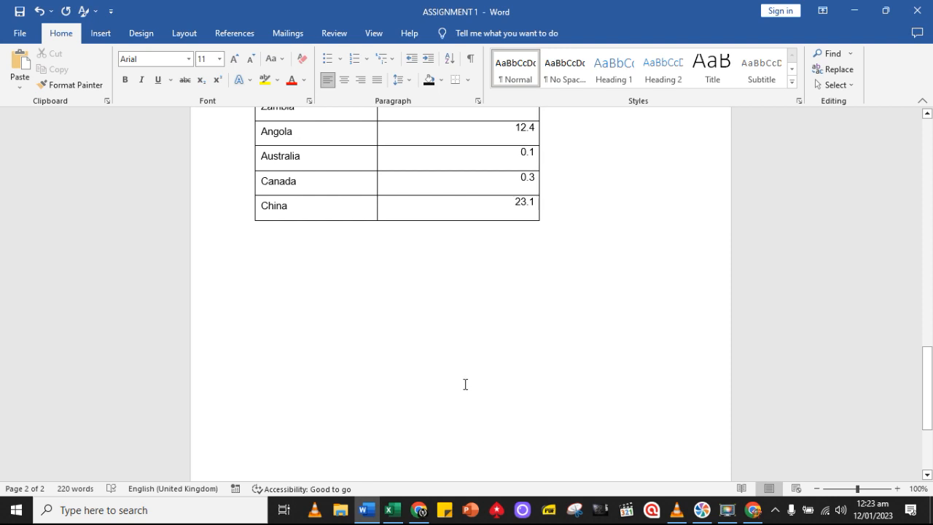
click(19, 61)
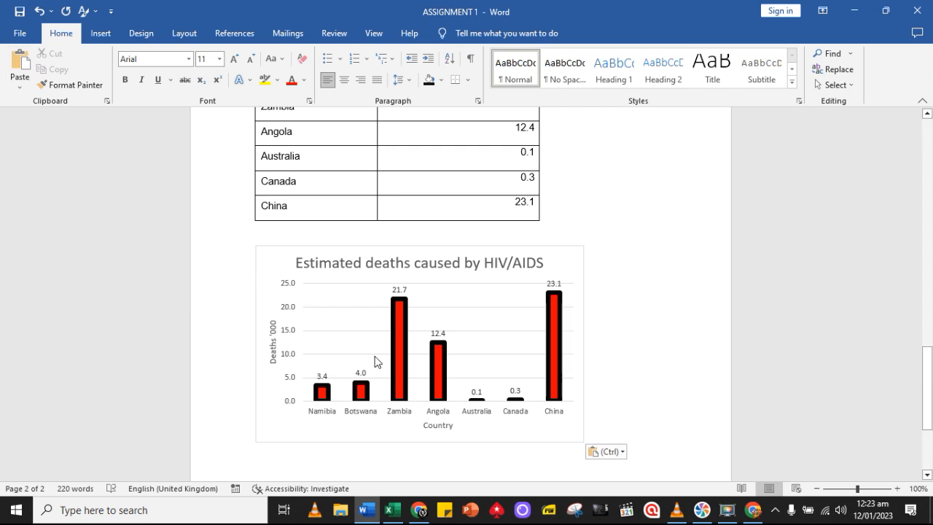
click(488, 440)
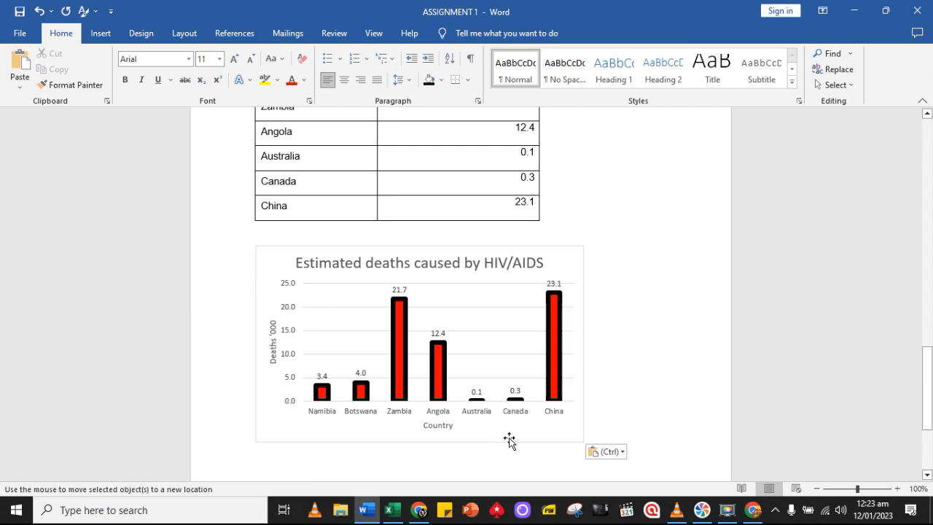
drag(517, 432, 531, 432)
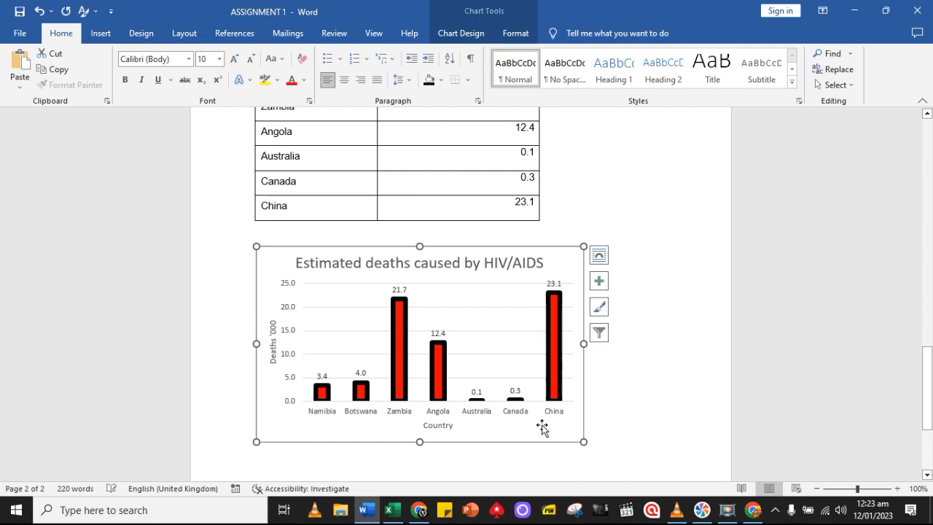
click(608, 261)
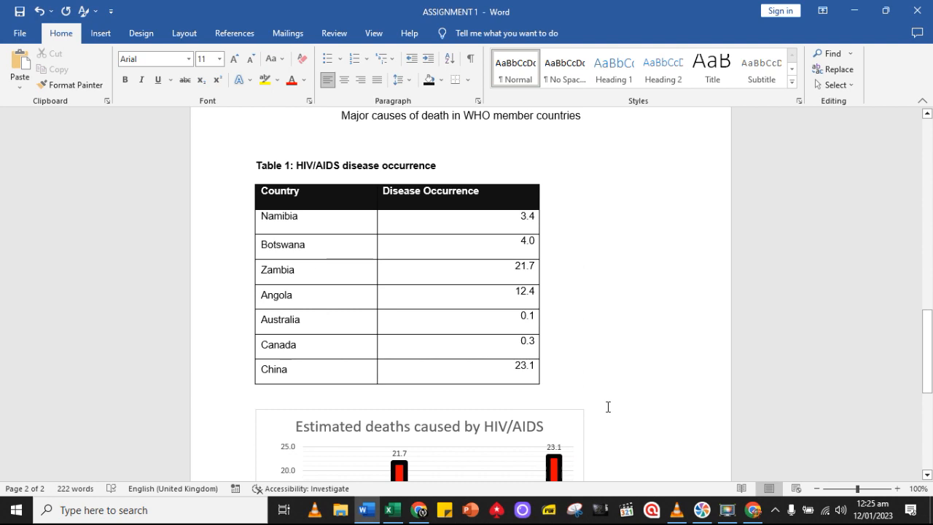
Complete the Figure 1 caption under the chart with the text "Disease occurence"
scroll(607, 407, down, 3)
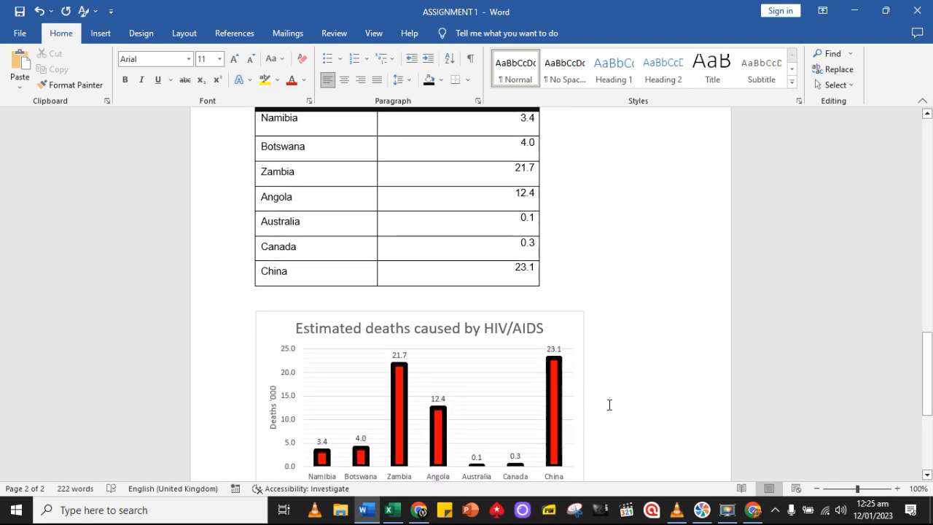
scroll(609, 404, down, 2)
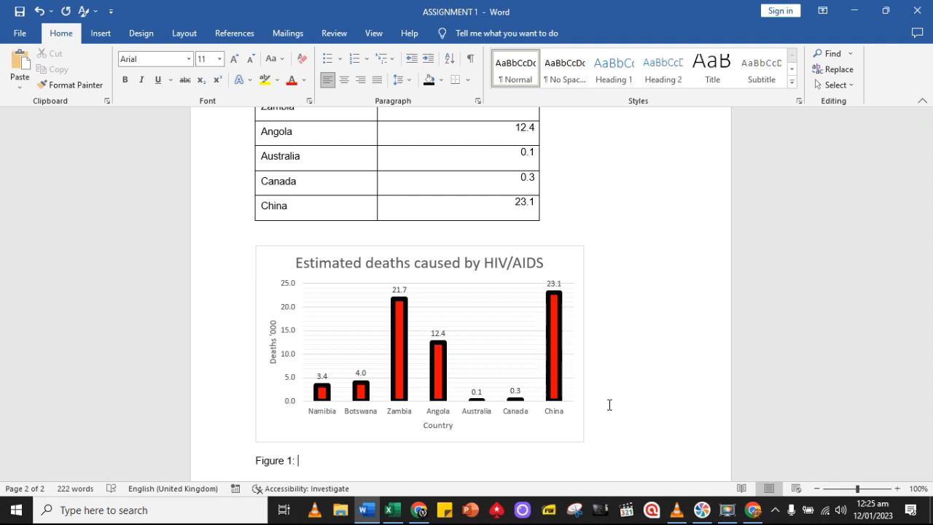
text(Disease occurence)
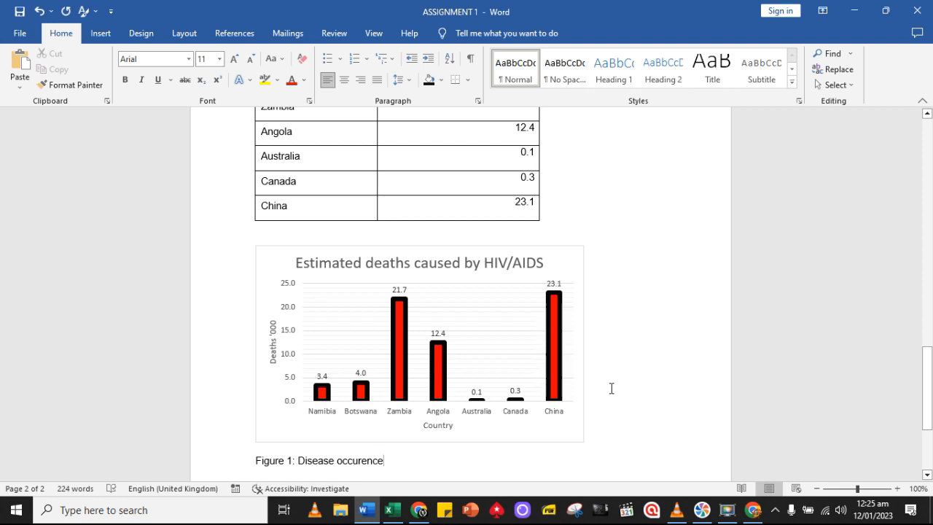
Reword the Table 1 caption as "HIV/AIDS deaths occurrence by country"
scroll(611, 388, up, 3)
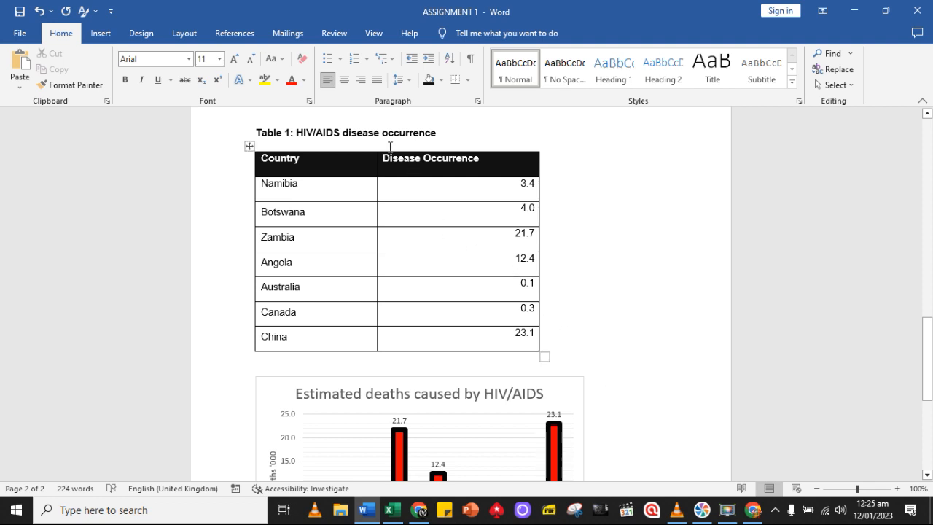
drag(379, 129, 343, 135)
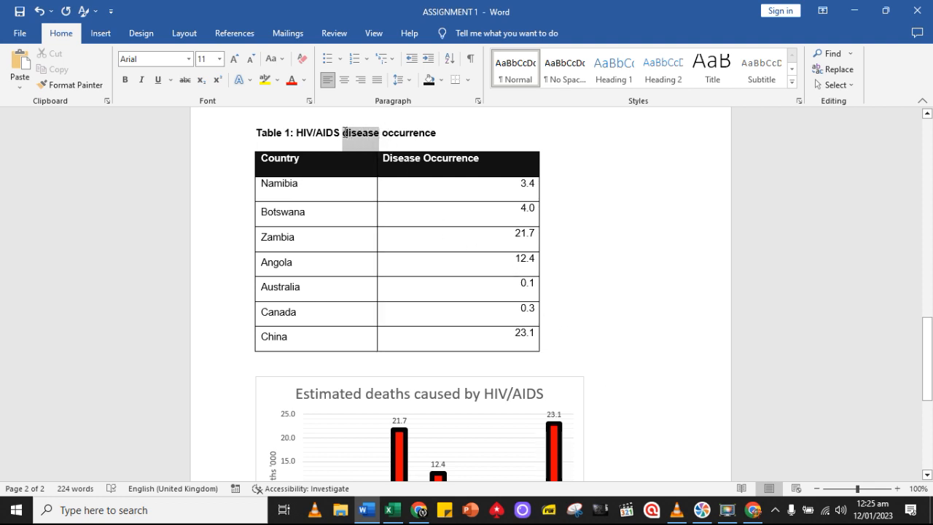
key(Delete)
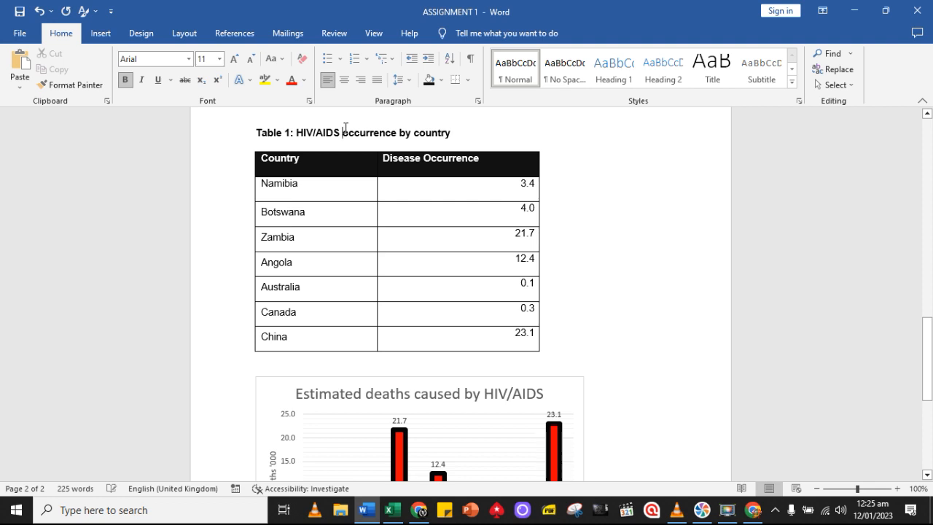
text(deaths)
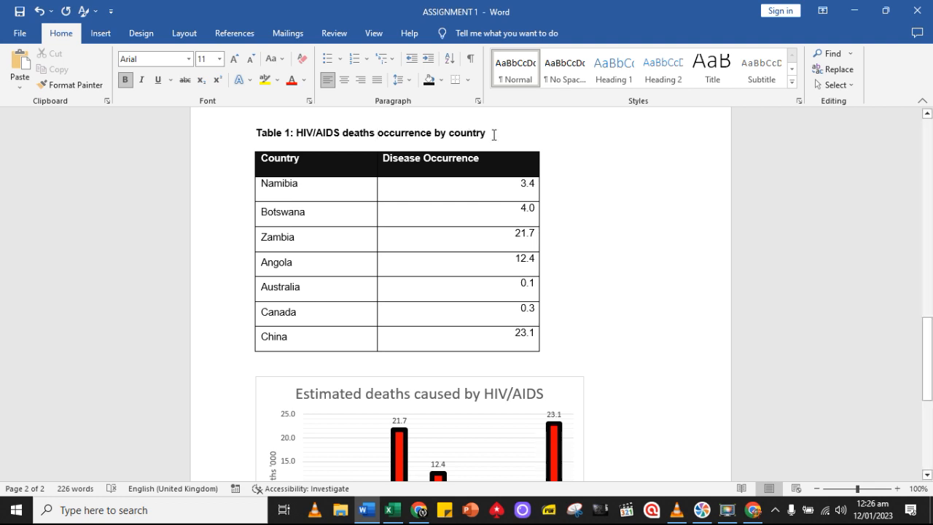
Replace the Table 1 caption text with "Estimated deaths caused by HIV/AIDS"
drag(485, 132, 296, 139)
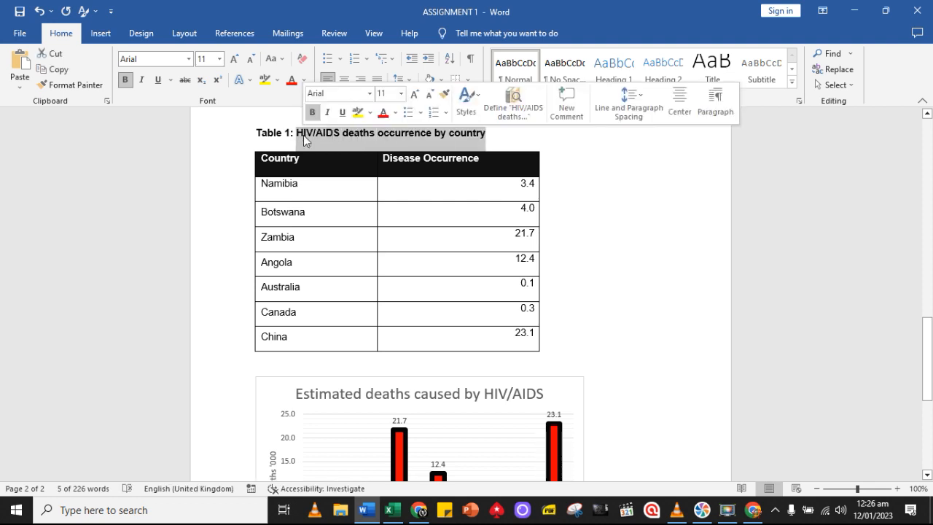
text(Estimated death)
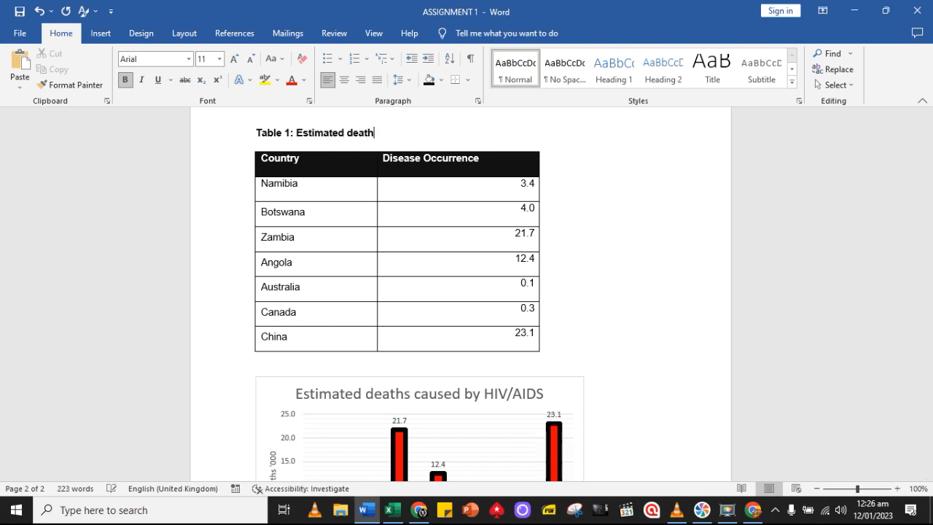
text(s caused by HIV)
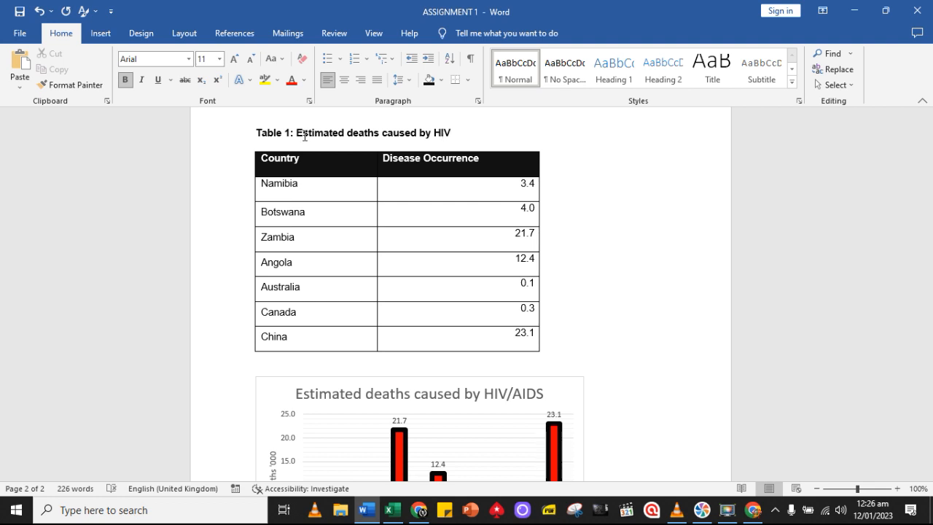
text(IDS)
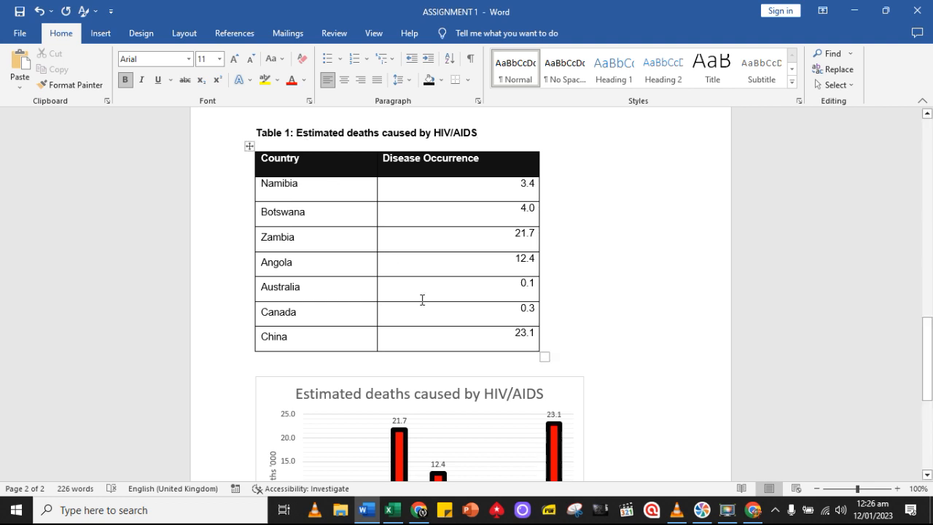
Replace the Figure 1 caption text with a copy of the Table 1 wording and make the whole figure caption bold
scroll(548, 364, down, 2)
scroll(533, 272, up, 2)
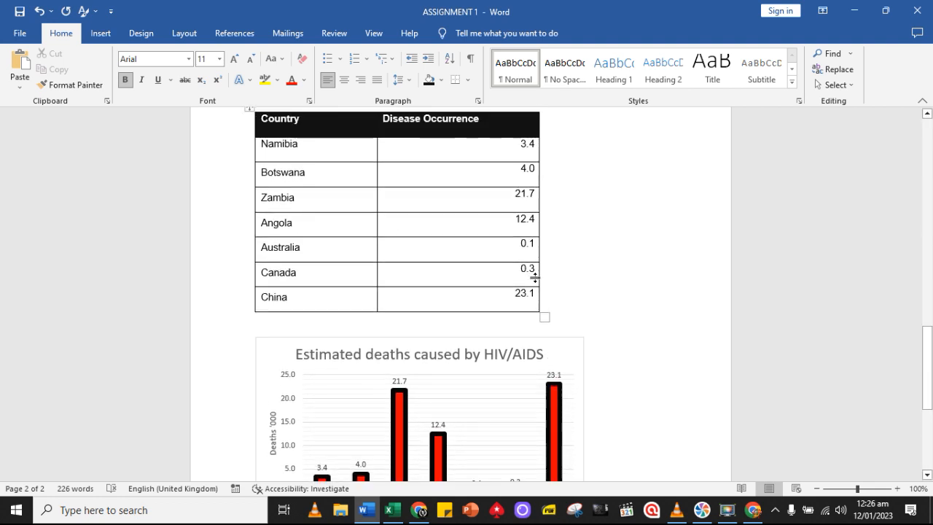
drag(475, 132, 323, 132)
key(ctrl+c)
scroll(459, 255, down, 9)
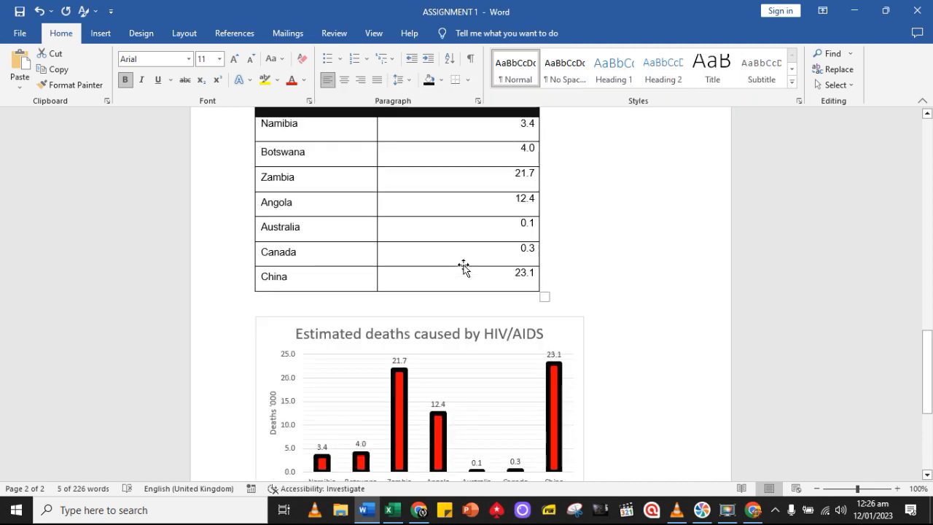
drag(384, 329, 314, 332)
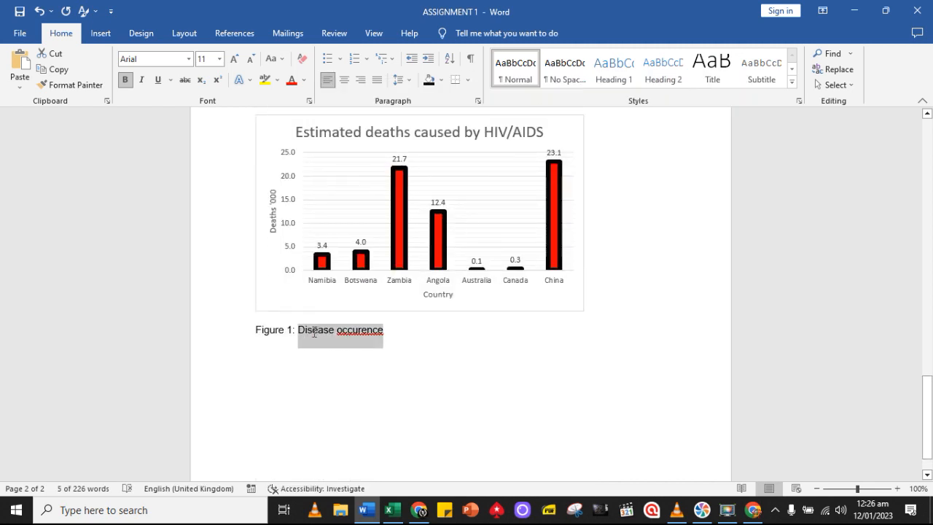
key(ctrl+v)
drag(480, 329, 263, 332)
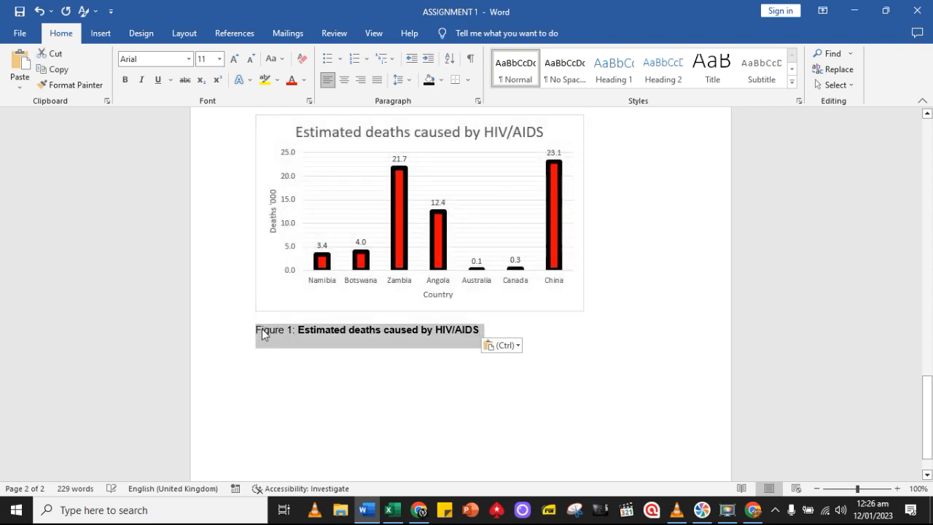
key(ctrl+b)
click(380, 374)
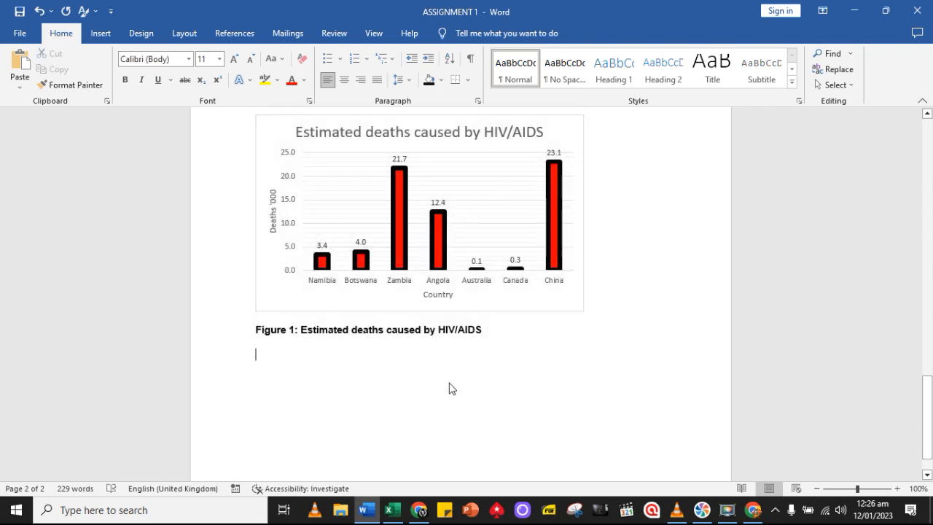
Centre the HIV/AIDS chart horizontally on the page
scroll(449, 383, up, 5)
scroll(450, 379, down, 3)
scroll(400, 352, down, 3)
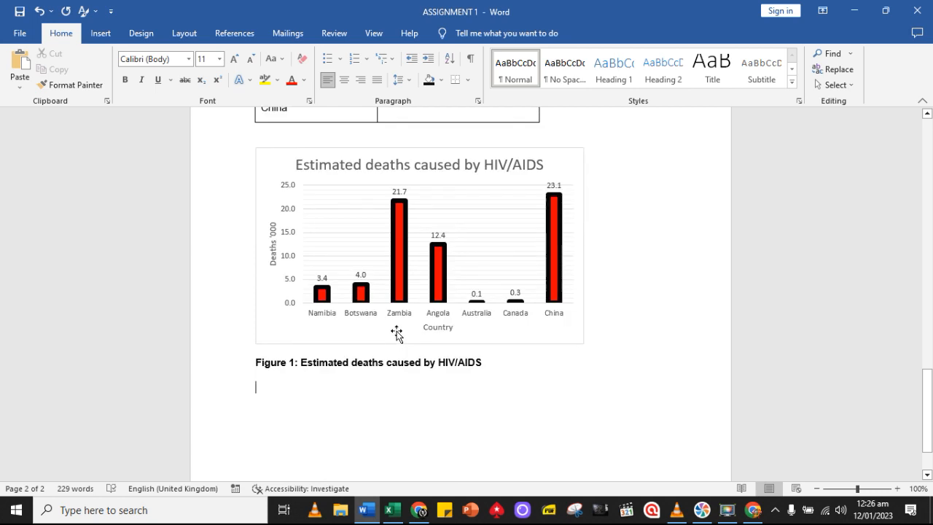
click(400, 333)
click(346, 80)
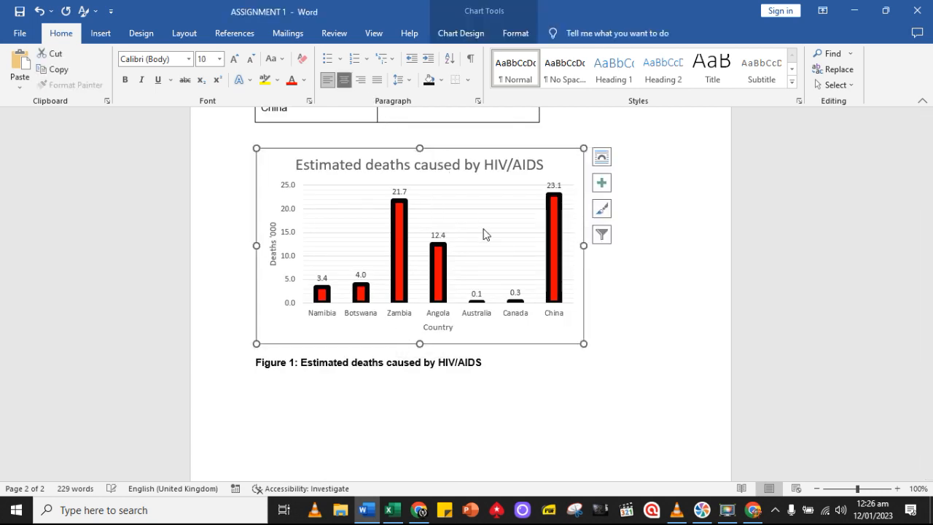
Centre the whole HIV/AIDS table horizontally on the page
scroll(437, 219, up, 2)
scroll(387, 220, up, 5)
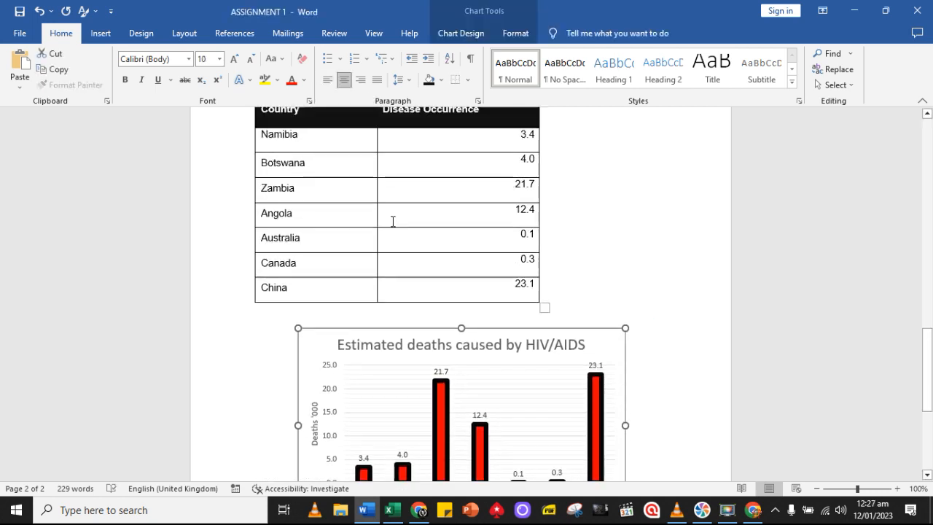
click(250, 213)
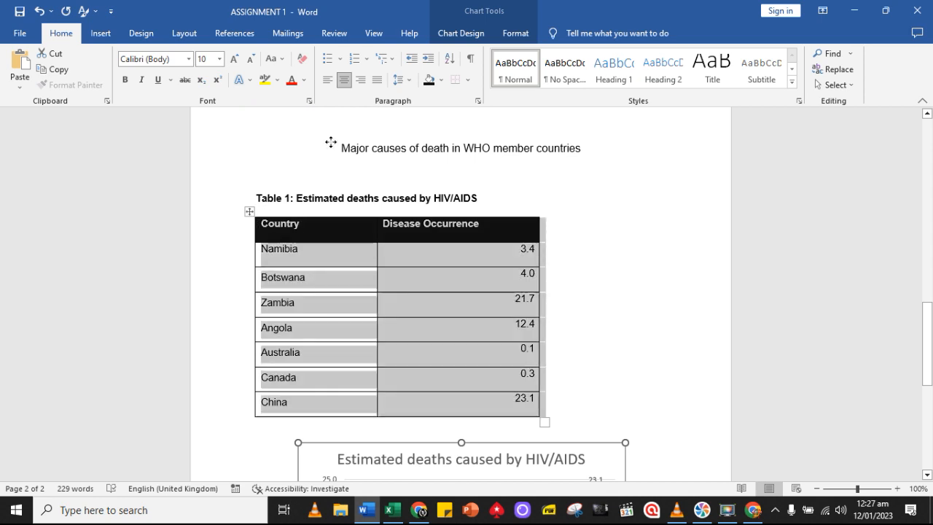
click(346, 81)
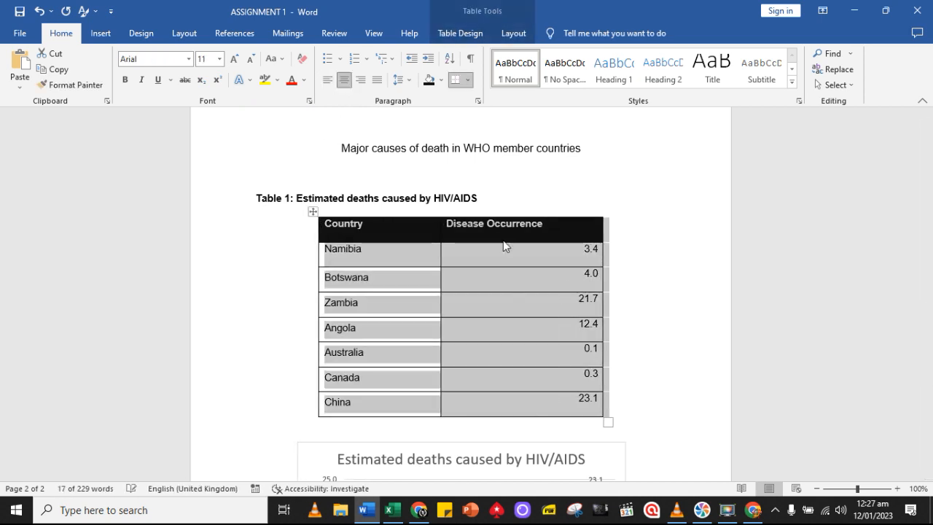
click(663, 389)
Add an empty line below the Figure 1 caption
scroll(663, 390, down, 5)
scroll(662, 391, down, 3)
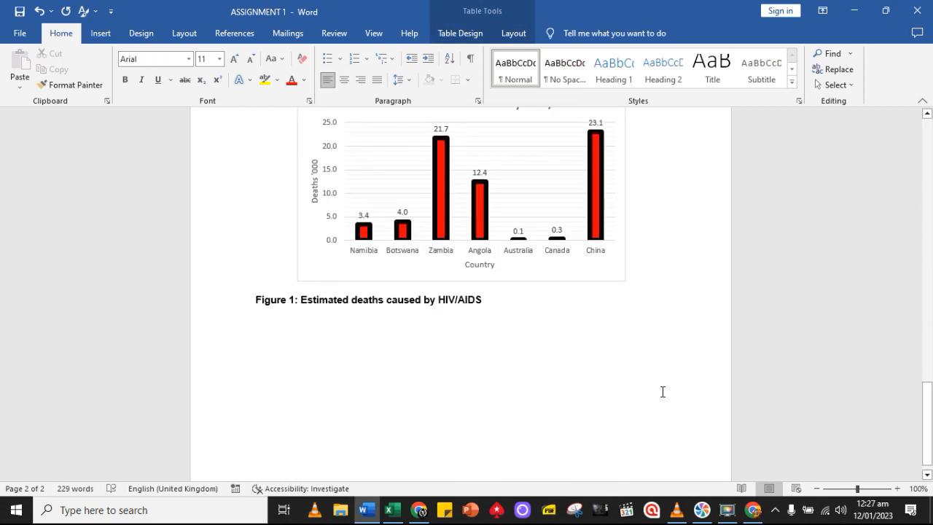
click(294, 324)
key(Return)
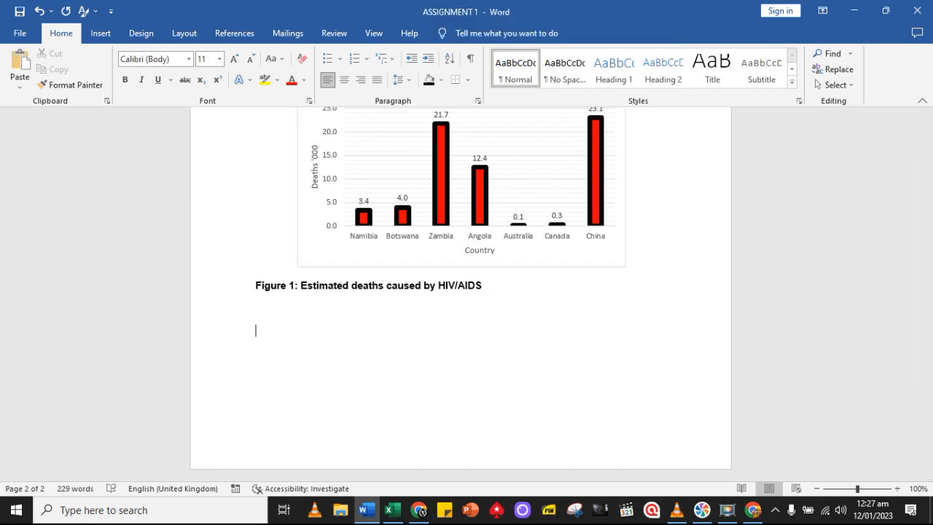
Copy the whole HIV/AIDS block, from the Table 1 caption through the Figure 1 caption, and place the cursor below it
drag(426, 272, 233, 207)
click(54, 69)
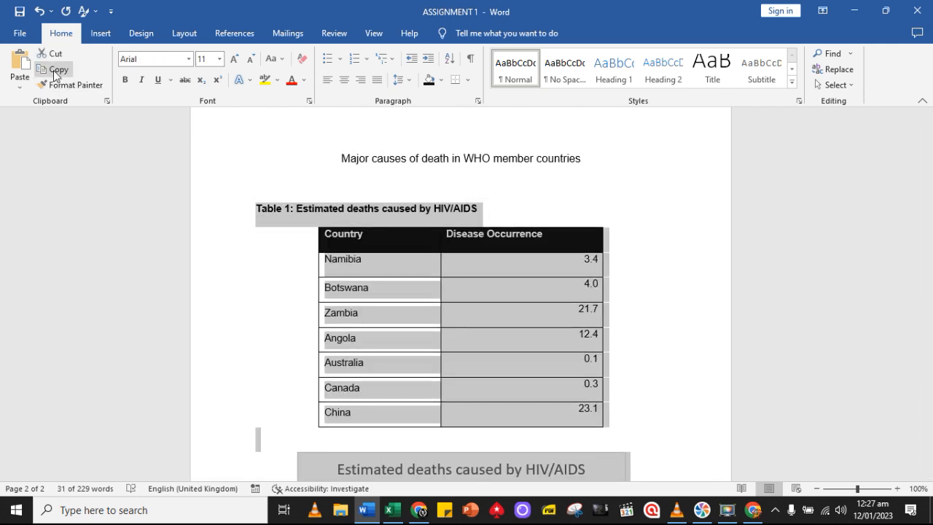
scroll(394, 321, down, 3)
scroll(399, 326, down, 5)
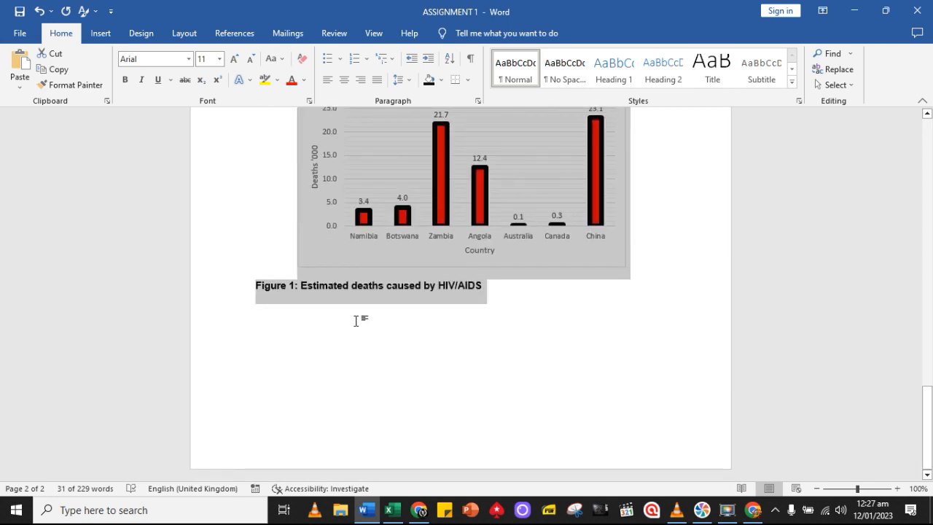
click(346, 319)
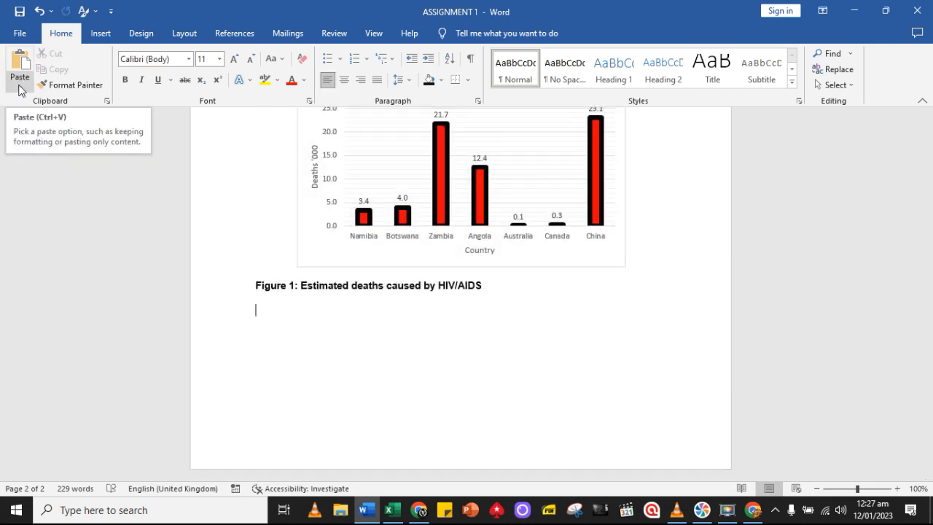
Insert a page break after the Figure 1 caption and paste the copied table, chart and captions on the new page
click(101, 33)
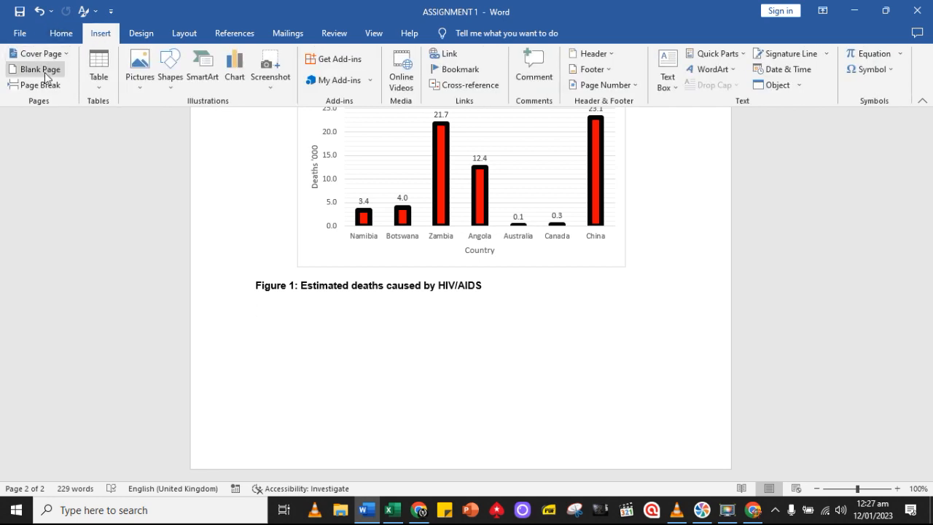
click(44, 86)
scroll(211, 197, down, 5)
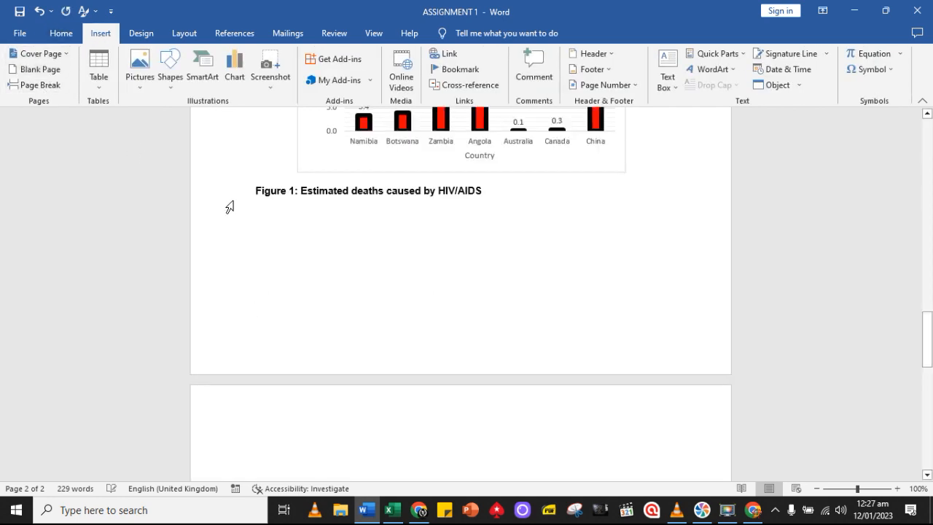
scroll(346, 282, down, 2)
key(ctrl+v)
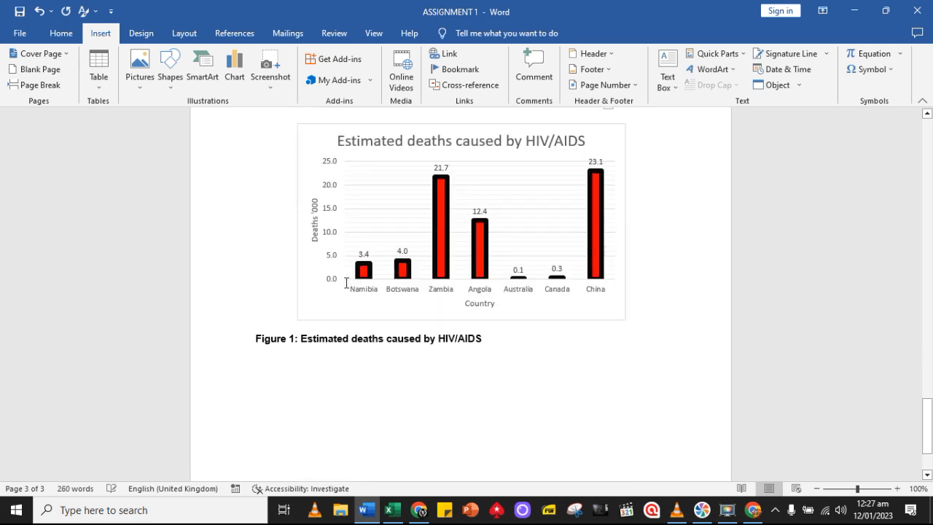
Paste two more copies of the table and chart block at the document's end, each on its own new page
scroll(346, 282, down, 2)
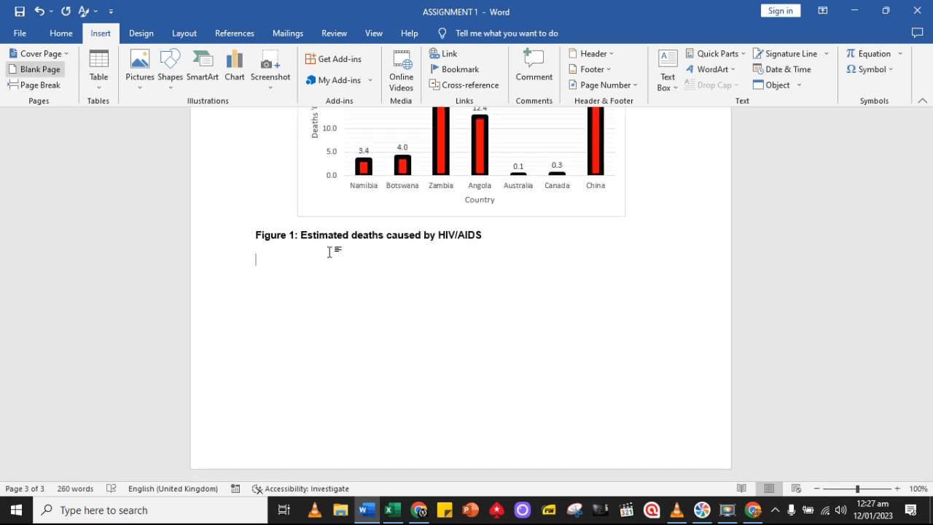
key(ctrl+v)
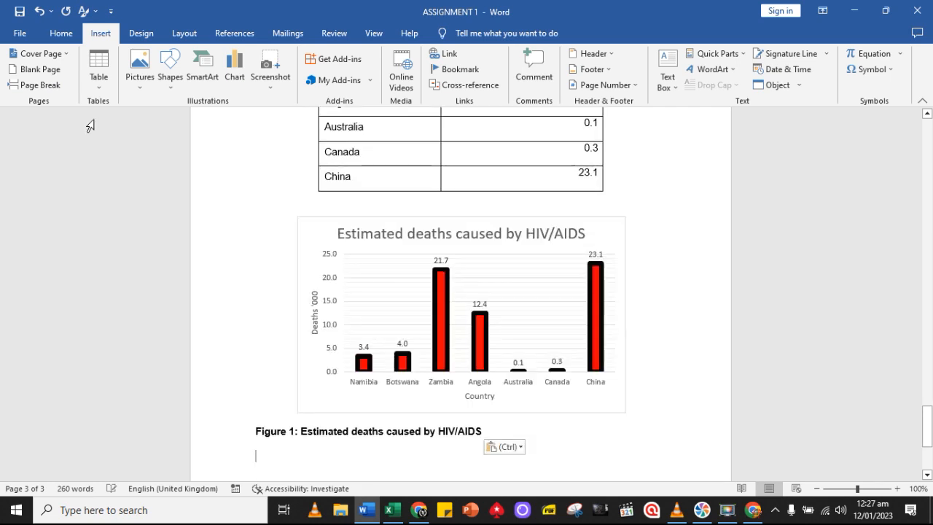
click(47, 76)
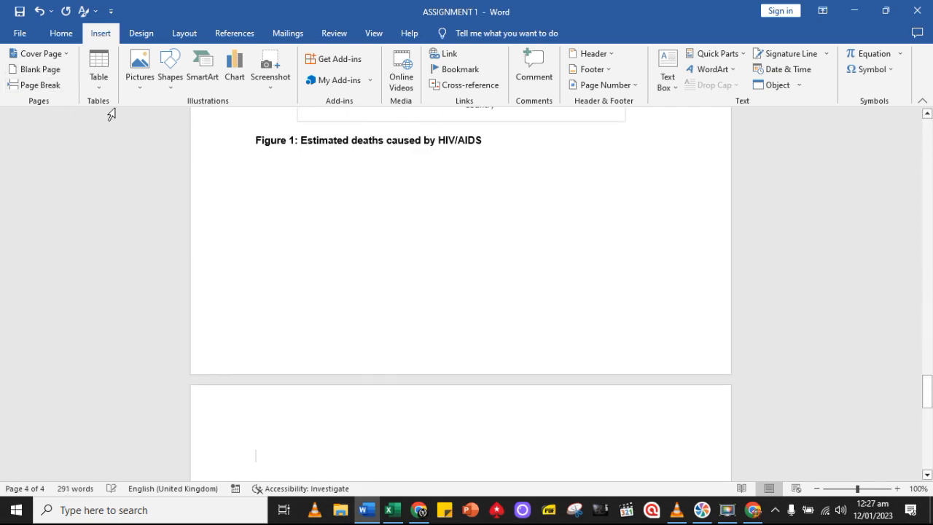
key(ctrl+z)
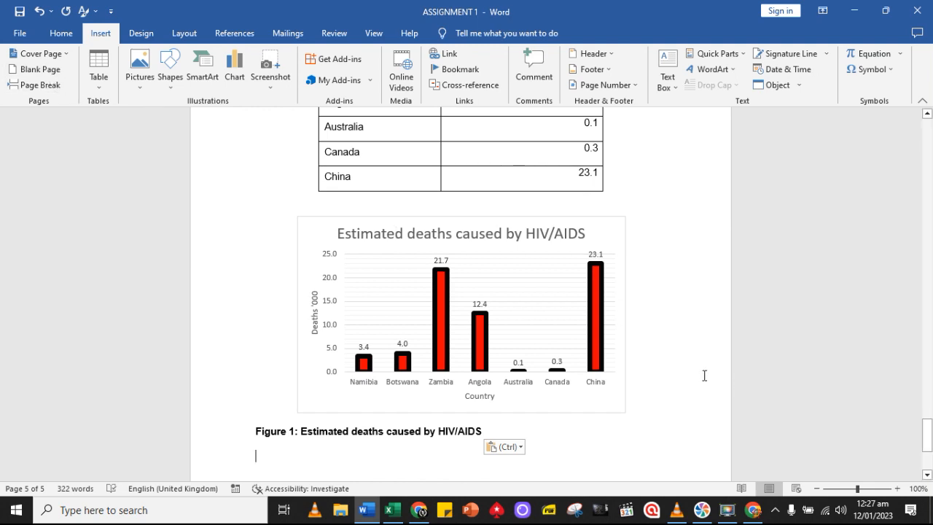
Examine all pages to check how many copies of the table and chart block the document contains
scroll(698, 373, up, 3)
scroll(698, 373, up, 5)
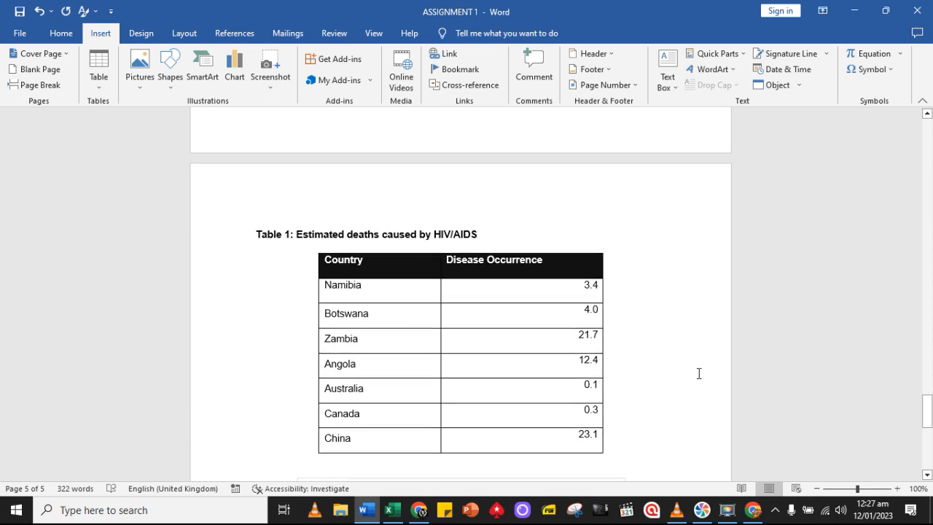
scroll(697, 373, down, 10)
scroll(697, 373, up, 10)
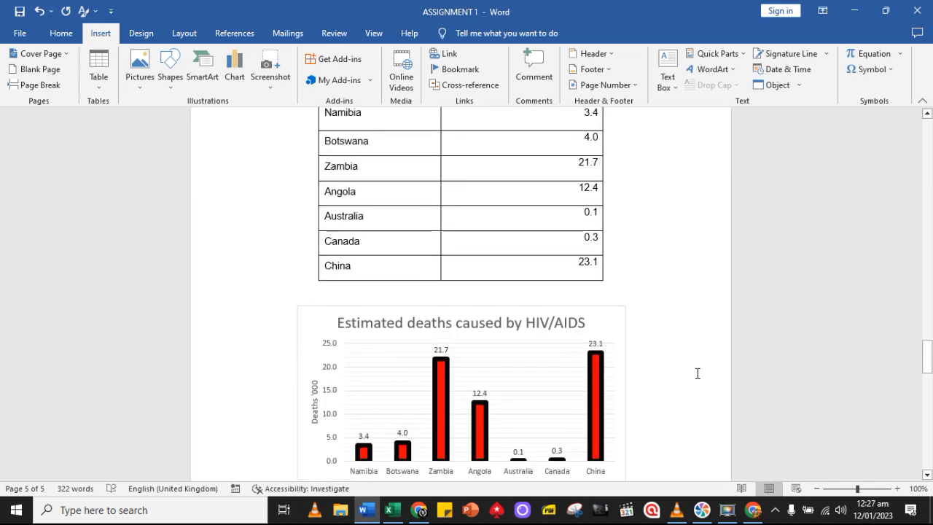
scroll(697, 373, down, 8)
scroll(697, 373, up, 4)
scroll(697, 373, down, 6)
scroll(698, 373, up, 6)
scroll(698, 373, up, 8)
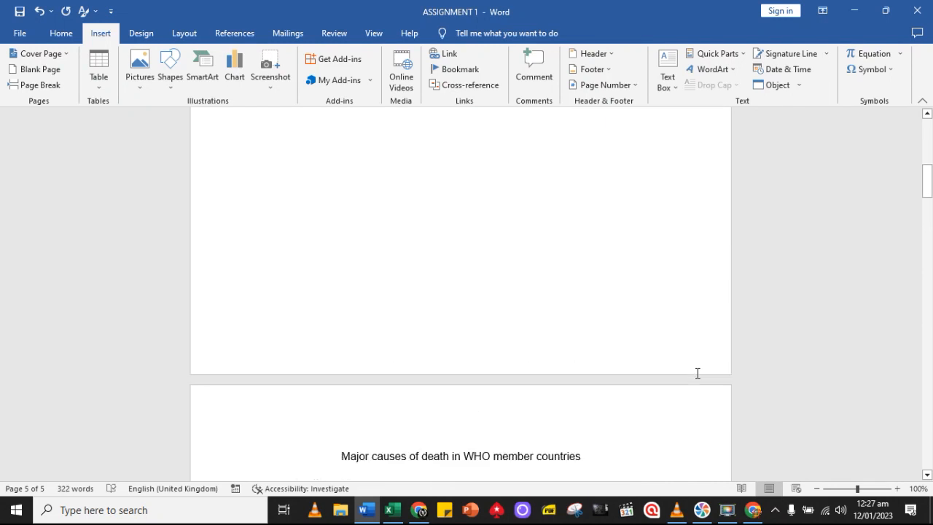
scroll(697, 373, down, 3)
scroll(698, 373, down, 12)
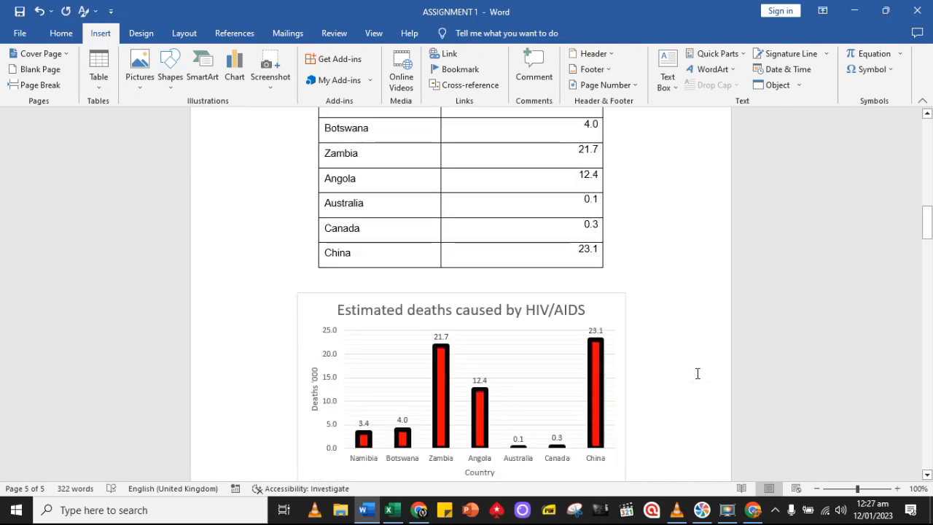
scroll(697, 373, up, 4)
scroll(697, 373, down, 5)
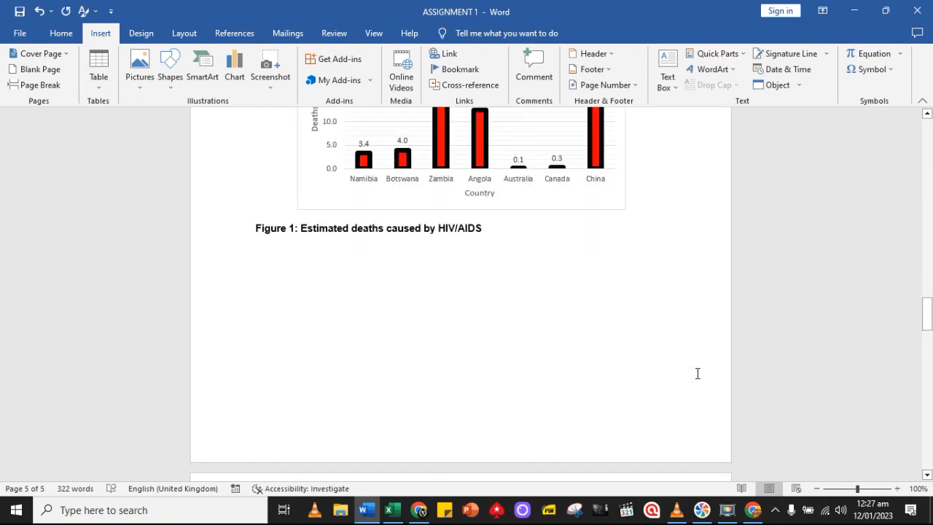
scroll(696, 373, up, 4)
scroll(696, 373, down, 15)
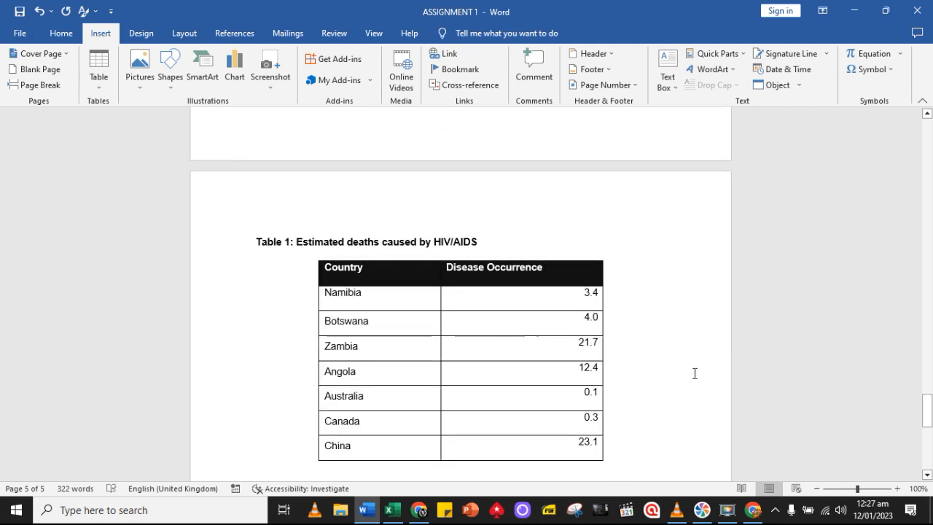
scroll(694, 373, down, 2)
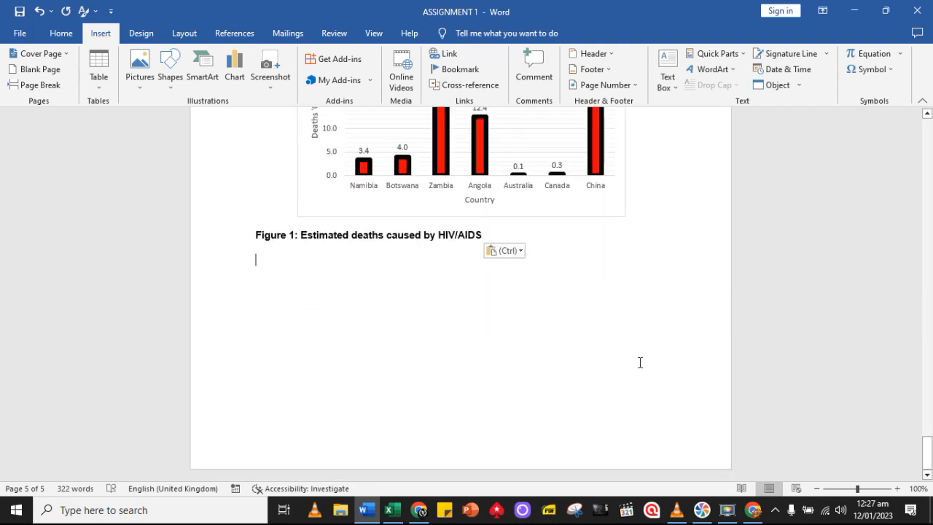
Add another new page at the document's end and paste one more copy of the table and chart block
click(34, 69)
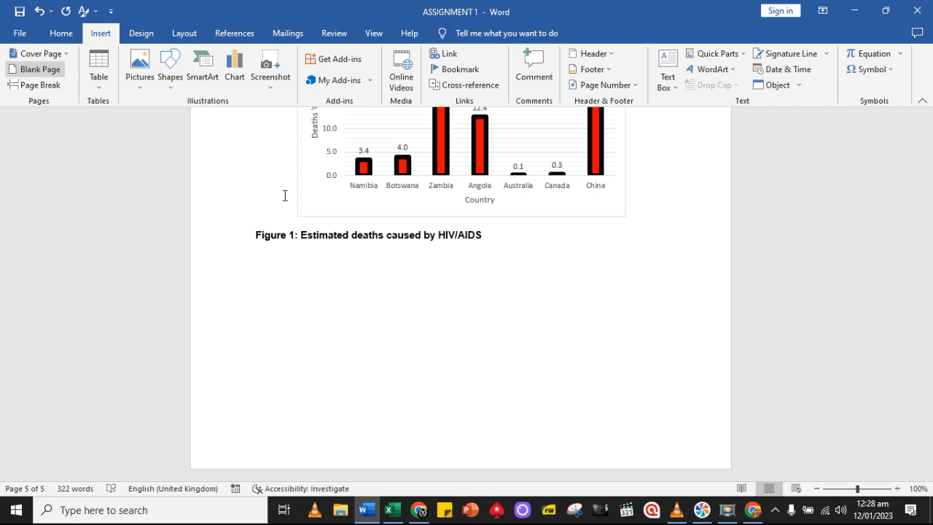
key(ctrl+v)
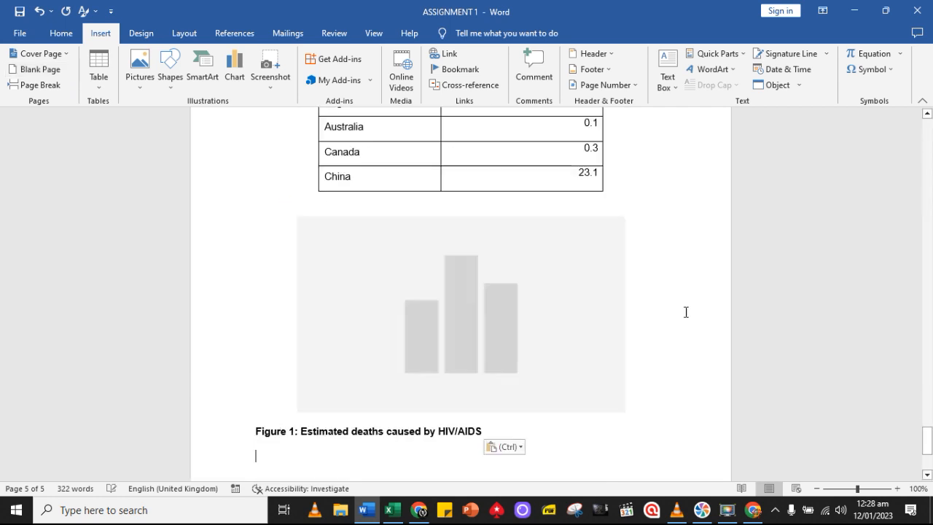
Make the title "Major causes of death in WHO member countries" bold and enlarge its font
drag(928, 435, 922, 187)
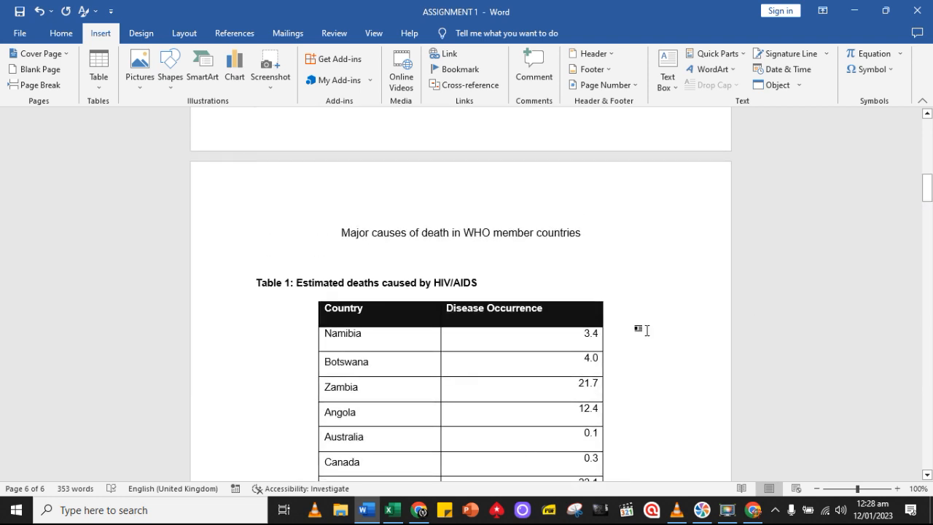
scroll(568, 226, down, 2)
click(585, 167)
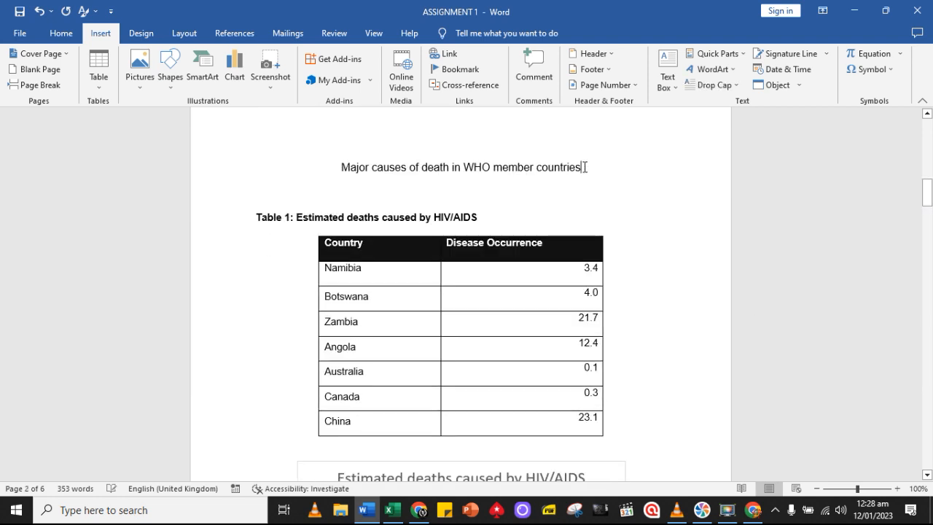
drag(583, 167, 298, 156)
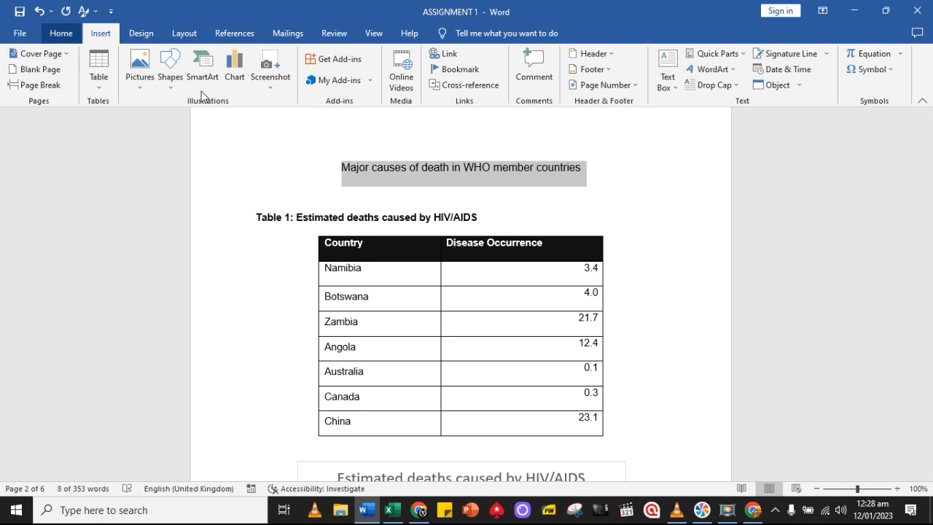
click(61, 33)
click(124, 80)
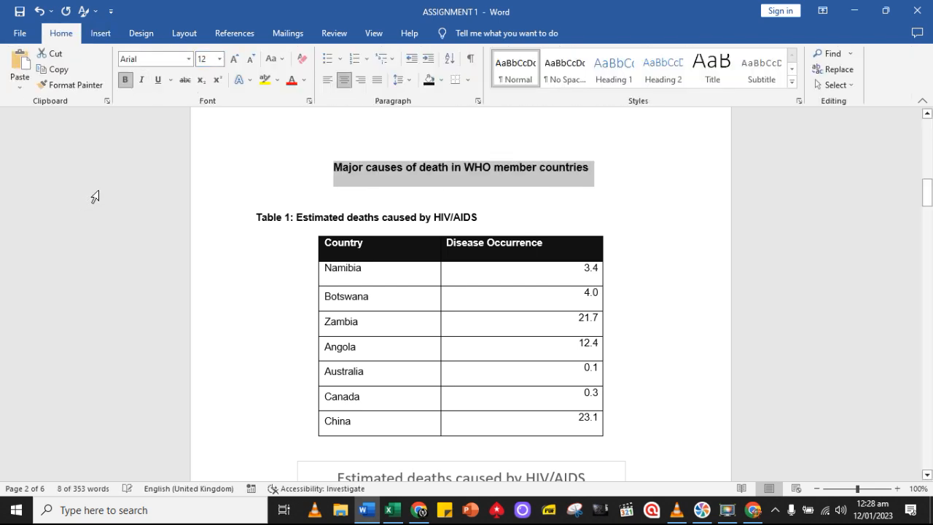
click(234, 58)
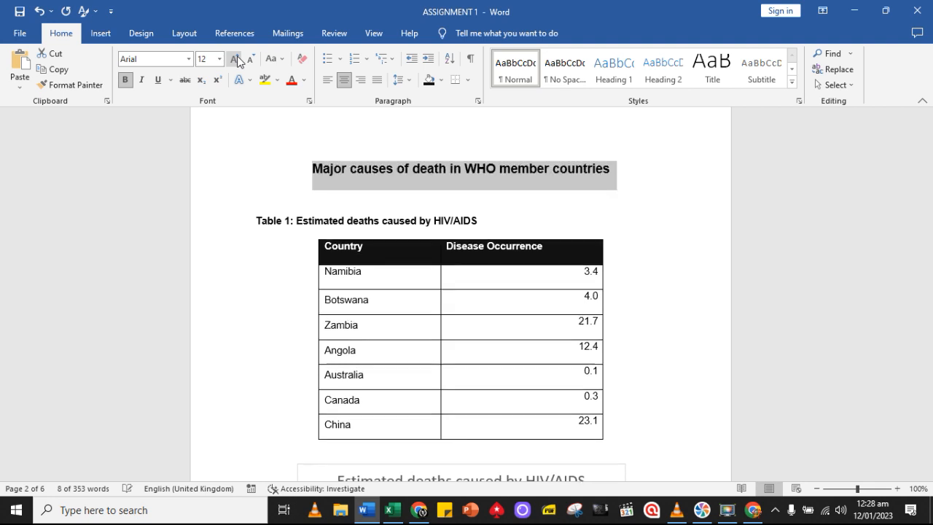
click(685, 362)
Replace HIV/AIDS with Tuberculosis in the table caption of the first pasted copy on page 3
scroll(685, 362, down, 4)
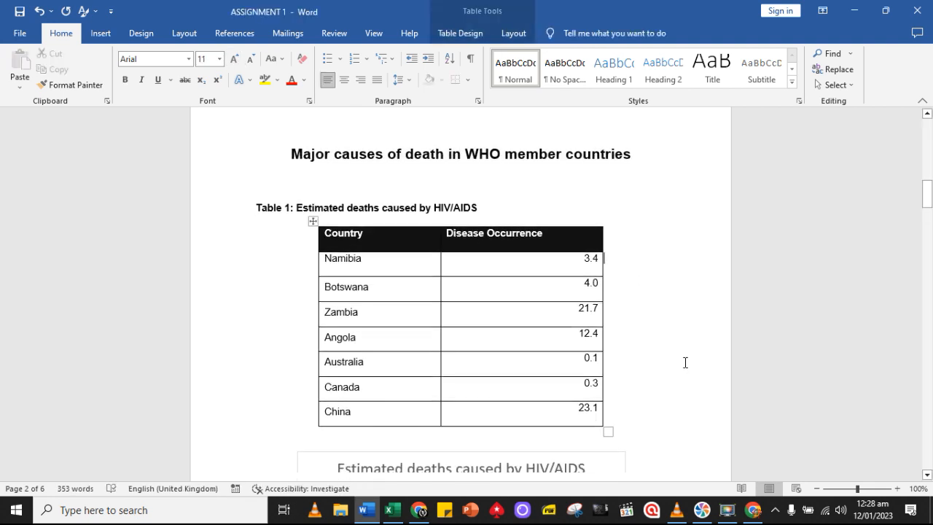
scroll(685, 362, down, 10)
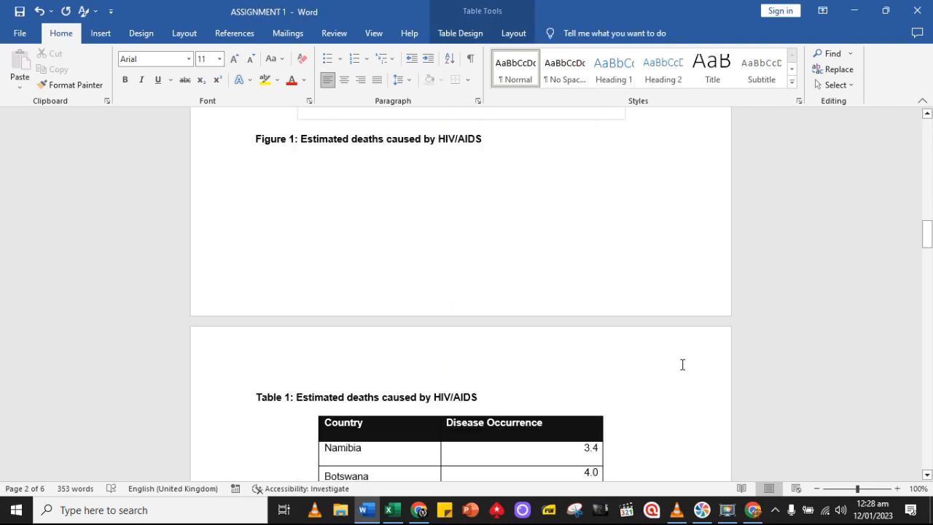
scroll(677, 365, down, 1)
scroll(442, 214, down, 3)
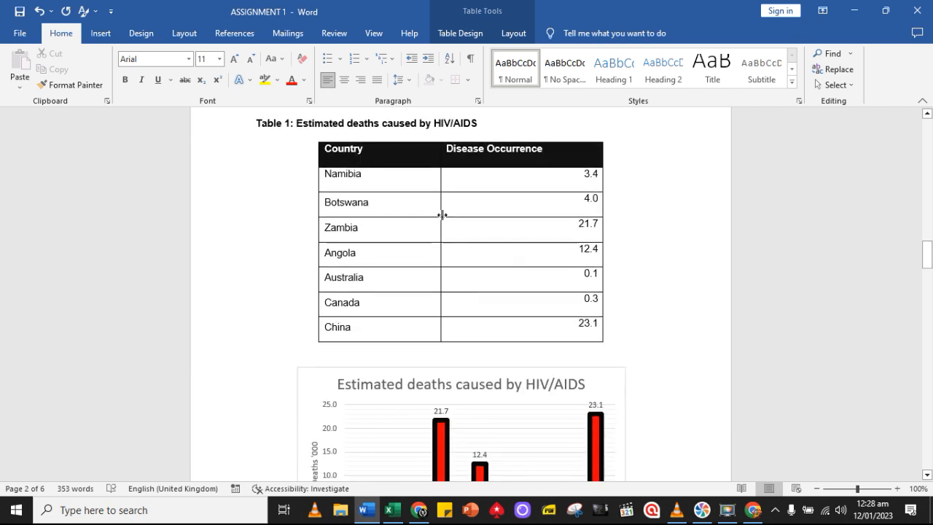
scroll(469, 172, up, 1)
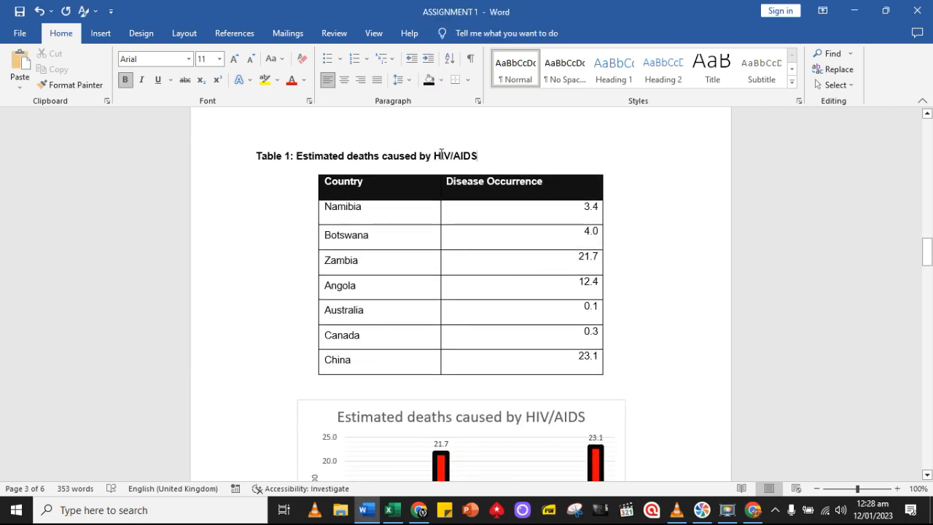
double_click(440, 155)
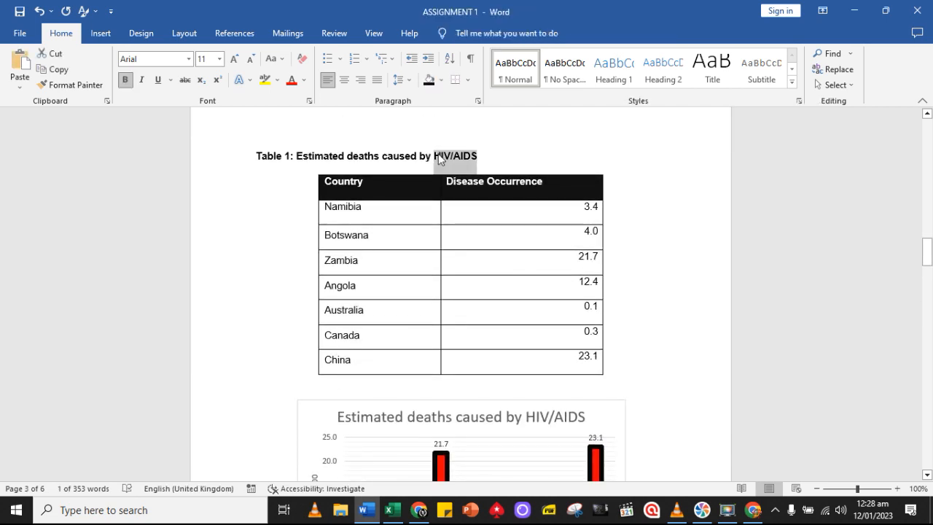
text(Tuberculosis)
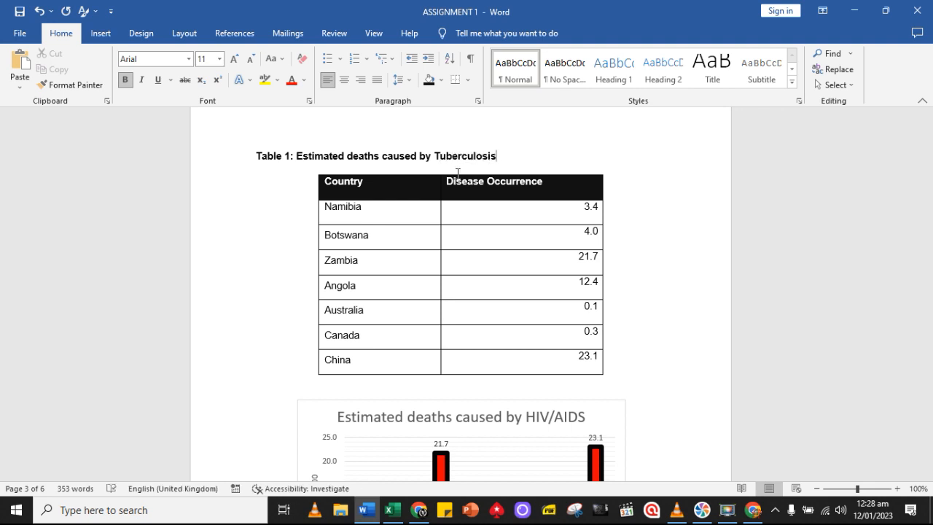
Renumber the Tuberculosis table caption as Table 2
scroll(568, 322, down, 2)
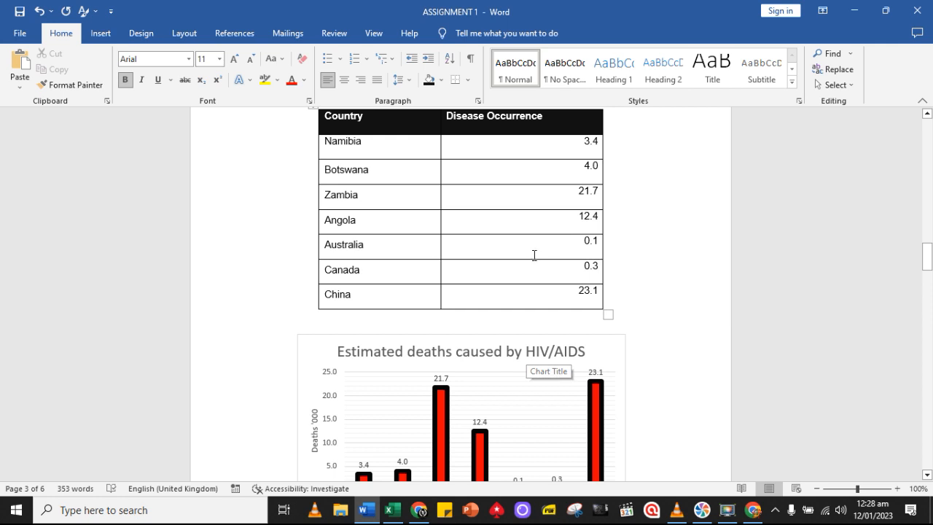
scroll(534, 255, up, 2)
scroll(557, 320, down, 2)
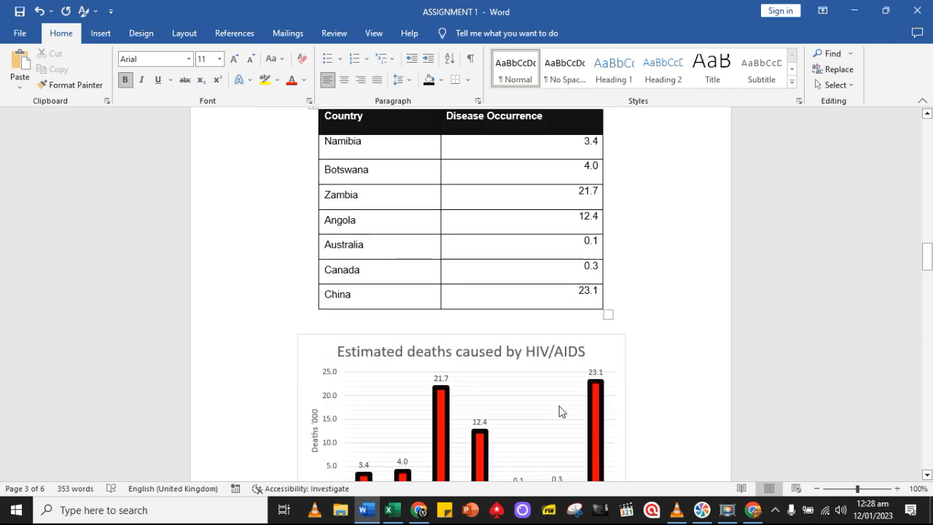
scroll(551, 401, up, 1)
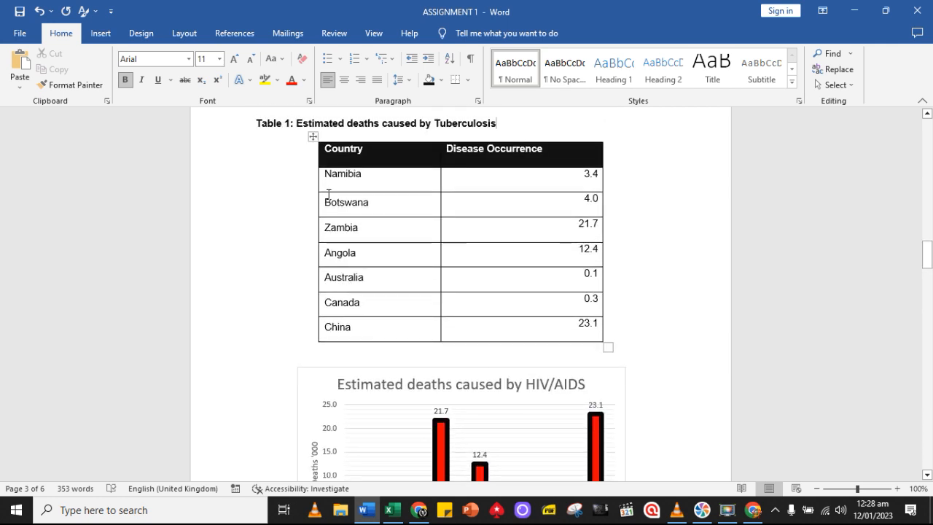
click(290, 124)
key(BackSpace)
text(2)
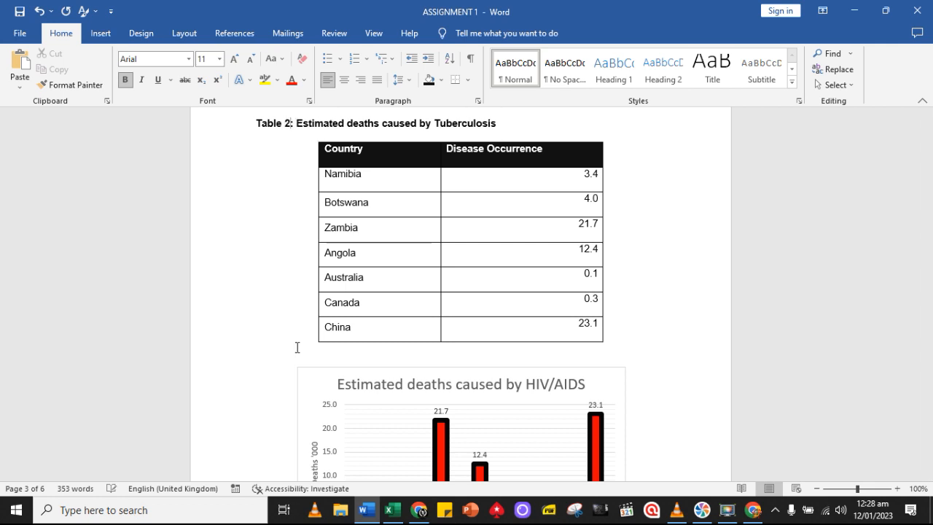
Renumber the figure caption below the chart on page 3 as Figure 2
scroll(296, 347, down, 6)
click(293, 321)
key(BackSpace)
text(2)
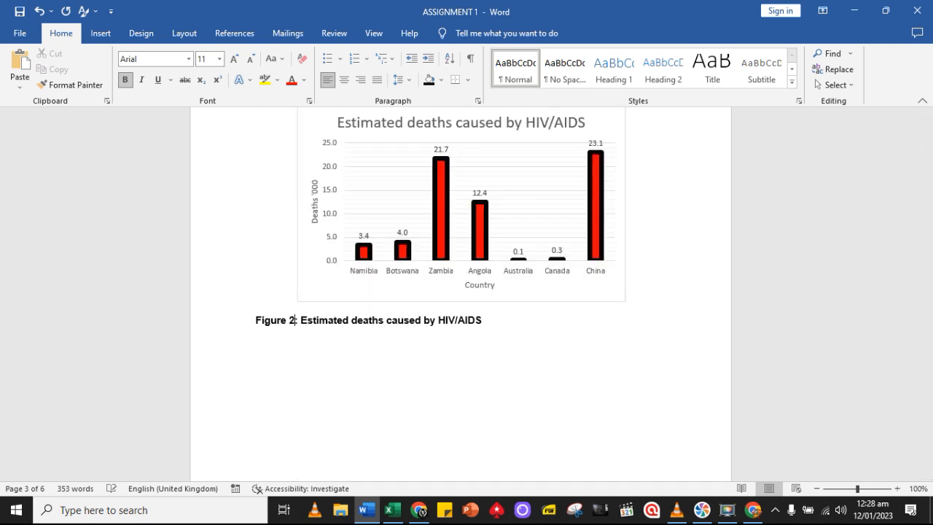
Copy the Tuberculosis countries and values in A3:B9 of the Excel Assignment sheet and return to Table 2 in Word
click(392, 509)
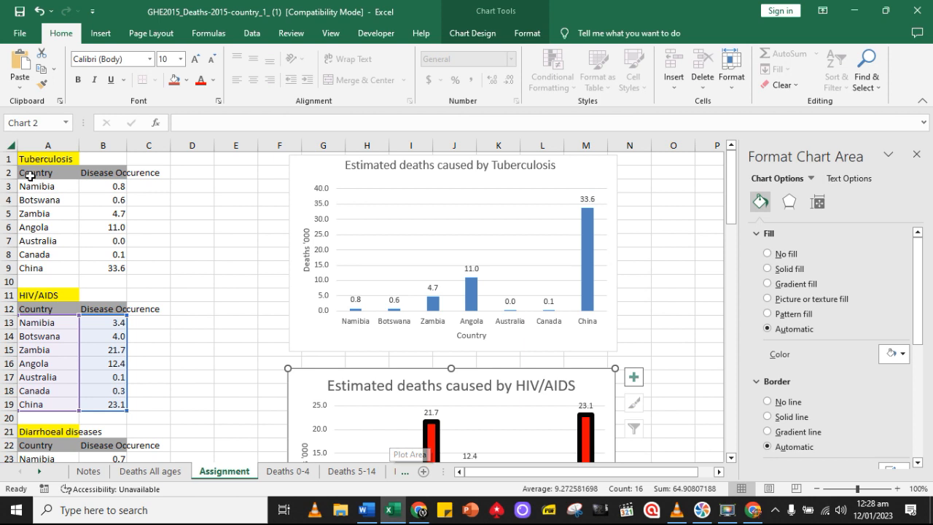
drag(30, 182, 95, 266)
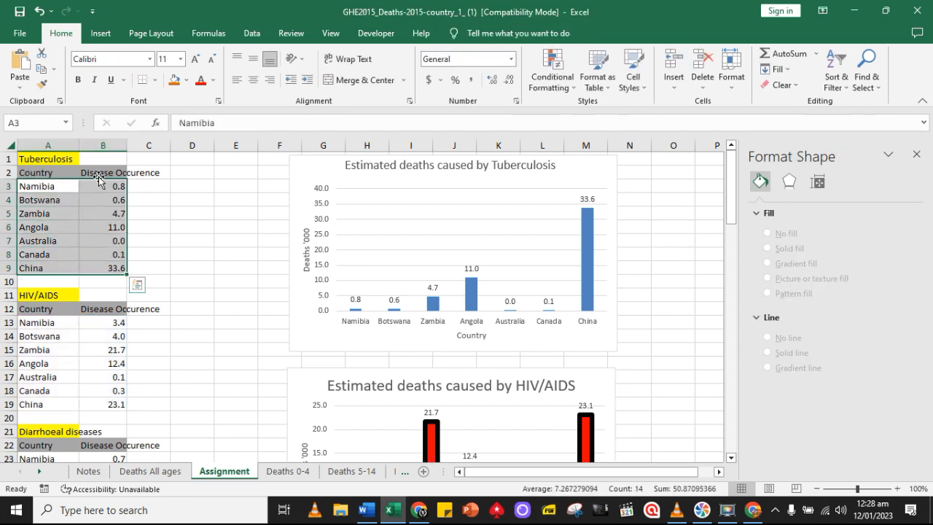
click(42, 76)
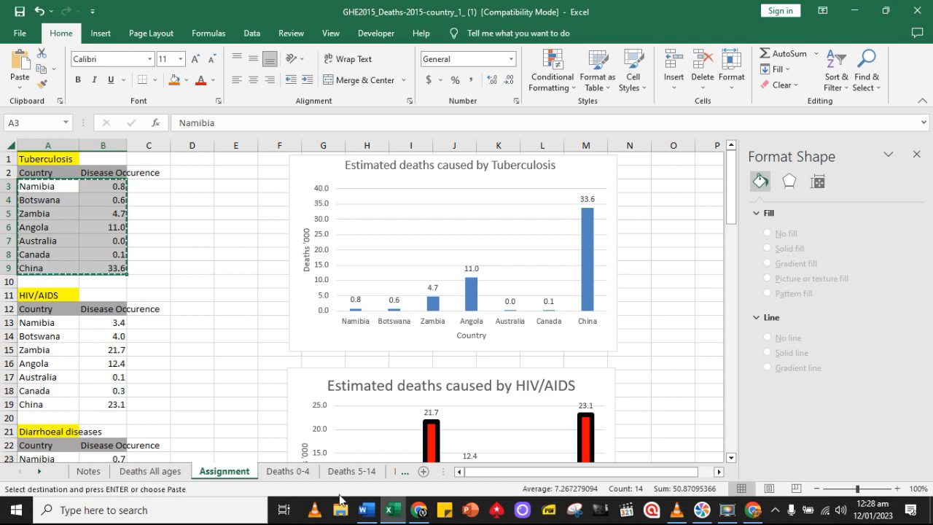
click(365, 510)
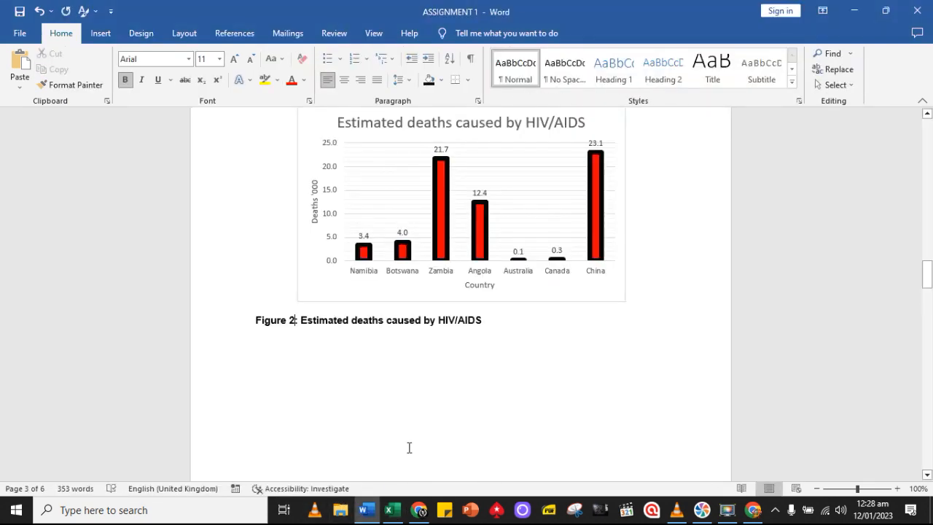
scroll(438, 408, up, 3)
scroll(442, 372, up, 3)
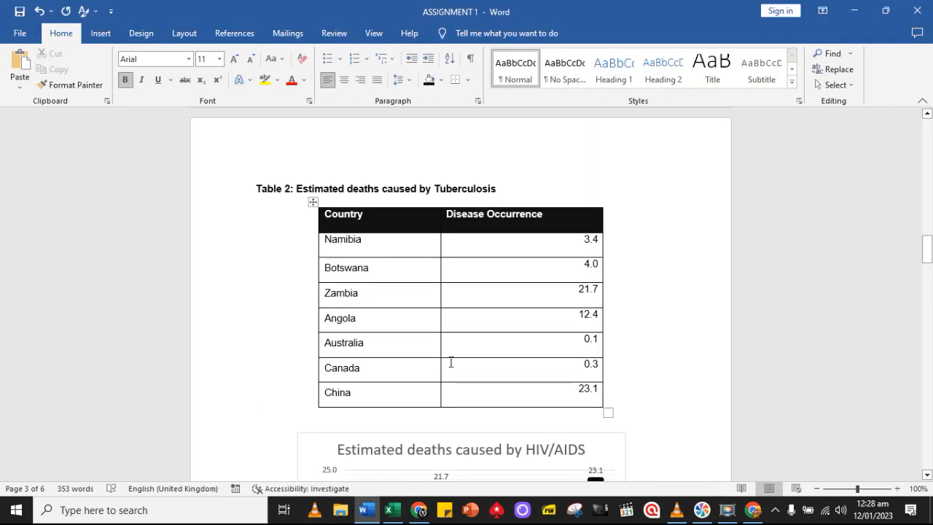
Switch to Excel and copy only the Tuberculosis disease occurrence values in B3:B9 of the Assignment sheet
click(392, 510)
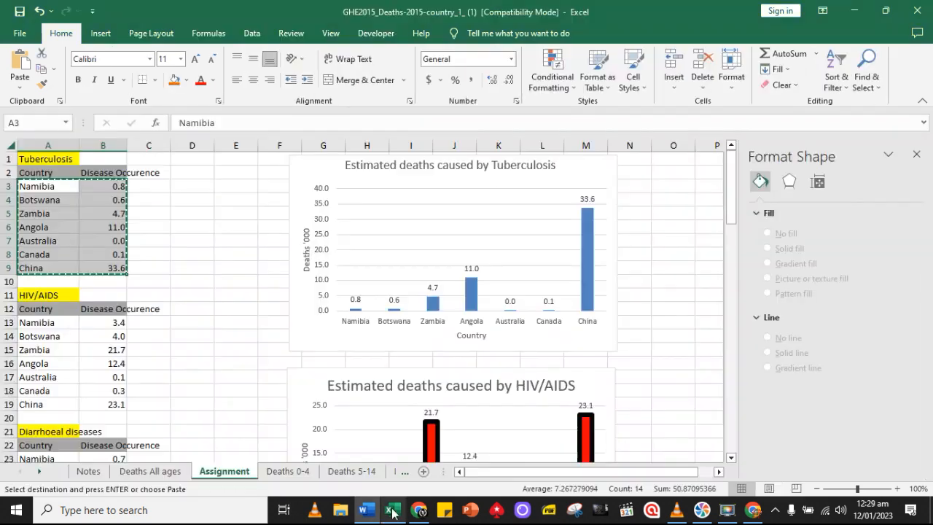
key(ctrl+v)
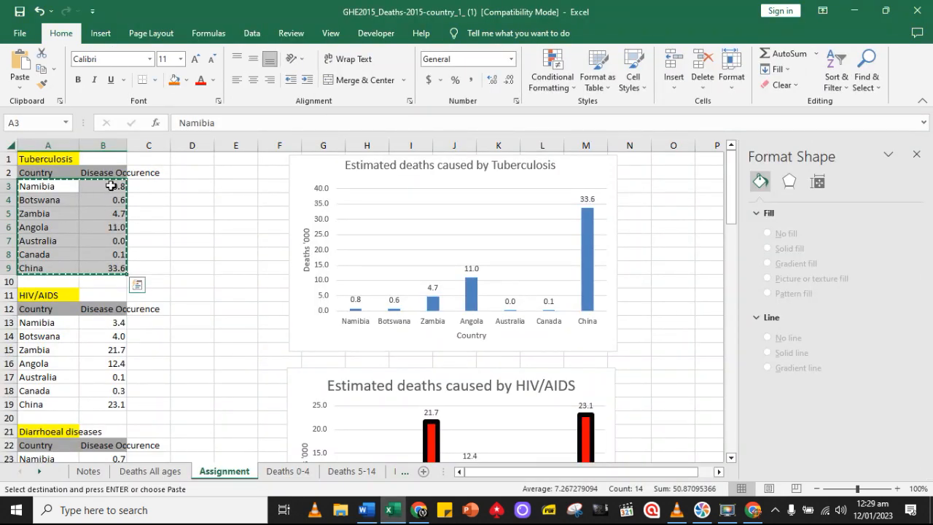
drag(110, 186, 113, 265)
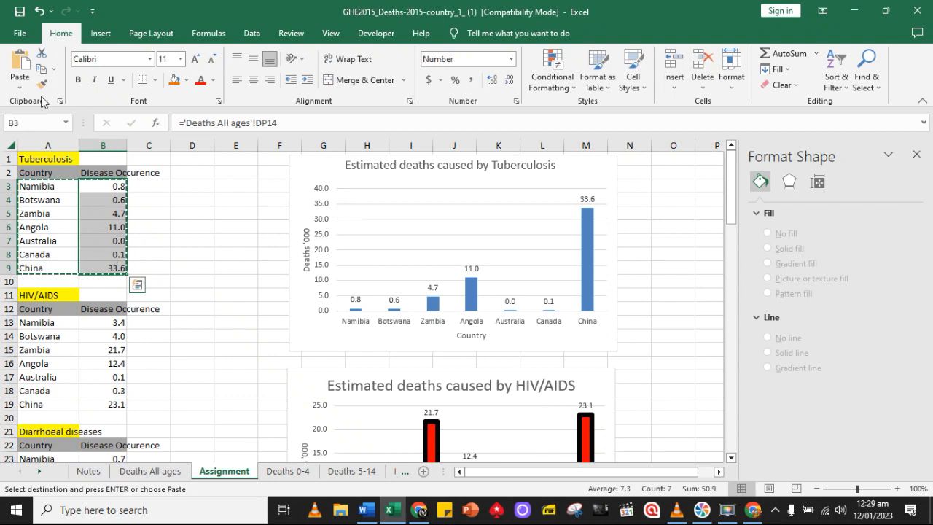
click(41, 68)
click(363, 501)
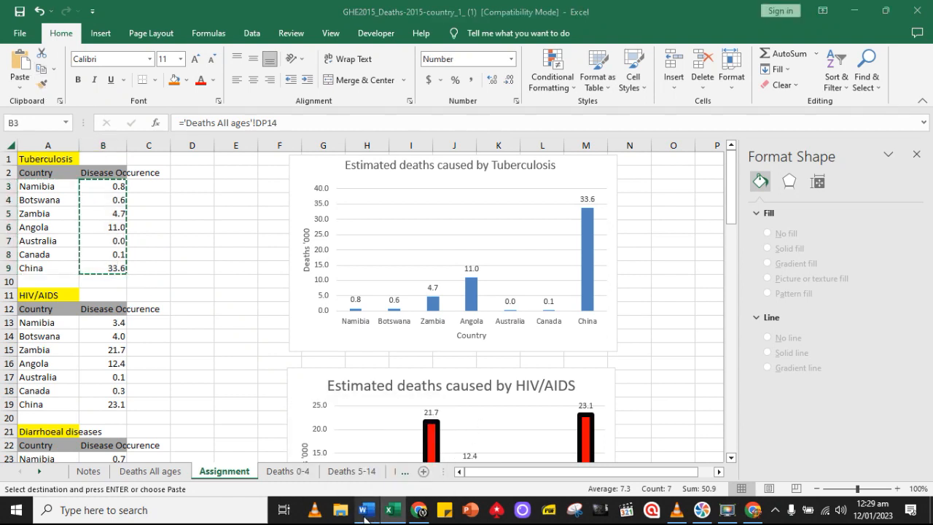
Switch to Word and replace the Disease Occurrence values in Table 2 with the copied Tuberculosis values
click(370, 512)
click(371, 512)
click(370, 511)
scroll(519, 373, up, 2)
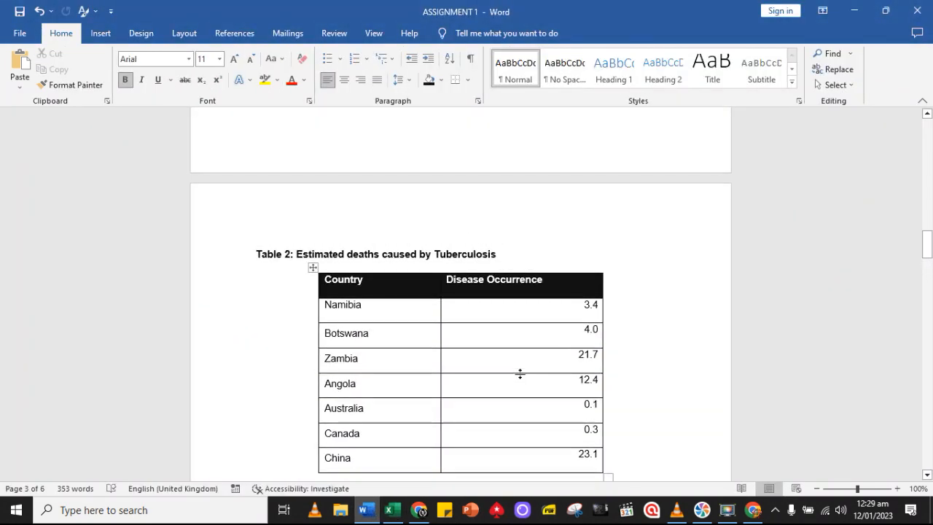
click(577, 306)
drag(583, 324, 586, 456)
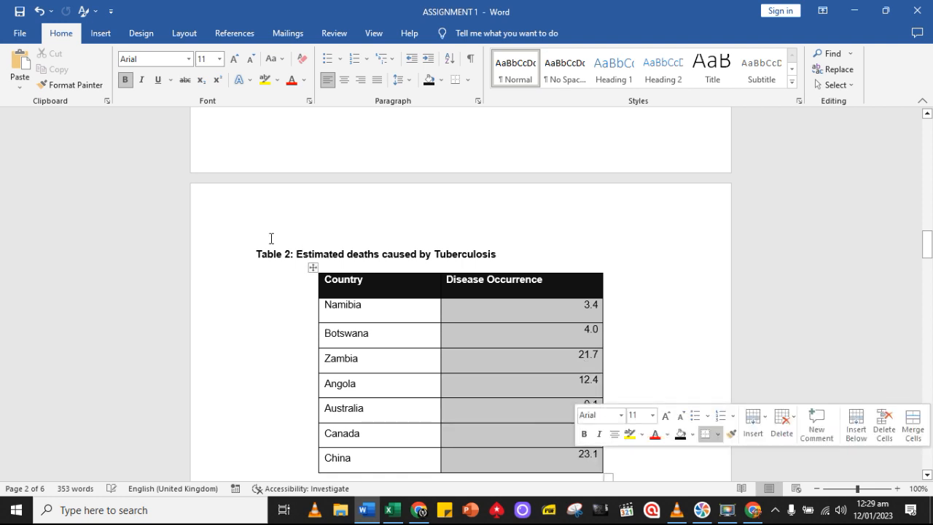
click(19, 89)
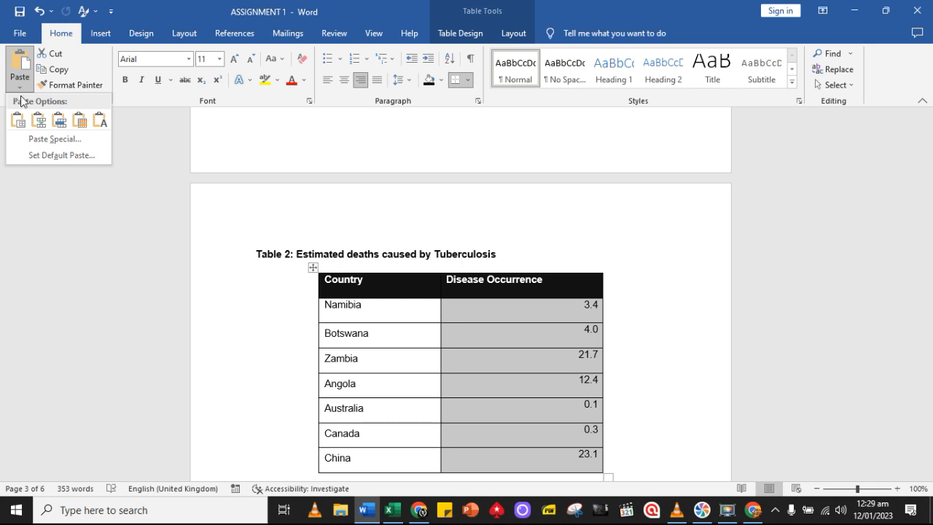
click(100, 121)
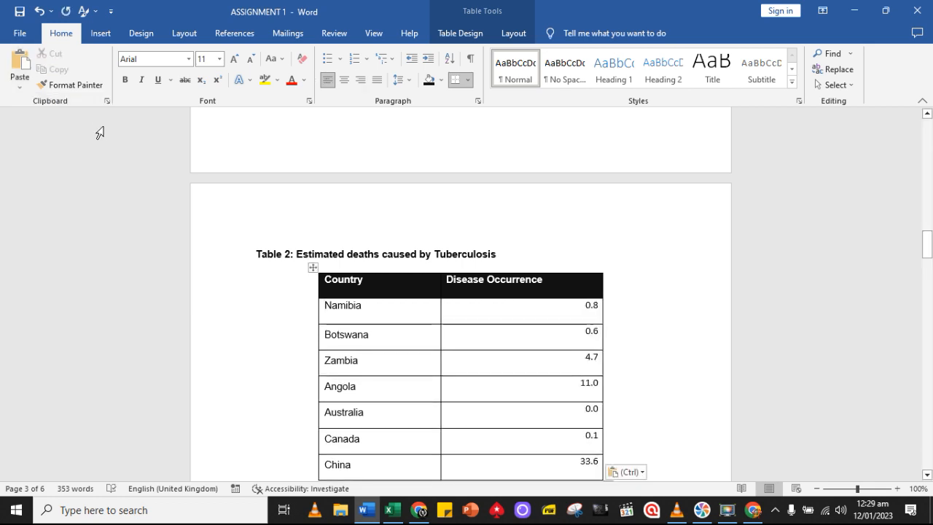
Try pasting the copied values into Table 2 as Formatted Text (RTF) with Paste Special, and undo it
click(19, 86)
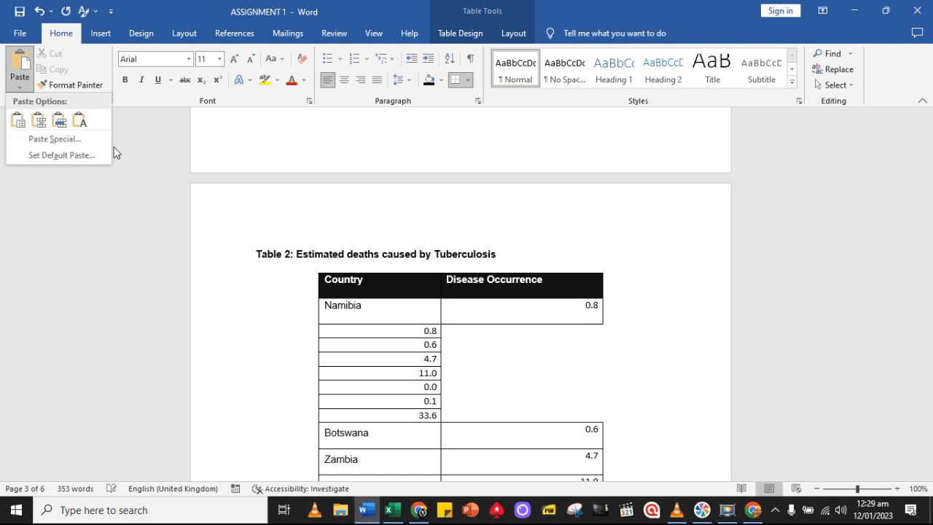
click(89, 142)
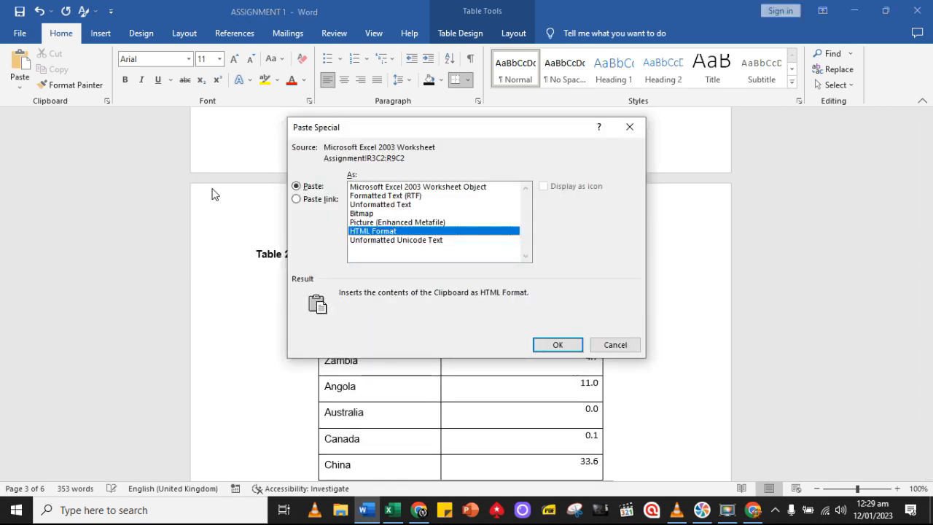
click(386, 196)
click(558, 344)
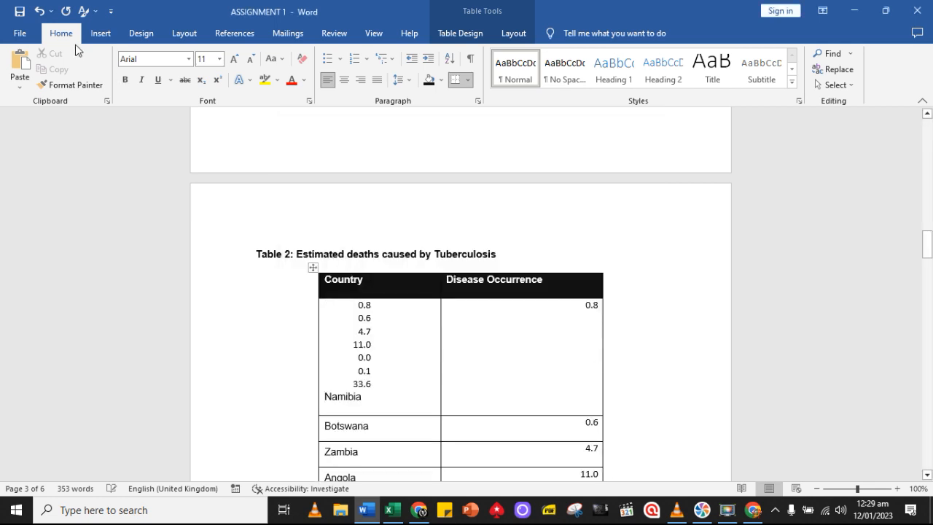
click(38, 12)
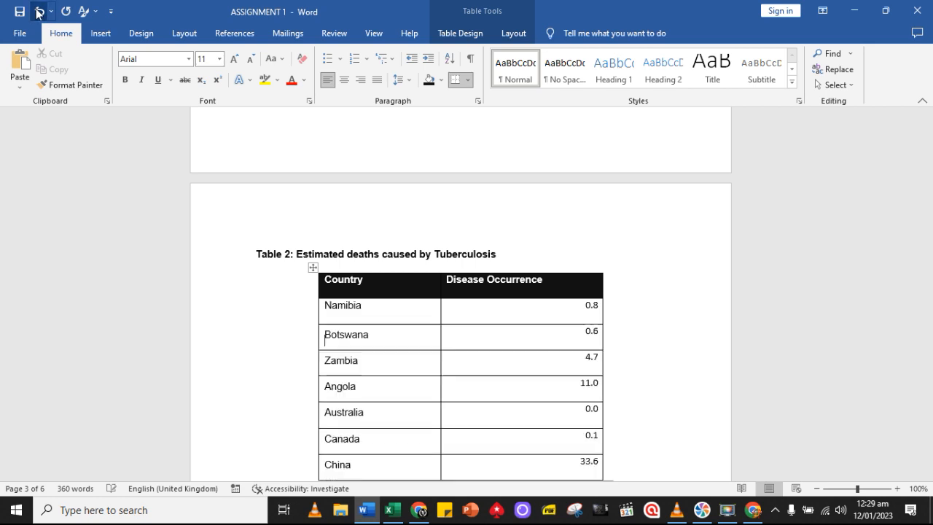
Set the font of the Disease Occurrence values in Table 2 to Arial
click(587, 306)
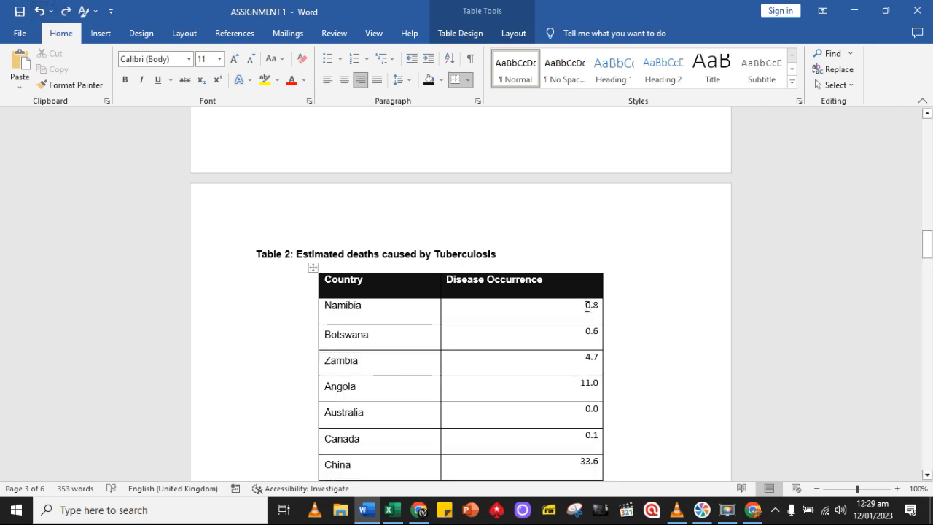
click(384, 309)
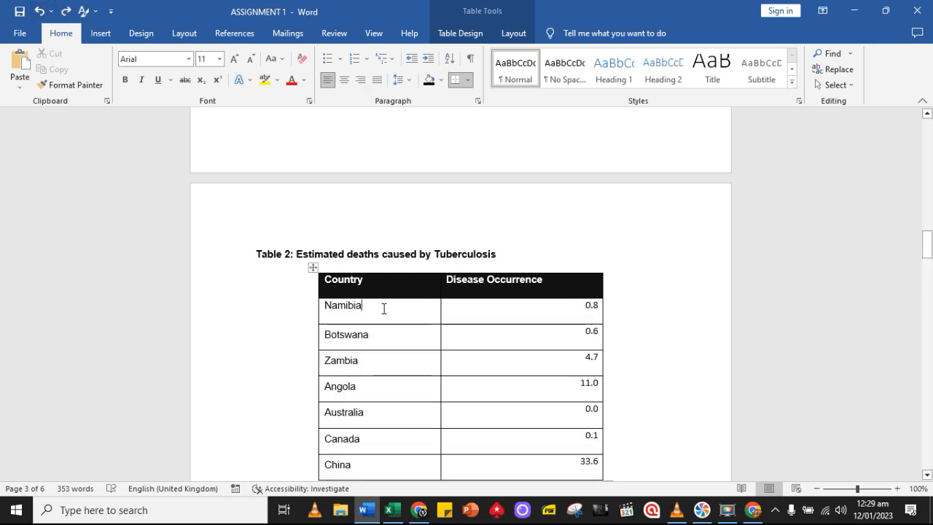
click(588, 308)
drag(583, 307, 591, 470)
click(153, 59)
click(188, 58)
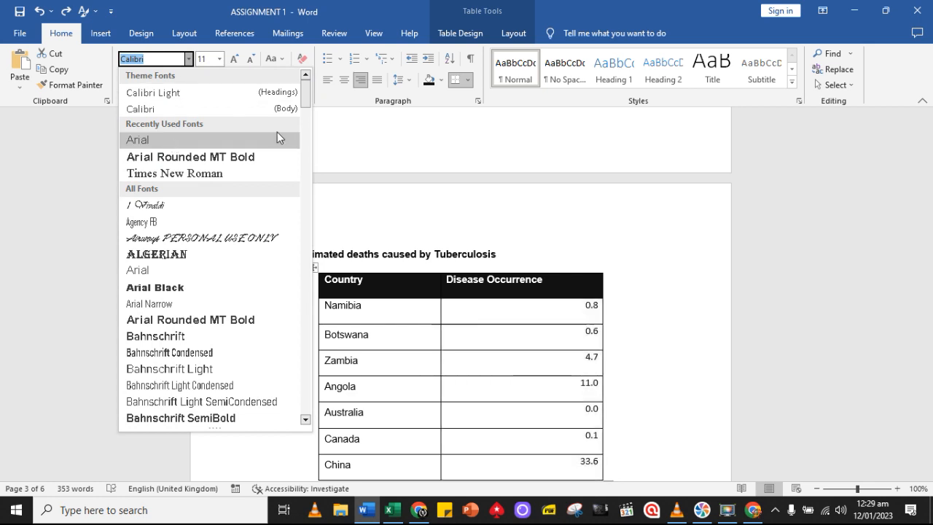
click(277, 138)
Try different cell alignments on the Disease Occurrence values in Table 2, ending with Align Top Right
click(513, 34)
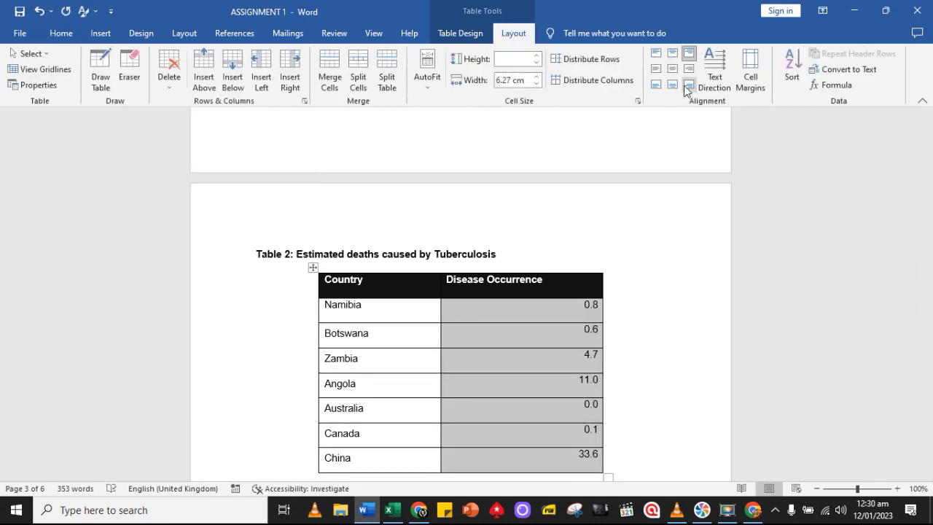
click(656, 68)
click(688, 68)
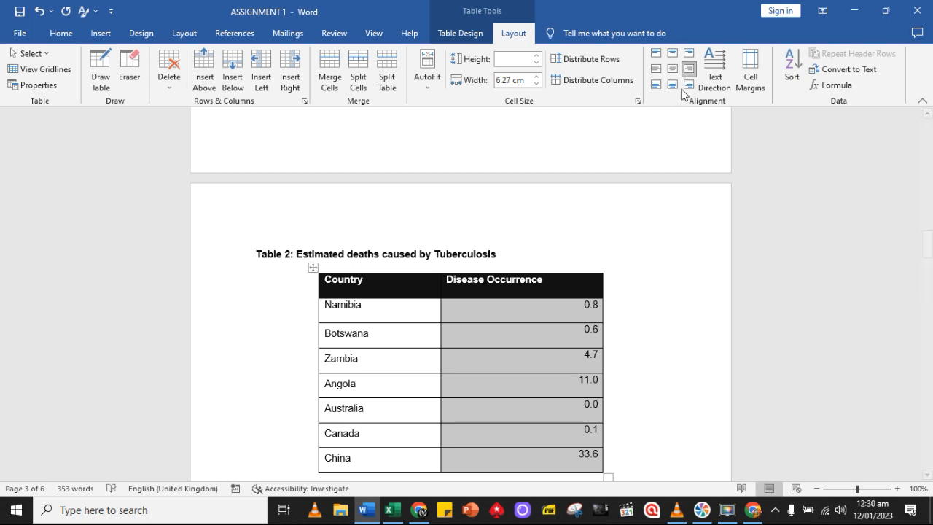
click(672, 85)
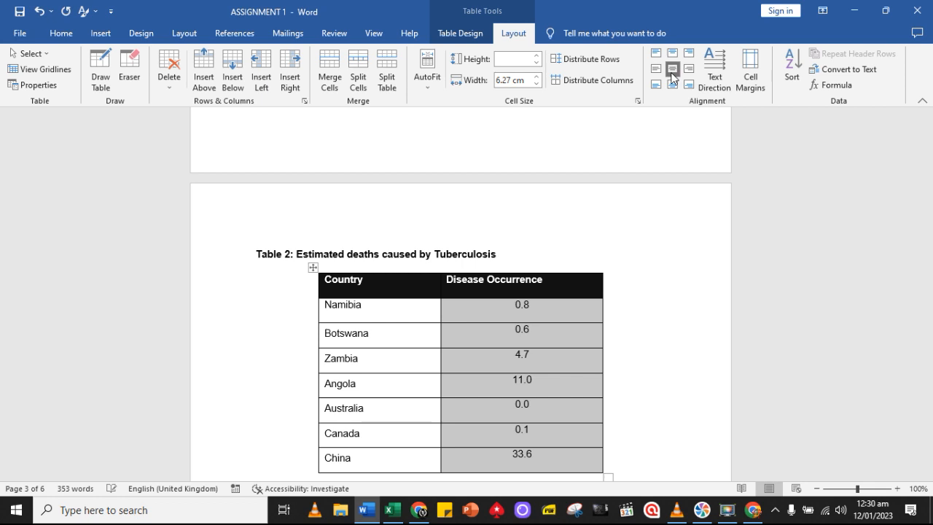
click(671, 61)
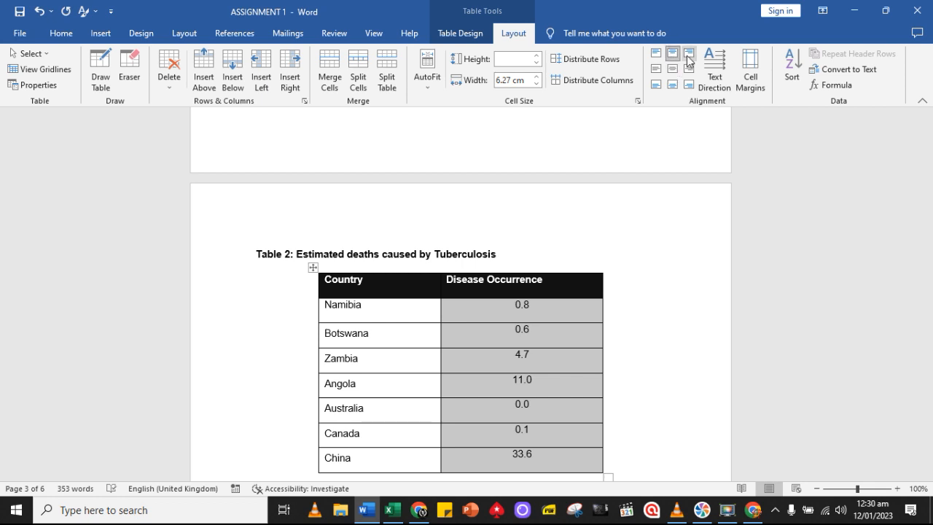
click(690, 57)
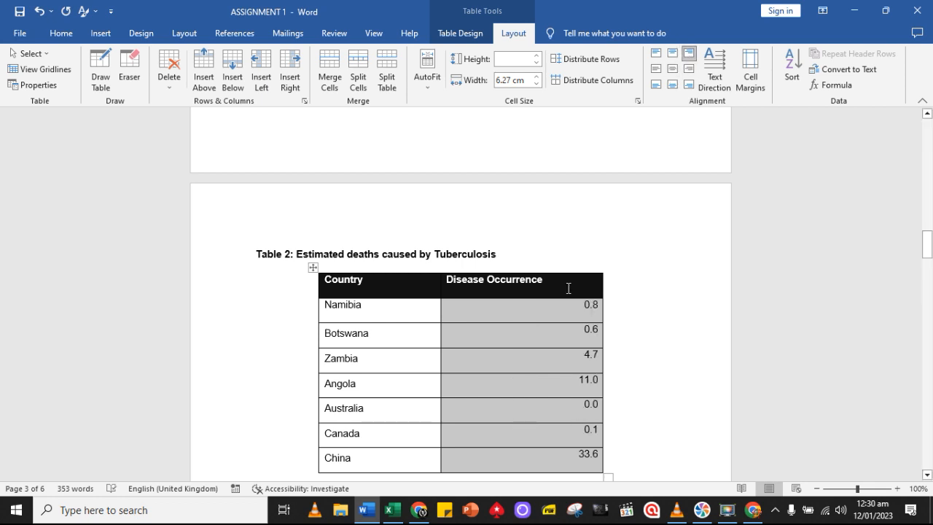
Try left alignment and a line break on Namibia's value in Table 2, and restore its right alignment
click(580, 309)
key(ctrl+e)
key(ctrl+l)
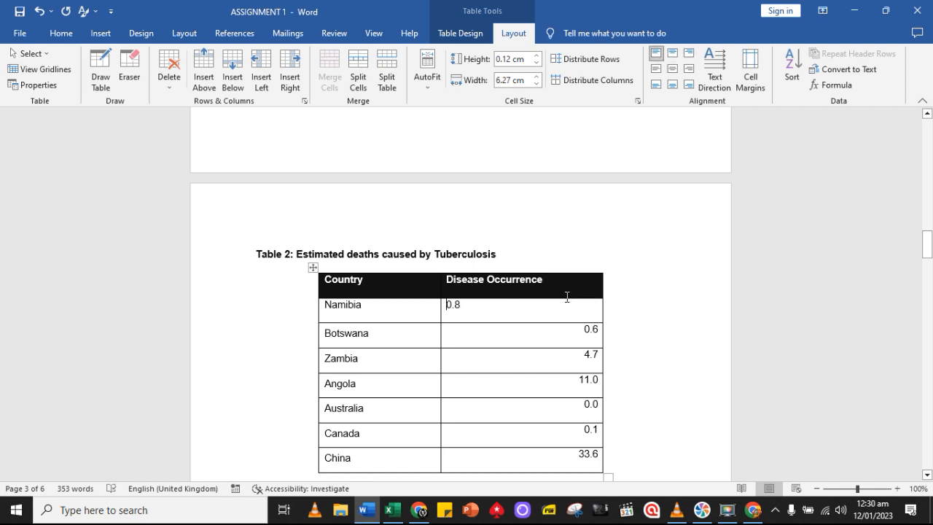
key(Return)
key(BackSpace)
click(55, 34)
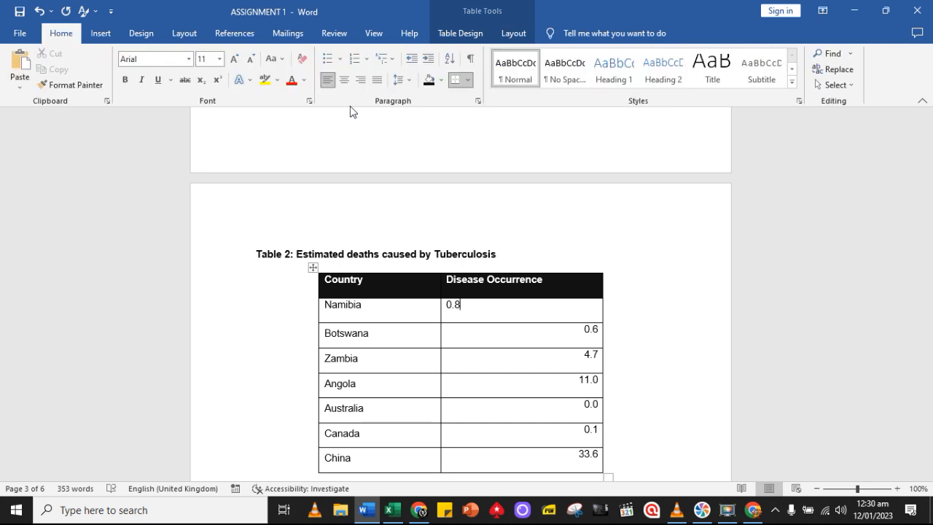
click(361, 79)
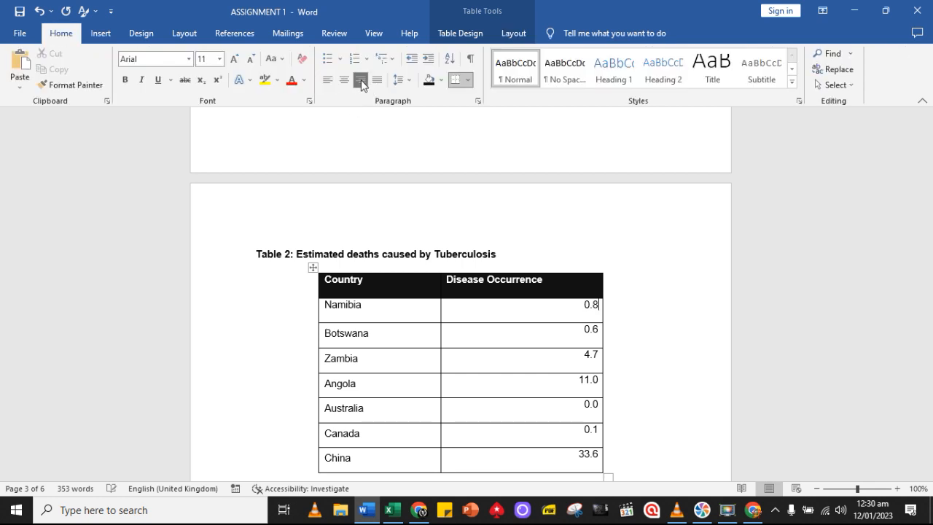
Delete the HIV/AIDS chart, including its title, from above the Figure 2 caption
scroll(555, 287, down, 3)
scroll(555, 287, down, 5)
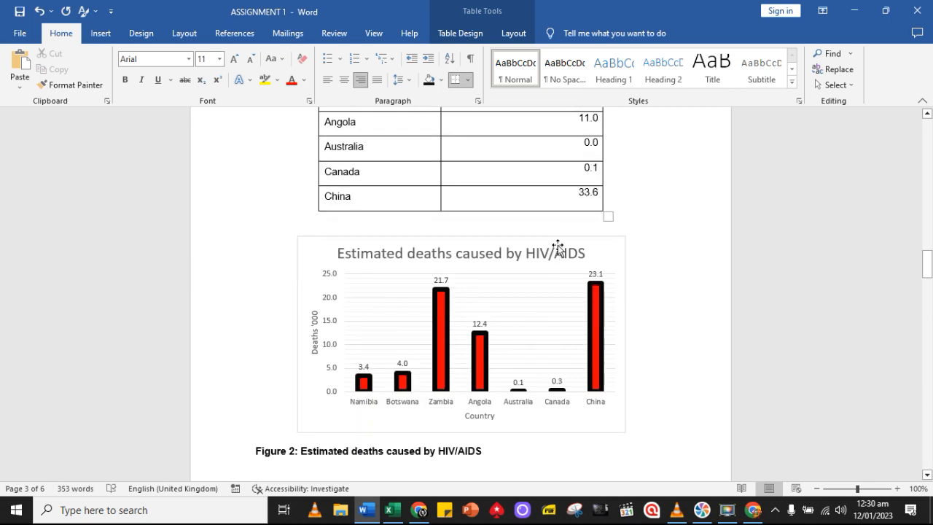
click(557, 245)
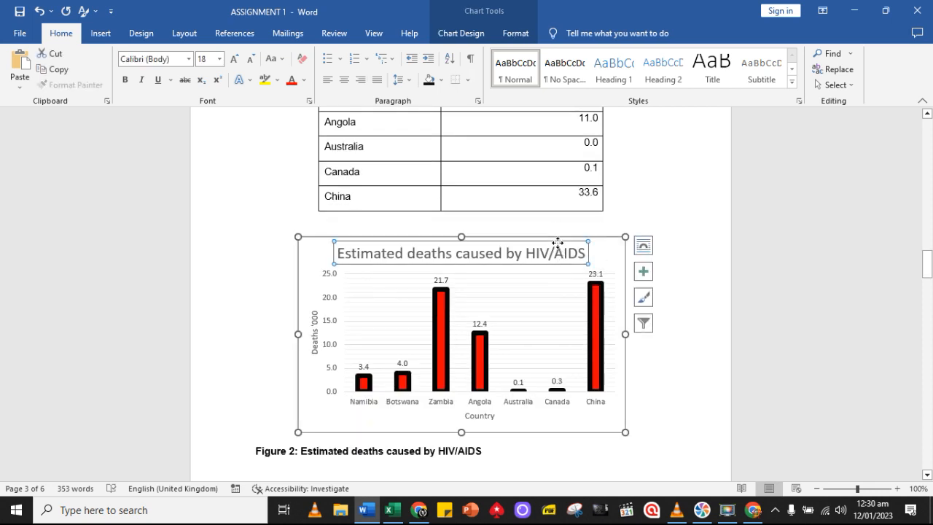
key(Delete)
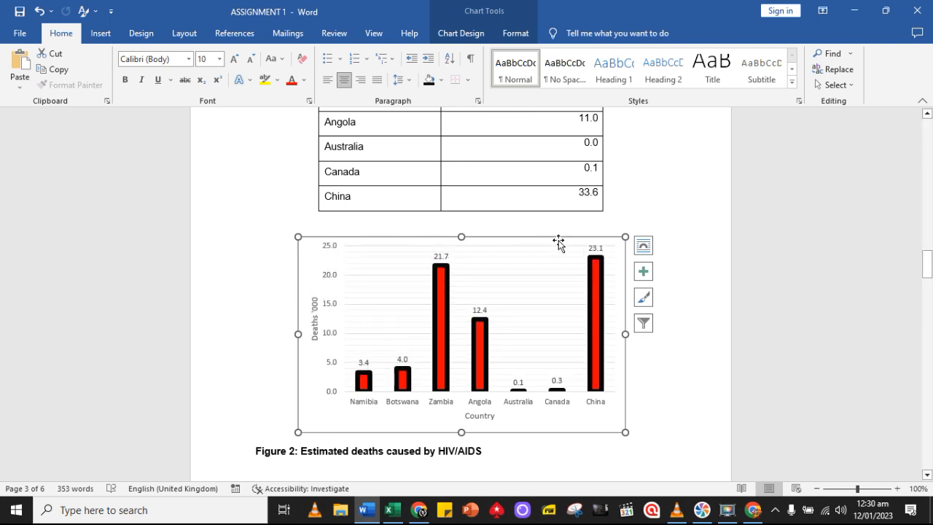
key(Delete)
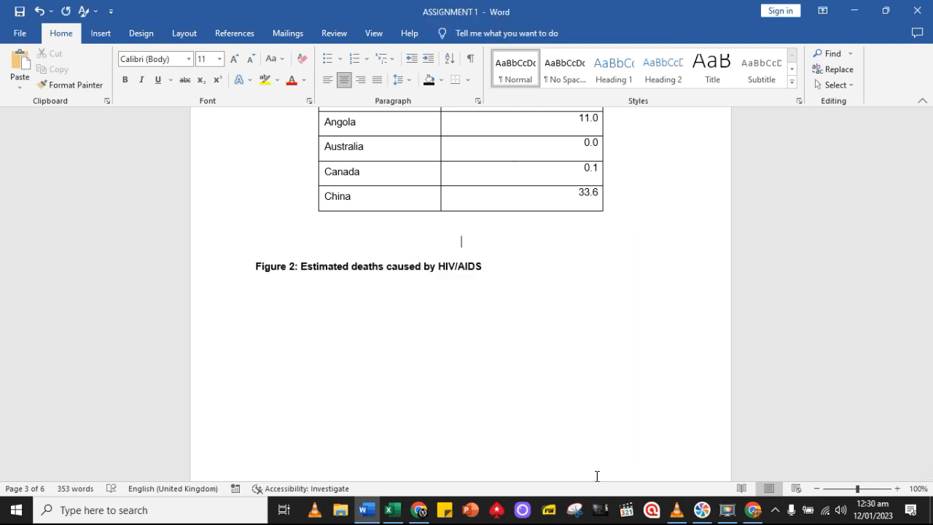
Copy the Tuberculosis chart from the Excel Assignment sheet and paste it above the Figure 2 caption in Word
click(395, 510)
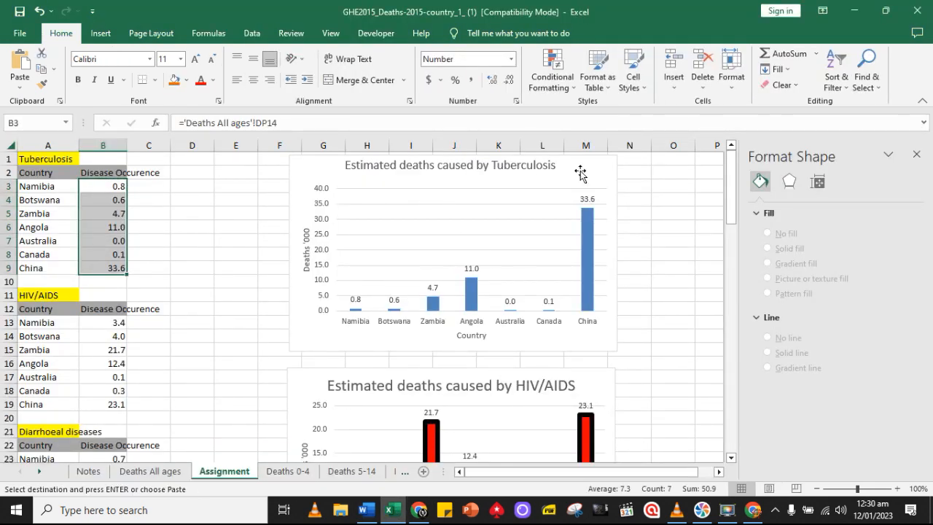
click(606, 168)
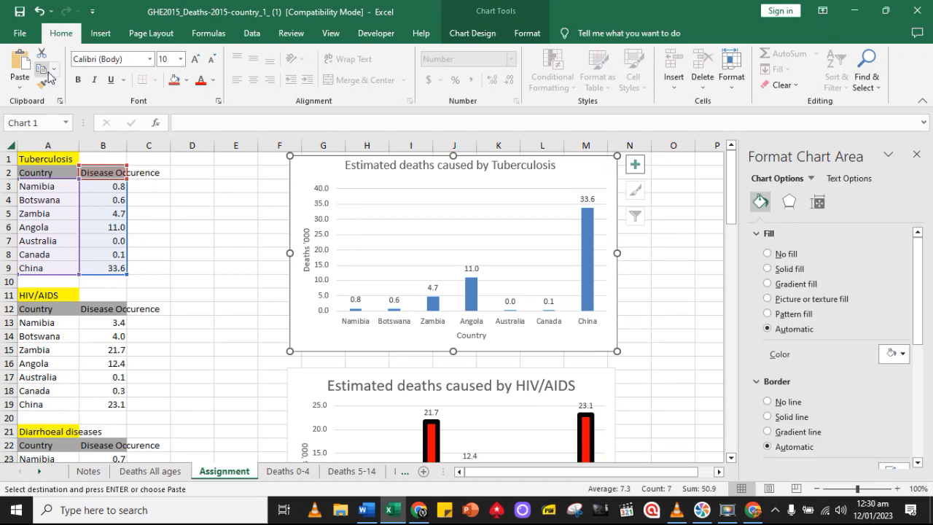
click(366, 509)
click(20, 64)
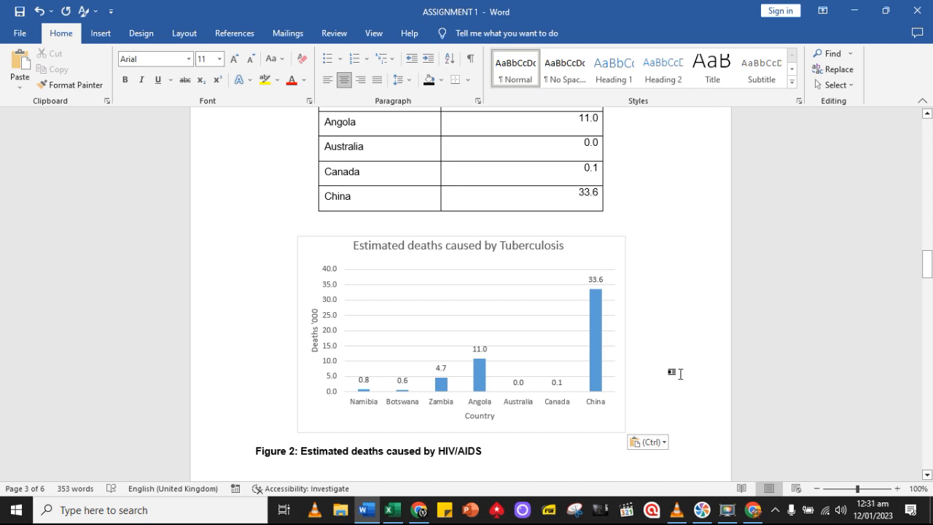
Replace HIV/AIDS with Tuberculosis in the Figure 2 caption below the Tuberculosis chart
scroll(679, 373, down, 15)
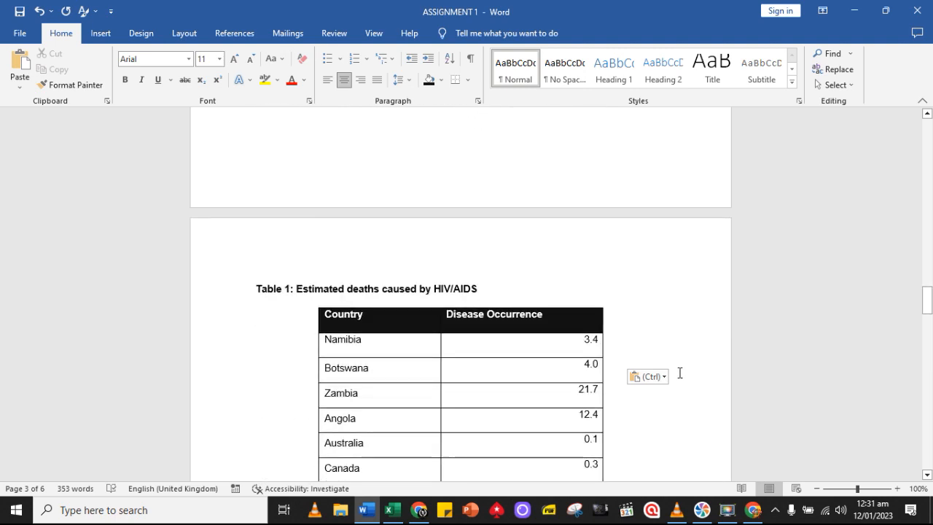
scroll(679, 373, down, 4)
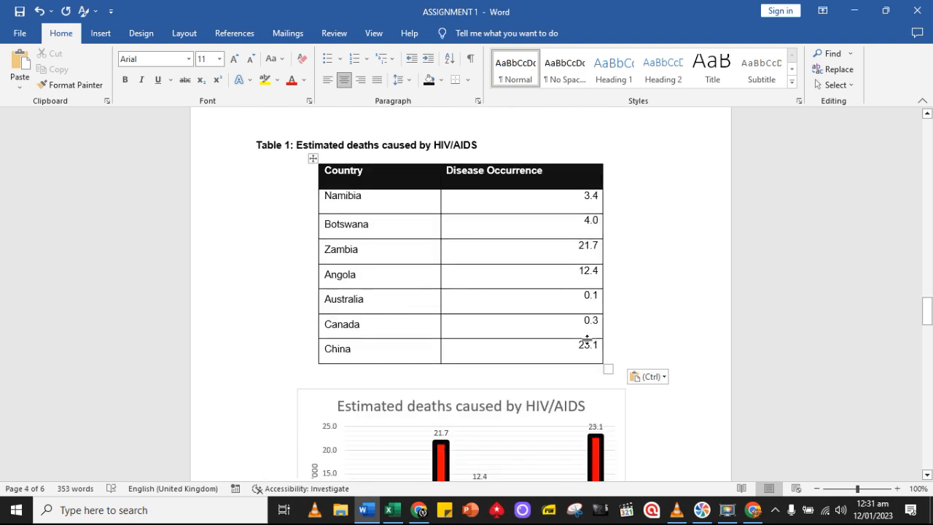
scroll(586, 339, up, 12)
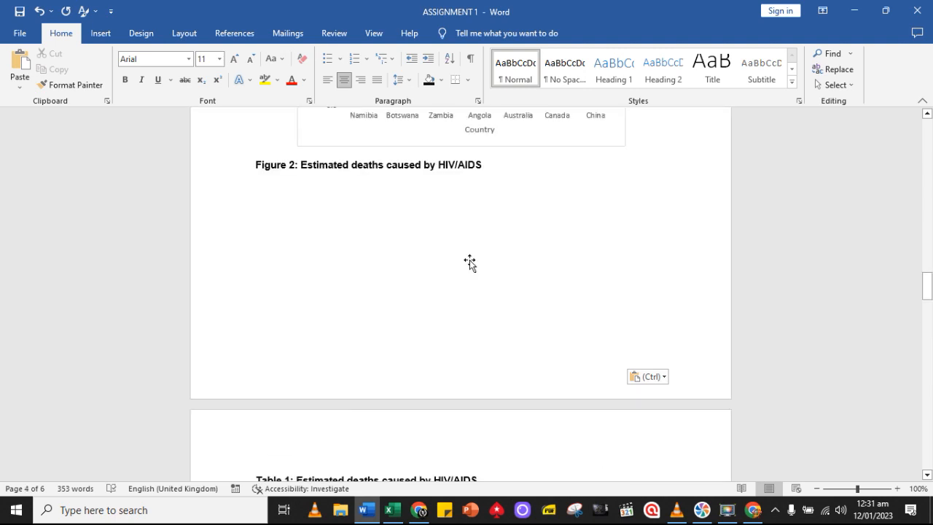
drag(483, 287, 442, 288)
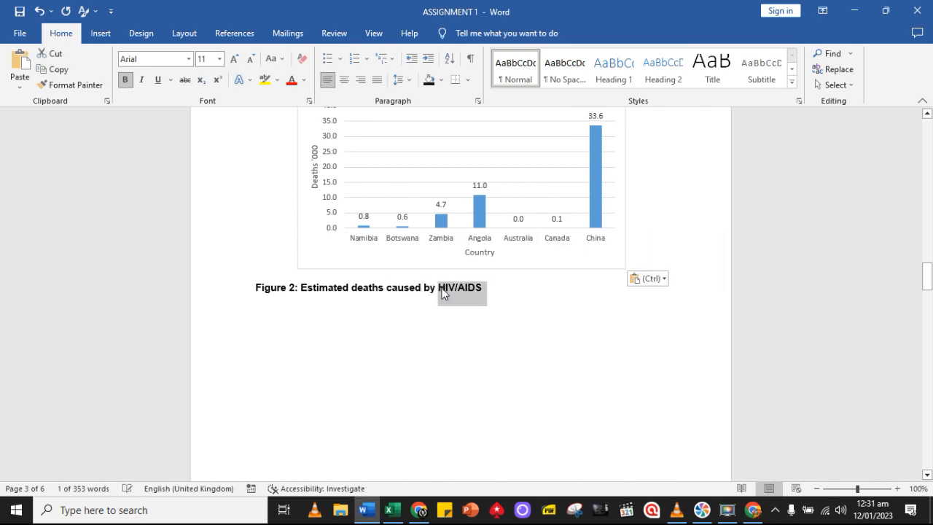
text(Tuberculosis)
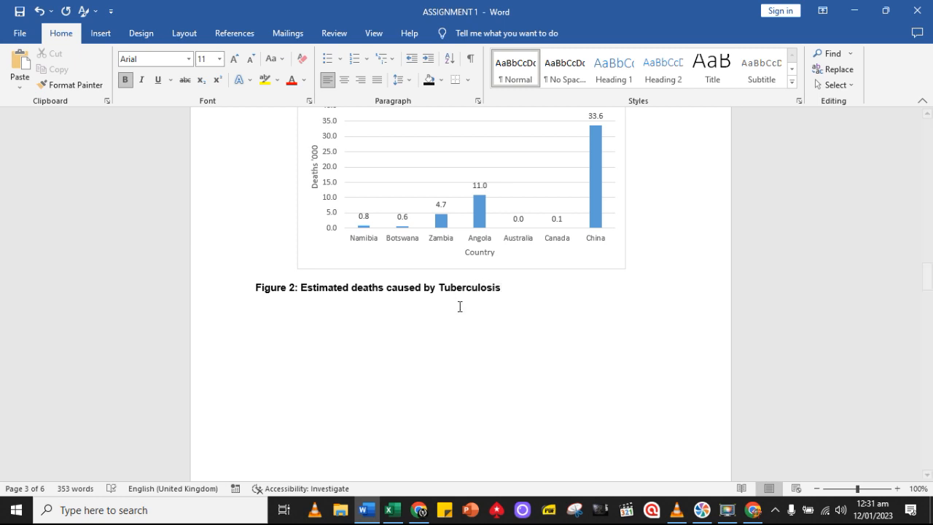
Switch to Excel and copy the Diarrhoeal diseases occurrence values for Namibia through China, cells B23 to B29, from the Assignment sheet
scroll(457, 343, down, 3)
click(394, 507)
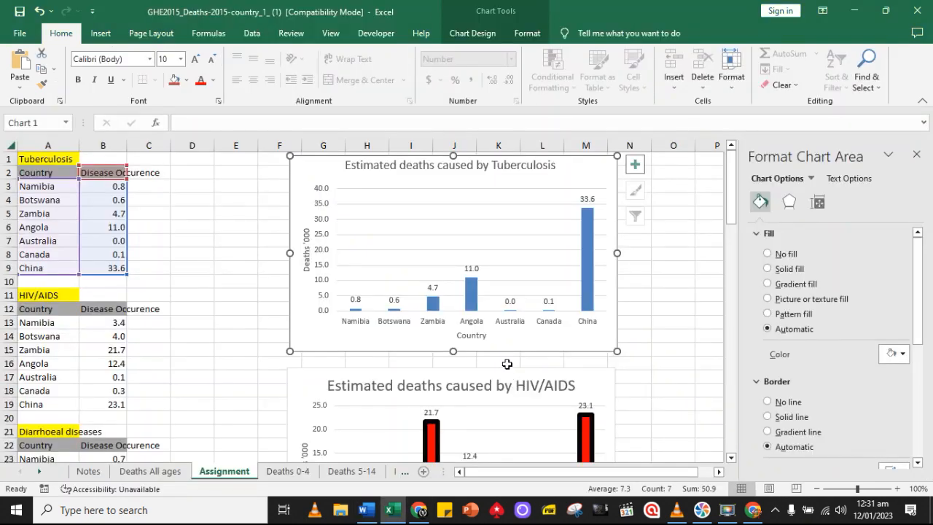
scroll(138, 255, down, 1)
scroll(141, 267, down, 4)
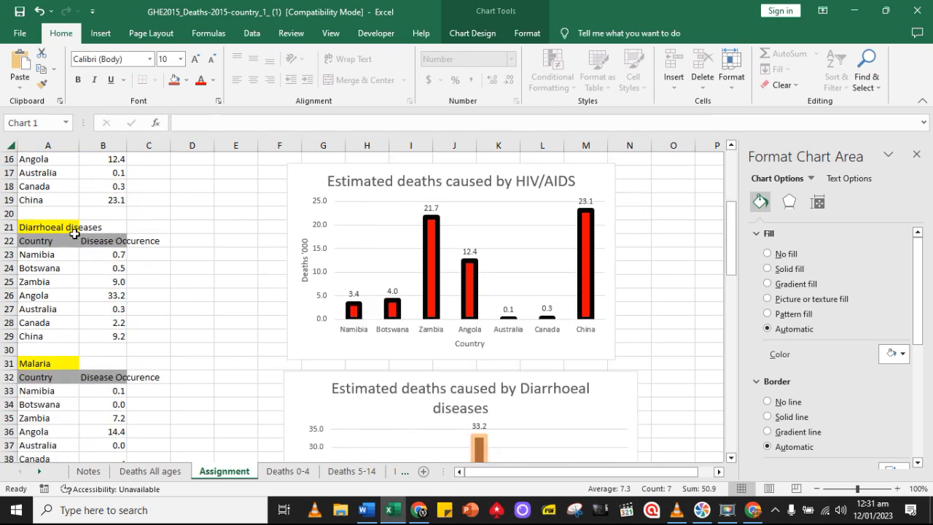
drag(114, 250, 115, 330)
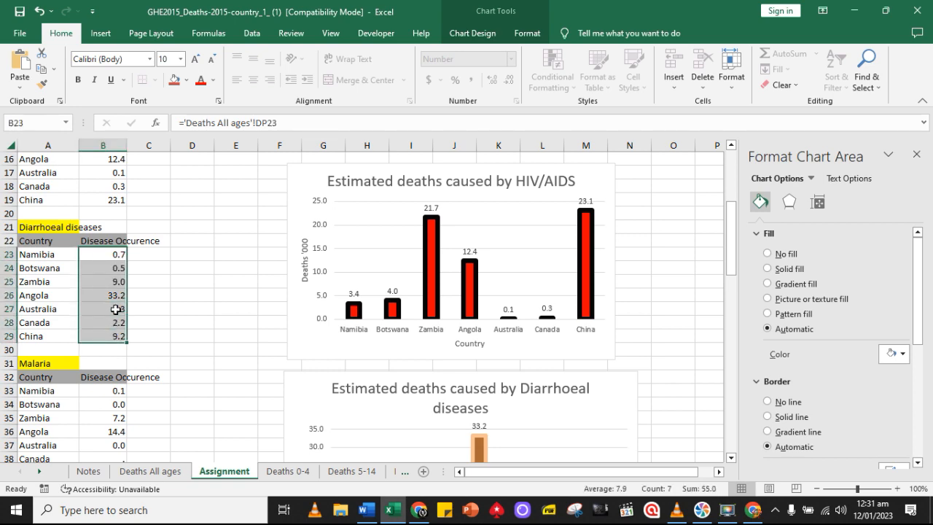
key(ctrl+c)
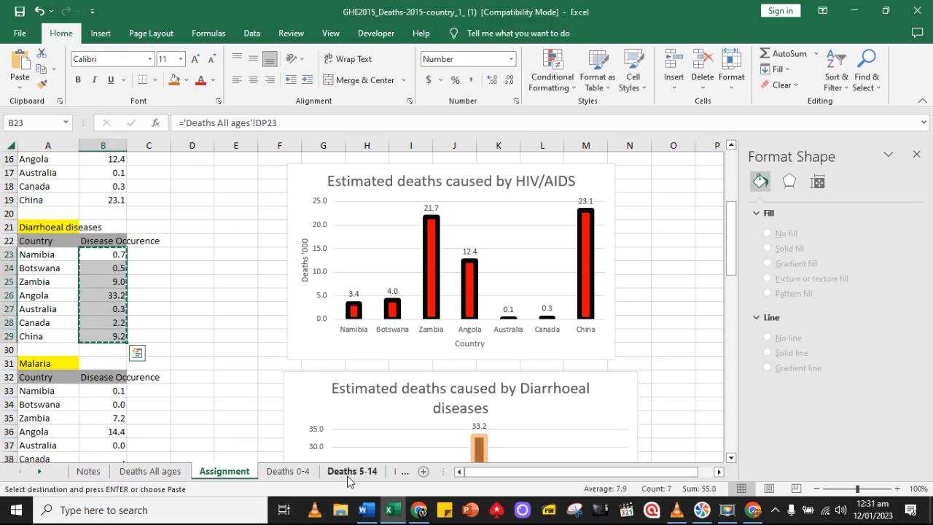
Back in Word, paste the copied Diarrhoeal diseases values over the Disease Occurrence values in the duplicated HIV/AIDS table on page 4
click(366, 509)
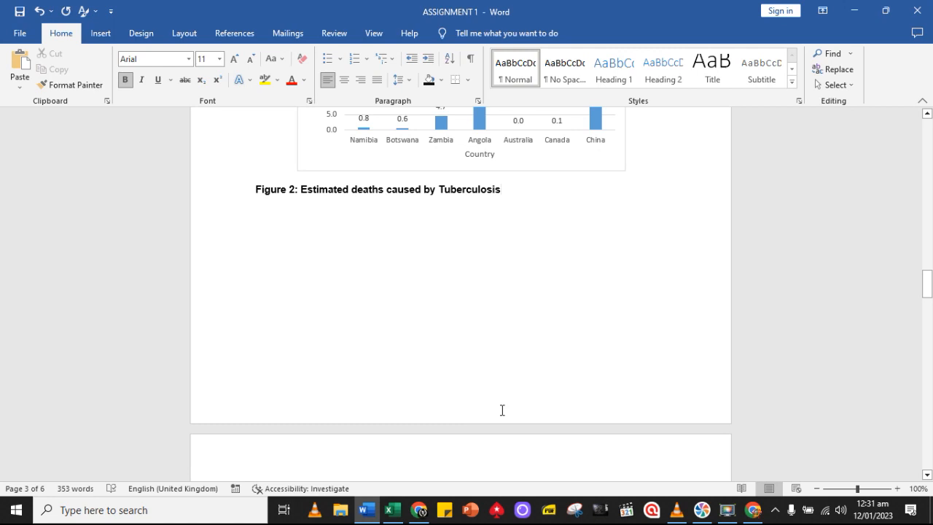
scroll(502, 410, down, 3)
drag(590, 292, 592, 452)
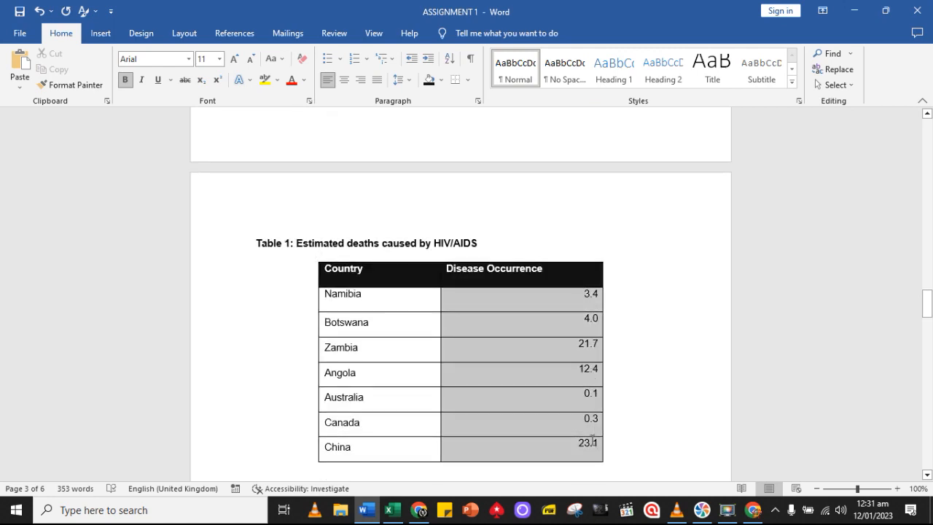
click(27, 90)
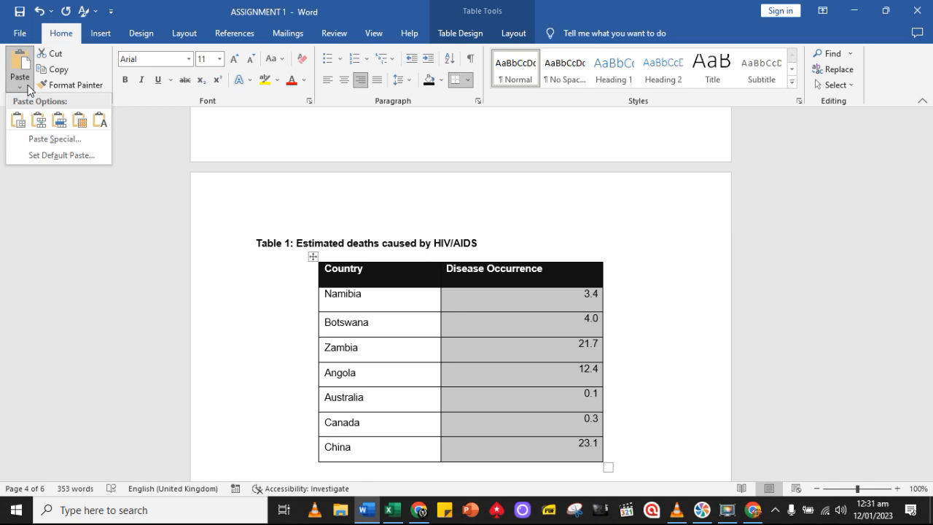
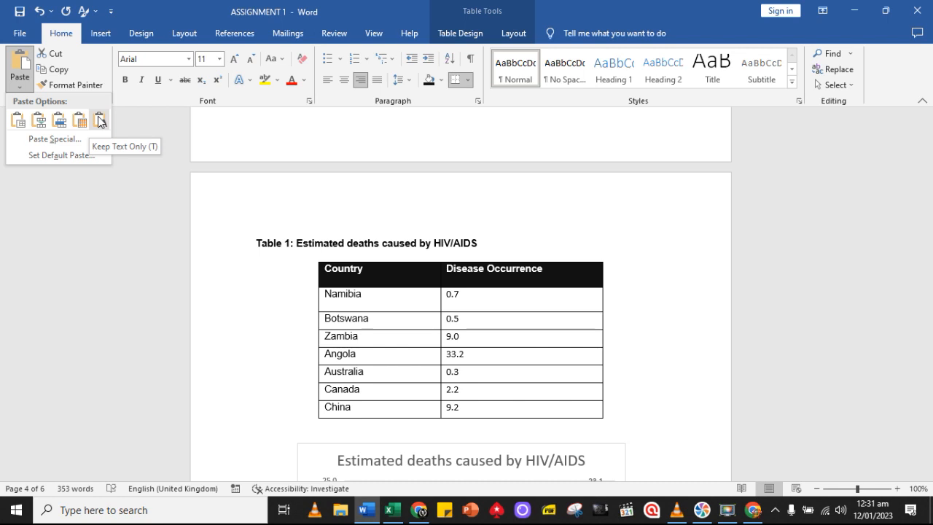
Paste the Diarrhoeal diseases values as text only into the page 4 table's Disease Occurrence column and set their font to Arial
click(99, 120)
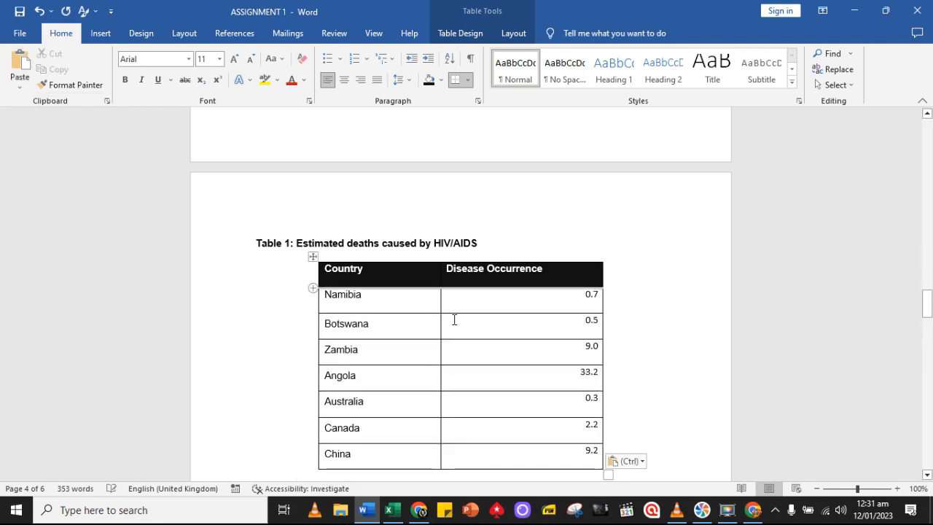
drag(590, 299, 602, 459)
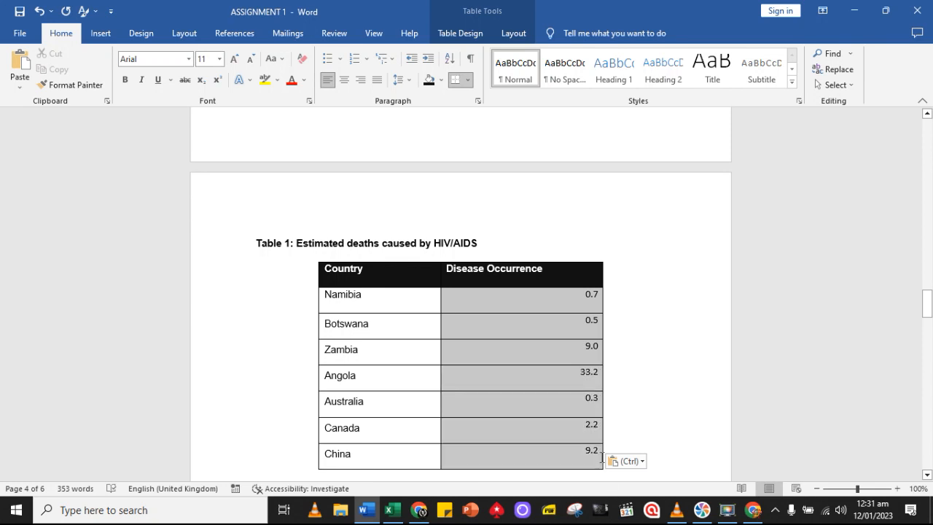
click(189, 60)
click(163, 136)
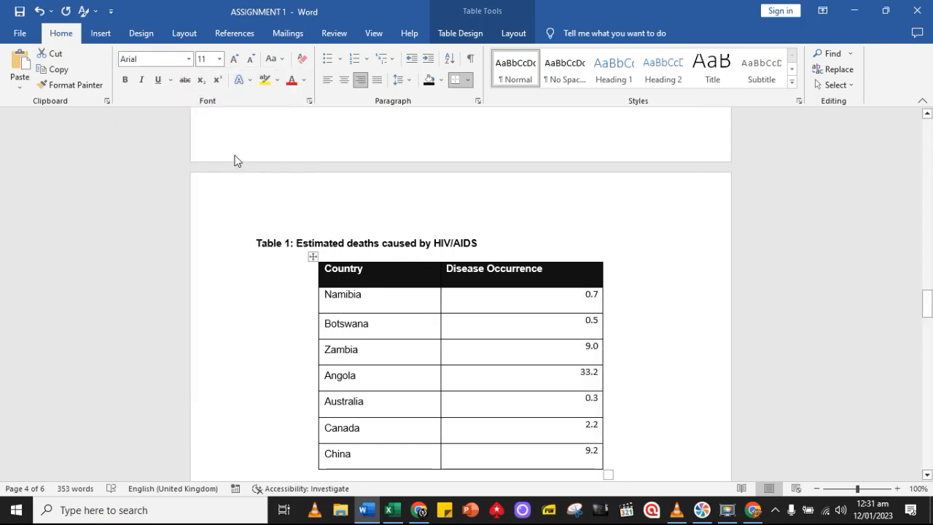
scroll(620, 303, down, 5)
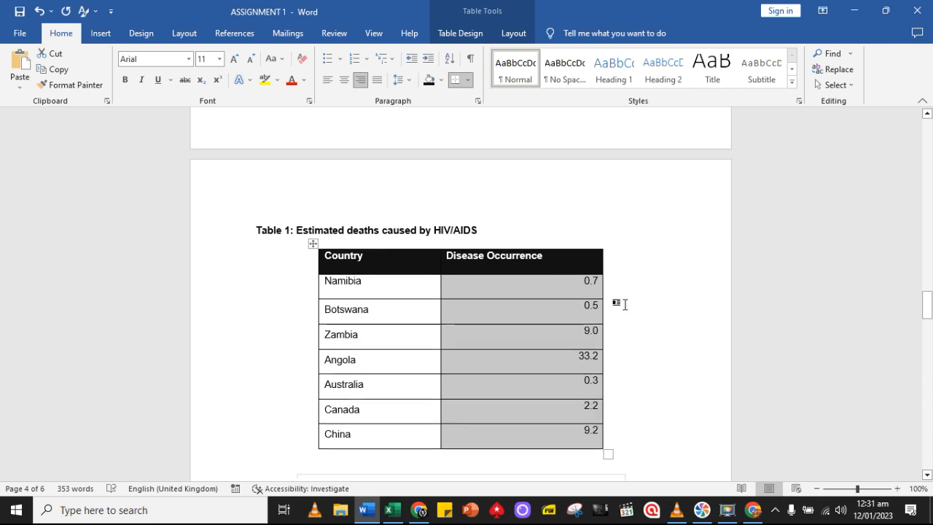
scroll(615, 292, up, 3)
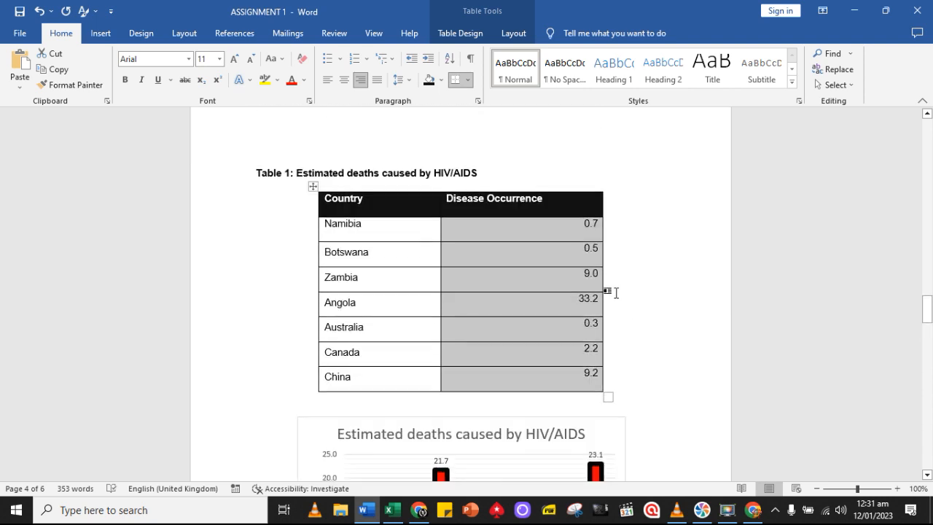
Copy the "Diarrhoeal diseases" heading from cell A21 in Excel and paste it over HIV/AIDS in the page 4 table caption in Word
click(482, 177)
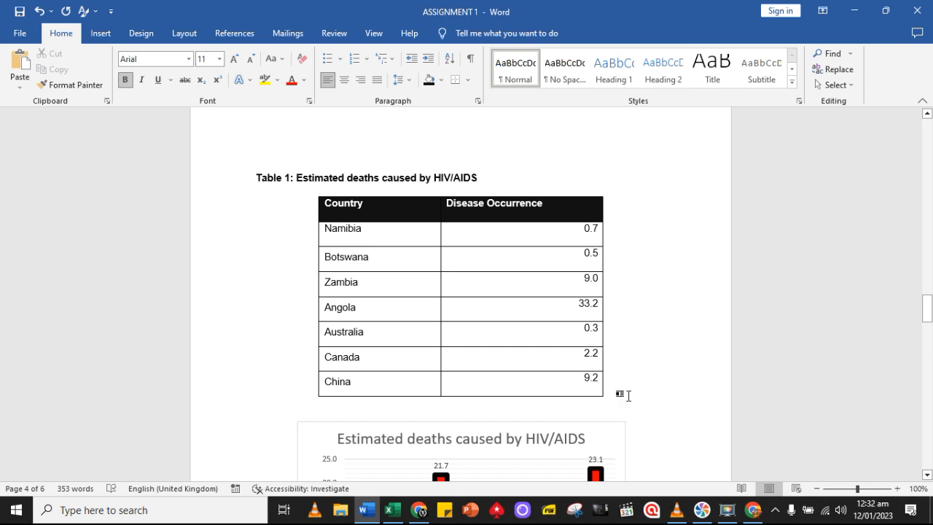
click(392, 509)
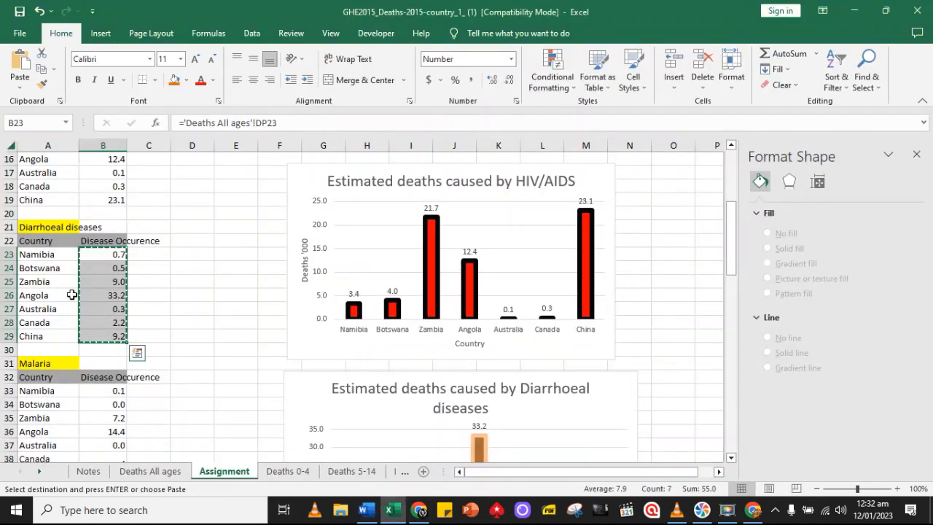
click(58, 227)
click(41, 69)
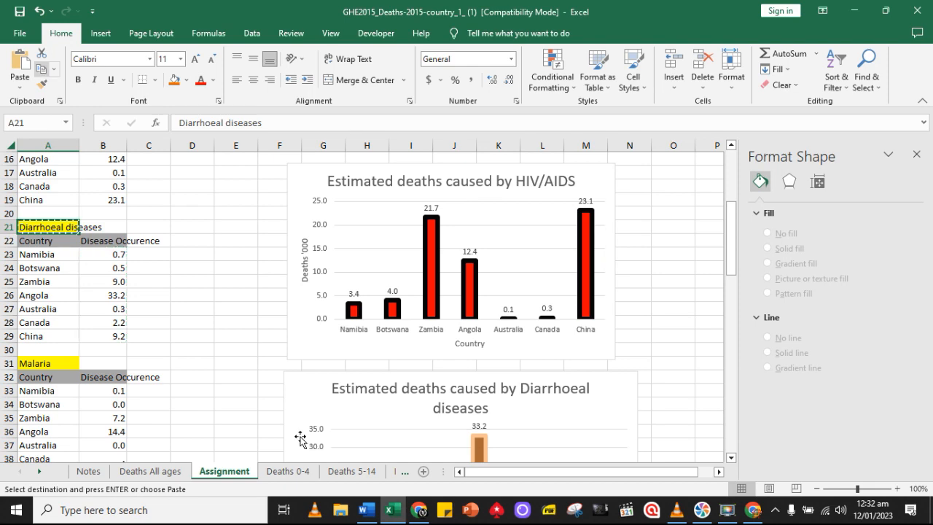
click(364, 510)
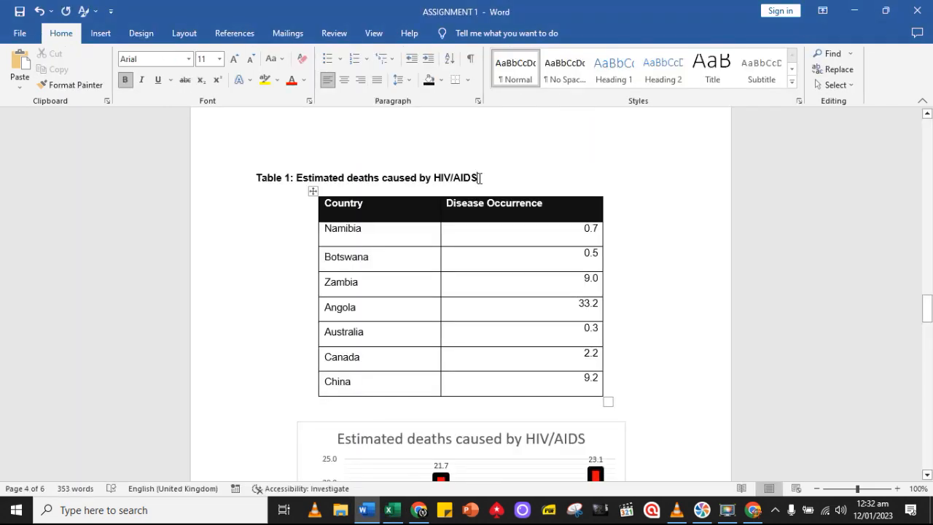
drag(478, 178, 445, 183)
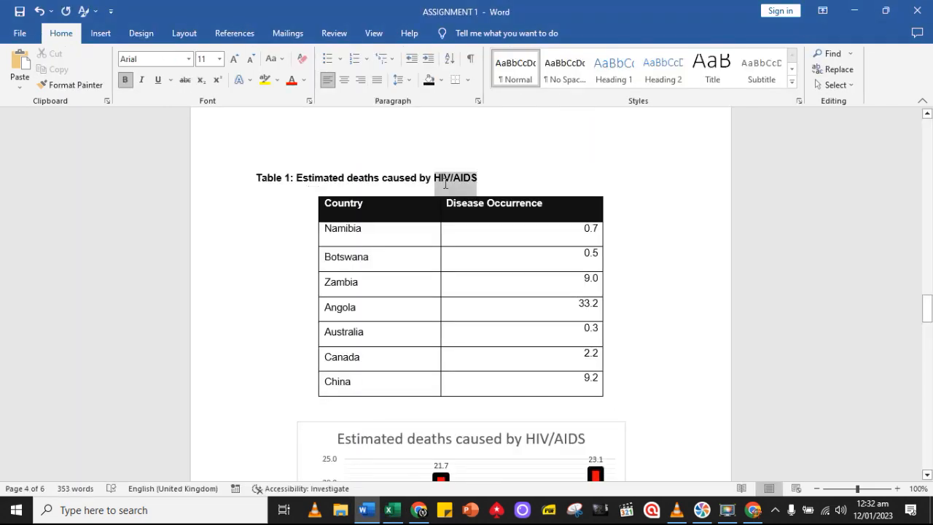
click(19, 82)
click(121, 124)
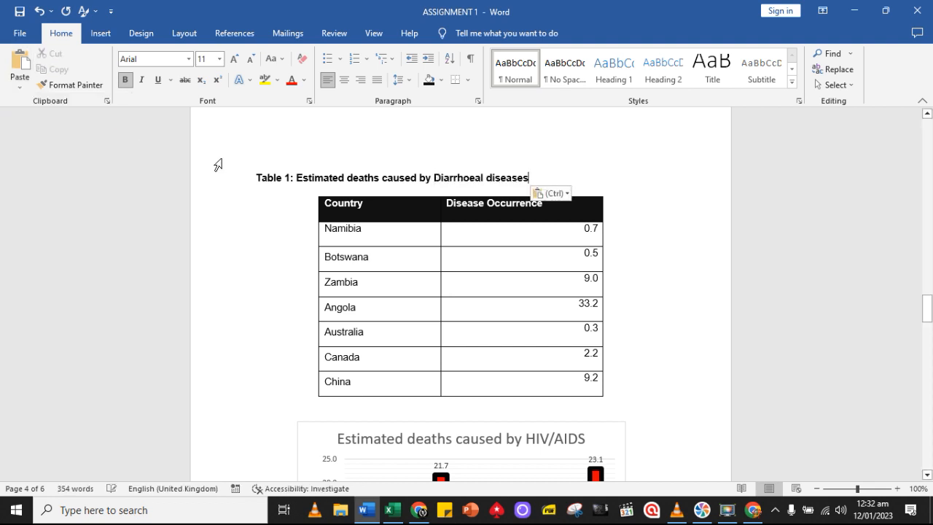
Replace HIV/AIDS with the copied "Diarrhoeal diseases" text in the figure caption below the page 4 chart
scroll(549, 275, down, 4)
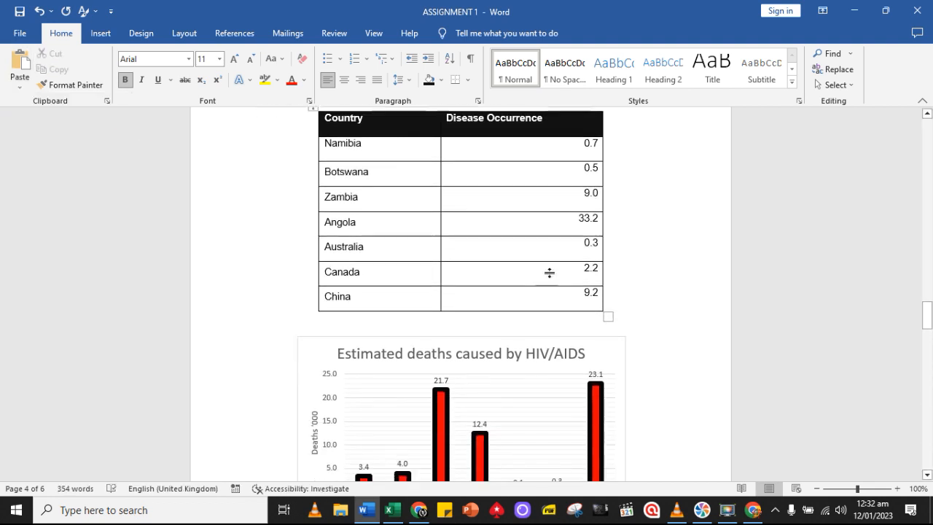
click(576, 310)
scroll(710, 391, down, 3)
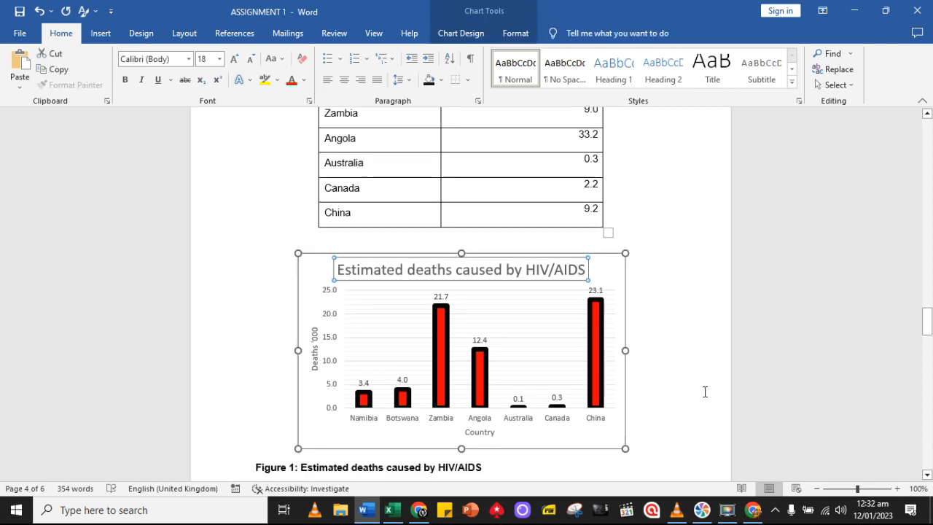
click(490, 411)
drag(486, 408, 441, 406)
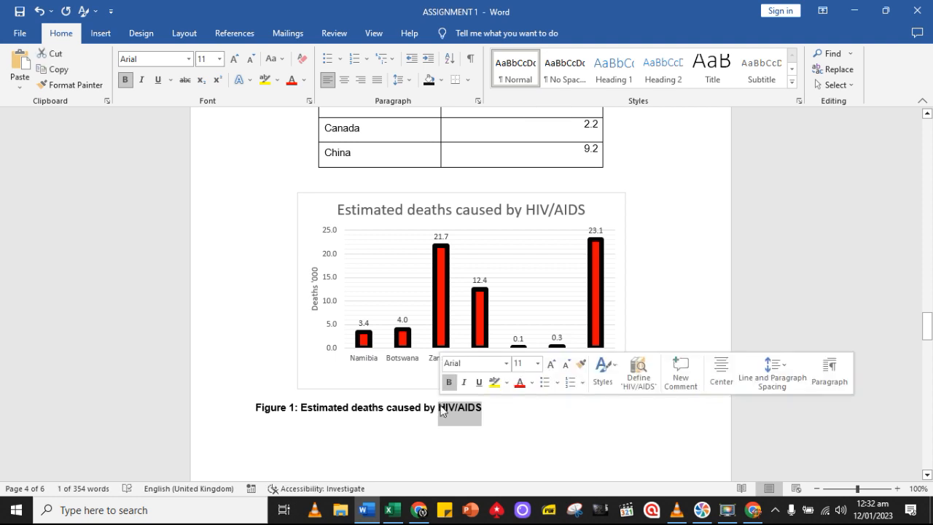
click(440, 402)
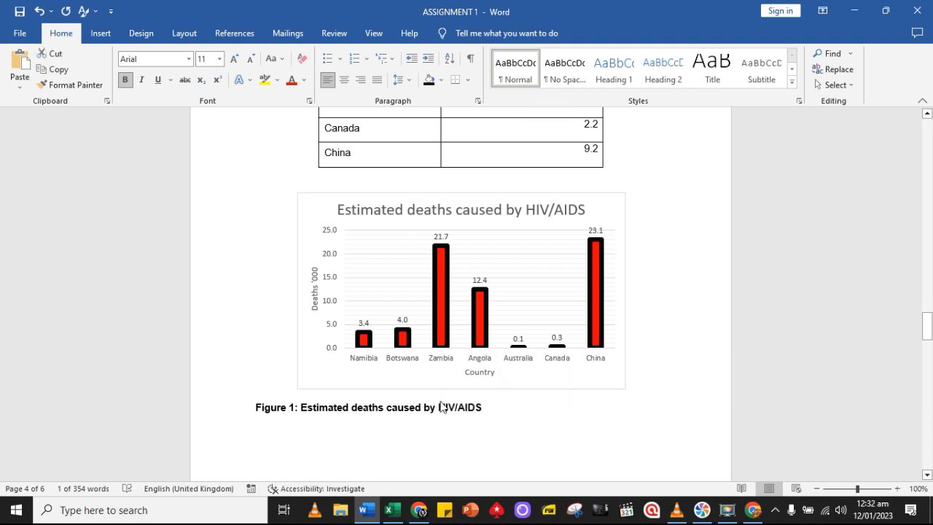
key(ctrl+v)
click(556, 426)
click(633, 457)
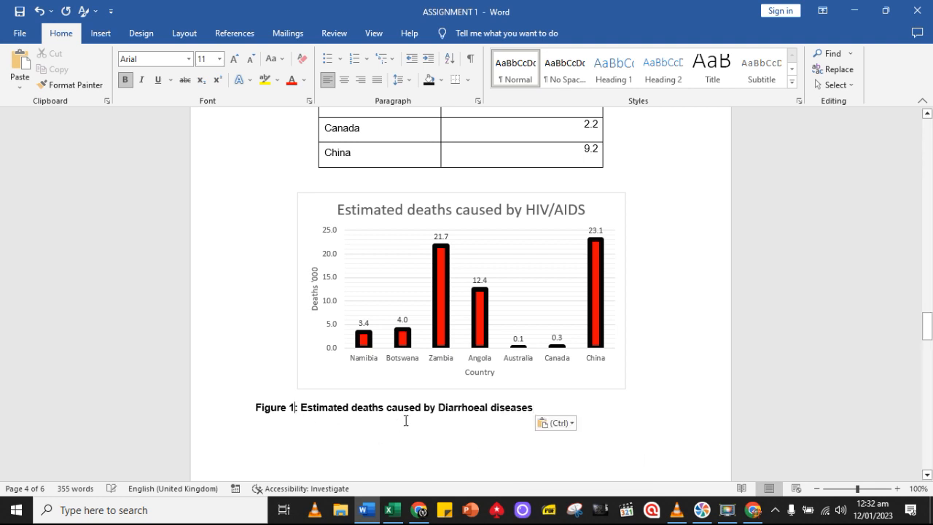
Renumber the Diarrhoeal diseases captions on page 4 as Figure 3 and Table 3
key(BackSpace)
text(3)
scroll(297, 221, up, 5)
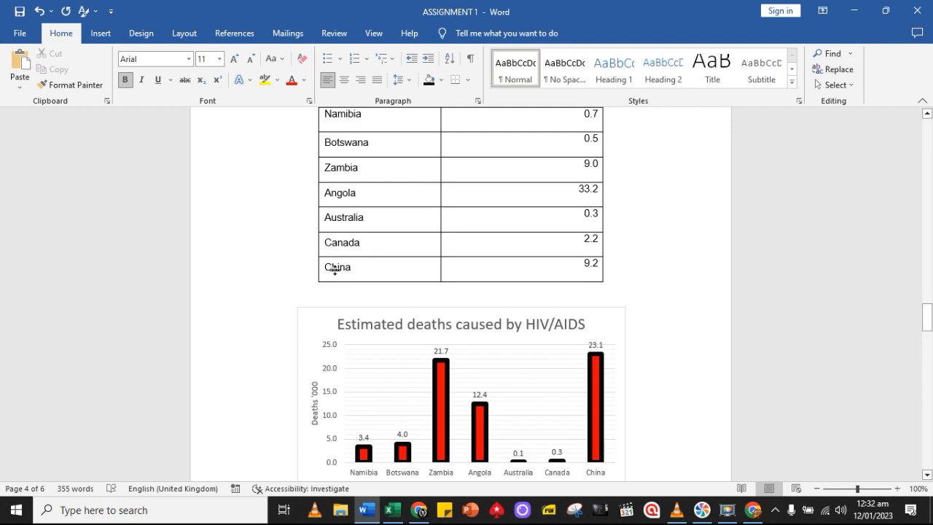
key(BackSpace)
text(3)
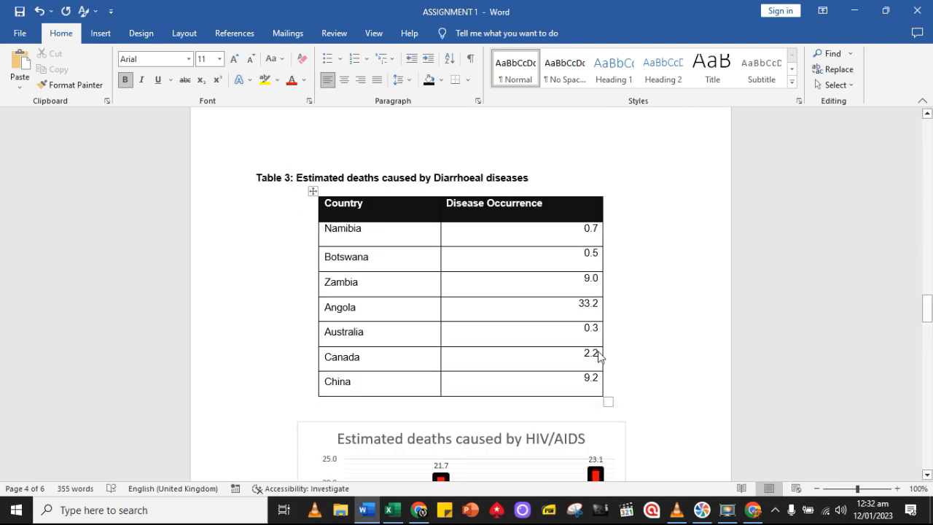
Switch to Excel and copy the Diarrhoeal diseases deaths chart from the Assignment sheet
scroll(598, 356, down, 5)
click(390, 509)
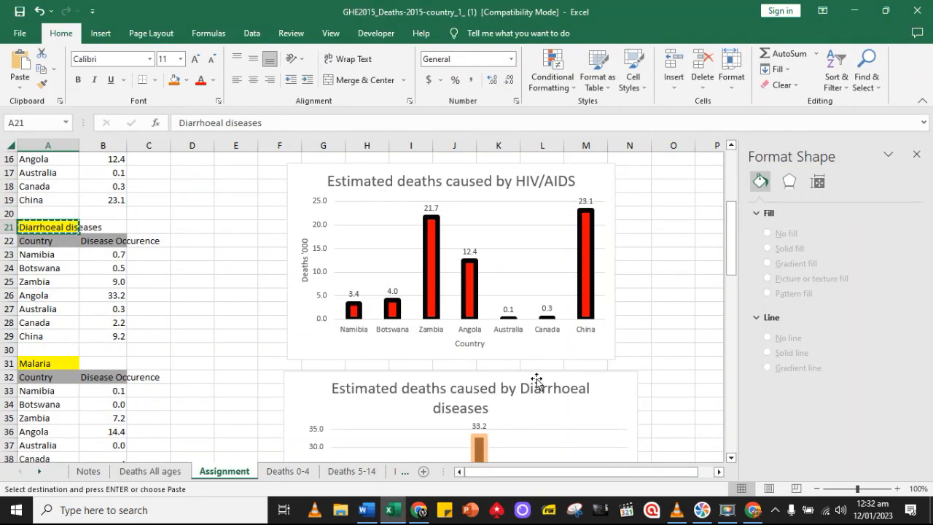
scroll(538, 373, down, 1)
scroll(538, 373, down, 3)
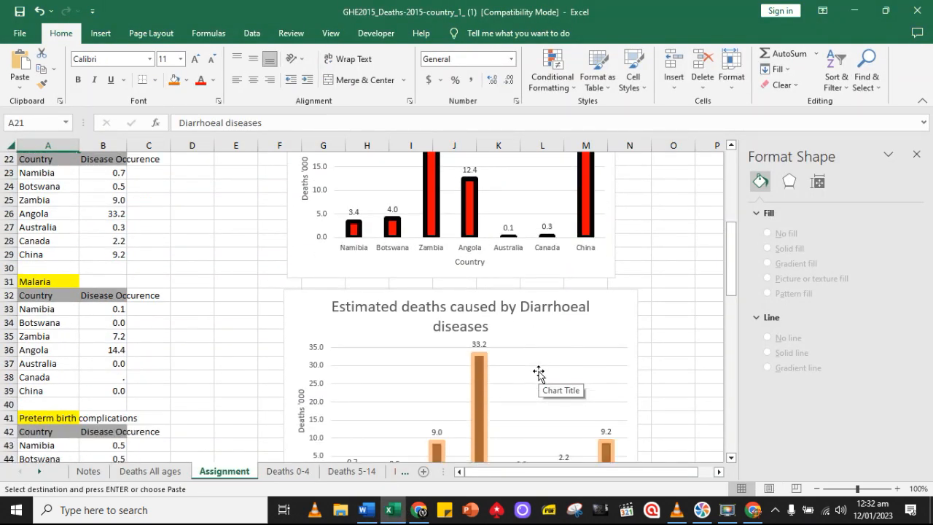
click(303, 213)
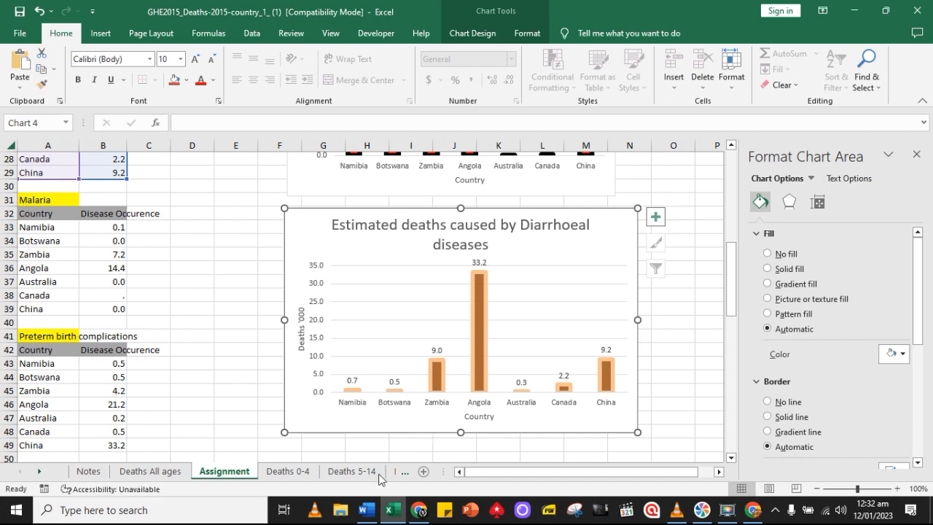
Back in Word, delete the HIV/AIDS chart above the Figure 3 caption and paste the Diarrhoeal diseases chart in its place
click(366, 512)
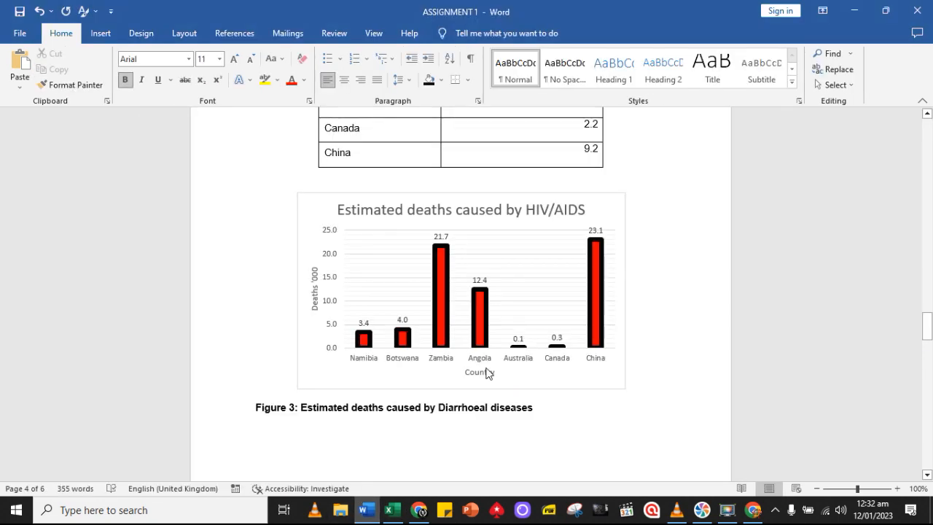
click(568, 388)
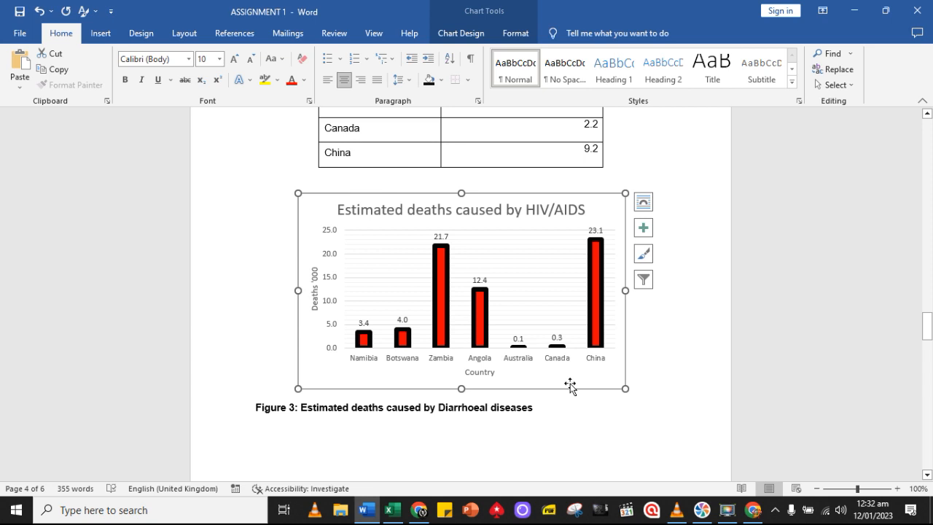
key(Delete)
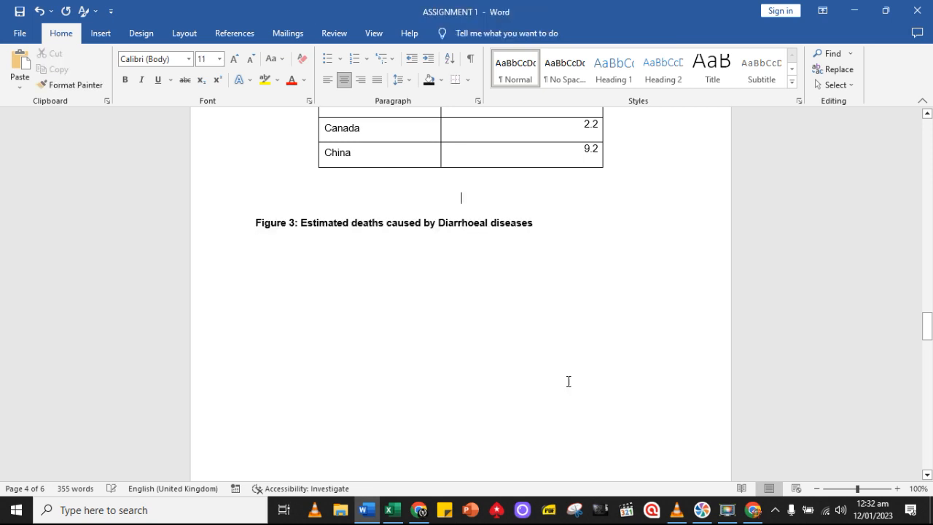
click(18, 62)
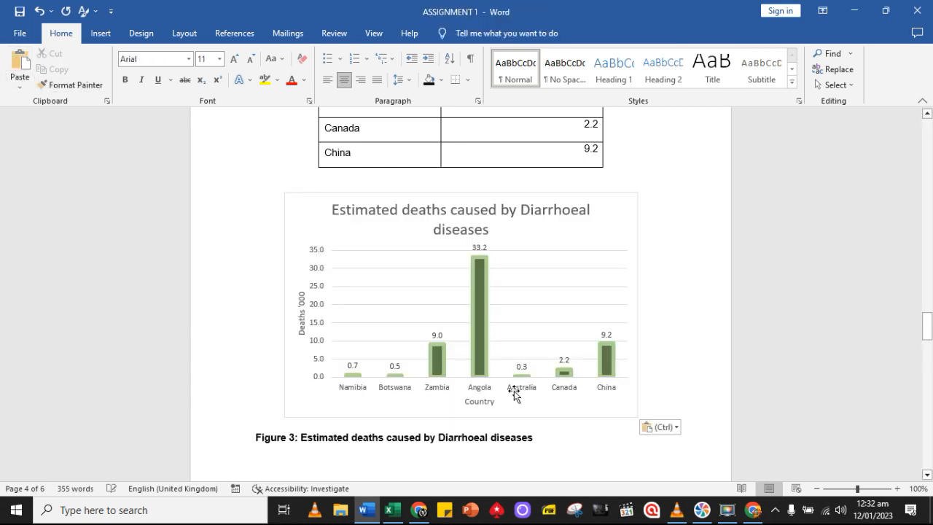
Renumber the duplicated HIV/AIDS table caption on page 5 as Table 4
scroll(690, 432, down, 2)
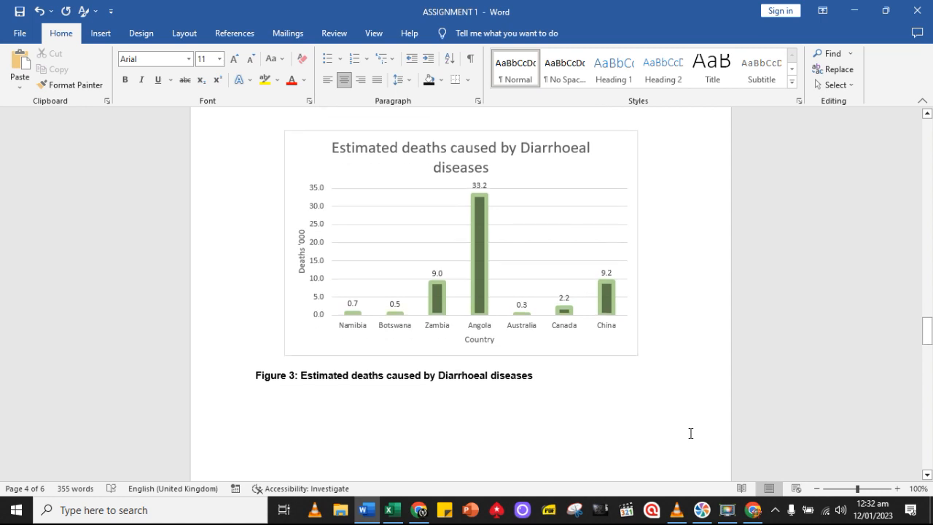
scroll(689, 433, up, 4)
scroll(689, 433, down, 3)
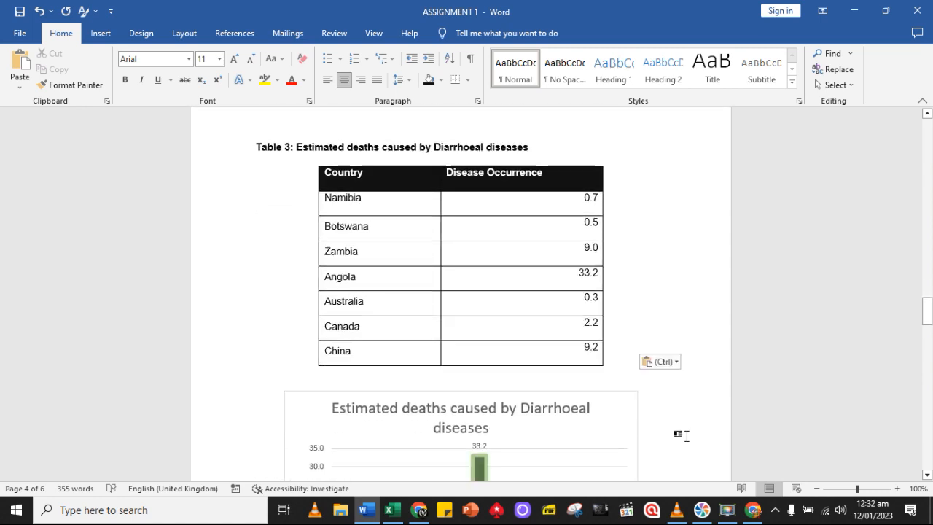
scroll(685, 435, down, 10)
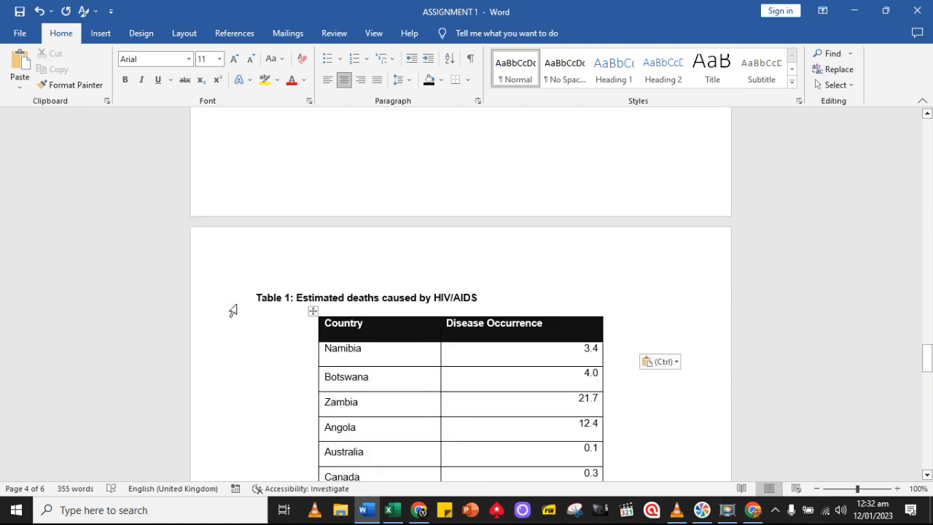
click(289, 298)
key(BackSpace)
text(4)
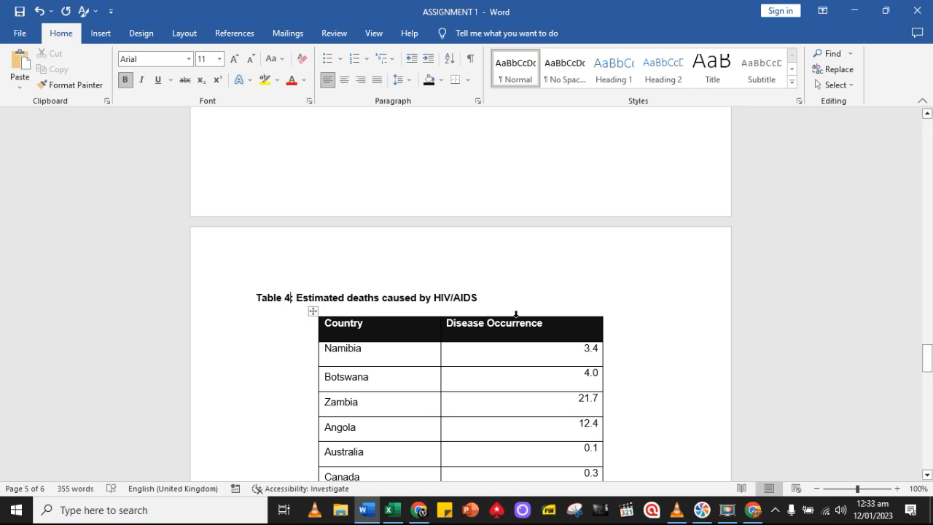
Check the next disease in the Excel Assignment sheet and replace HIV/AIDS with Malaria in the Table 4 caption in Word
scroll(517, 317, down, 2)
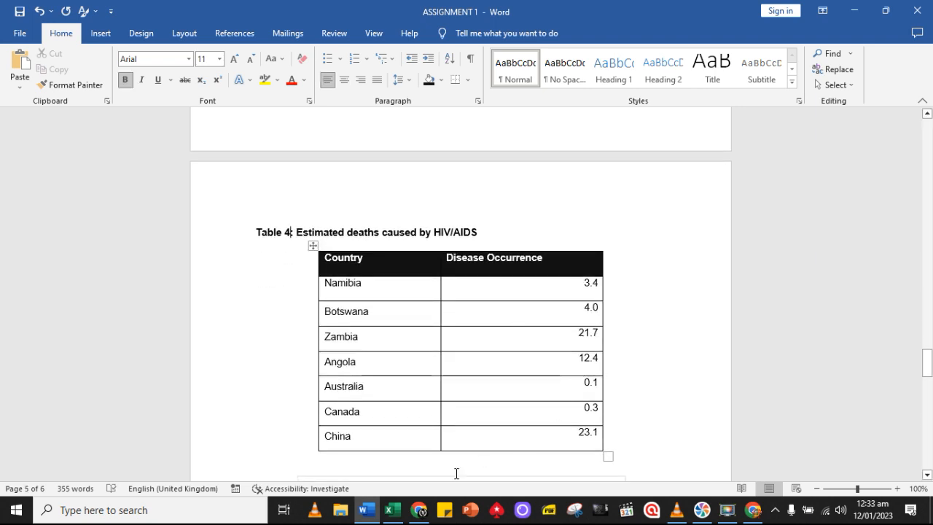
click(391, 509)
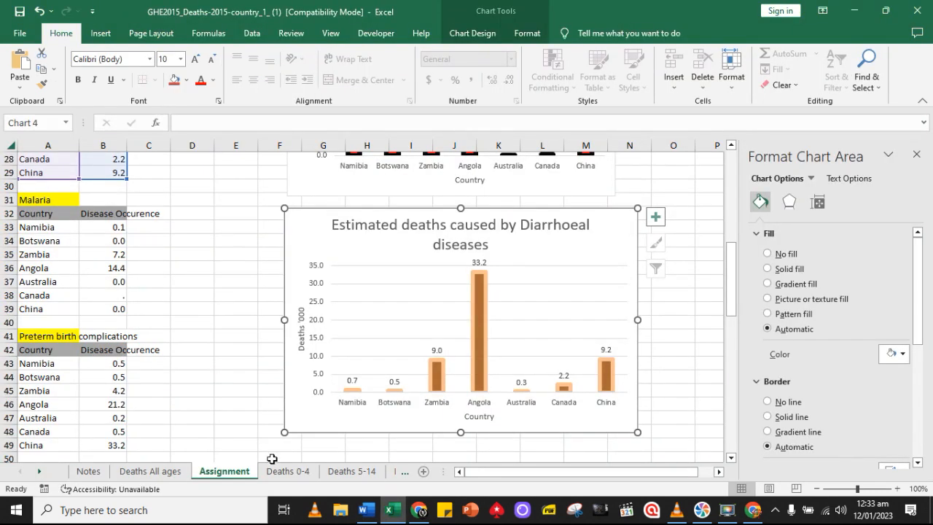
click(365, 509)
key(BackSpace)
key(BackSpace)
key(BackSpace)
key(BackSpace)
key(BackSpace)
key(BackSpace)
key(BackSpace)
text(Malari)
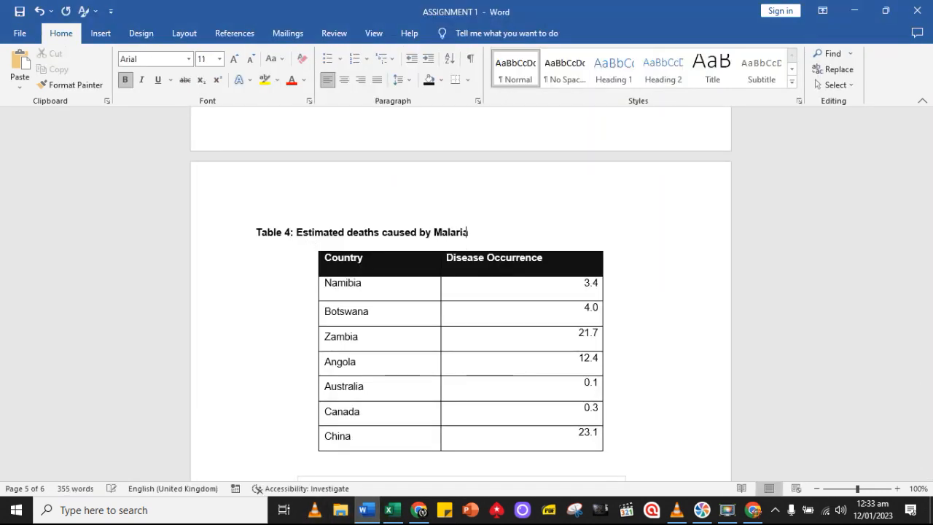
text(a)
Change the figure caption below the page 5 chart to "Figure 4: Estimated deaths caused by Malaria"
scroll(448, 238, down, 5)
click(484, 361)
key(BackSpace)
key(BackSpace)
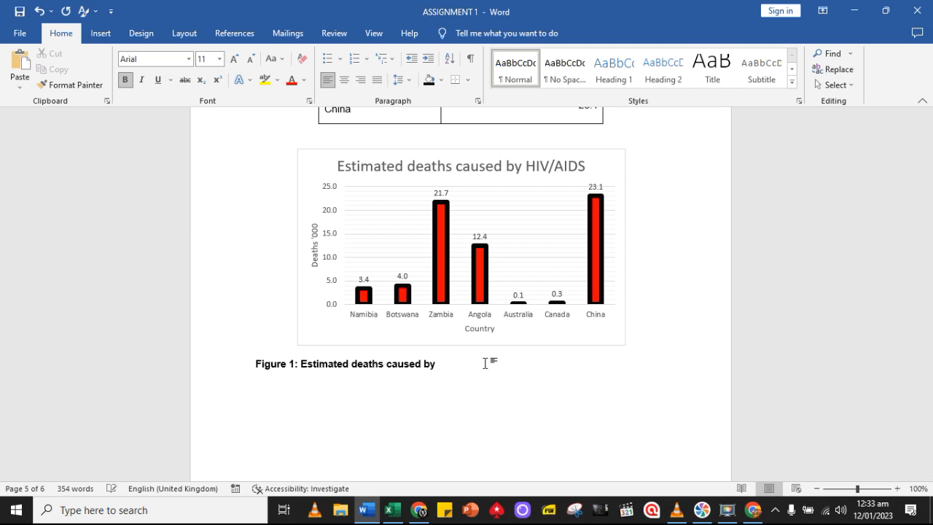
click(295, 364)
key(BackSpace)
text(4)
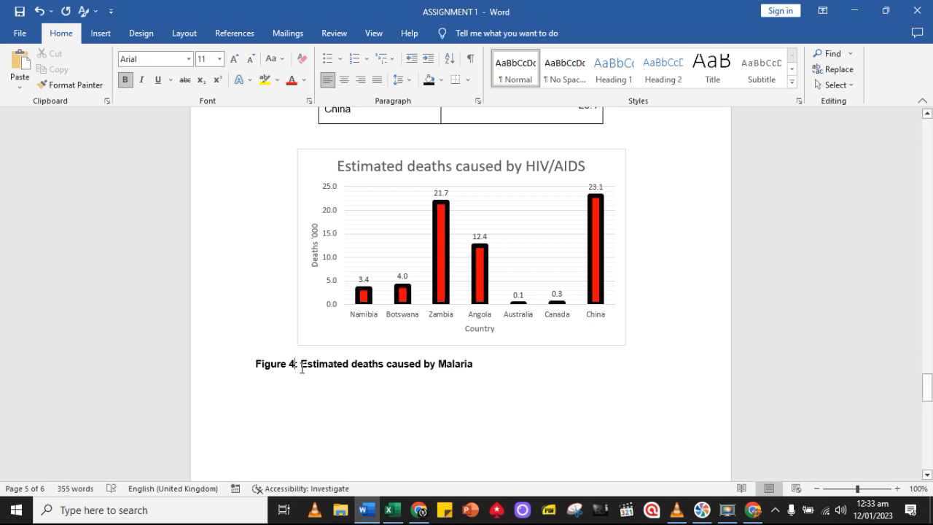
Copy the Malaria occurrence values for Namibia through China, cells B33 to B39, from Excel and return to Table 4 in Word
click(391, 509)
drag(116, 226, 118, 308)
key(ctrl+c)
click(365, 509)
scroll(531, 191, up, 5)
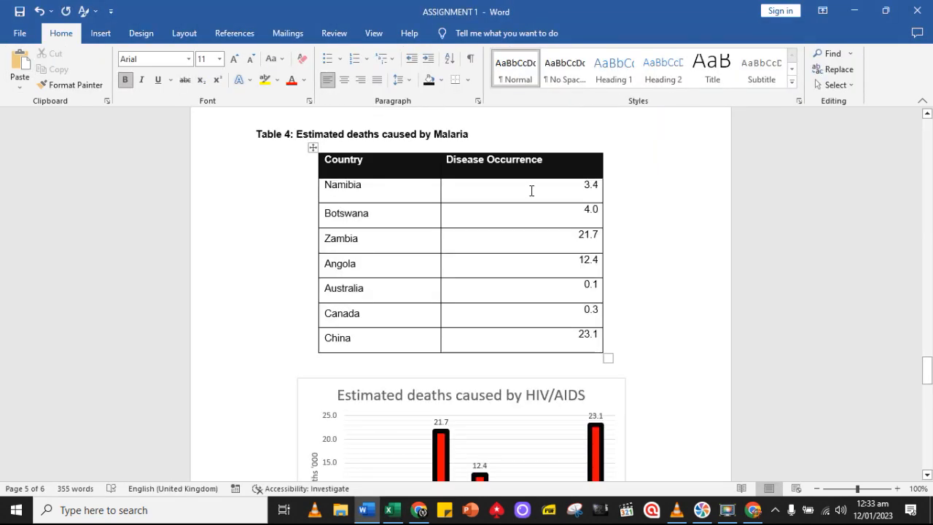
Paste the copied Malaria values as text into Table 4's Disease Occurrence column, Namibia through China, and set them in Arial
drag(532, 192, 583, 338)
click(19, 86)
click(99, 118)
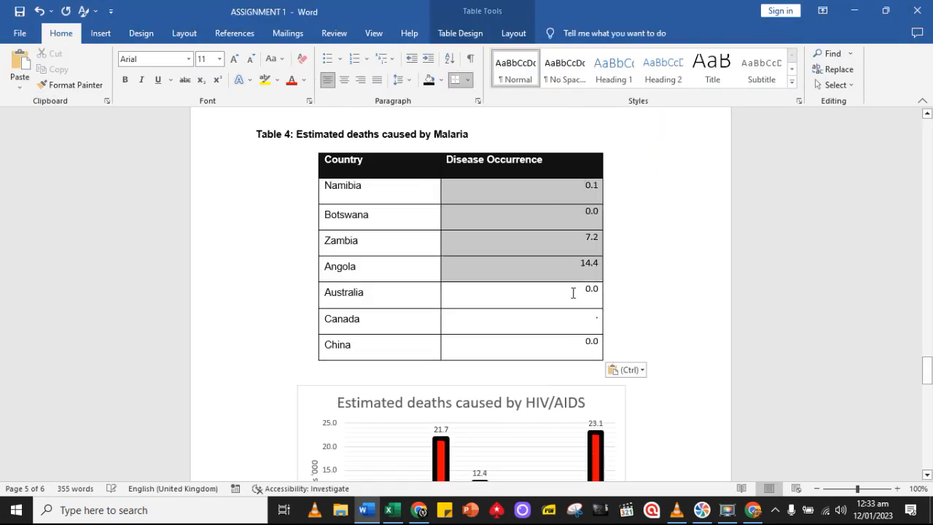
click(189, 59)
click(154, 139)
Copy the Malaria chart from the Excel Assignment sheet and replace the HIV/AIDS chart below Table 4 in Word with it
scroll(635, 289, down, 5)
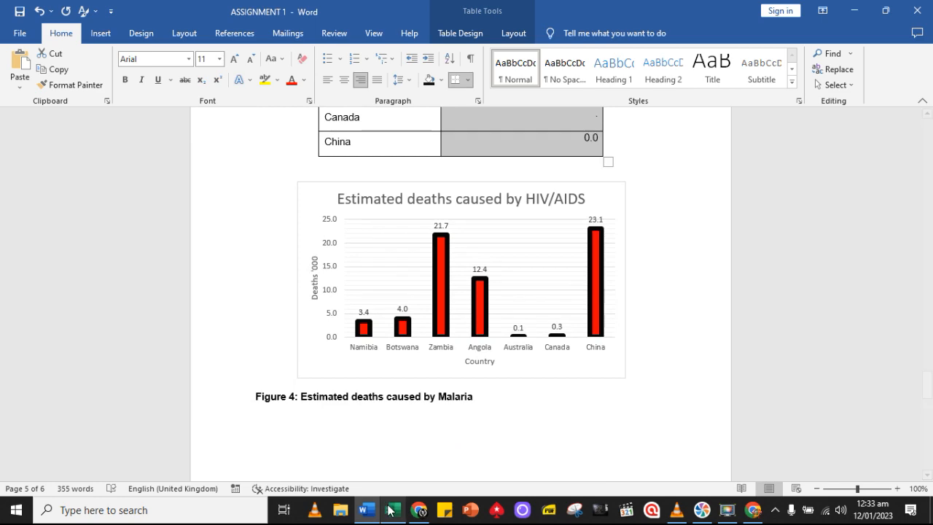
click(391, 509)
scroll(508, 407, down, 7)
click(601, 410)
click(41, 69)
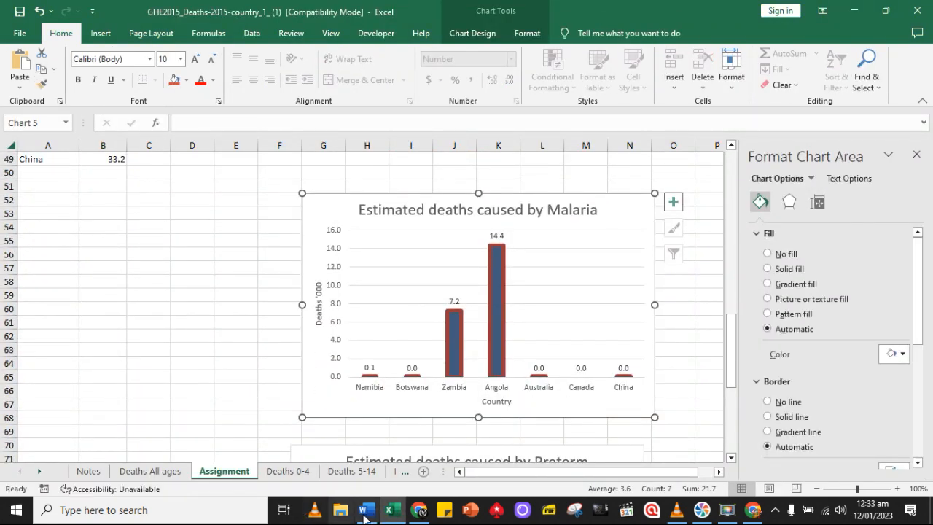
click(365, 511)
click(595, 374)
key(Delete)
key(ctrl+v)
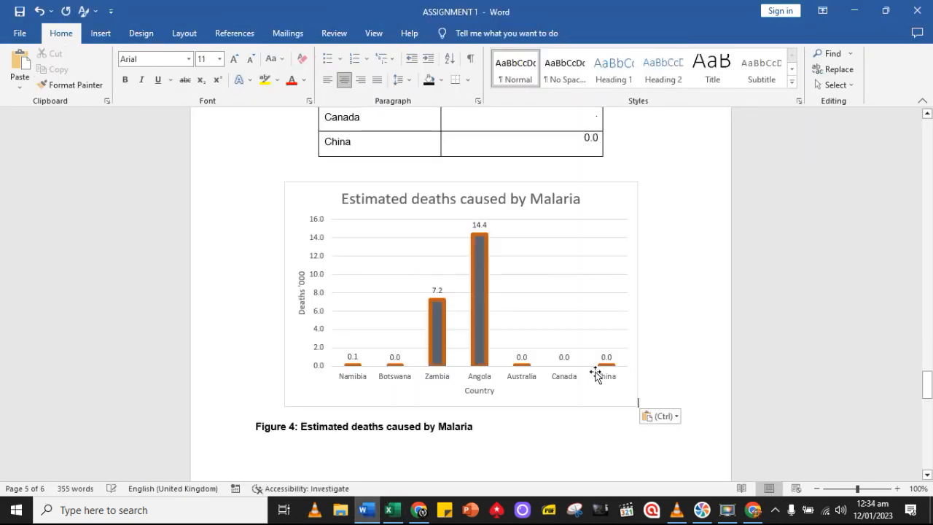
Renumber the duplicated HIV/AIDS table caption on page 6 as Table 5
scroll(568, 397, down, 10)
scroll(335, 256, up, 5)
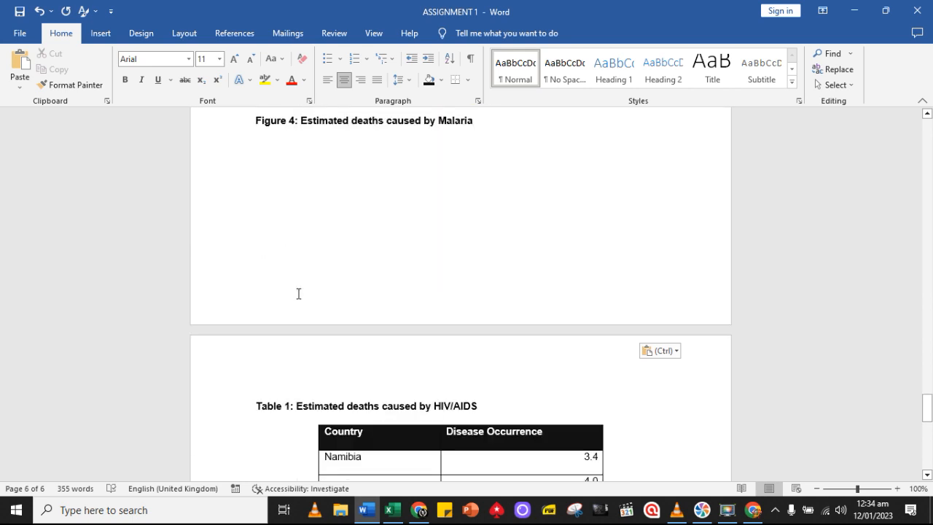
scroll(298, 293, down, 3)
click(292, 288)
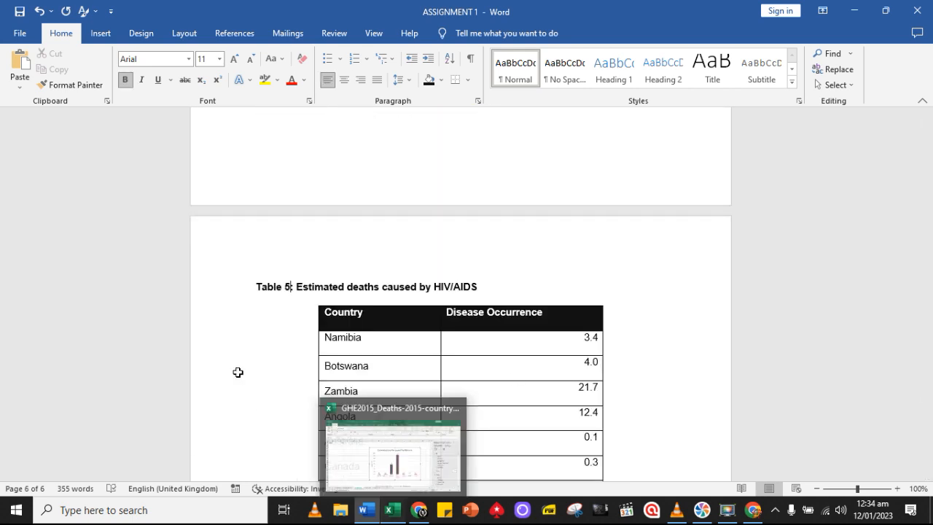
Copy the disease name Preterm birth complications from Excel and replace HIV/AIDS with it in the Table 5 caption in Word
click(392, 510)
scroll(199, 346, up, 3)
click(37, 249)
click(365, 510)
drag(481, 290, 439, 289)
click(19, 87)
click(121, 122)
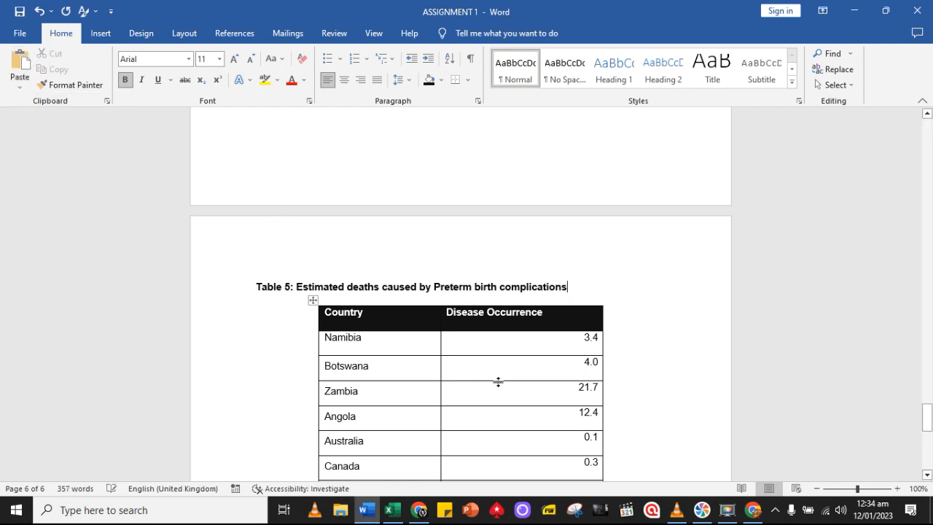
Change the figure caption below the page 6 chart to "Figure 5: Estimated deaths caused by Preterm birth complications"
scroll(496, 380, down, 5)
scroll(491, 377, down, 5)
drag(483, 352, 439, 353)
click(19, 87)
click(83, 121)
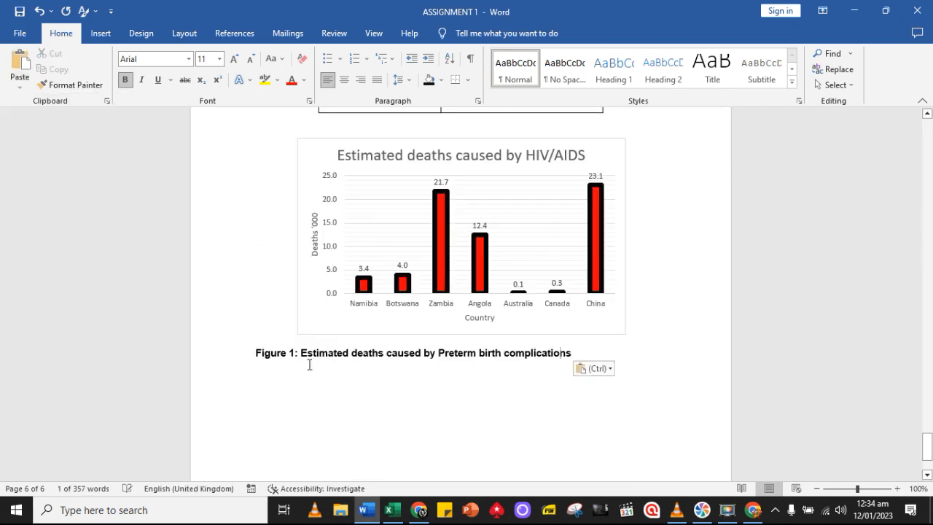
key(BackSpace)
text(5)
Delete the HIV/AIDS chart above the Figure 5 caption and insert the Preterm birth complications chart copied from Excel in its place
scroll(283, 423, up, 3)
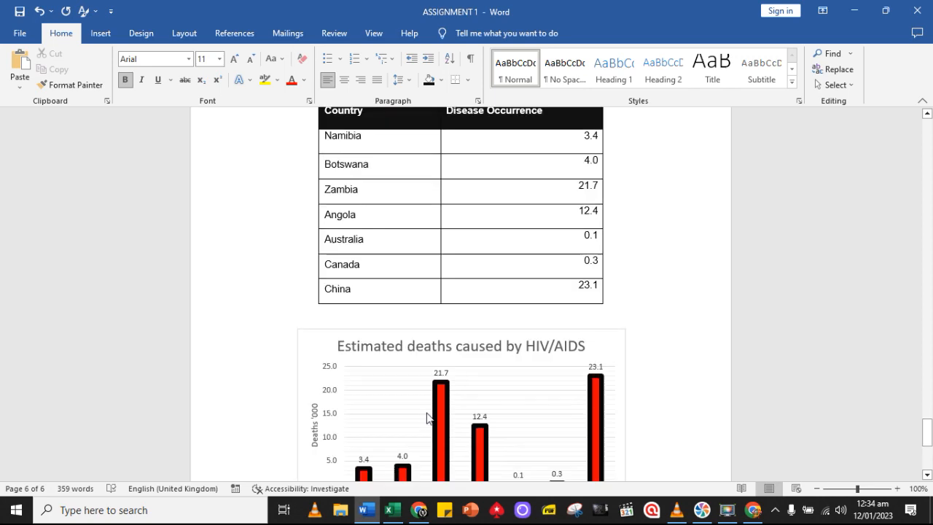
click(433, 409)
key(Delete)
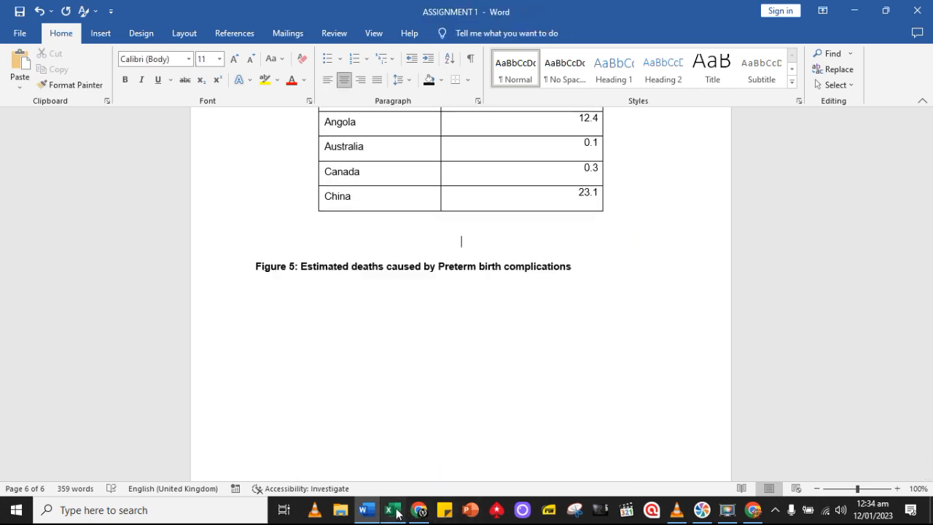
click(391, 510)
scroll(507, 427, down, 7)
click(308, 254)
click(41, 68)
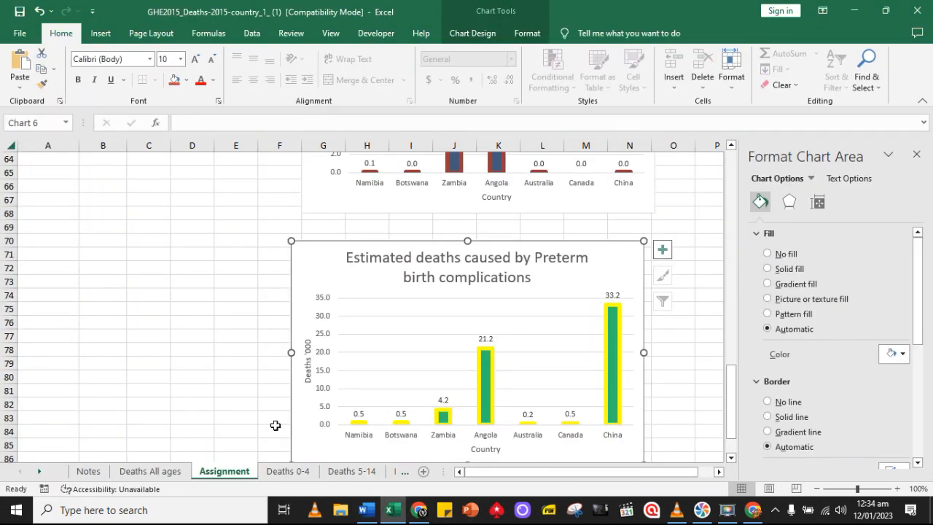
click(365, 509)
key(ctrl+v)
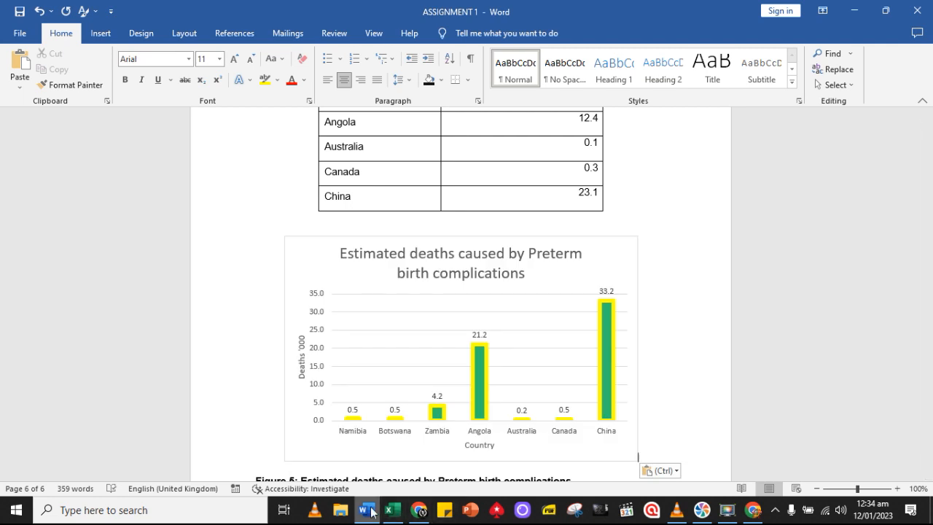
Copy the Preterm birth complications occurrence values for Namibia through China from Excel and return to Table 5 in Word
click(391, 509)
scroll(294, 386, up, 9)
drag(111, 281, 110, 363)
click(42, 69)
click(365, 510)
scroll(622, 304, up, 3)
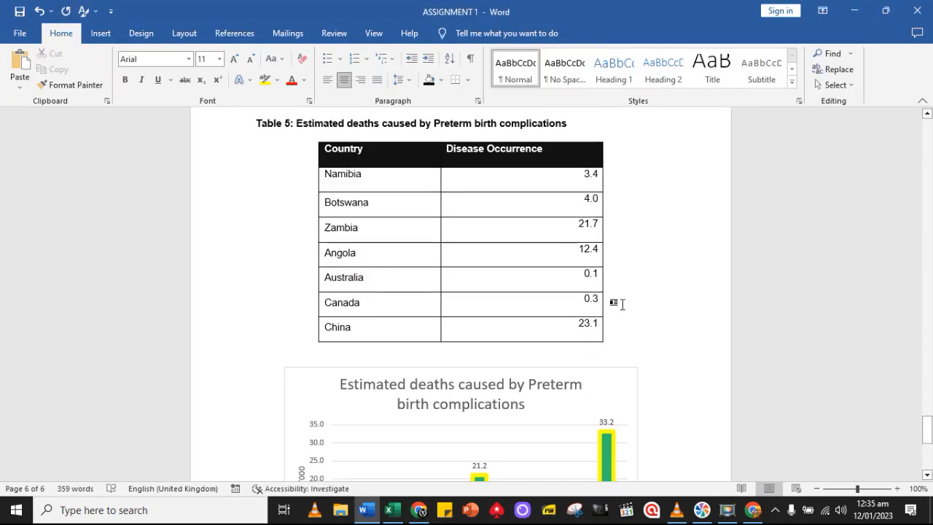
Paste the copied values as text over Table 5's Disease Occurrence column, Namibia through China, and set them in Arial
drag(570, 184, 583, 331)
click(19, 86)
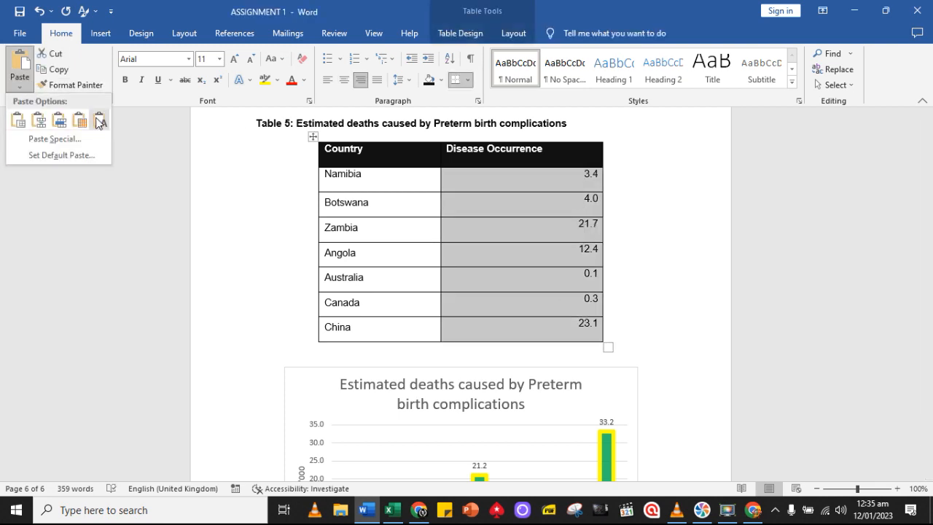
click(97, 123)
drag(589, 179, 589, 334)
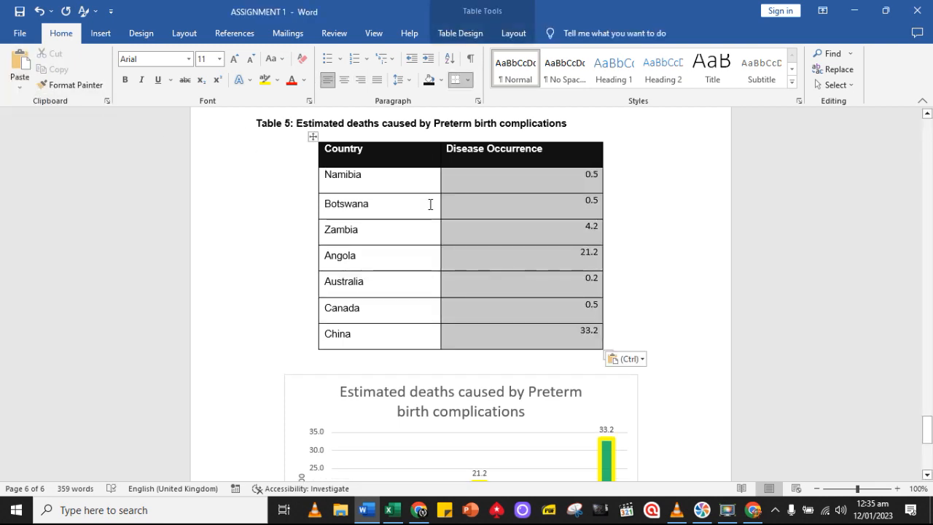
click(187, 59)
click(218, 167)
Review the tables, charts and captions from page 6 back to page 2 and compare them with the assignment instructions on page 1
scroll(643, 327, down, 8)
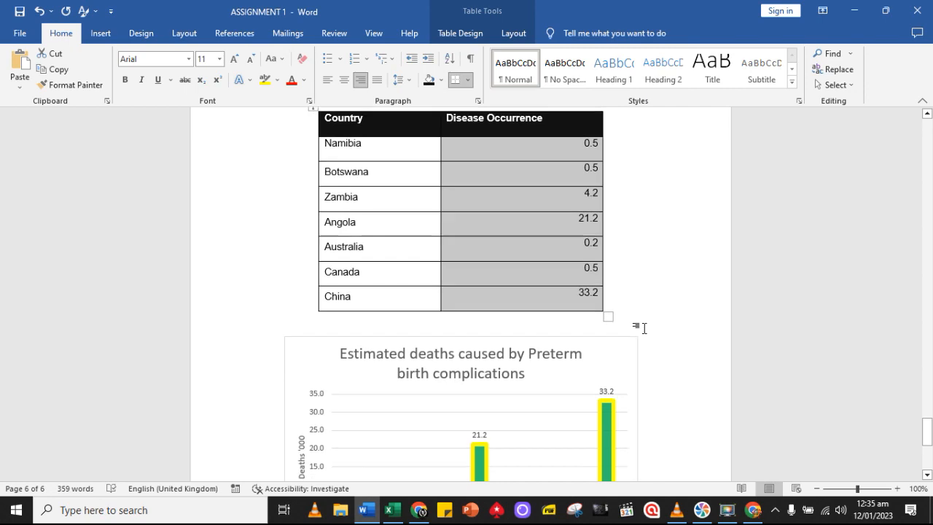
scroll(646, 317, up, 12)
scroll(656, 300, up, 20)
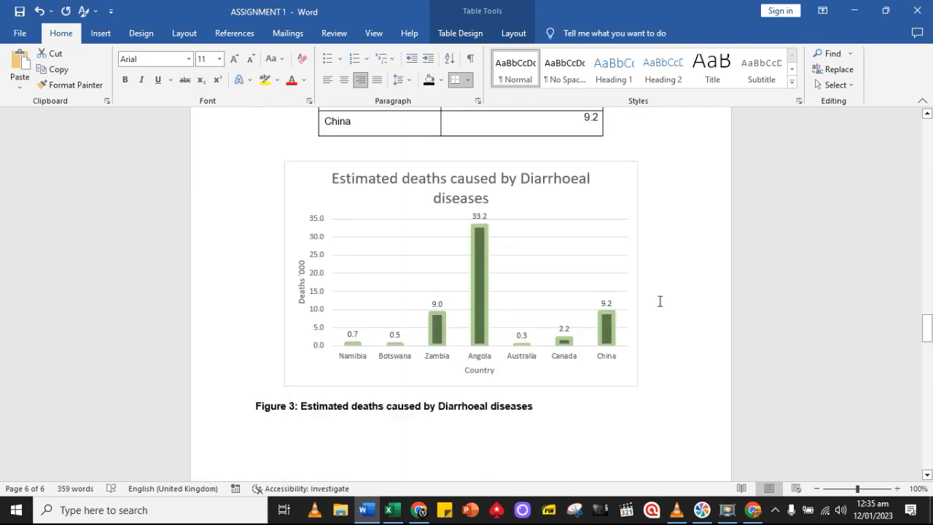
scroll(650, 413, up, 10)
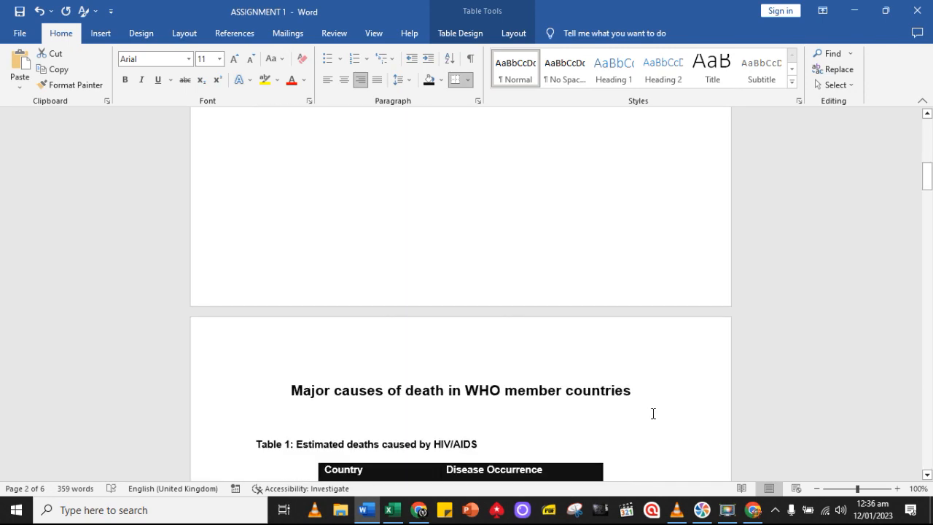
scroll(651, 413, up, 4)
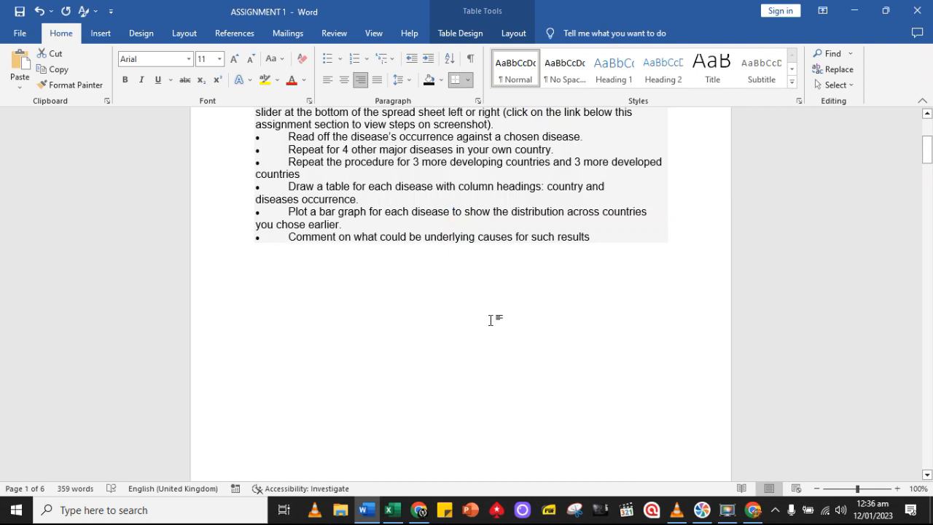
scroll(653, 413, down, 15)
scroll(652, 413, up, 10)
scroll(653, 413, up, 8)
scroll(652, 413, down, 15)
scroll(651, 412, up, 10)
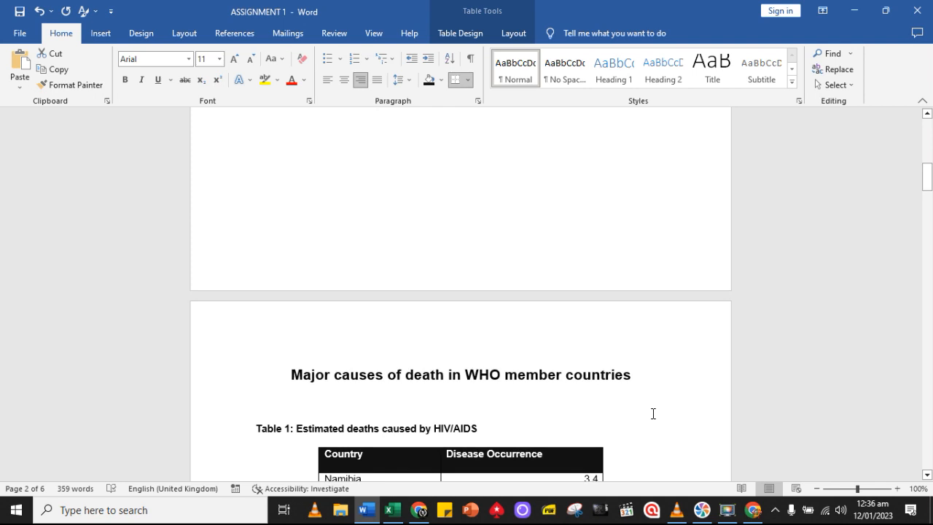
scroll(653, 413, up, 3)
scroll(651, 413, up, 4)
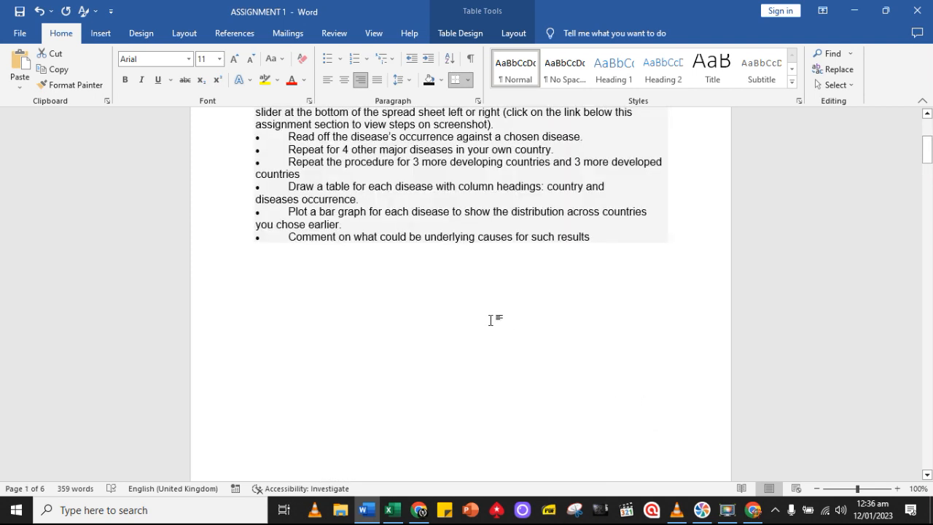
scroll(651, 413, down, 15)
scroll(651, 412, up, 10)
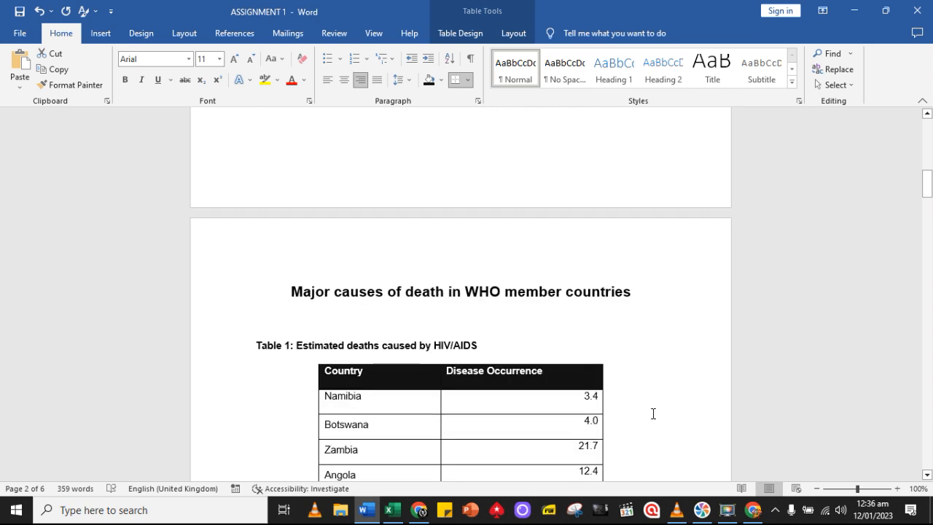
scroll(652, 413, up, 3)
scroll(652, 413, up, 3)
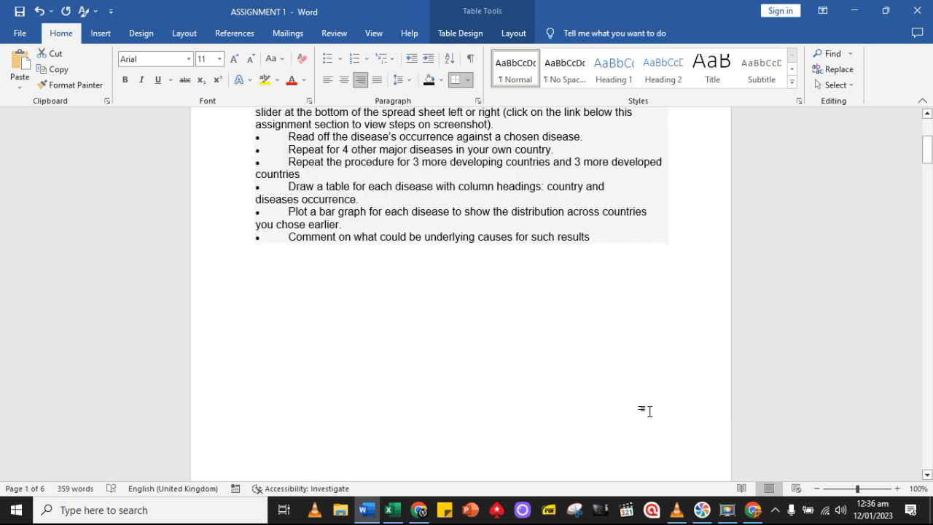